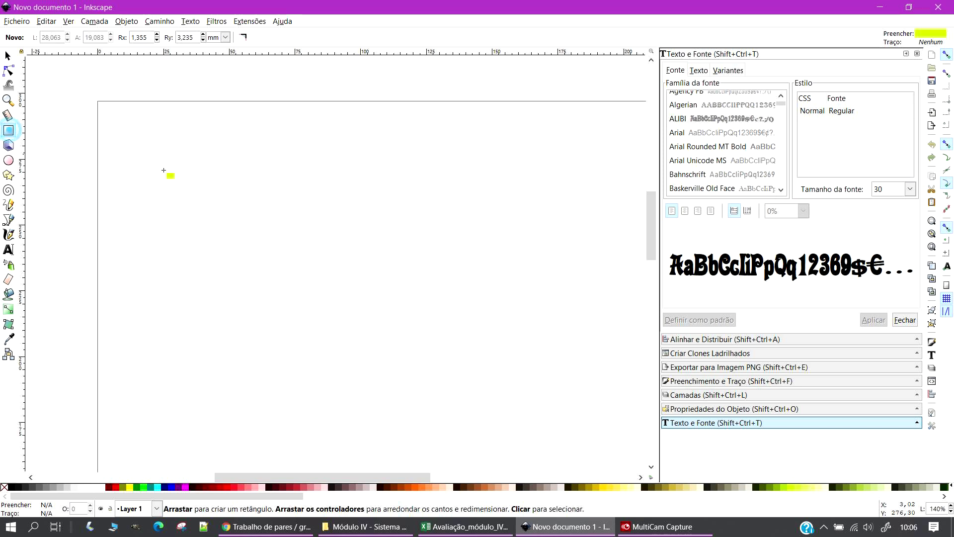
Draw a sharp-cornered rectangle about 35 × 44 mm near the page's upper-left corner and fill it with light pink
left_click_drag(150, 142, 242, 258)
left_click(251, 37)
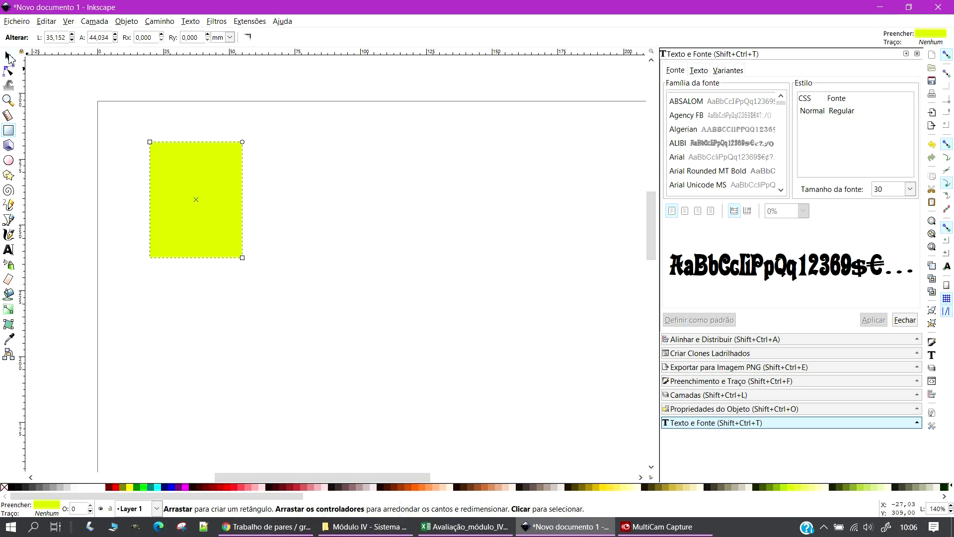
left_click(9, 56)
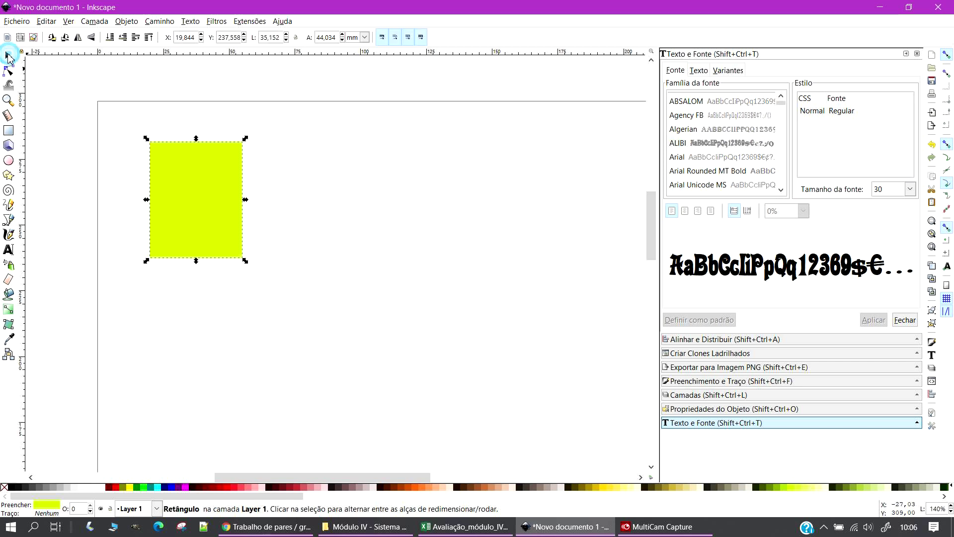
left_click(103, 488)
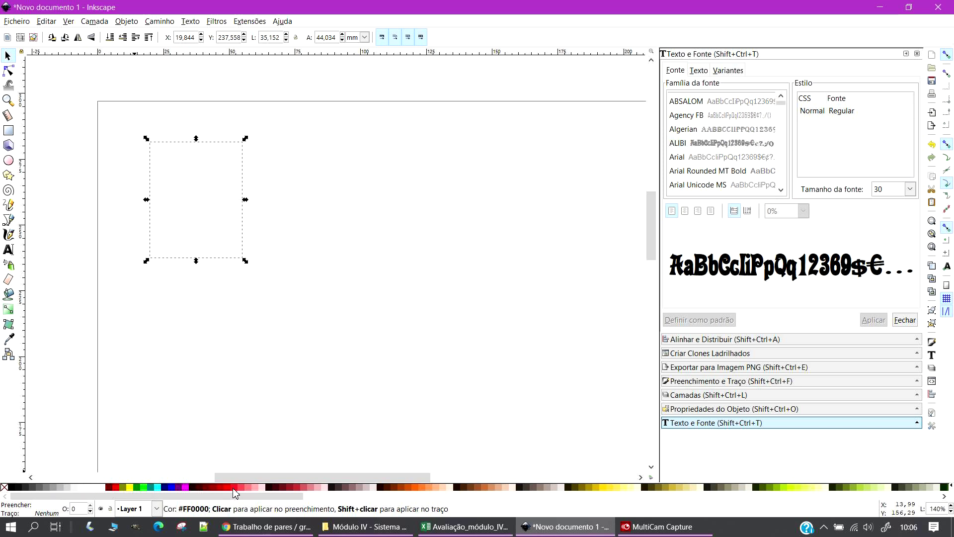
left_click(254, 488)
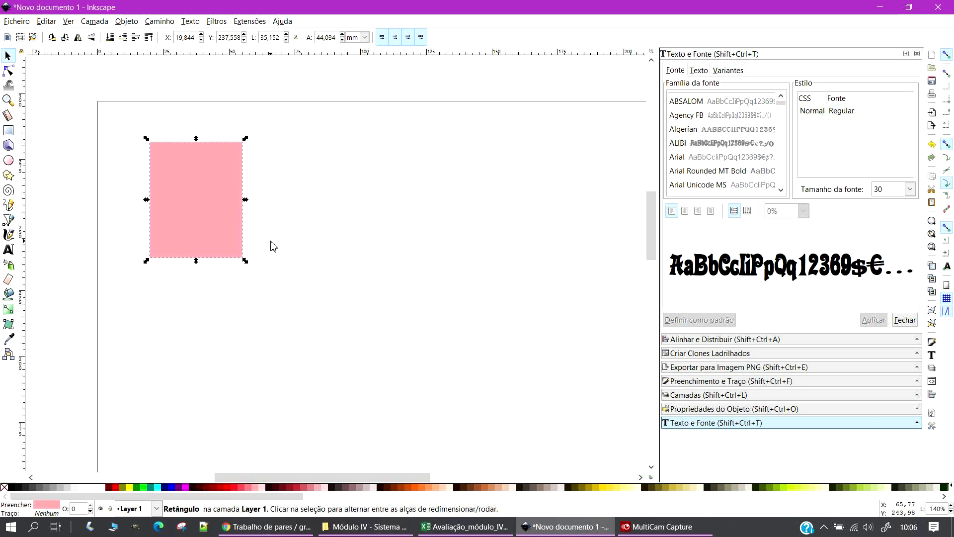
left_click(262, 300)
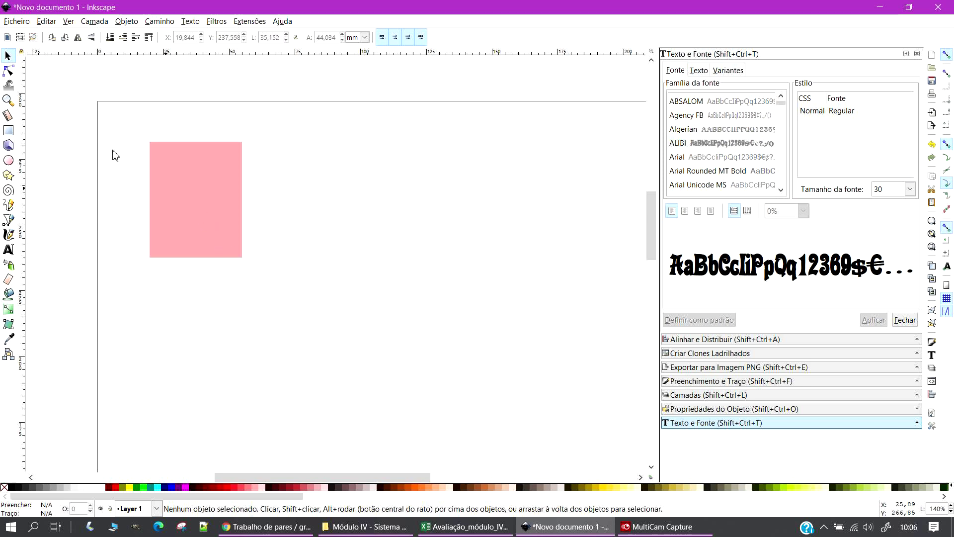
Draw a small triangle below the rectangle as a 3-corner polygon with rounding set to 0
left_click(9, 176)
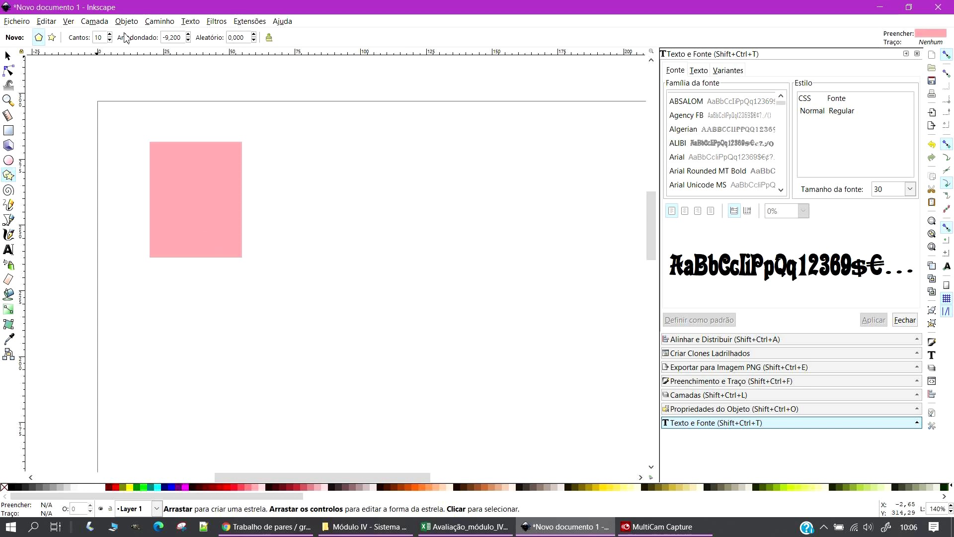
left_click(109, 40)
left_click(110, 40)
left_click(109, 40)
left_click(110, 40)
left_click(109, 40)
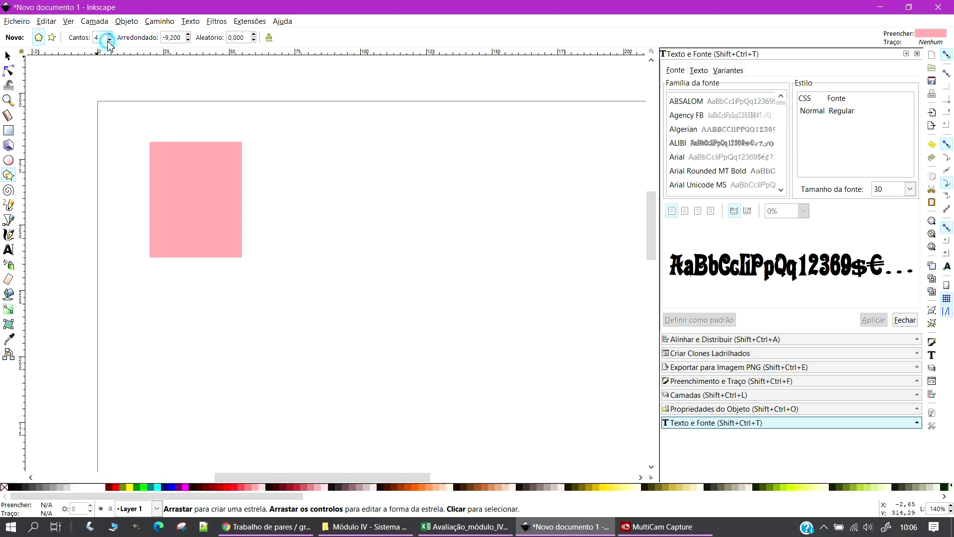
triple_click(179, 40)
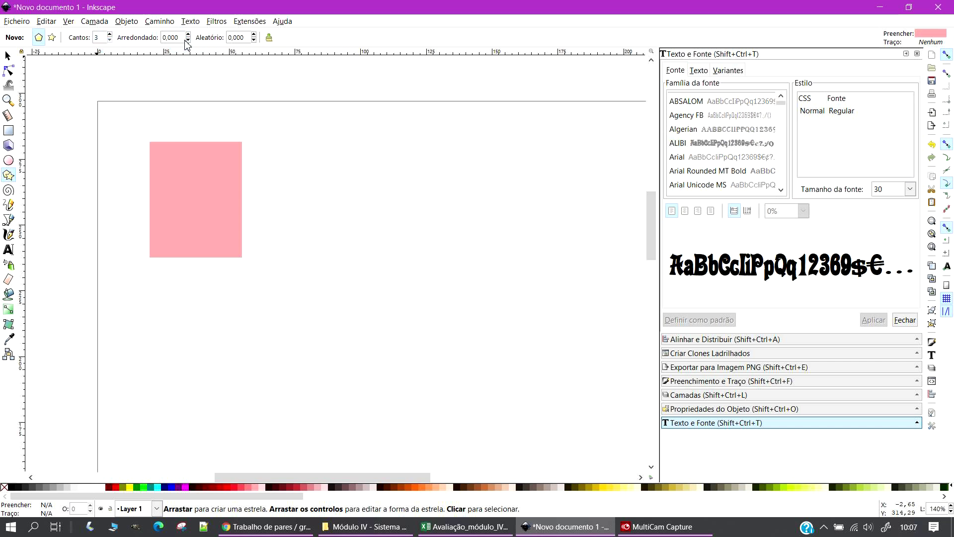
left_click_drag(158, 316, 185, 310)
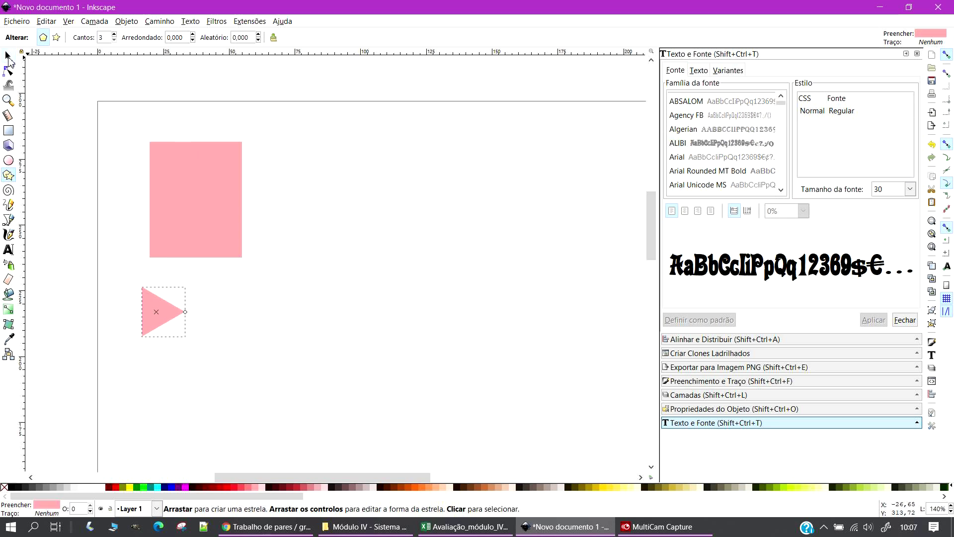
Change the triangle's fill to a darker pink, RGBA ff68aaff
left_click(8, 56)
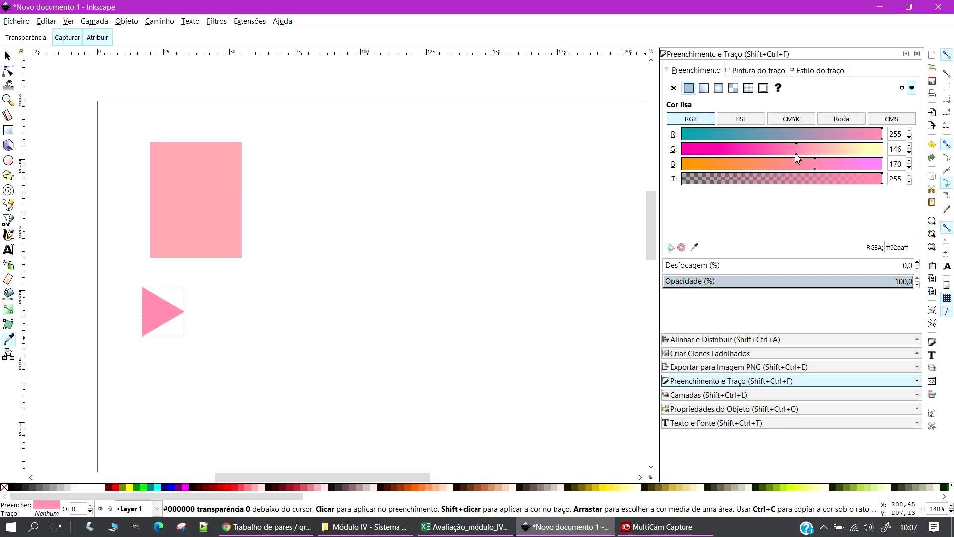
left_click_drag(796, 151, 764, 152)
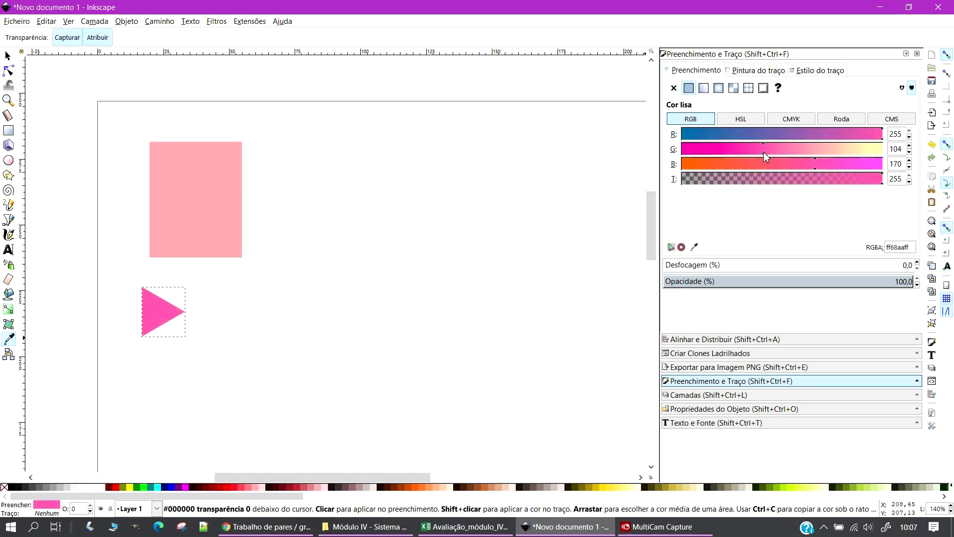
left_click(8, 56)
left_click(266, 337)
Move the triangle to the right of the rectangle's upper part and shrink it to about 10.5 × 12.8 mm
left_click_drag(153, 315, 297, 164)
left_click(293, 178)
left_click(375, 166)
left_click(288, 171)
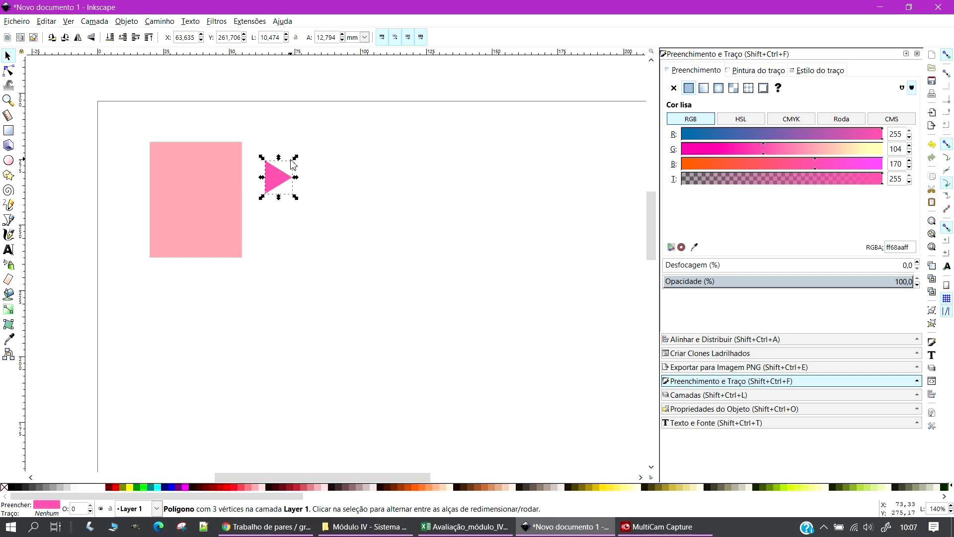
Squash the triangle vertically to a height of about 7.5 mm, keeping its base in place
scroll(237, 200, "up", 2)
scroll(236, 200, "up", 2)
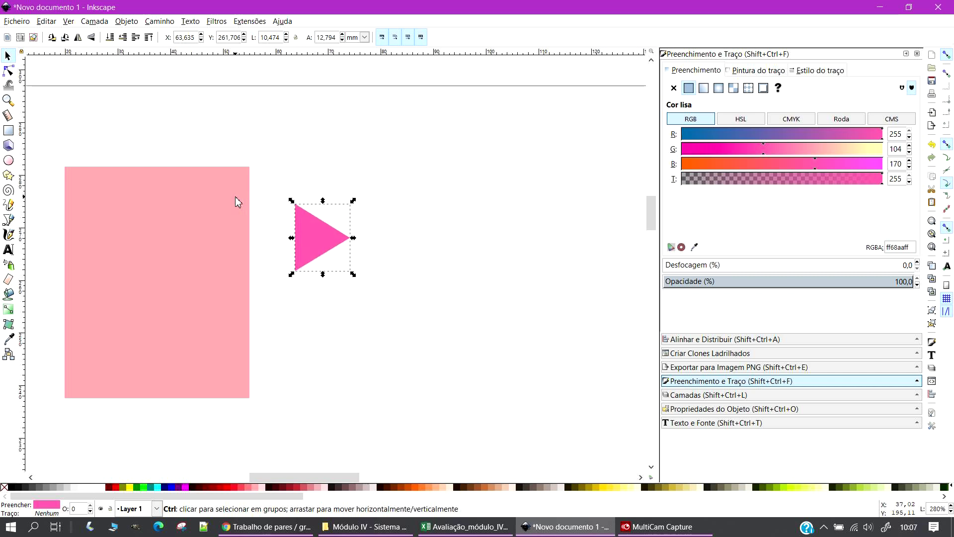
left_click_drag(330, 468, 308, 474)
left_click(371, 226)
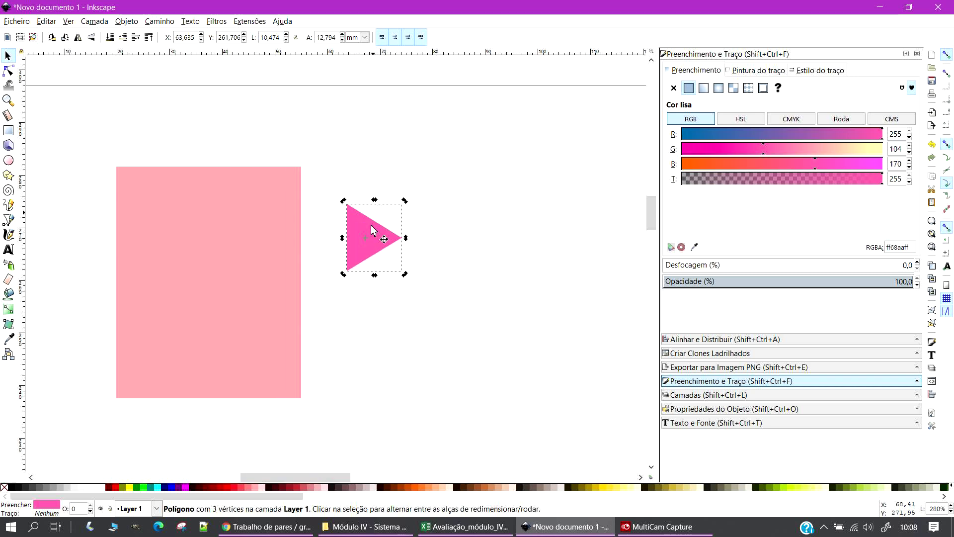
left_click(477, 229)
left_click(363, 233)
left_click_drag(374, 200, 374, 233)
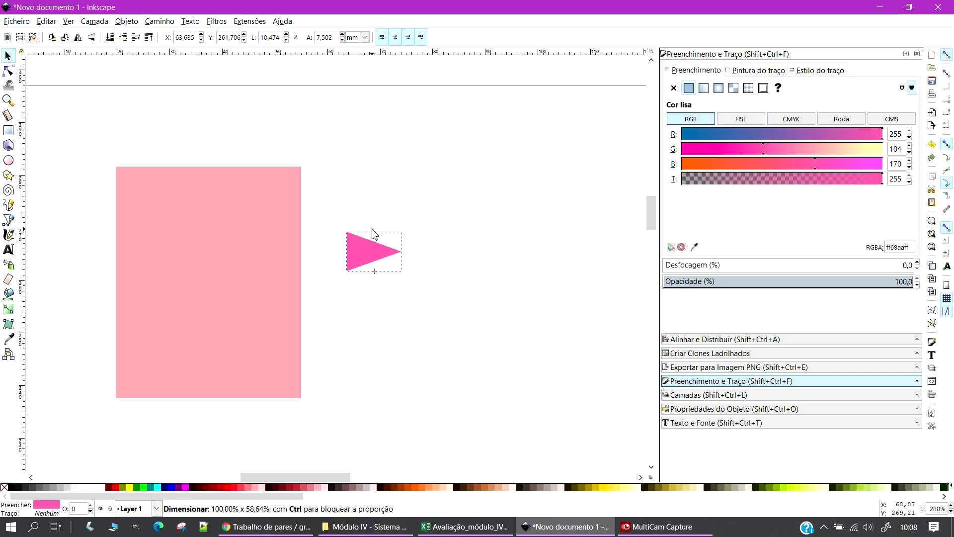
left_click_drag(374, 233, 374, 233)
Skew the triangle vertically so it becomes right-angled with a horizontal lower edge
left_click(365, 265)
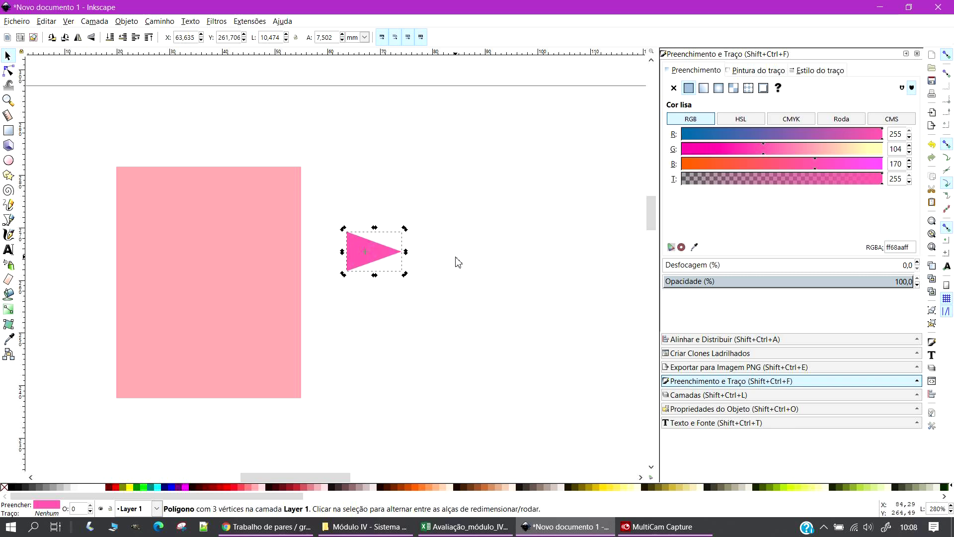
left_click_drag(407, 254, 409, 272)
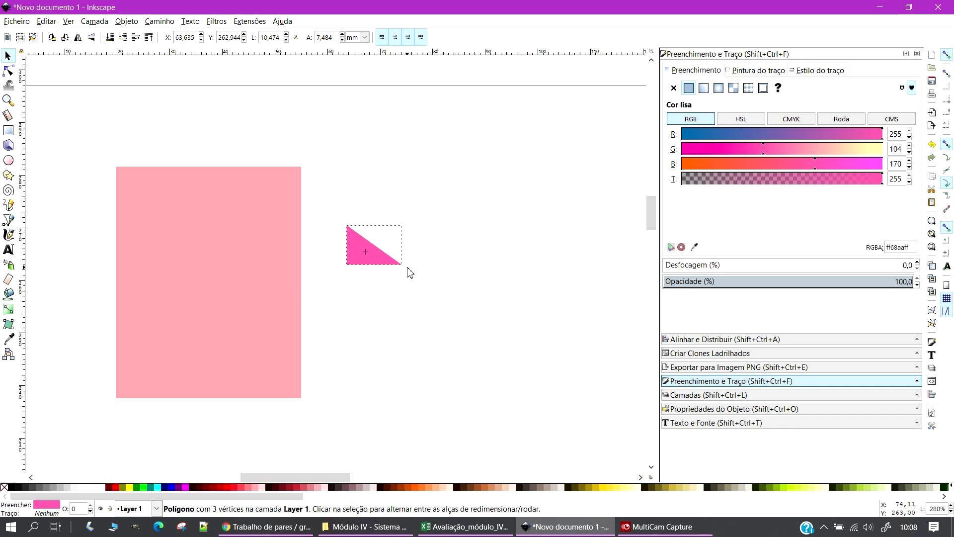
left_click(458, 262)
Place the right-angled triangle inside the rectangle's upper-right corner, aligned to its edges
left_click_drag(364, 250, 266, 195)
left_click(410, 256)
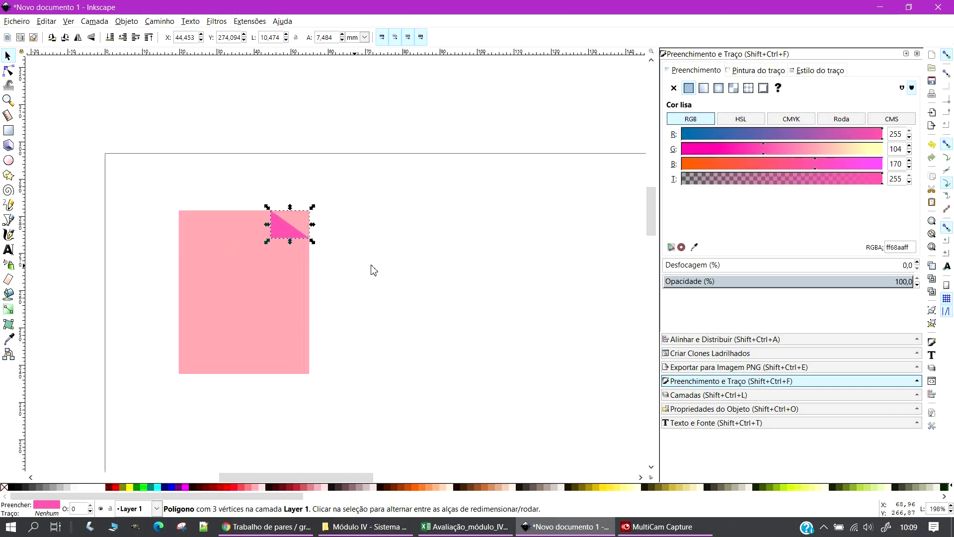
left_click(381, 262)
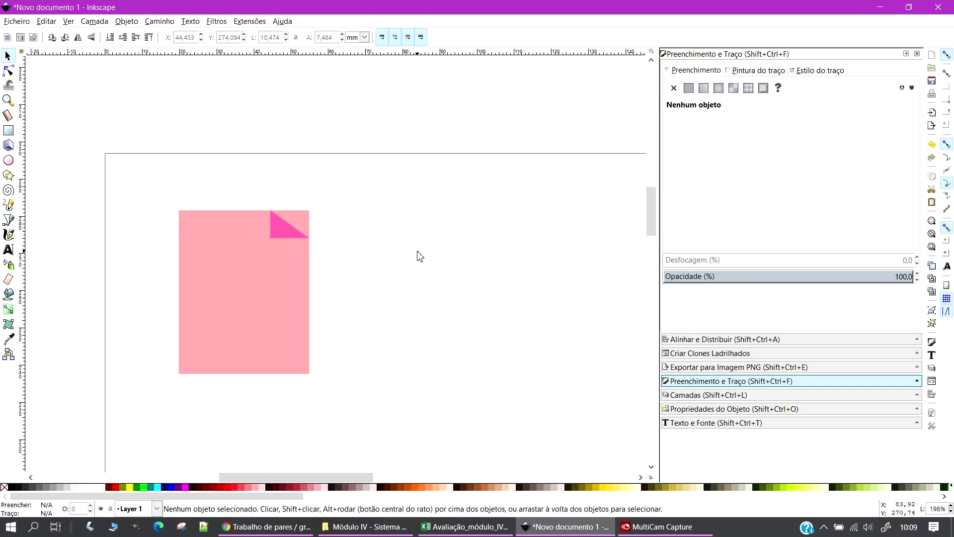
scroll(281, 269, "up", 3)
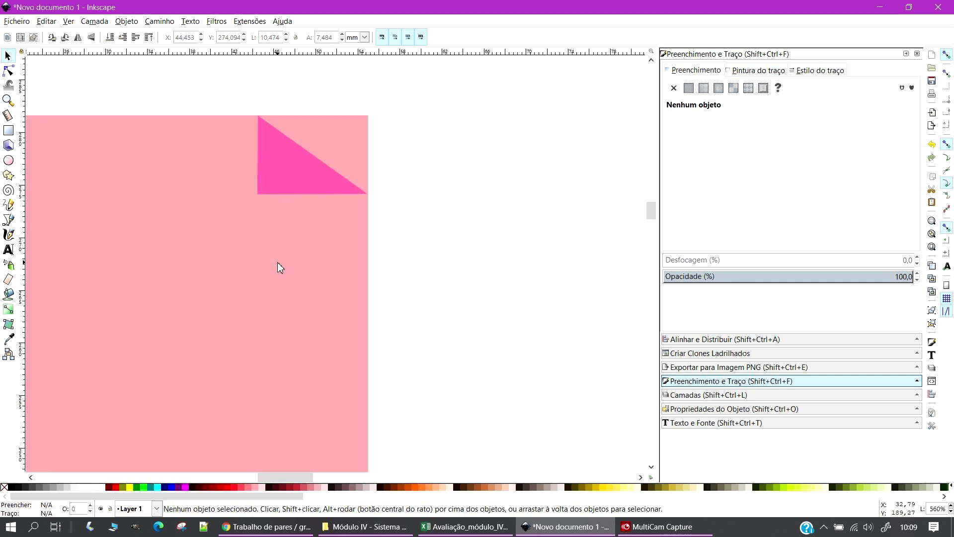
scroll(363, 291, "down", 1)
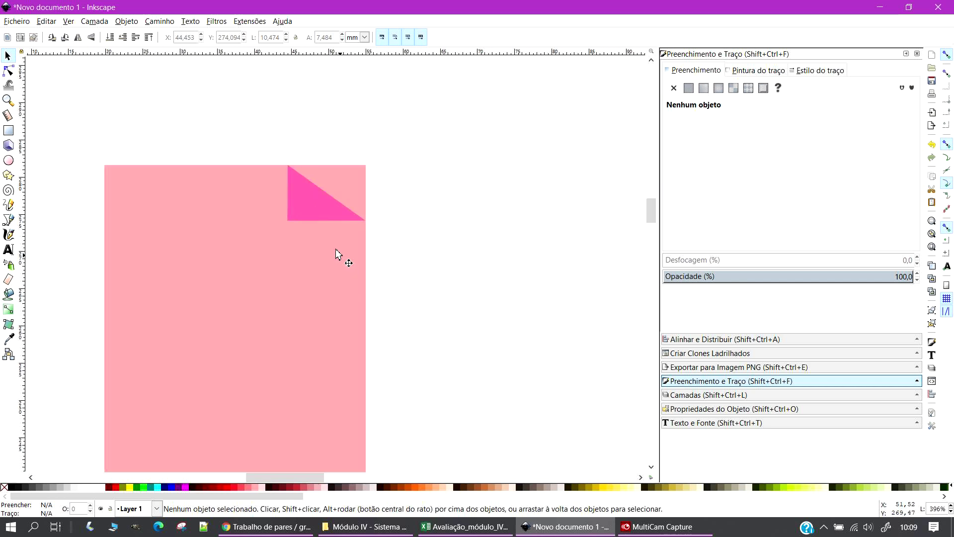
Move the triangle off the rectangle to its right and duplicate it, with the two triangles one above the other
left_click(311, 194)
left_click_drag(317, 211, 477, 228)
left_click(306, 217)
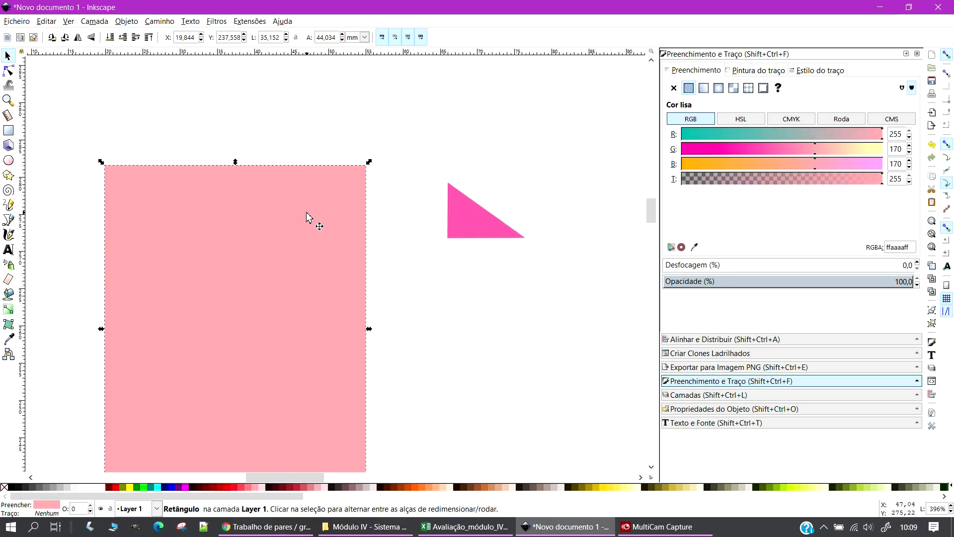
left_click_drag(485, 225, 433, 332)
key("ctrl+d")
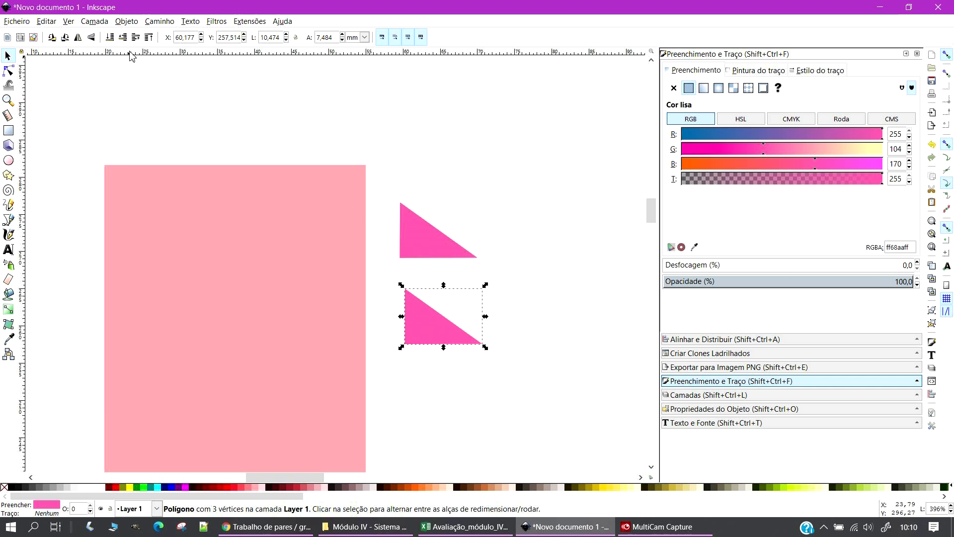
Try mirroring the lower triangle vertically and horizontally, reversing each flip
left_click(91, 37)
left_click(92, 38)
left_click(77, 38)
left_click(77, 37)
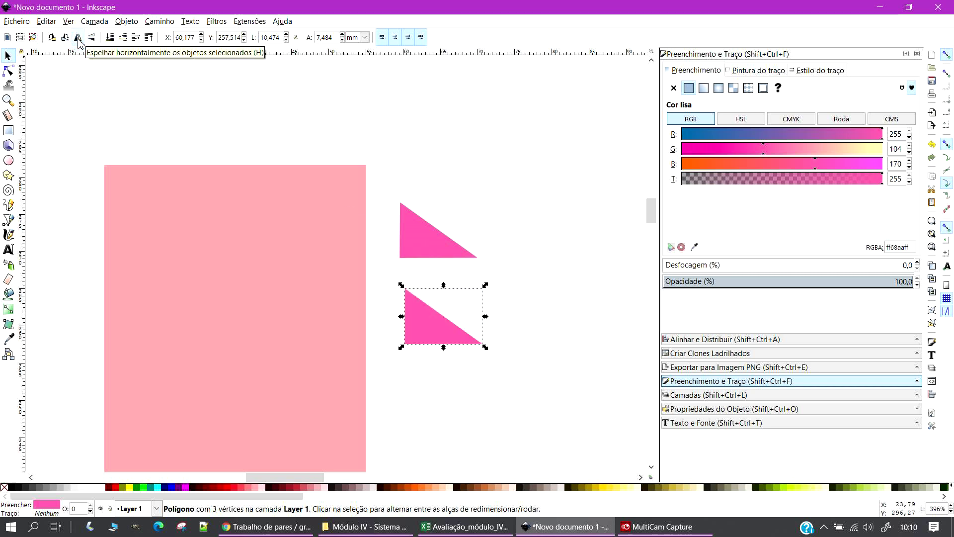
Rotate the lower triangle 180° and snap it onto the rectangle's upper-right corner
left_click(65, 39)
left_click(65, 40)
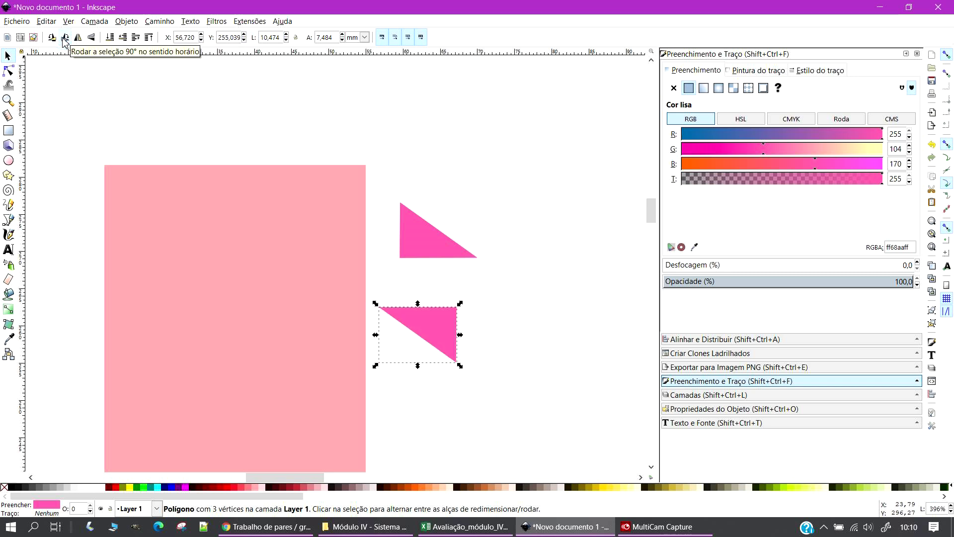
left_click(420, 229)
left_click(581, 337)
left_click_drag(443, 334, 350, 197)
left_click(457, 323)
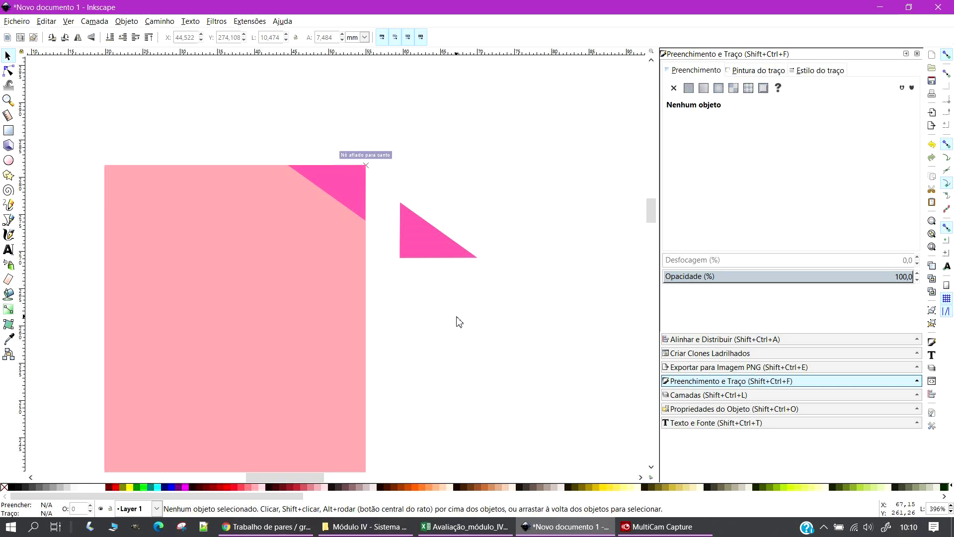
Try cutting the rectangle's upper-right corner with the Difference operation using the overlapping triangle, and undo the cut
scroll(248, 199, "down", 2)
left_click_drag(84, 76, 376, 261)
scroll(376, 261, "up", 12)
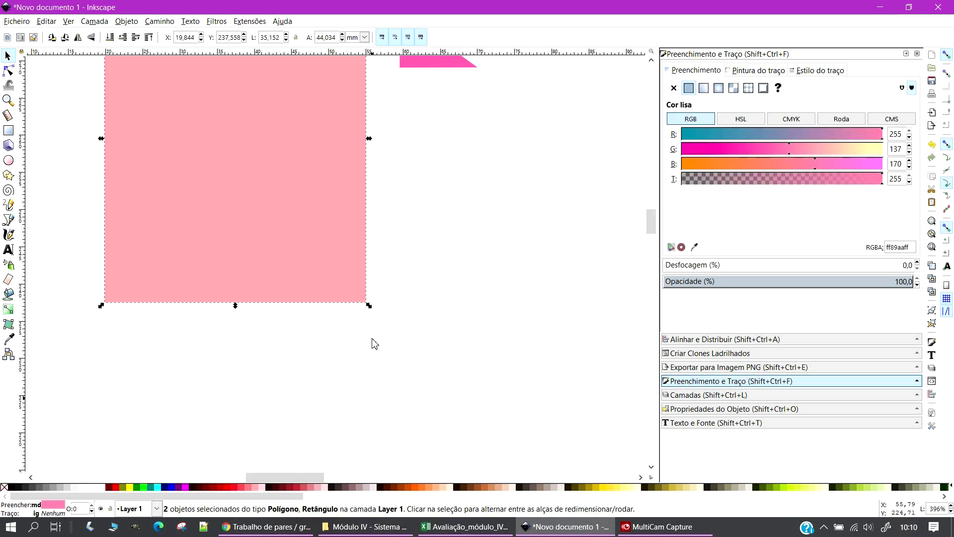
left_click(151, 22)
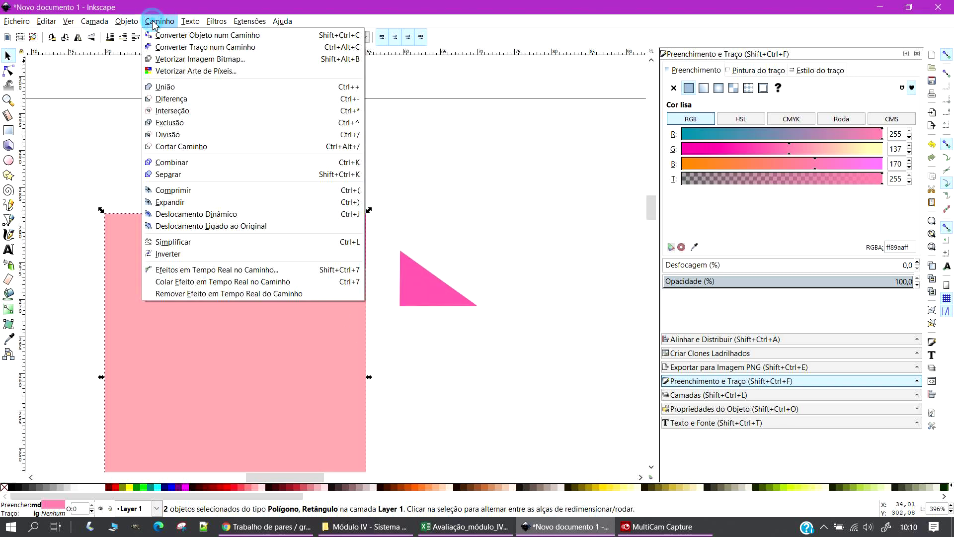
left_click(182, 99)
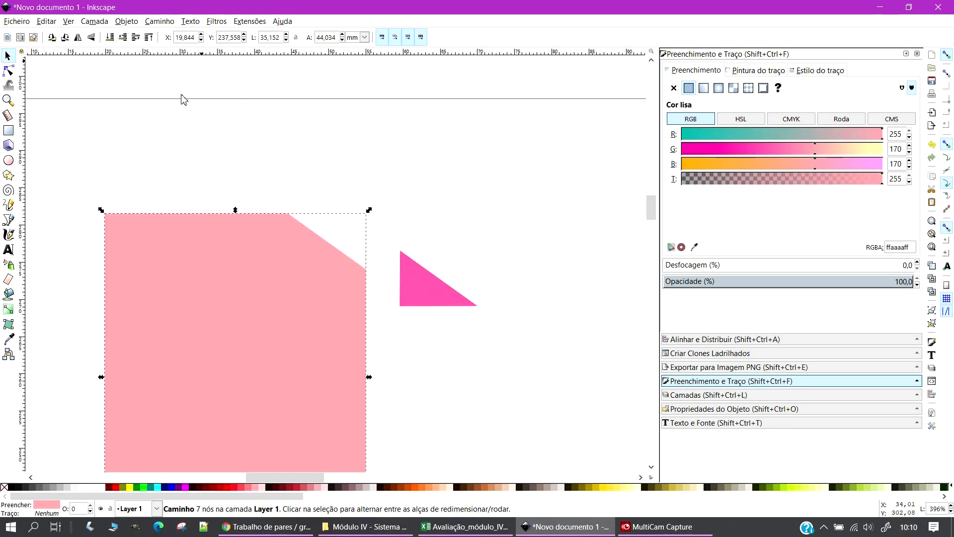
left_click(450, 193)
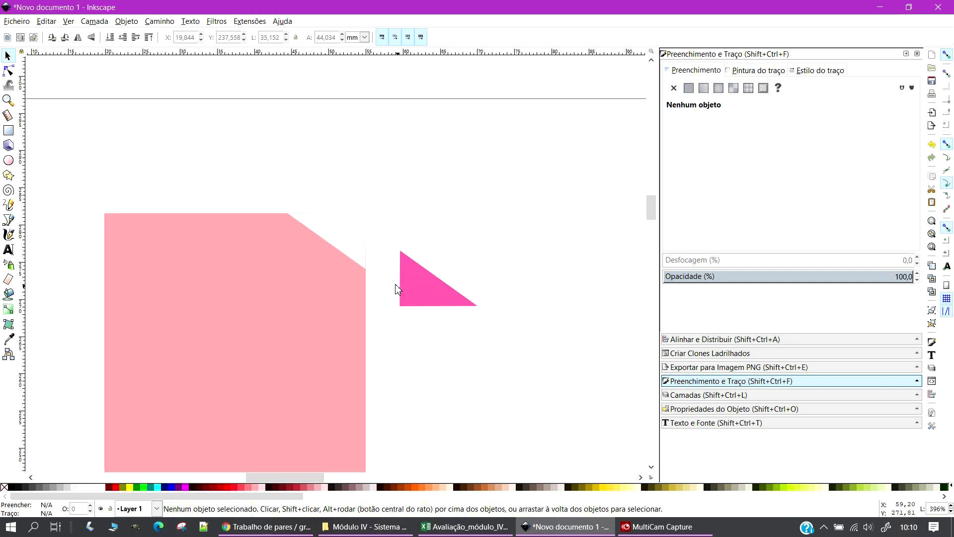
key("ctrl+z")
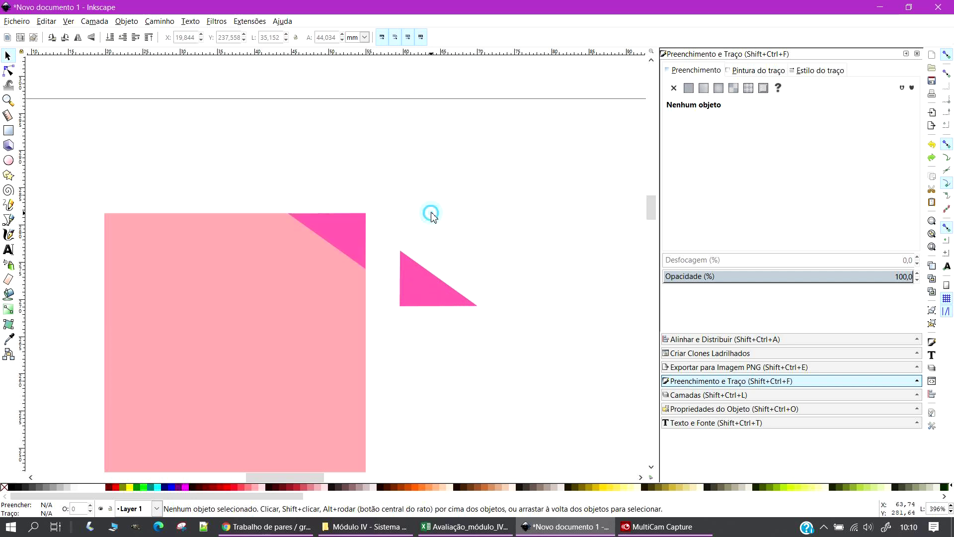
Enlarge the corner triangle to about 11.9 × 8 mm so that it extends past the rectangle's edges
left_click(347, 231)
left_click_drag(369, 209, 377, 209)
left_click(390, 353)
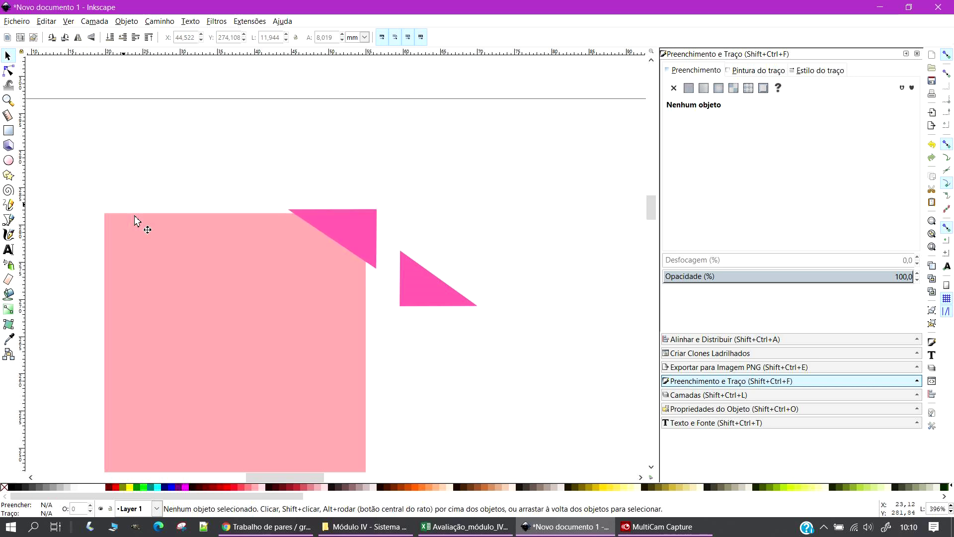
Subtract the enlarged corner triangle from the rectangle with the Difference operation
scroll(124, 194, "down", 1)
scroll(70, 143, "down", 1)
left_click_drag(69, 108, 383, 286)
scroll(377, 291, "up", 13)
left_click(160, 21)
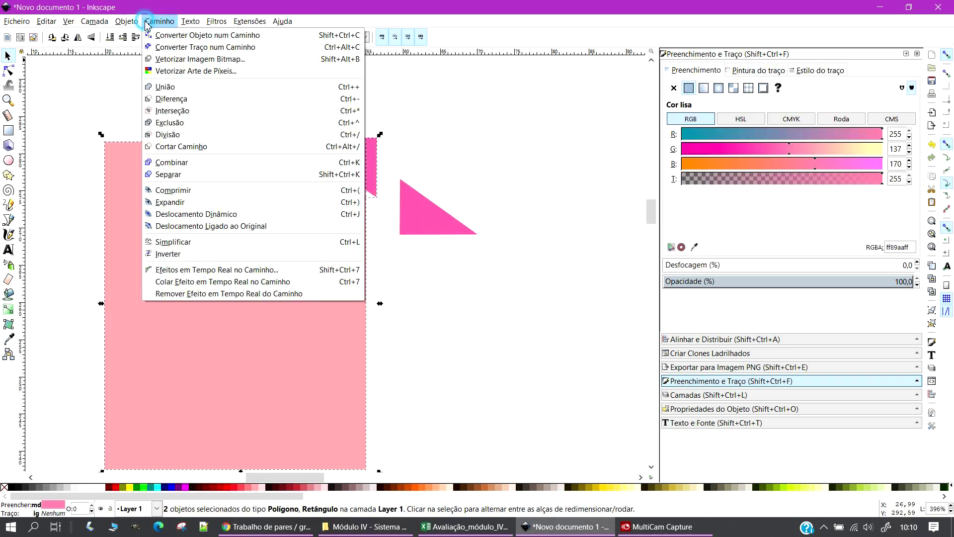
left_click(178, 98)
left_click(493, 181)
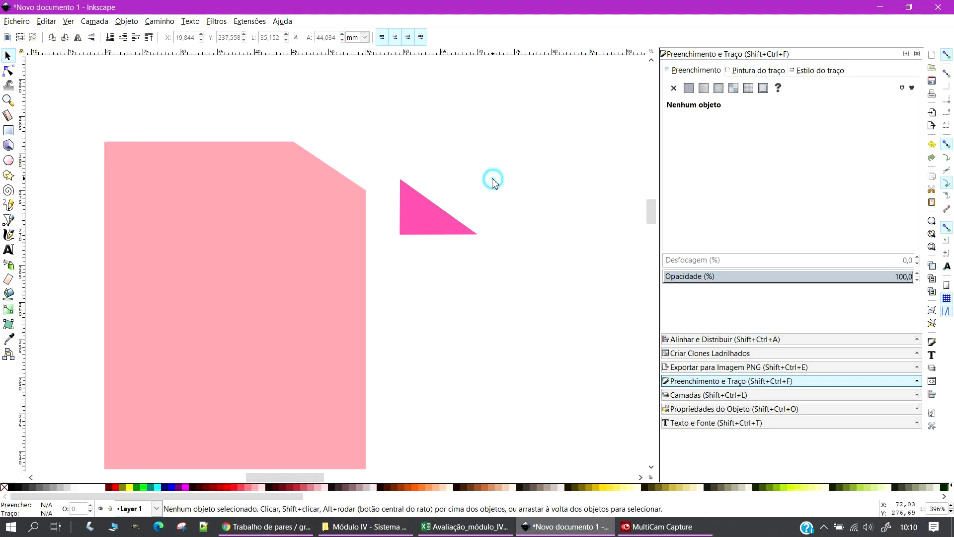
scroll(352, 228, "up", 4)
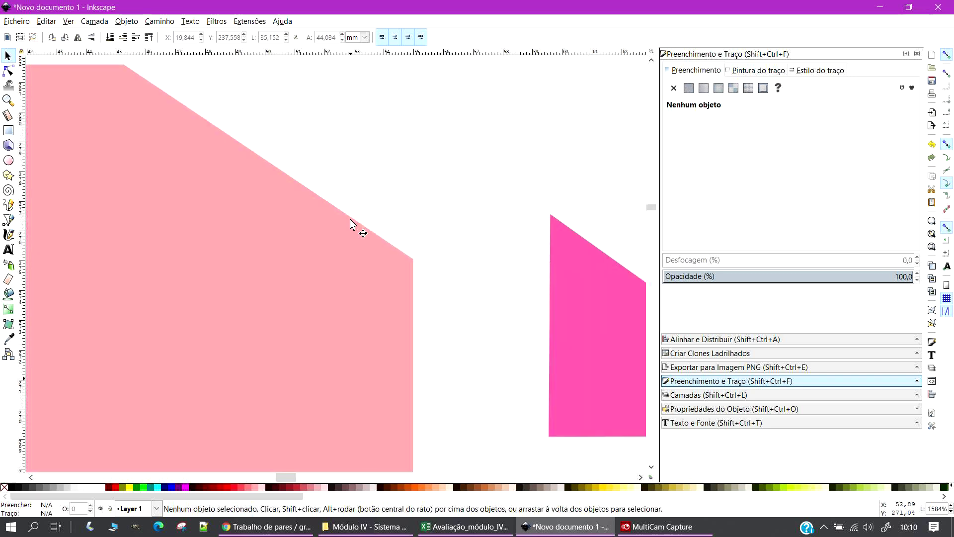
Move the dark pink triangle onto the page's cut upper-right corner, snapping its corner node to the page's node
scroll(350, 219, "down", 3)
left_click_drag(458, 272, 302, 217)
left_click_drag(383, 245, 373, 235)
left_click(430, 255)
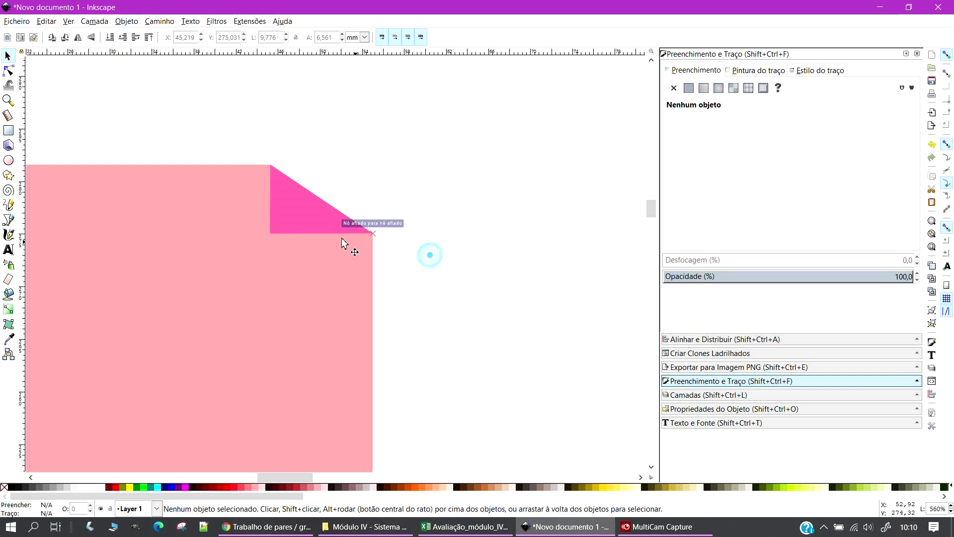
scroll(332, 237, "up", 3)
scroll(333, 238, "down", 5)
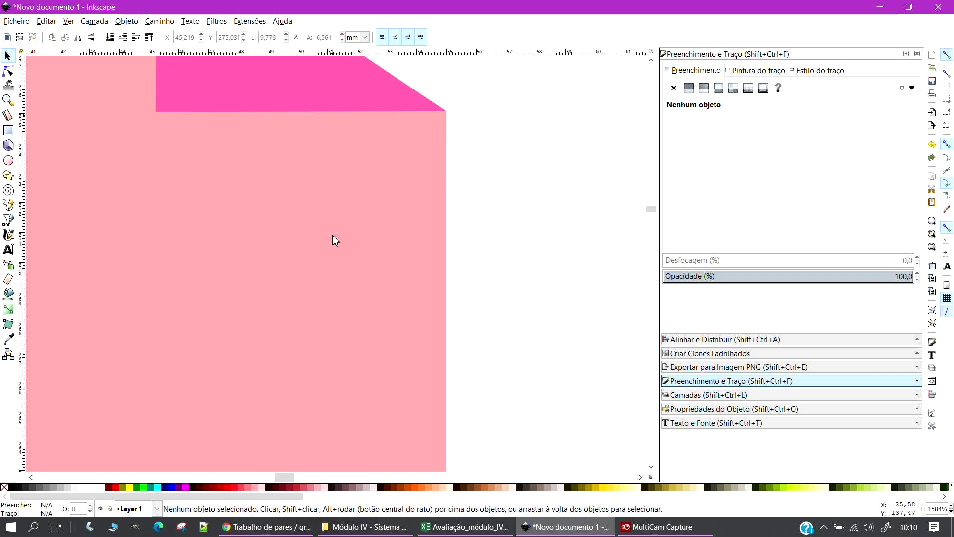
scroll(332, 240, "up", 5)
scroll(332, 240, "down", 4)
scroll(333, 240, "down", 4)
scroll(273, 192, "down", 2)
Group the cut pink page with its dark pink corner triangle
mouse_move(126, 93)
left_mouse_down()
mouse_move(127, 117)
mouse_move(425, 414)
left_mouse_up()
right_click(308, 283)
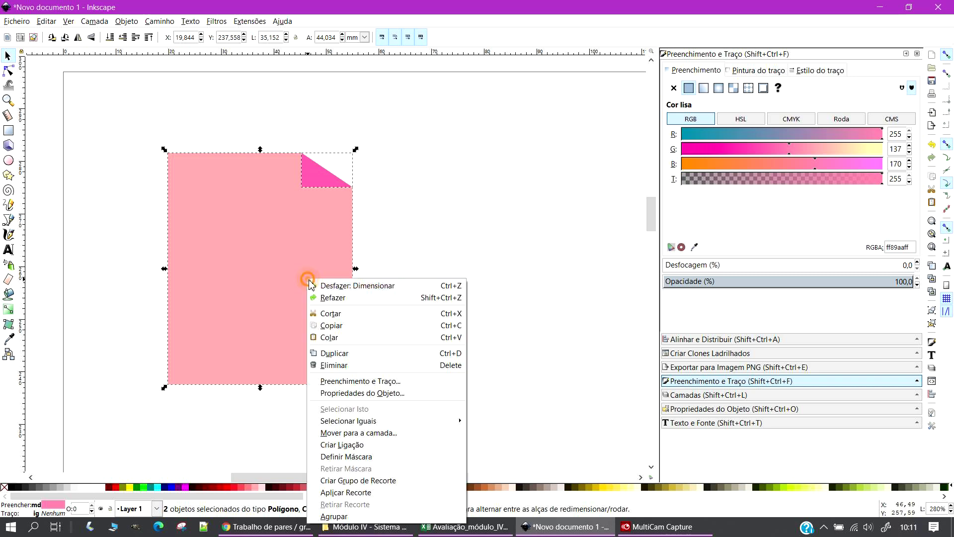
left_click(343, 491)
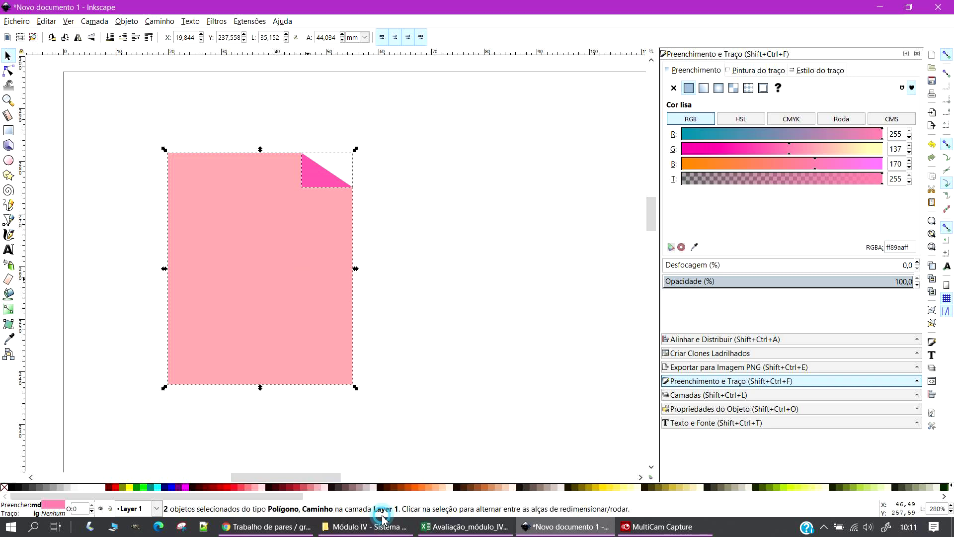
left_click(500, 297)
Rename the layer Layer 1 as "folha"
left_click(736, 396)
left_click(784, 423)
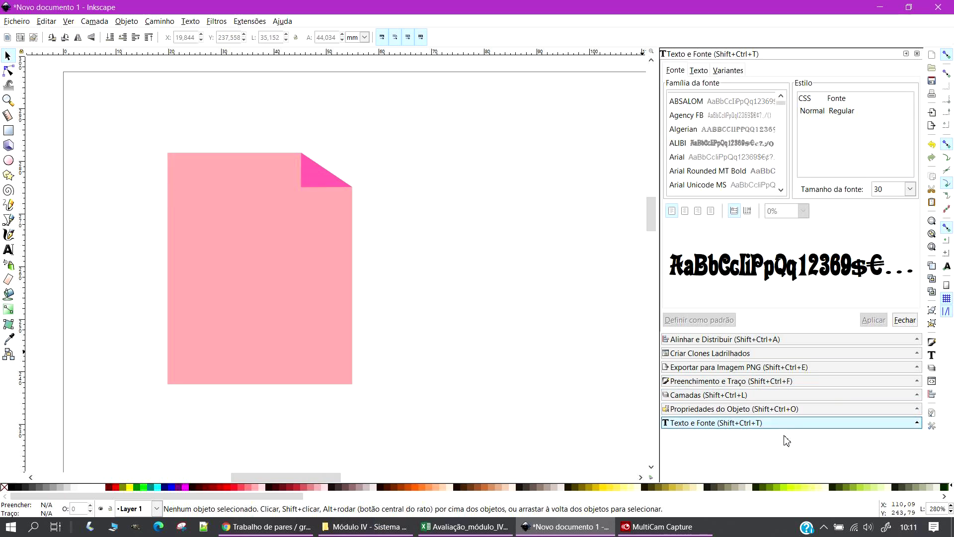
left_click(735, 394)
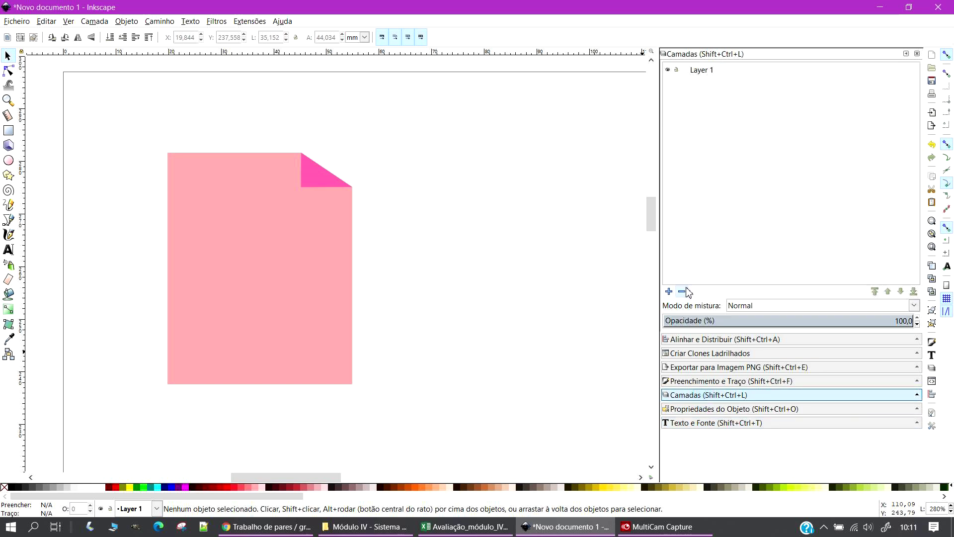
right_click(709, 73)
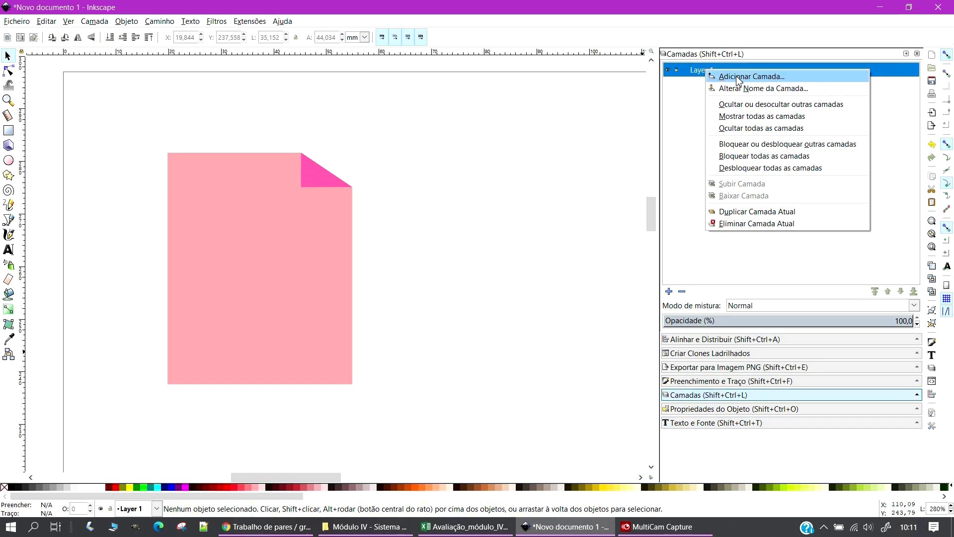
left_click(743, 88)
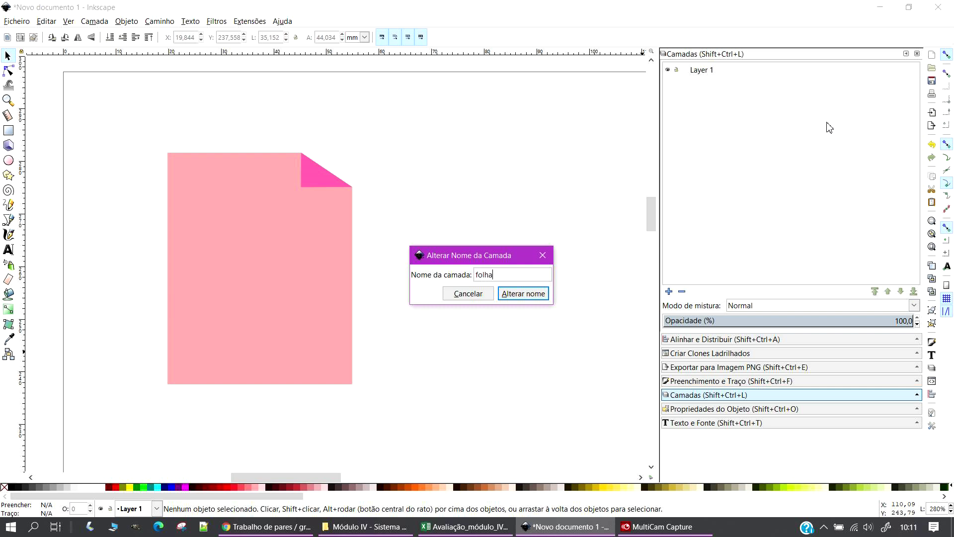
type("folha")
left_click(524, 294)
Move the grouped page icon toward the document's upper-left corner, to about X 4.6 mm and Y 249.9 mm
left_click(212, 256)
left_click_drag(297, 276, 221, 213)
left_click(386, 238)
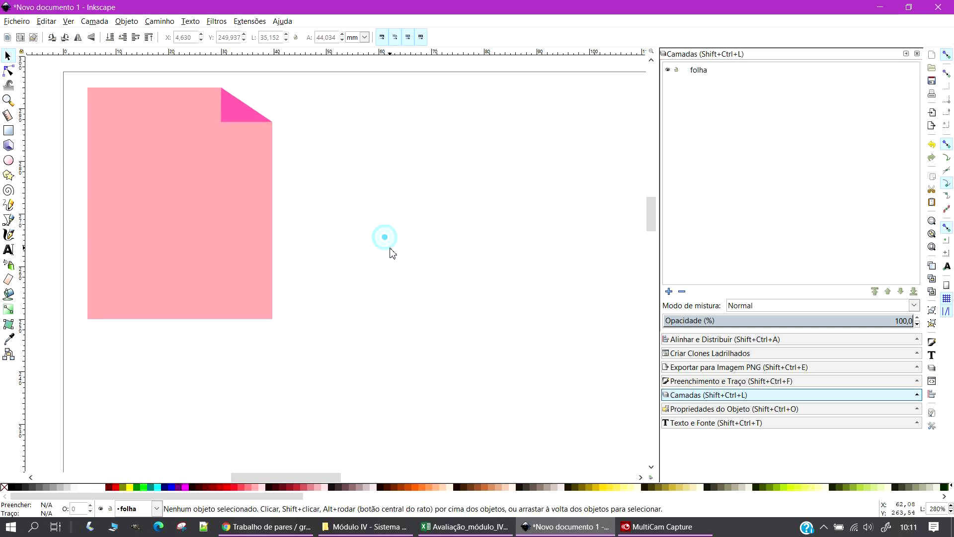
Add a new layer named "tablet" below the folha layer
left_click(669, 292)
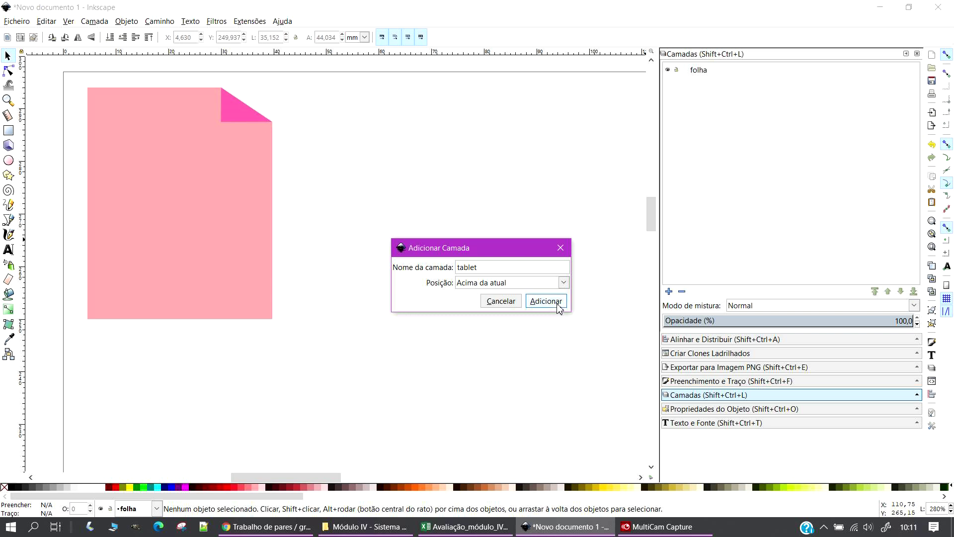
left_click(563, 282)
left_click(505, 311)
left_click(555, 301)
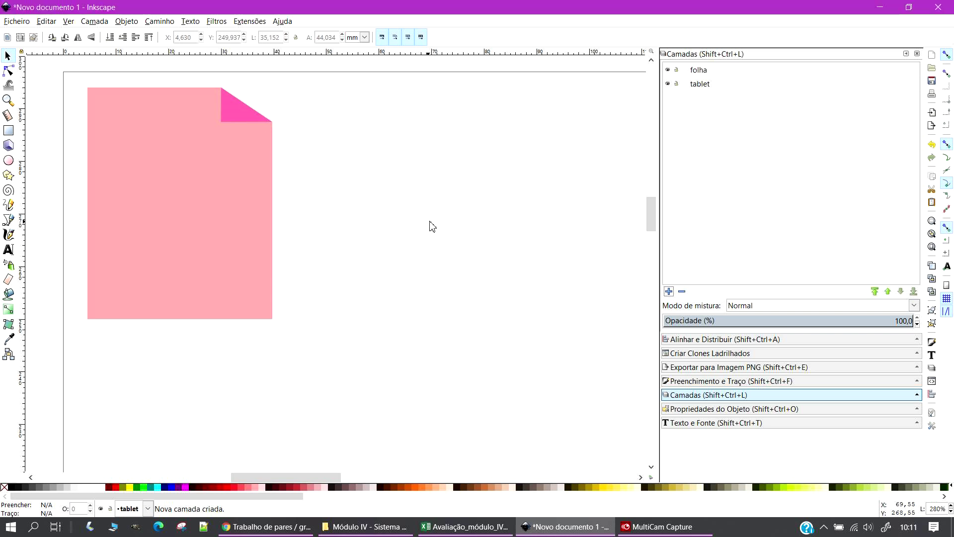
Draw a dark grey rectangle about 24.8 × 36.1 mm beside the pink page on the tablet layer
left_click(9, 131)
left_click(31, 487)
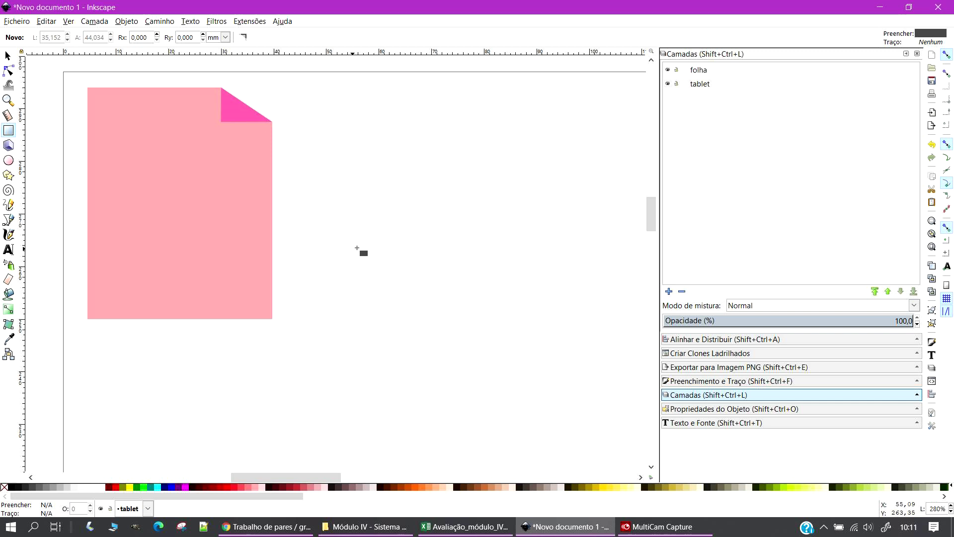
left_click_drag(337, 96, 467, 285)
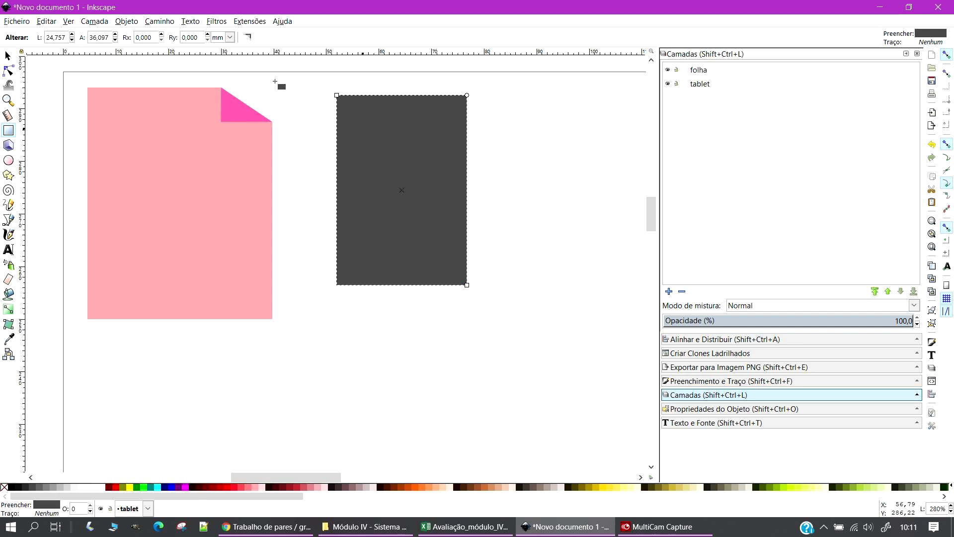
Round the dark grey rectangle's corners with horizontal and vertical radii of 0.5 mm
left_click(208, 35)
left_click(208, 35)
left_click(208, 35)
left_click(208, 36)
left_click(161, 35)
left_click(161, 34)
left_click(161, 35)
left_click(161, 34)
scroll(497, 234, "up", 3)
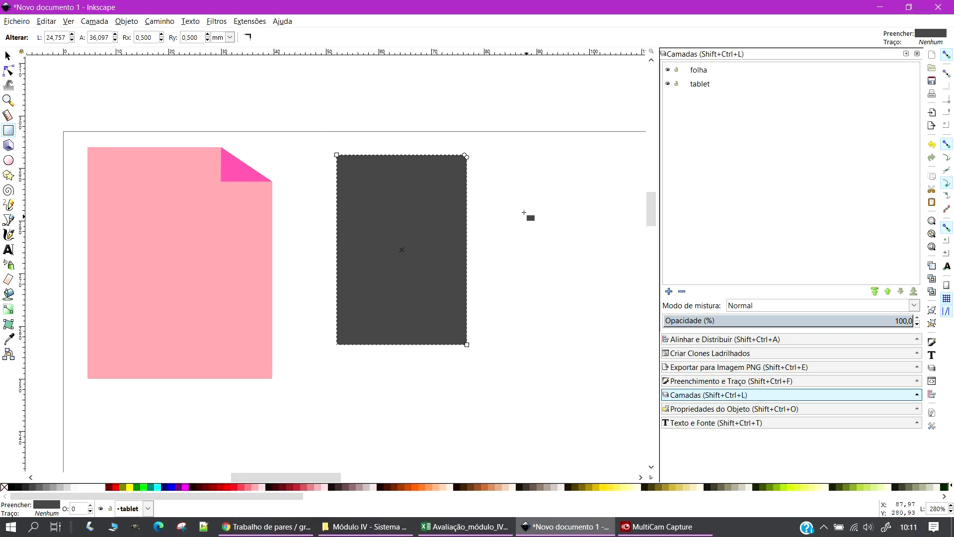
left_click(7, 55)
left_click(496, 192)
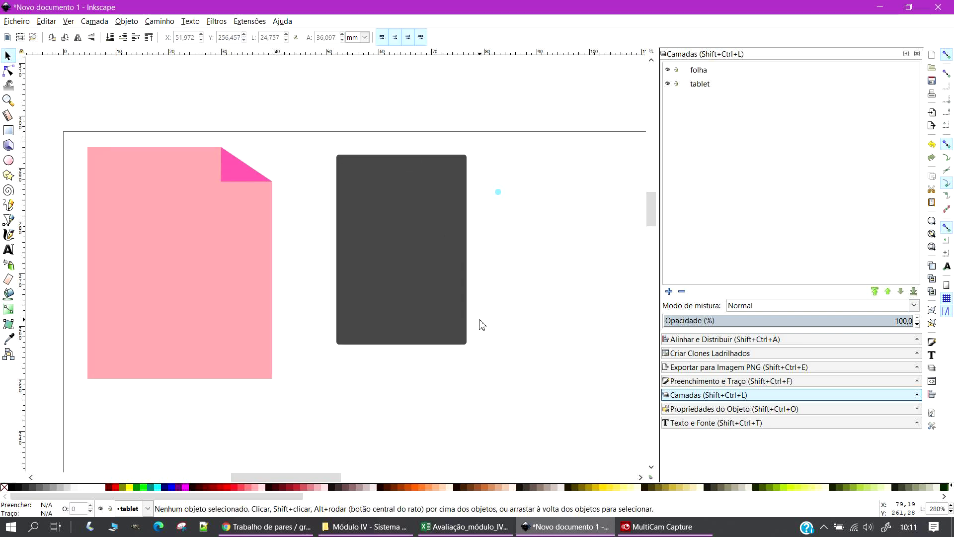
scroll(412, 290, "up", 2)
scroll(411, 285, "up", 3)
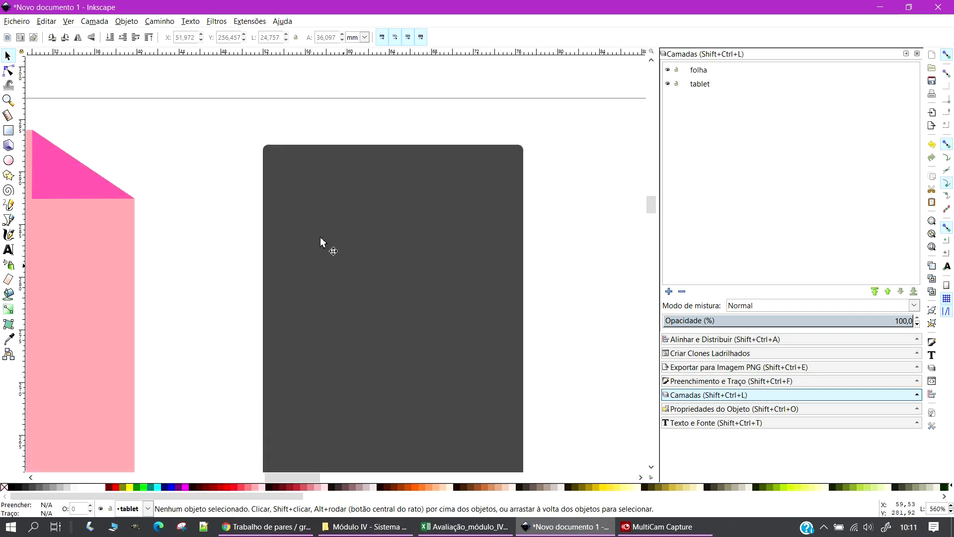
left_click(363, 226)
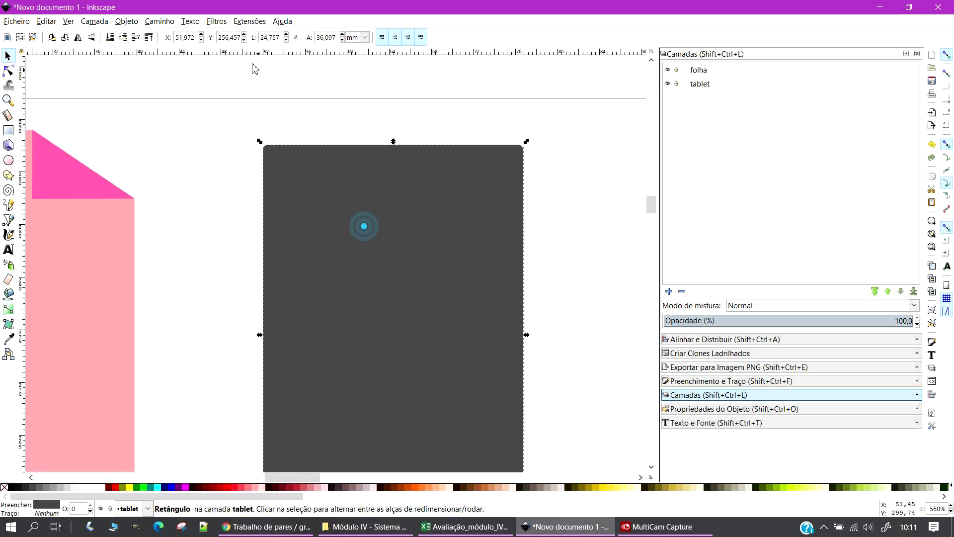
left_click(342, 35)
left_click(343, 34)
left_click(343, 40)
left_click(342, 40)
left_click(599, 195)
Increase the dark grey rectangle's horizontal and vertical corner radii to 0.8 mm
scroll(532, 277, "down", 3)
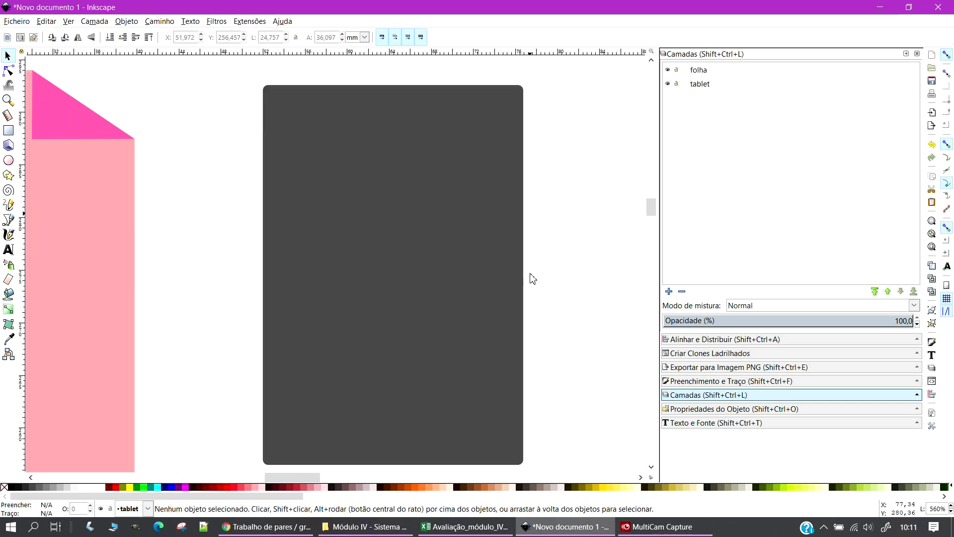
scroll(531, 277, "down", 3)
scroll(521, 277, "up", 2)
left_click(462, 268)
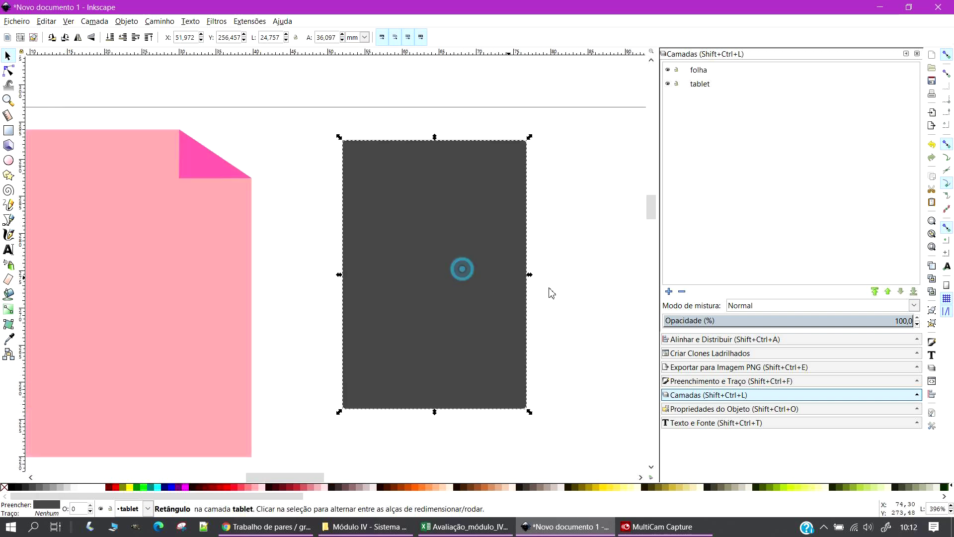
double_click(421, 266)
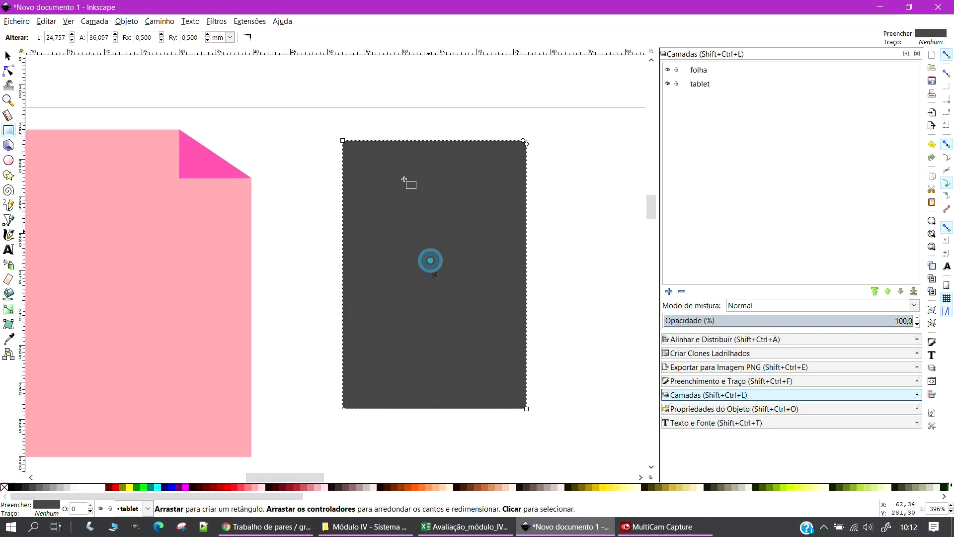
left_click(208, 35)
left_click(208, 35)
left_click(208, 35)
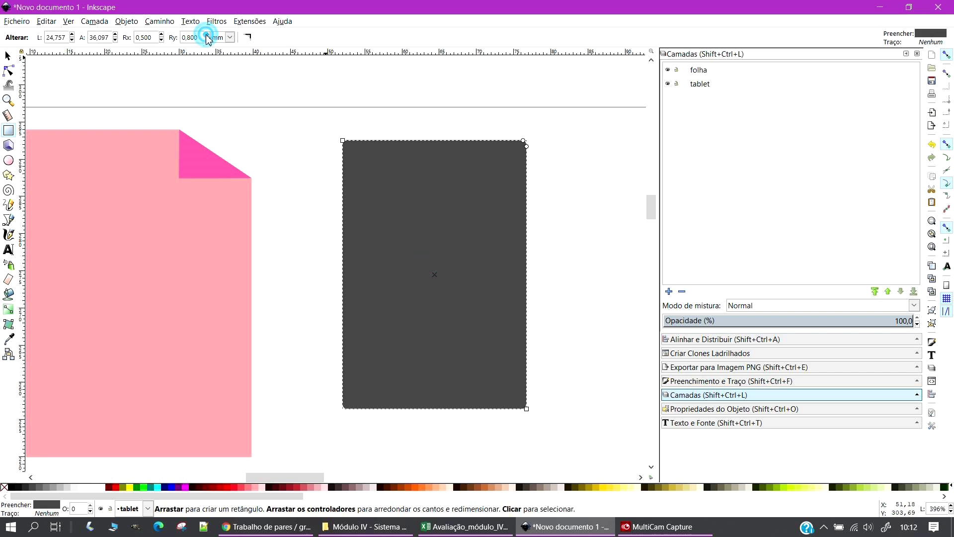
left_click(161, 35)
left_click(161, 35)
left_click(161, 34)
left_click(558, 220)
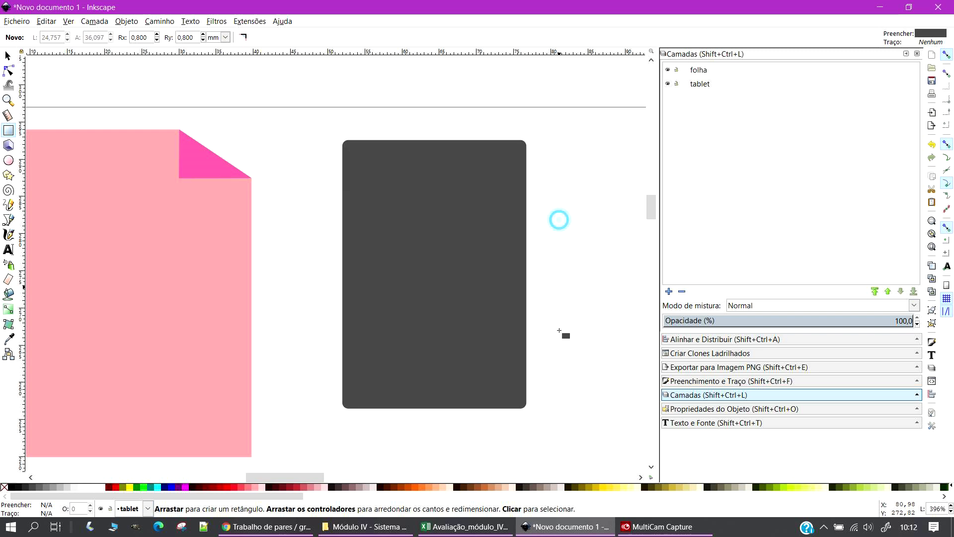
left_click_drag(465, 305, 404, 314)
left_click(434, 293)
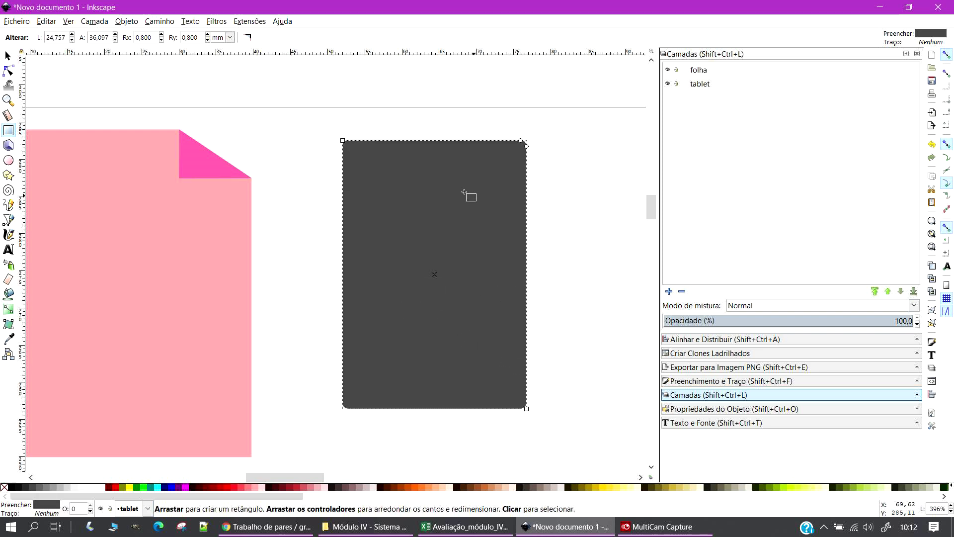
left_click(5, 57)
left_click(610, 257)
left_click_drag(464, 260, 622, 261)
left_click(443, 309)
key("Delete")
Move the dark grey rounded rectangle back beside the pink page, to about X 54.8 mm and Y 257.6 mm
left_click(563, 296)
left_click_drag(533, 294, 139, 295)
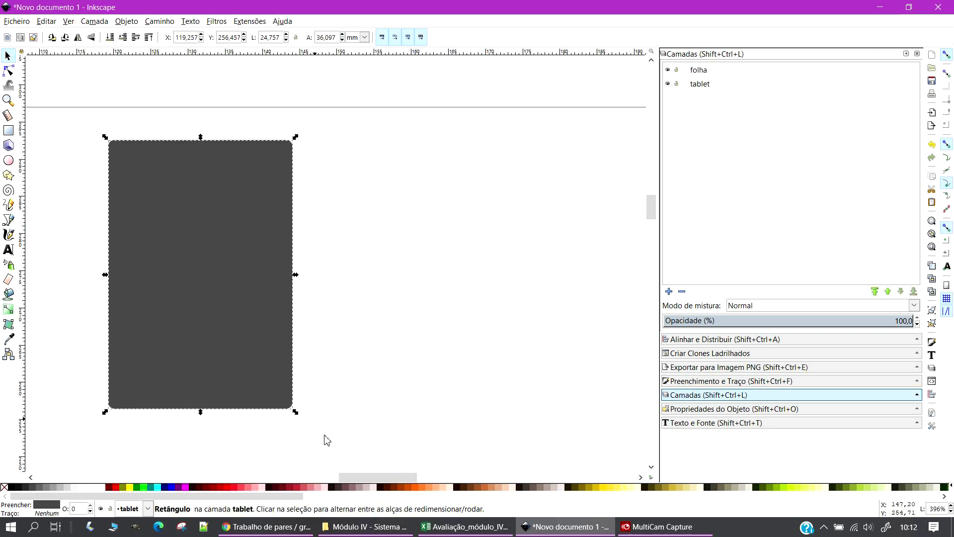
left_click_drag(376, 477, 299, 478)
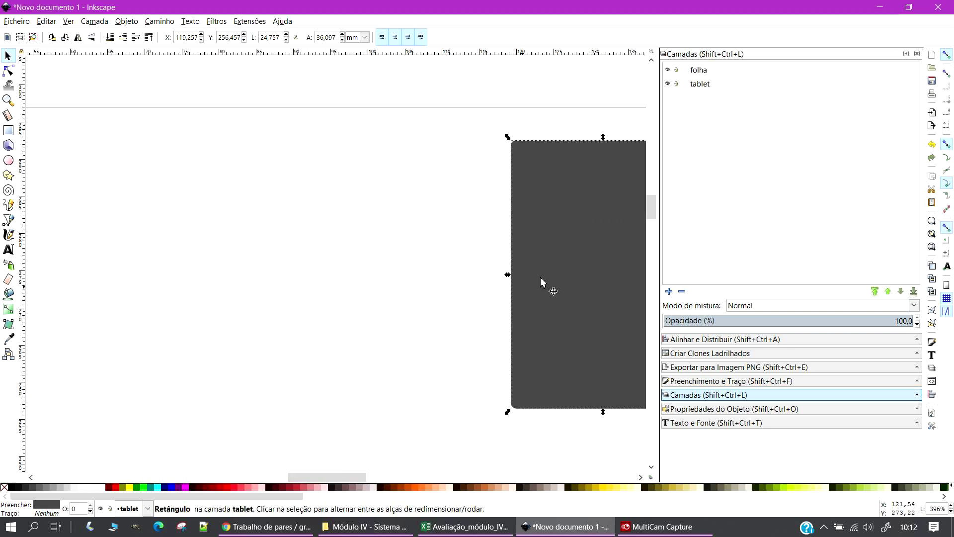
left_click_drag(543, 281, 175, 271)
left_click_drag(341, 476, 309, 475)
left_click_drag(392, 314, 298, 315)
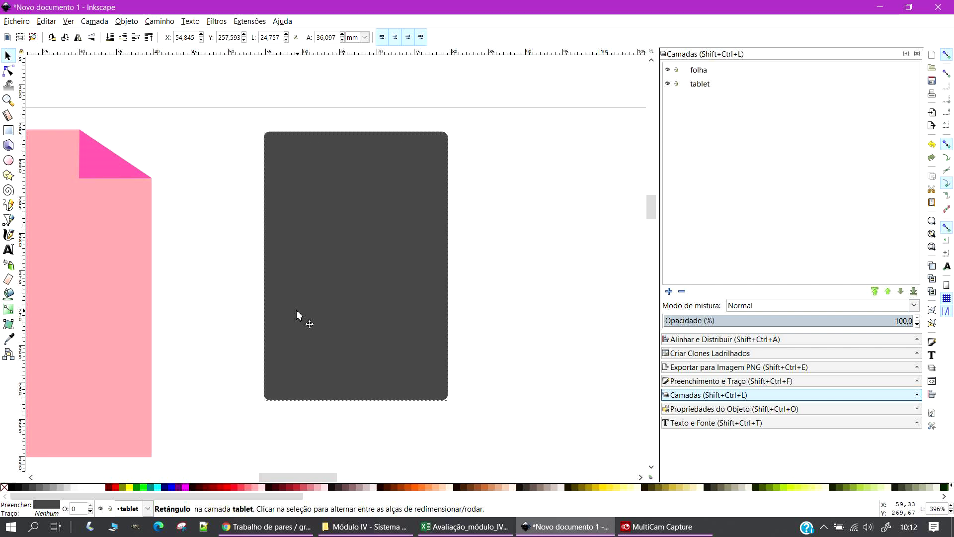
left_click(463, 323)
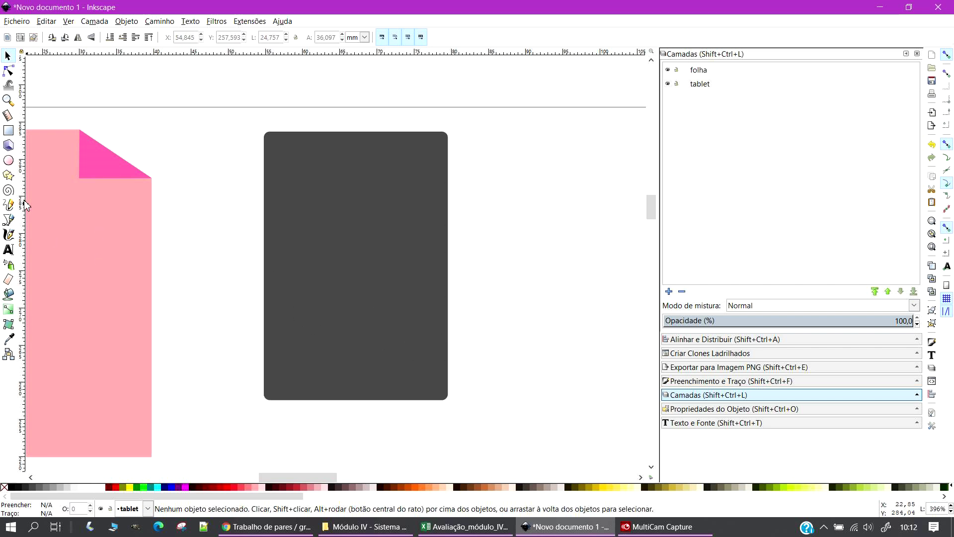
Draw two small white circles on the tablet body, one about 0.7 mm wide near its top edge and one about 1.1 mm near its bottom edge
left_click(8, 161)
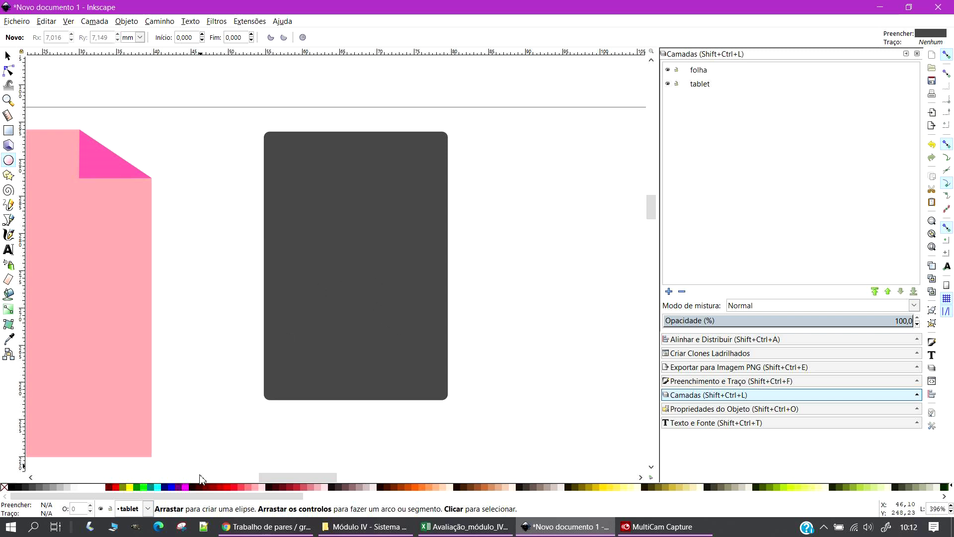
left_click(102, 486)
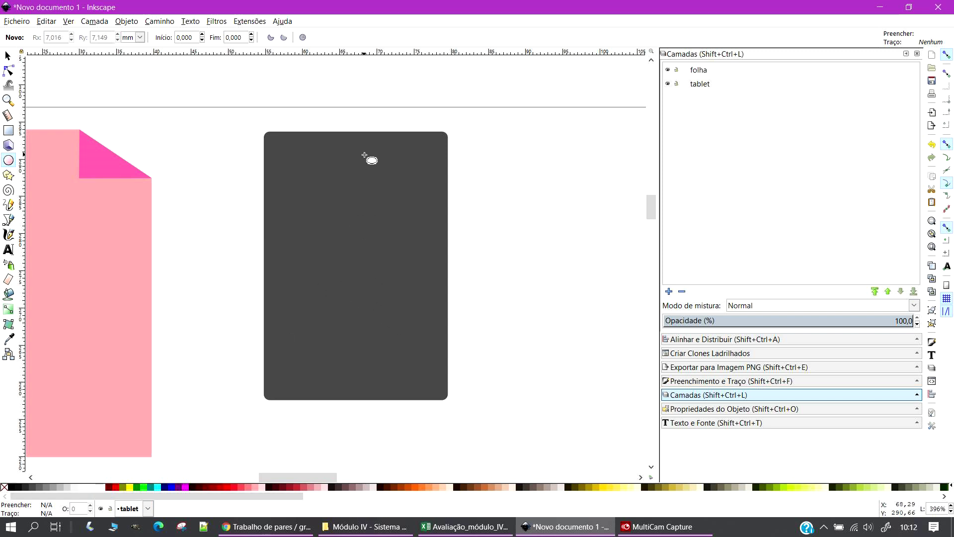
left_click_drag(355, 137, 358, 139)
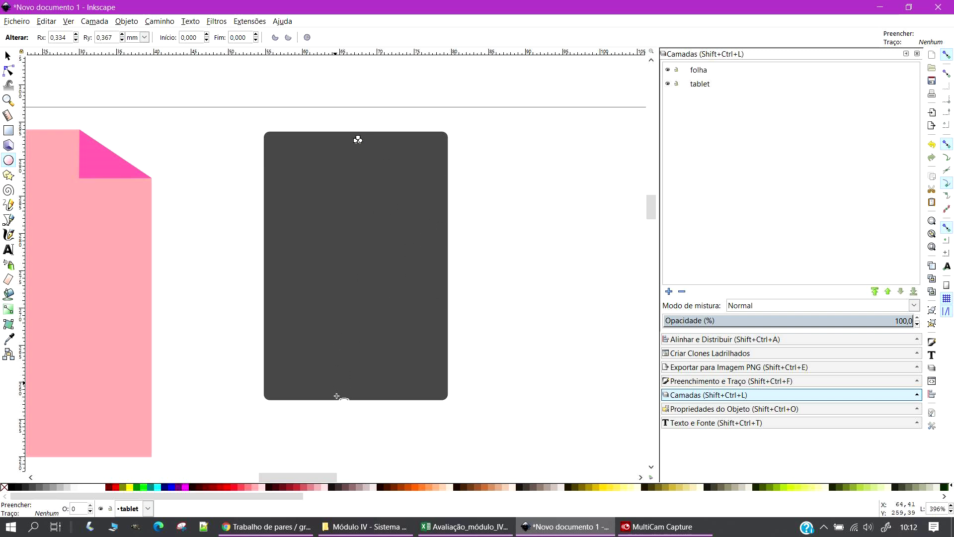
left_click_drag(356, 390, 367, 397)
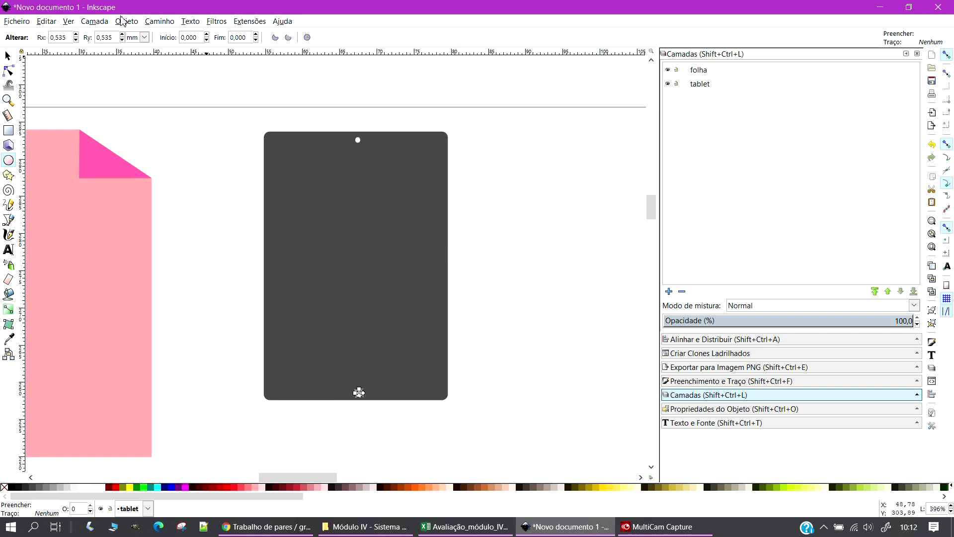
left_click(9, 56)
left_click(521, 314)
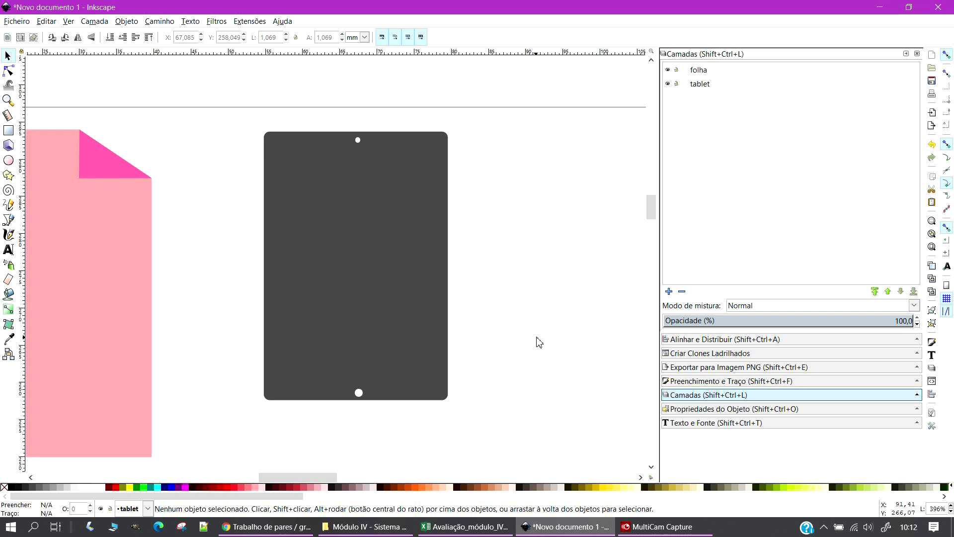
Center the tablet body and both white circles on a common vertical axis, relative to the first selected object
left_click_drag(237, 119, 489, 433)
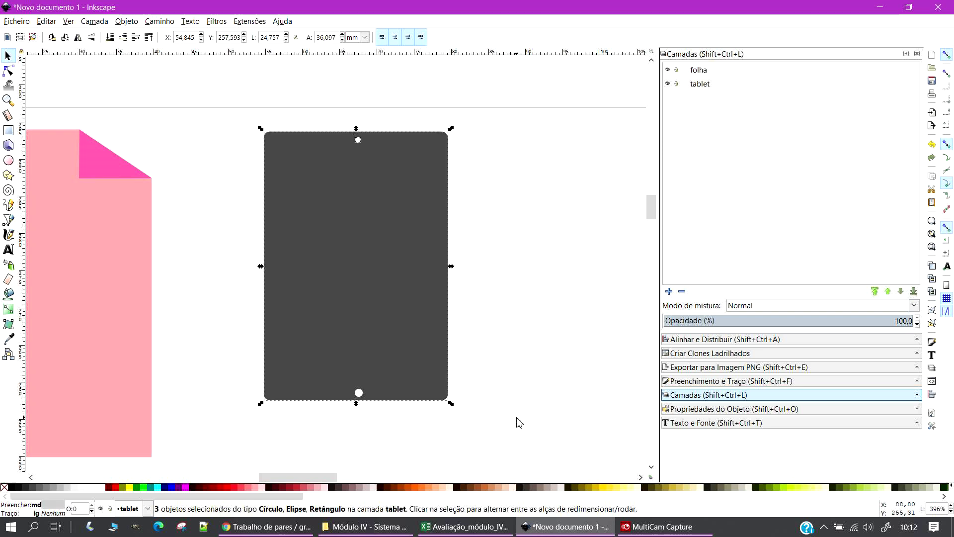
left_click(726, 339)
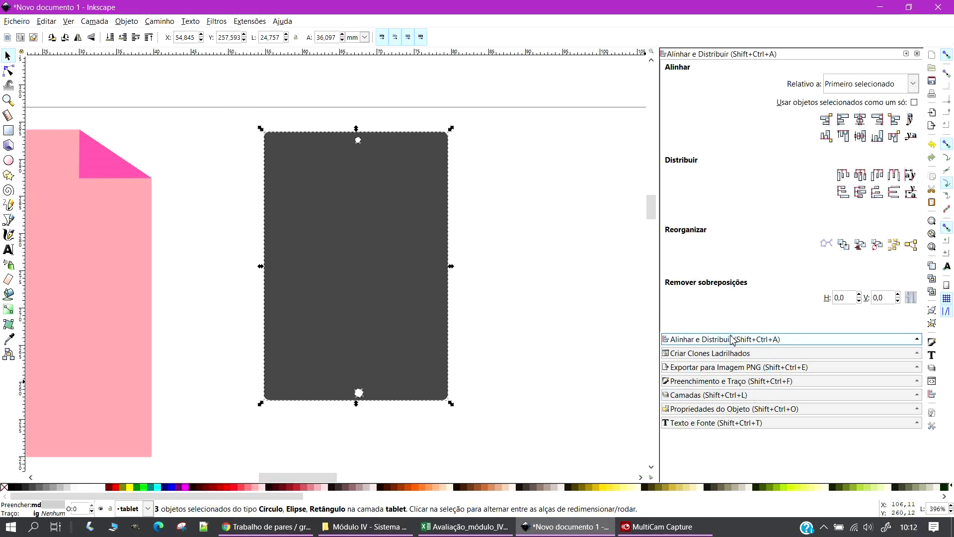
left_click(860, 119)
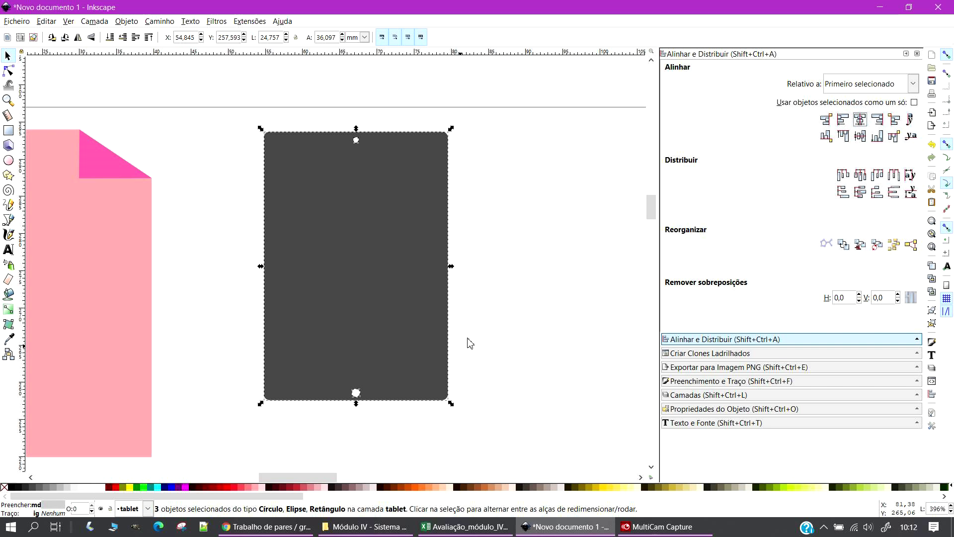
Draw a white rectangle about 19.5 × 30.9 mm with 0.8 mm corner radii on the tablet body as its screen
left_click(508, 277)
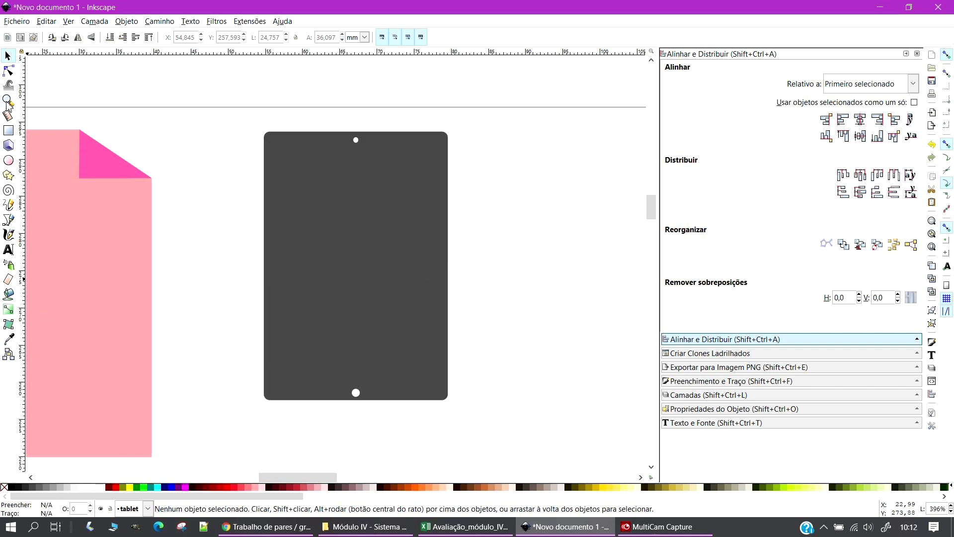
left_click(9, 131)
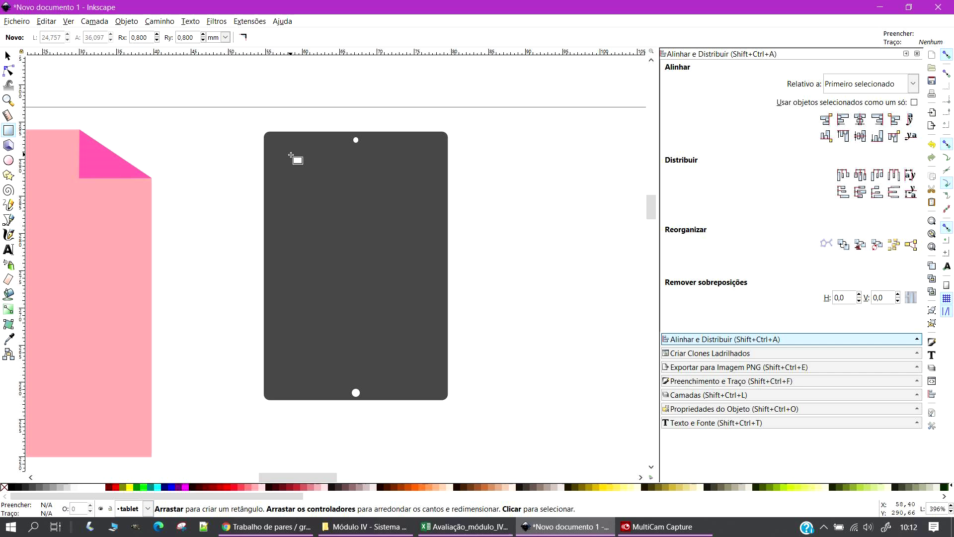
mouse_move(285, 152)
left_mouse_down()
mouse_move(416, 334)
mouse_move(429, 381)
left_mouse_up()
Center the white screen, both circles and the tablet body on a common vertical axis, relative to the first selected object
left_click(8, 55)
left_click_drag(218, 98, 503, 440)
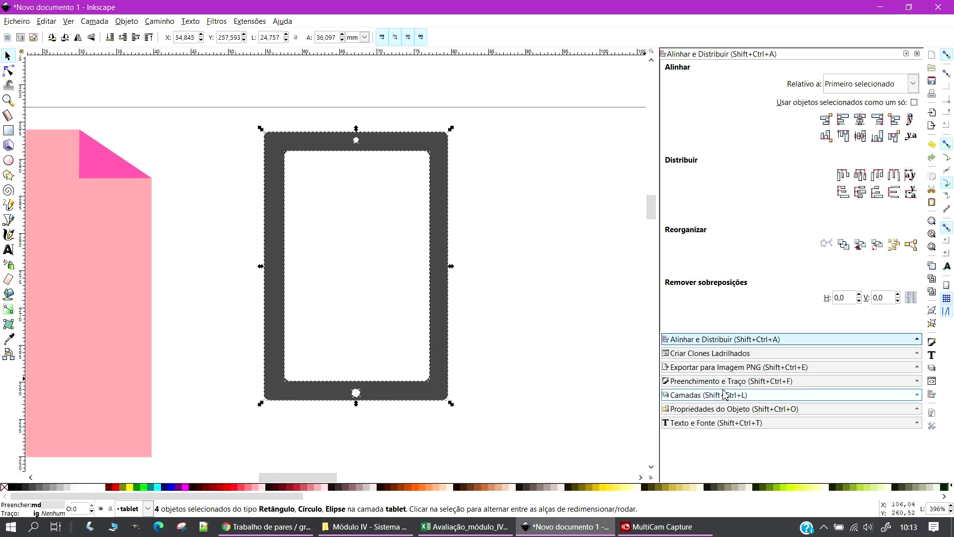
left_click(862, 120)
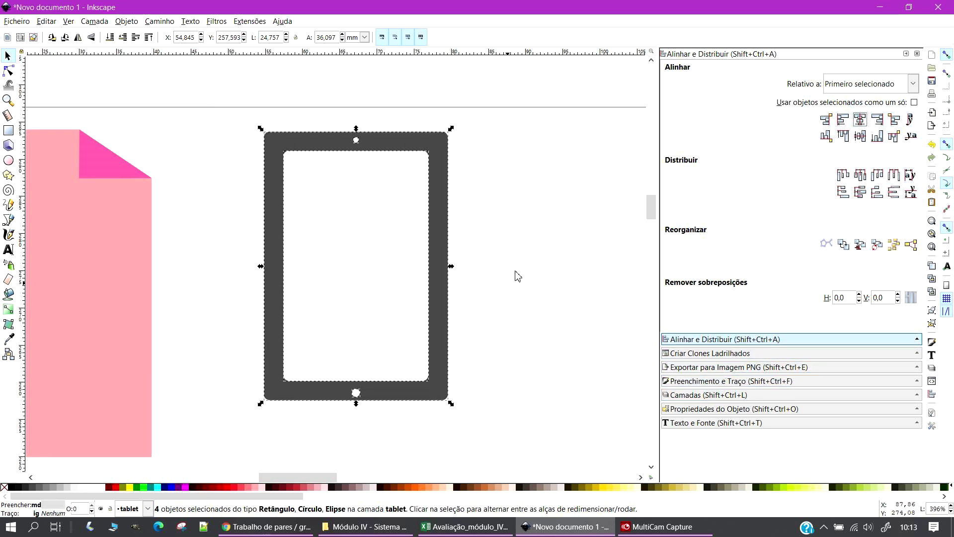
left_click(539, 255)
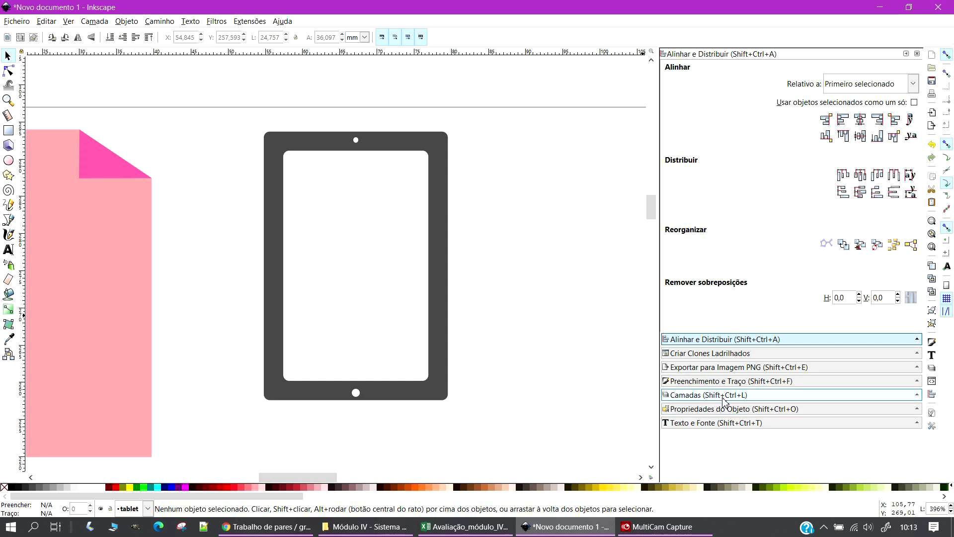
Select all the tablet's shapes and group them
left_click(739, 395)
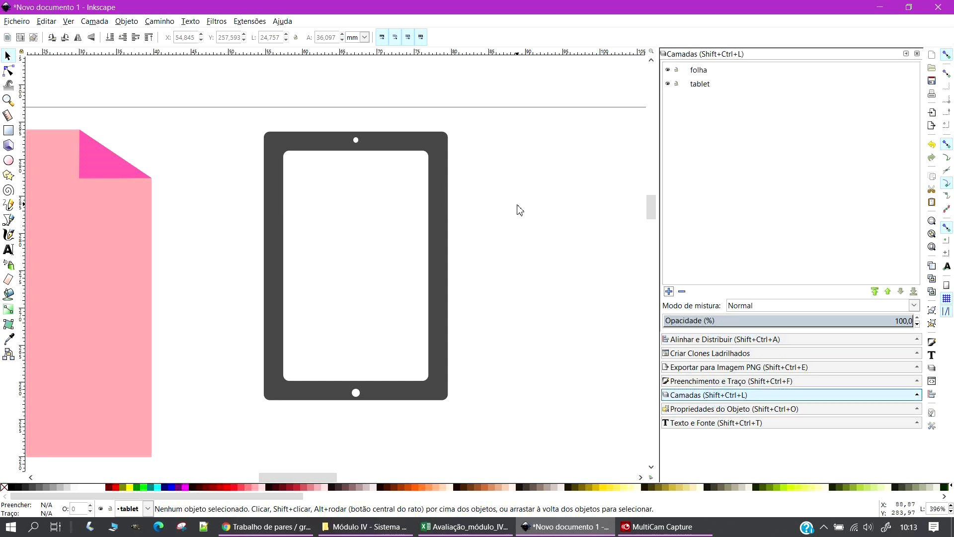
scroll(289, 215, "down", 3)
left_click(317, 244)
left_click(392, 251)
left_click_drag(268, 193, 376, 369)
right_click(324, 268)
left_click(368, 495)
Scale the tablet icon down to about 15.3 × 25.1 mm and place it beside the pink page, at about X 47.1 mm and Y 266.9 mm
mouse_move(326, 258)
left_mouse_down()
mouse_move(409, 282)
mouse_move(319, 259)
left_mouse_up()
left_click_drag(345, 298, 323, 272)
left_click(354, 279)
mouse_move(298, 227)
left_mouse_down()
mouse_move(293, 248)
mouse_move(287, 239)
left_mouse_up()
left_click(379, 310)
Add a layer named "cadeado" and move it beneath the tablet layer
scroll(379, 310, "up", 2)
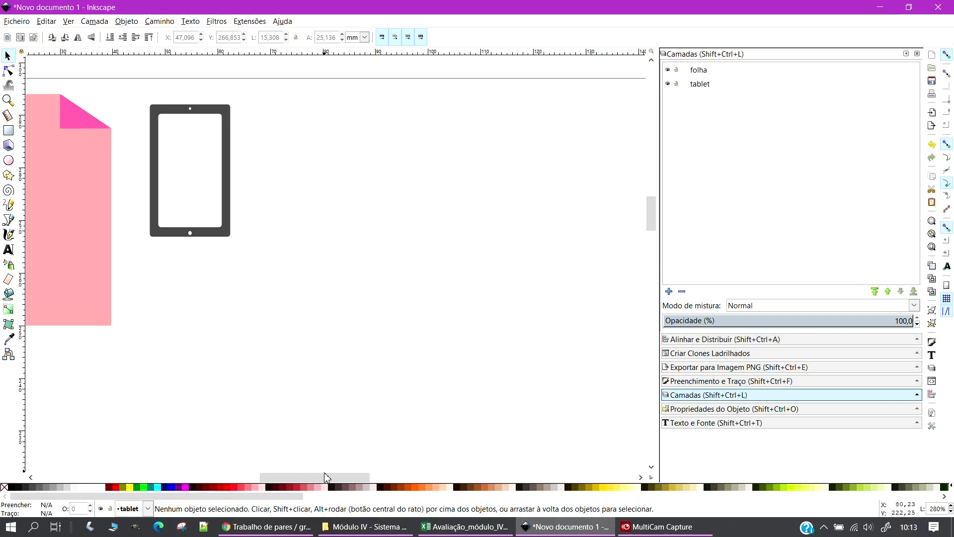
left_click_drag(326, 478, 321, 478)
left_click(669, 291)
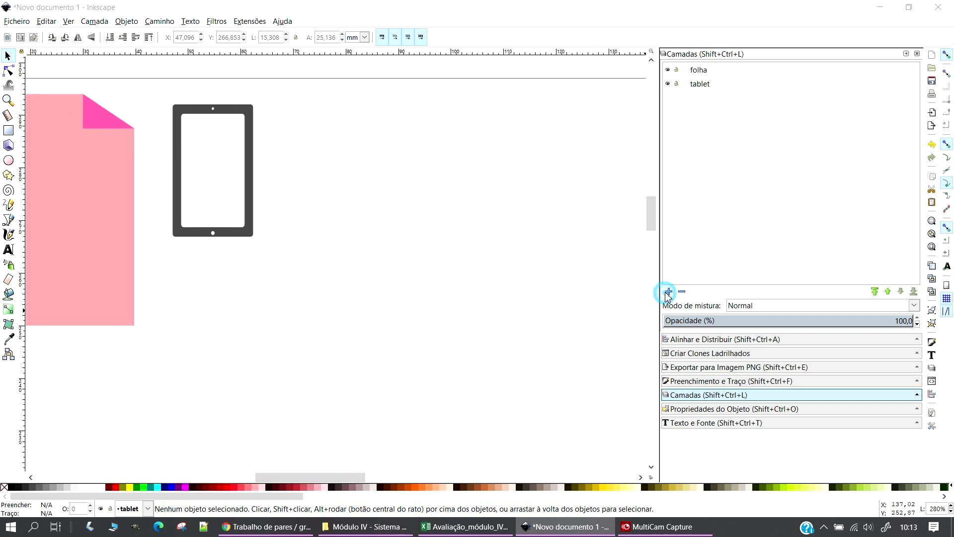
type("cadeado")
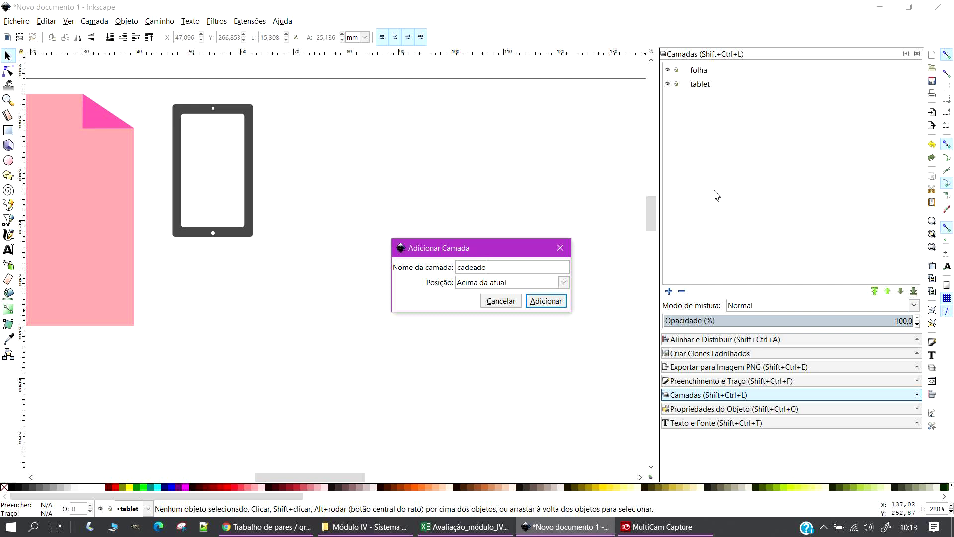
left_click(556, 303)
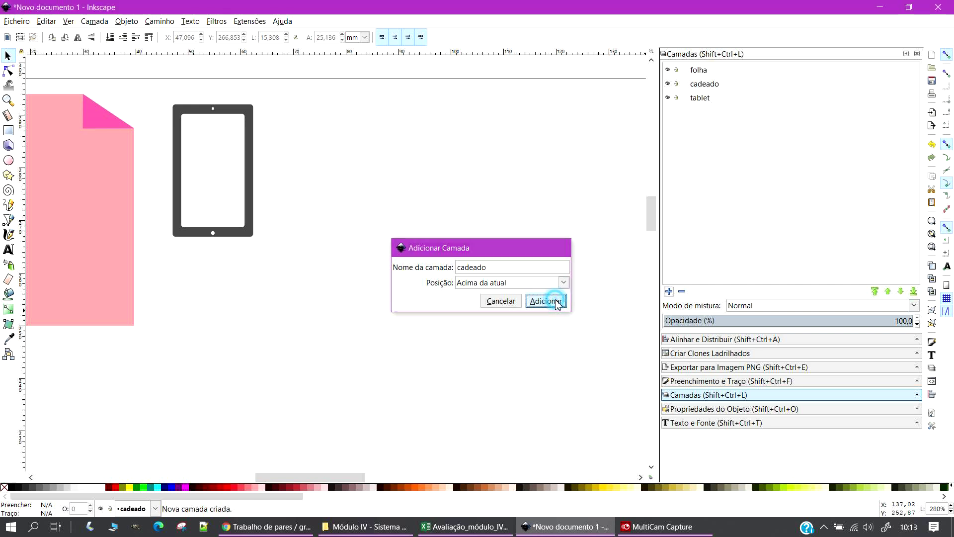
left_click_drag(700, 83, 699, 104)
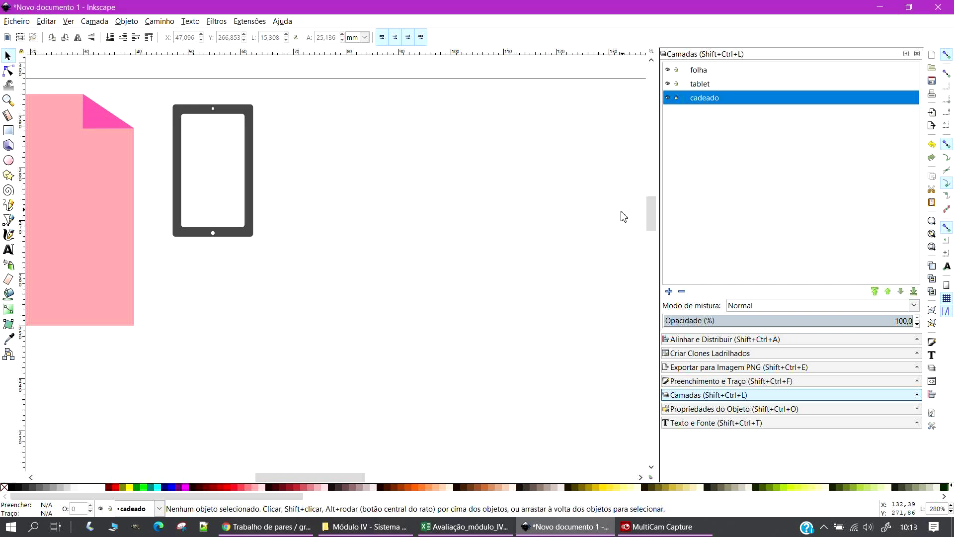
left_click(345, 196)
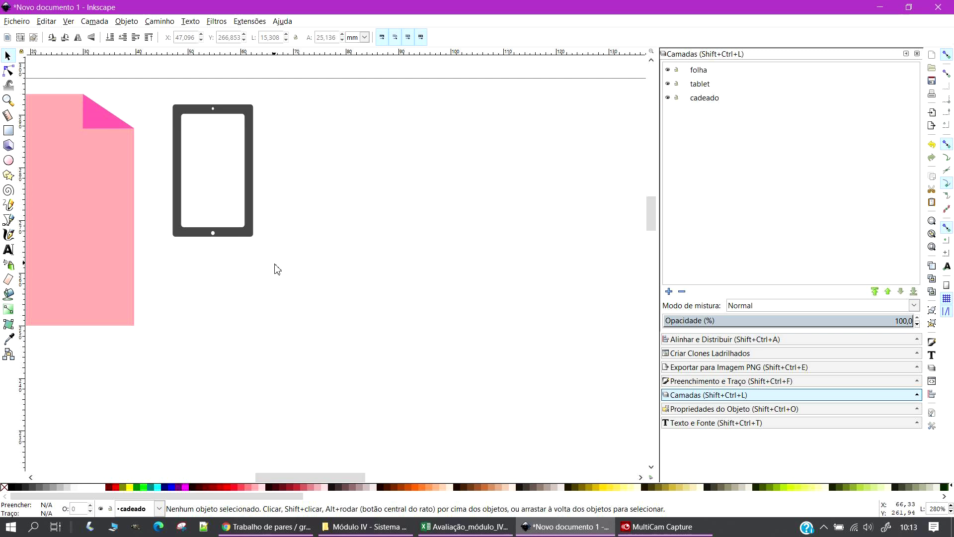
Draw a medium grey rounded rectangle about 5.3 × 5.9 mm with 0.8 mm corner radii in the empty area beside the tablet
left_click(11, 131)
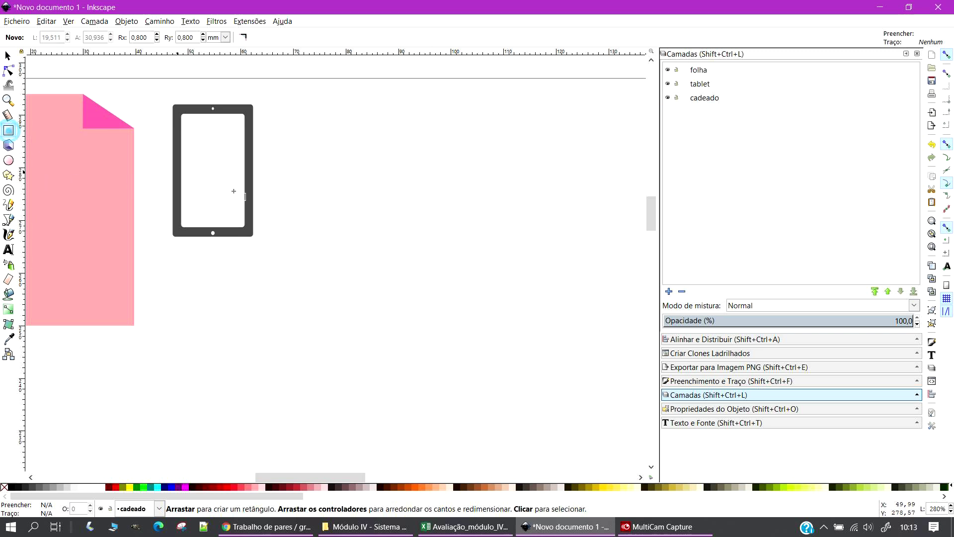
scroll(323, 224, "up", 2)
scroll(332, 245, "up", 3)
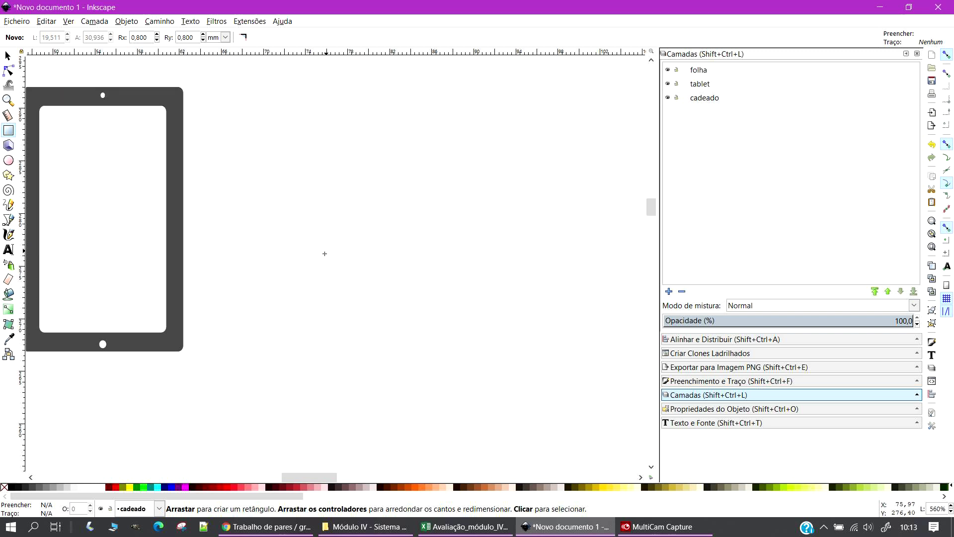
left_click_drag(289, 290, 345, 352)
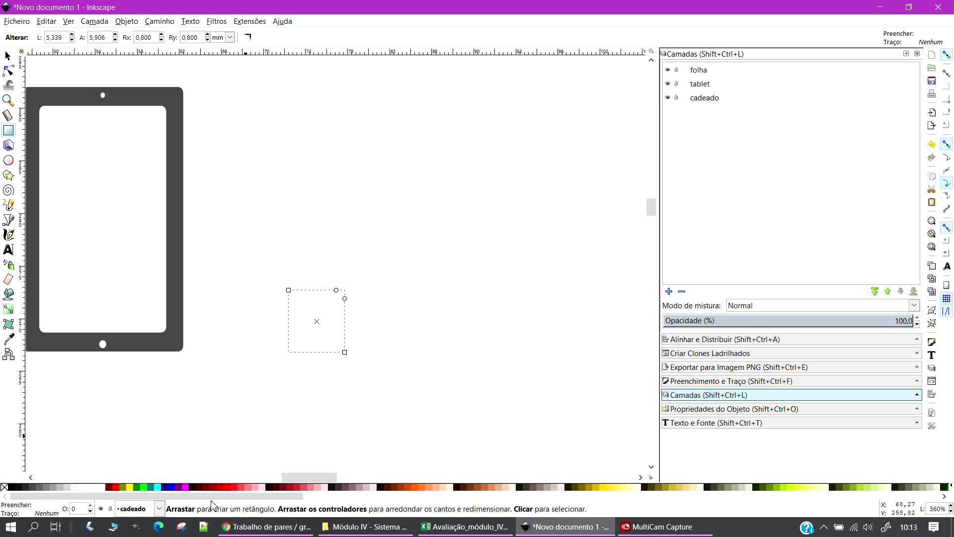
left_click(43, 489)
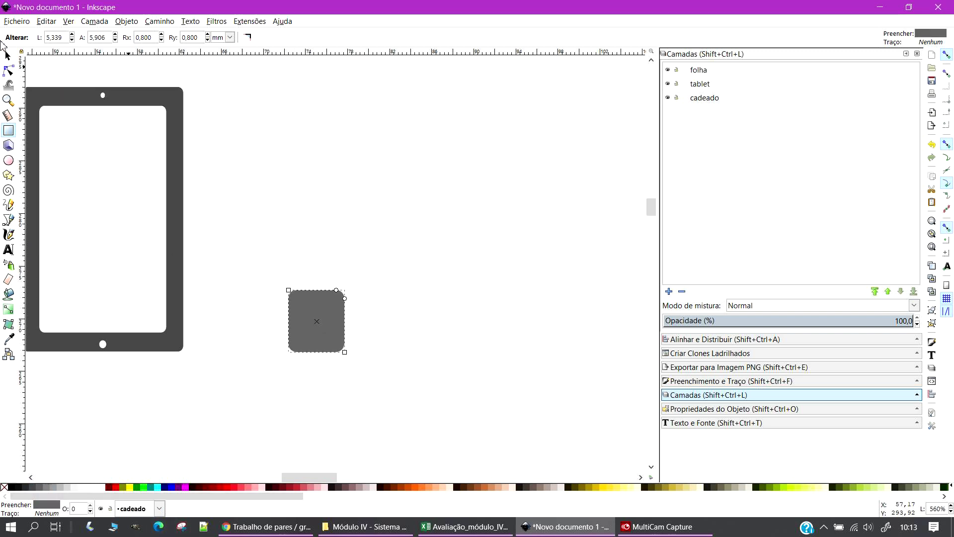
Widen the grey rounded rectangle to a square of about 5.9 mm and move it to about X 72.2 mm and Y 268.7 mm
left_click(8, 54)
left_click_drag(348, 321, 355, 325)
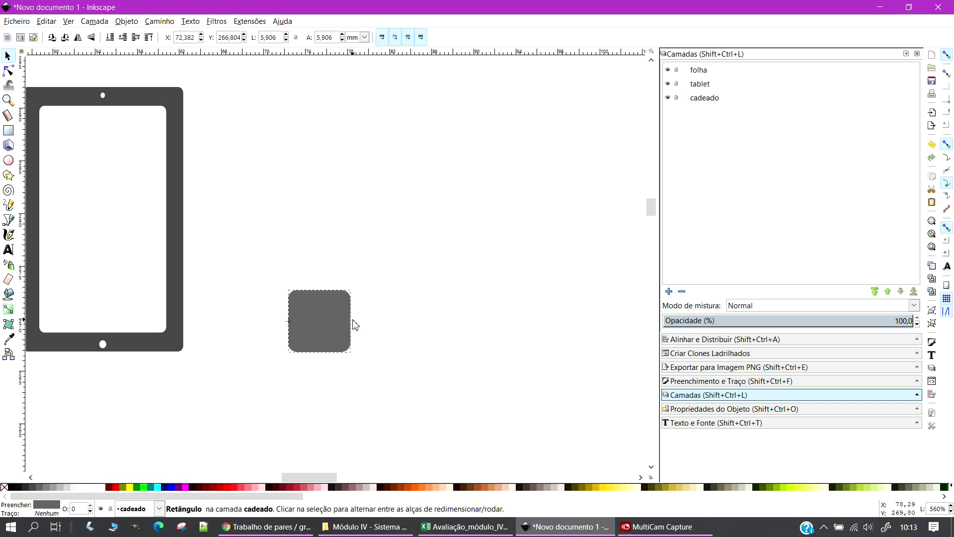
scroll(318, 281, "up", 1)
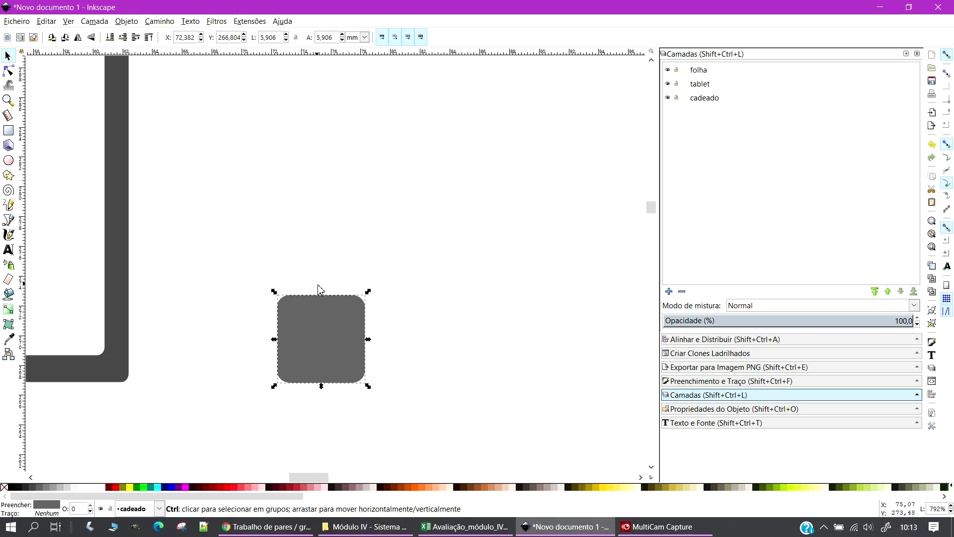
left_click(428, 315)
left_click_drag(321, 347, 319, 319)
left_click(428, 335)
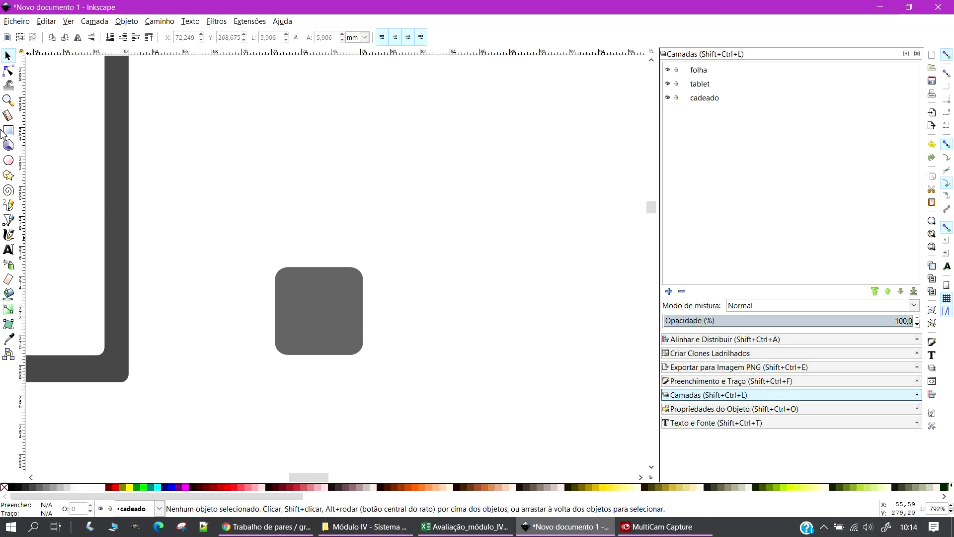
Draw a small black circle about 0.8 mm wide in the upper half of the grey rounded square
left_click(8, 161)
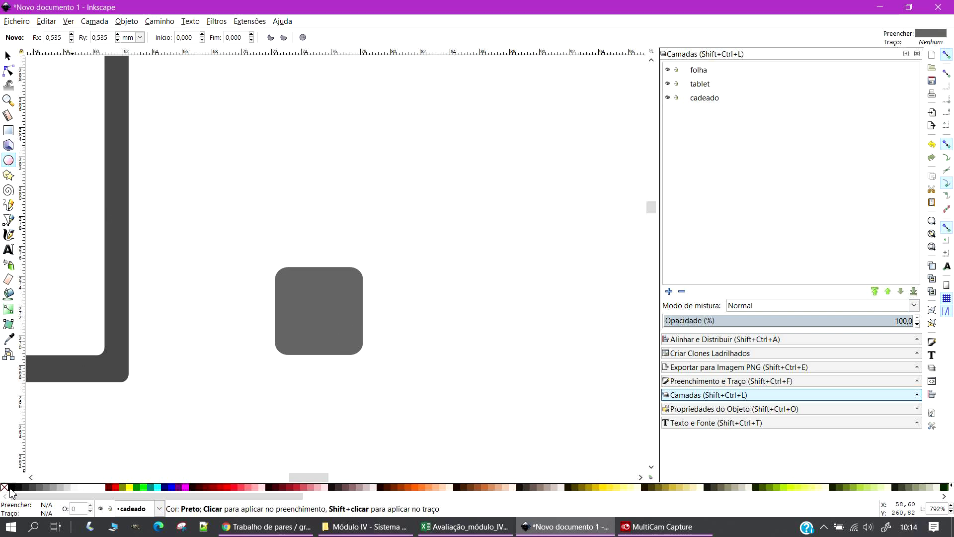
left_click_drag(315, 297, 328, 311)
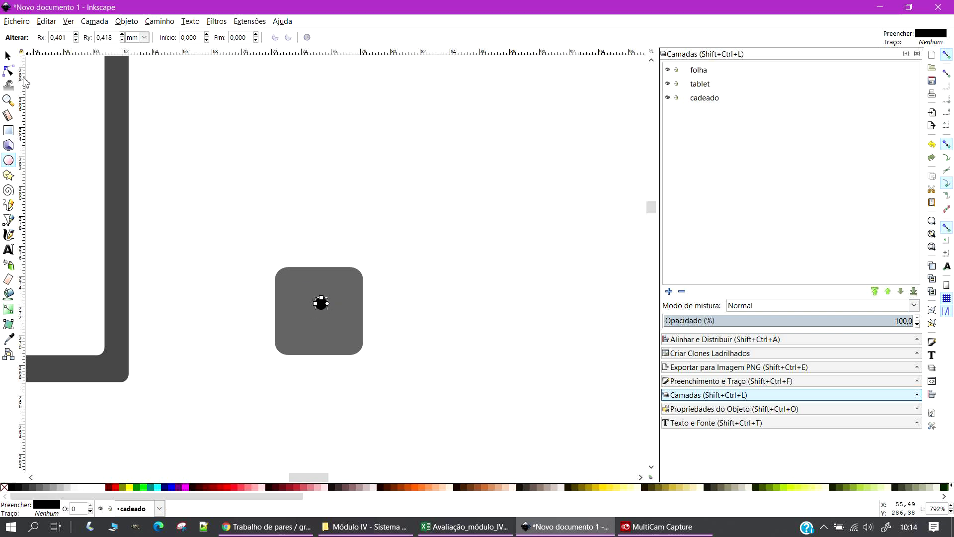
left_click(8, 56)
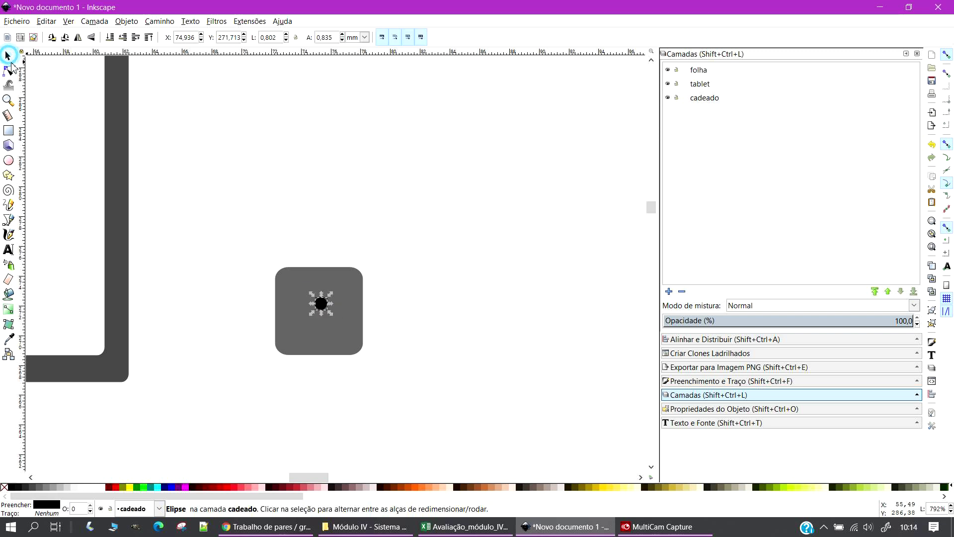
Draw a black triangle beside the grey square with the polygon tool and scale it to about 0.8 mm wide and 1.1 mm high
left_click(8, 174)
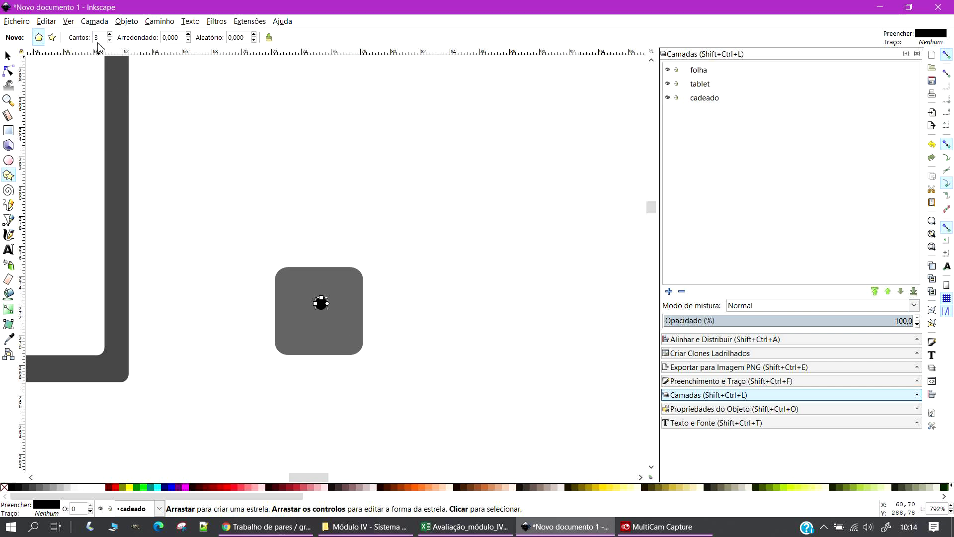
left_click_drag(442, 331, 470, 345)
key("s")
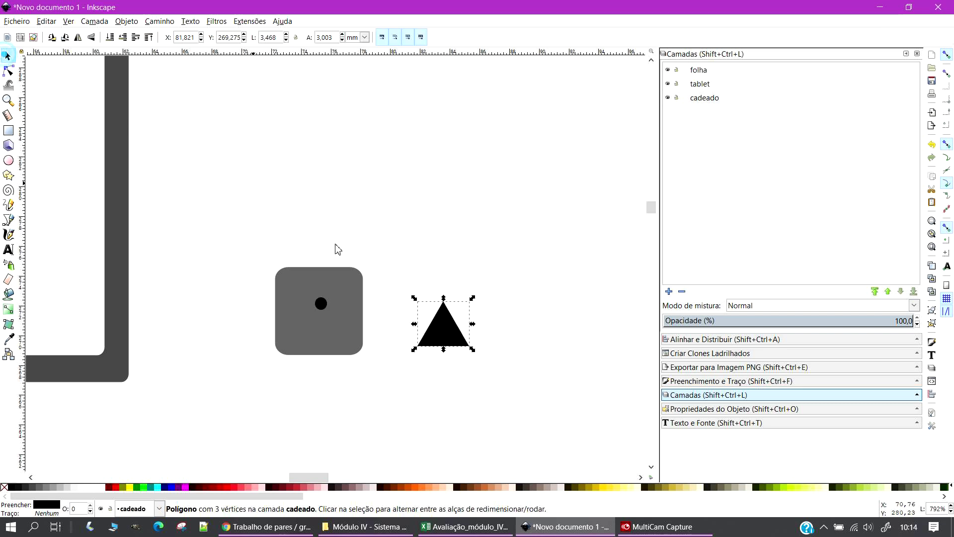
left_click_drag(474, 324, 436, 329)
left_click(477, 325)
left_click(428, 328)
scroll(415, 329, "up", 2)
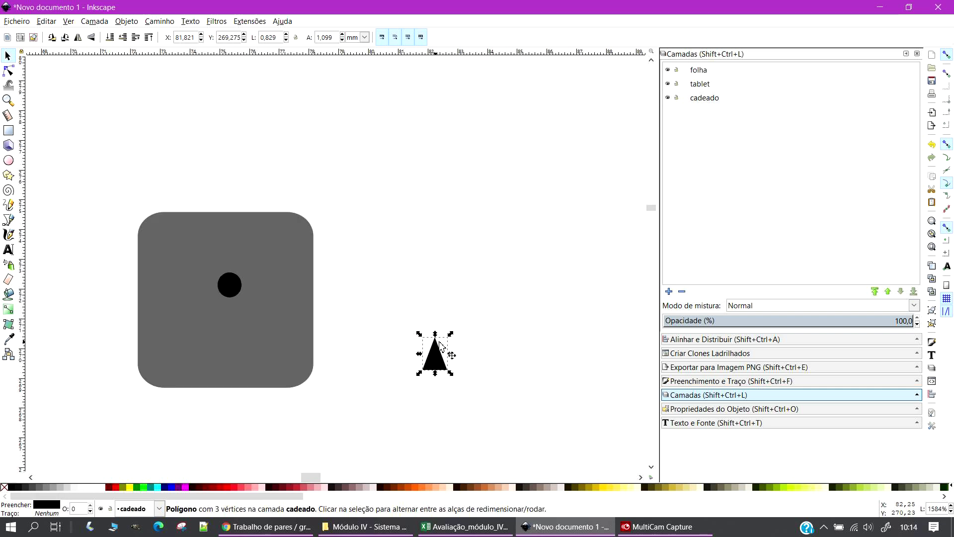
Move the triangle onto the grey square and set the black circle on its tip to form a keyhole
left_click(505, 343)
left_click_drag(434, 362, 227, 332)
left_click_drag(225, 292, 225, 303)
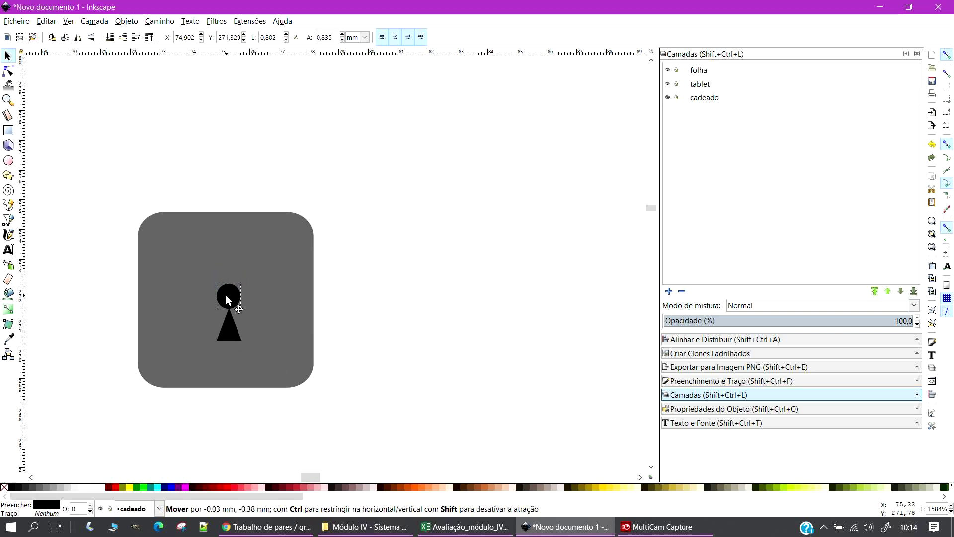
left_click(388, 306)
Center the circle, triangle and grey square on a common vertical axis, relative to the first selected object
left_click_drag(74, 159, 423, 465)
left_click(708, 339)
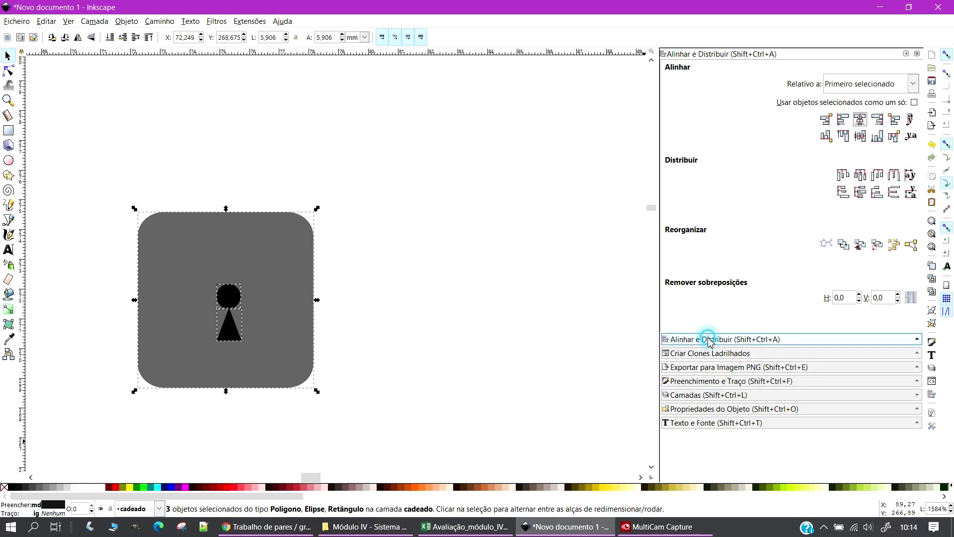
left_click(861, 121)
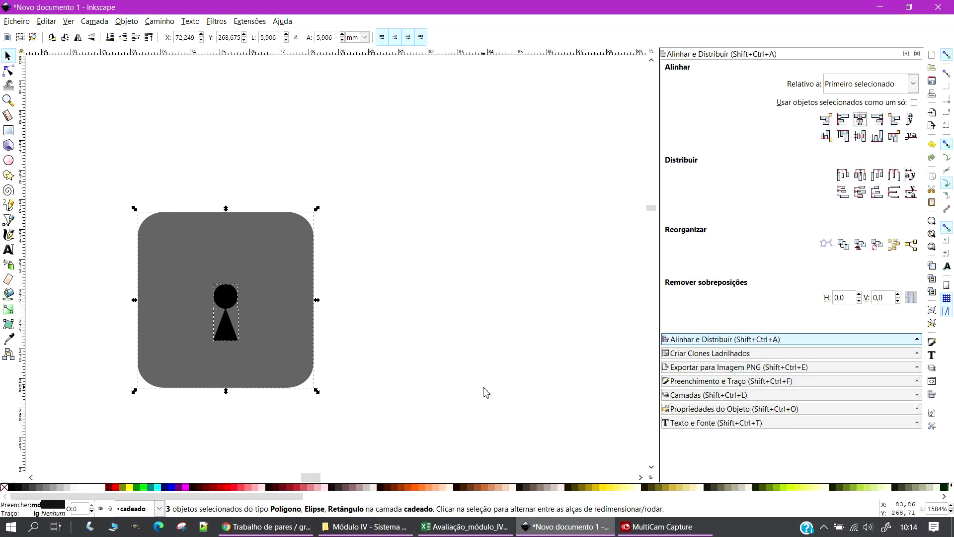
left_click(461, 370)
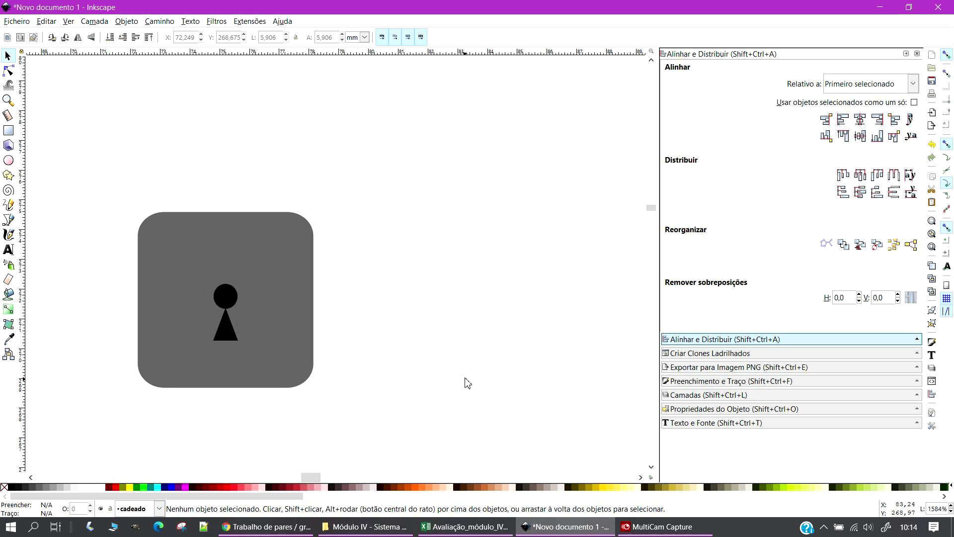
mouse_move(187, 257)
left_mouse_down()
mouse_move(206, 313)
mouse_move(194, 263)
left_mouse_up()
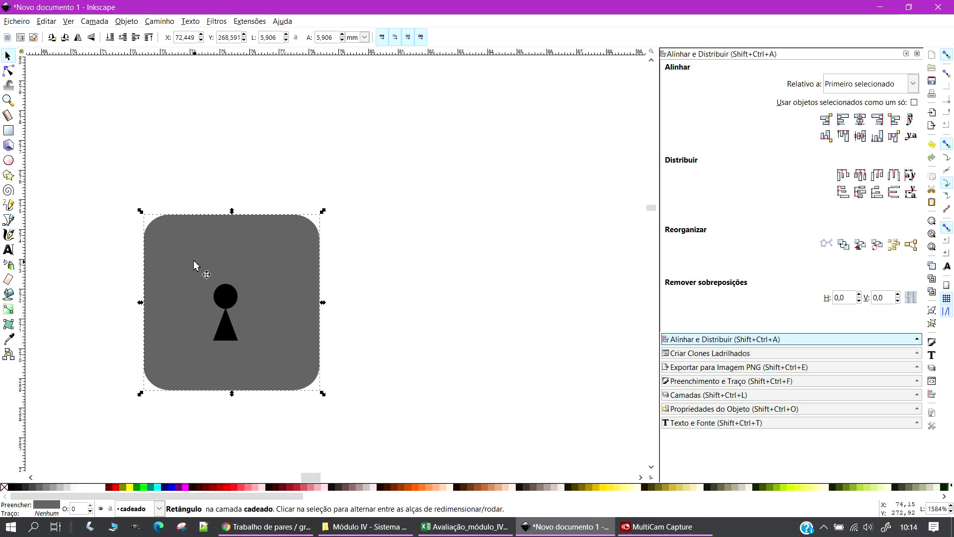
key("ctrl+z")
left_click(436, 269)
Raise the keyhole's circle and triangle together to around the middle of the grey square's height
left_click(224, 287)
left_click(229, 319, "shift")
key("Up")
key("Up")
key("Down")
left_click(405, 277)
Realign the raised keyhole shapes and the grey square to the same vertical center axis
left_click_drag(52, 166, 405, 430)
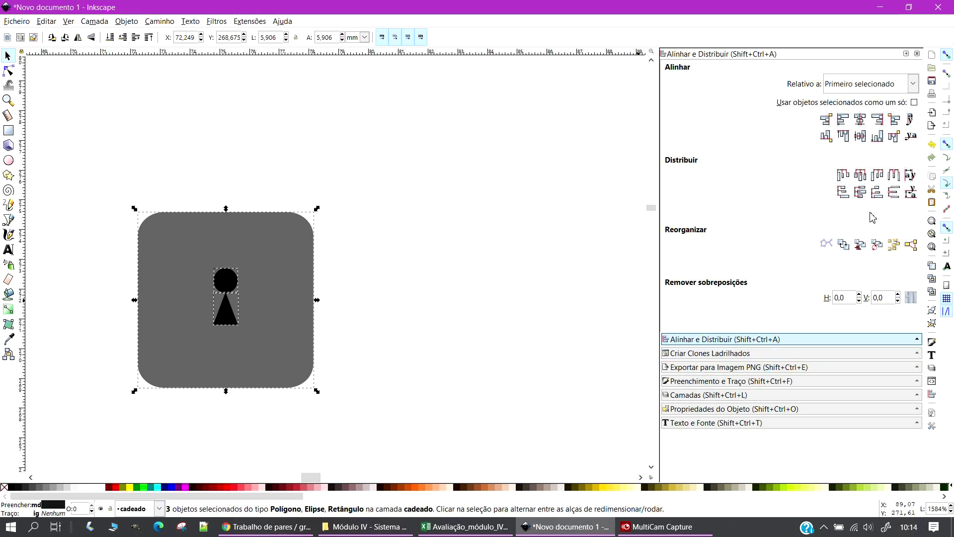
left_click(861, 120)
left_click(446, 345)
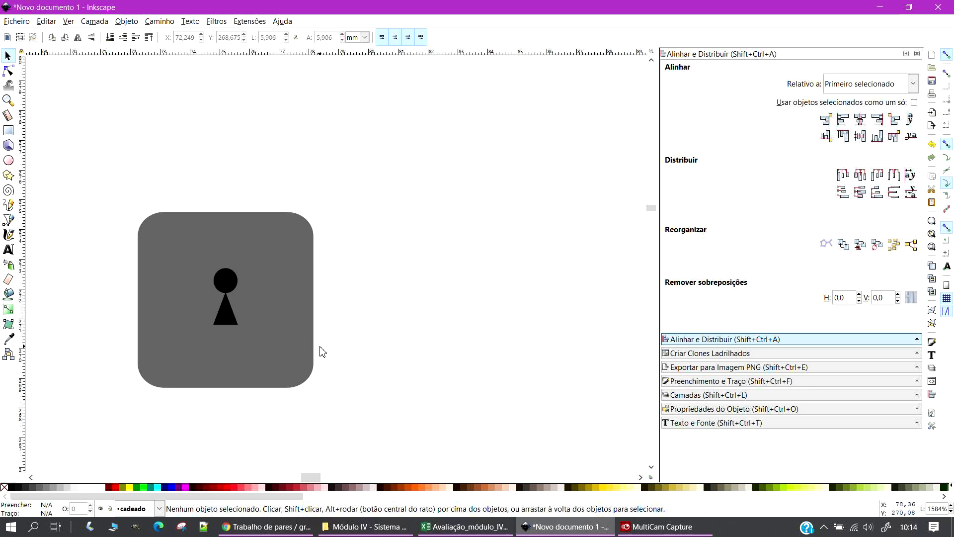
Draw a black ellipse about 5.6 × 5.3 mm beside the grey padlock body, leaving it at about X 79.9 mm and Y 270.3 mm
scroll(324, 361, "up", 1)
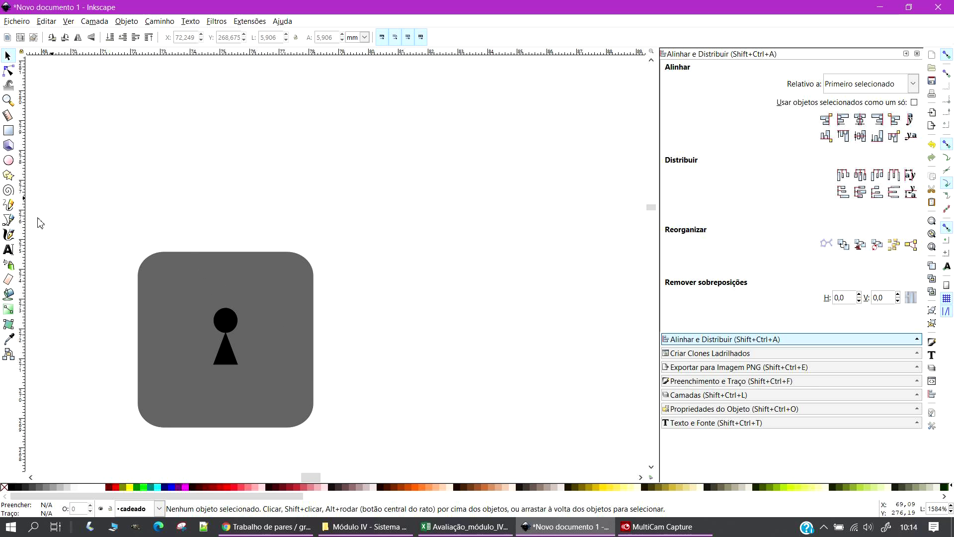
left_click(8, 161)
left_click_drag(388, 211, 520, 383)
left_click_drag(559, 363, 556, 371)
left_click(9, 56)
left_click_drag(480, 284, 232, 243)
key("ctrl+z")
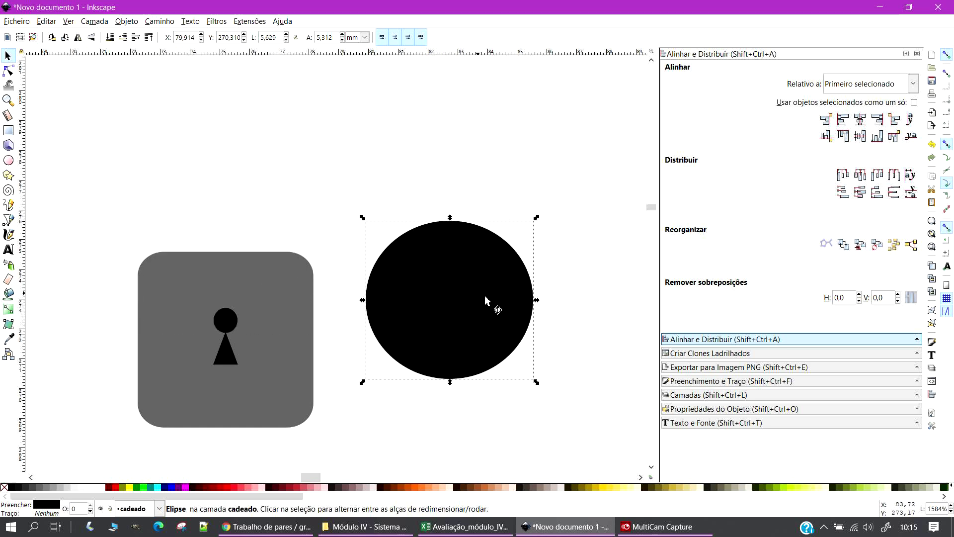
Stretch the black ellipse to about 5.78 mm tall and paste a duplicate of it overlapping the original
left_click_drag(449, 217, 449, 203)
left_click(457, 283)
key("ctrl+c")
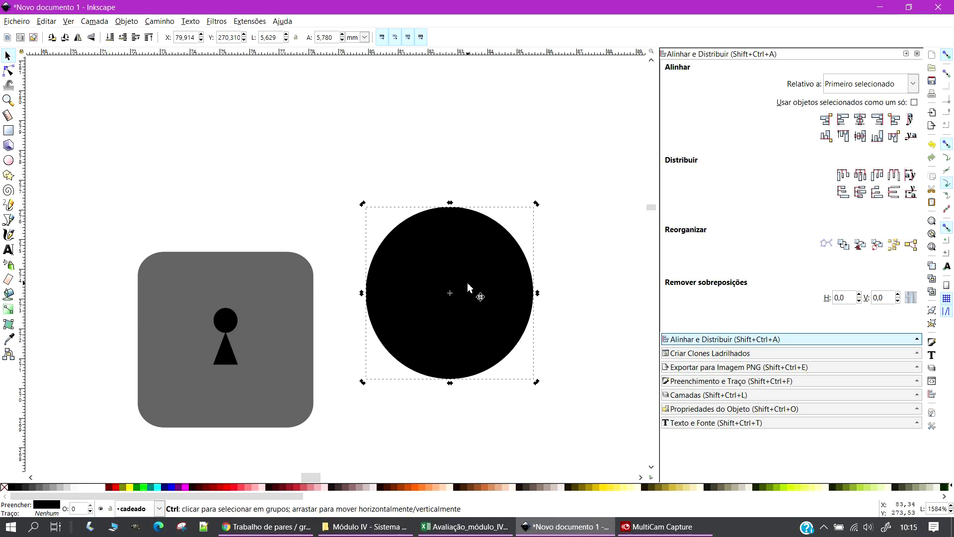
key("ctrl+v")
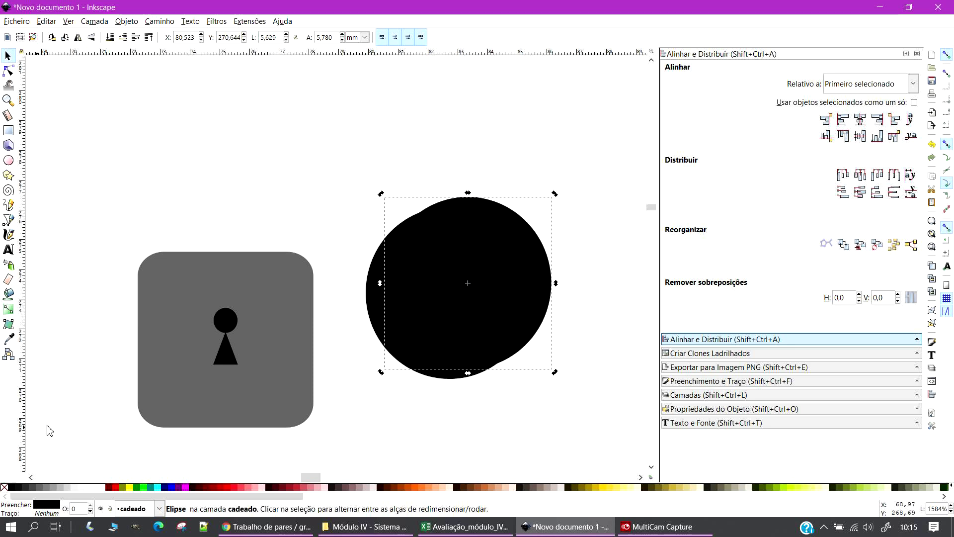
Fill the duplicate circle with white and shrink it to fit inside the black circle
left_click(101, 487)
left_click(9, 58)
left_click(473, 258)
left_click_drag(555, 193, 519, 210)
left_click(590, 273)
Center the white and black circles on each other both horizontally and vertically
left_click_drag(314, 159, 596, 428)
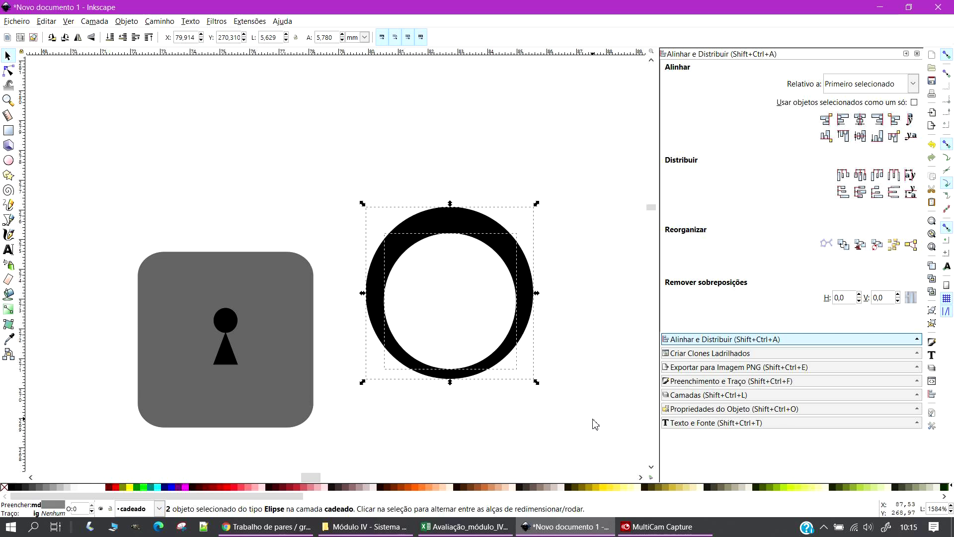
left_click(860, 120)
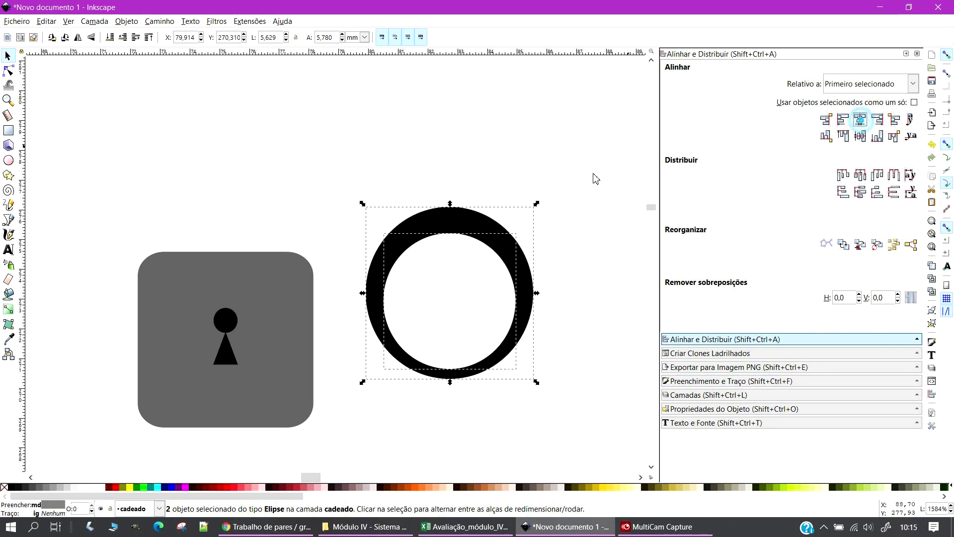
left_click(861, 135)
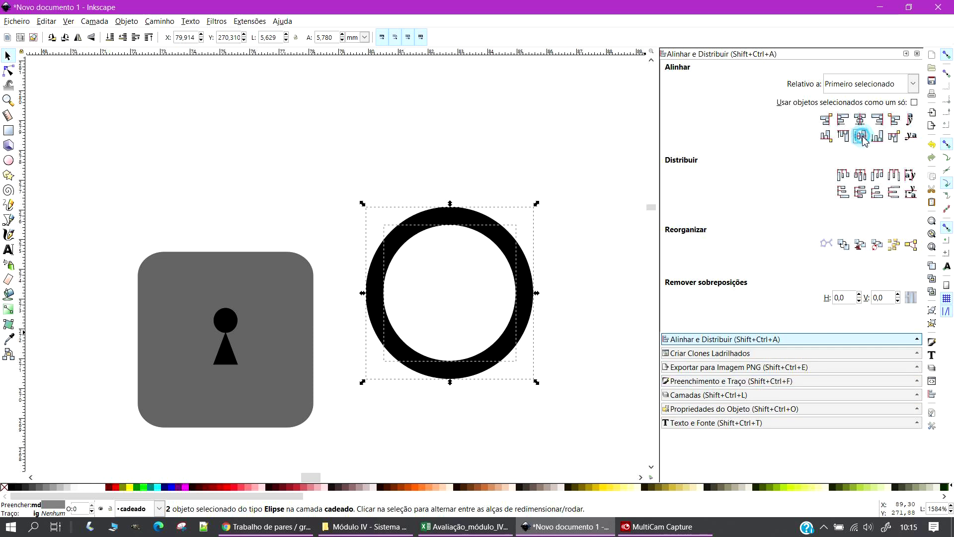
left_click(545, 396)
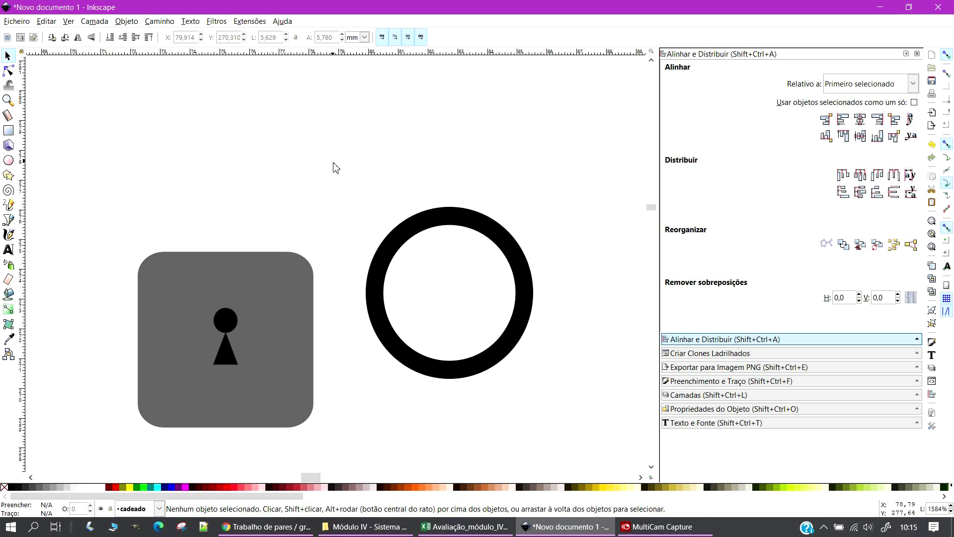
Subtract the white circle from the black circle with the path Difference operation to make a ring
left_click_drag(329, 149, 567, 433)
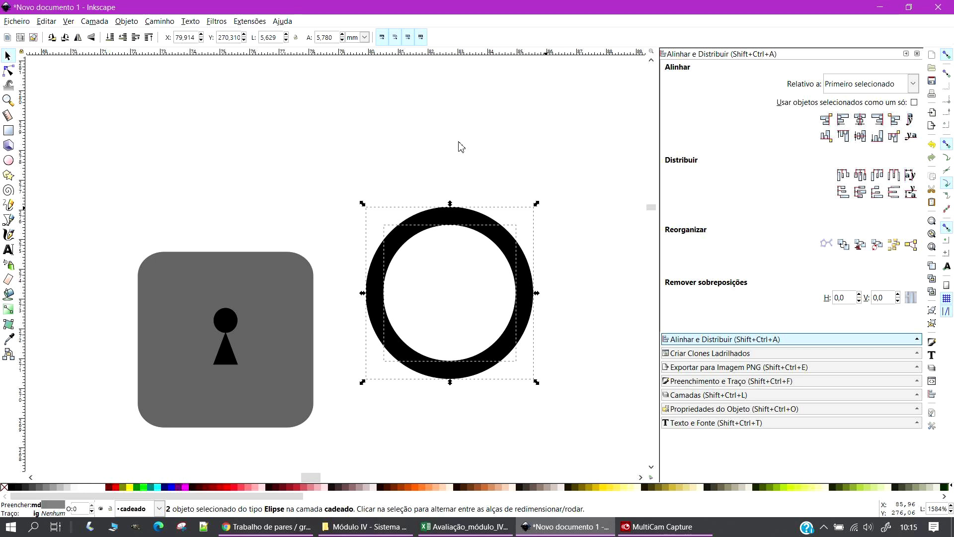
left_click(158, 21)
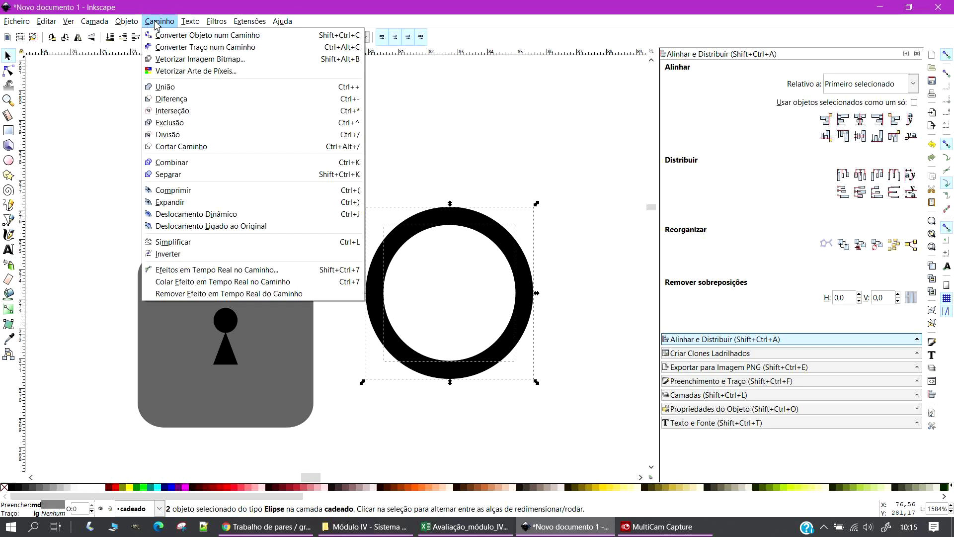
left_click(199, 103)
Bring the black ring next to the padlock body and shrink it to about 4.86 × 5.11 mm
left_click_drag(522, 283, 463, 267)
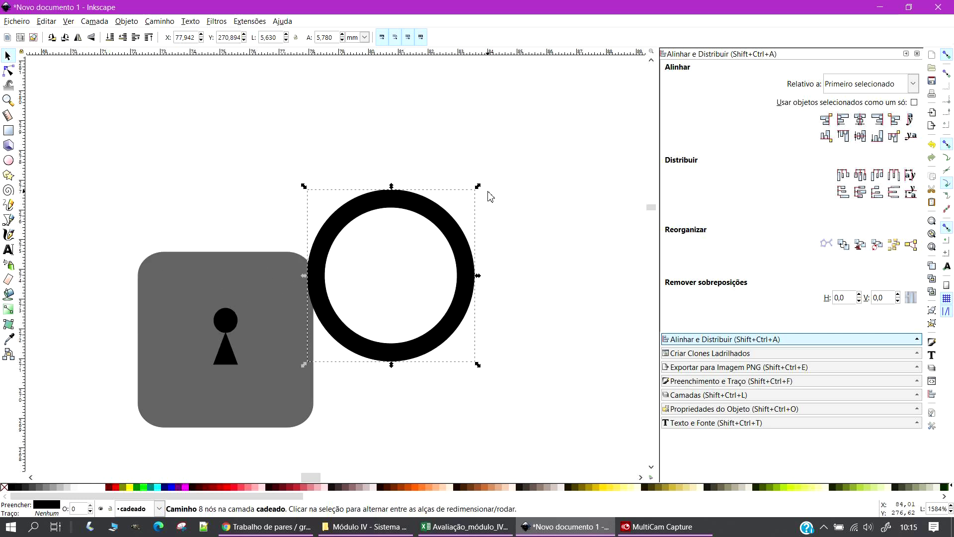
left_click_drag(482, 190, 462, 213)
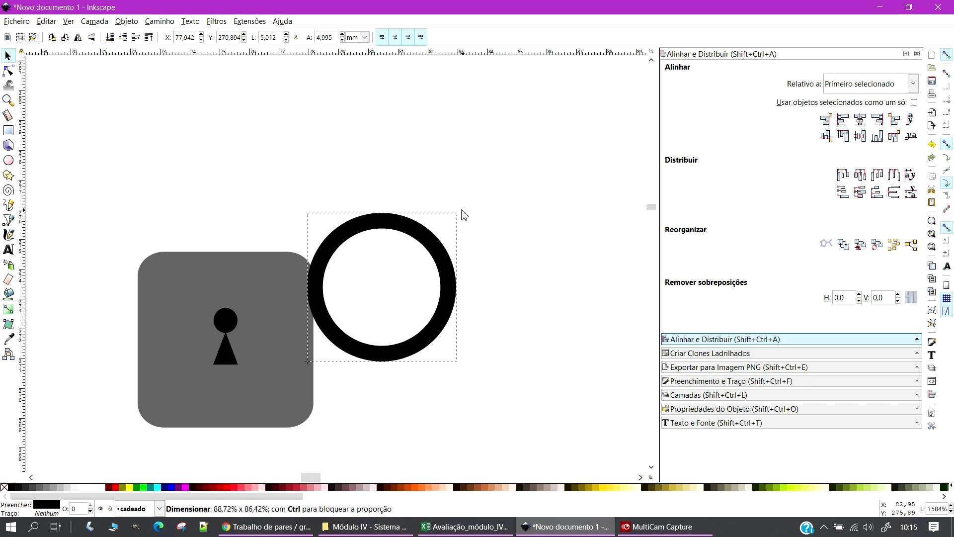
left_click(503, 245)
Place the ring over the padlock body's upper edge at about X 72.8 mm, Y 271.9 mm, and send it to the back
left_click_drag(438, 284, 282, 256)
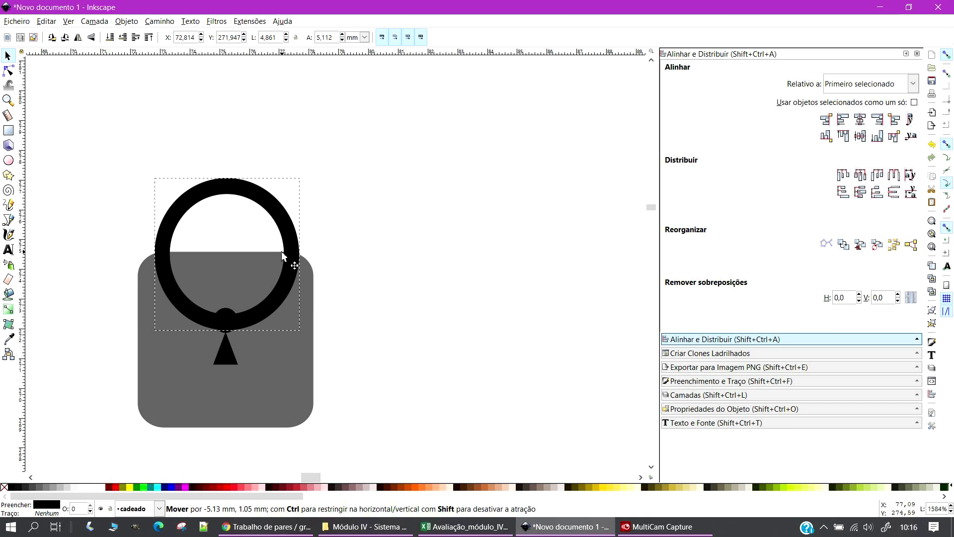
left_click_drag(283, 255, 282, 255)
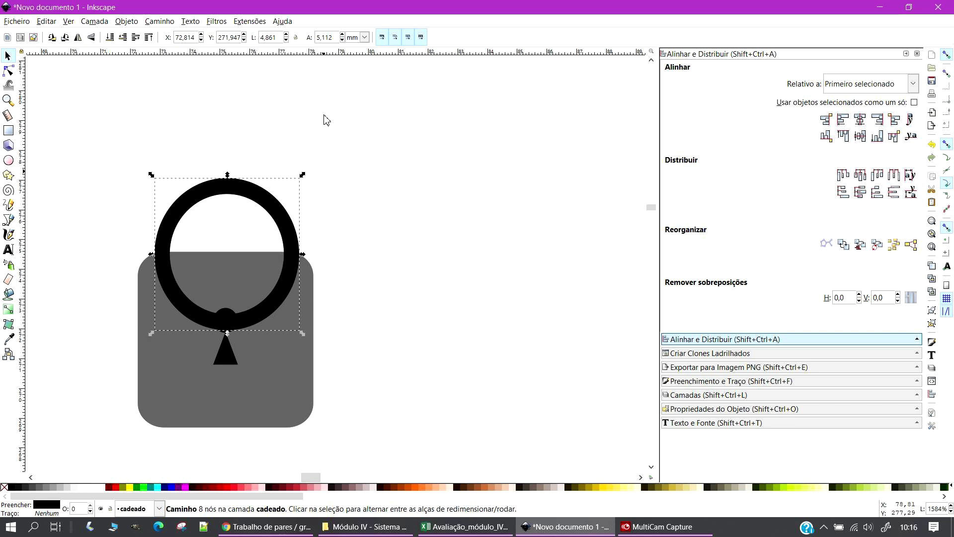
left_click(112, 39)
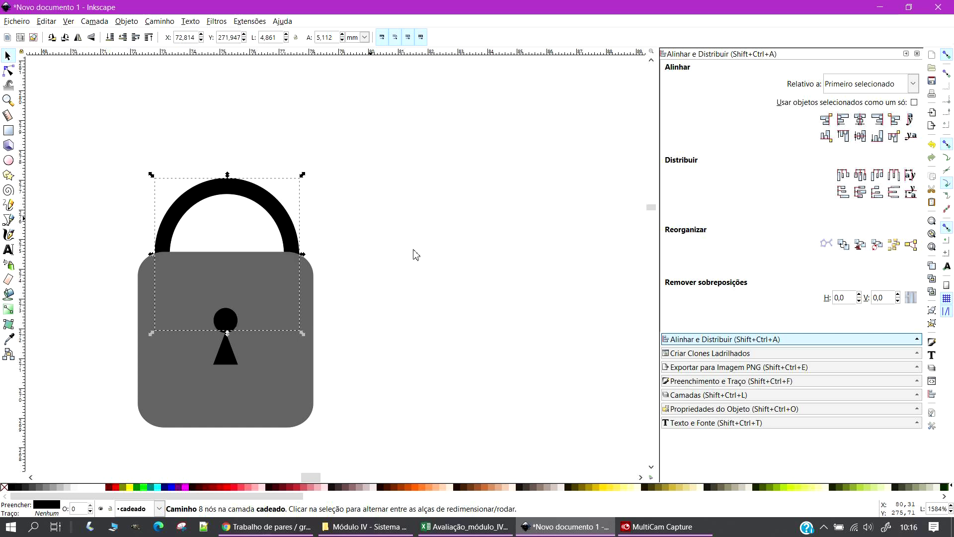
left_click(458, 277)
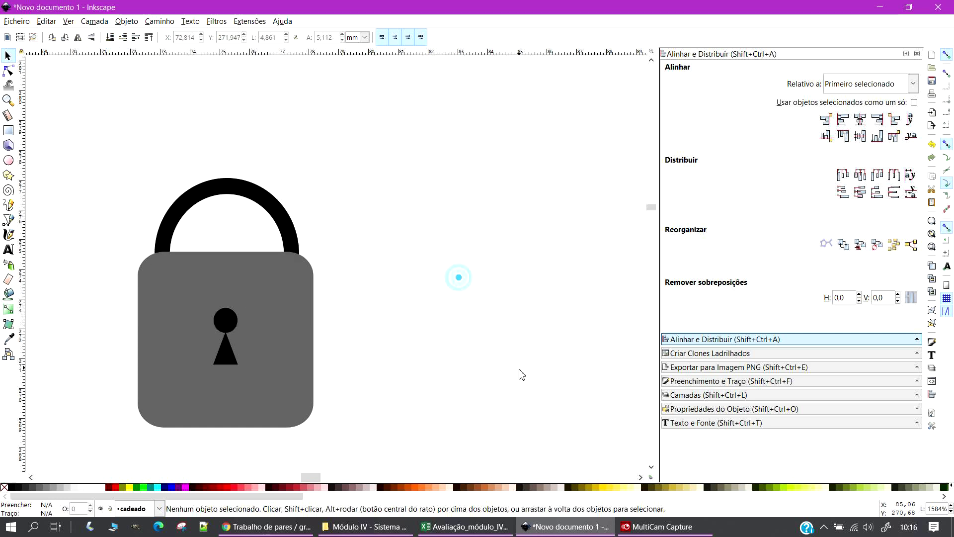
Shorten the grey padlock body from its lower edge to about 4.77 mm tall
left_click(278, 315)
left_click_drag(226, 434, 224, 402)
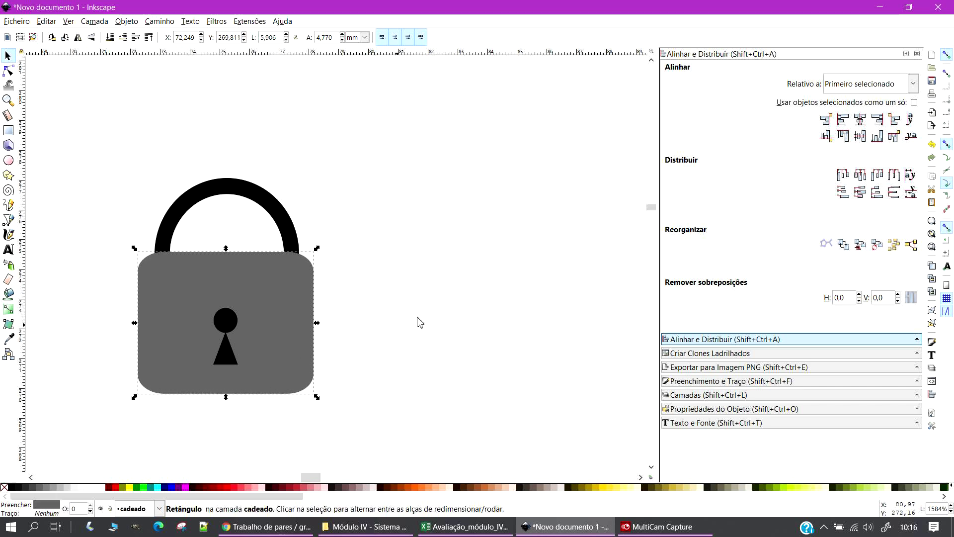
left_click(422, 303)
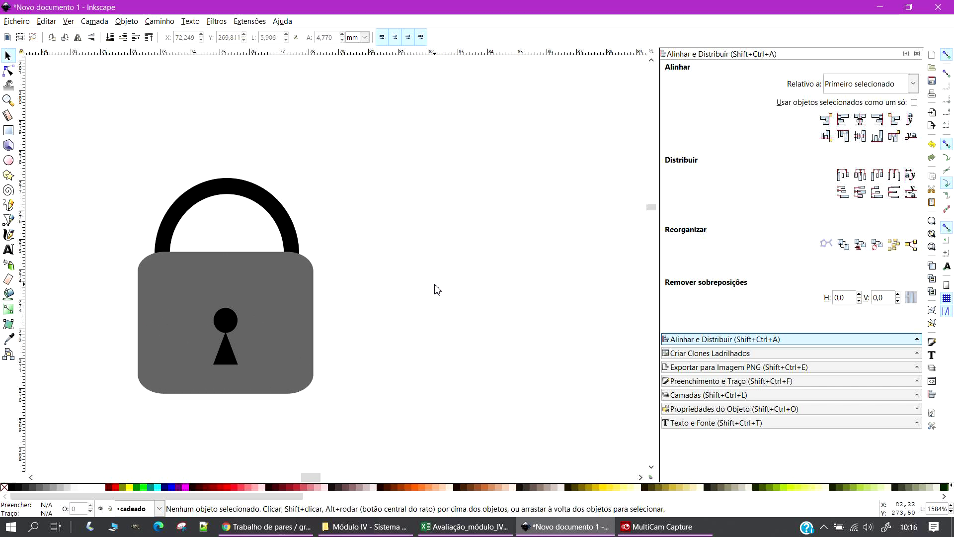
Center the ring, grey body and both keyhole shapes on a common vertical axis
left_click_drag(92, 113, 399, 460)
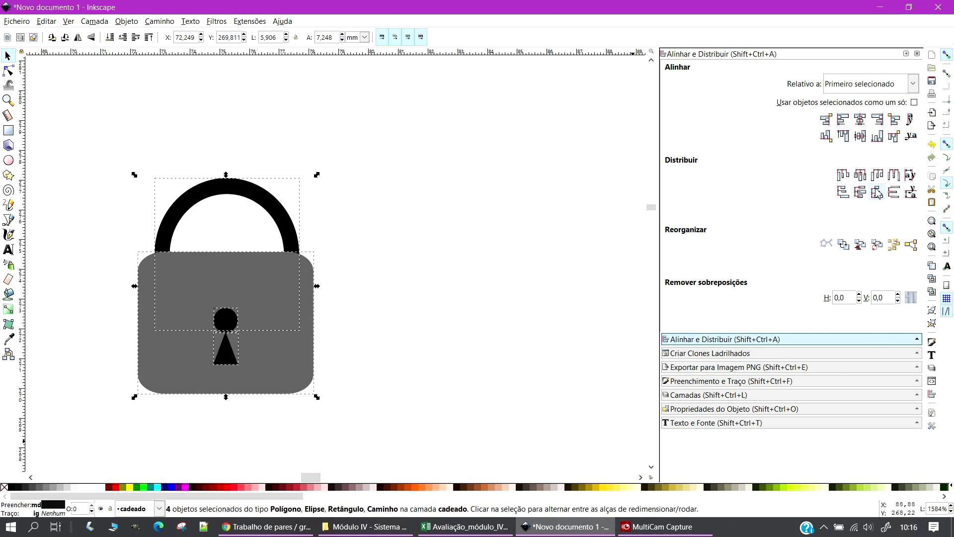
left_click(863, 125)
left_click(394, 324)
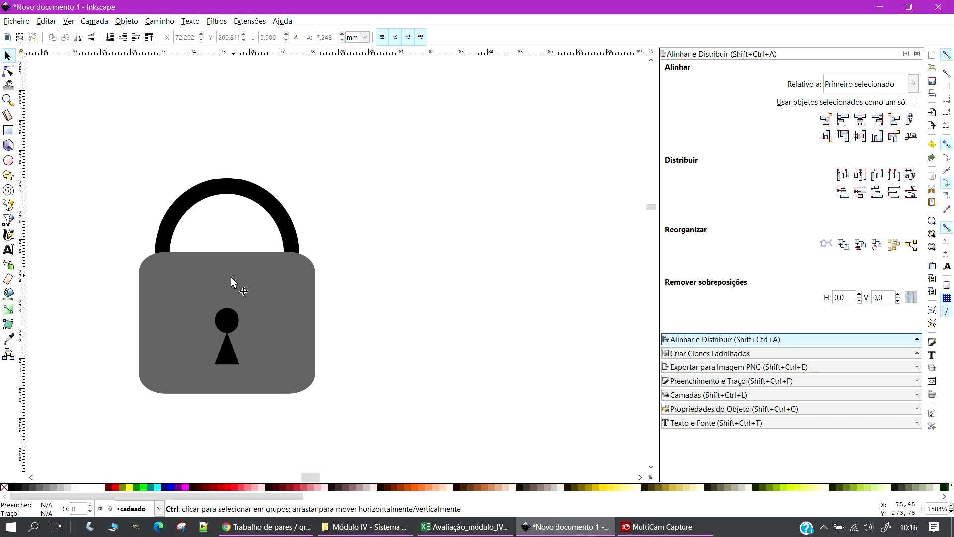
Paste a copy of the black ring beside the padlock at about X 80.7 mm, Y 272.9 mm
scroll(230, 285, "down", 3)
scroll(231, 286, "up", 3)
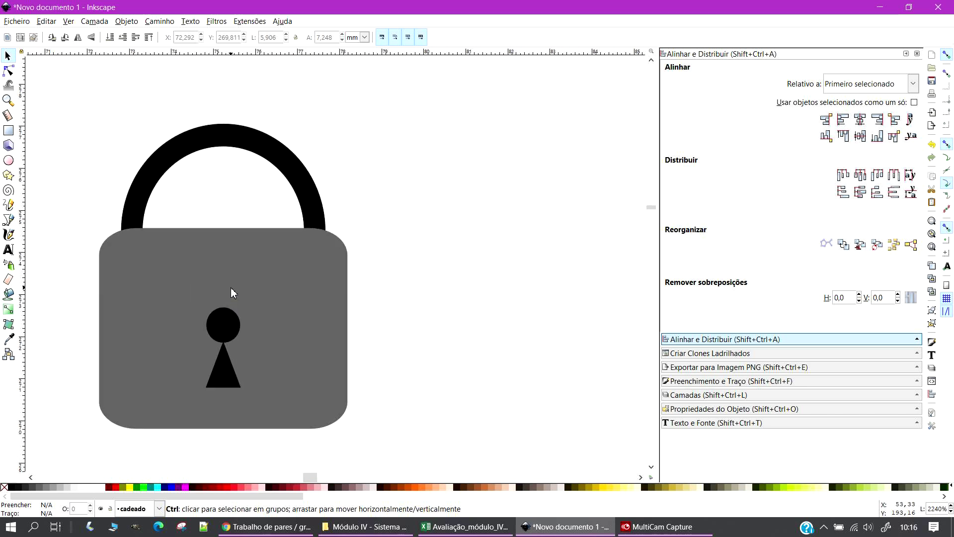
left_click(270, 191)
left_click(491, 223)
key("ctrl+v")
left_click(575, 214)
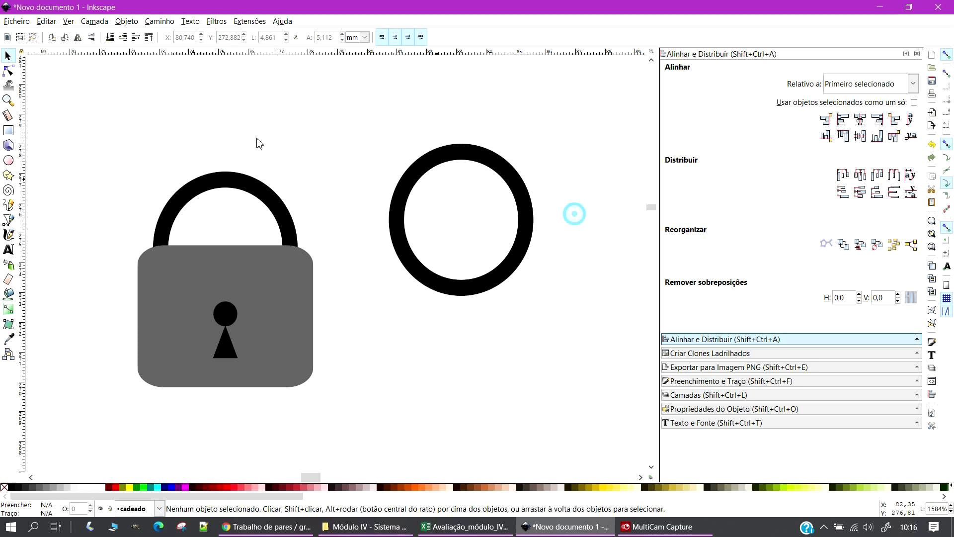
Draw a white rectangle about 6.6 × 3.3 mm covering the lower half of the copied ring
left_click(8, 131)
left_click_drag(364, 218, 560, 315)
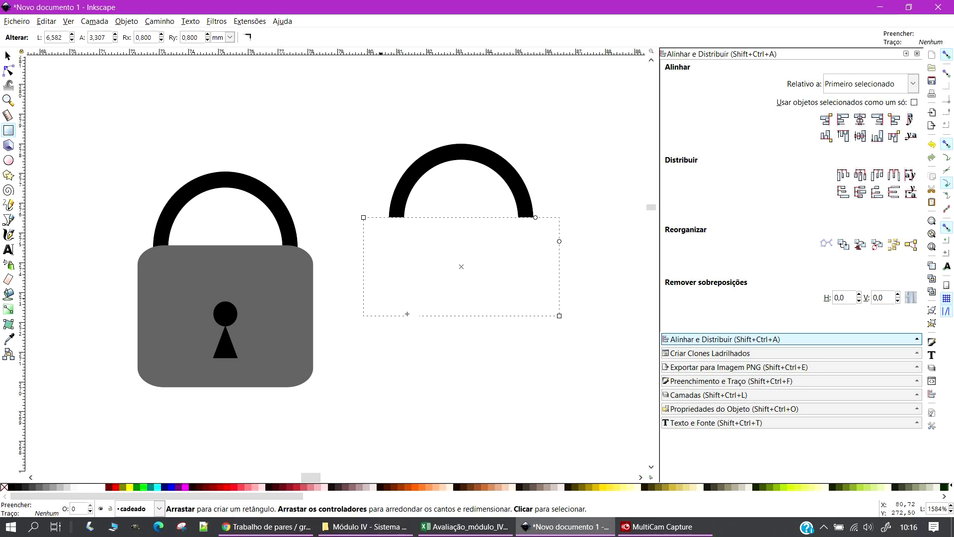
left_click(6, 54)
Try the path Intersection operation on the copied ring and the white rectangle, and undo it
left_click_drag(308, 112, 611, 352)
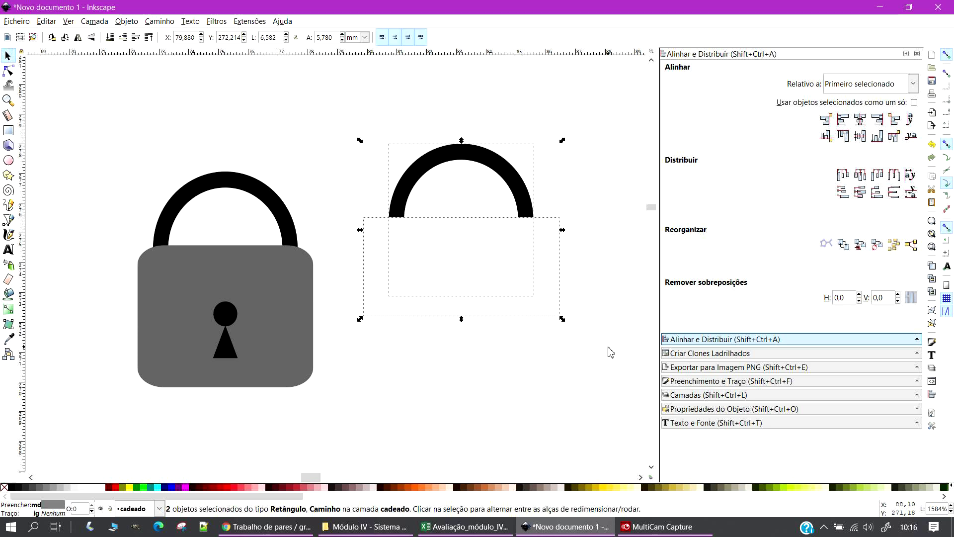
left_click(162, 23)
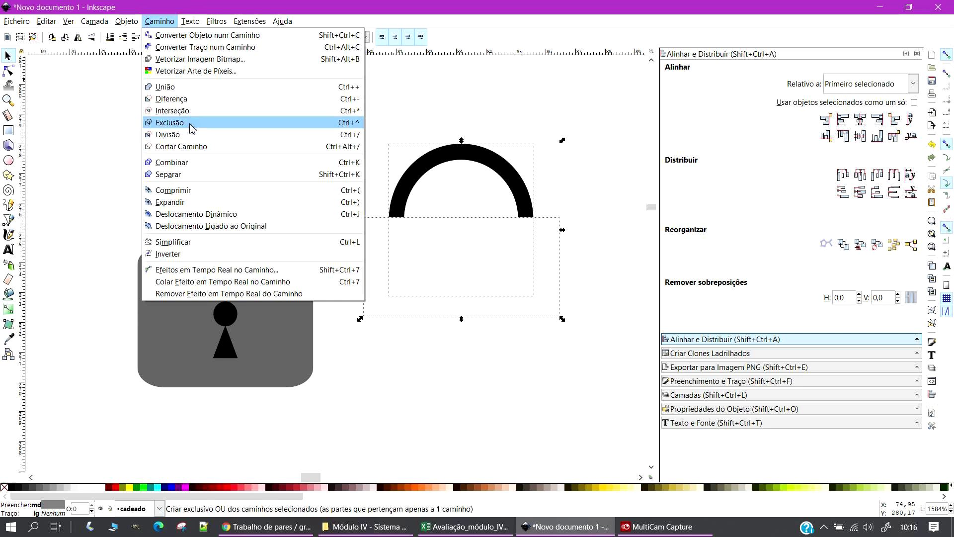
left_click(171, 111)
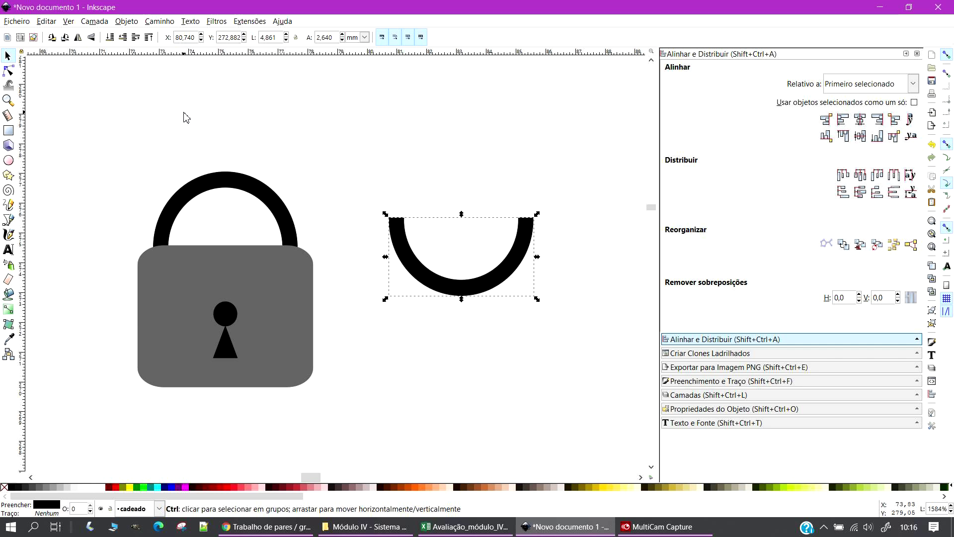
key("ctrl+z")
Subtract the white rectangle from the copied ring with the path Difference operation to leave an upper arc
left_click(407, 227)
left_click_drag(332, 104, 594, 366)
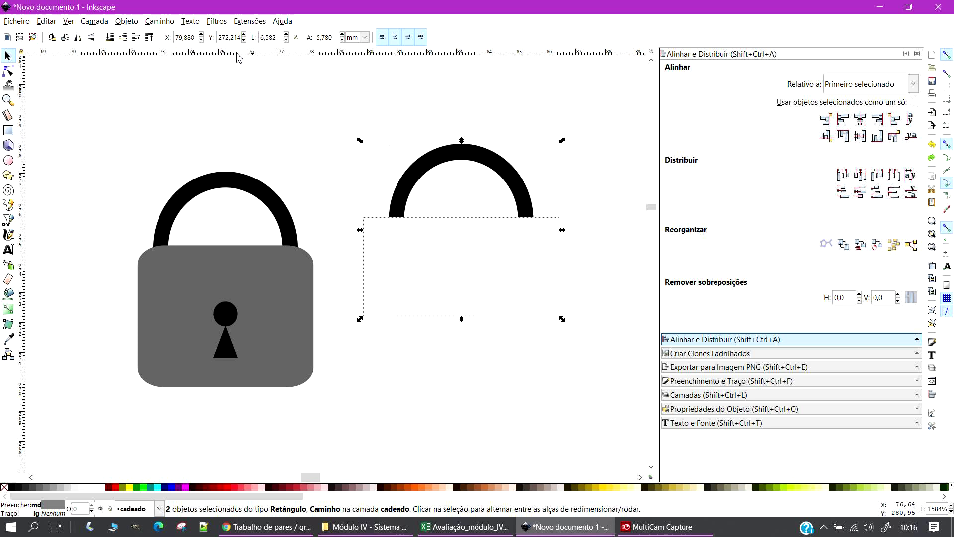
left_click(165, 26)
left_click(181, 102)
left_click(447, 250)
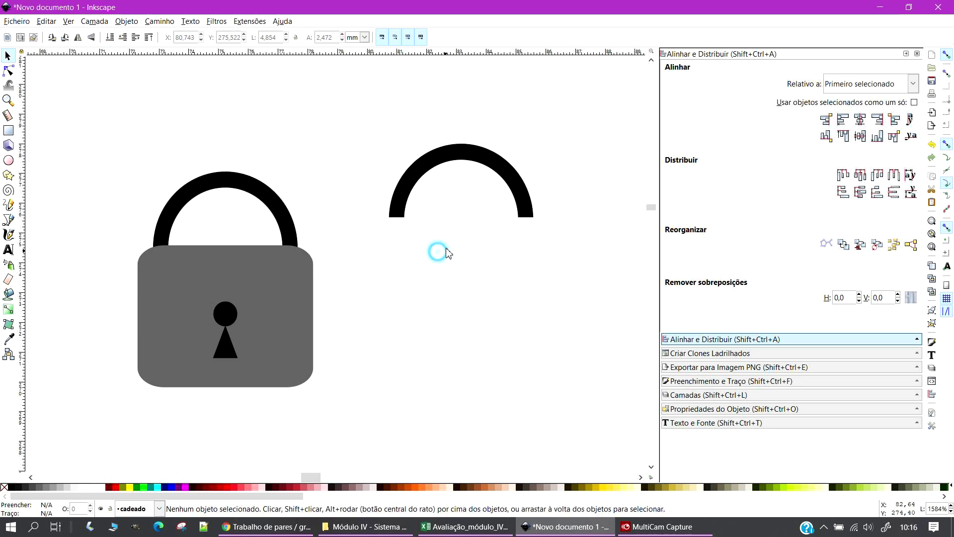
Replace the padlock's full ring with the half ring at about X 72.8 mm, Y 274.5 mm, sent to the back
left_click_drag(522, 206, 597, 283)
left_click(288, 213)
left_click_drag(378, 164, 276, 213)
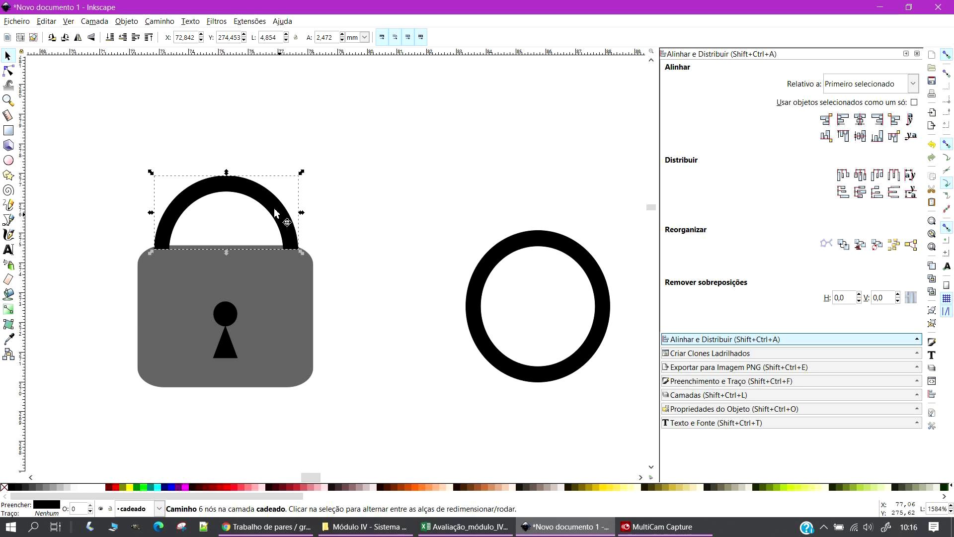
left_click(111, 38)
left_click(387, 248)
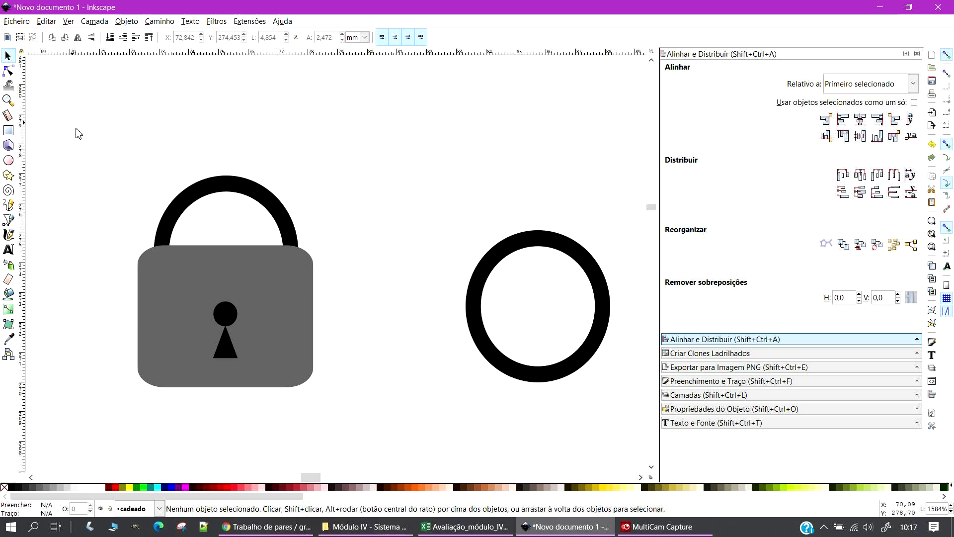
Try stretching the padlock's shackle to about 3.32 mm tall and raising it to about Y 275 mm, undoing both changes
scroll(260, 264, "down", 3)
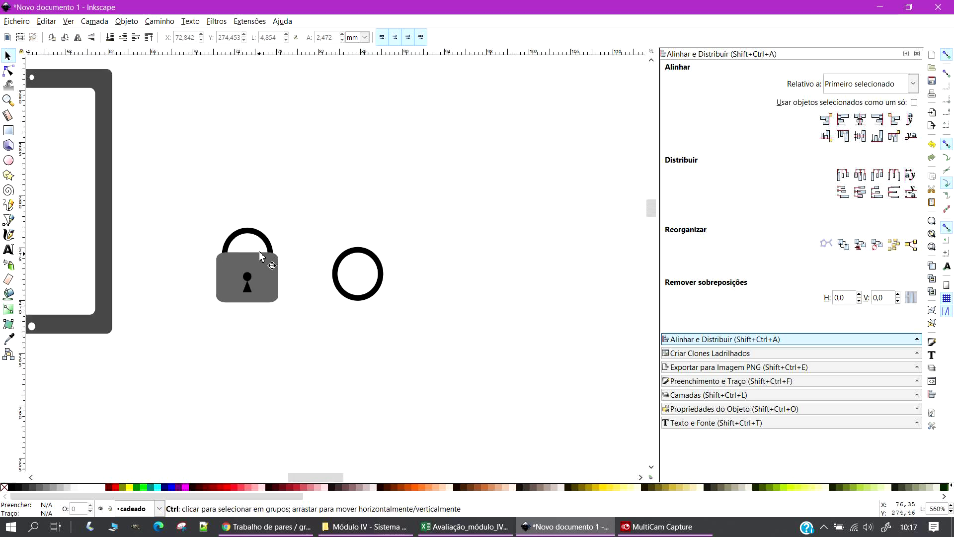
left_click(254, 227)
left_click_drag(248, 223, 245, 218)
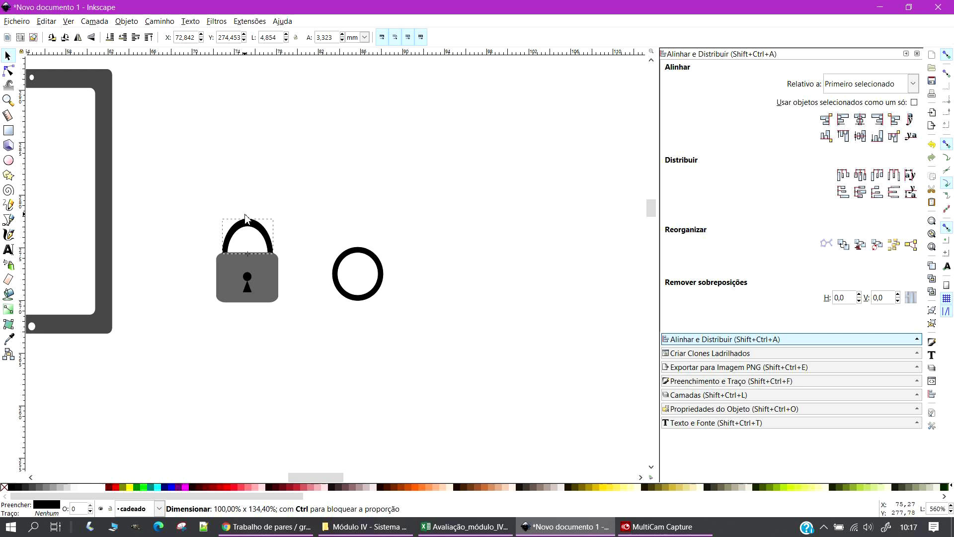
left_click(352, 375)
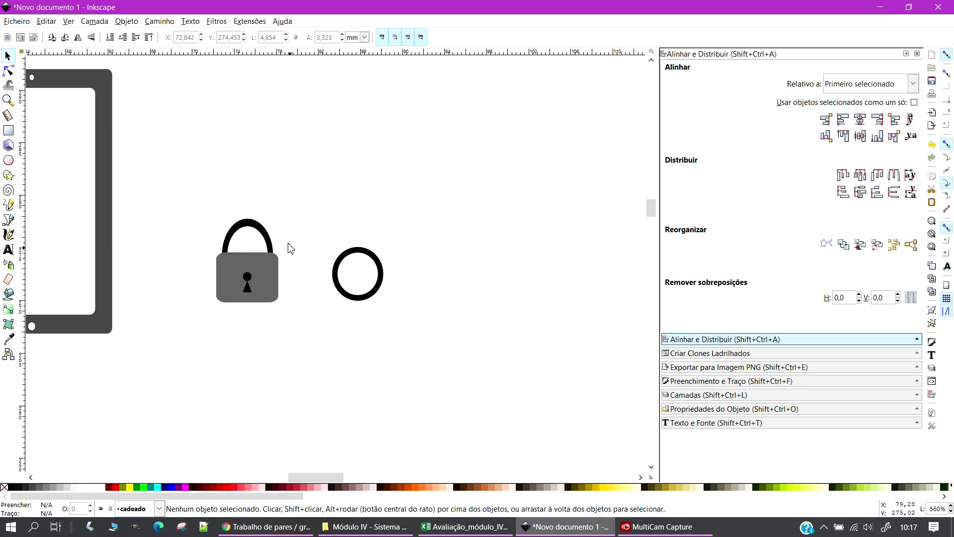
key("ctrl+z")
key("ctrl+a")
left_click(302, 336)
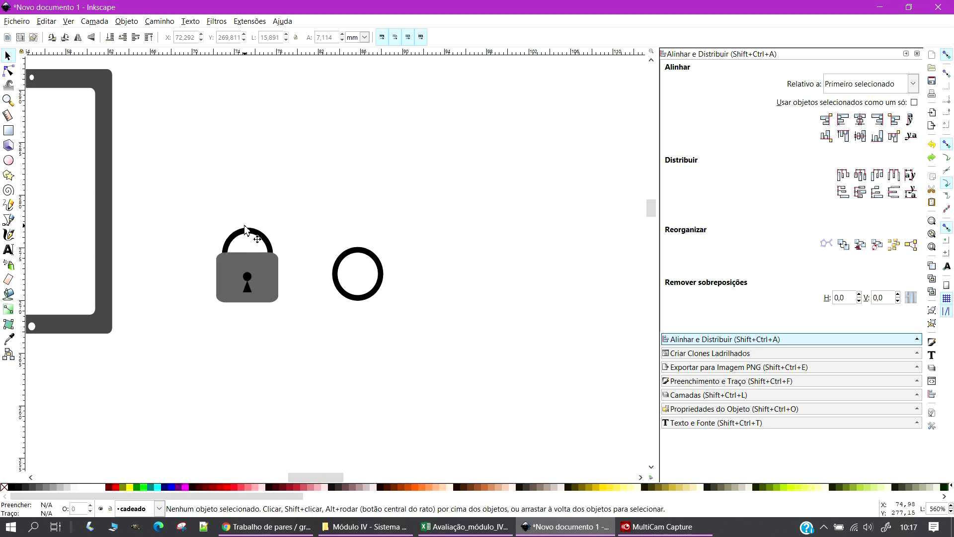
left_click(249, 236)
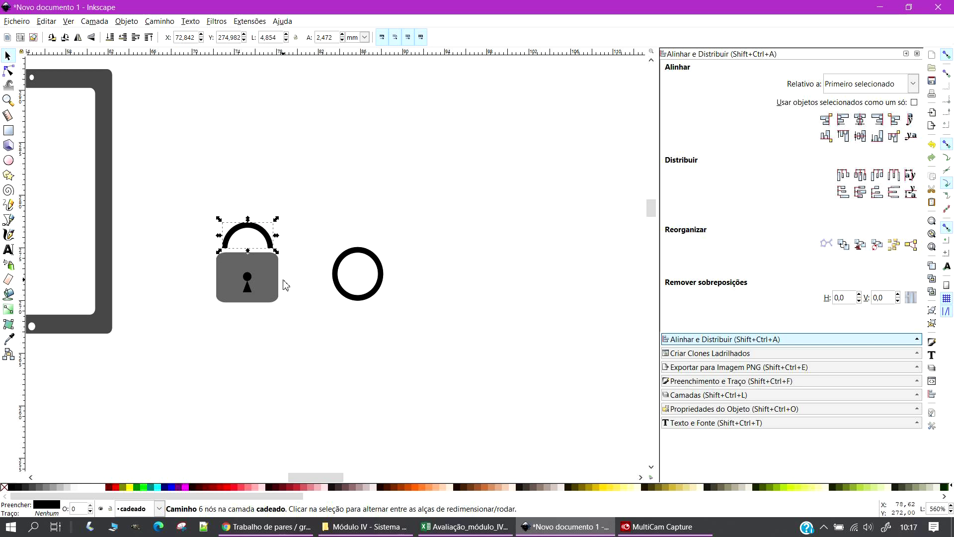
left_click(322, 321)
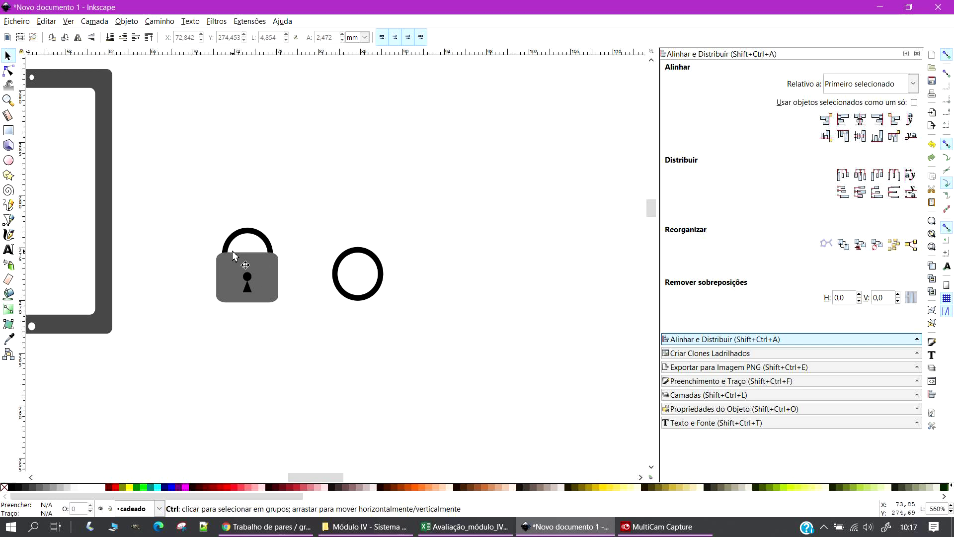
Shorten the padlock's grey body by raising its lower edge to about Y 270.2 mm and adjust its position slightly
scroll(232, 251, "up", 2, "ctrl")
left_click(293, 280)
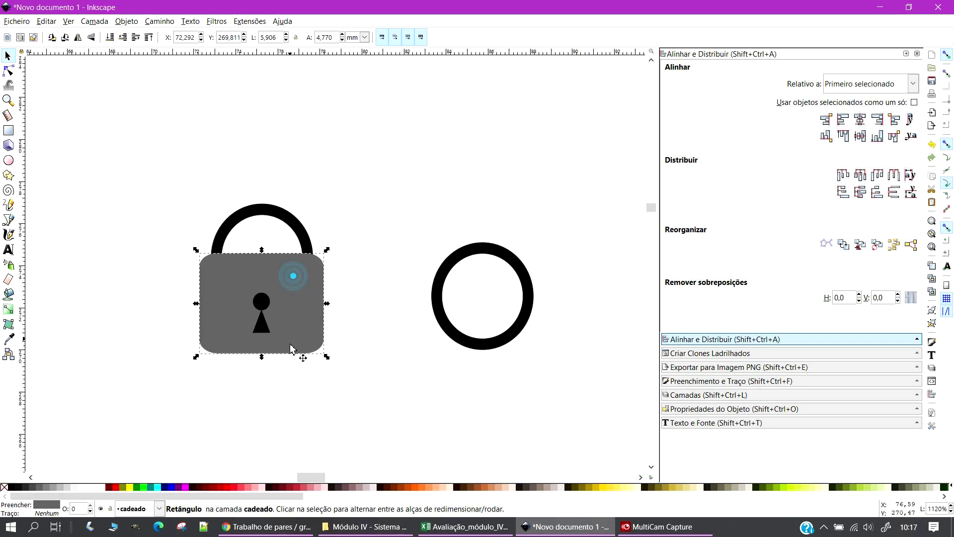
left_click_drag(260, 356, 264, 352)
left_click(319, 377)
mouse_move(241, 283)
left_mouse_down()
mouse_move(255, 314)
mouse_move(244, 286)
left_mouse_up()
left_click(298, 373)
Move the keyhole's circle and triangle up within the body and centre all the padlock parts on the vertical axis
left_click(260, 300)
left_click(262, 321, "shift")
key("Up")
left_click(324, 399)
left_click_drag(149, 153, 388, 447)
left_click(860, 120)
left_click(402, 166)
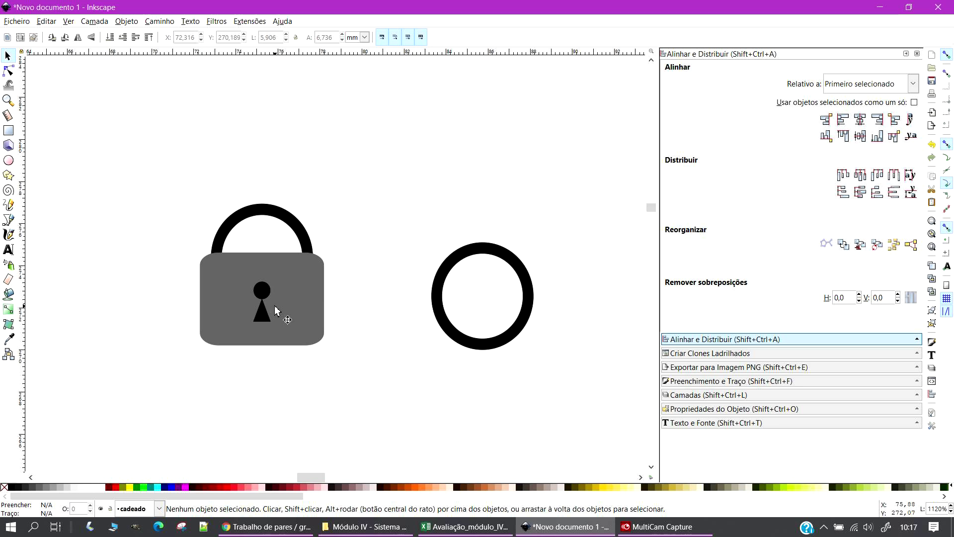
Group the padlock's shackle, body, keyhole circle and triangle into one object
left_click_drag(167, 152, 364, 389)
right_click(309, 318)
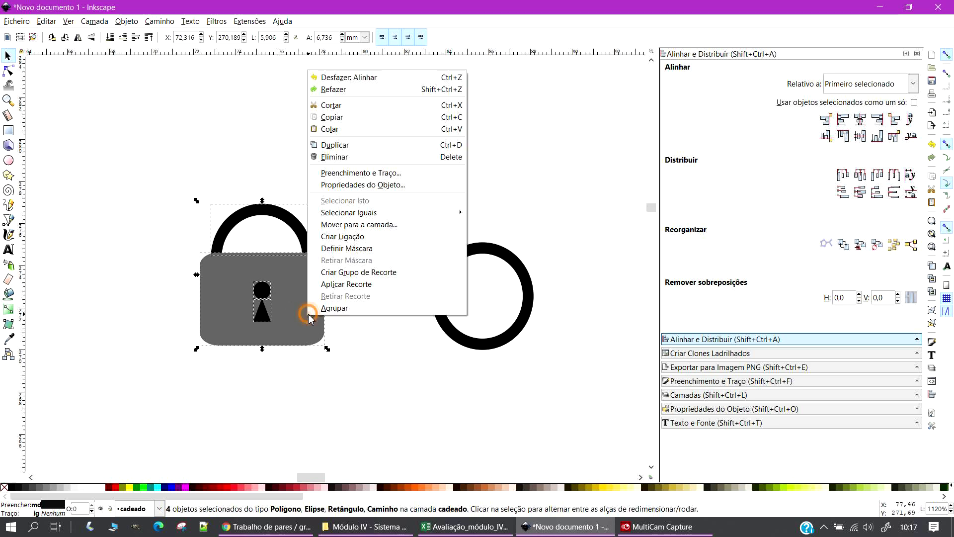
left_click(344, 306)
left_click(376, 395)
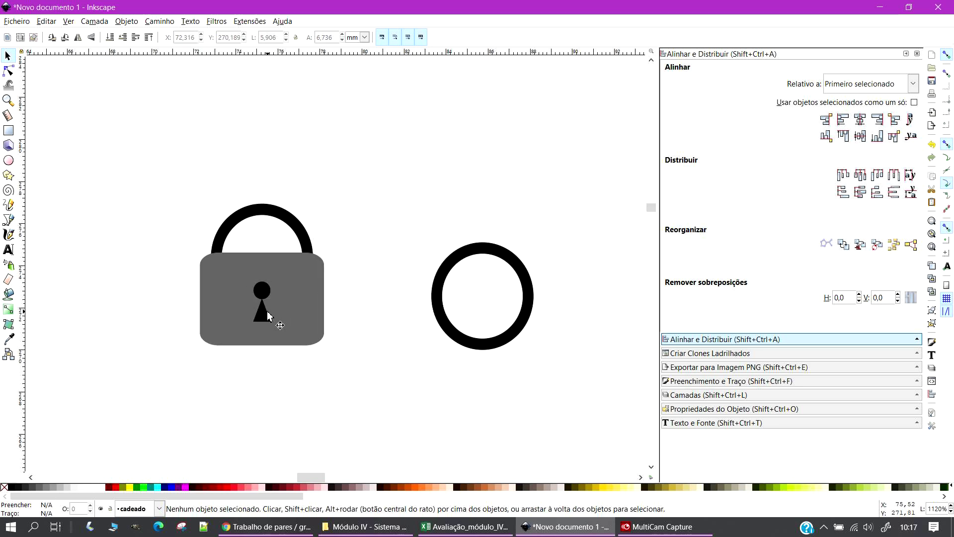
Move the grouped padlock and the spare black ring up and to the left to free space below them
scroll(267, 313, "up", 4)
scroll(304, 330, "down", 3)
left_click_drag(305, 330, 258, 256)
left_click(532, 297)
left_click_drag(528, 293, 486, 180)
Paste a copy of the grouped padlock at about X 78.4 mm, Y 267 mm and ungroup it
left_click_drag(114, 118, 294, 369)
left_click(367, 388)
key("ctrl+v")
left_click(496, 334)
left_click_drag(297, 285, 373, 335)
left_click_drag(321, 257, 516, 477)
right_click(390, 274)
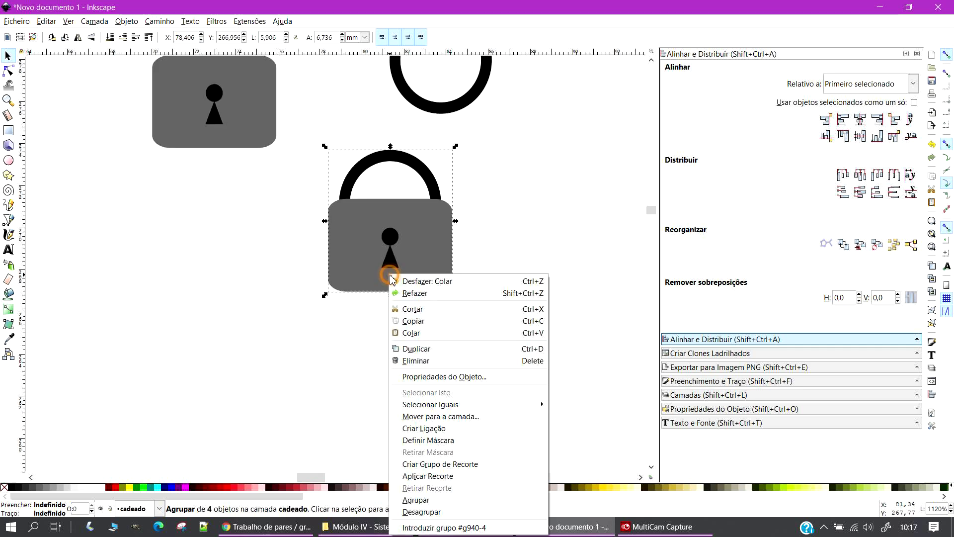
left_click(437, 512)
left_click(488, 293)
Raise the copied padlock's shackle off the body to about X 78.8 mm, Y 271.9 mm
scroll(425, 386, "up", 3)
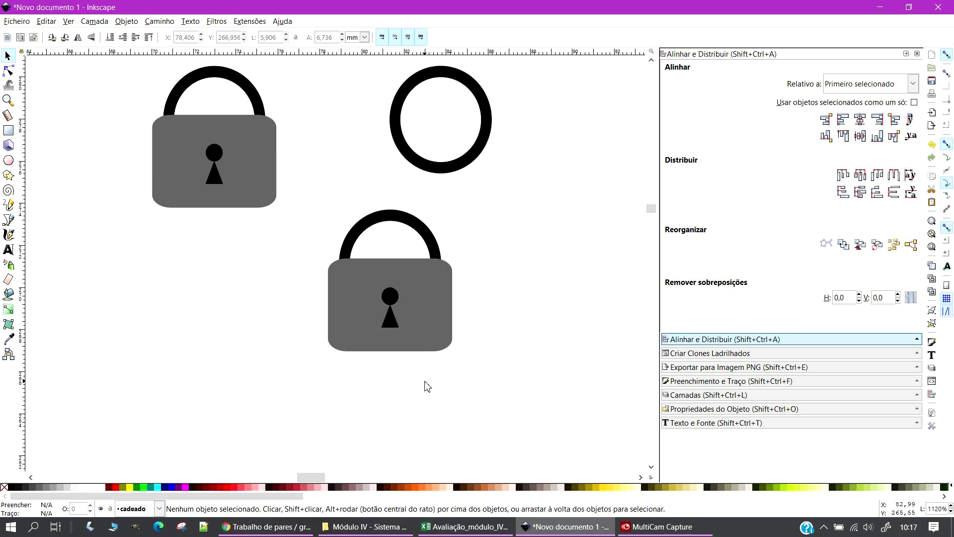
scroll(428, 387, "up", 3)
left_click(419, 294)
left_click_drag(419, 293, 421, 279)
scroll(448, 301, "up", 2)
scroll(435, 356, "down", 2)
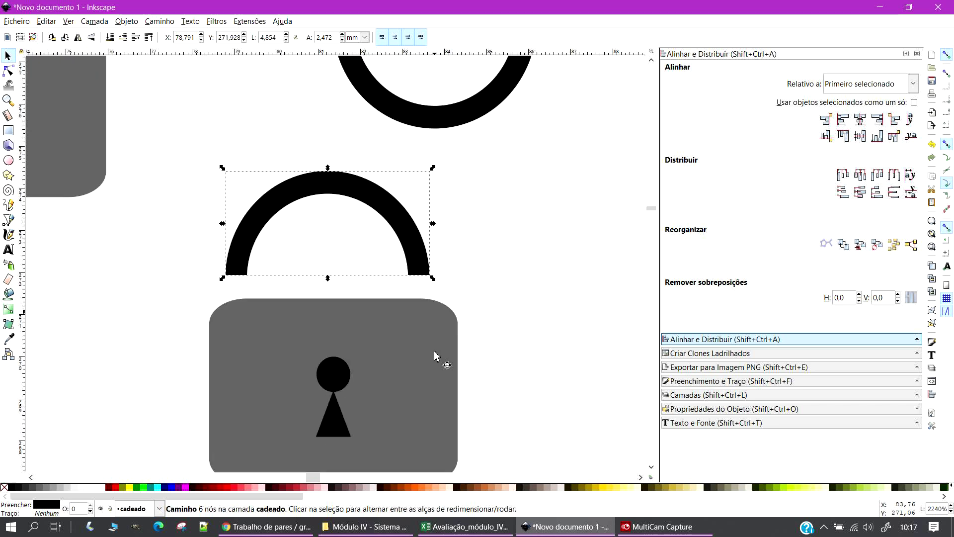
left_click(466, 262)
left_click(411, 242)
left_click(467, 226)
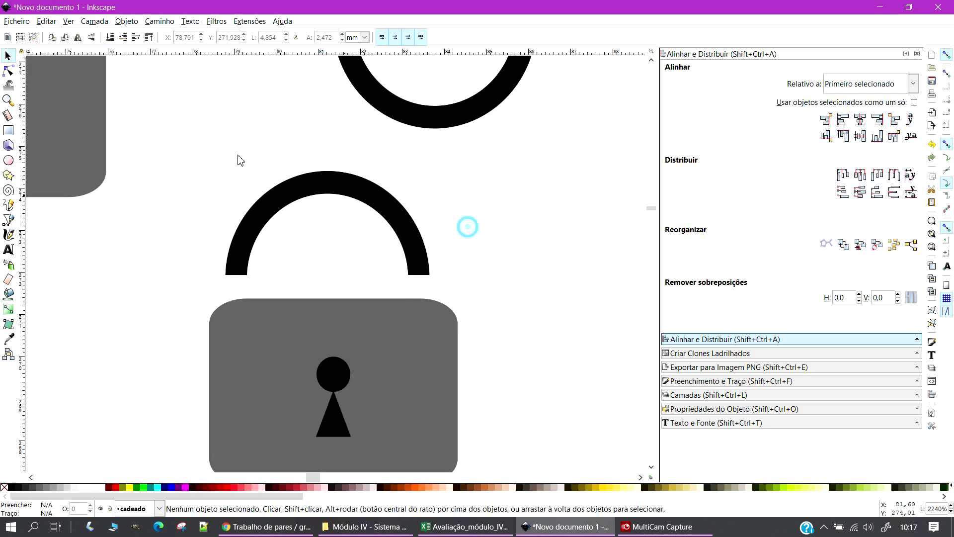
Draw a black rectangle about 0.27 × 0.29 mm under the shackle's right end, with both corner radii set to 0
scroll(328, 297, "up", 1)
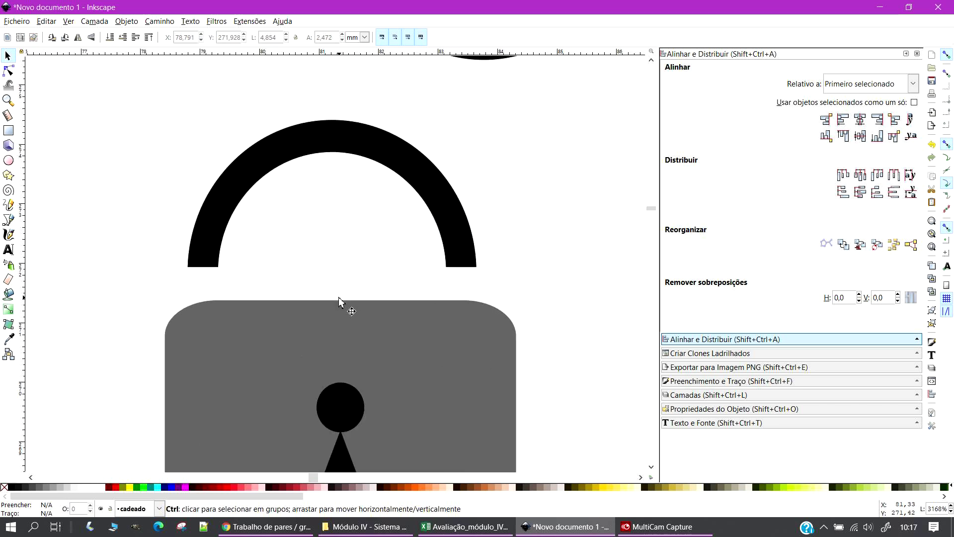
left_click(8, 132)
scroll(454, 271, "up", 3)
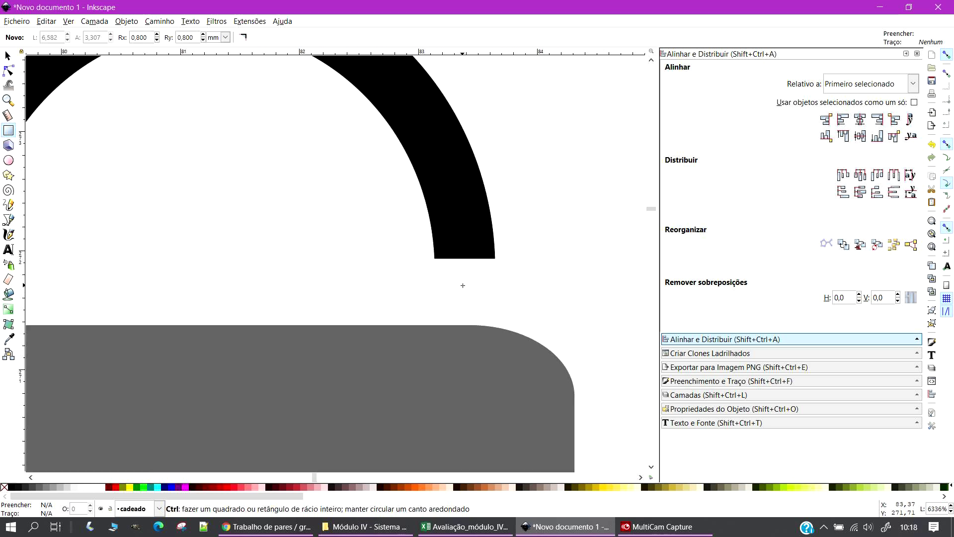
mouse_move(423, 247)
left_mouse_down()
mouse_move(450, 293)
mouse_move(468, 296)
left_mouse_up()
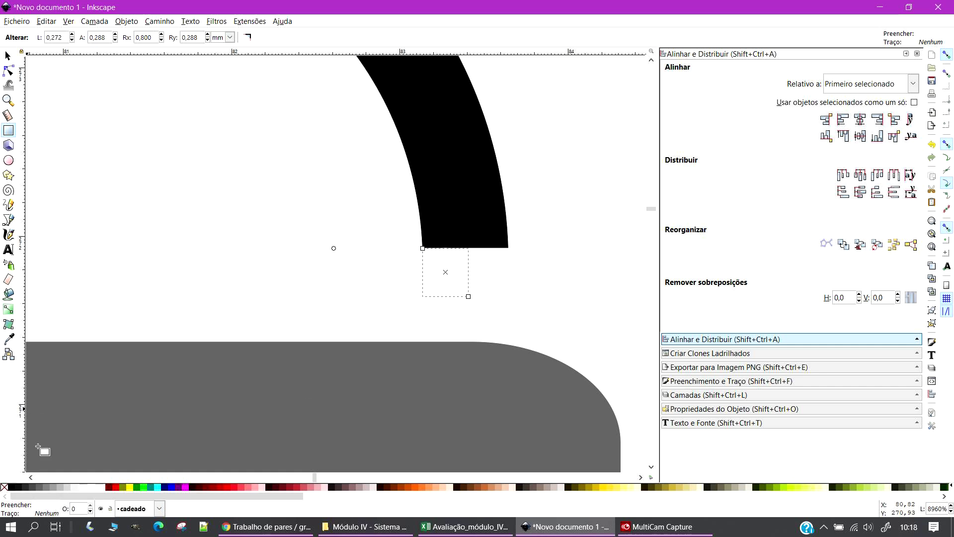
left_click(12, 487)
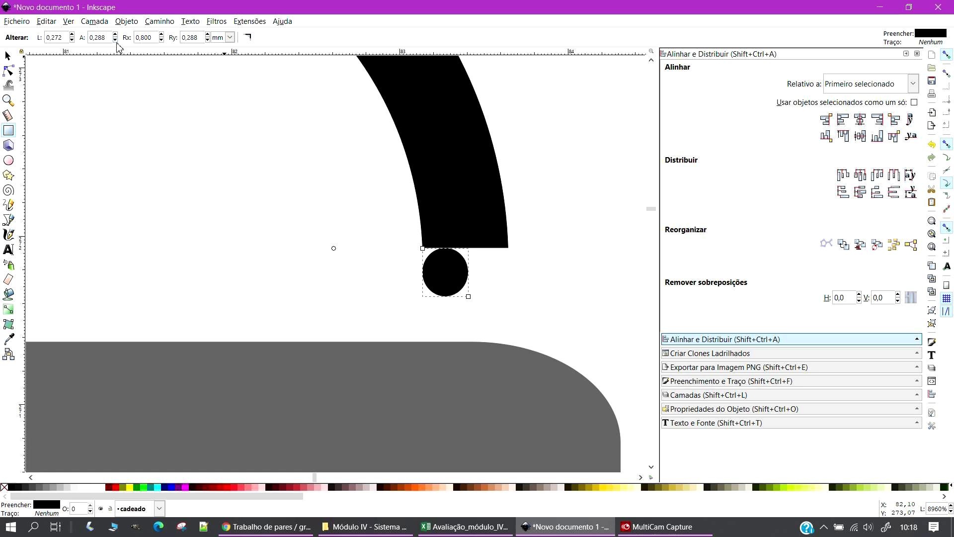
left_click(162, 39)
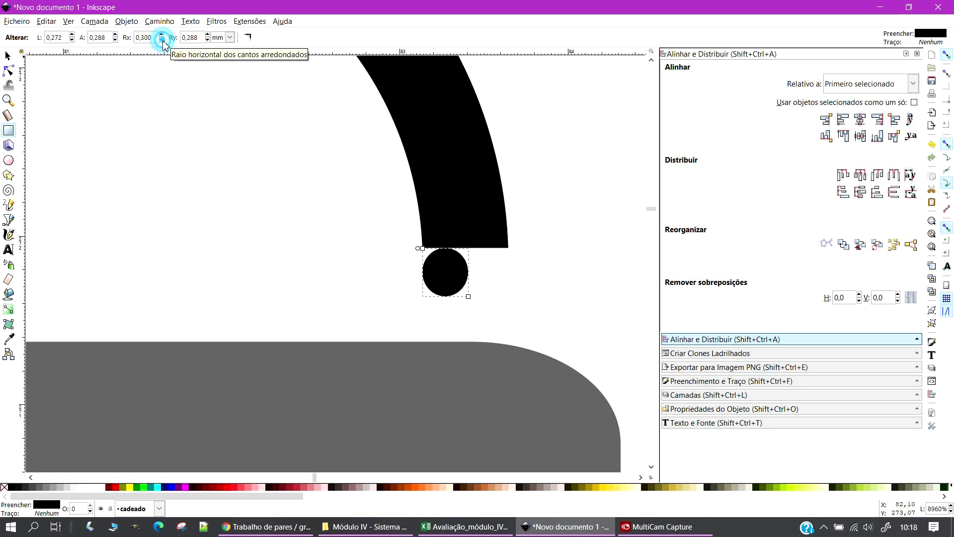
left_click(162, 39)
double_click(201, 38)
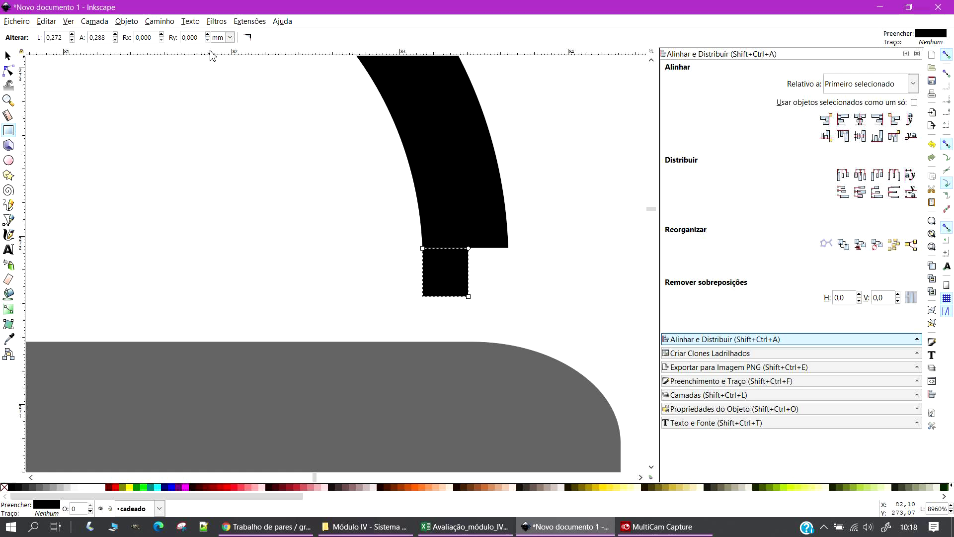
Stretch the small rectangle to about 0.51 × 0.47 mm and nudge it up against the shackle's right end
left_click(8, 56)
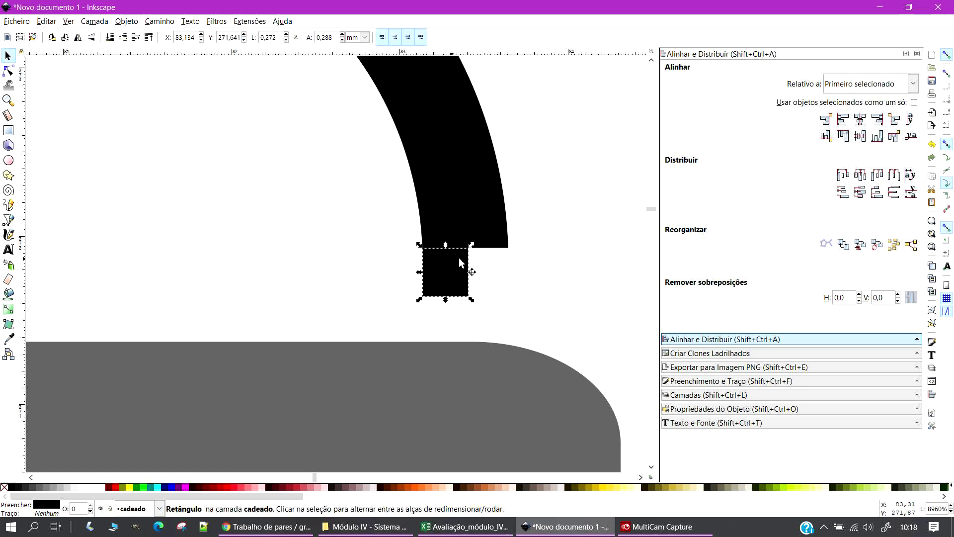
left_click_drag(472, 271, 510, 271)
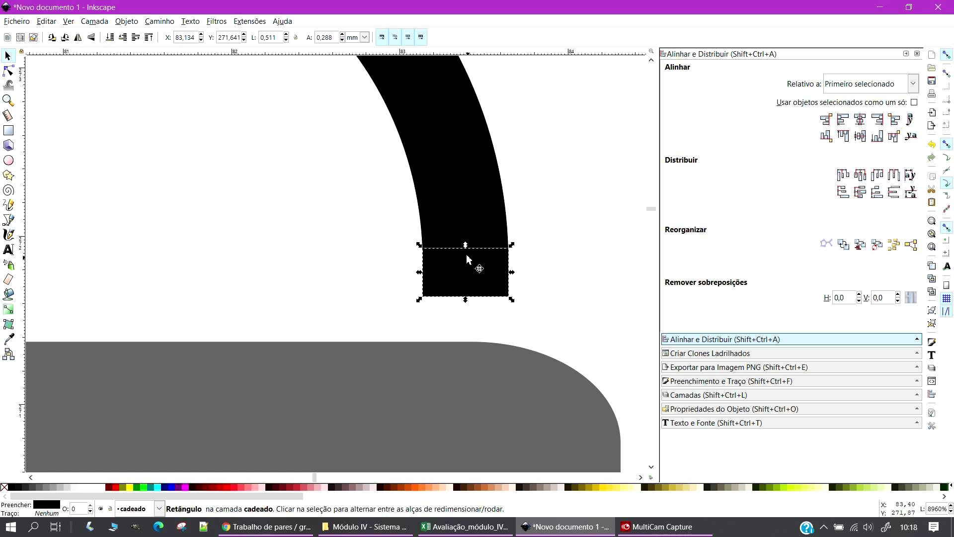
left_click_drag(465, 299, 464, 336)
left_click(11, 56)
left_click(554, 230)
left_click(479, 291)
key("alt+Up")
key("alt+Up")
left_click(591, 277)
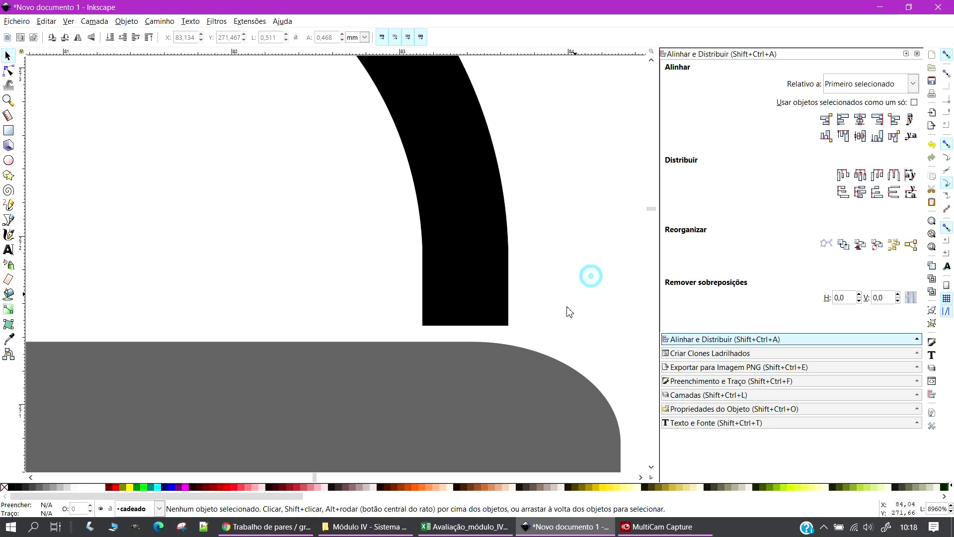
Lower the raised shackle together with its extension rectangle to about Y 271.3 mm so the right leg meets the body
scroll(546, 342, "down", 4)
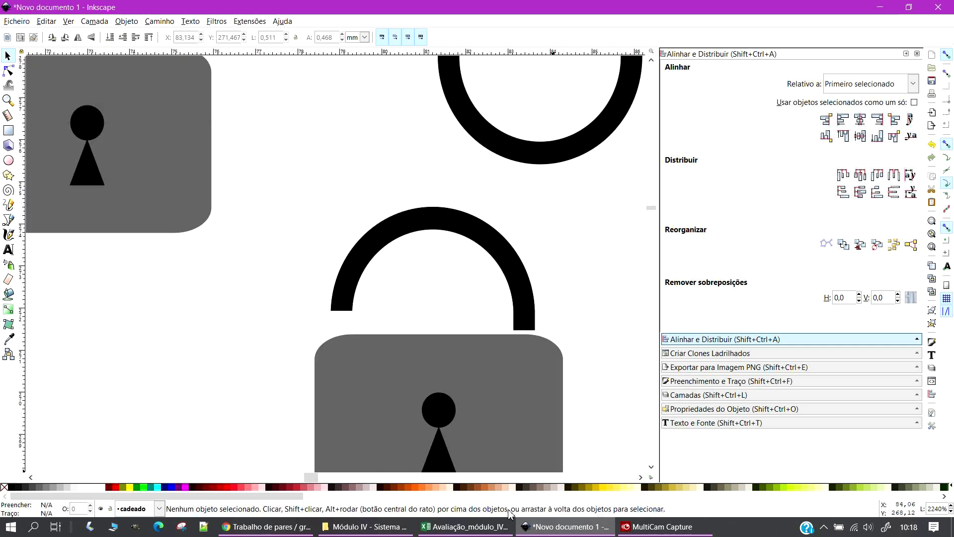
left_click(640, 478)
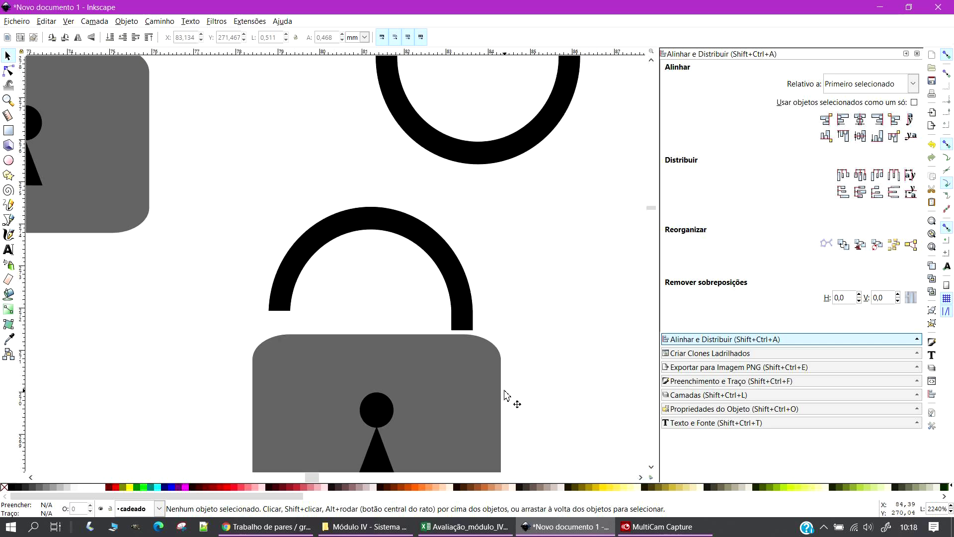
scroll(497, 385, "down", 4)
left_click_drag(235, 79, 528, 257)
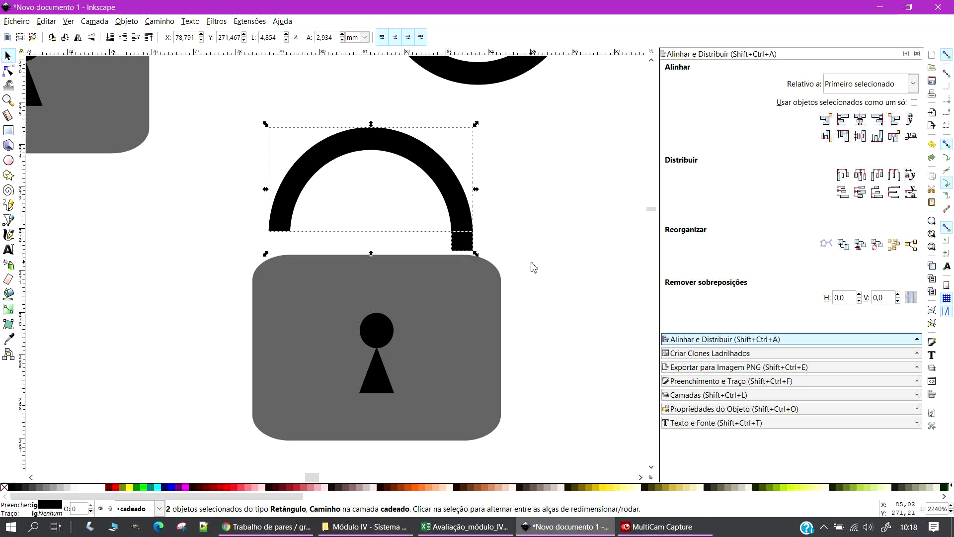
key("alt+Down")
key("alt+Down")
key("alt+Down")
key("alt+Down")
key("alt+Down")
key("alt+Down")
key("alt+Down")
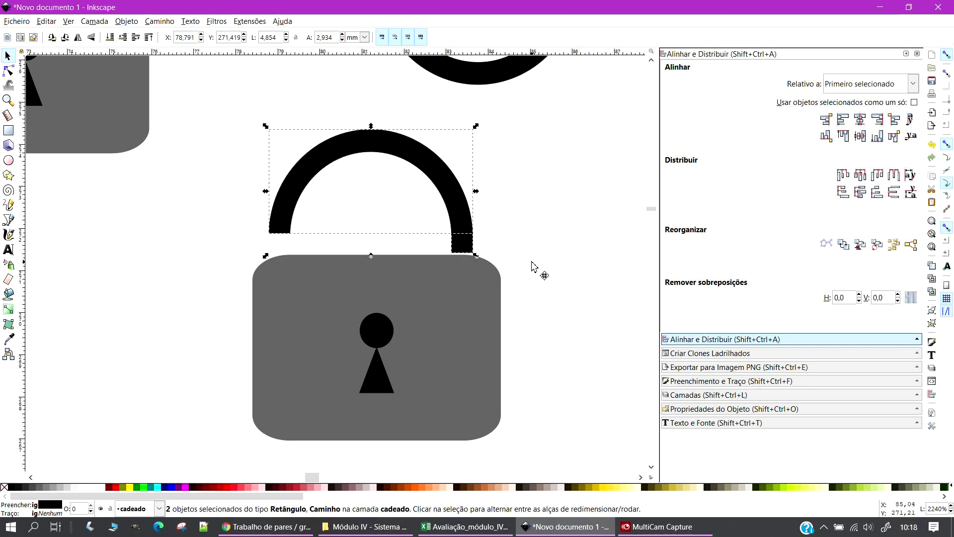
key("alt+Down")
key("alt+Down")
key("alt+Down")
key("alt+Down")
key("alt+Down")
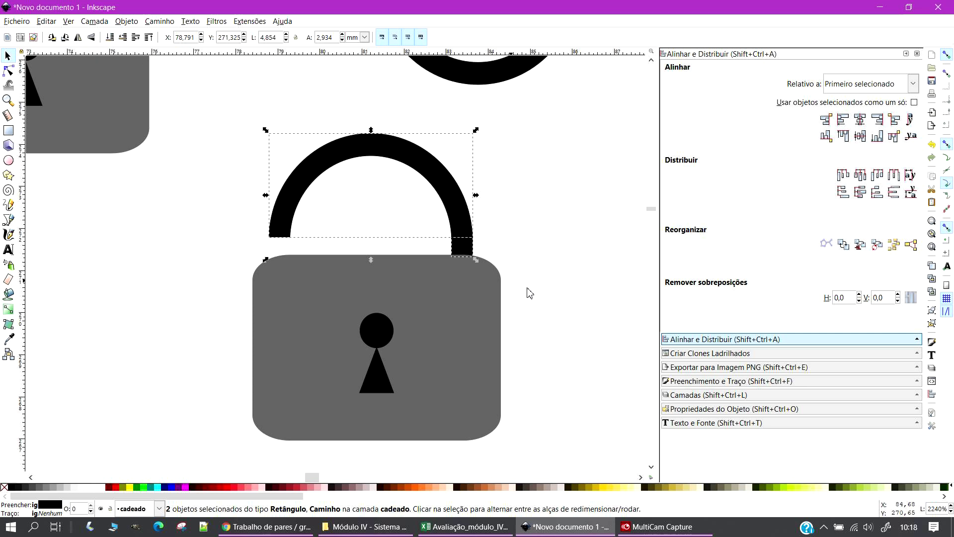
Group the five parts of the open padlock into one object
left_click(591, 258)
left_click_drag(191, 80, 553, 435)
right_click(438, 333)
left_click(460, 327)
scroll(504, 338, "up", 4)
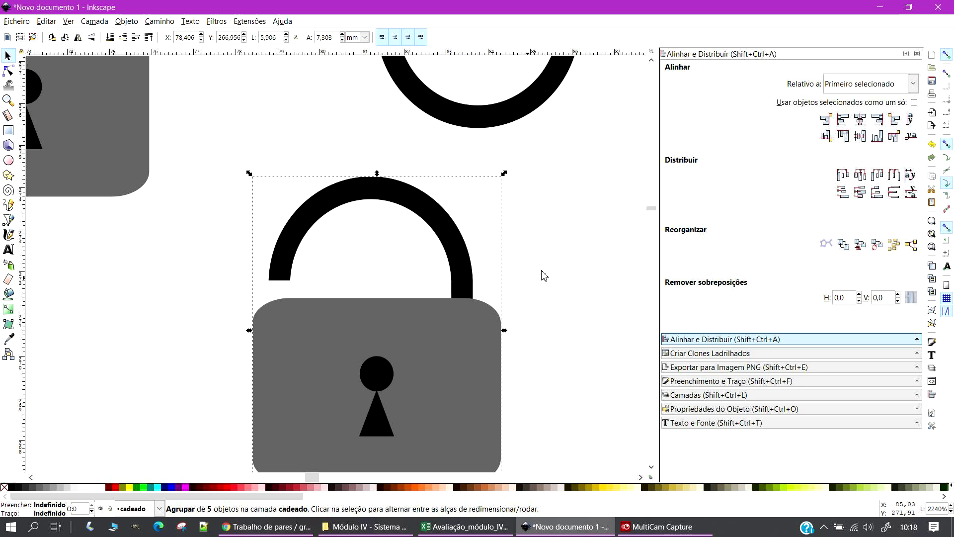
Delete the spare black ring above the open padlock
scroll(510, 296, "down", 3)
left_click(507, 168)
left_click(507, 169)
key("Delete")
scroll(410, 299, "down", 5)
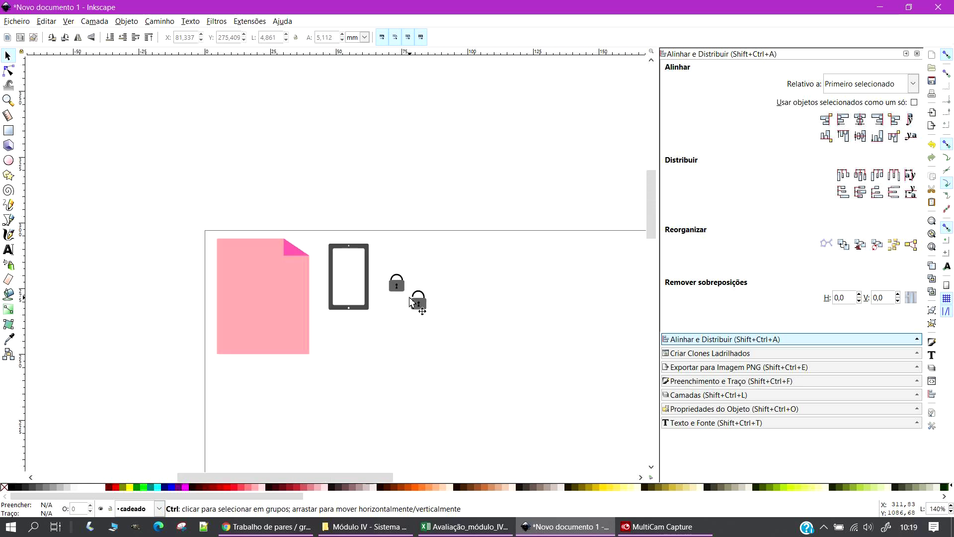
Move the open padlock beside the closed one, at about X 79 mm, Y 282.1 mm
scroll(409, 296, "up", 3)
left_click(386, 216)
left_click_drag(437, 297, 442, 185)
left_click(494, 290)
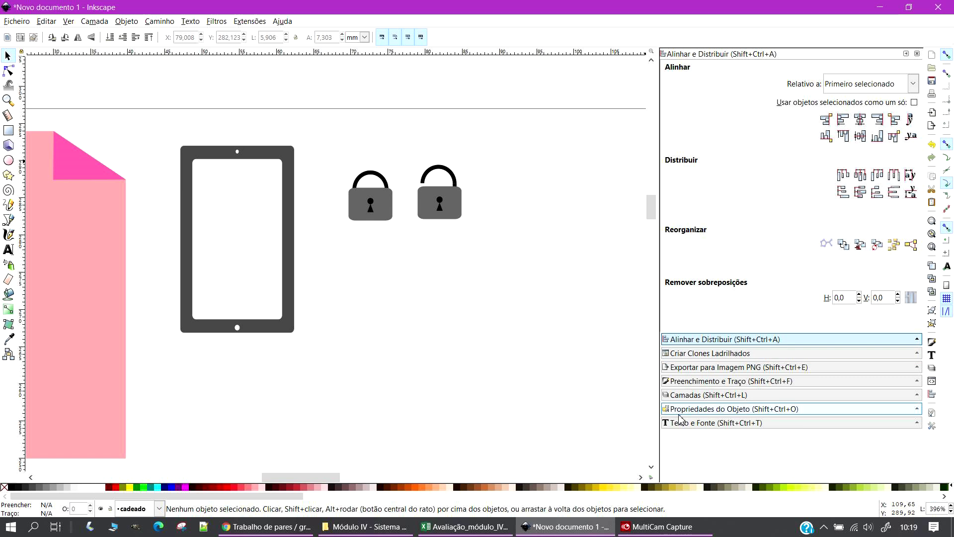
Add a layer named lápis above the current one
left_click(708, 394)
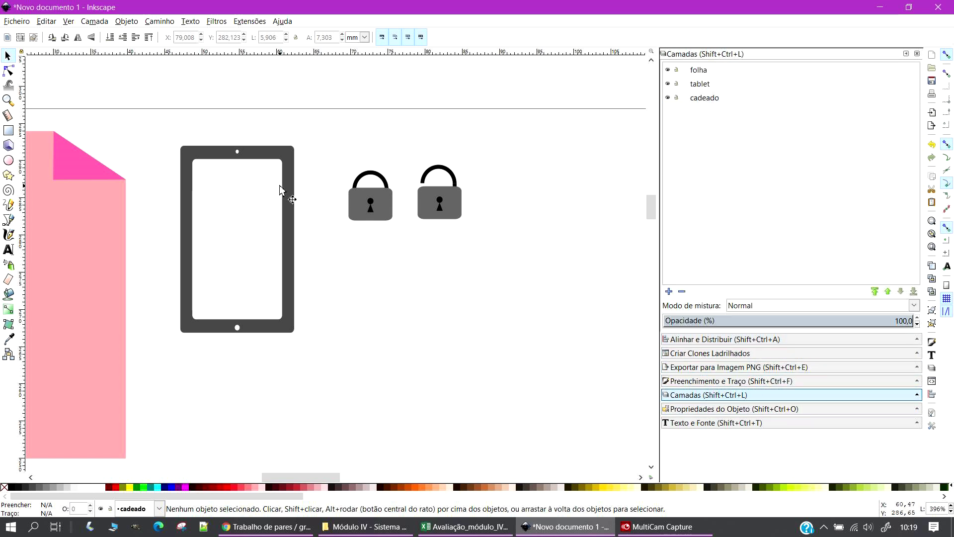
left_click(671, 292)
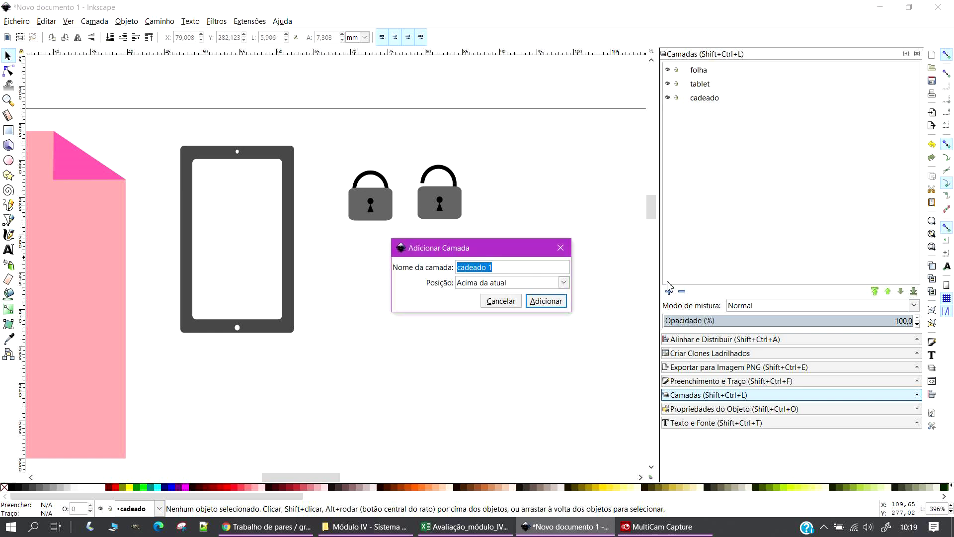
type("lápis")
left_click(547, 301)
Draw a long, thin black rectangle about 44.2 × 1.5 mm below the tablet and padlocks
scroll(407, 320, "down", 6)
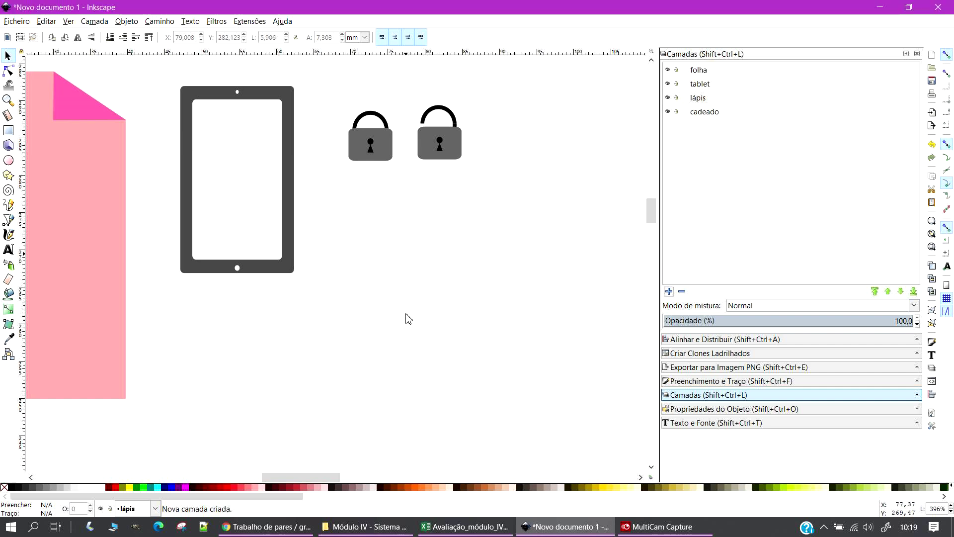
left_click(9, 131)
left_click_drag(225, 288, 551, 300)
Paste a copy of the thin rectangle directly above the original at about X 52.7 mm, Y 256.7 mm and fill it orange
key("ctrl+c")
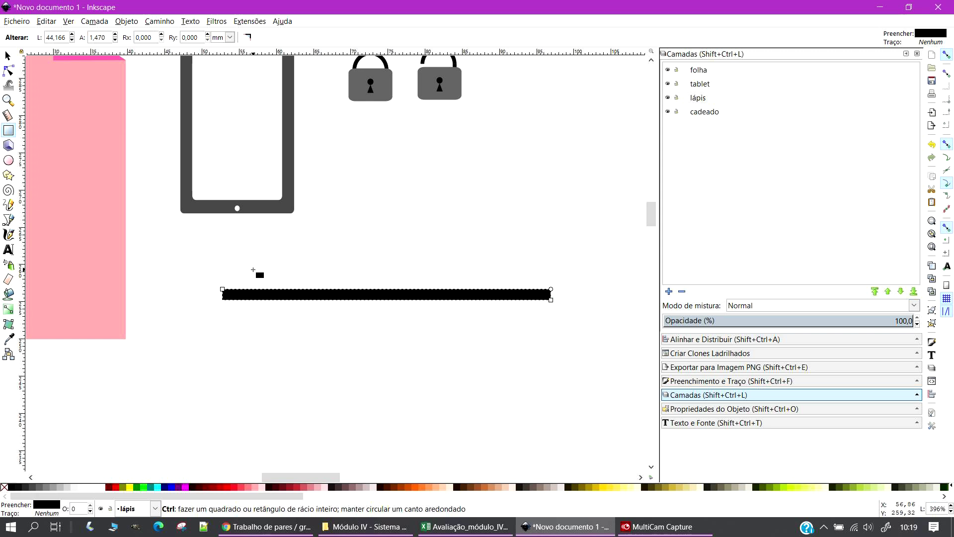
key("ctrl+v")
left_click(9, 57)
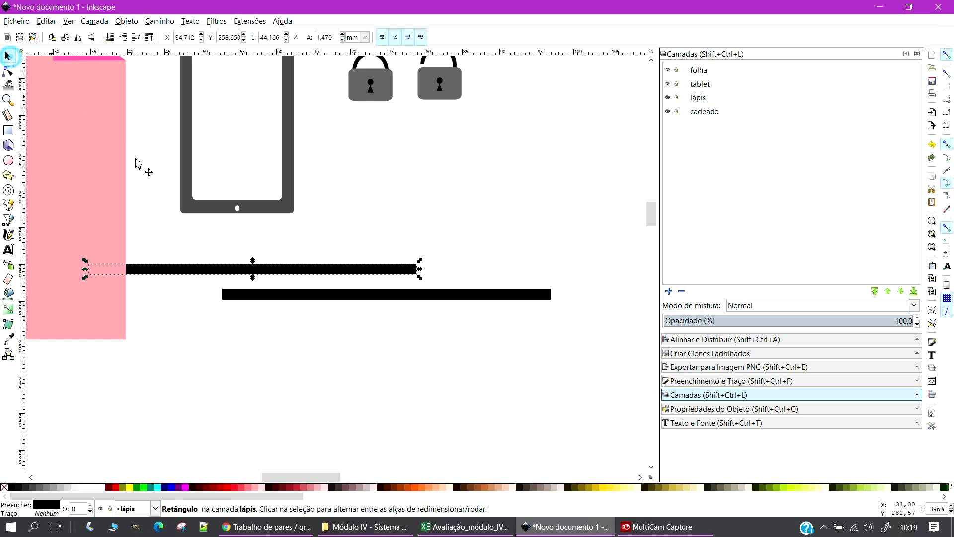
left_click_drag(309, 273, 437, 278)
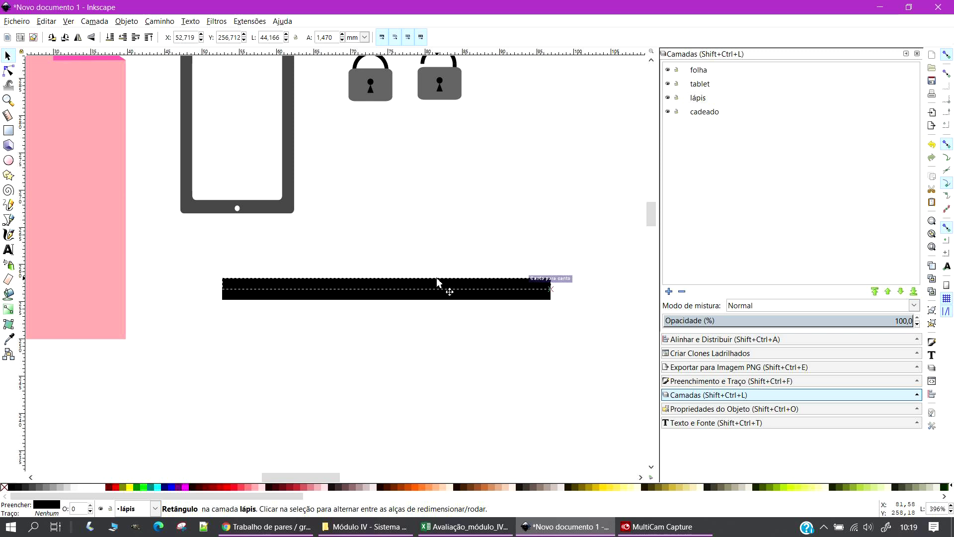
left_click(415, 487)
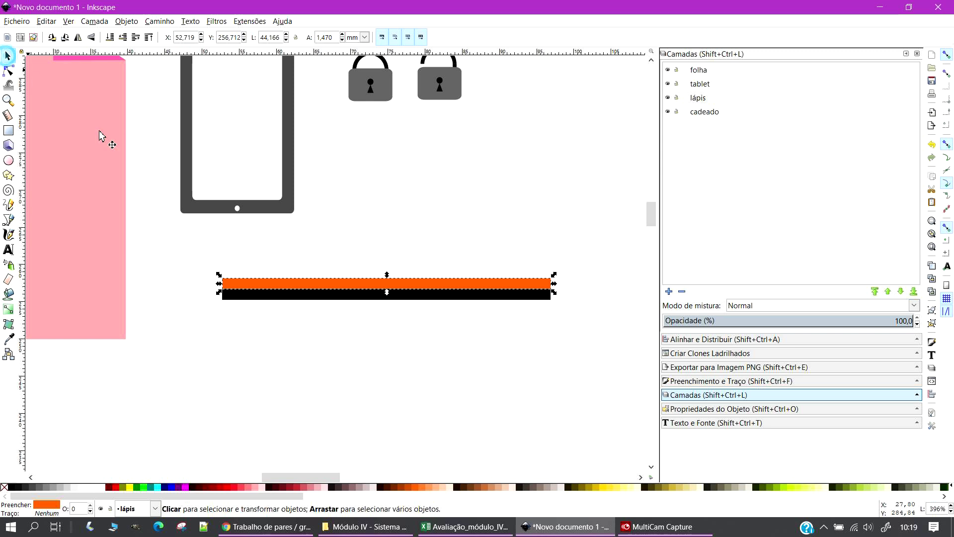
left_click(276, 326)
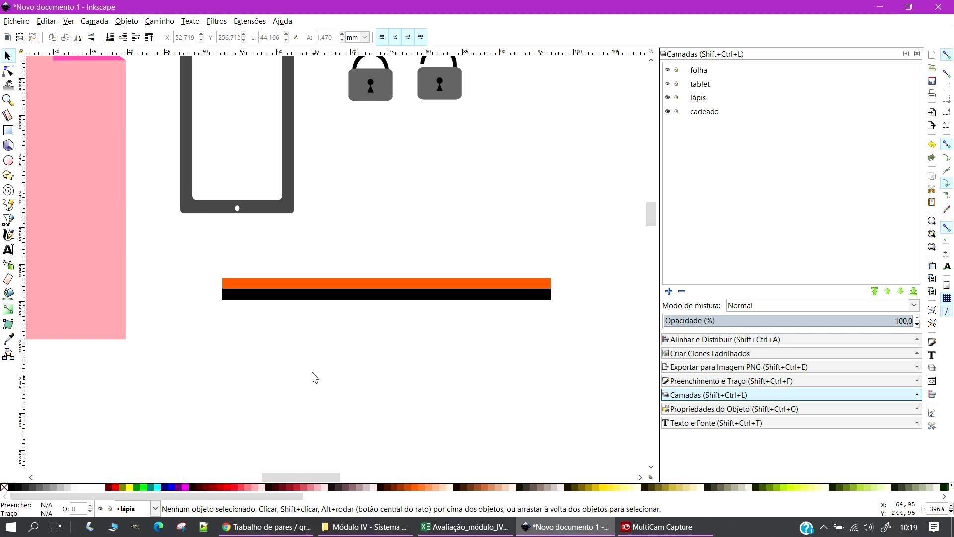
scroll(451, 341, "up", 2)
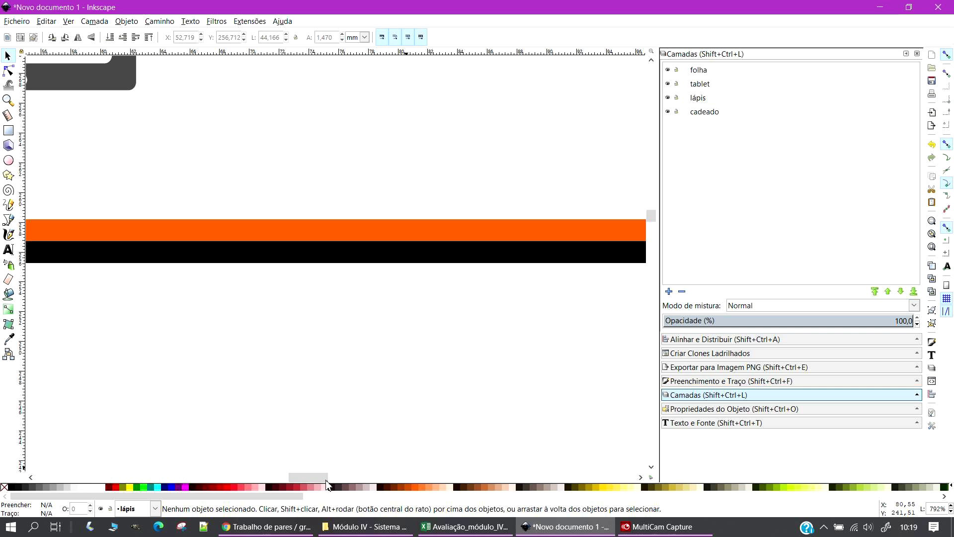
left_click(640, 477)
left_click(641, 477)
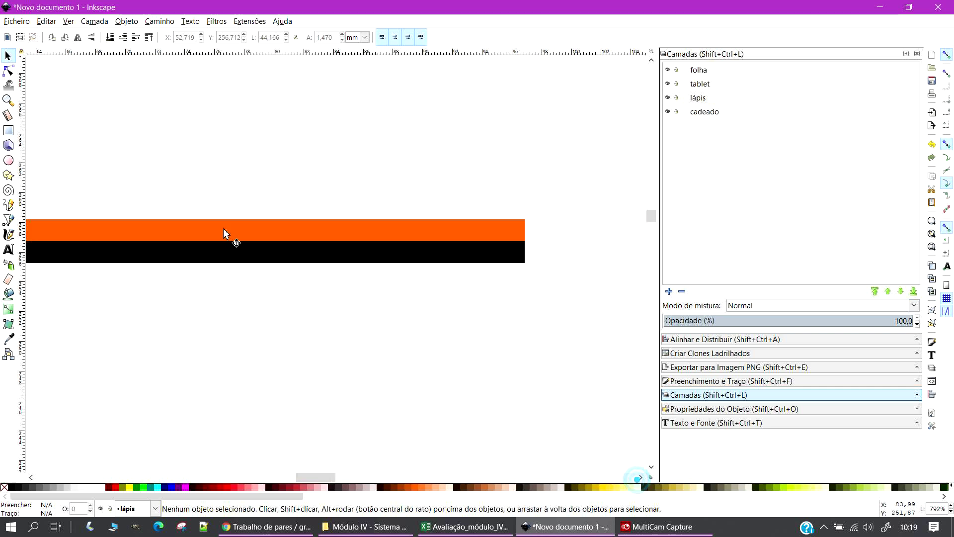
Draw a narrow rectangle about 0.6 × 2.9 mm against the right end of both pencil stripes and fill it yellow
left_click(8, 130)
scroll(544, 272, "up", 3)
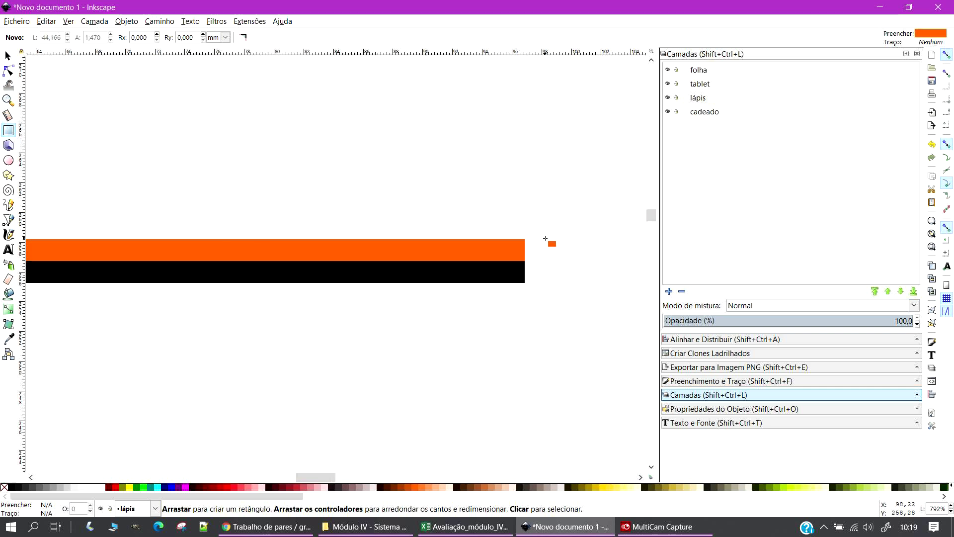
scroll(544, 273, "up", 1)
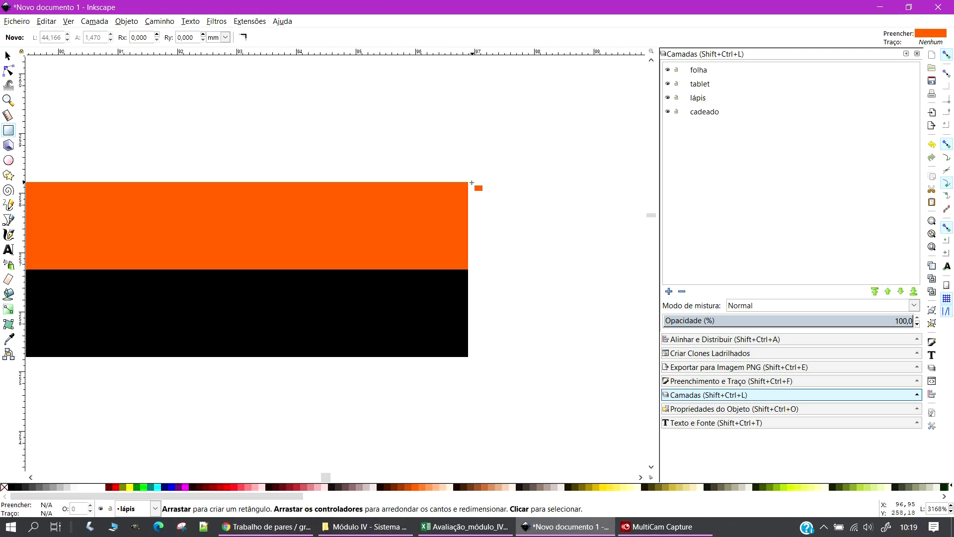
left_click_drag(468, 182, 504, 357)
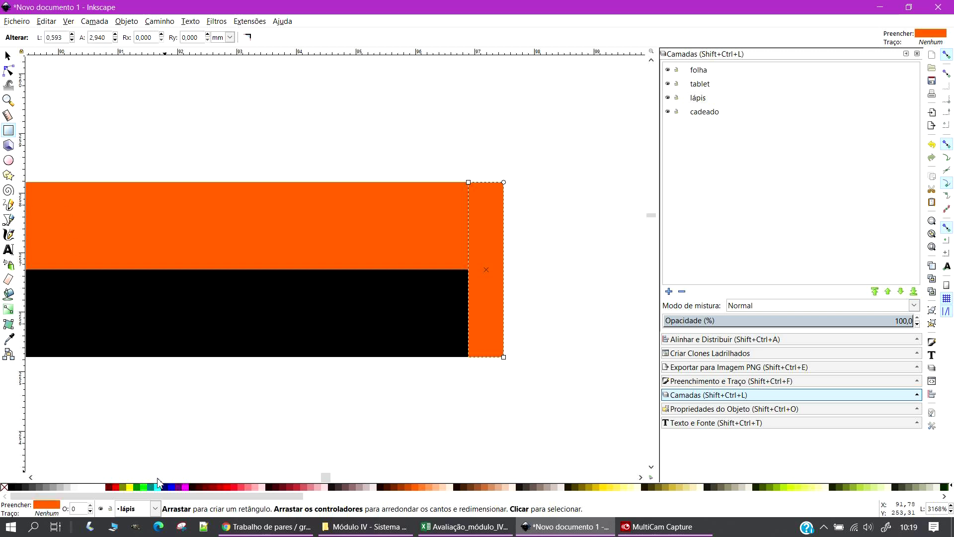
left_click(130, 489)
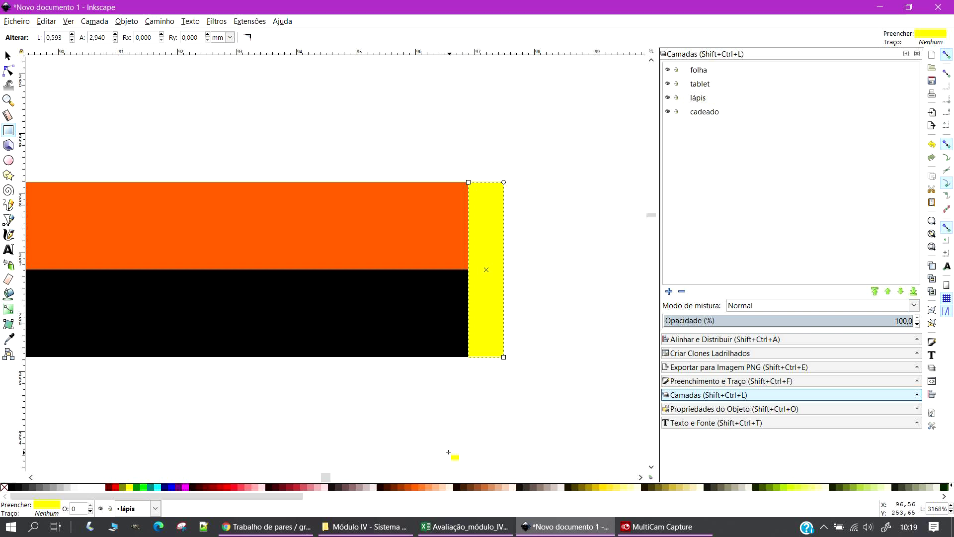
key("Escape")
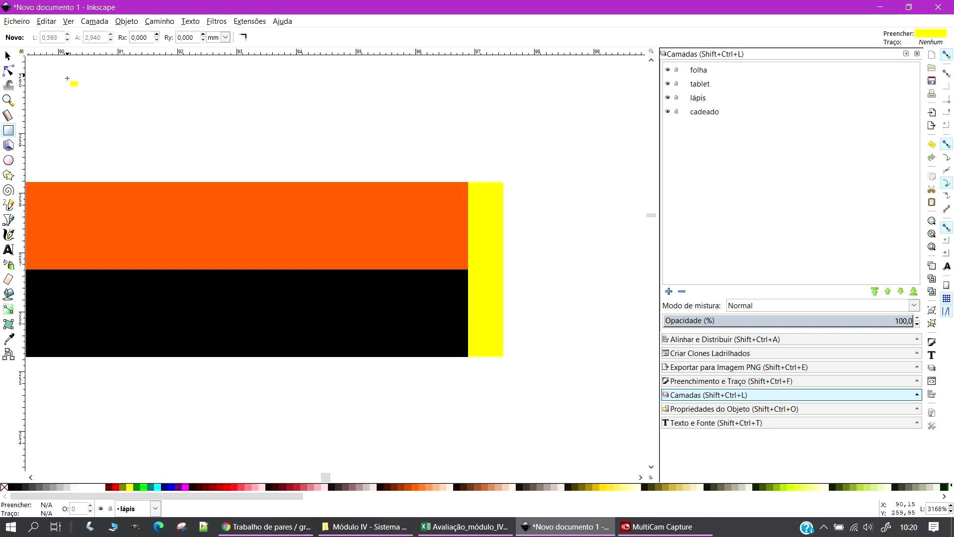
Place a copy of the yellow band directly to its right at about X 97.5 mm and fill it red
key("s")
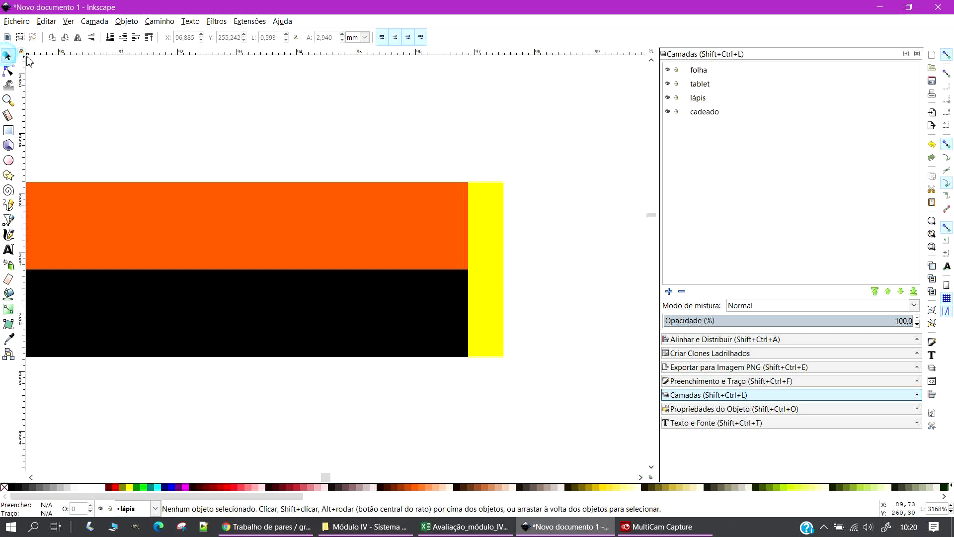
left_click(483, 228)
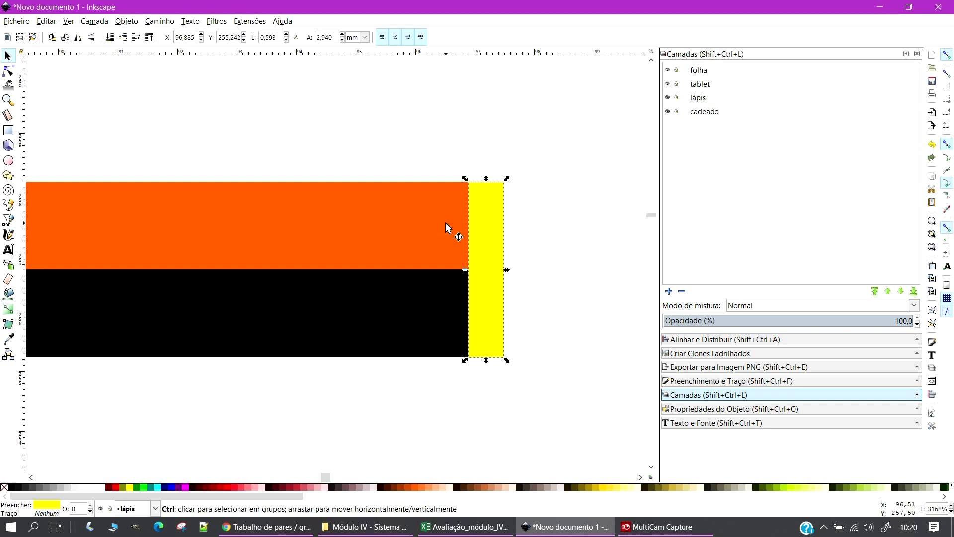
key("ctrl+v")
left_click_drag(446, 198, 520, 247)
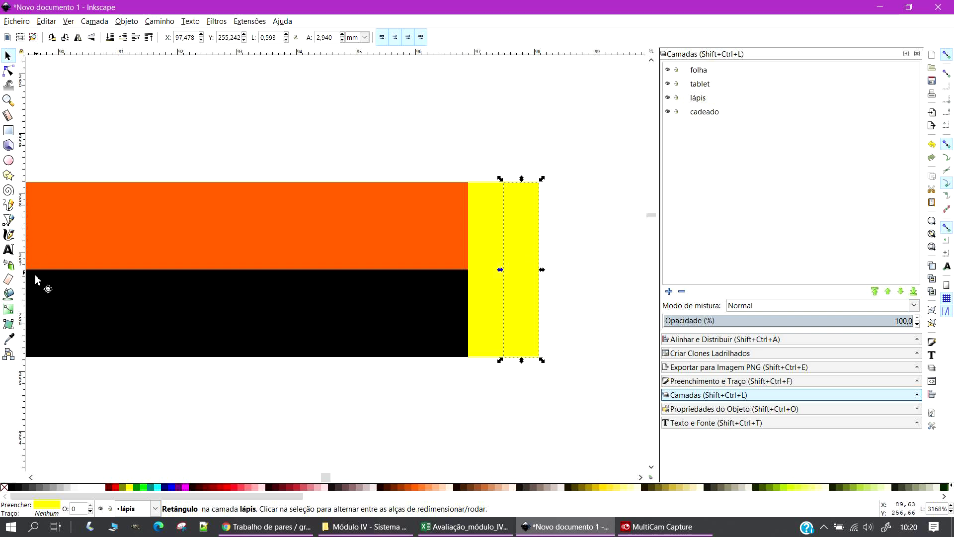
left_click(243, 487)
left_click(436, 487)
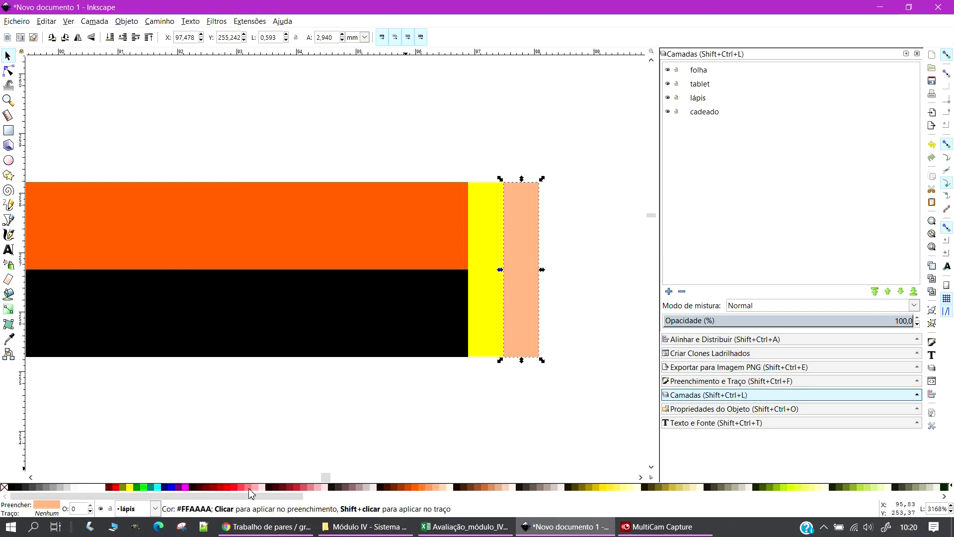
left_click(233, 486)
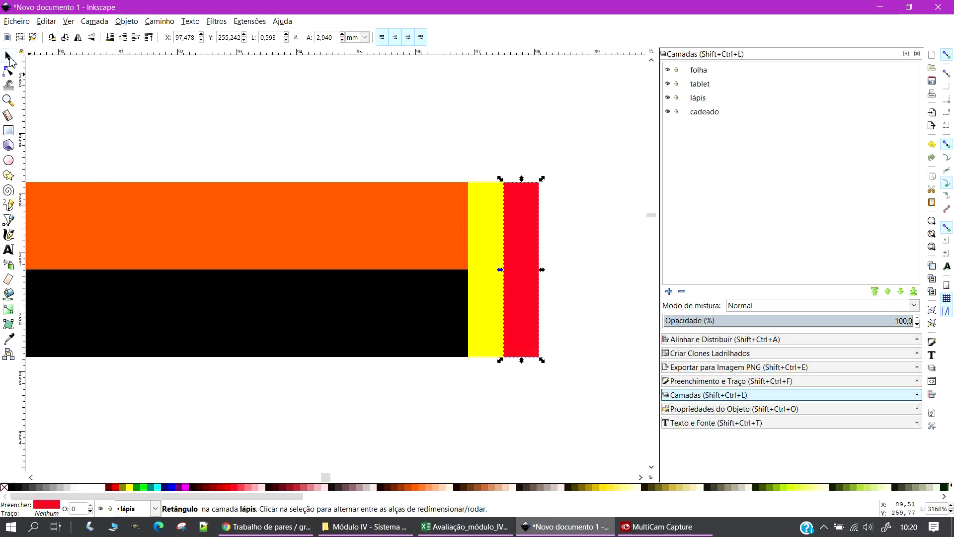
left_click(566, 229)
Change the red end band's fill to a lighter pinkish red
scroll(567, 309, "up", 1)
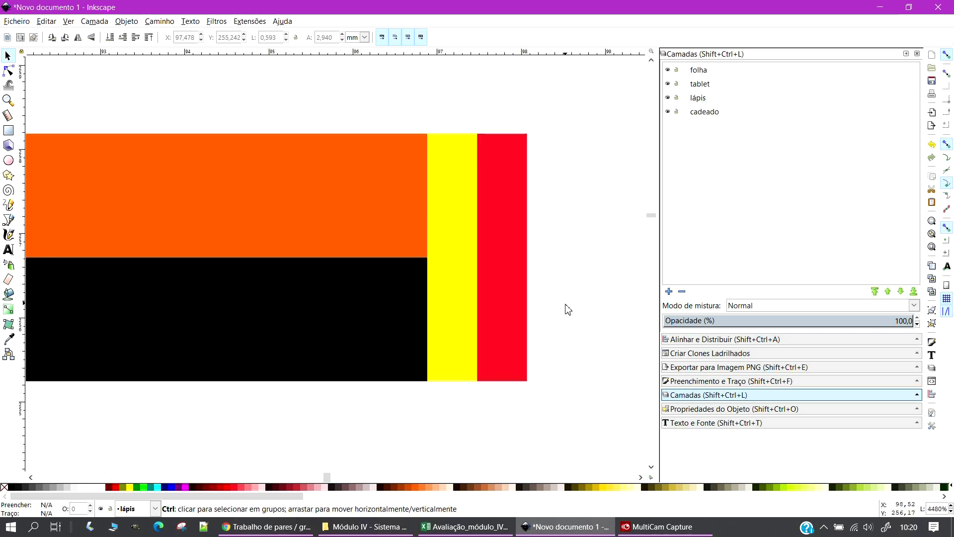
scroll(568, 309, "up", 2)
scroll(568, 309, "down", 1)
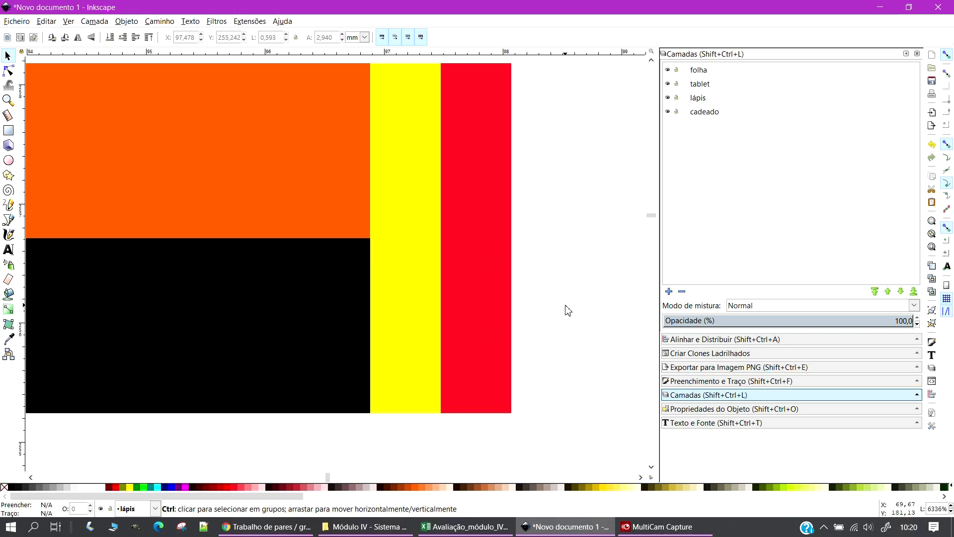
scroll(532, 341, "down", 1)
scroll(532, 337, "up", 1)
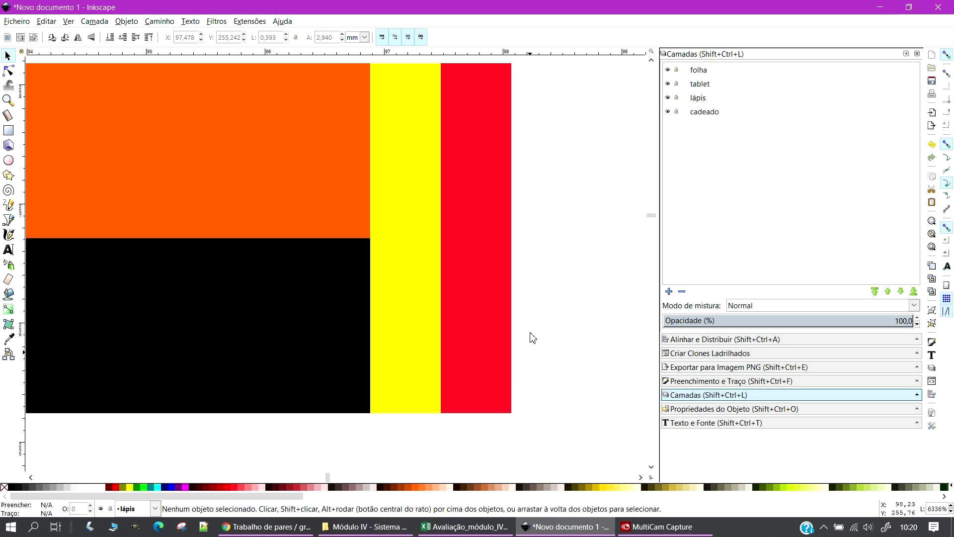
left_click(476, 249)
left_click(243, 487)
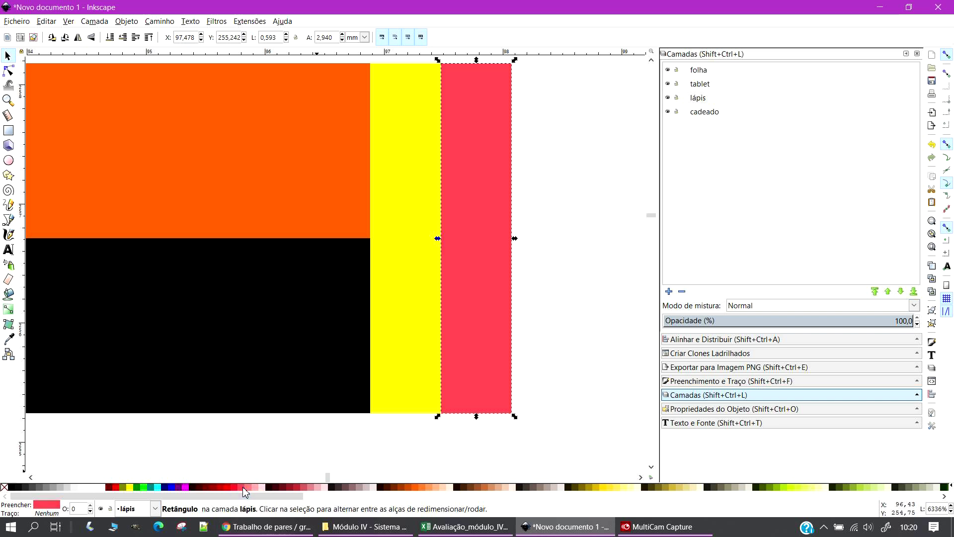
left_click(234, 488)
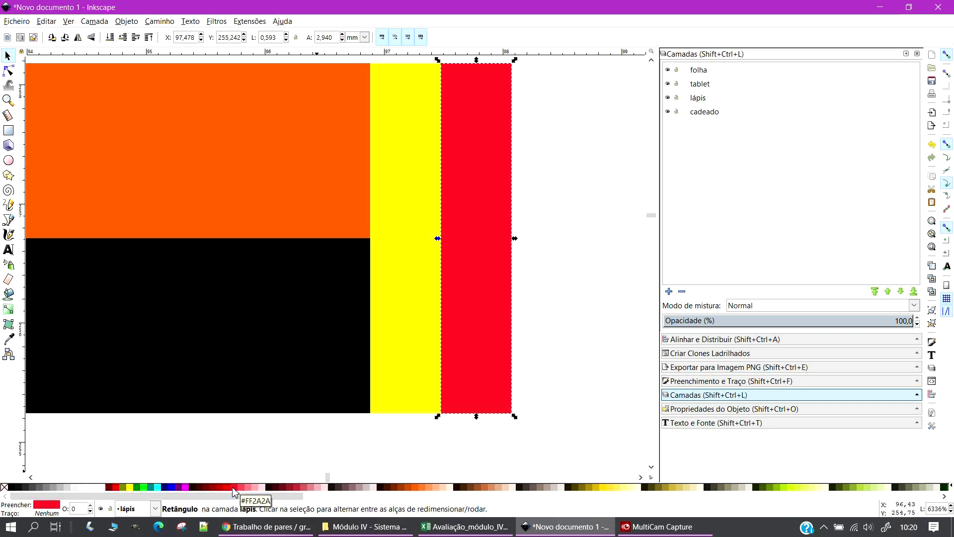
left_click(243, 488)
left_click(562, 312)
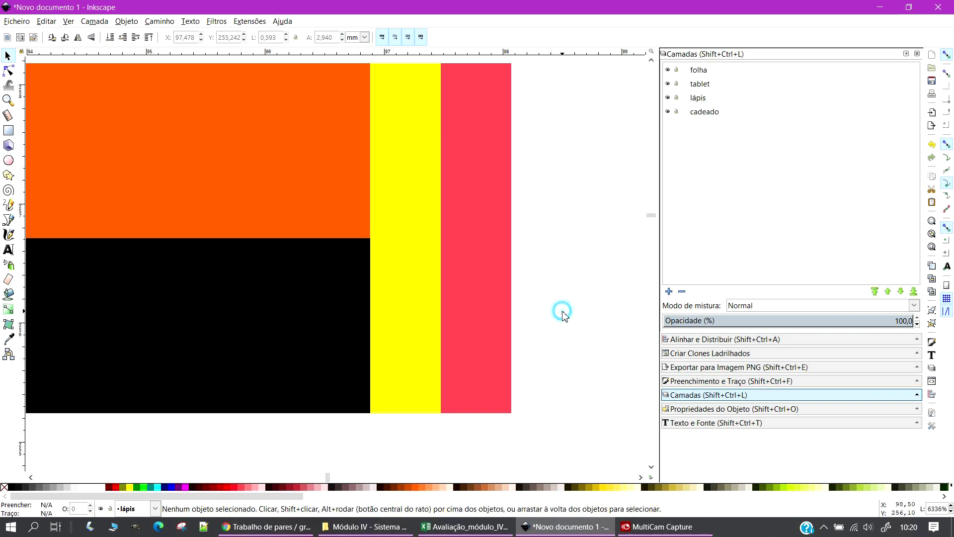
Draw a narrow pinkish-red ellipse about 0.7 × 2.9 mm touching the right edge of the end band
left_click(8, 161)
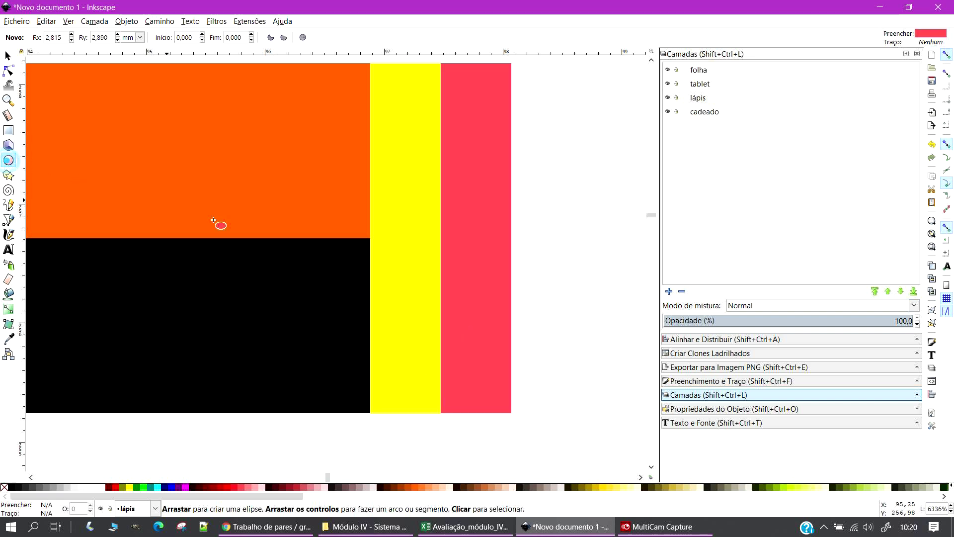
scroll(497, 258, "up", 3)
left_click_drag(512, 122, 598, 471)
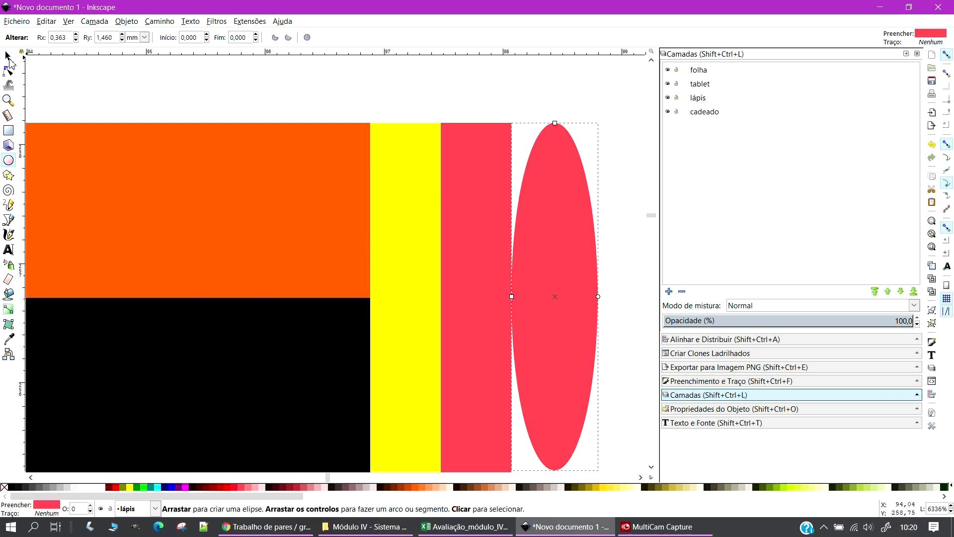
Nudge the ellipse left to about X 97.71 mm so its right half rounds off the pencil's eraser end
left_click(8, 57)
left_click(566, 238)
key("Left")
key("Left")
key("Right")
key("Right")
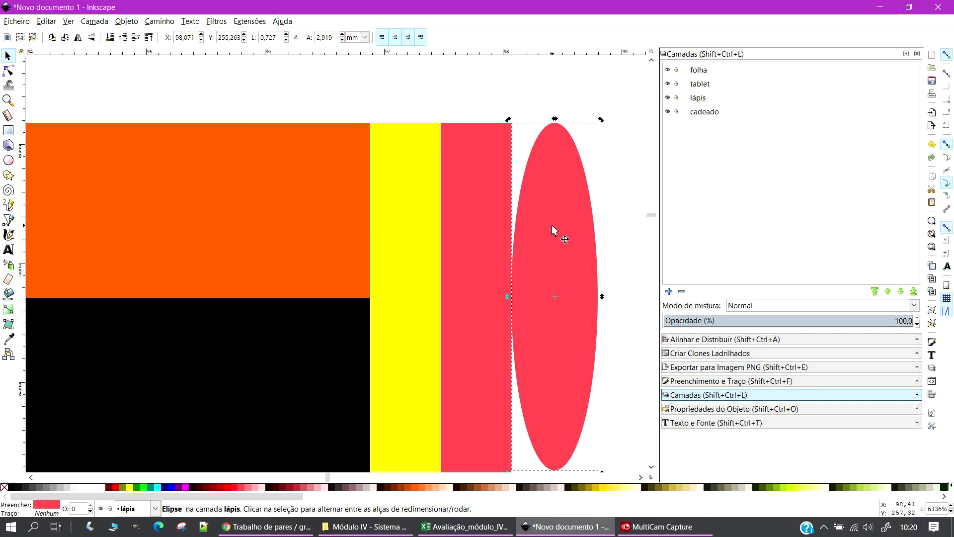
key("alt+Left")
key("alt+Left")
key("alt+Left")
key("alt+Left")
key("alt+Left")
key("alt+Left")
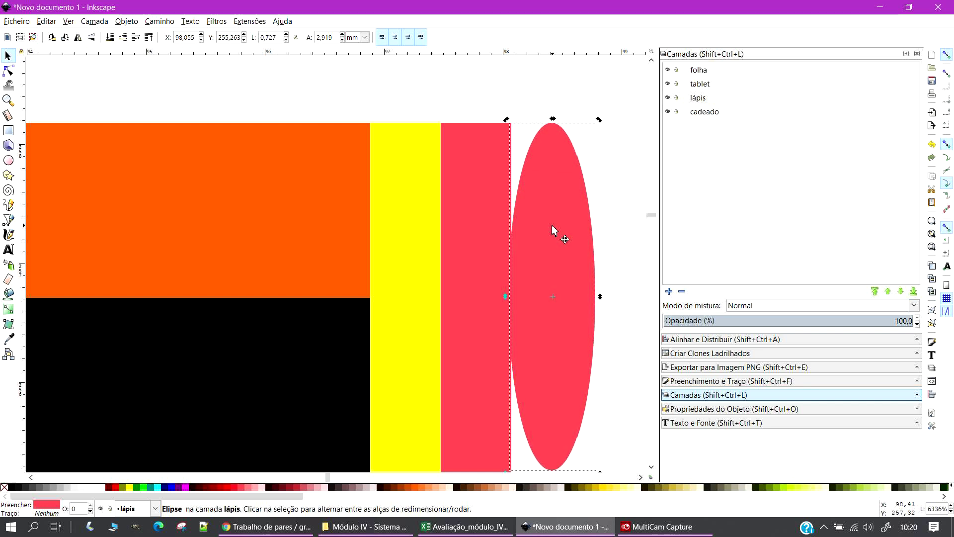
key("alt+Left")
key("alt+Left")
key("alt+Left")
key("alt+Left")
key("alt+Left")
key("alt+Left")
key("alt+Left")
key("alt+Left")
key("alt+Left")
key("alt+Left")
key("alt+Left")
key("alt+Left")
key("alt+Left")
key("alt+Left")
key("alt+Left")
key("alt+Left")
key("alt+Left")
key("alt+Left")
key("alt+Left")
key("alt+Left")
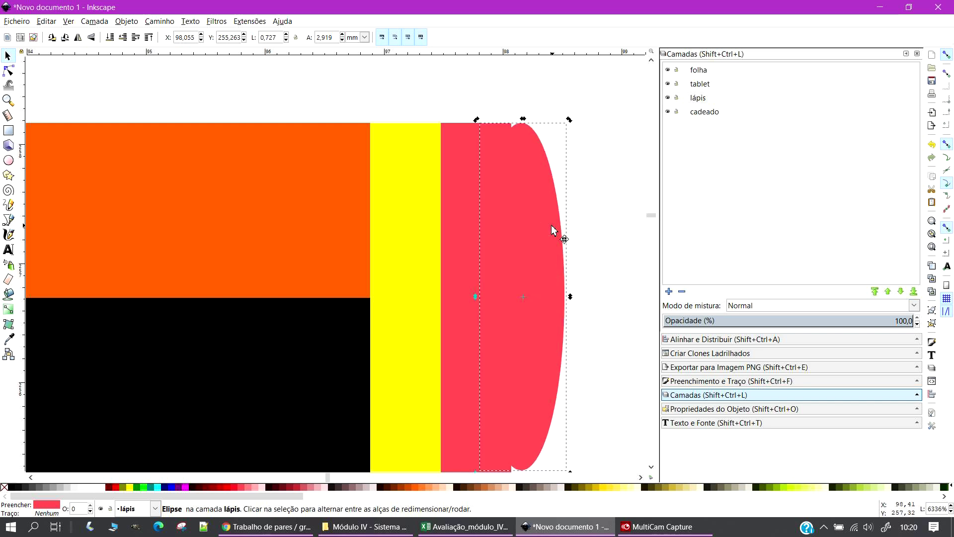
key("alt+Left")
key("alt+Left")
key("alt+Left")
key("alt+Left")
key("alt+Left")
key("alt+Left")
key("alt+Left")
key("alt+Left")
key("alt+Left")
key("alt+Left")
key("alt+Left")
key("alt+Left")
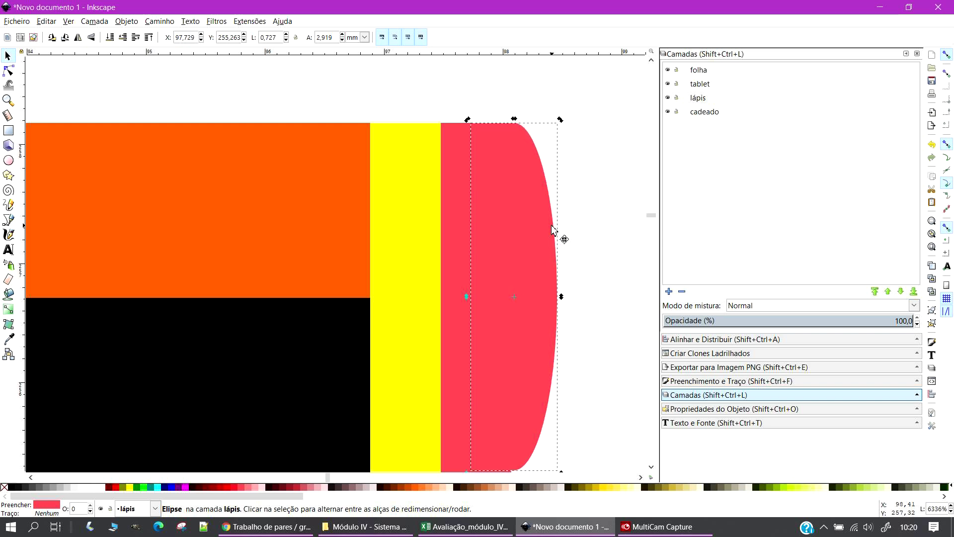
key("alt+Left")
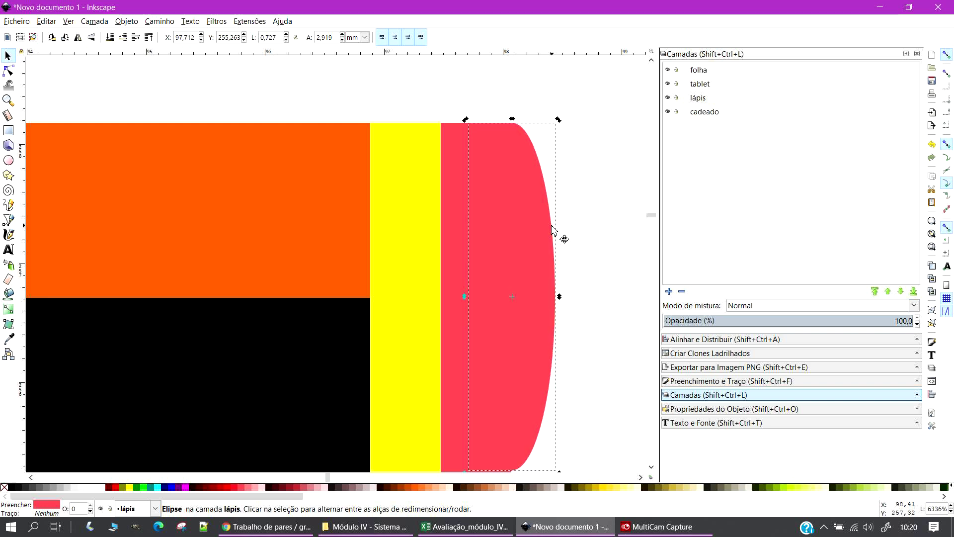
Nudge the ellipse slightly downward to Y 255.255 mm
left_click(596, 277)
left_click(518, 356)
key("alt+Up")
left_click(592, 312)
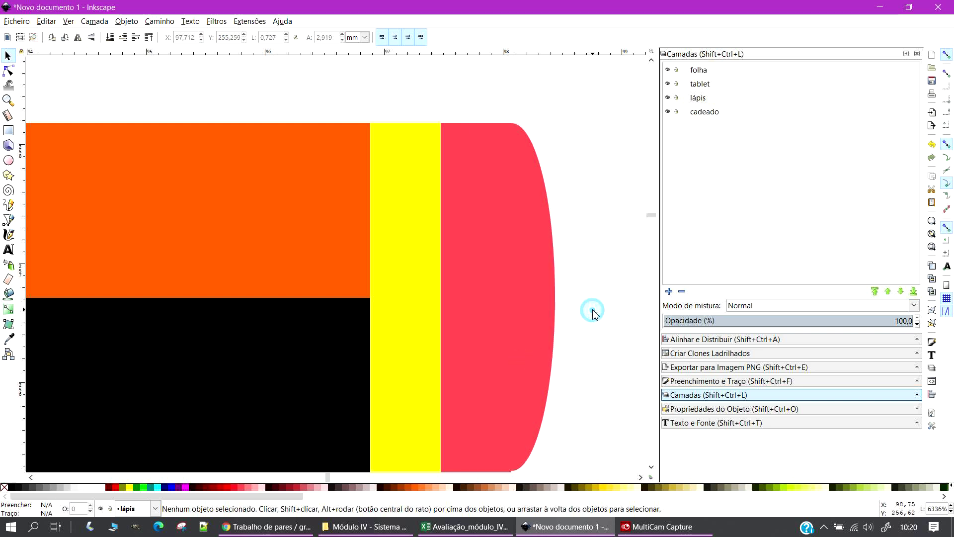
left_click(544, 311)
key("alt+Down")
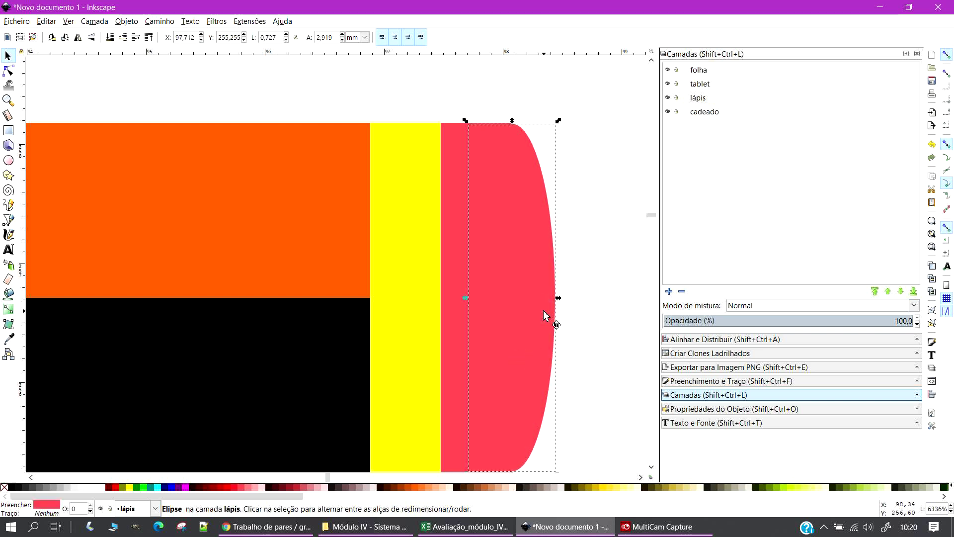
left_click(609, 317)
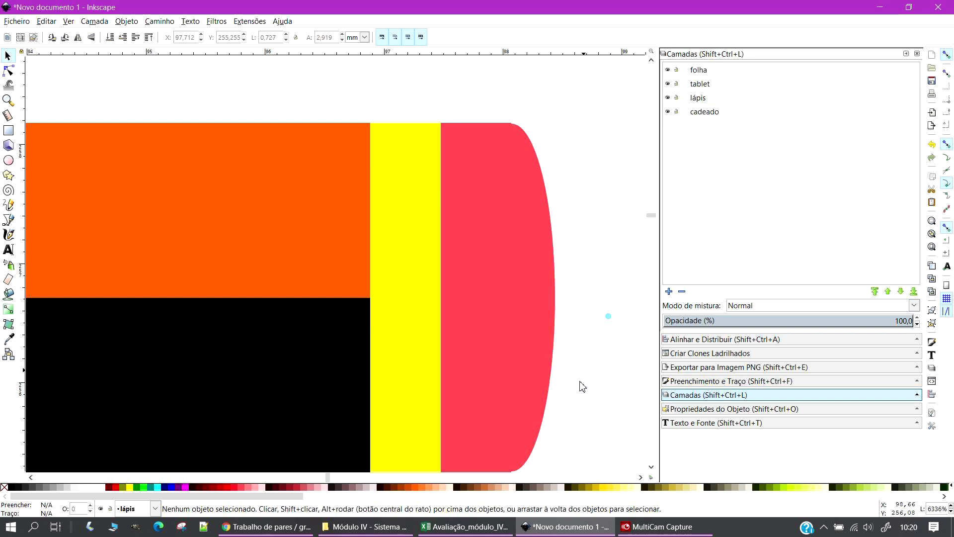
Stretch the ellipse vertically to a height of 2.940 mm, matching the end band
left_click(531, 302)
left_click(513, 120)
left_click_drag(513, 120, 511, 119)
left_click(506, 163)
left_click(535, 207)
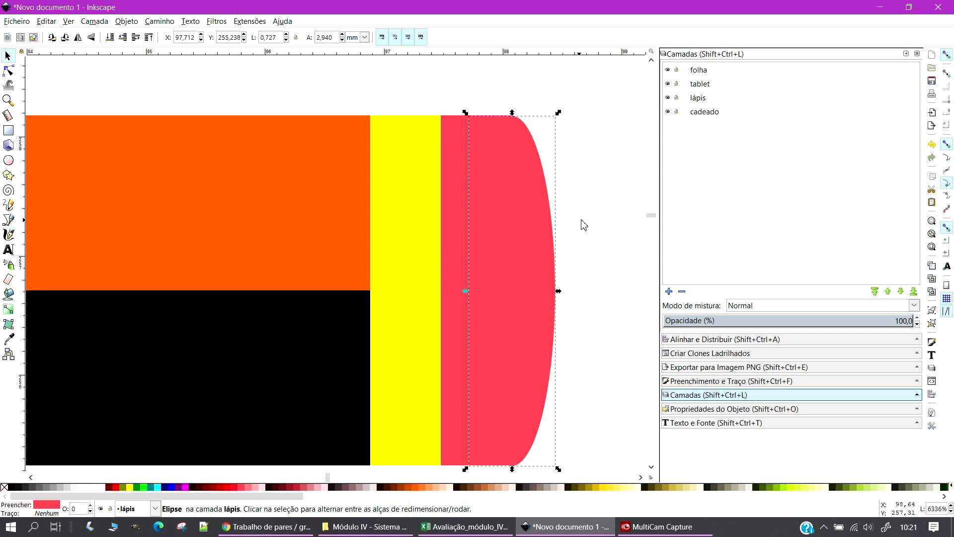
left_click(601, 221)
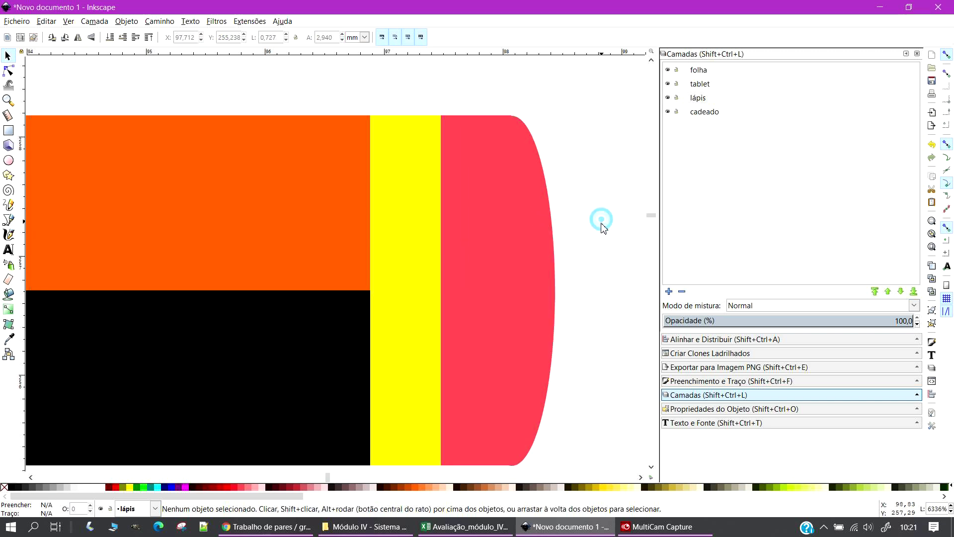
Centre the ellipse and the pinkish-red band on a common horizontal axis, relative to the first selected object
left_click_drag(578, 85, 436, 477)
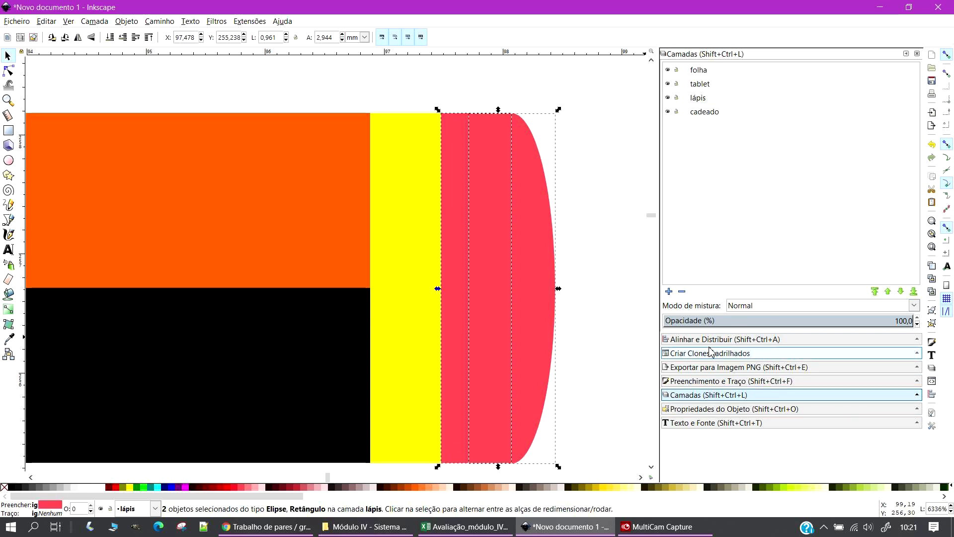
left_click(763, 339)
left_click(860, 137)
left_click(607, 291)
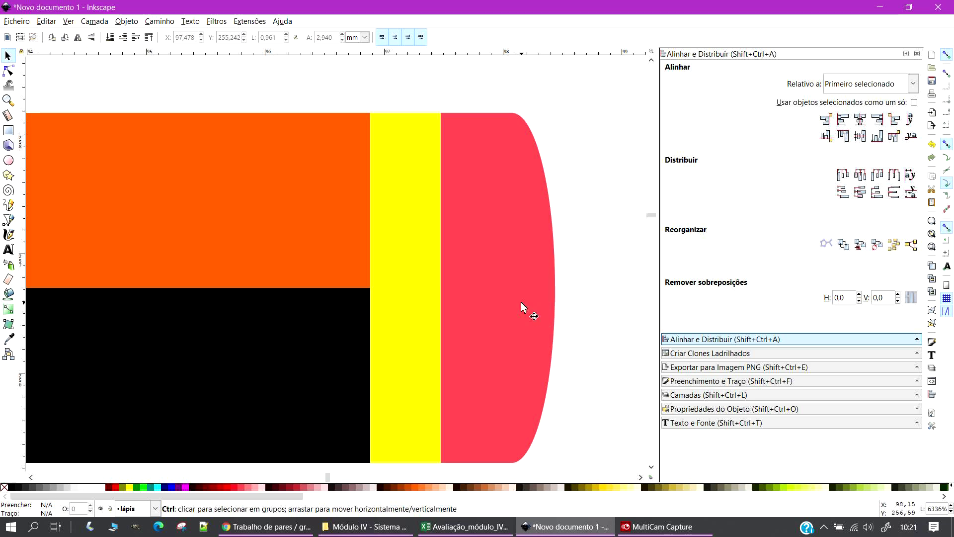
Draw a three-cornered polygon about 3.2 × 3.7 mm pointing left at the pencil body's left end
scroll(522, 305, "up", 3)
scroll(522, 303, "down", 8)
scroll(525, 302, "down", 1)
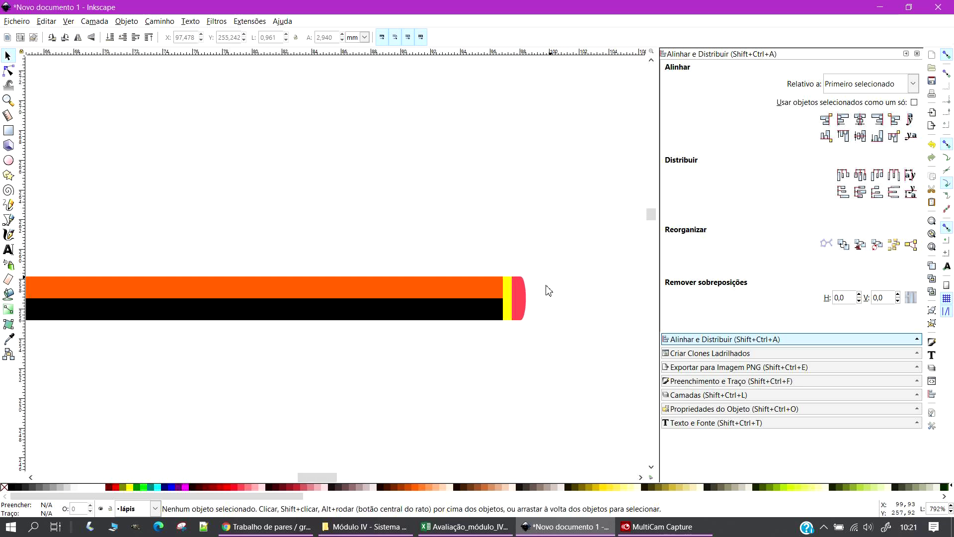
mouse_move(316, 478)
left_mouse_down()
mouse_move(265, 478)
mouse_move(288, 478)
left_mouse_up()
scroll(277, 336, "up", 2)
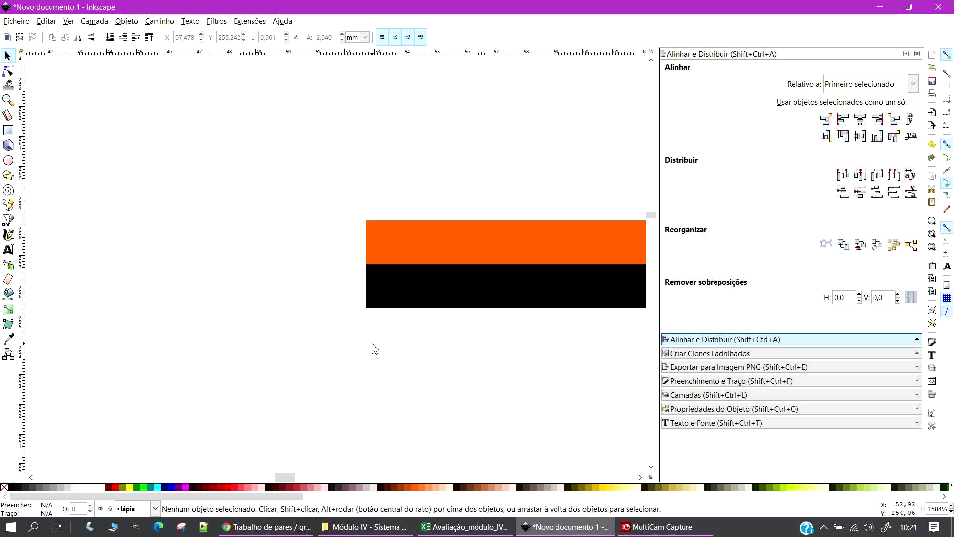
left_click(9, 174)
left_click_drag(348, 231, 285, 230)
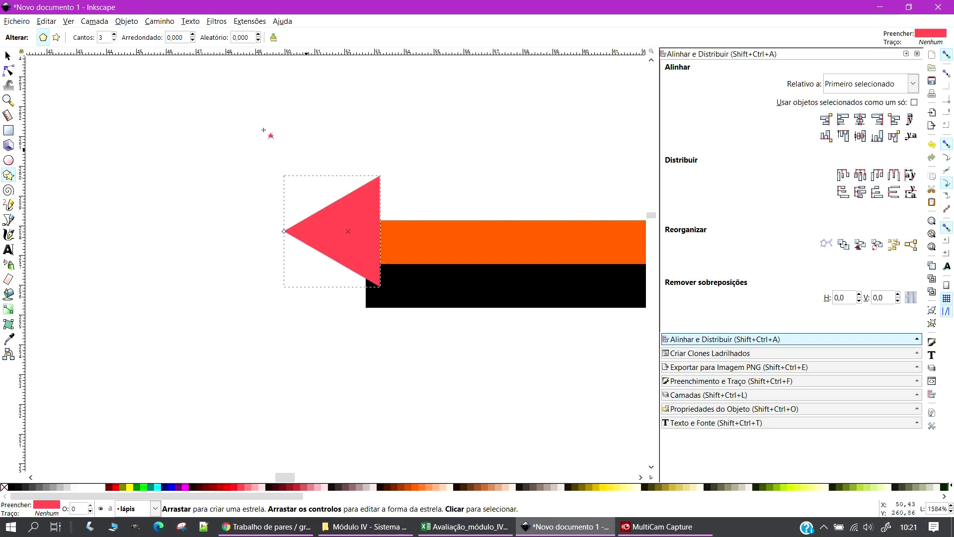
Move the triangle to about X 49.5 mm, Y 255.2 mm, snapping its lower right corner to the black stripe's lower left corner
left_click(8, 56)
left_click_drag(367, 231, 346, 250)
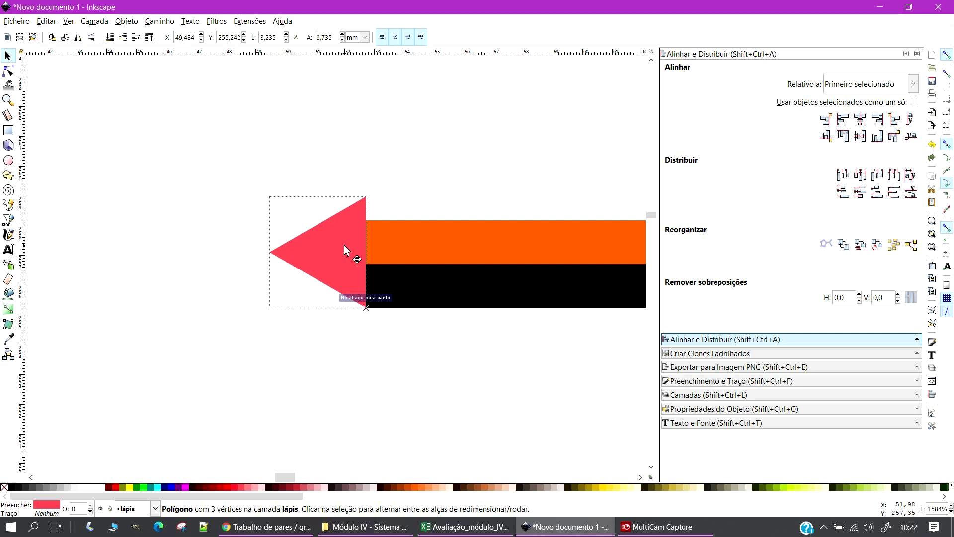
left_click(358, 356)
left_click(350, 262)
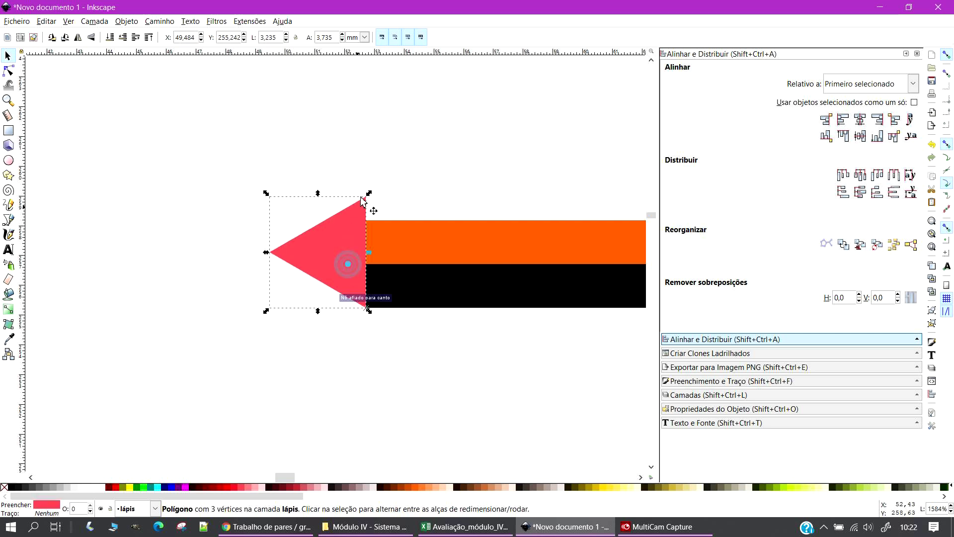
Reduce the pink triangle's height to 2.940 mm so it matches the thickness of the pencil body
left_click_drag(318, 193, 319, 222)
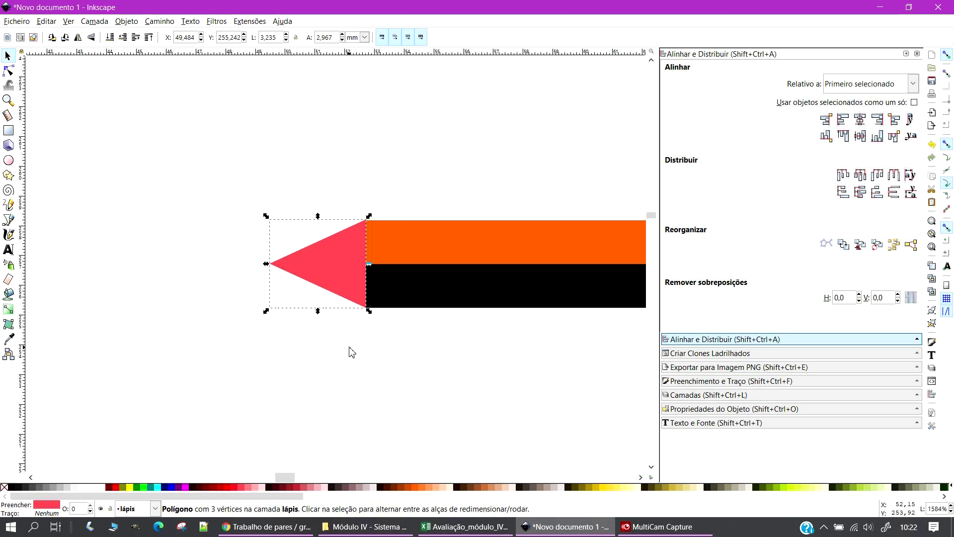
triple_click(333, 36)
type("2,940")
key("Return")
left_click(357, 175)
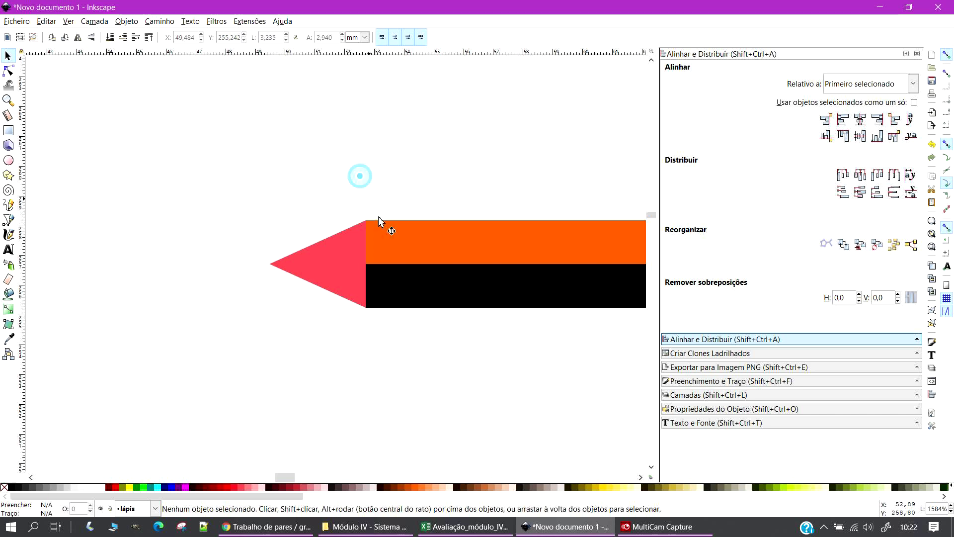
Nudge the pink triangle slightly right to X 49.490 mm so its vertical edge meets the pencil body
scroll(355, 276, "up", 4)
scroll(356, 282, "down", 1)
left_click(308, 243)
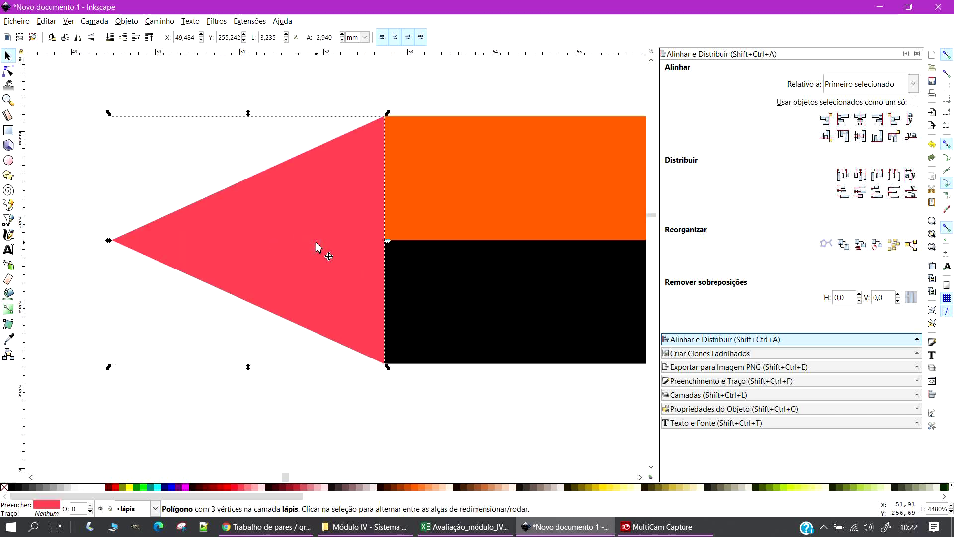
left_click_drag(318, 247, 320, 251)
left_click(433, 417)
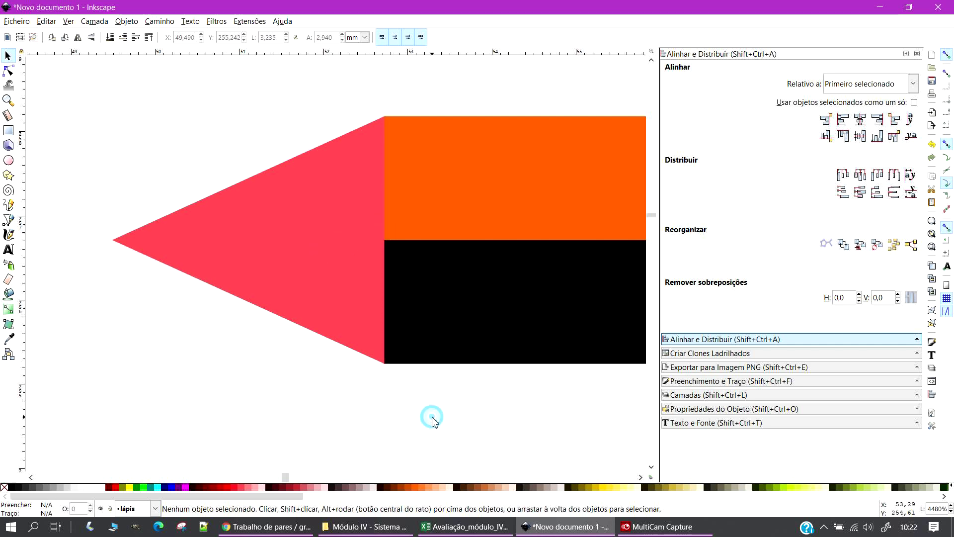
Stretch the triangle leftward to a width of about 5.4 mm, keeping its height, and fill it with light orange
left_click(315, 283)
scroll(254, 322, "down", 2)
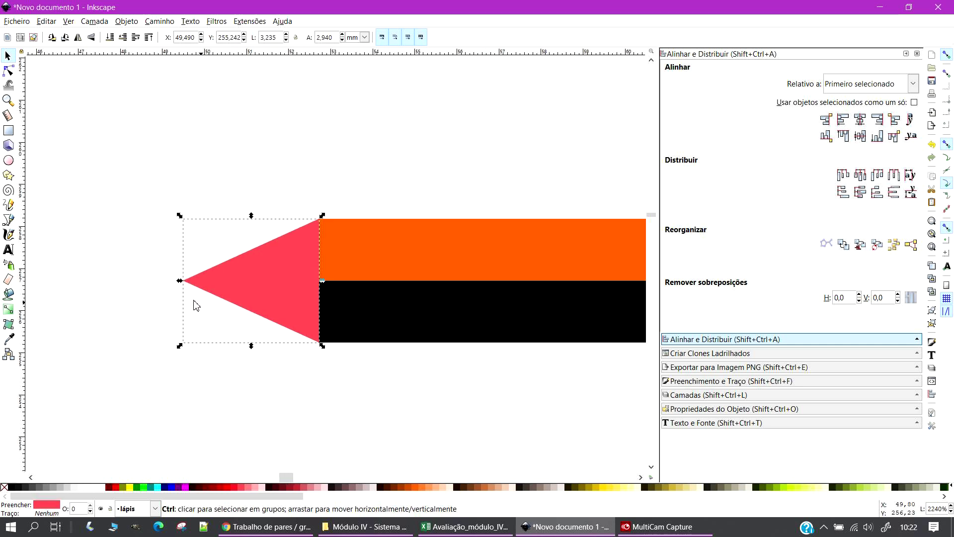
left_click_drag(180, 281, 66, 271)
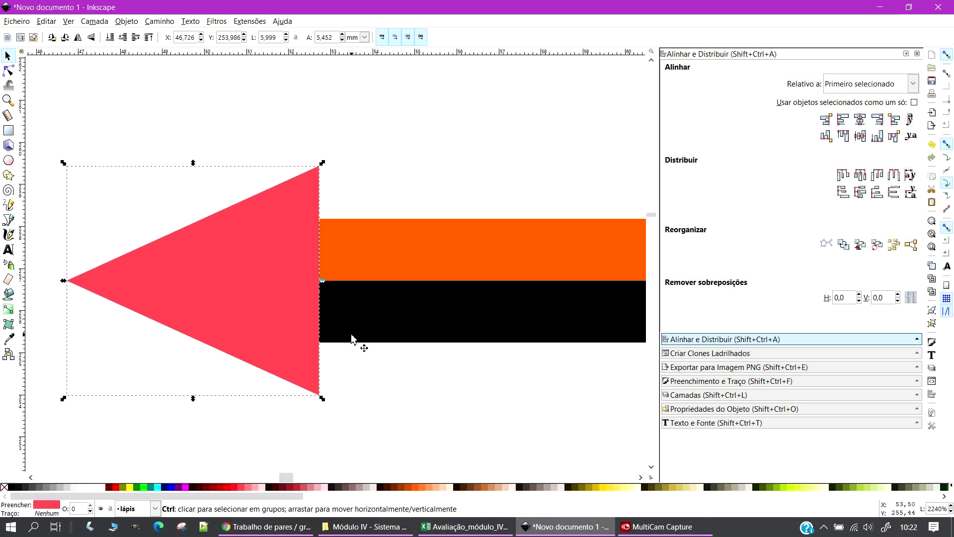
key("ctrl+z")
left_click_drag(187, 281, 92, 259)
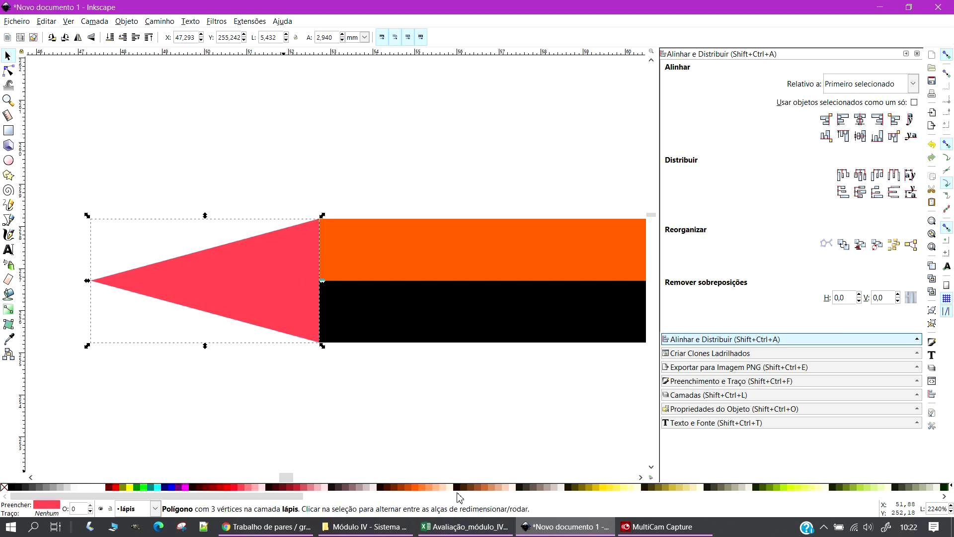
left_click(429, 487)
left_click(332, 421)
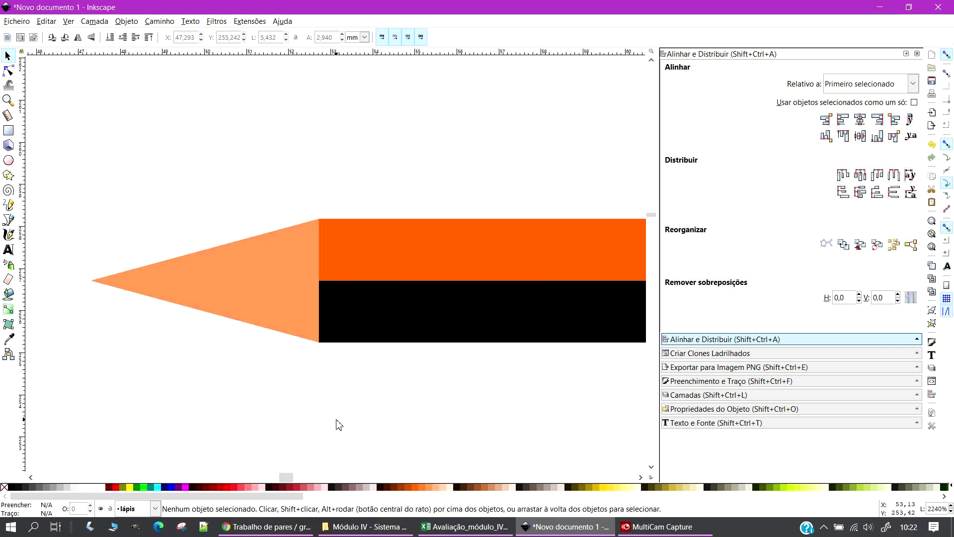
Duplicate the light orange triangle, offset the copy to about X 45.4 mm, Y 255.0 mm, and fill it dark grey
scroll(257, 400, "down", 2)
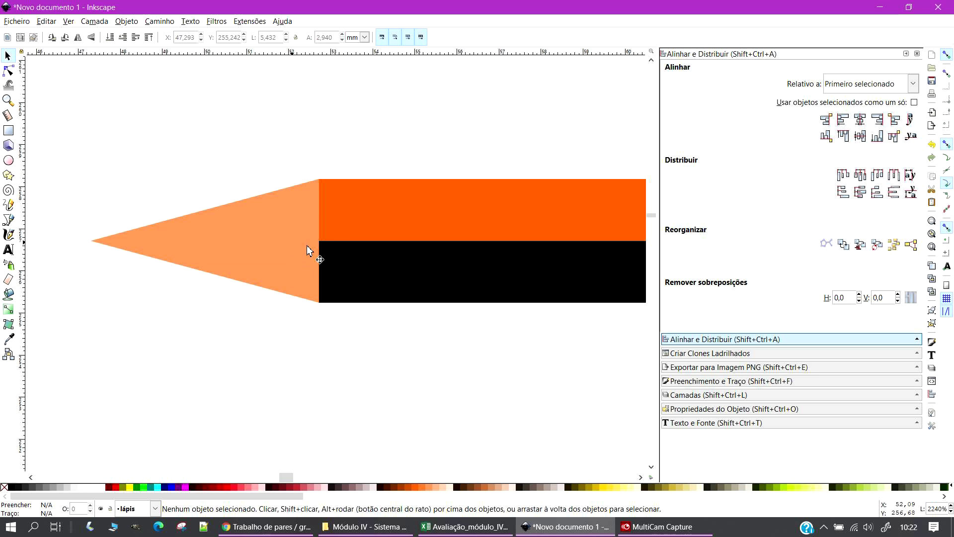
scroll(294, 418, "down", 2)
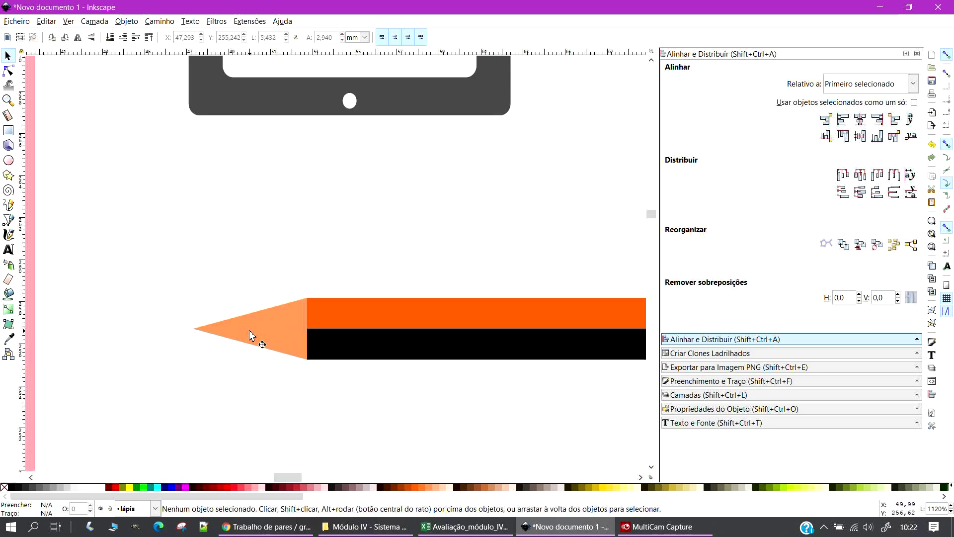
scroll(166, 356, "up", 2)
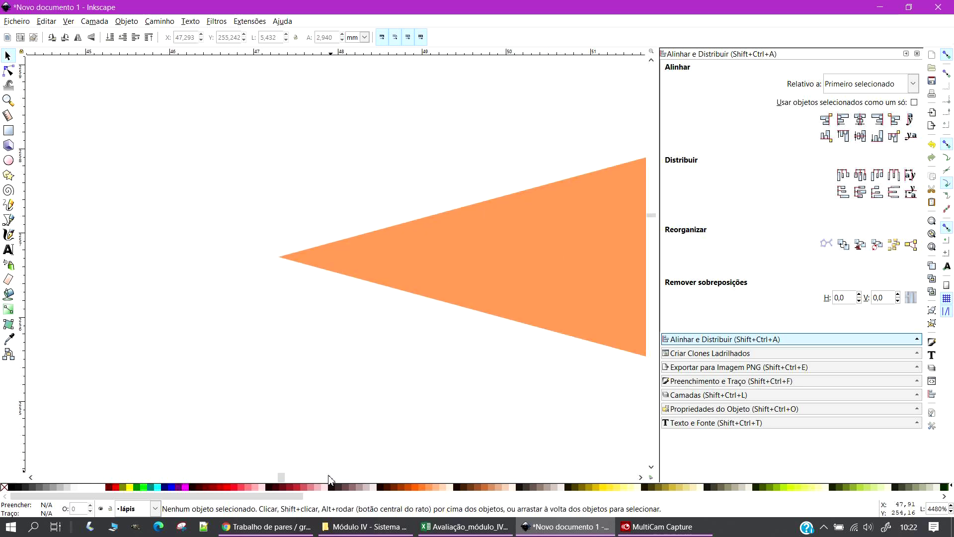
left_click(8, 177)
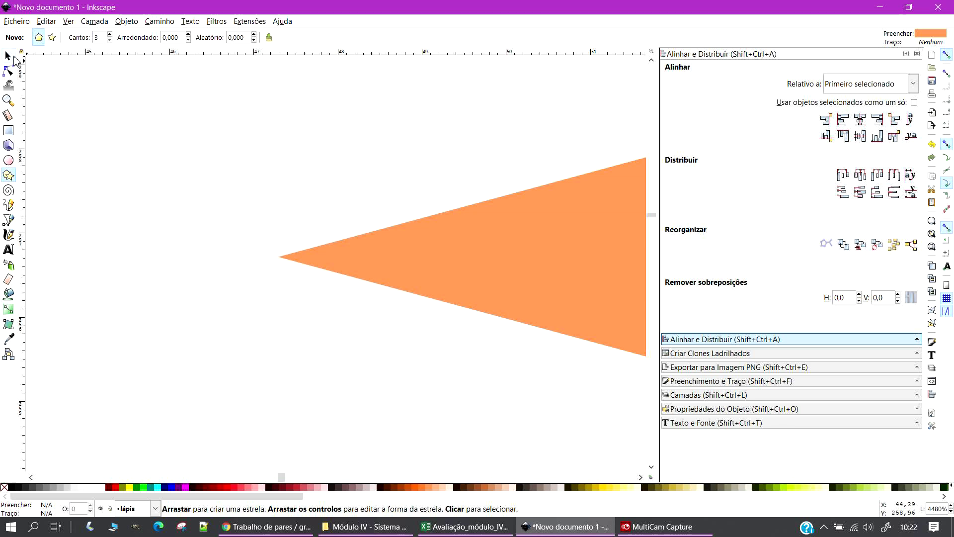
left_click(14, 58)
left_click(478, 247)
left_click_drag(476, 244, 297, 308)
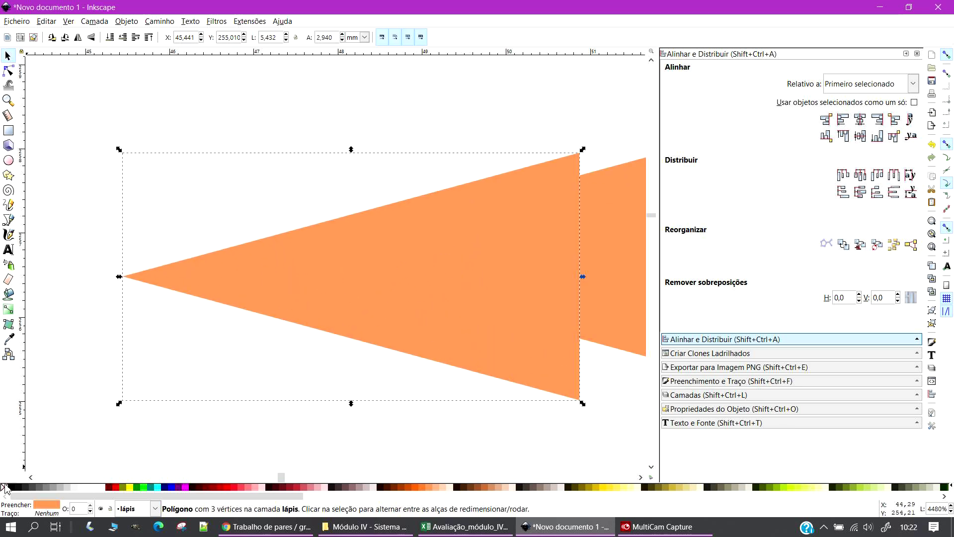
left_click(28, 487)
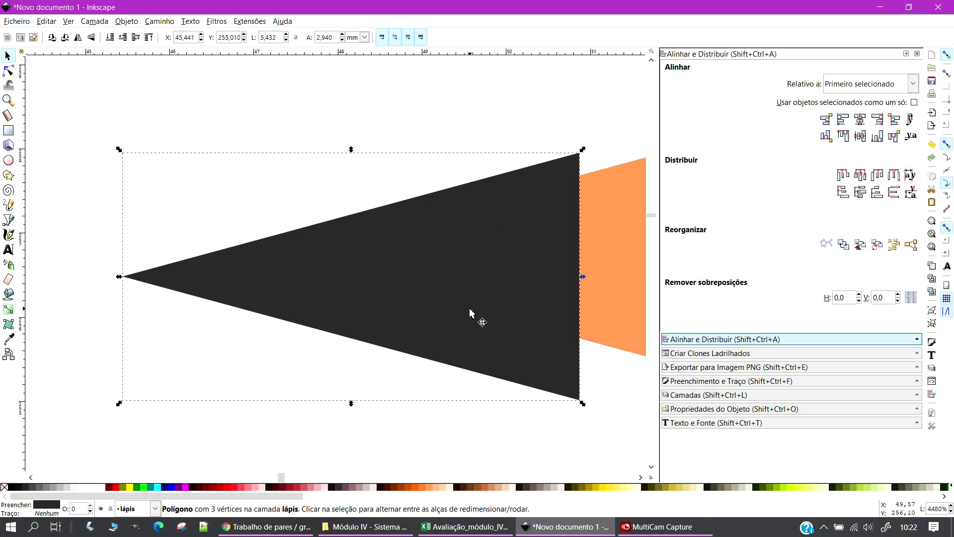
Move the dark grey triangle clear of the pencil to about X 44.2 mm, Y 252.5 mm, below the light orange tip
left_click(509, 419)
left_click_drag(404, 291, 353, 243)
scroll(350, 275, "down", 2)
left_click_drag(318, 271, 291, 398)
scroll(301, 388, "down", 3)
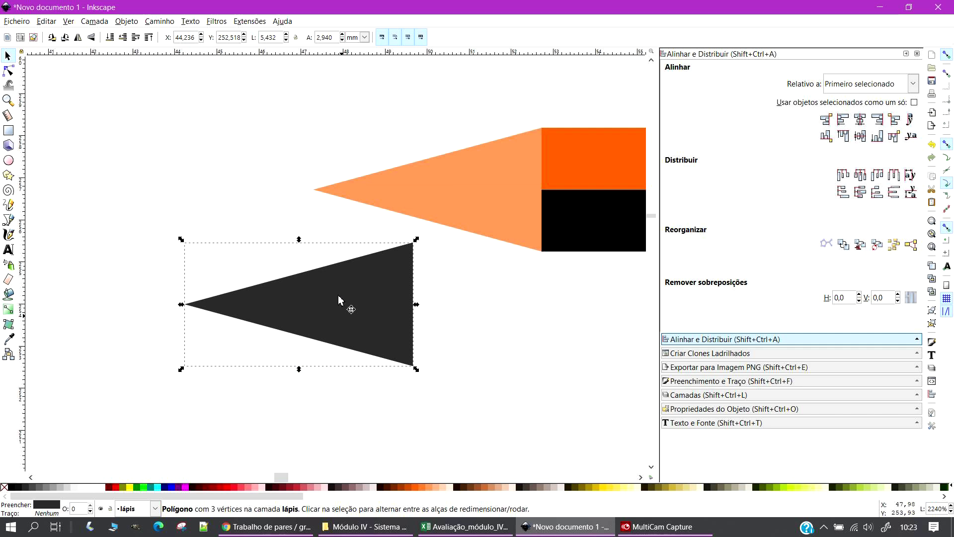
Draw a red rectangle about 3.8 × 4.5 mm over the dark grey triangle, leaving only its pointed left end uncovered
left_click(9, 131)
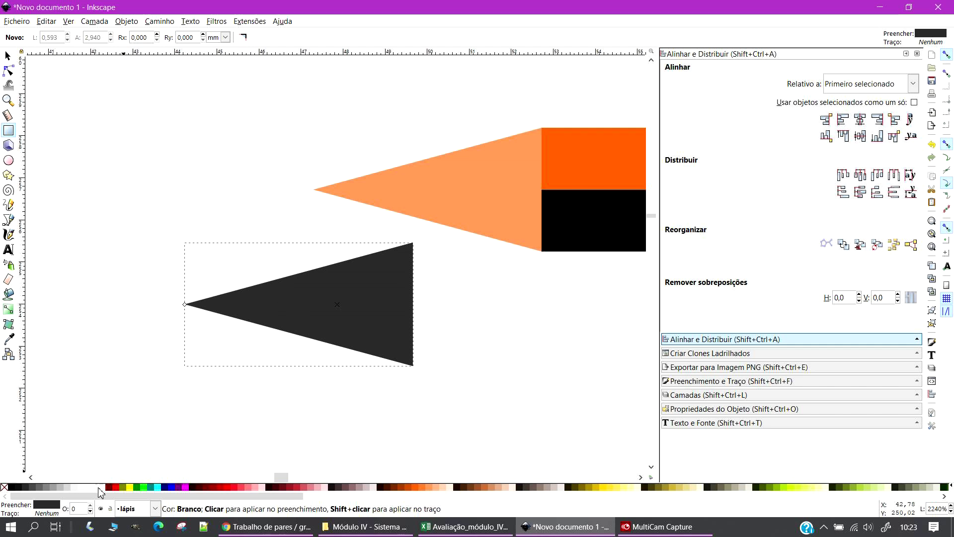
left_click(115, 487)
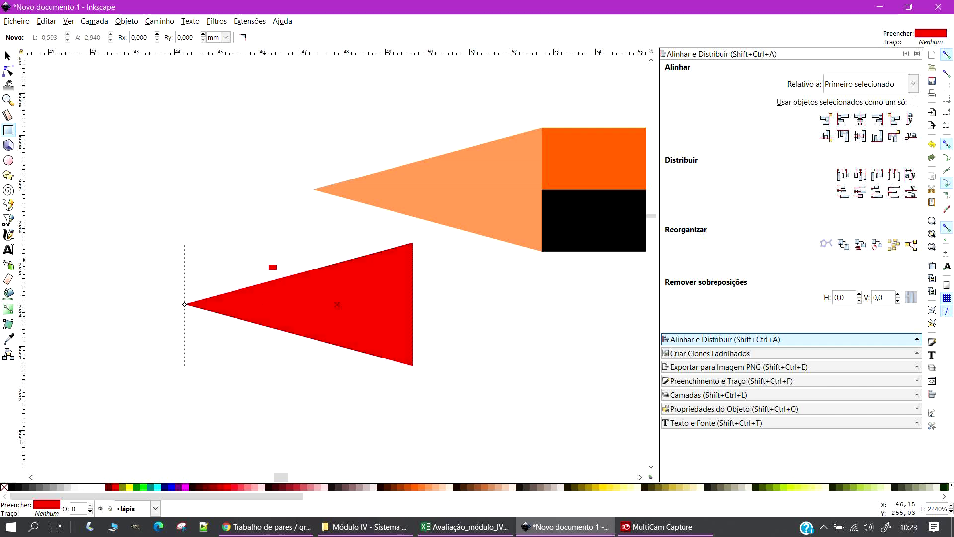
key("ctrl+z")
left_click_drag(266, 225, 425, 416)
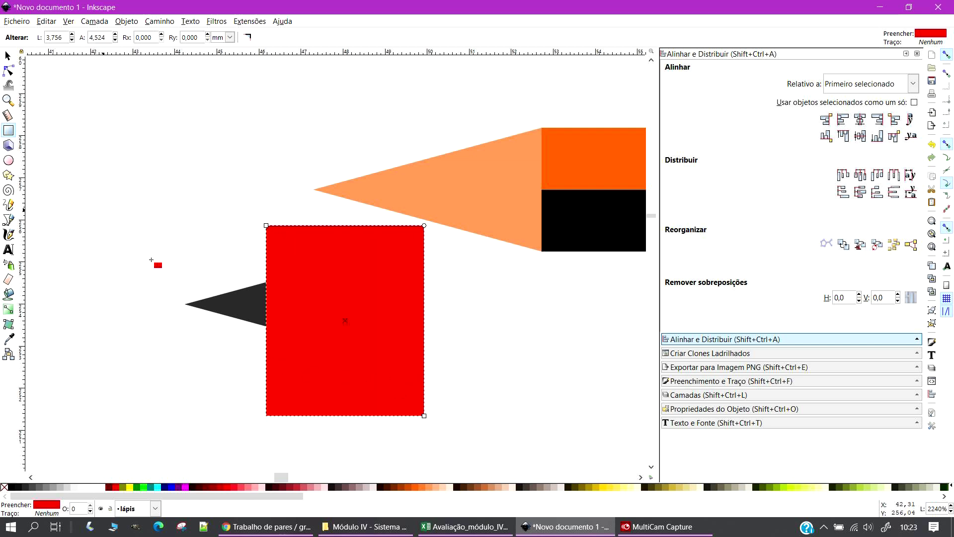
Try to apply the Division path operation with only the dark grey triangle selected
left_click(239, 315)
left_click(158, 22)
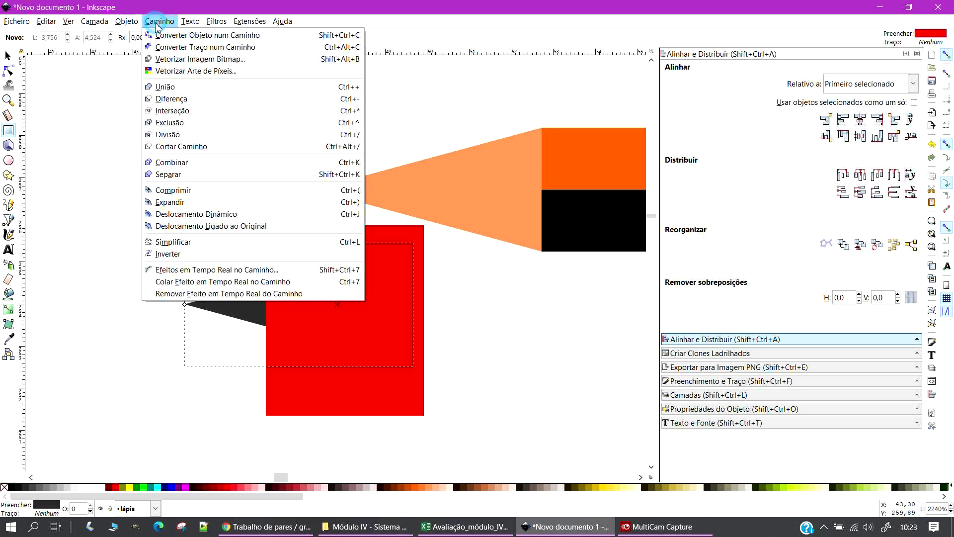
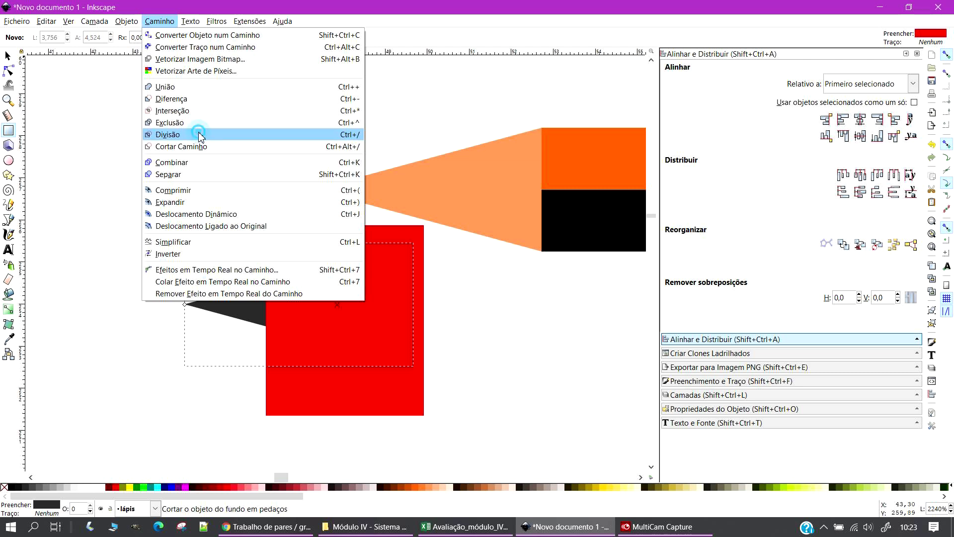
left_click(204, 133)
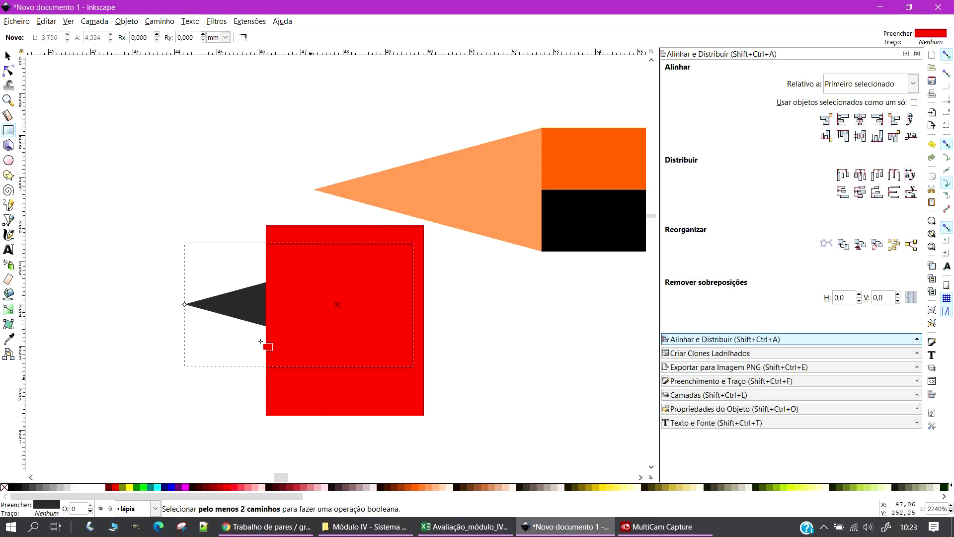
Try merging the dark grey triangle and the red rectangle with Union, and undo the merge
left_click(8, 56)
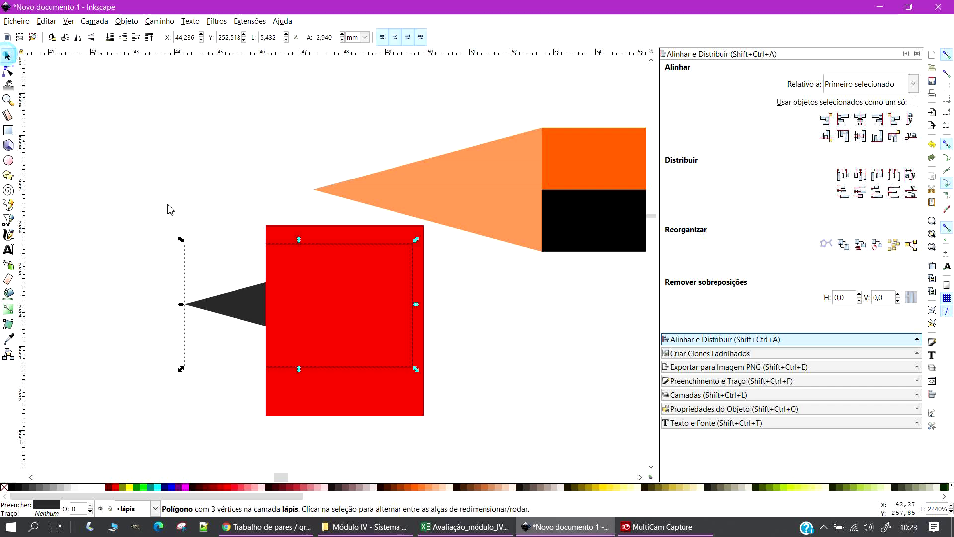
left_click(326, 234)
left_click(249, 304, "shift")
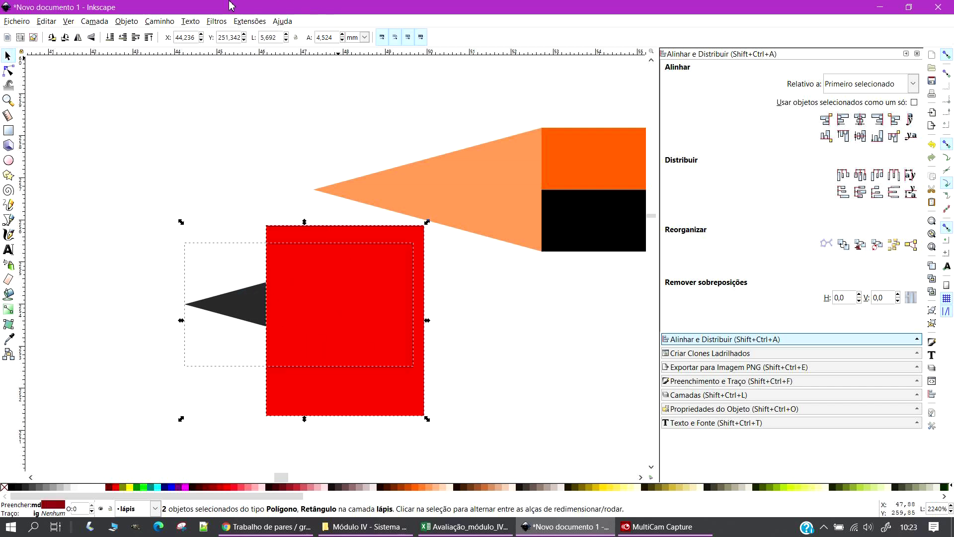
left_click(159, 21)
left_click(180, 85)
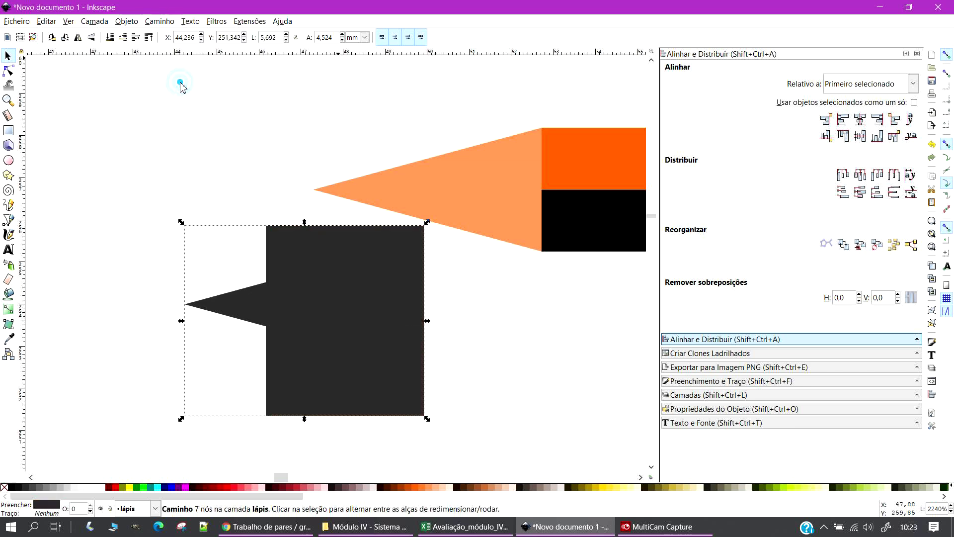
key("ctrl+z")
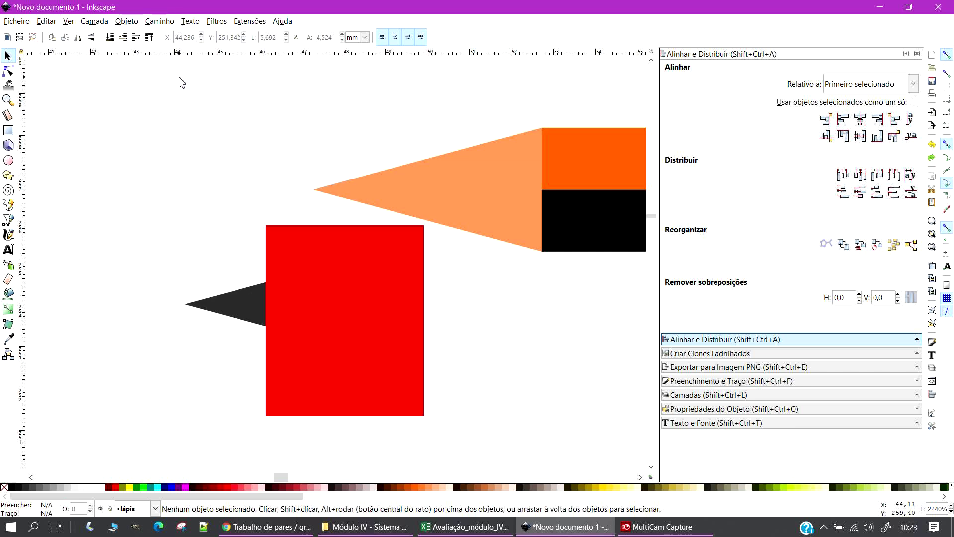
Subtract the red rectangle from the dark grey triangle with Difference, keeping only the small pointed end
left_click(174, 24)
left_click(191, 98)
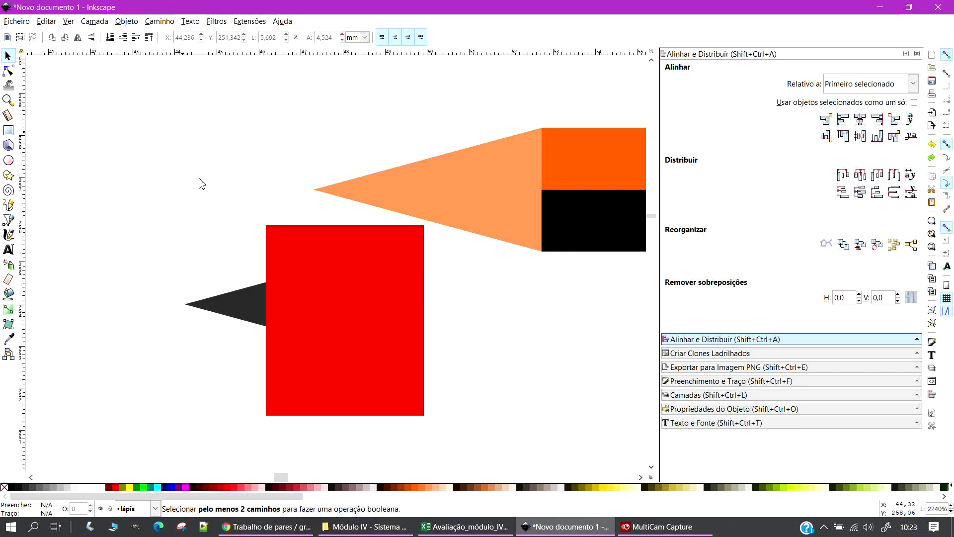
left_click(250, 315)
left_click(335, 387, "ctrl")
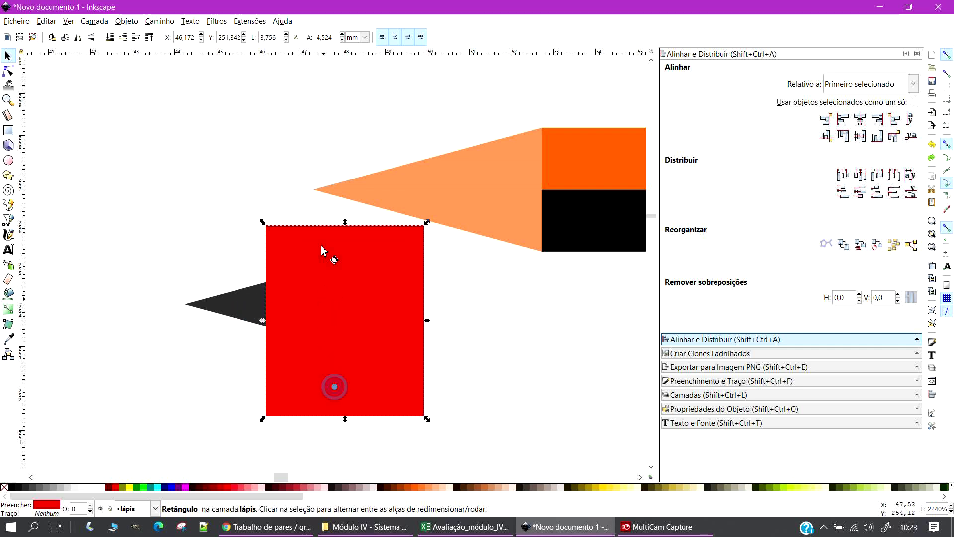
left_click(244, 304, "shift")
left_click(164, 21)
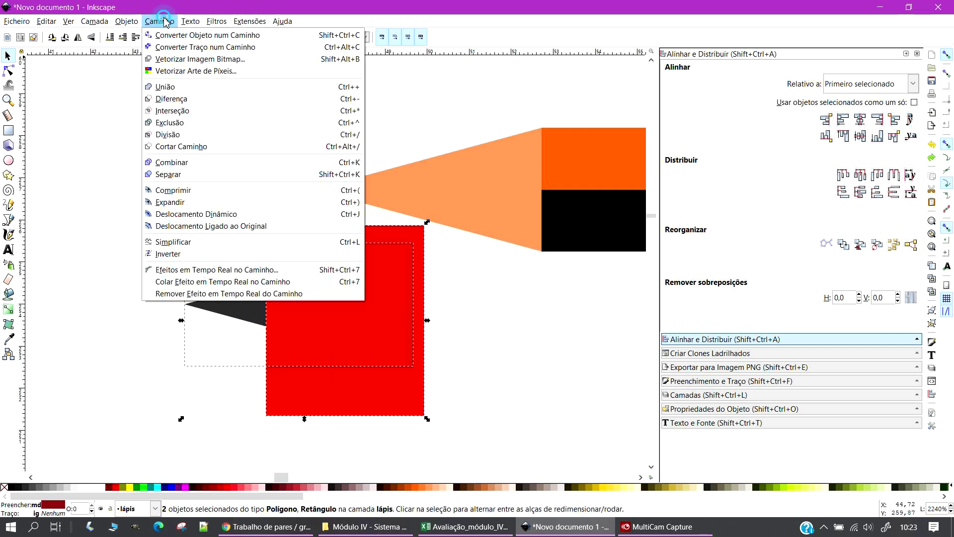
left_click(202, 100)
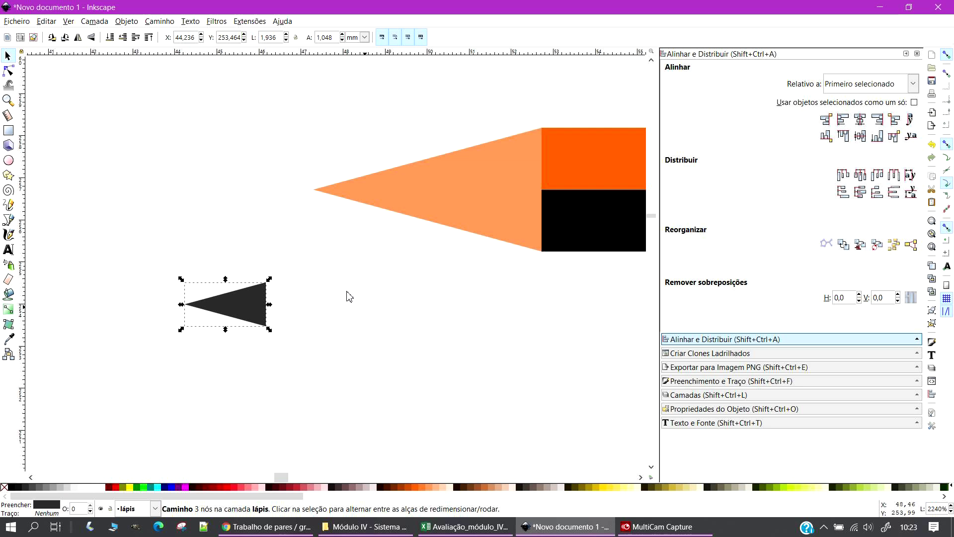
Move the small dark grey tip to X 47.293 mm, Y 256.188 mm, snapping its point to the light orange triangle's point
left_click(321, 319)
left_click_drag(244, 311, 375, 198)
left_click(383, 283)
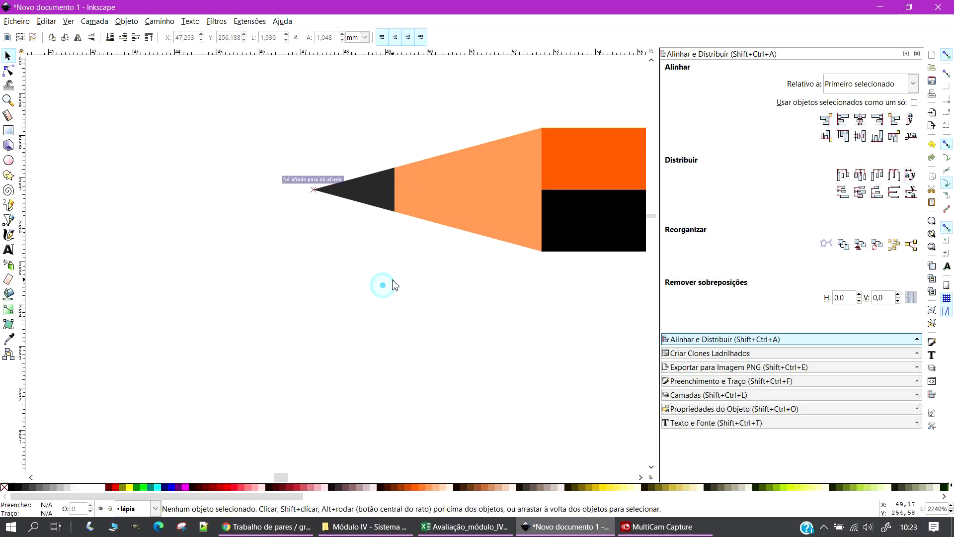
Group all seven parts of the pencil, from the dark tip to the eraser, into one object
scroll(488, 337, "down", 2)
scroll(489, 336, "down", 2)
scroll(516, 423, "down", 2)
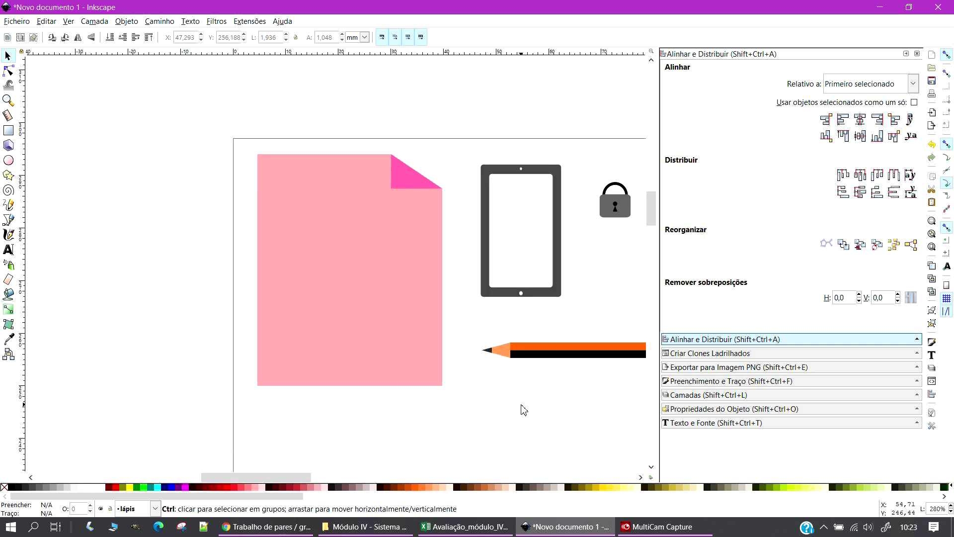
scroll(320, 476, "right", 3)
left_click_drag(327, 481, 326, 480)
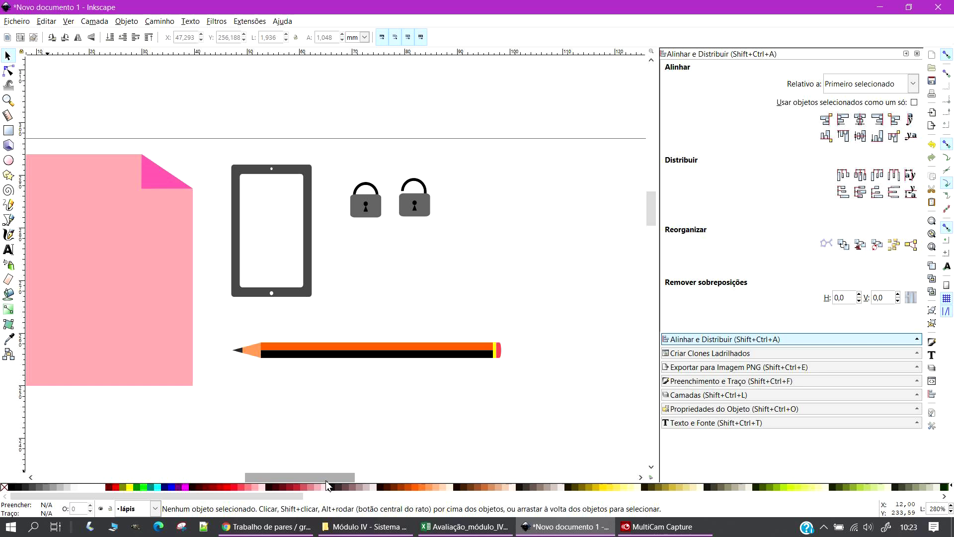
scroll(324, 424, "up", 3)
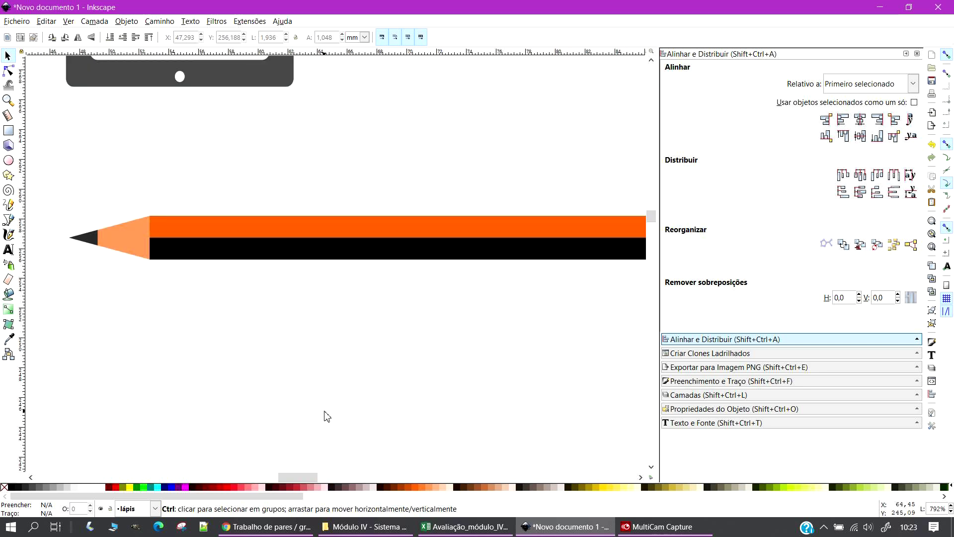
scroll(333, 417, "down", 3)
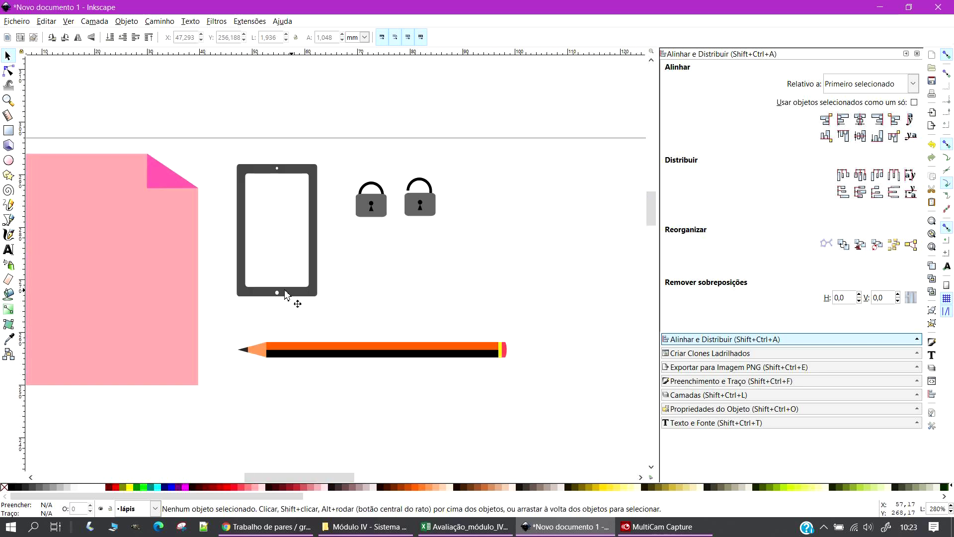
mouse_move(226, 329)
left_mouse_down()
mouse_move(575, 404)
mouse_move(578, 414)
left_mouse_up()
right_click(476, 356)
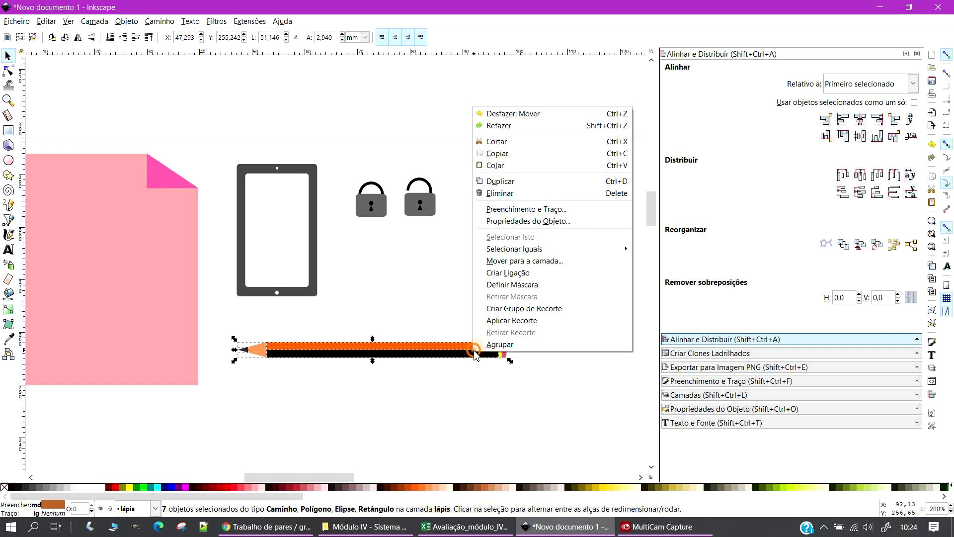
left_click(501, 343)
left_click(545, 386)
Lower the lápis layer beneath the cadeado layer and move the pencil under the padlocks, to X 68.271 mm, Y 274.803 mm
left_click(715, 394)
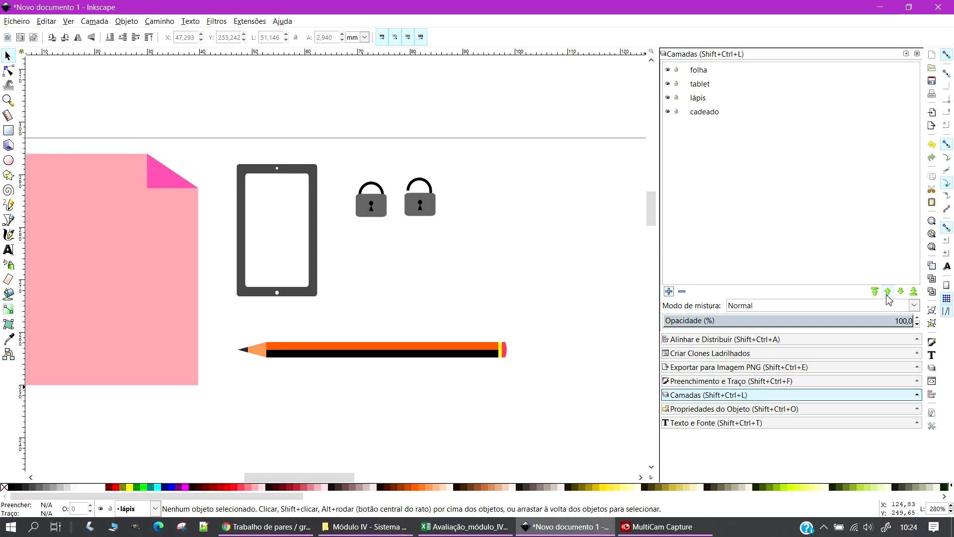
left_click(901, 292)
mouse_move(379, 341)
left_mouse_down()
mouse_move(443, 298)
mouse_move(475, 247)
mouse_move(487, 247)
left_mouse_up()
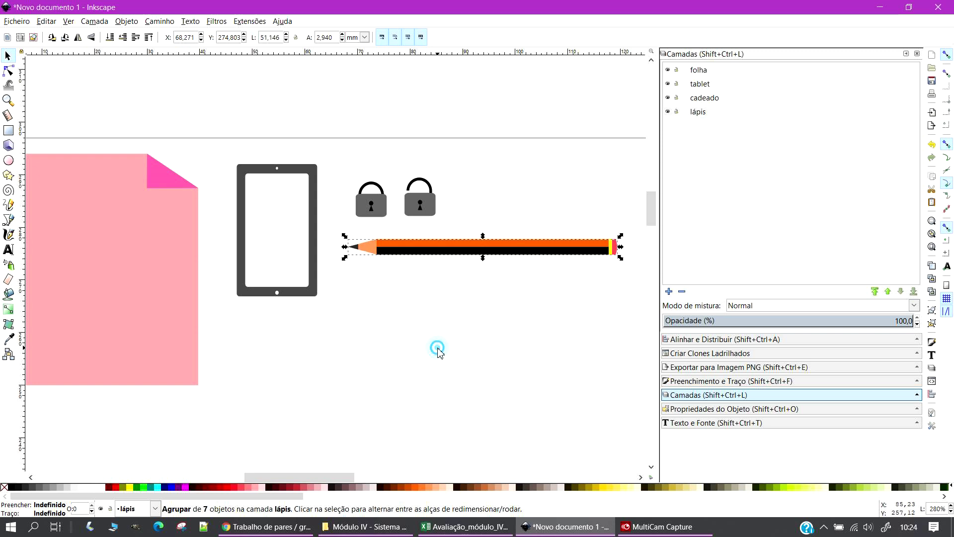
left_click(436, 348)
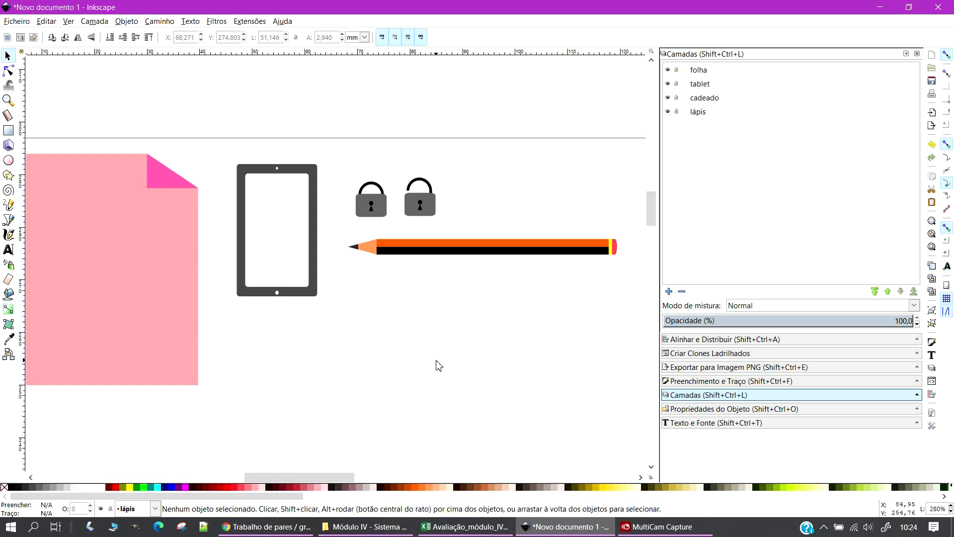
Add a new layer named texto, positioned below the current lápis layer
left_click(669, 292)
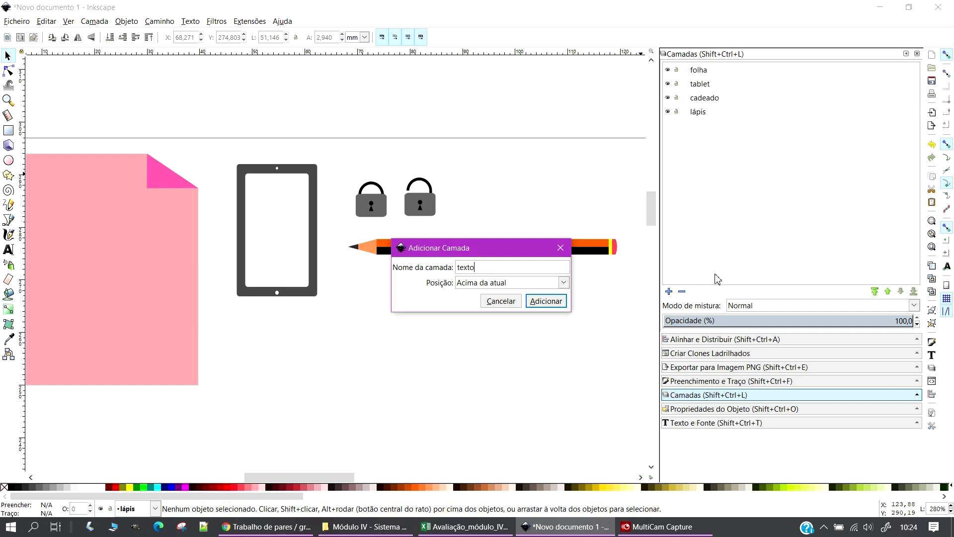
left_click(487, 284)
left_click(485, 309)
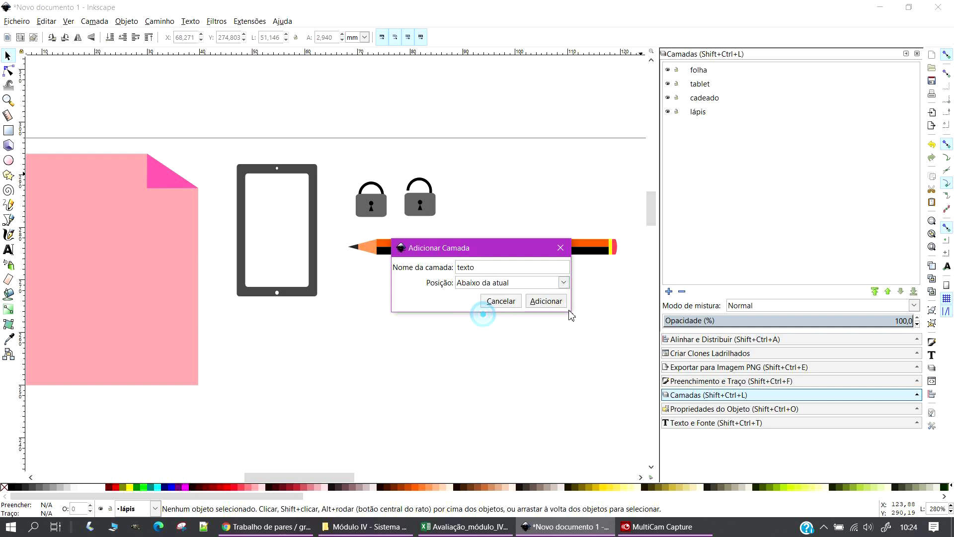
left_click(532, 300)
left_click(412, 338)
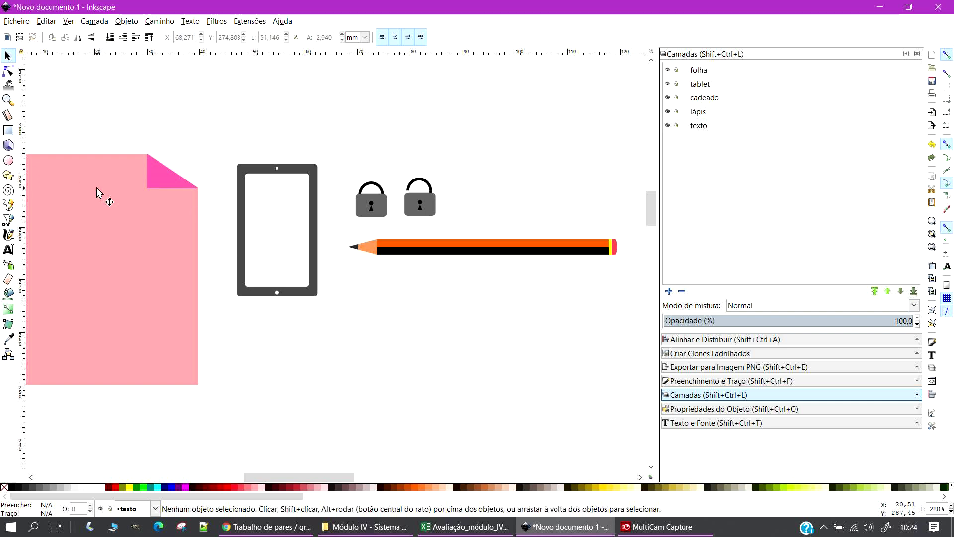
Write the title "APLICAÇÕES INFORMÁTICAS" as a text object in the empty area below the icons
left_click(10, 251)
left_click(315, 373)
type("APL")
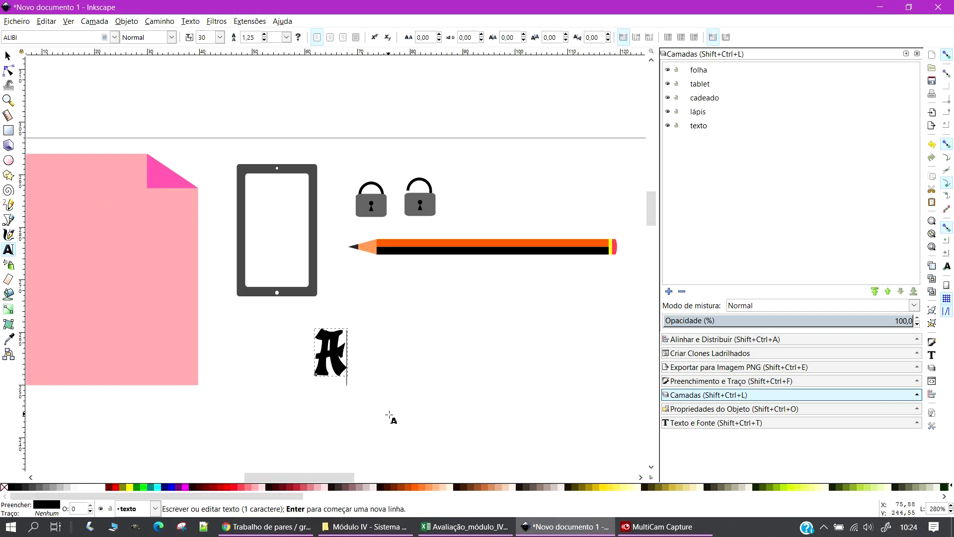
type("ICAÇÕ")
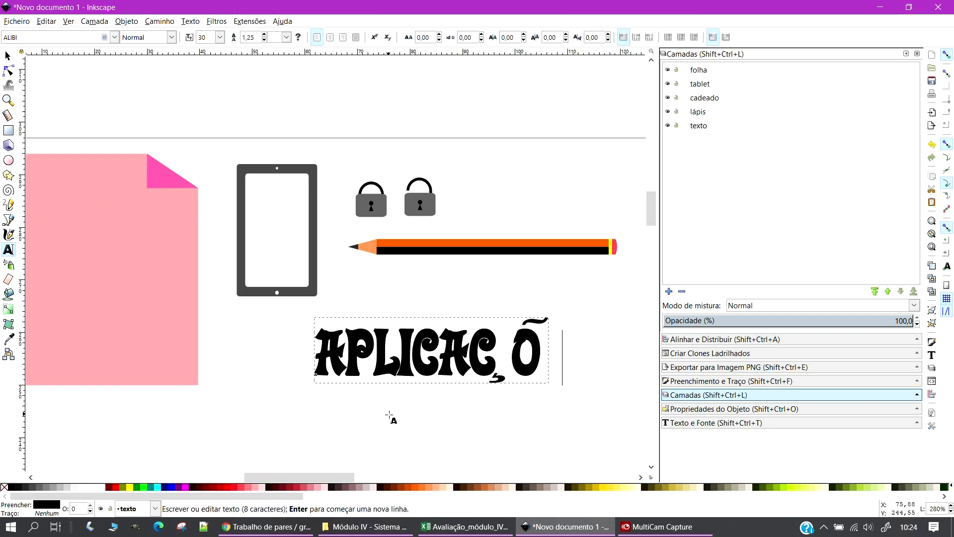
type("ES INFOR")
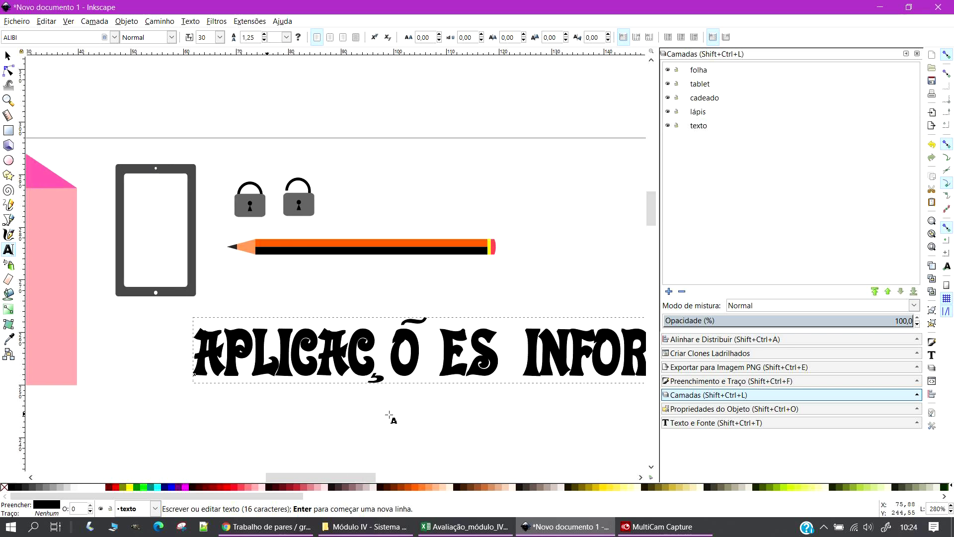
type("MÁTICAS")
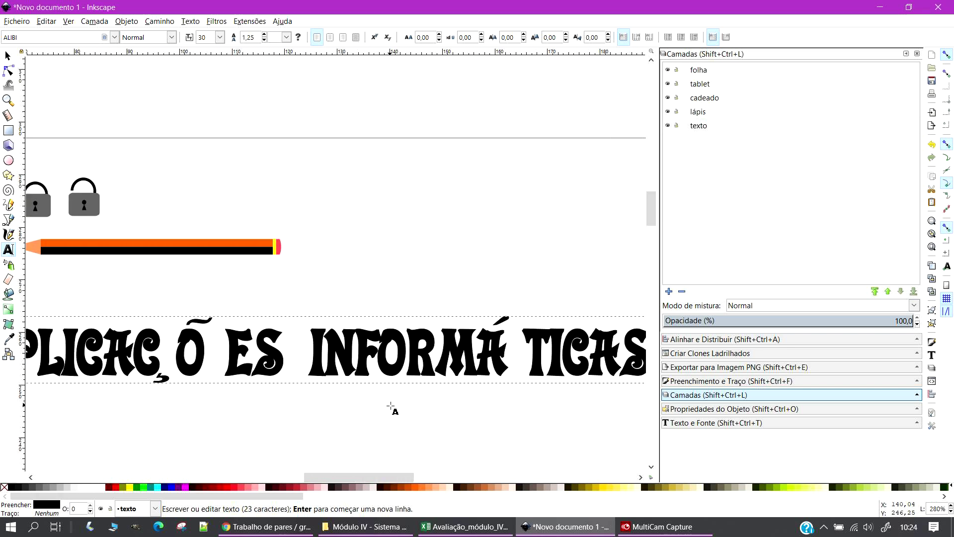
Select the whole title text and set its font to CASMIRA
scroll(391, 406, "down", 2, "ctrl")
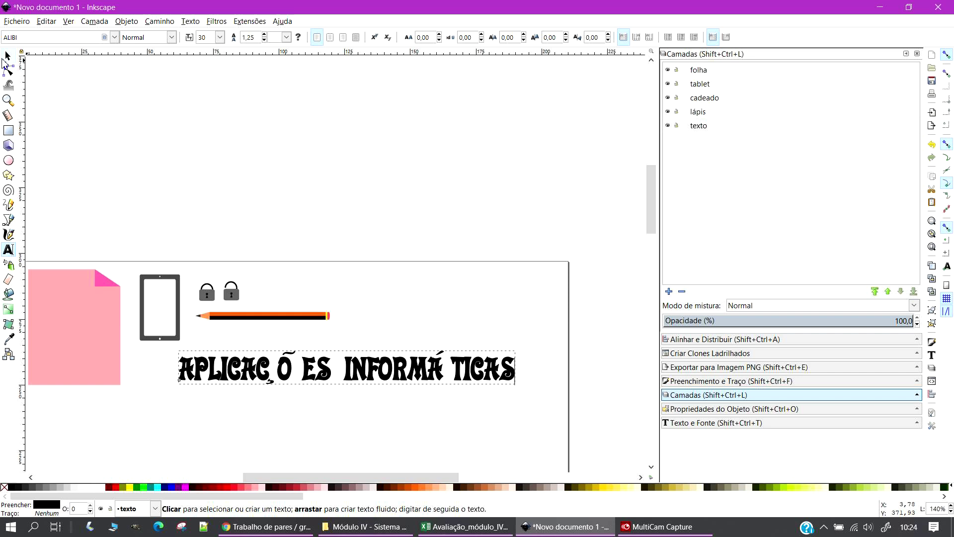
left_click(7, 57)
triple_click(218, 370)
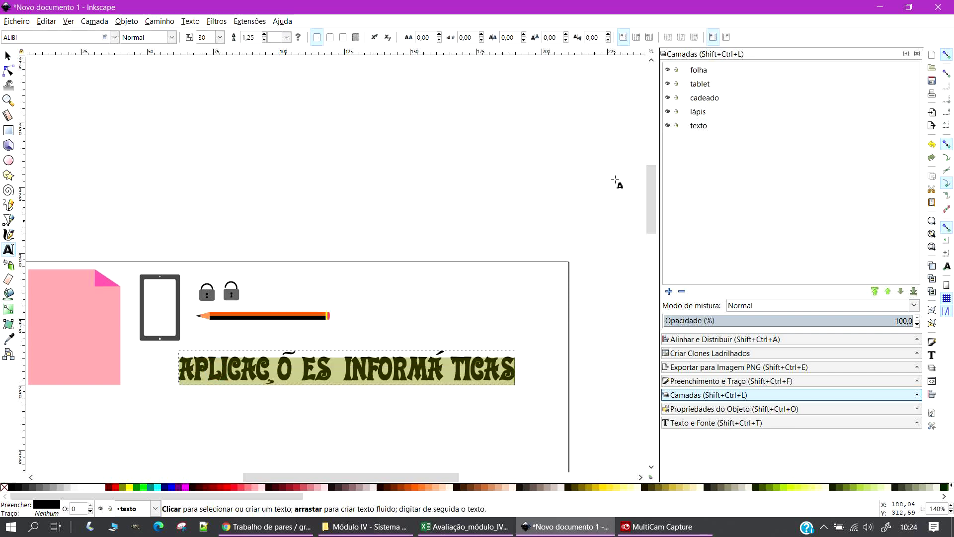
left_click(115, 37)
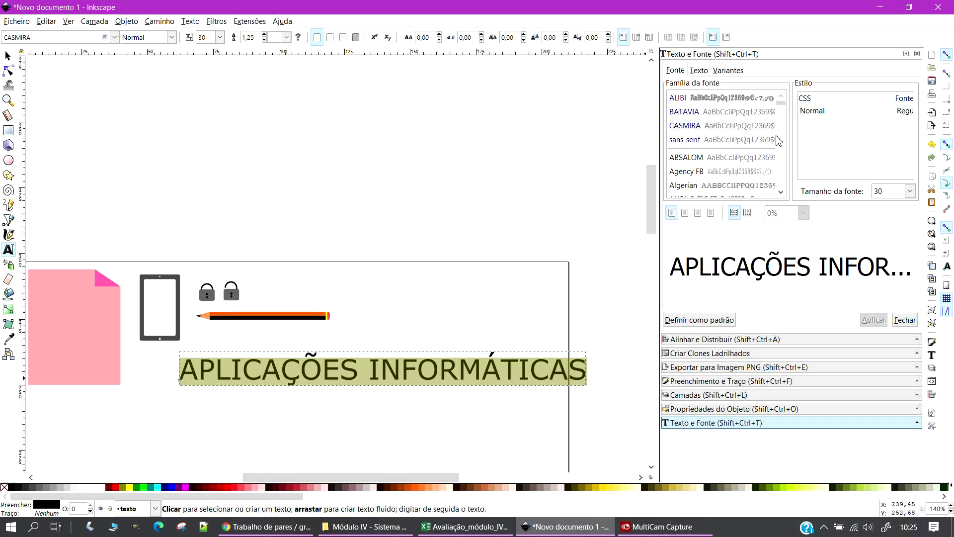
left_click(694, 126)
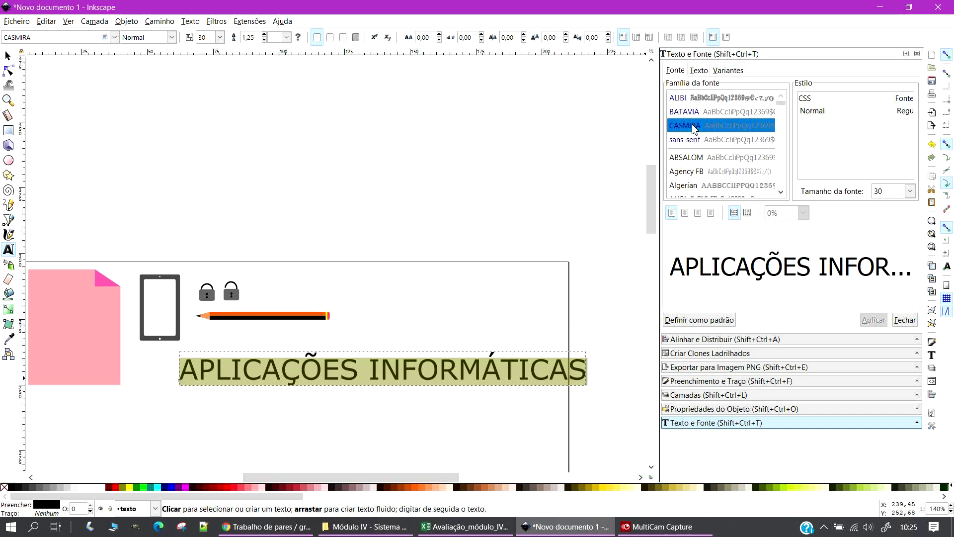
Preview other font families for the title and apply Bauhaus 93 at size 30
left_click(725, 145)
left_click(706, 157)
left_click(780, 193)
left_click(736, 168)
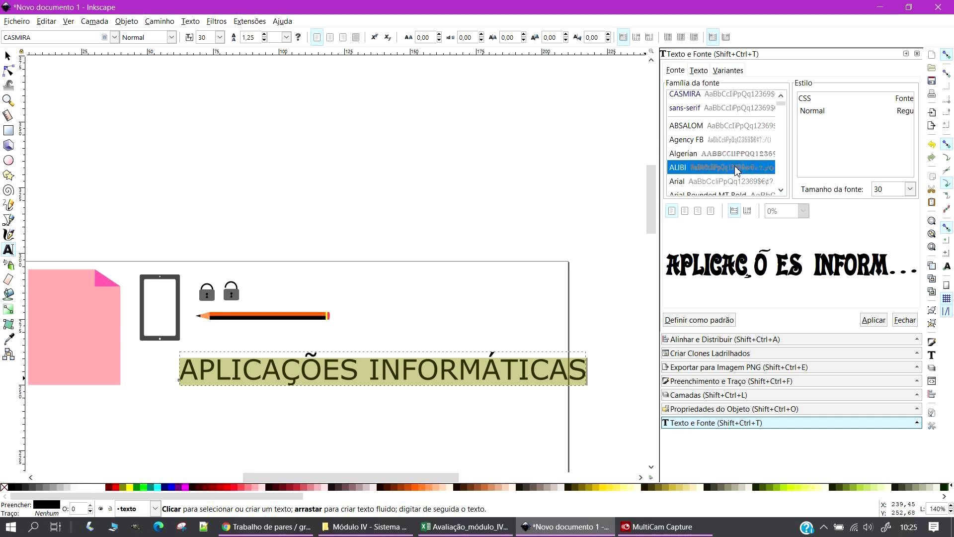
left_click(726, 181)
left_click(780, 194)
left_click(781, 194)
left_click(733, 167)
left_click(744, 174)
key("Down")
key("Down")
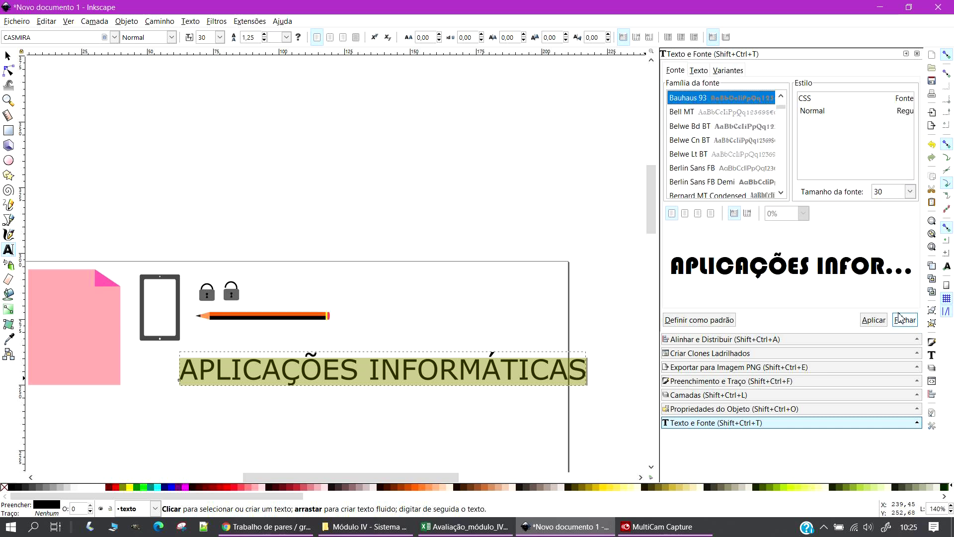
left_click(874, 319)
left_click(8, 55)
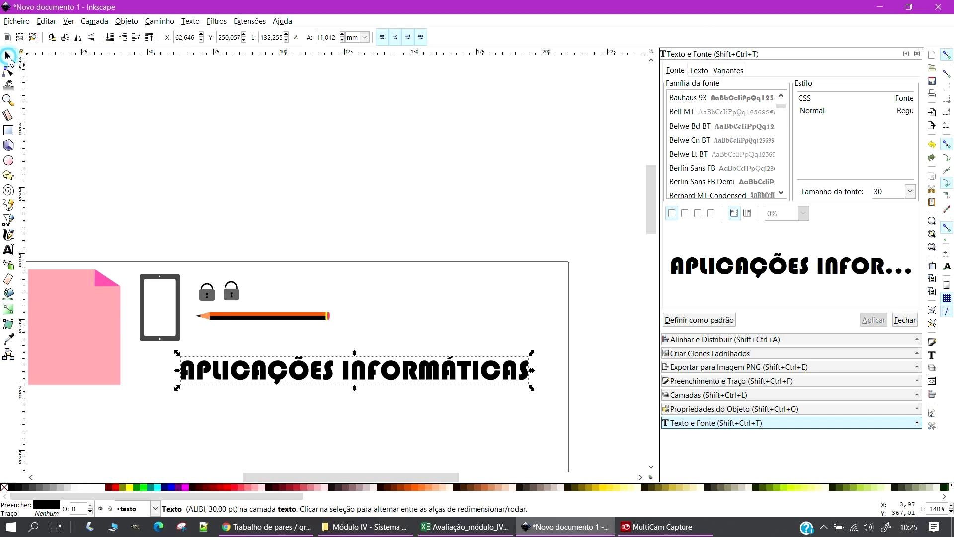
left_click(311, 394)
Move the title to X 35.621 mm, Y 218.685 mm and stretch it to about 167.4 by 20.7 mm
scroll(288, 368, "down", 2)
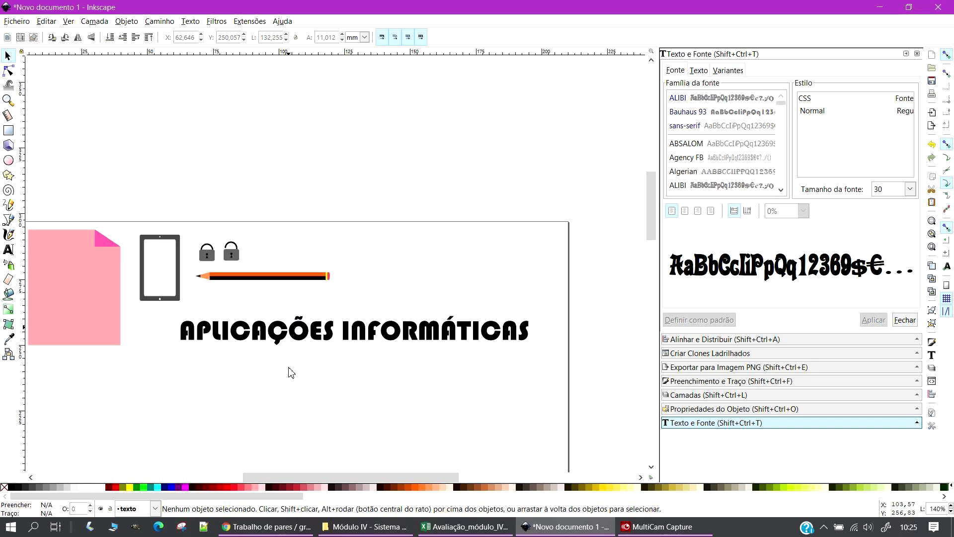
left_click(294, 297)
left_click_drag(285, 289, 247, 376)
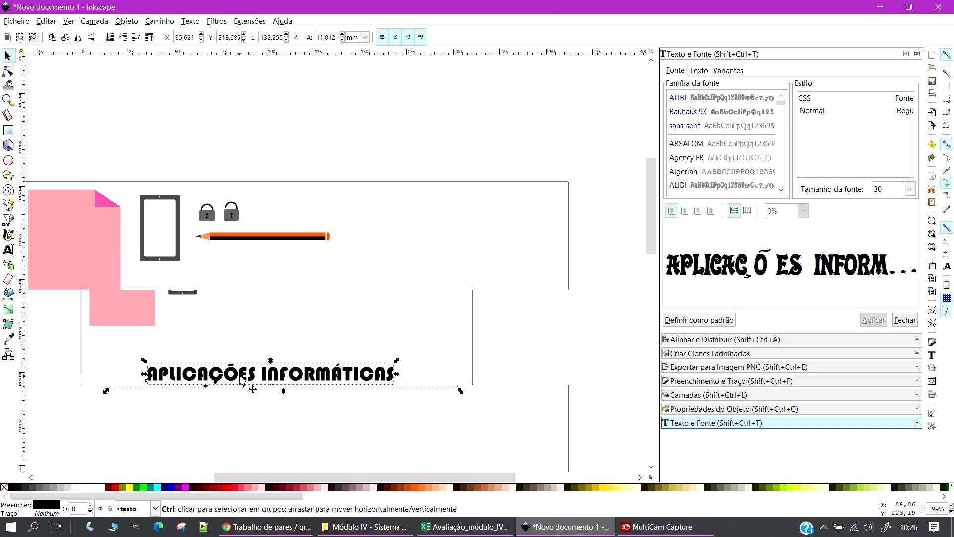
left_click_drag(455, 360, 548, 337)
Shift the title to X 8.626 mm near the page's left edge and enlarge it to about 193.6 by 31.9 mm
scroll(378, 388, "down", 3)
scroll(334, 372, "down", 1)
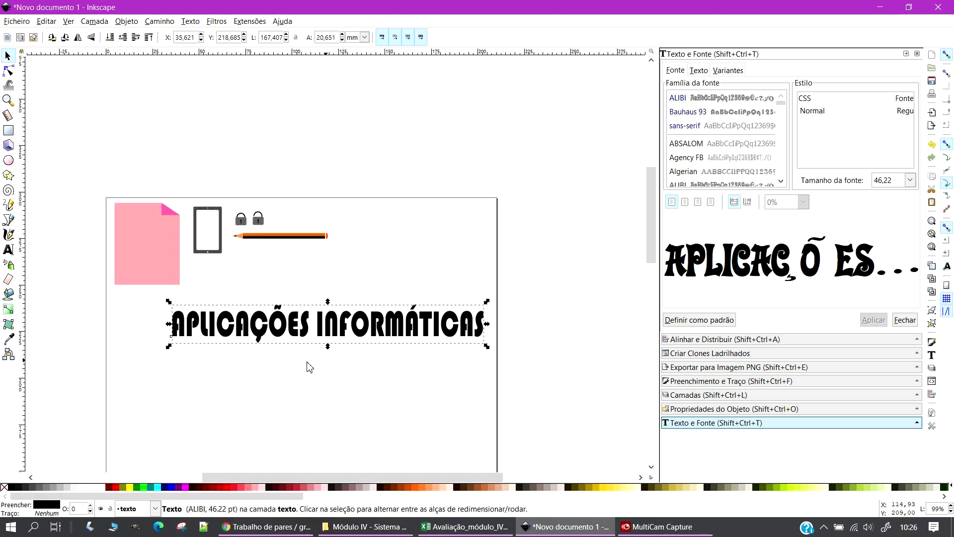
left_click_drag(280, 330, 231, 326)
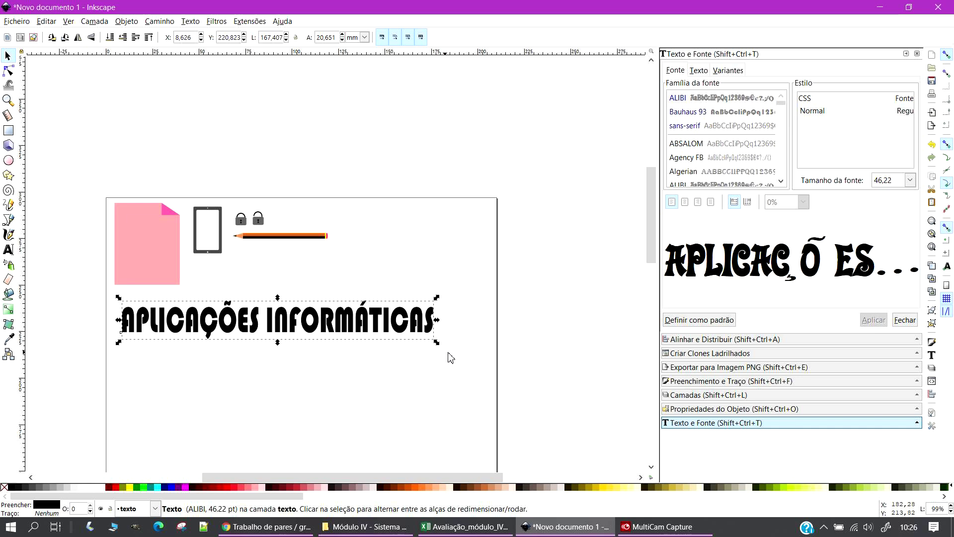
left_click_drag(436, 343, 485, 366)
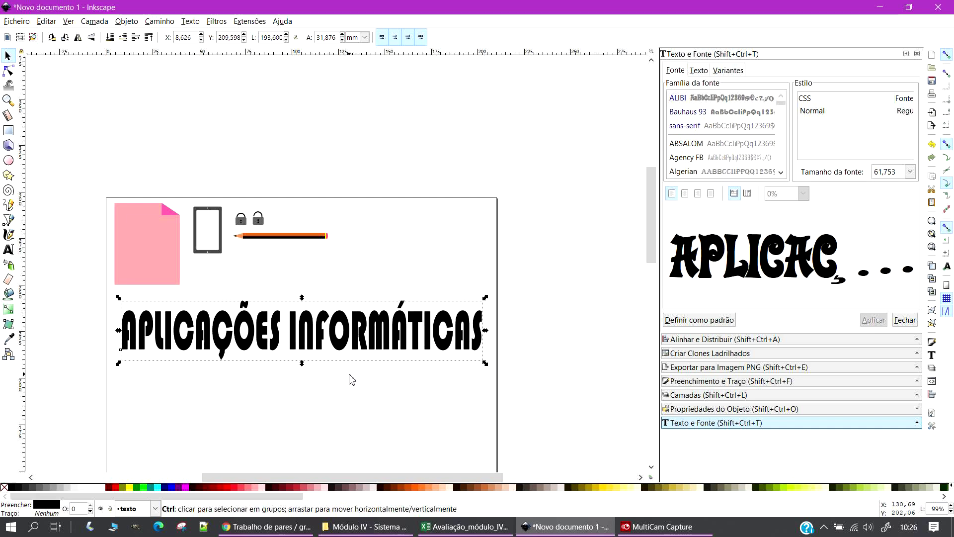
scroll(351, 379, "up", 1)
scroll(391, 431, "down", 1)
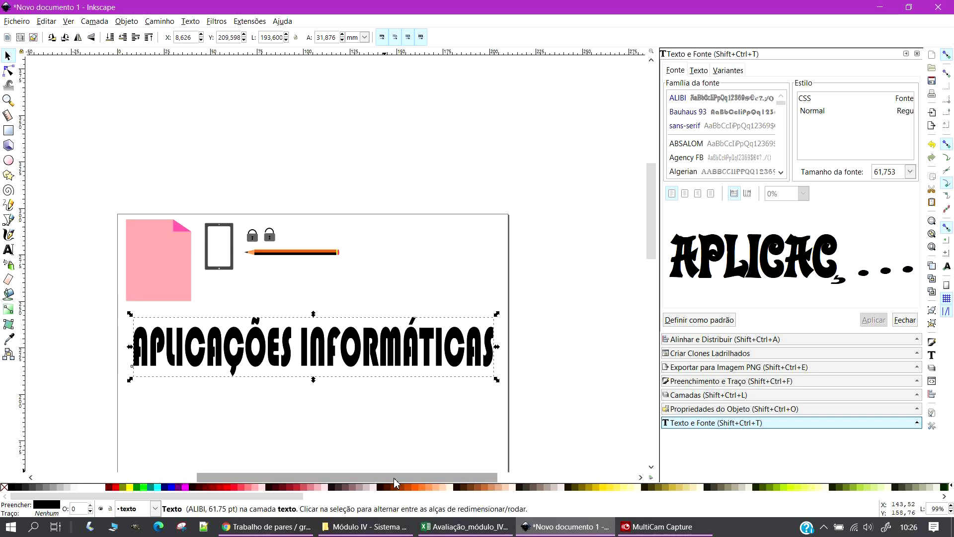
left_click_drag(395, 478, 382, 472)
left_click(377, 272)
left_click(299, 350)
scroll(300, 350, "down", 2)
key("ctrl+c")
key("ctrl+v")
left_click_drag(360, 282, 343, 295)
key("Delete")
Duplicate the title and move the duplicate straight down to Y 178.906 mm, directly beneath the original
left_click(354, 240)
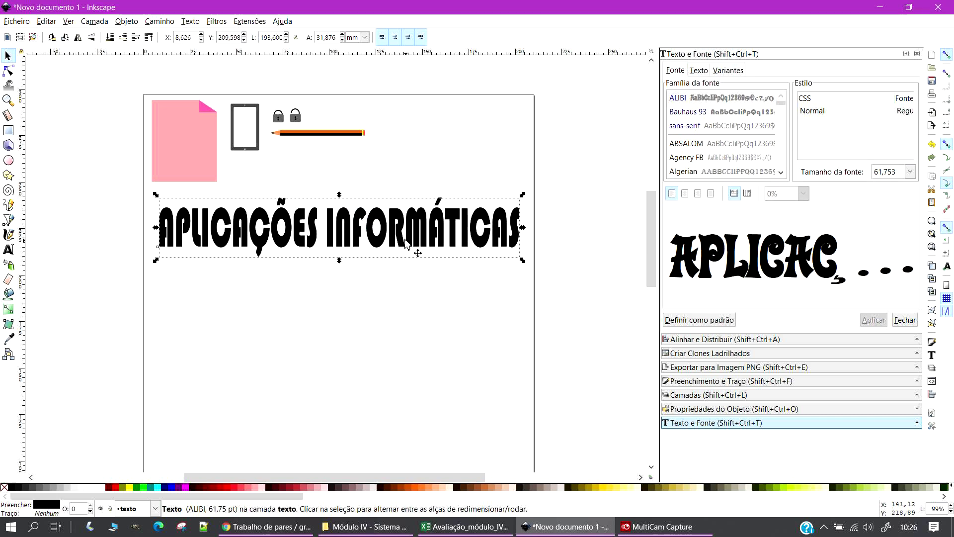
key("ctrl+d")
key("Down")
key("Down")
key("Down")
key("Down")
key("Down")
key("Down")
key("Down")
key("Down")
key("Down")
key("Down")
key("Down")
key("Down")
key("Down")
key("Down")
key("Down")
key("Down")
key("Down")
key("Down")
key("Down")
key("Down")
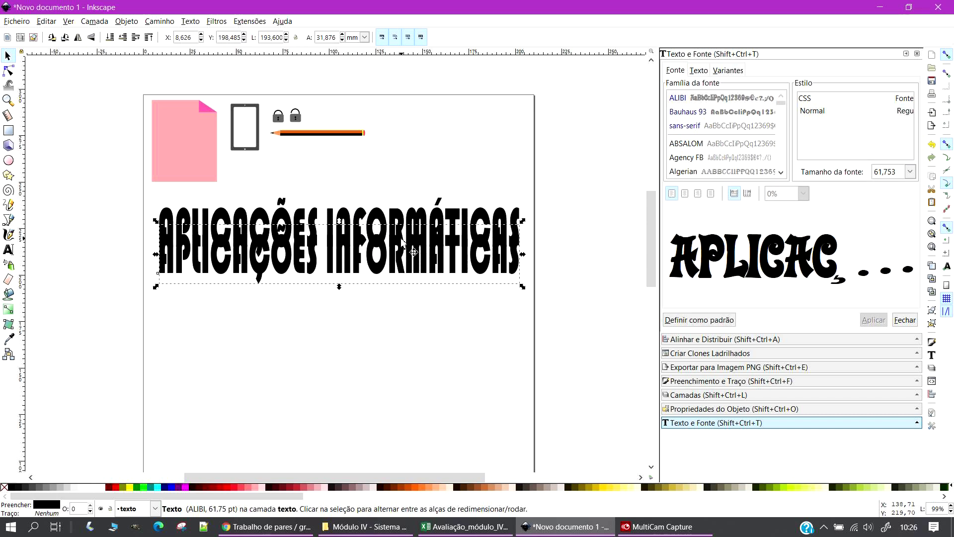
key("Down")
key("Down")
key("Down")
key("Down")
key("Down")
key("Down")
key("Down")
key("Down")
key("Down")
key("Down")
key("Down")
key("Down")
key("Down")
key("Down")
key("Down")
key("Down")
key("Down")
key("Down")
key("Down")
key("Down")
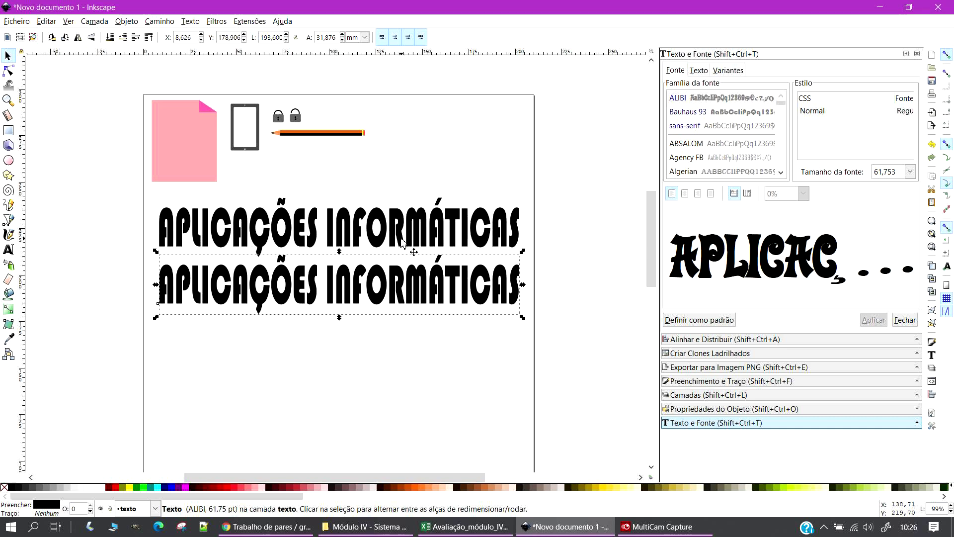
Move the lower copy of the title down to Y 169.91 mm, leaving a gap beneath the original
key("Down")
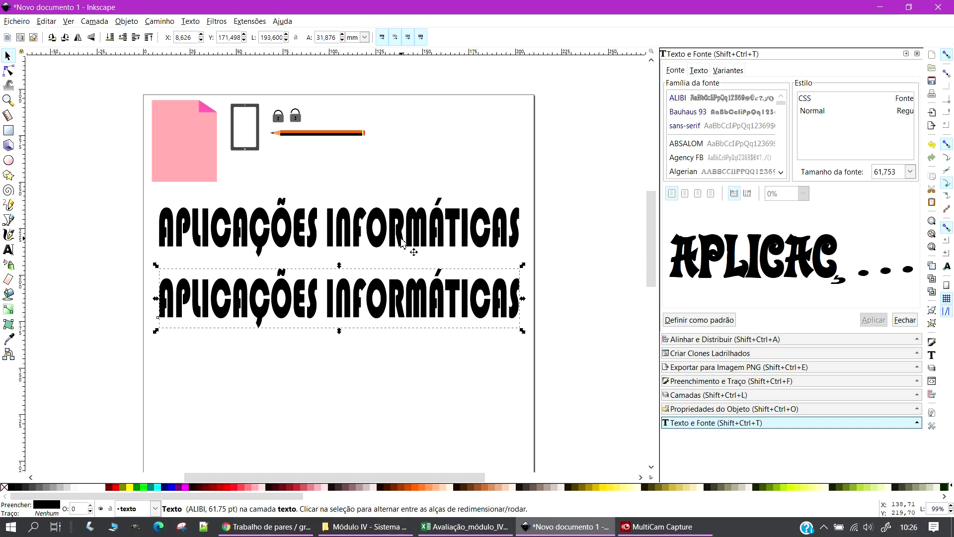
left_click(586, 208)
left_click(213, 214)
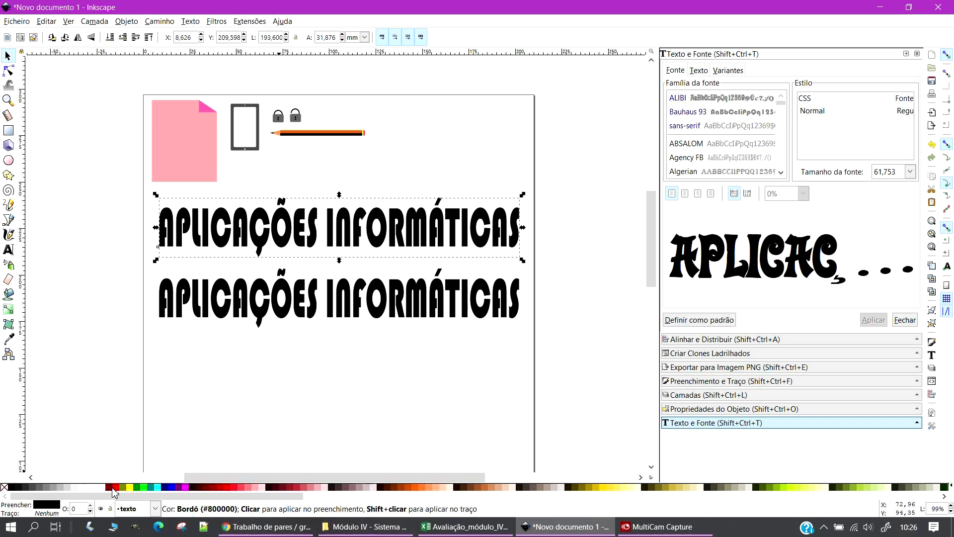
left_click(299, 396)
left_click(343, 313)
key("Down")
key("Down")
key("Down")
left_click(577, 281)
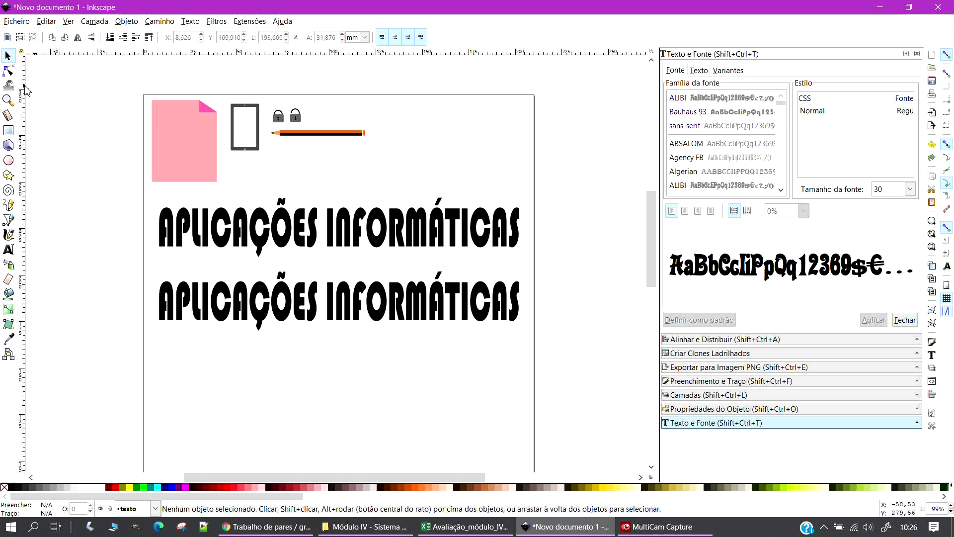
Draw a red rectangle about 202 by 15 mm over the bottom half of the lower title copy
left_click(9, 131)
left_click_drag(152, 303, 528, 329)
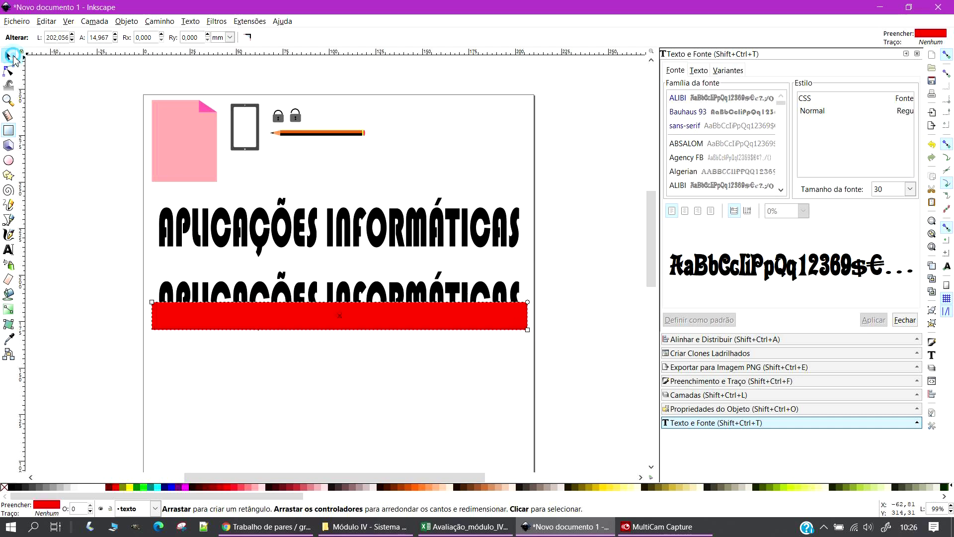
left_click(12, 56)
Try to subtract the red rectangle from the lower title copy with the Difference operation
left_click_drag(130, 260, 589, 396)
left_click(155, 21)
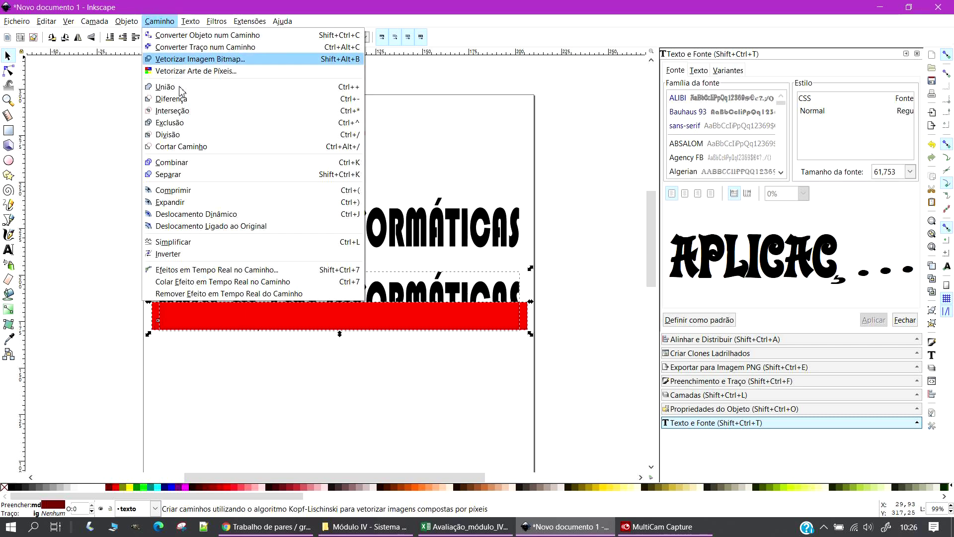
left_click(184, 98)
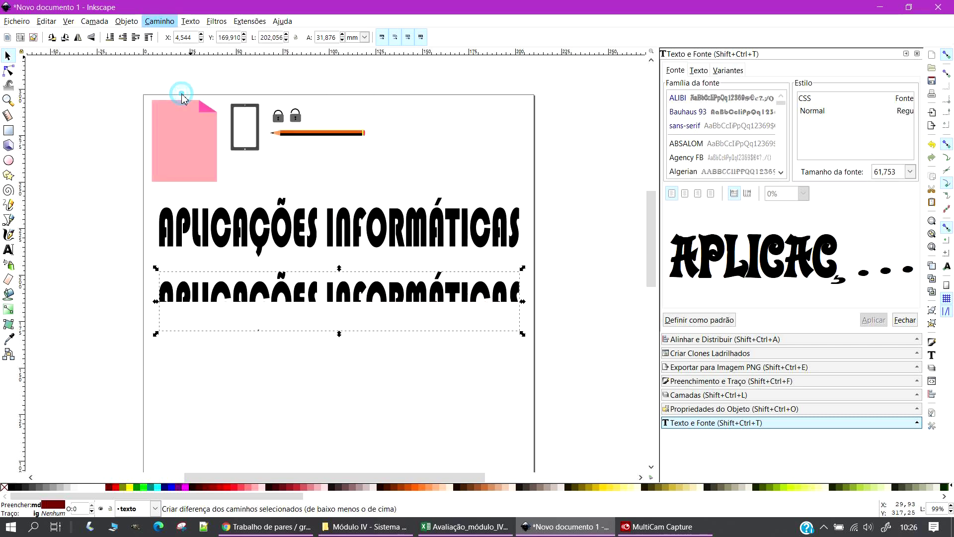
left_click(341, 368)
left_click(302, 294)
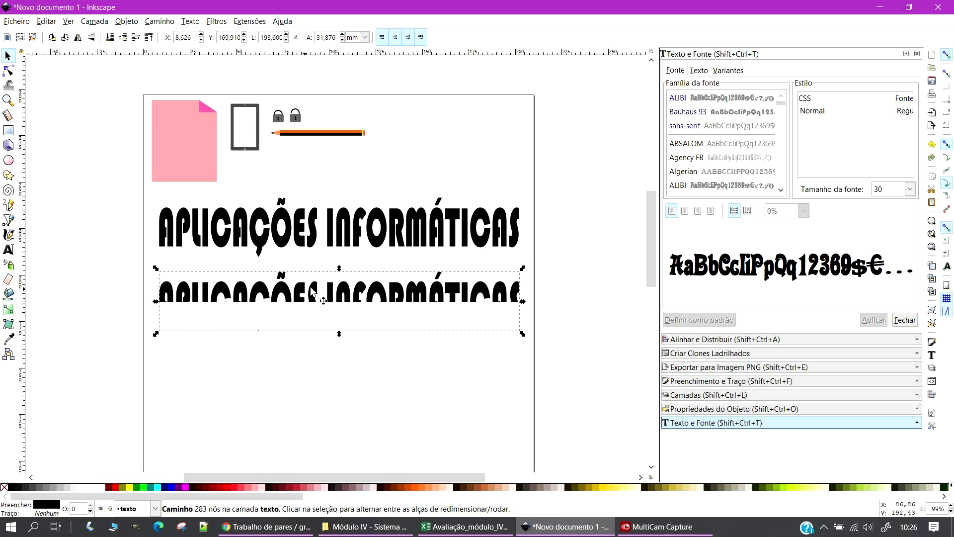
key("ctrl+z")
Duplicate the lower title copy together with its red rectangle and place the duplicate directly beneath the pair
left_click_drag(132, 257, 525, 392)
left_click(335, 406)
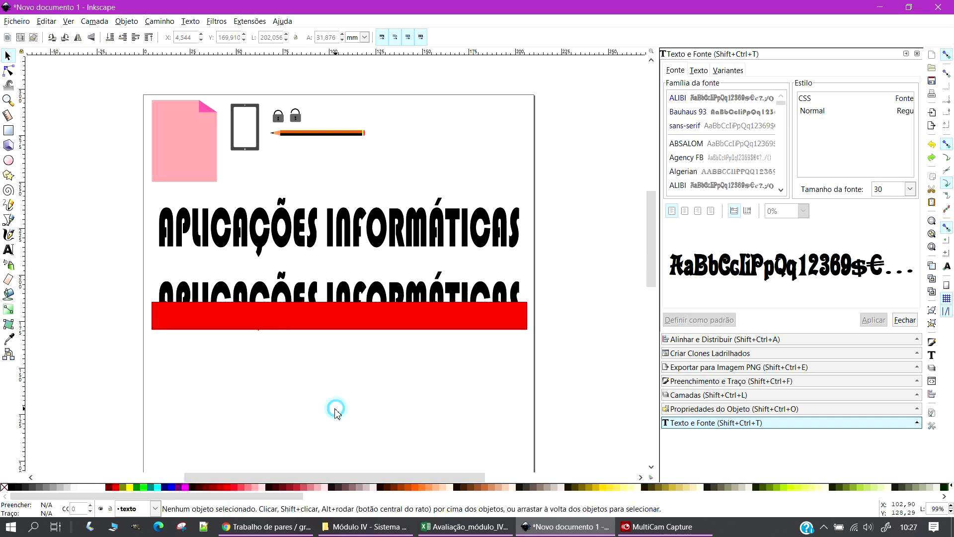
key("ctrl+v")
left_click_drag(387, 398, 380, 396)
Subtract the upper red rectangle from the middle title with Difference, keeping only the letters' top half
left_click_drag(141, 264, 549, 341)
left_click(160, 21)
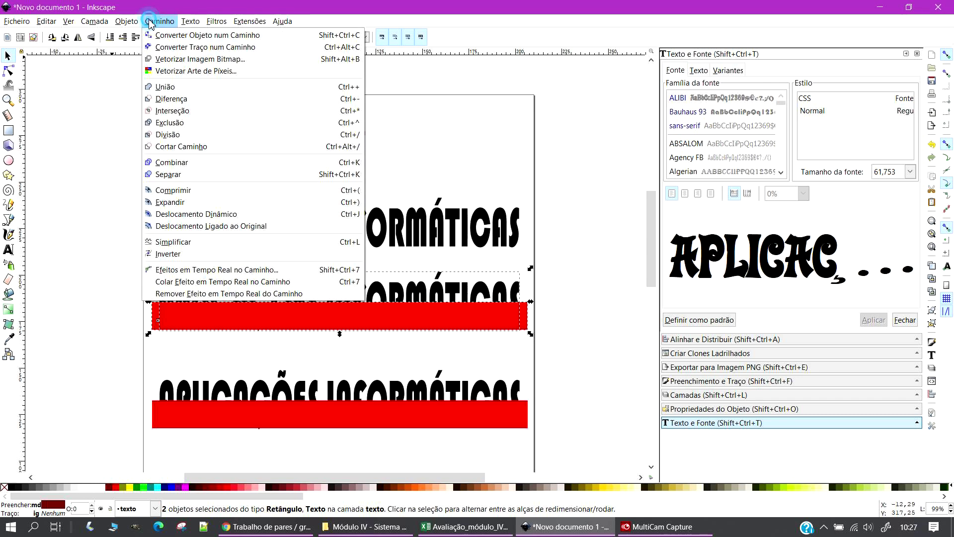
left_click(182, 97)
Resize the remaining red rectangle to about 20 mm high so it covers the top half of the lowest title
scroll(382, 292, "down", 3)
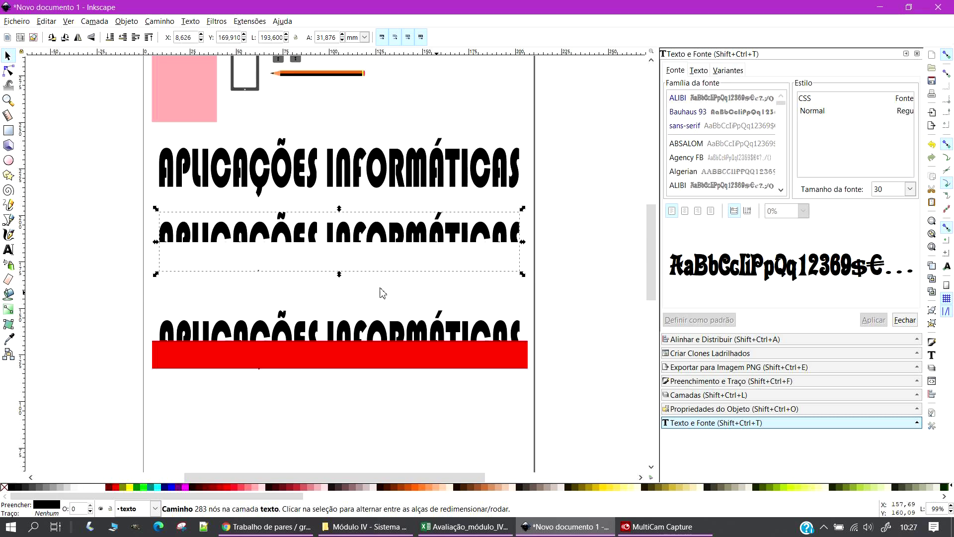
left_click_drag(135, 292, 574, 409)
left_click(389, 358)
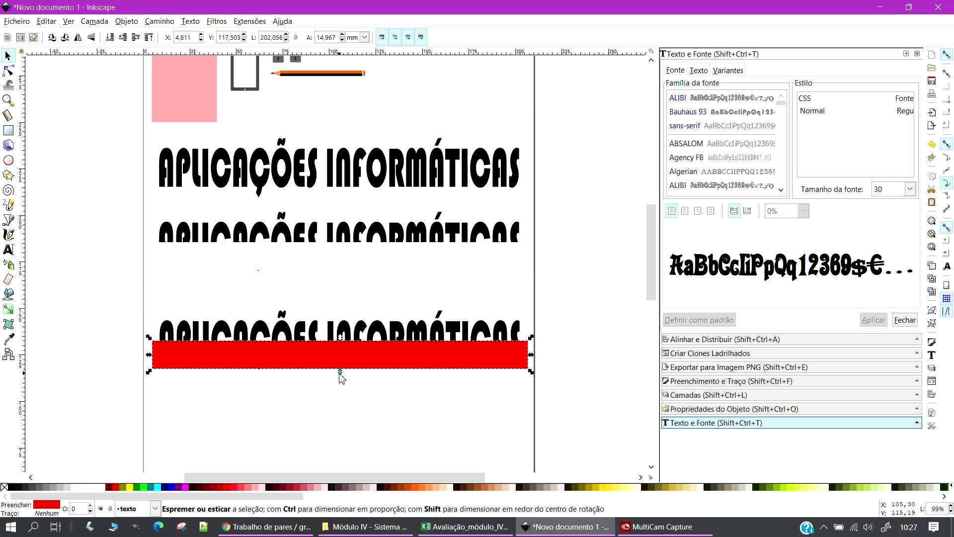
left_click_drag(340, 372, 341, 305)
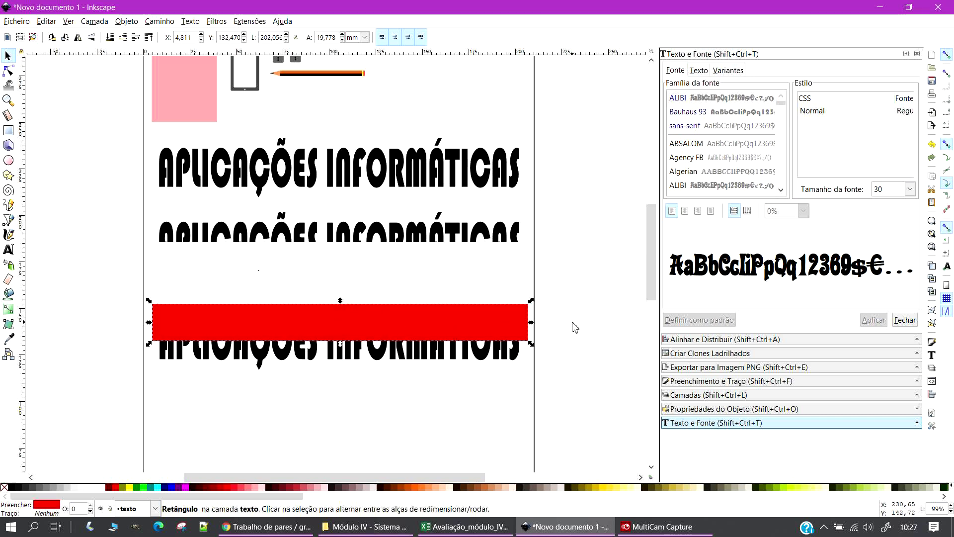
left_click(149, 290)
Subtract the red rectangle from the lowest title with Difference, keeping only the letters' bottom half
left_click_drag(129, 281, 588, 411)
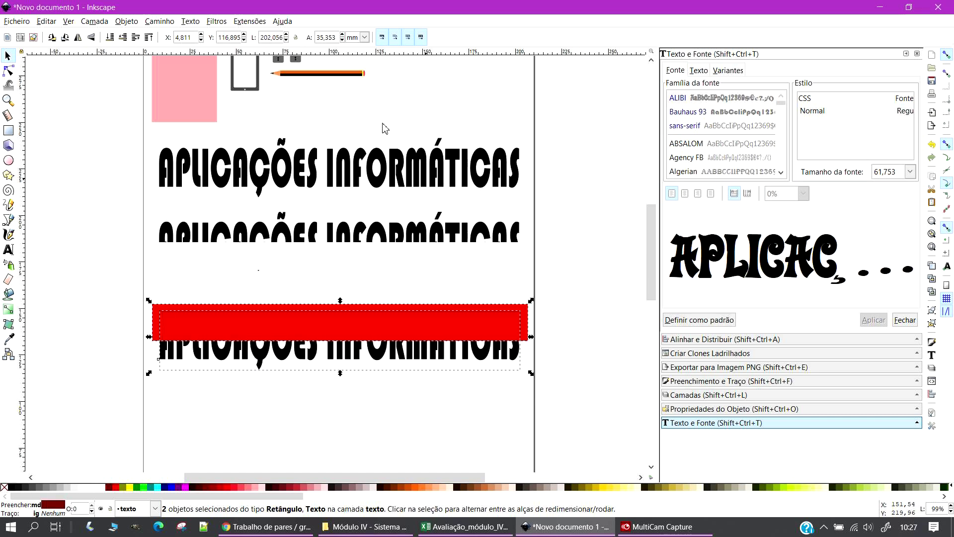
left_click(160, 21)
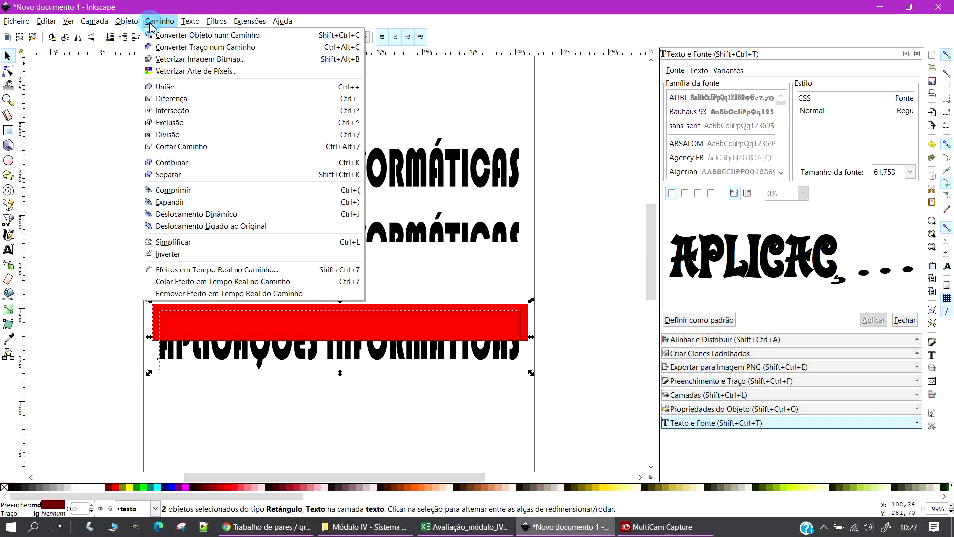
left_click(170, 99)
left_click(353, 408)
Move the cut bottom half of the letters up to Y 168.753 mm, just beneath the matching top half
scroll(351, 393, "down", 2)
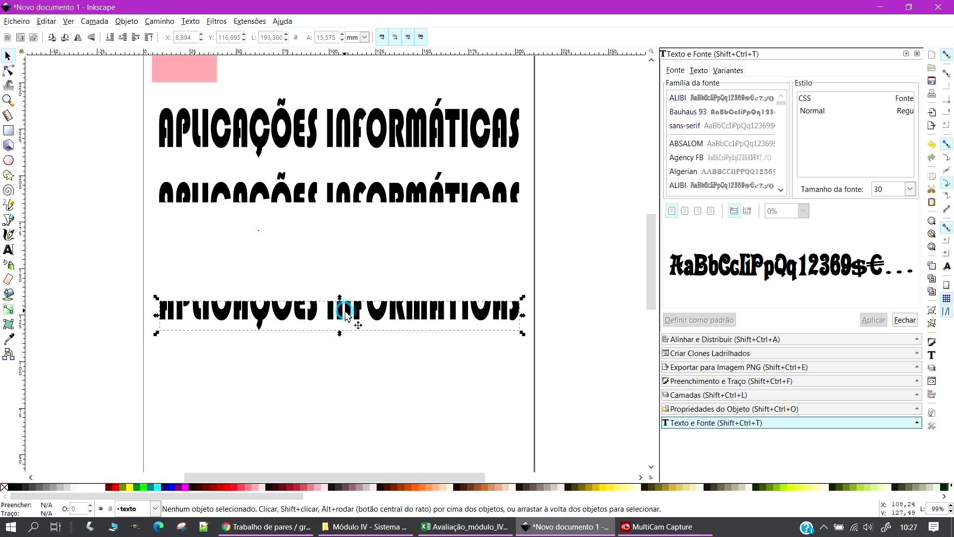
key("Up")
key("Up")
key("Up")
key("Up")
key("Up")
key("Up")
key("Up")
key("Up")
key("Up")
key("Up")
key("Up")
key("Up")
key("Up")
key("Up")
key("Up")
key("Up")
key("Up")
key("Up")
key("Up")
key("Up")
key("Up")
key("Up")
key("Up")
key("Up")
key("Up")
key("Up")
key("Up")
key("Up")
key("Up")
key("Up")
key("Up")
key("Up")
key("Up")
key("Up")
key("Up")
key("Up")
key("Up")
key("Up")
key("Up")
key("Up")
key("Up")
key("Up")
key("Up")
key("Up")
key("Up")
key("Up")
key("Up")
key("Up")
key("Up")
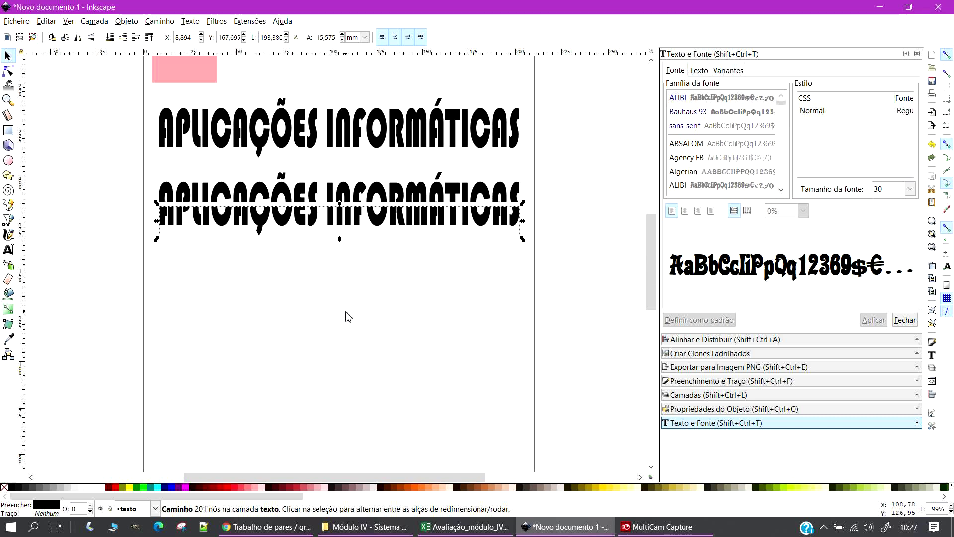
key("Up")
key("Up")
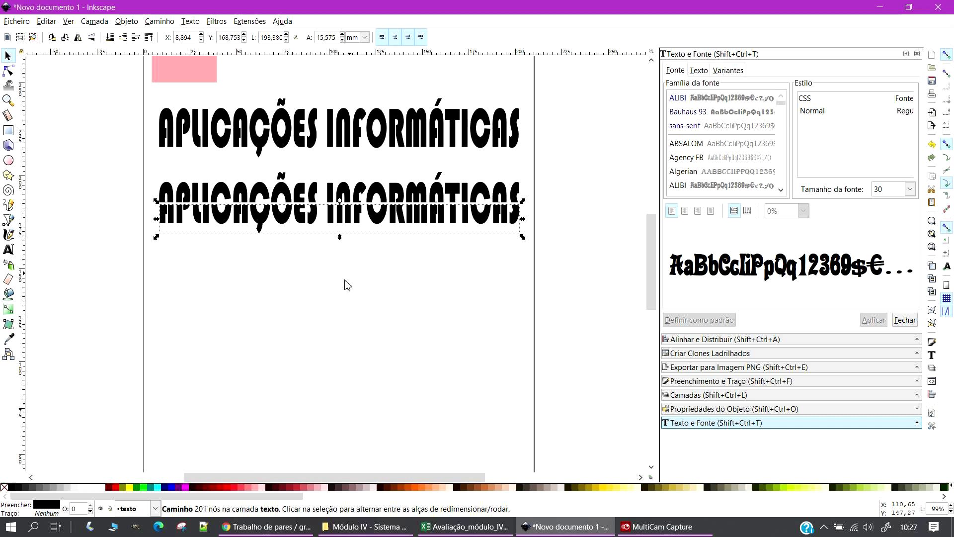
left_click(296, 388)
Move the uncut original title below the split title, to about X 10.5 mm and Y 120 mm
left_click_drag(387, 115, 386, 282)
scroll(389, 287, "up", 4)
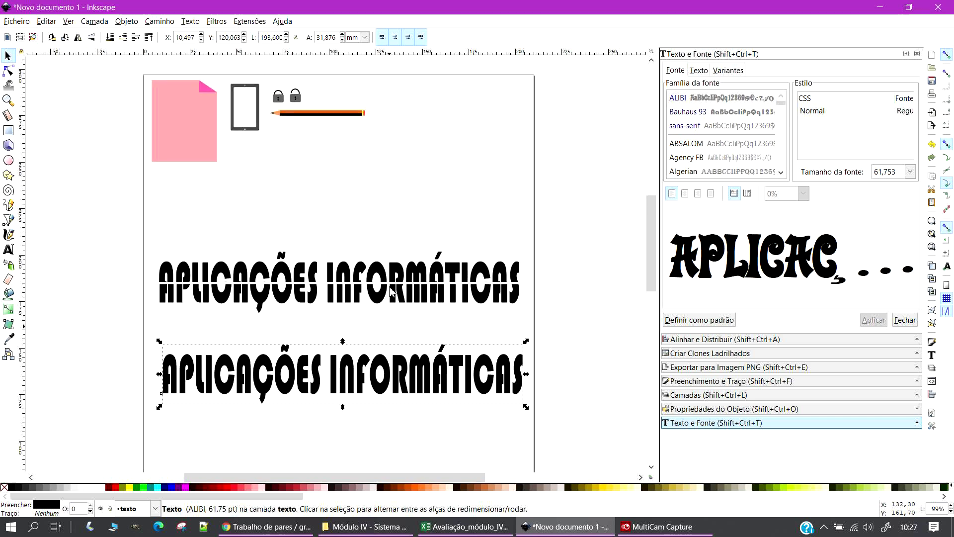
scroll(391, 290, "down", 1)
Fill the bottom half of the split title with bright red
left_click(233, 250)
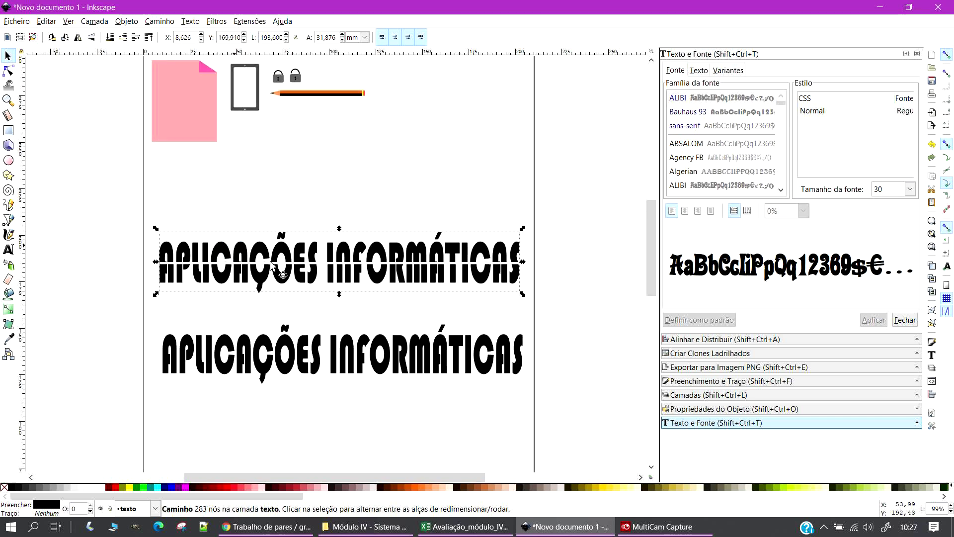
left_click(570, 260)
left_click(435, 284)
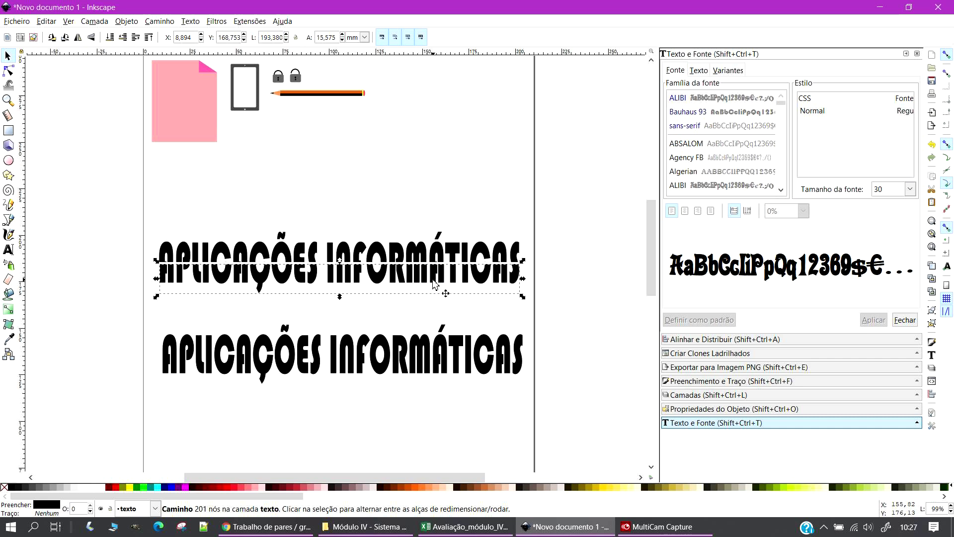
left_click(221, 486)
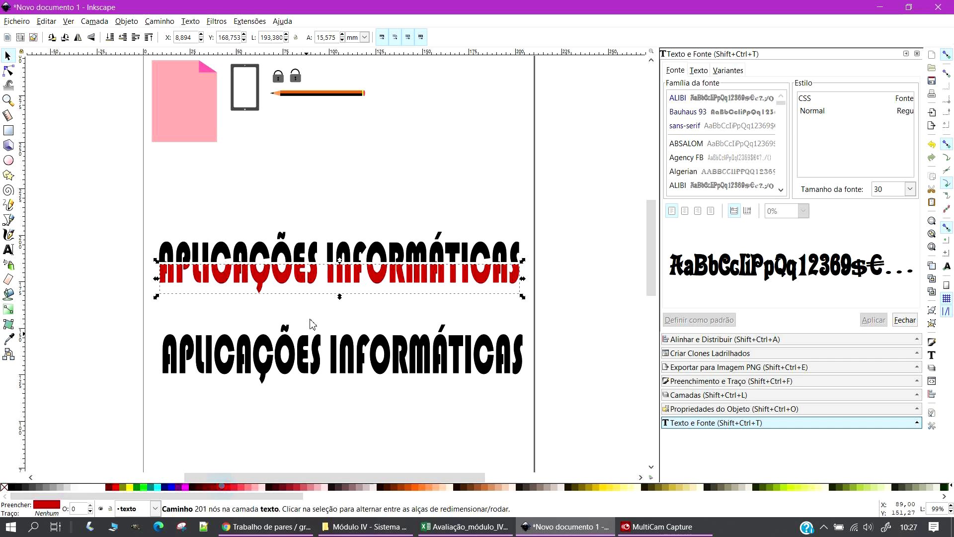
Fill the top half of the split title with the dark red #550000
left_click(314, 248)
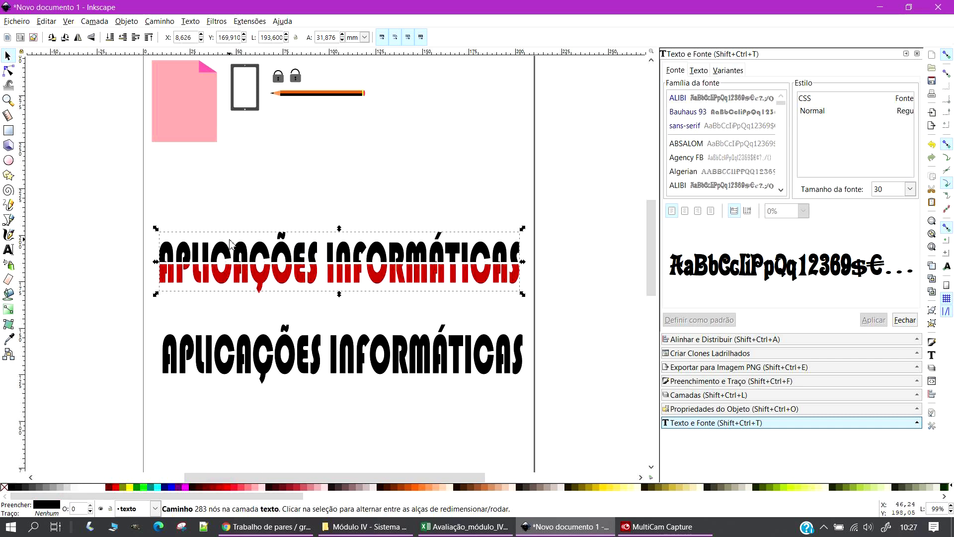
left_click(517, 255)
left_click(563, 244)
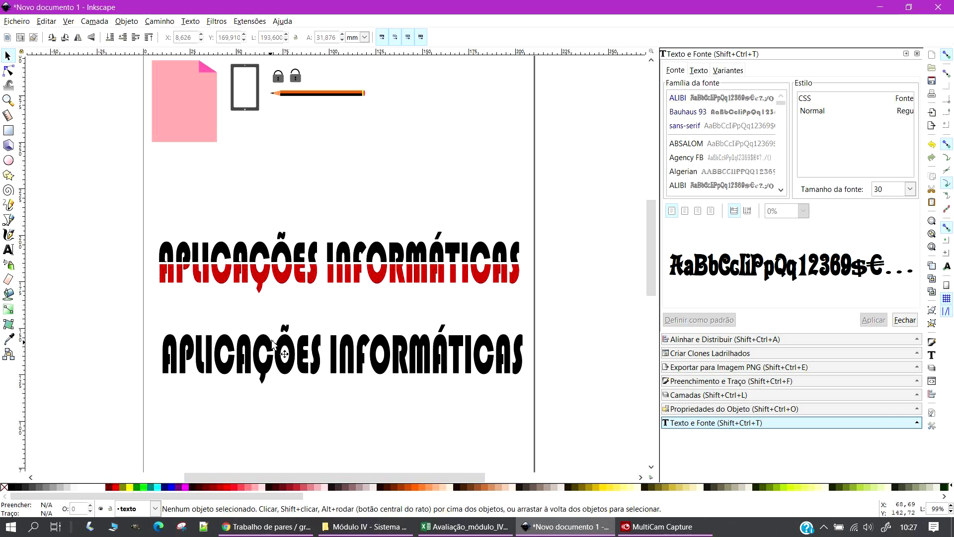
left_click(171, 250)
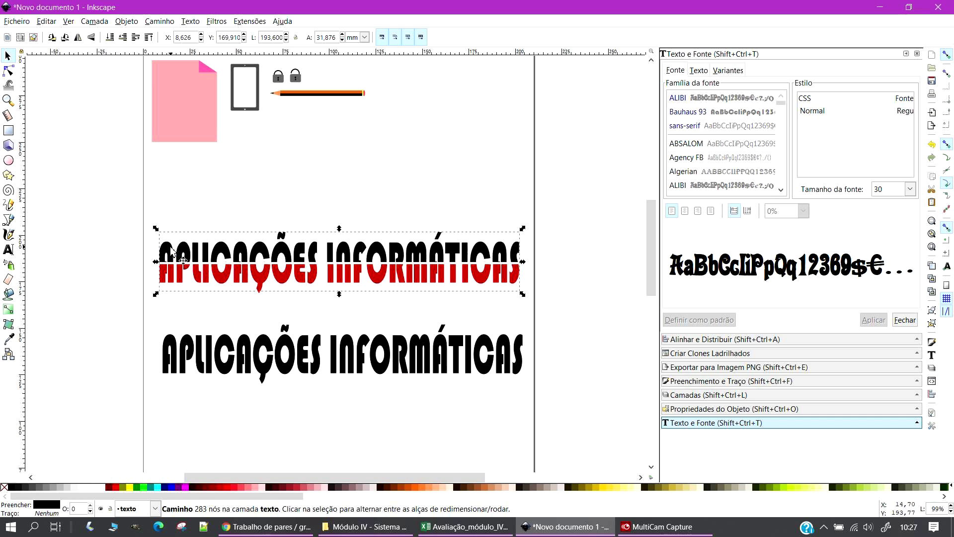
left_click(286, 487)
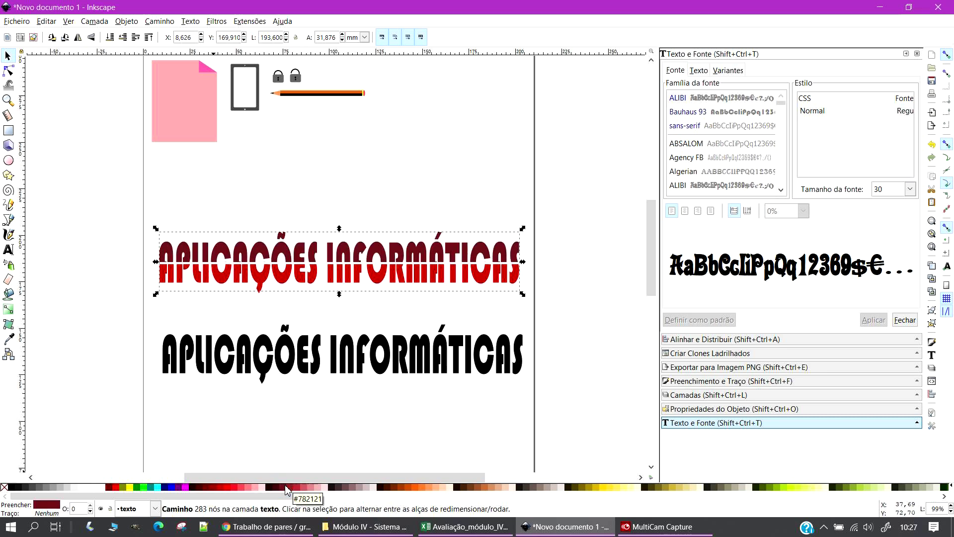
left_click(194, 488)
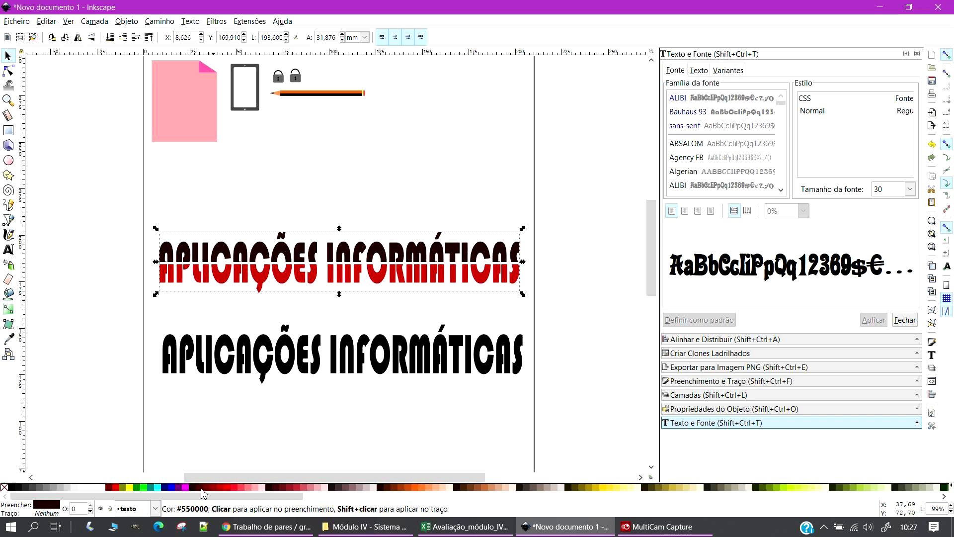
left_click(199, 488)
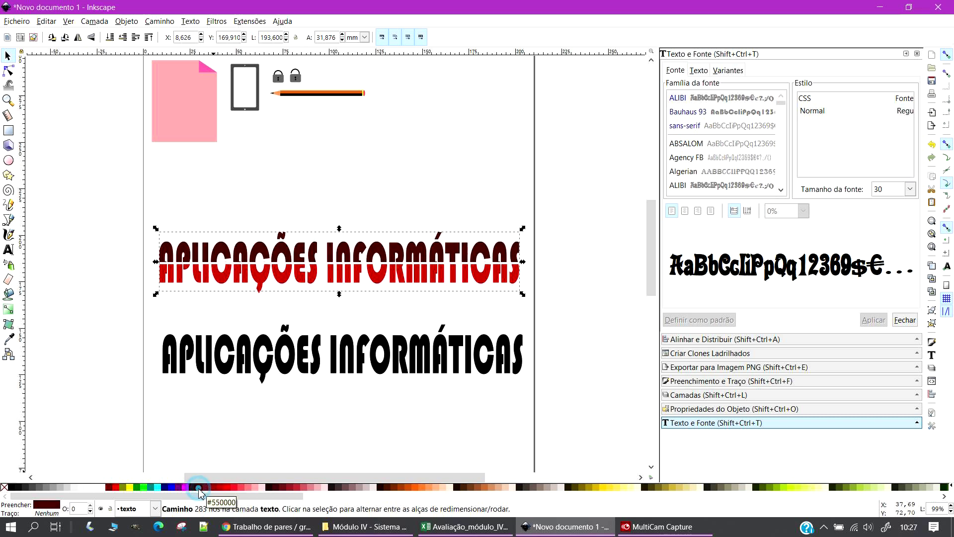
left_click(549, 252)
Raise the red bottom half to Y 169.822 mm to close the gap between the two title halves
left_click(262, 274)
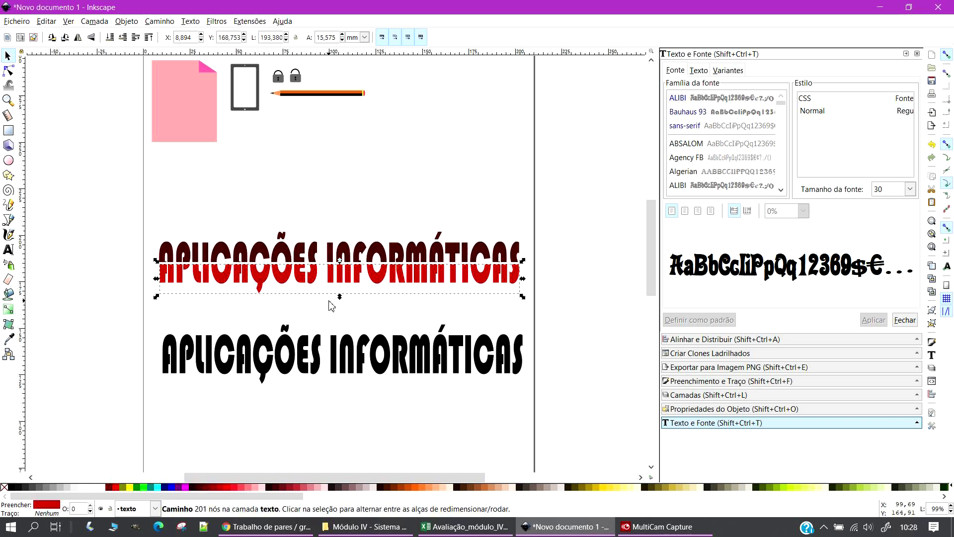
key("Up")
key("Up")
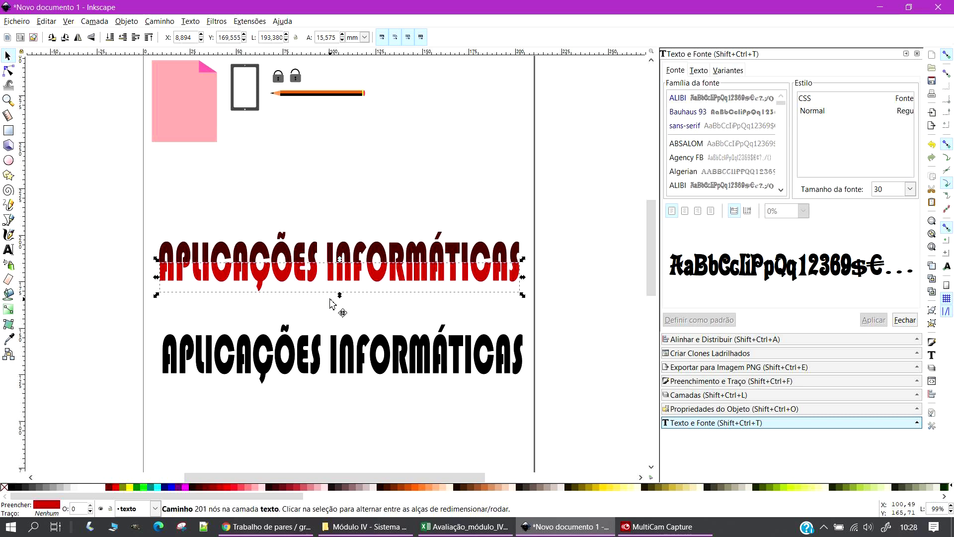
left_click(558, 284)
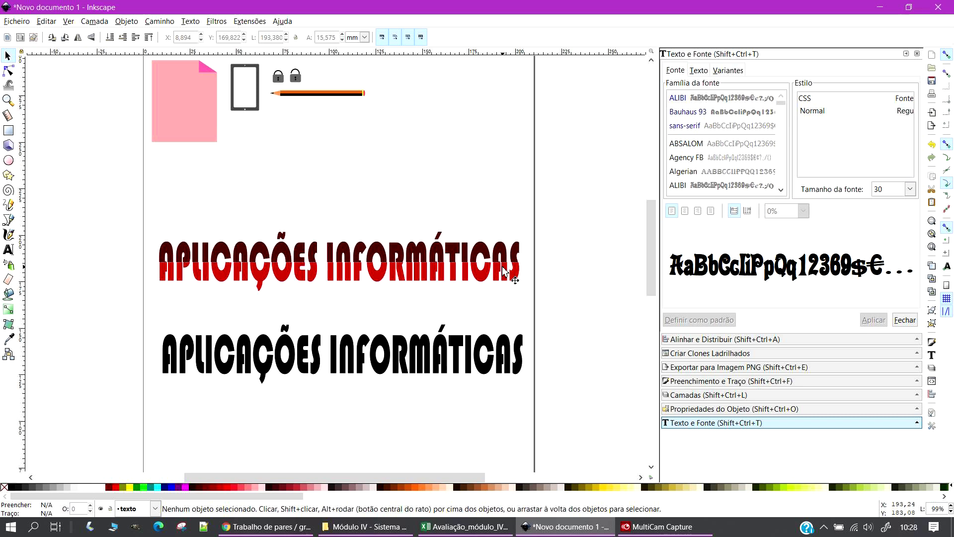
Shift the red bottom half about 1 mm to the right and return it to its original horizontal position
left_click(503, 271)
key("Right")
key("Right")
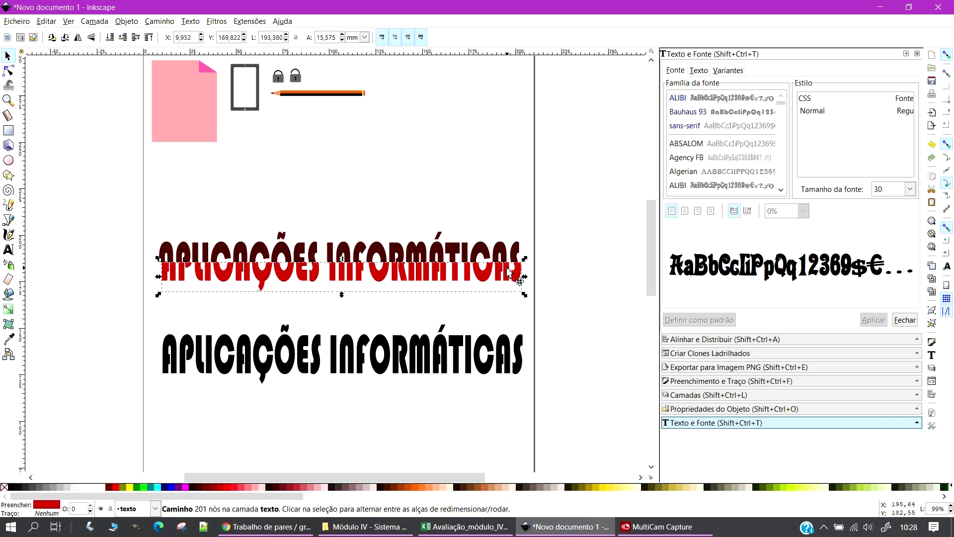
left_click(582, 288)
left_click(513, 273)
key("Left")
left_click(551, 271)
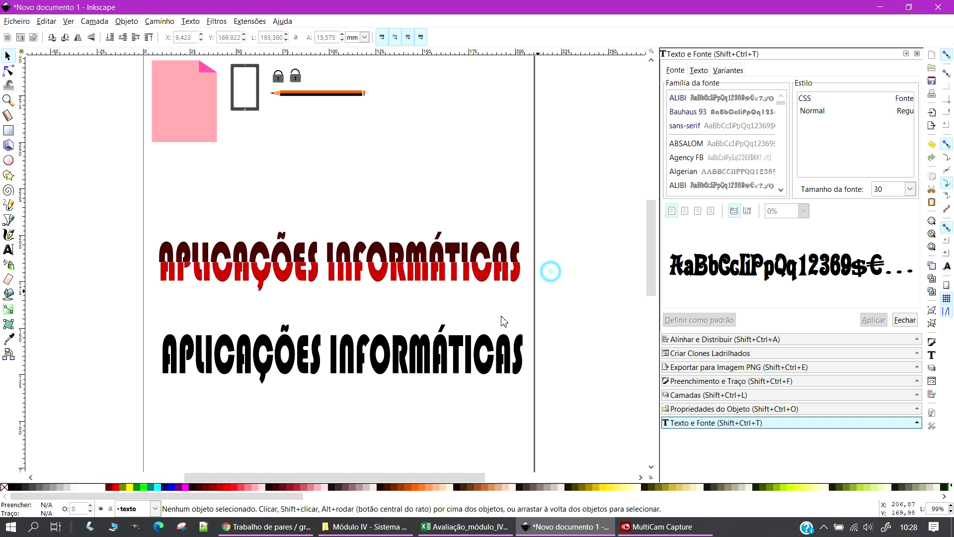
left_click(419, 275)
key("Left")
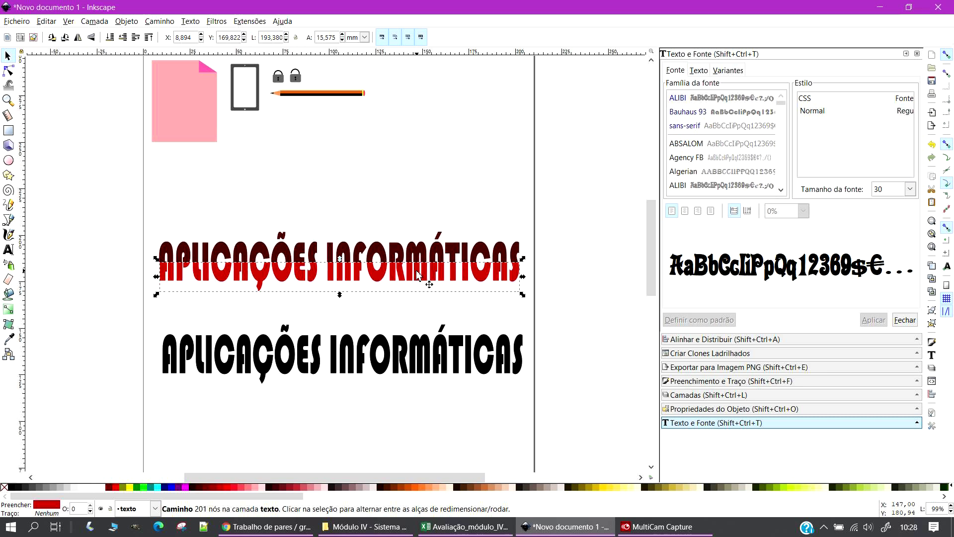
left_click(549, 247)
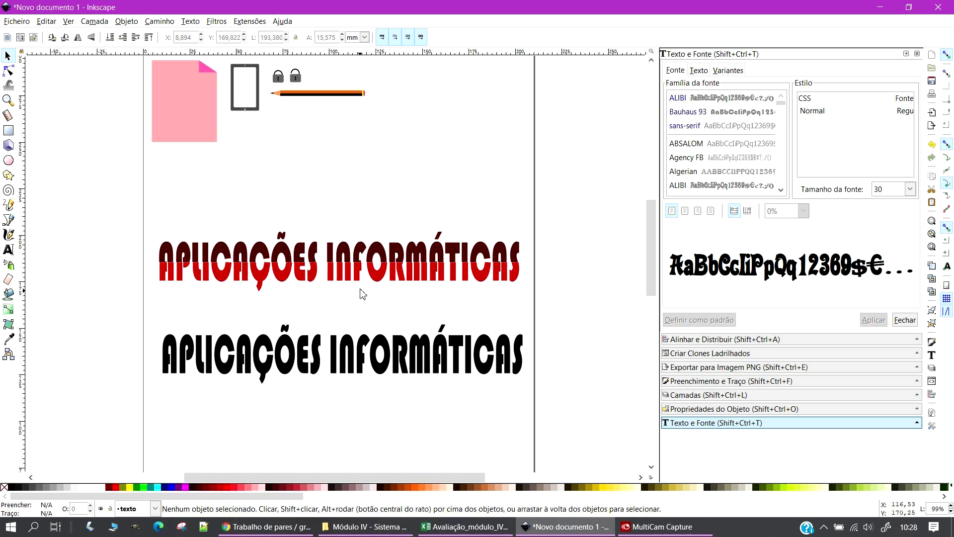
scroll(344, 279, "up", 2, "ctrl")
scroll(345, 279, "down", 1, "ctrl")
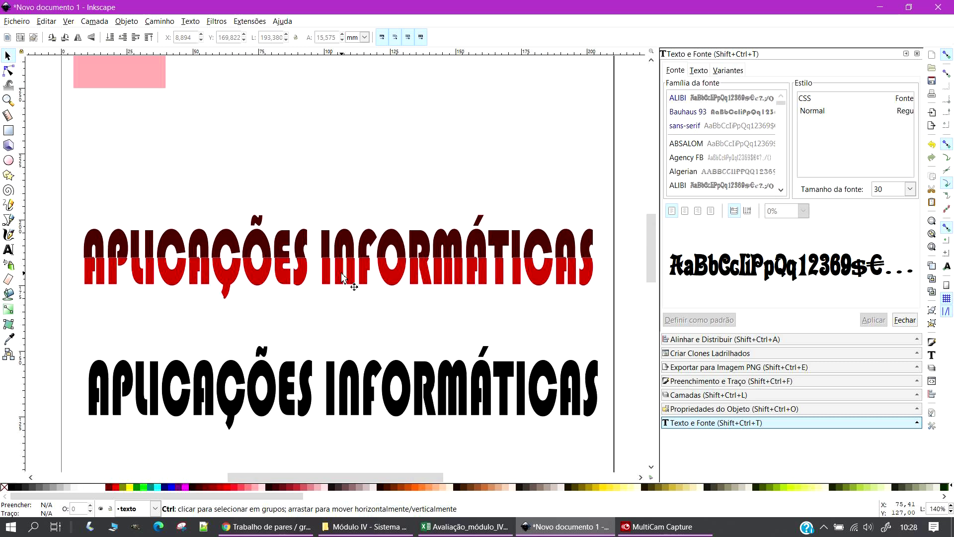
Nudge the red bottom half of the split title to X 8.705 mm, Y 170.352 mm against the dark top half
left_click(450, 273)
left_click_drag(462, 281, 462, 281)
left_click(480, 348)
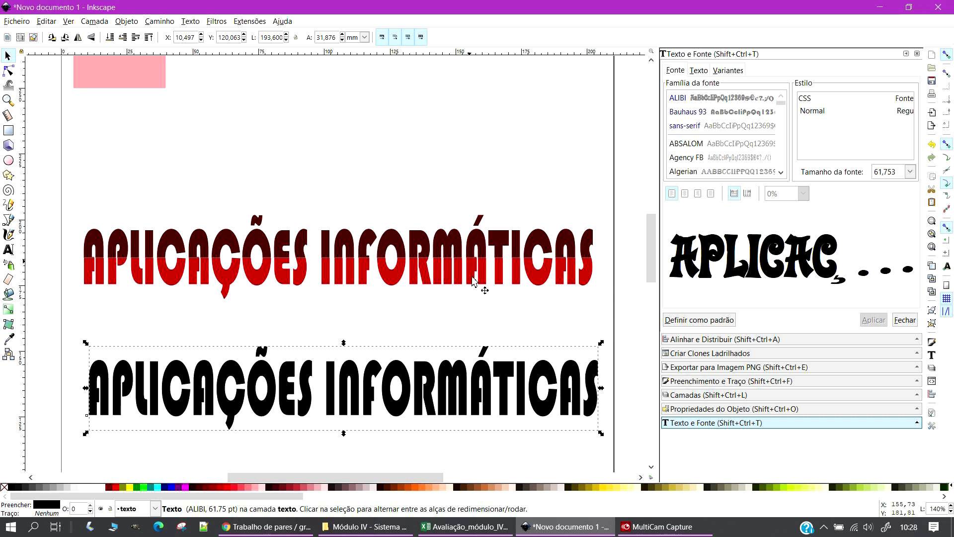
left_click(453, 262)
key("Up")
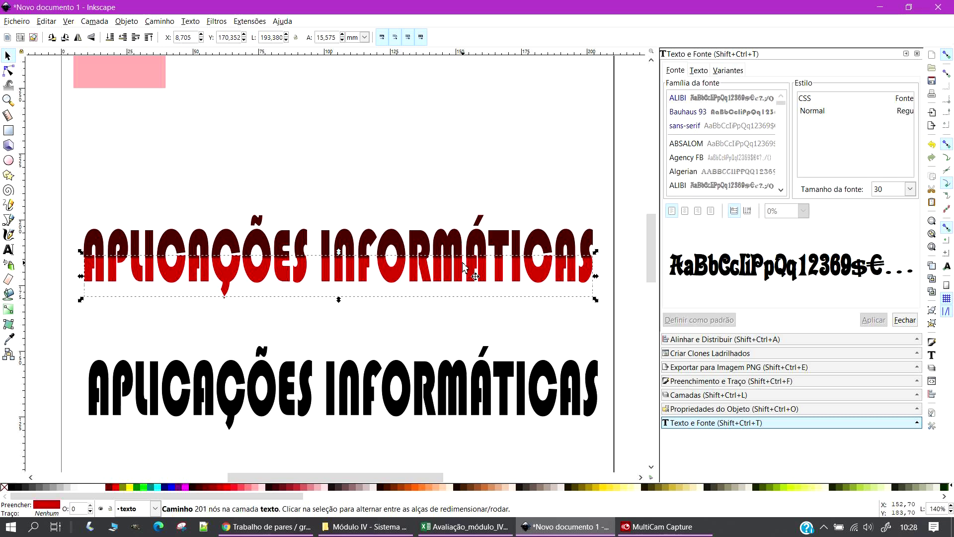
key("Down")
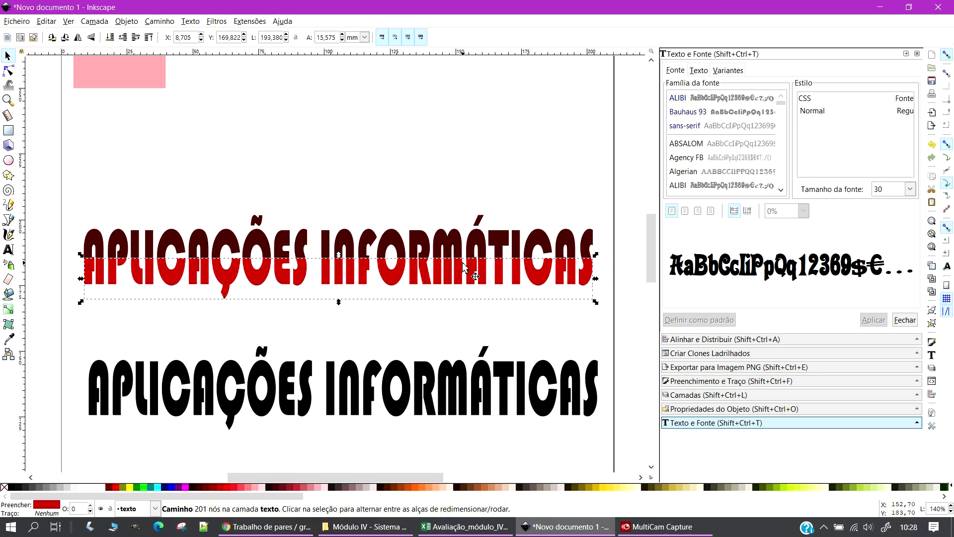
left_click(490, 312)
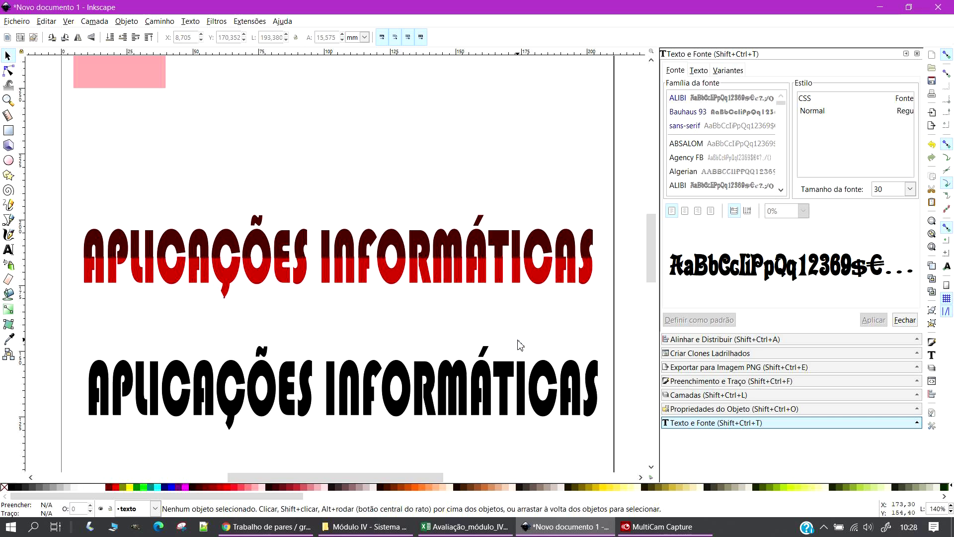
left_click(172, 276)
left_click(363, 324)
Group the dark and red title halves and move the group to about X 5.152 mm, Y 214.010 mm, below the pink note
scroll(381, 349, "down", 1)
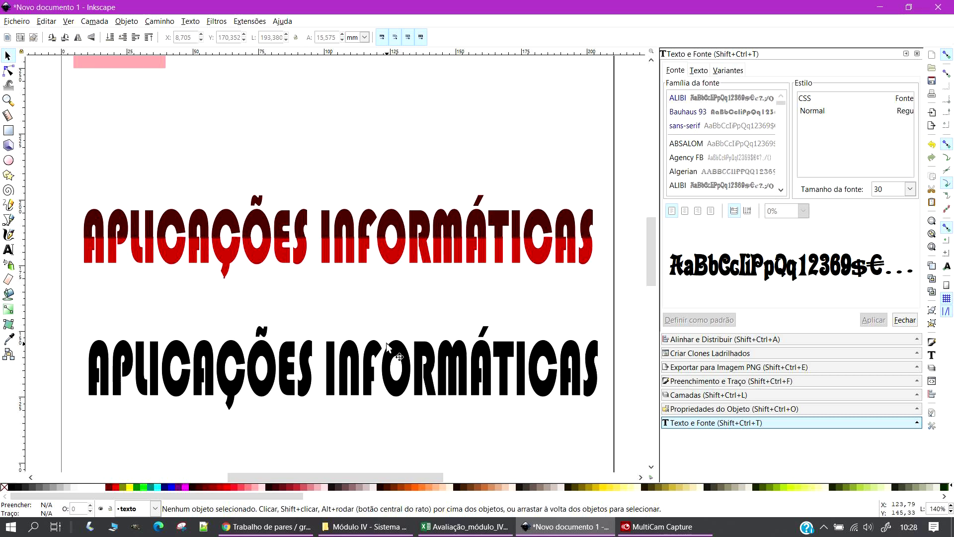
scroll(387, 347, "down", 2, "ctrl")
scroll(364, 358, "up", 1, "ctrl")
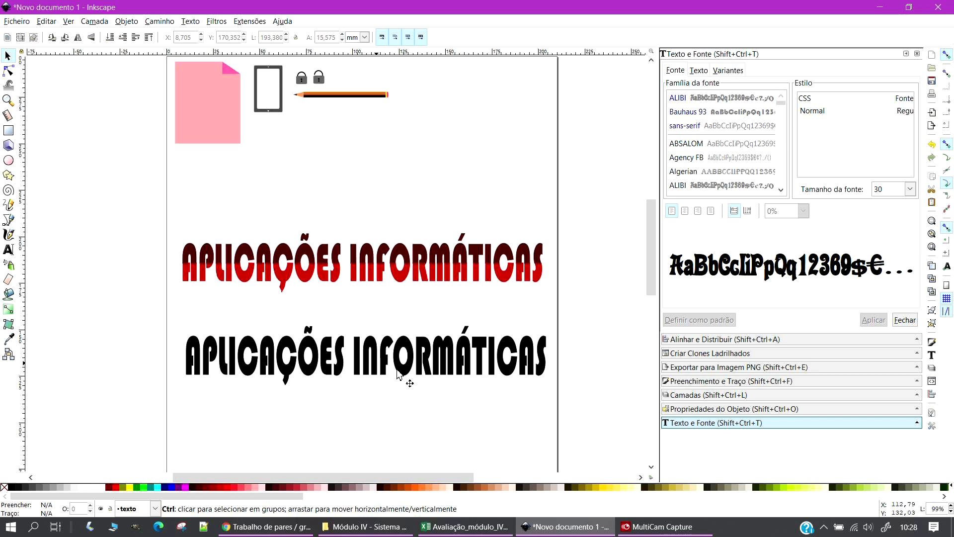
left_click(454, 343)
left_click_drag(155, 205, 586, 313)
right_click(488, 272)
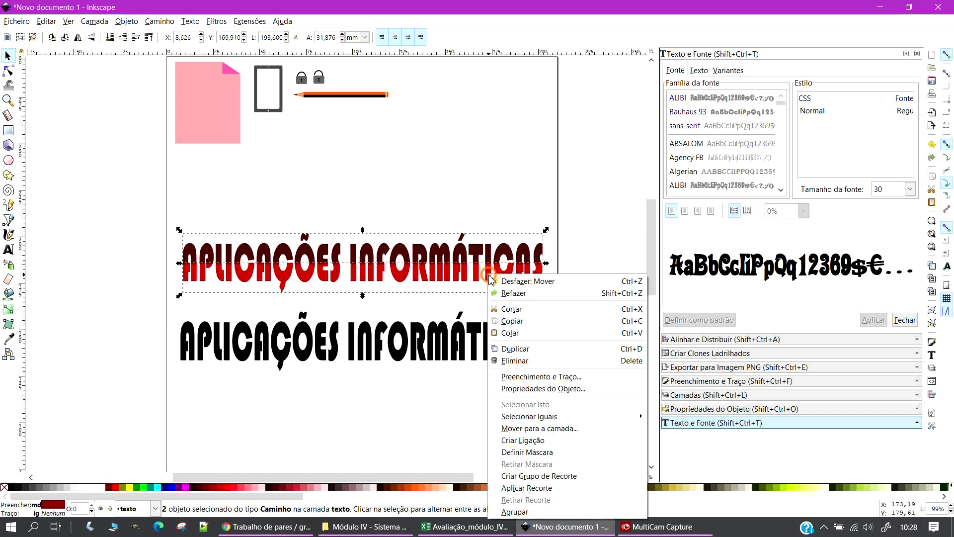
left_click(515, 511)
left_click_drag(442, 274, 437, 191)
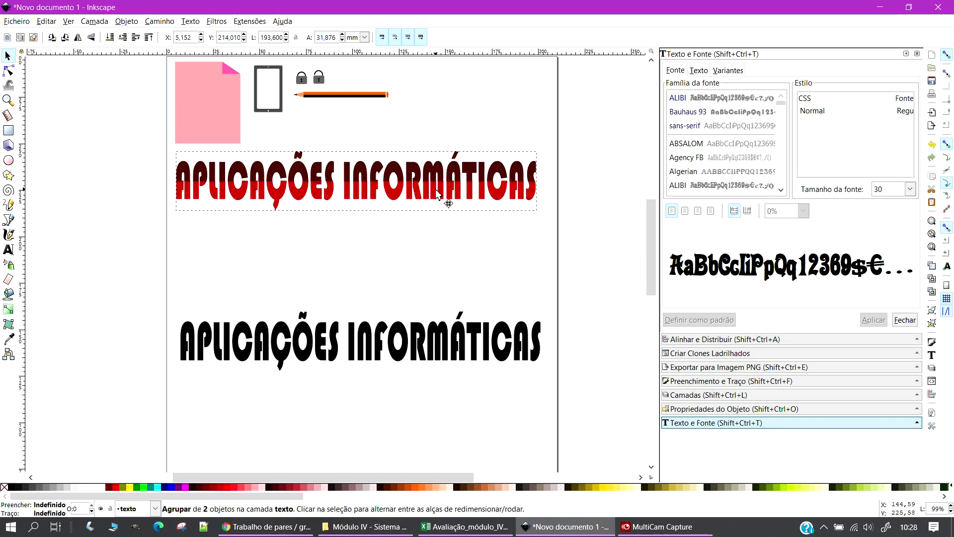
Move the black title up beneath the two-tone title, to about X 9.695 mm, Y 157.748 mm
left_click(355, 345)
left_click_drag(355, 345, 363, 291)
left_click(350, 392)
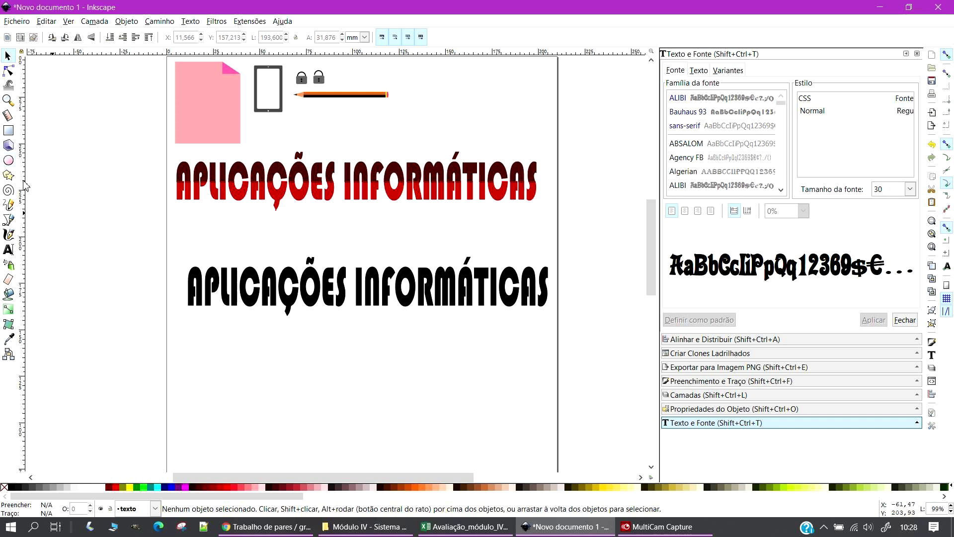
left_click(287, 289)
left_click_drag(376, 294, 372, 301)
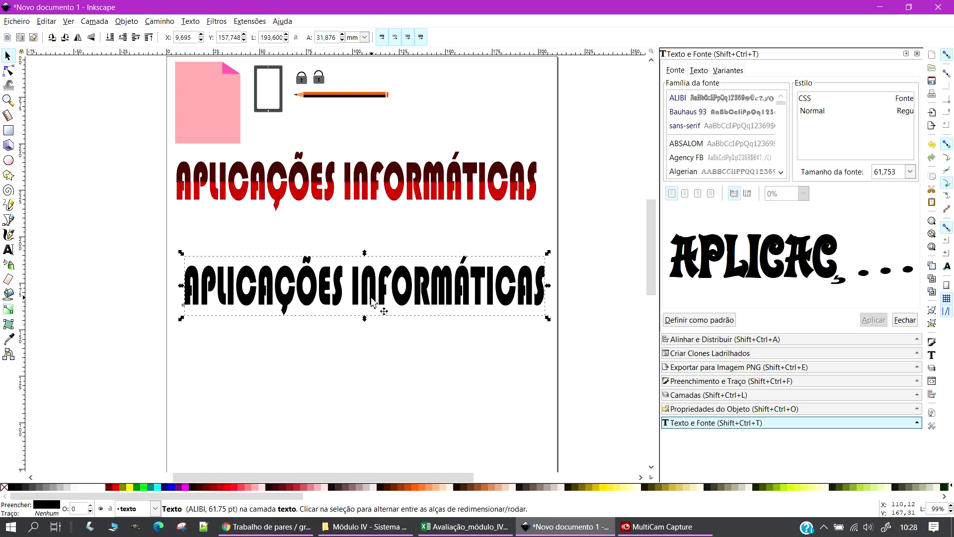
Duplicate the black title straight down to about Y 125 mm, and move the upper copy to about X 6.488 mm, Y 166.568 mm
key("Down")
key("Down")
key("Down")
key("Down")
key("Down")
key("Down")
key("Down")
key("Down")
key("Down")
key("Down")
key("Down")
key("Down")
key("Down")
key("Down")
key("Down")
key("Down")
key("Down")
key("Down")
key("Down")
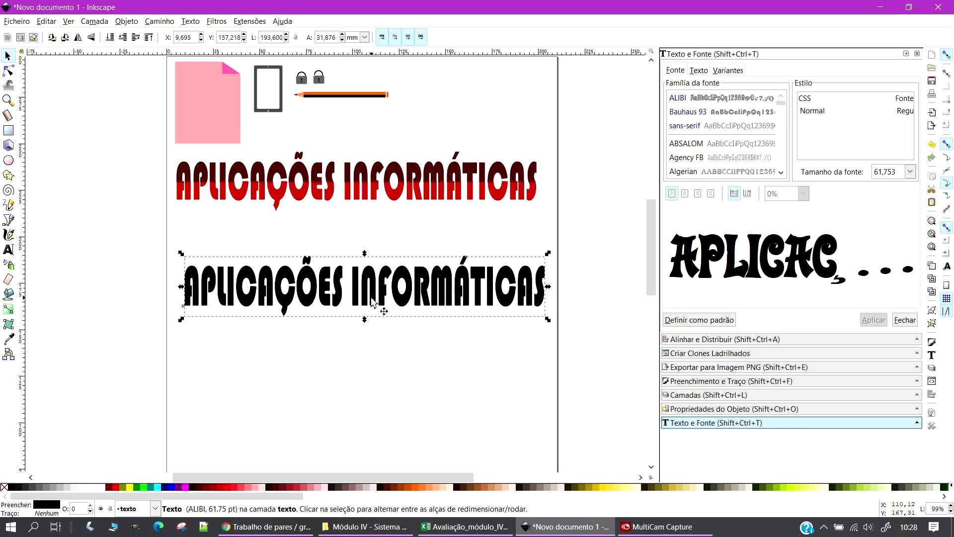
key("Down")
key("Down")
key("Down")
key("Down")
key("Down")
key("Down")
key("Down")
key("Down")
key("Down")
key("Down")
key("Down")
key("Down")
key("Down")
key("Down")
key("Down")
key("Down")
key("Down")
key("Down")
key("Down")
key("Down")
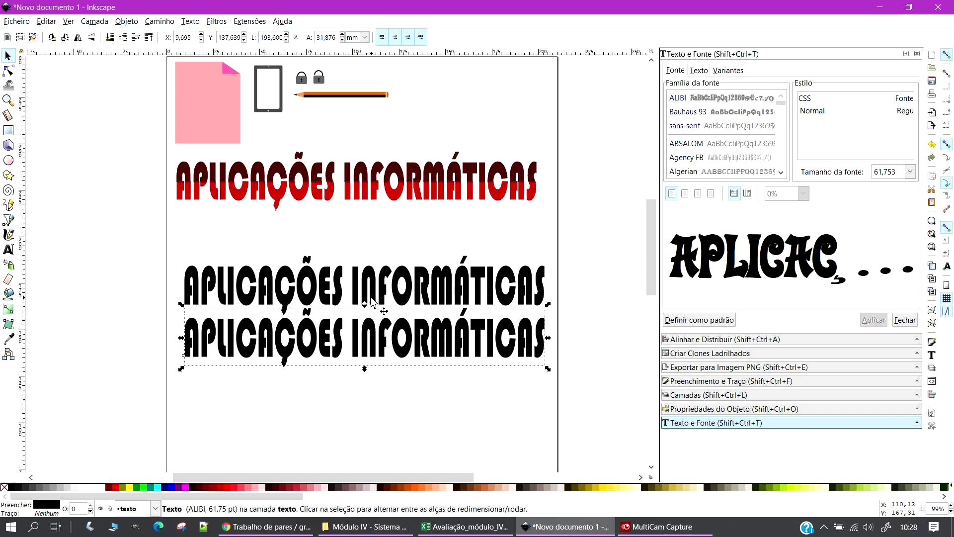
left_click_drag(357, 270, 347, 260)
left_click(580, 204)
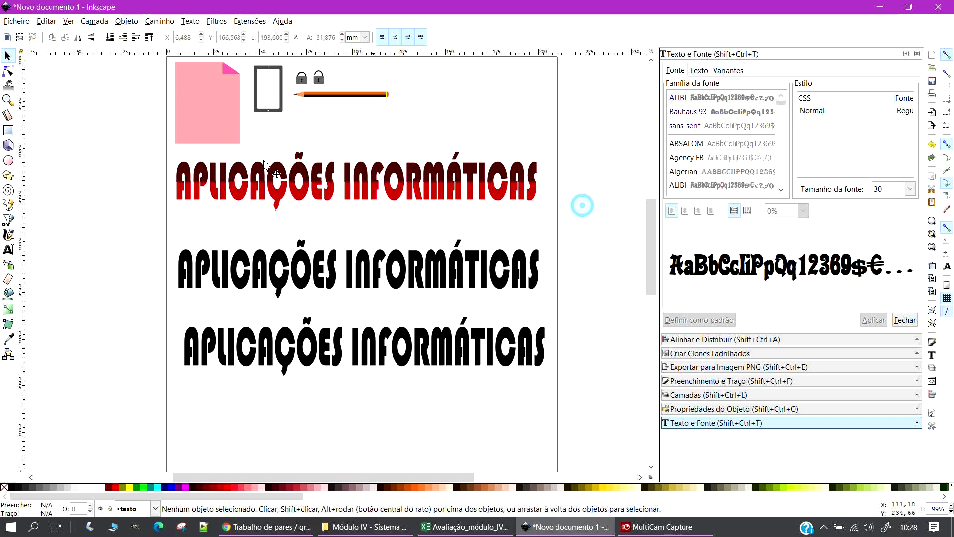
Draw a dark red three-cornered polygon about 75 mm wide and high below the lower black title
left_click(10, 178)
left_click_drag(202, 429, 264, 373)
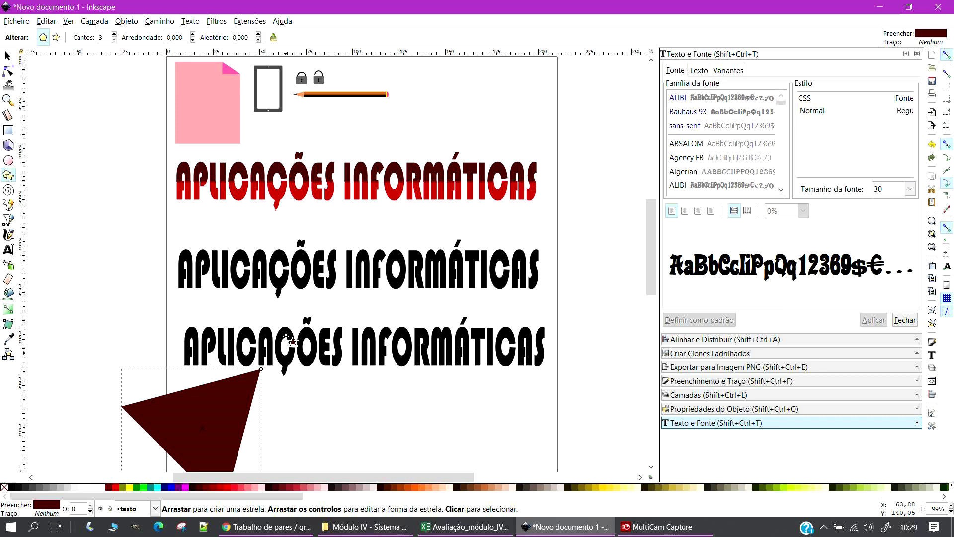
left_click(10, 56)
Place the triangle under the lower black title and stretch it to about 203.872 mm wide and 32.285 mm high
scroll(296, 344, "down", 4)
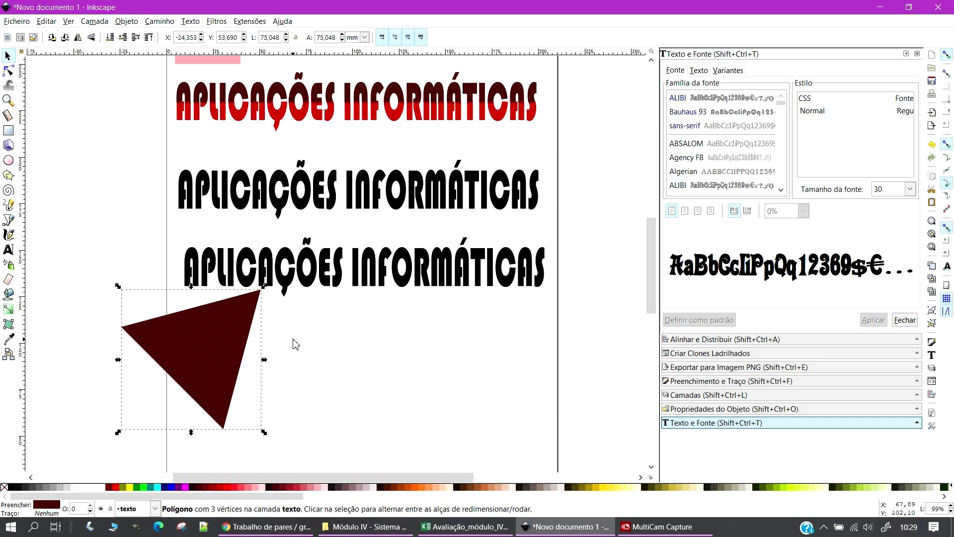
left_click_drag(204, 347, 308, 368)
left_click_drag(287, 443, 281, 361)
mouse_move(280, 313)
left_mouse_down()
mouse_move(252, 285)
mouse_move(266, 307)
mouse_move(293, 305)
left_mouse_up()
left_click_drag(365, 316, 559, 315)
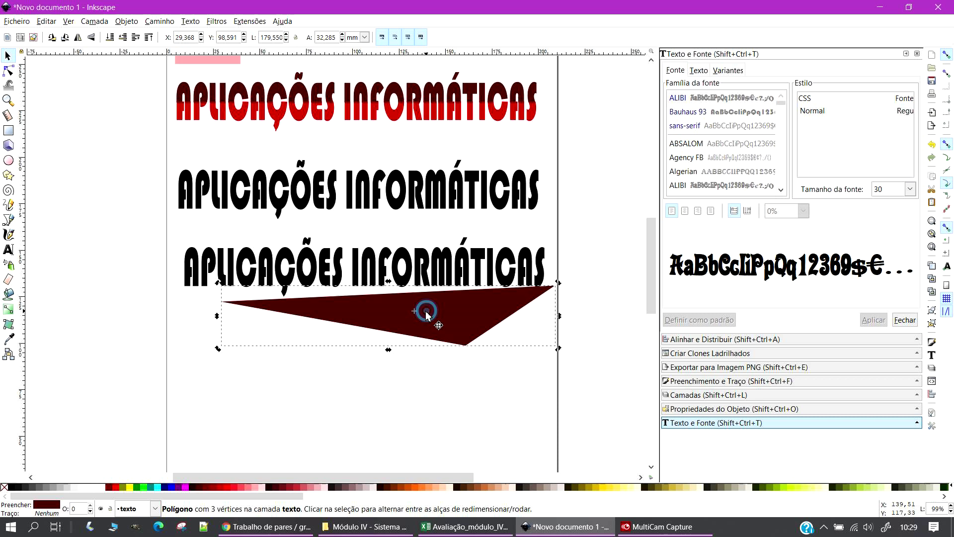
left_click(298, 324)
left_click(365, 309)
left_click_drag(222, 315, 175, 319)
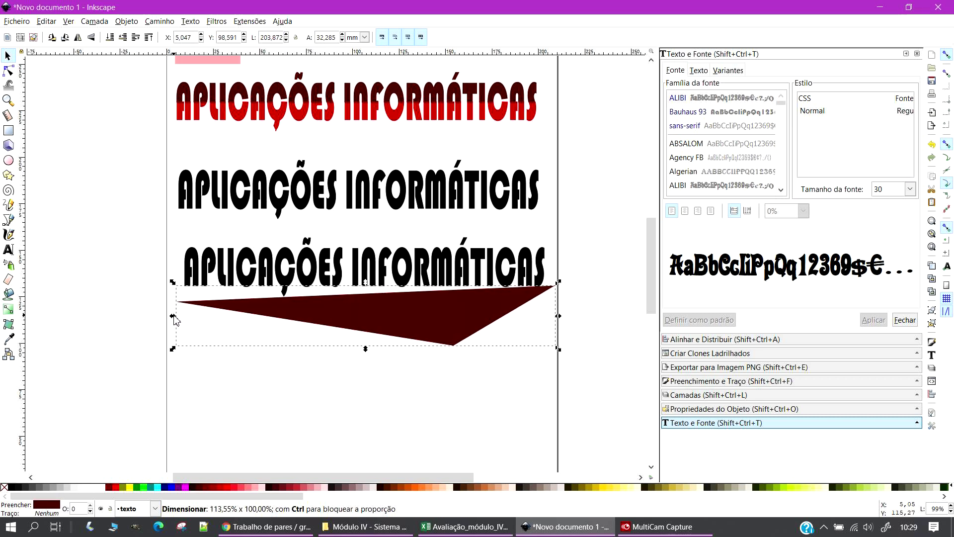
Flip the triangle vertically, resize it to about 220.175 by 20.367 mm, and lay it over the lower part of the bottom black title
left_click_drag(386, 313, 385, 294)
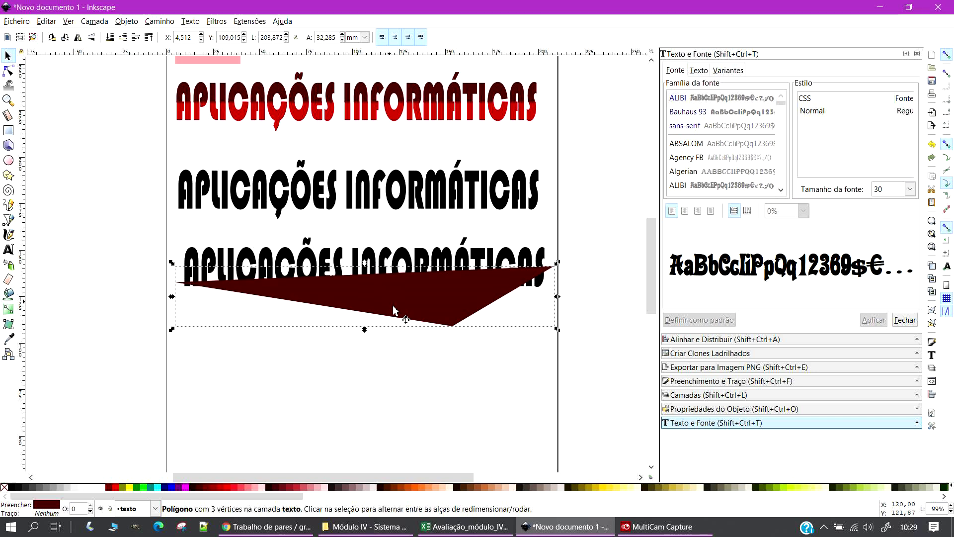
left_click_drag(364, 330, 547, 228)
left_click_drag(448, 248, 557, 287)
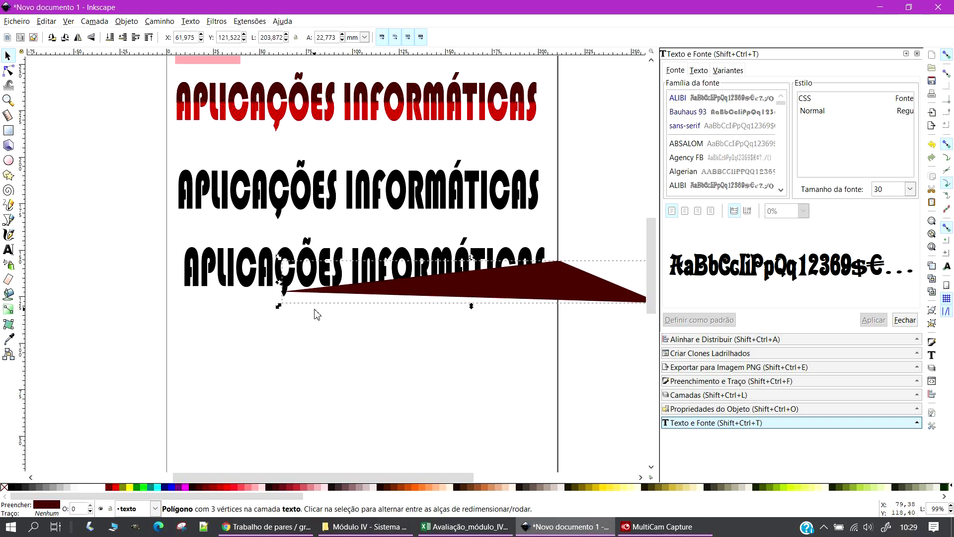
left_click_drag(278, 282, 248, 261)
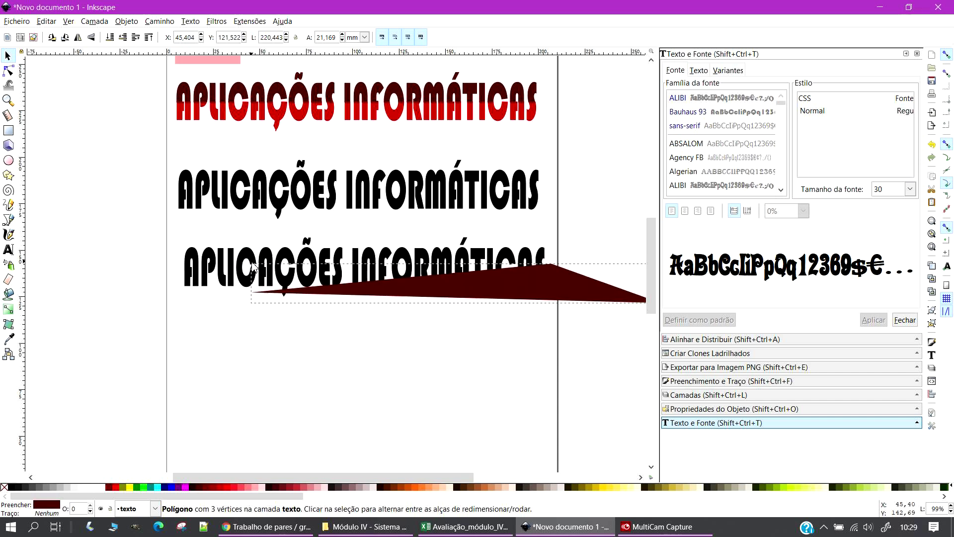
left_click_drag(448, 287, 439, 288)
mouse_move(435, 287)
left_mouse_down()
mouse_move(484, 289)
mouse_move(433, 289)
left_mouse_up()
left_click(392, 372)
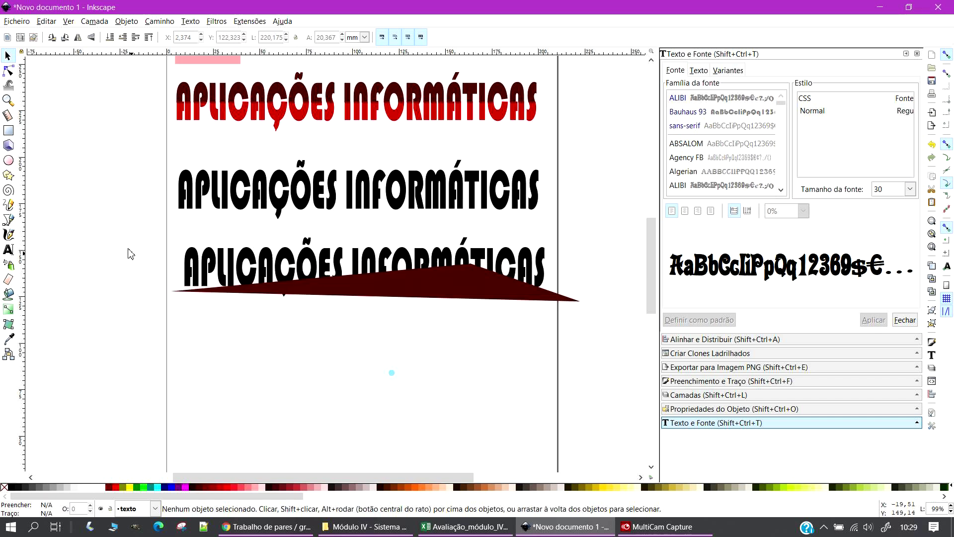
Copy the bottom black title together with its triangle and paste the pair below the original
left_click_drag(141, 225, 411, 379)
key("ctrl+c")
key("ctrl+v")
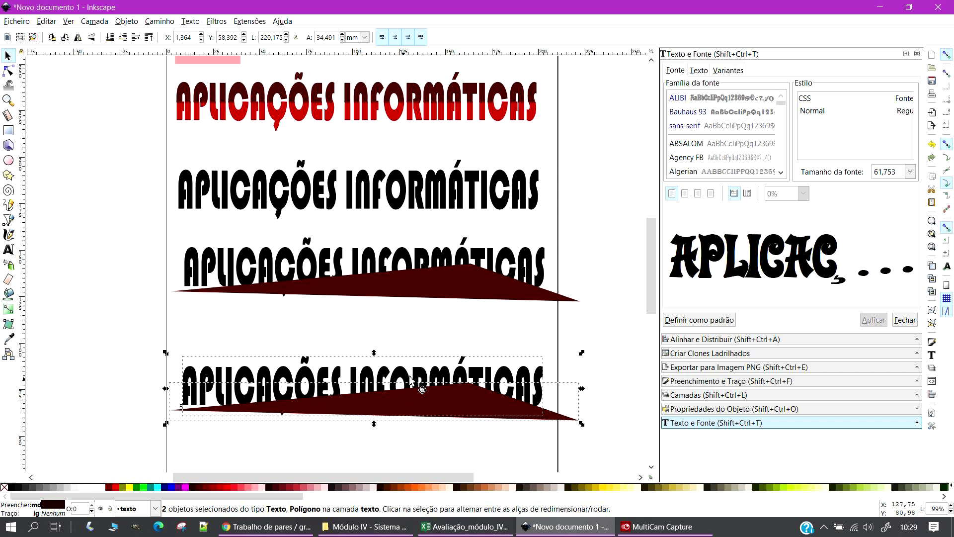
Subtract the triangle from the upper of the two title-and-triangle pairs with the Difference path operation
left_click(605, 321)
left_click_drag(146, 224, 625, 351)
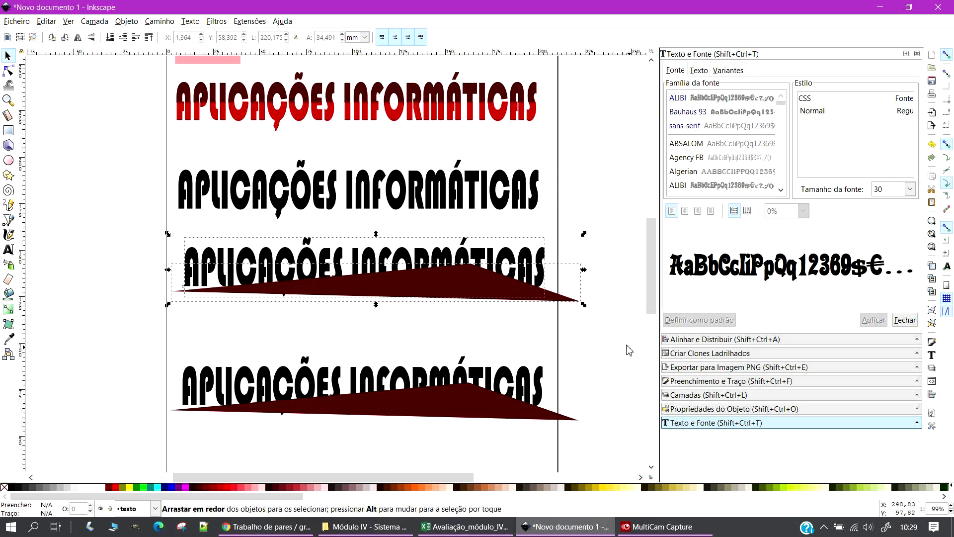
left_click(168, 21)
left_click(160, 96)
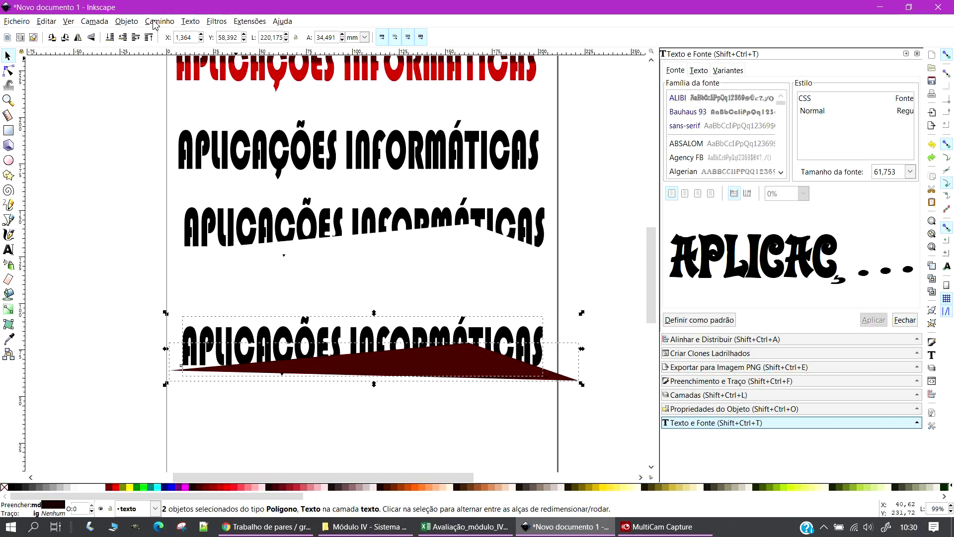
Intersect the lower title with its triangle and fill the resulting text piece with bright red
left_click(158, 21)
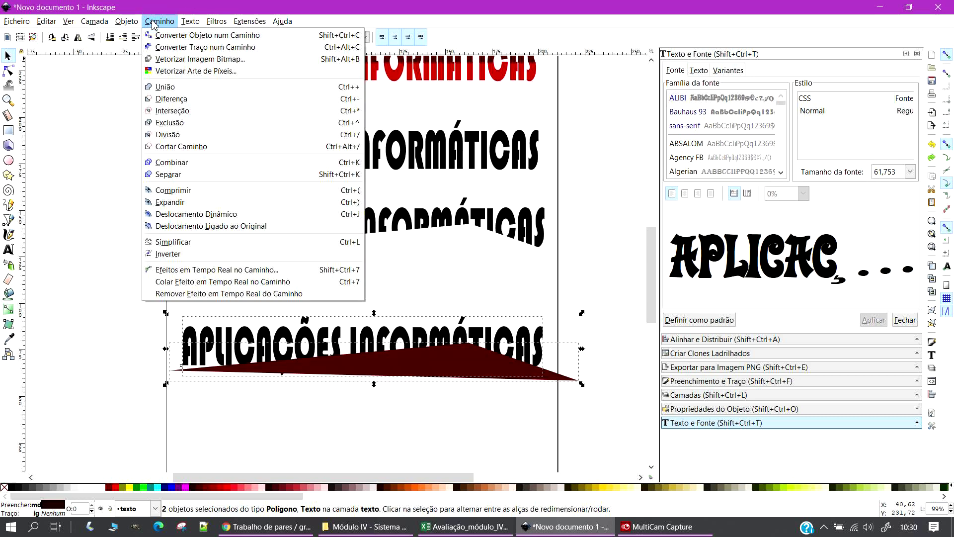
left_click(187, 99)
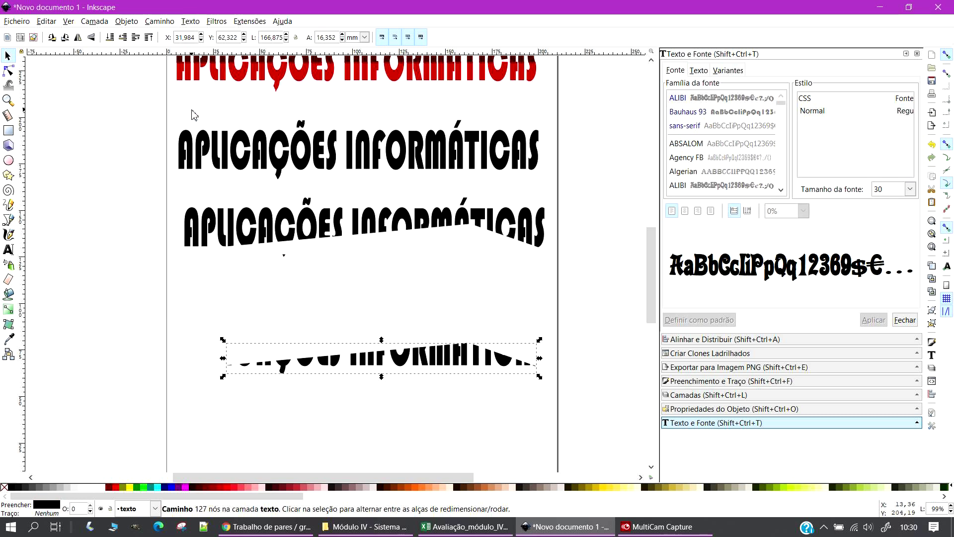
left_click(116, 487)
Fit the red text piece into the cut-away part of the black title at X 33.168 mm, Y 126.535 mm
left_click_drag(466, 360, 469, 247)
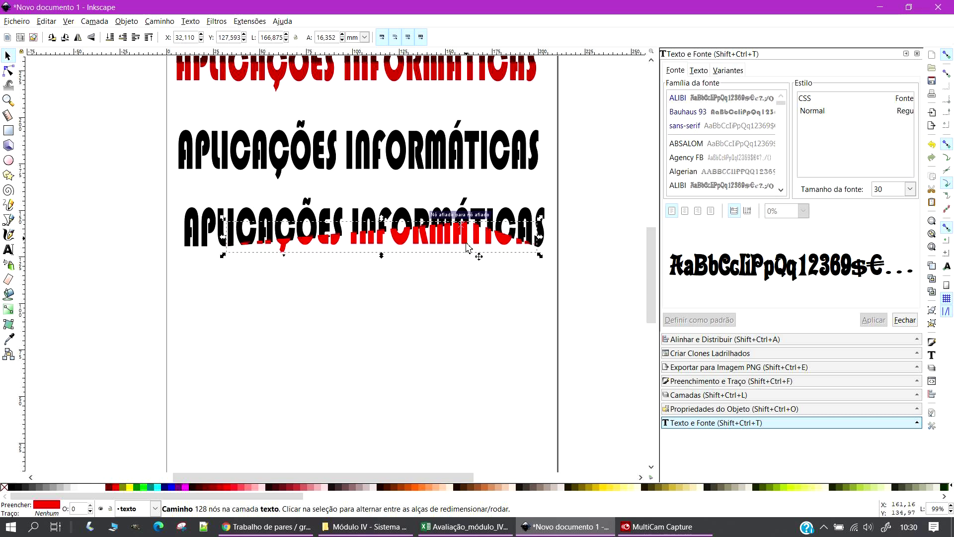
key("Down")
key("Down")
key("Down")
key("Right")
key("Up")
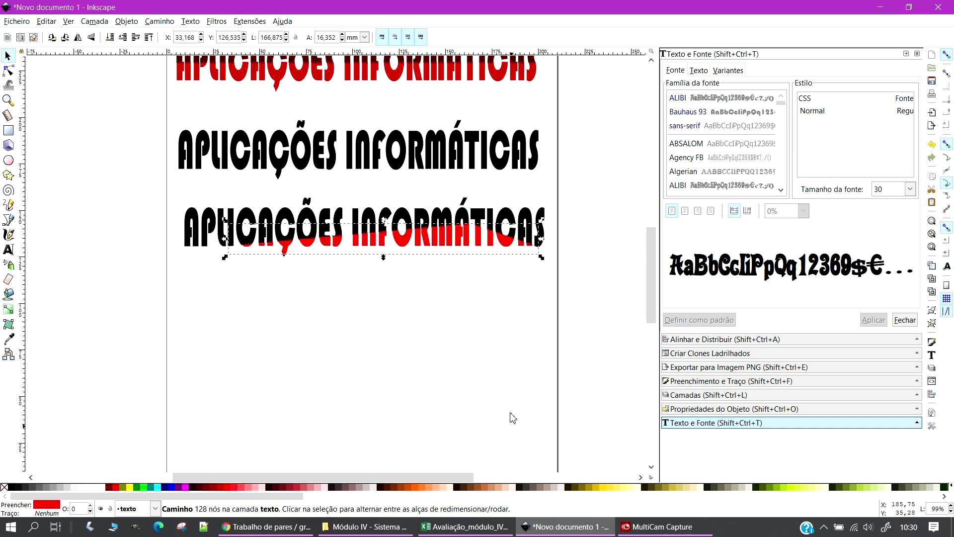
left_click(442, 418)
Fill the uncut black title between the two split titles with medium grey
scroll(443, 418, "up", 6)
left_click(358, 315)
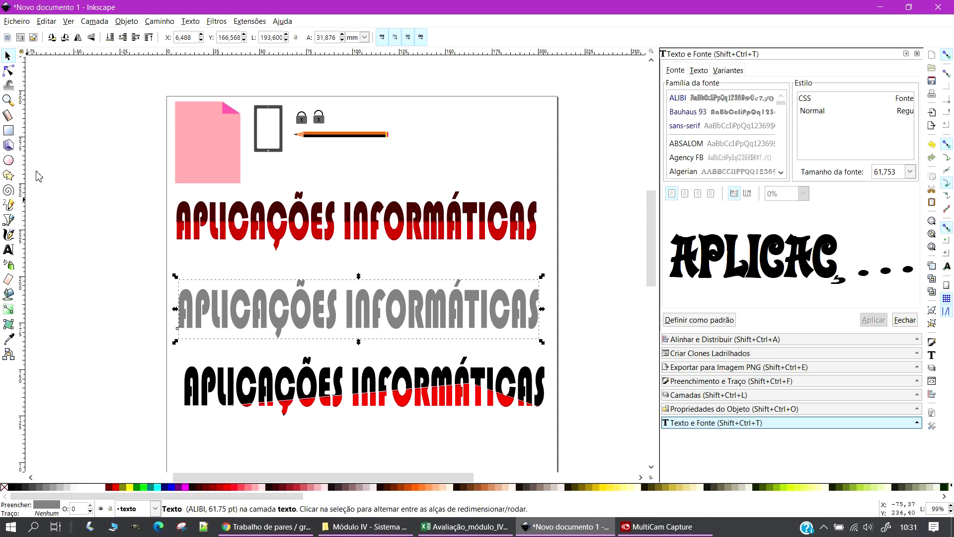
scroll(278, 342, "down", 6)
left_click(300, 374)
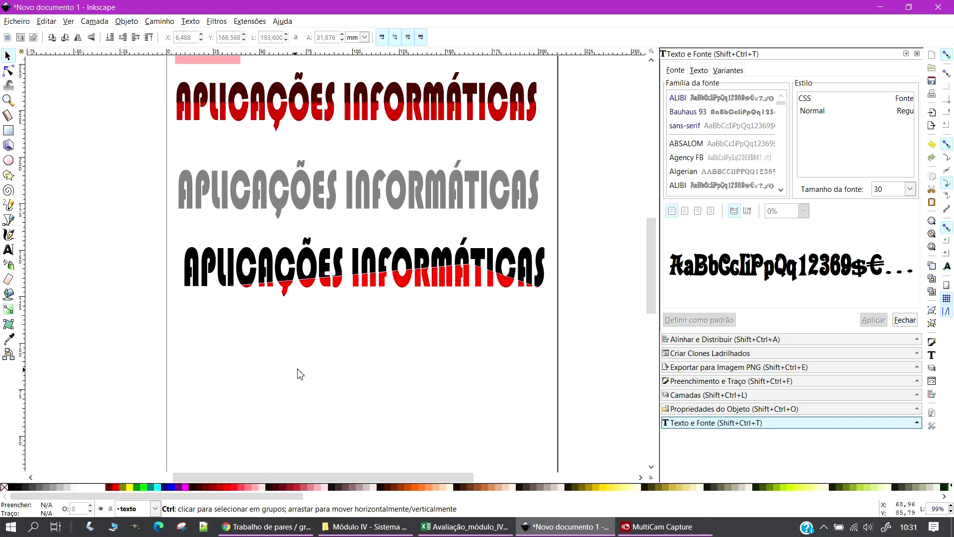
Paste the copied title below the others and select the three paths of the striped red title
key("ctrl+v")
left_click_drag(363, 341, 437, 340)
left_click_drag(387, 358, 440, 352)
left_click_drag(132, 236, 584, 379)
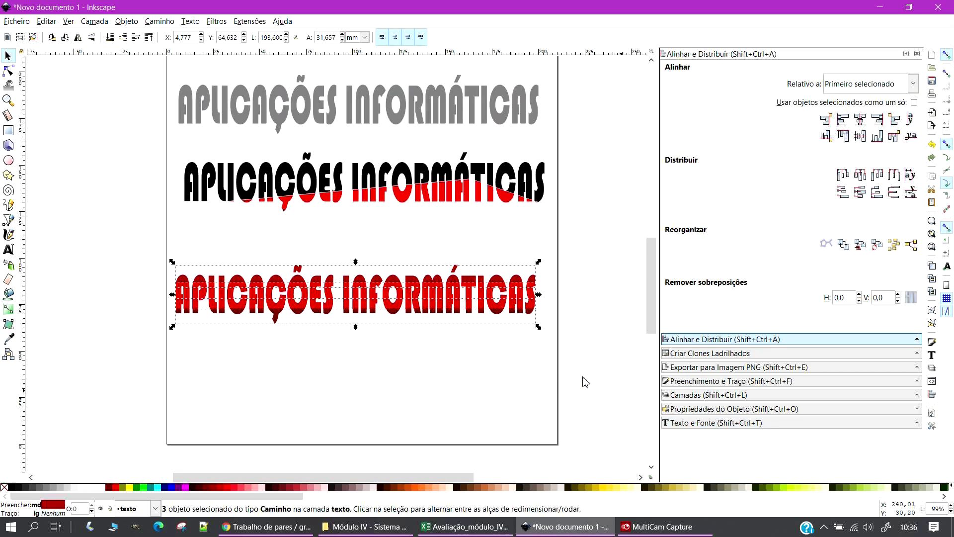
scroll(497, 348, "up", 5)
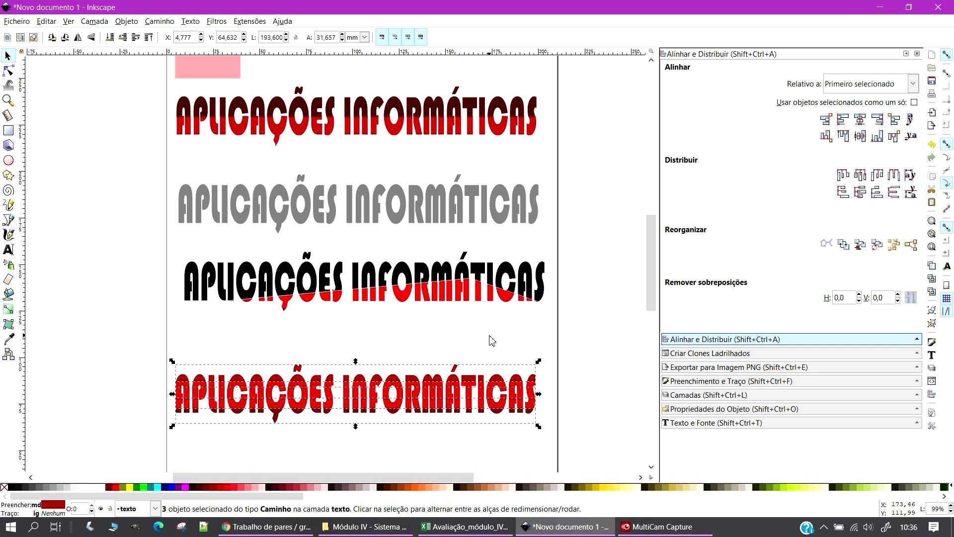
scroll(440, 249, "up", 5)
Squash the grey title from its upper edge to about 18.780 mm high, keeping its width
left_click(387, 328)
left_click_drag(357, 287, 358, 320)
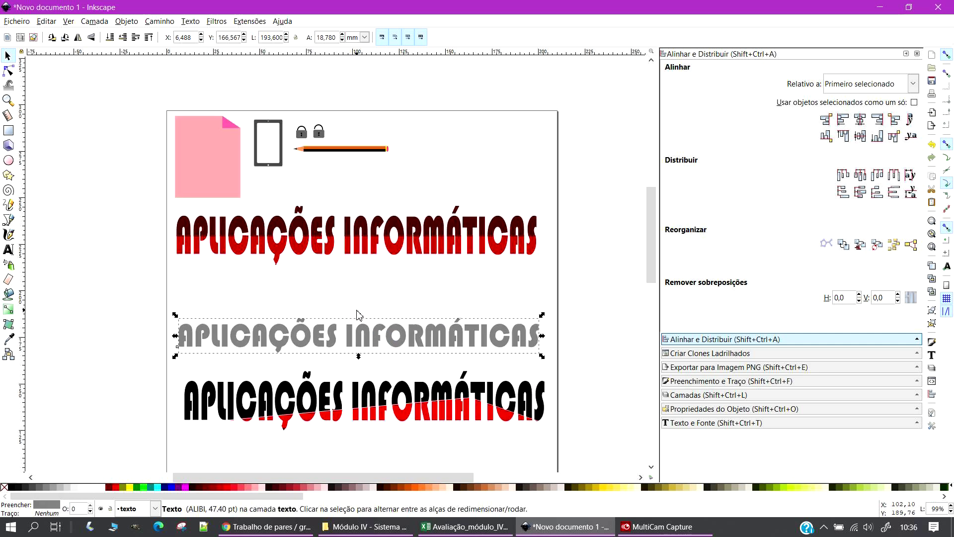
scroll(360, 310, "down", 3)
scroll(417, 286, "up", 3)
Shift the straight-cut two-tone title slightly up and move the grey title directly beneath it, to about X 5.419 mm, Y 197.571 mm
left_click_drag(389, 234, 393, 227)
left_click_drag(381, 334, 379, 291)
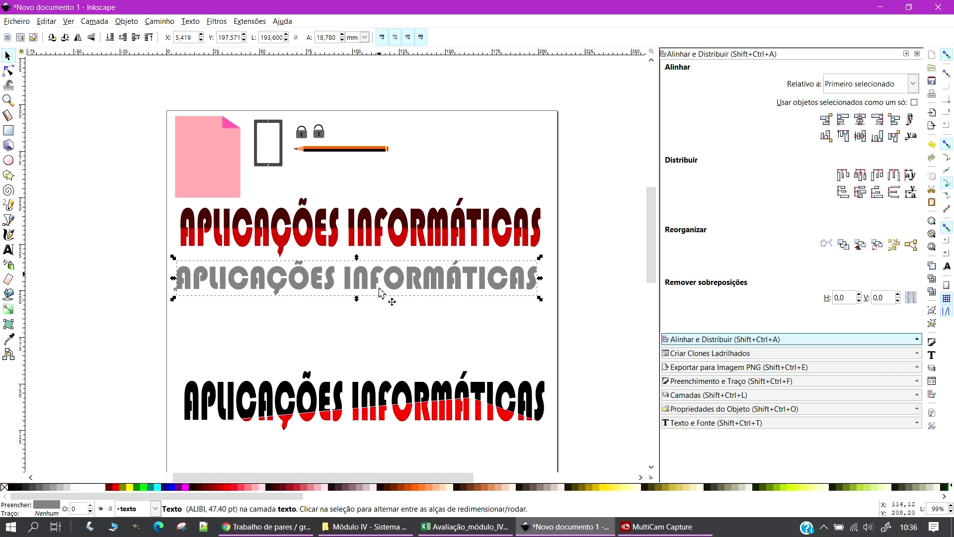
Group the two paths of the black and red title, squash it to about 24.393 mm high and place it beneath the grey title
left_click_drag(176, 340, 550, 466)
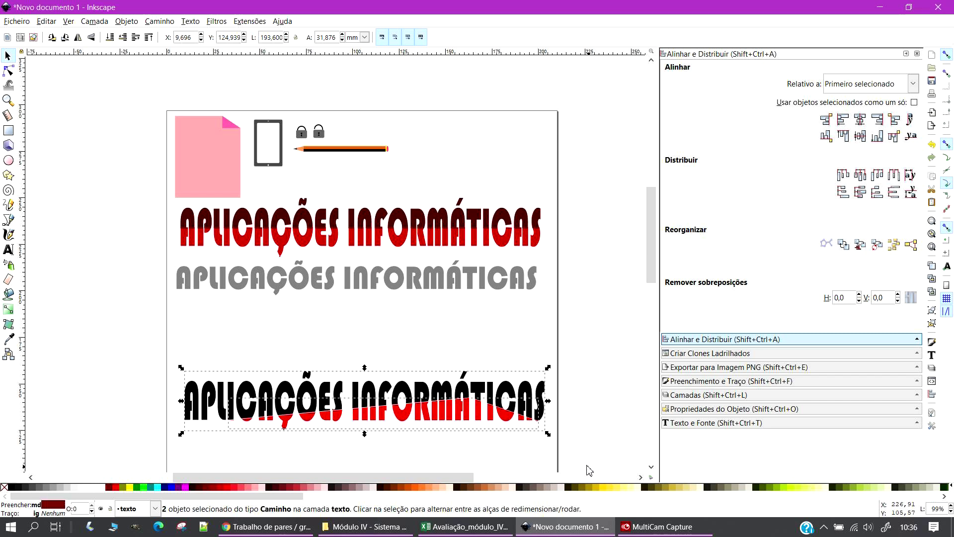
right_click(481, 411)
left_click(576, 396)
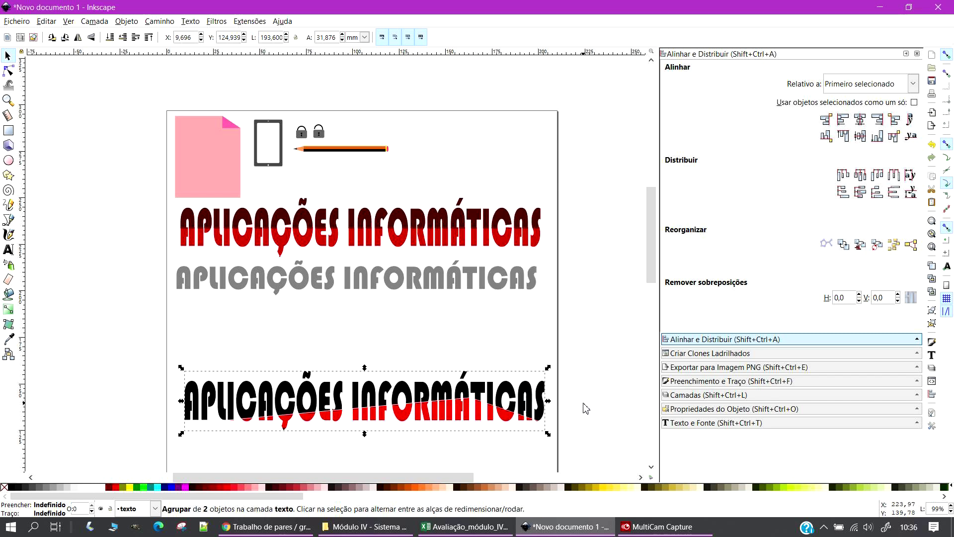
left_click_drag(367, 375, 357, 313)
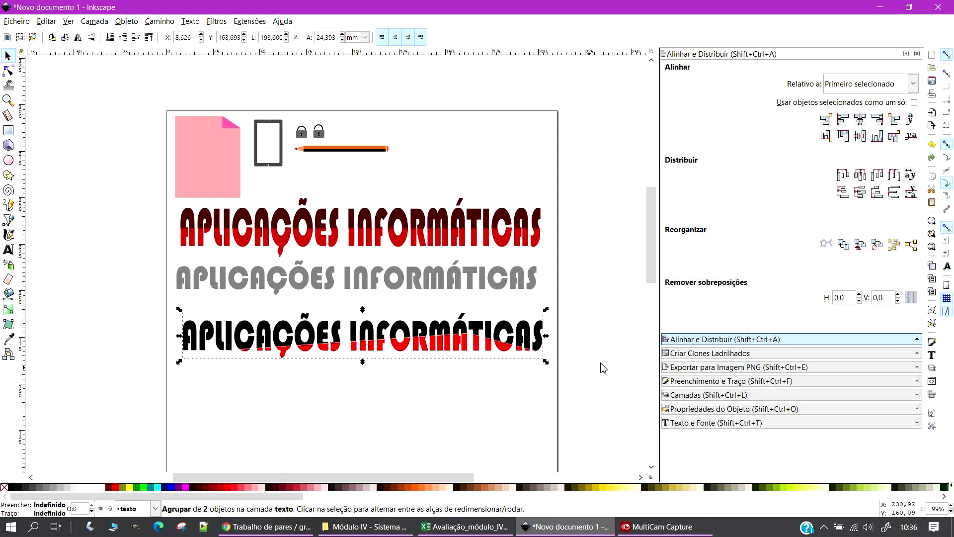
left_click(446, 416)
Group the three paths of the striped red title at the end of the page
scroll(422, 412, "down", 4)
scroll(291, 401, "down", 3)
left_click_drag(111, 302, 562, 453)
right_click(508, 408)
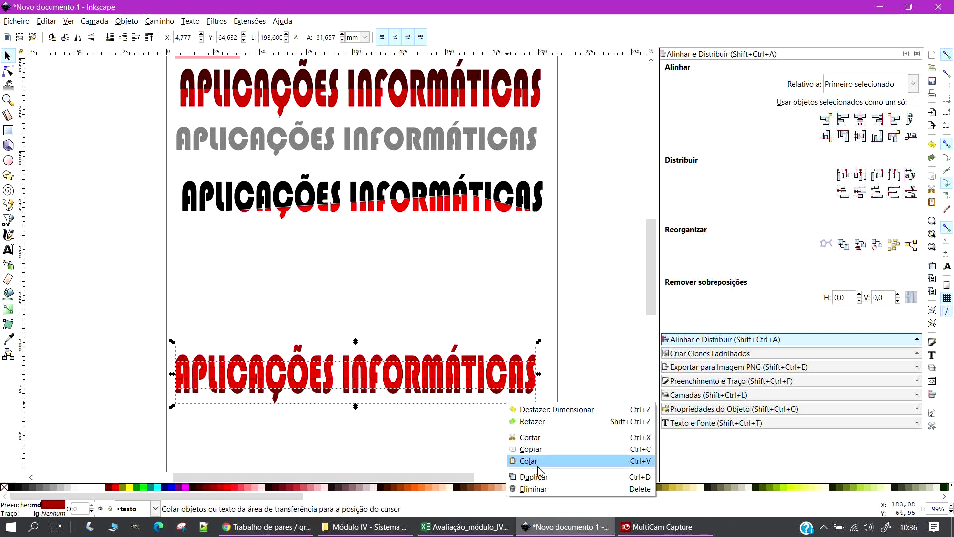
left_click(453, 439)
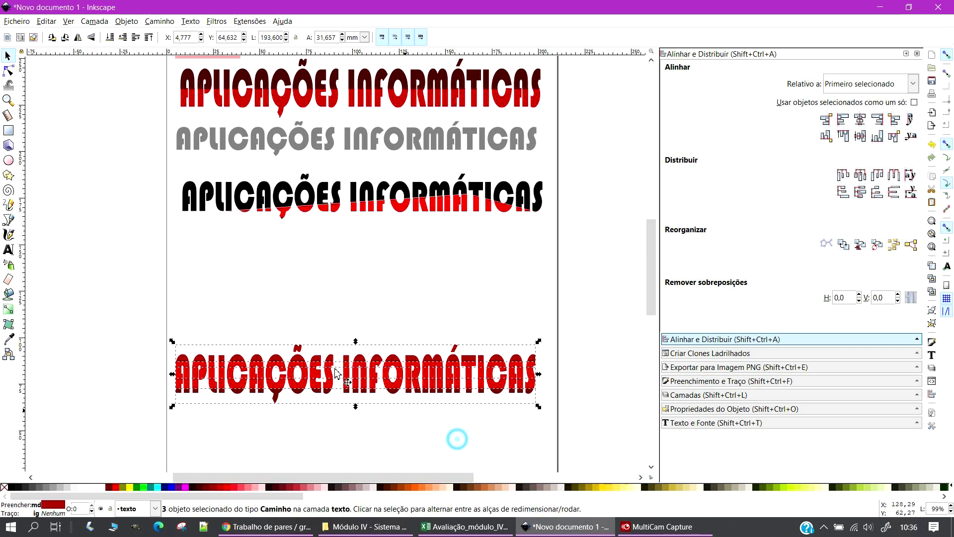
left_click(136, 268)
left_click_drag(136, 287, 631, 465)
right_click(478, 386)
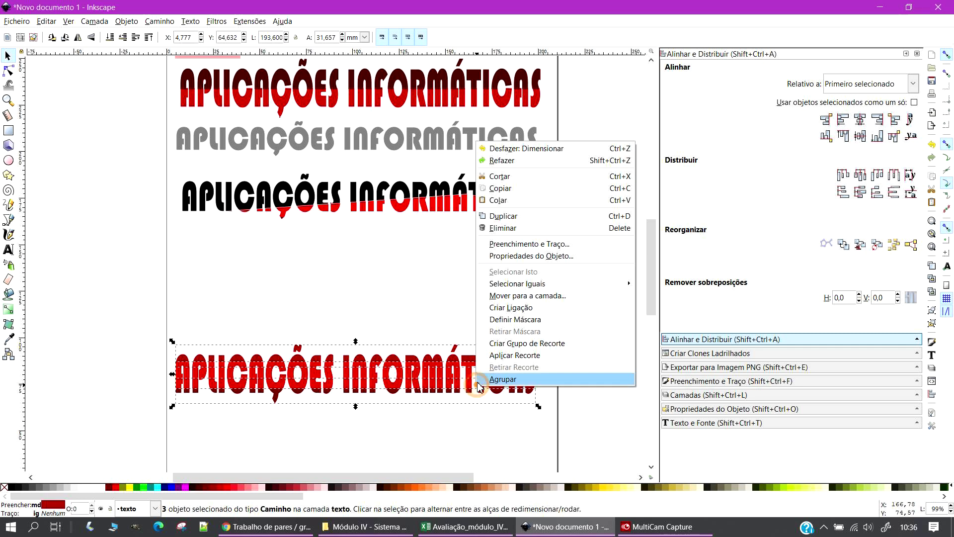
left_click(503, 379)
Shrink the grouped striped title to about 120.368 × 18.026 mm and move it between the pencil and the uppermost large title
left_click_drag(533, 352, 399, 235)
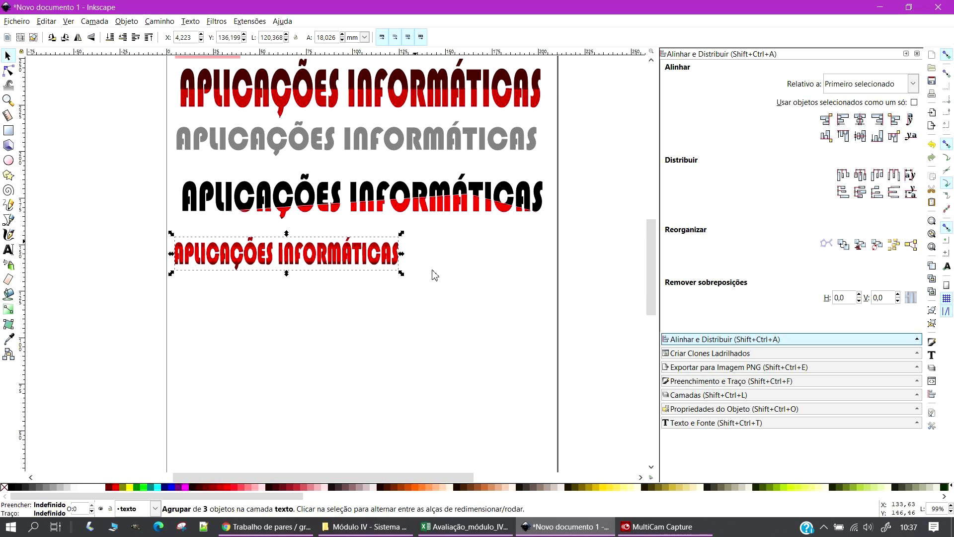
left_click(441, 303)
left_click_drag(356, 261, 494, 253)
scroll(472, 365, "up", 8)
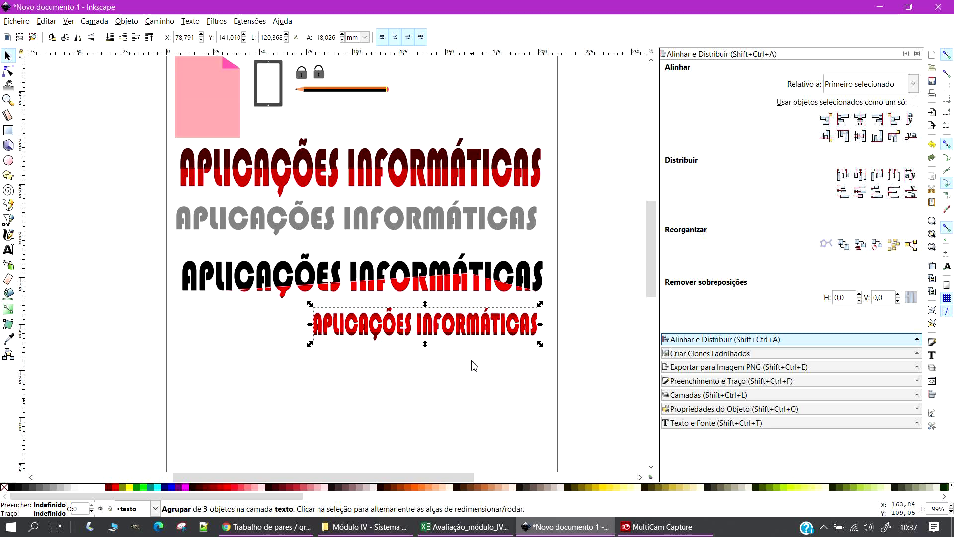
mouse_move(484, 416)
left_mouse_down()
mouse_move(487, 178)
mouse_move(485, 206)
mouse_move(433, 211)
mouse_move(492, 213)
left_mouse_up()
scroll(438, 351, "up", 3)
left_click(343, 410)
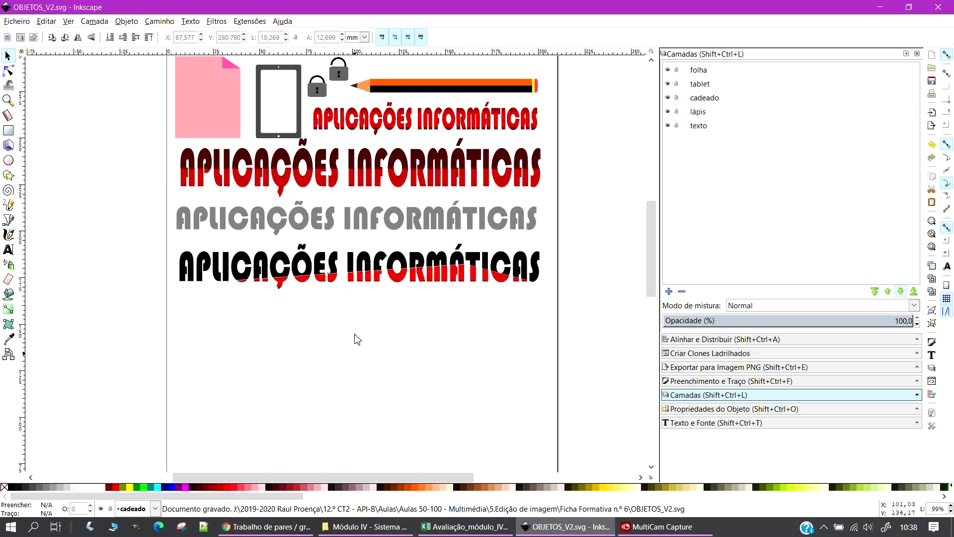
Add a layer named limão below the cadeado layer and lower it beneath the texto layer
scroll(357, 340, "up", 2)
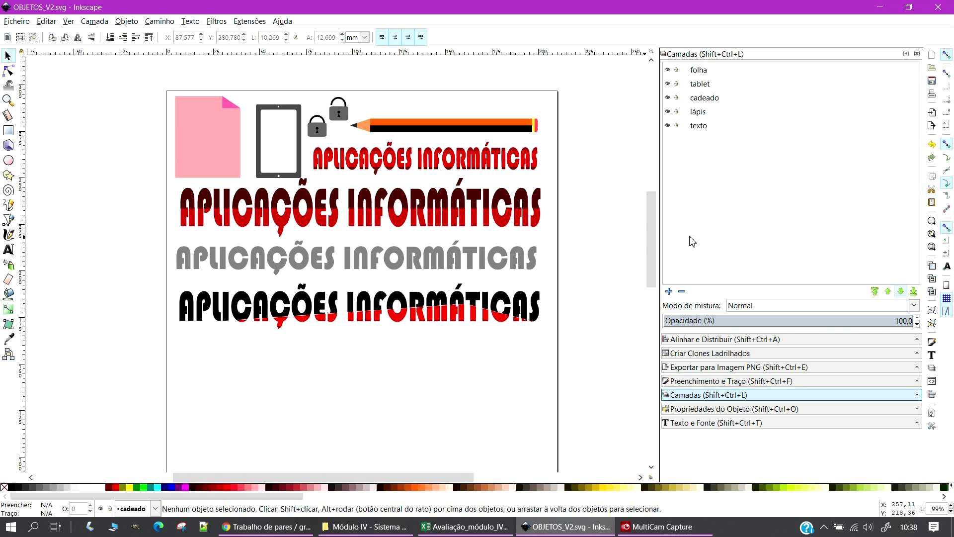
left_click(669, 291)
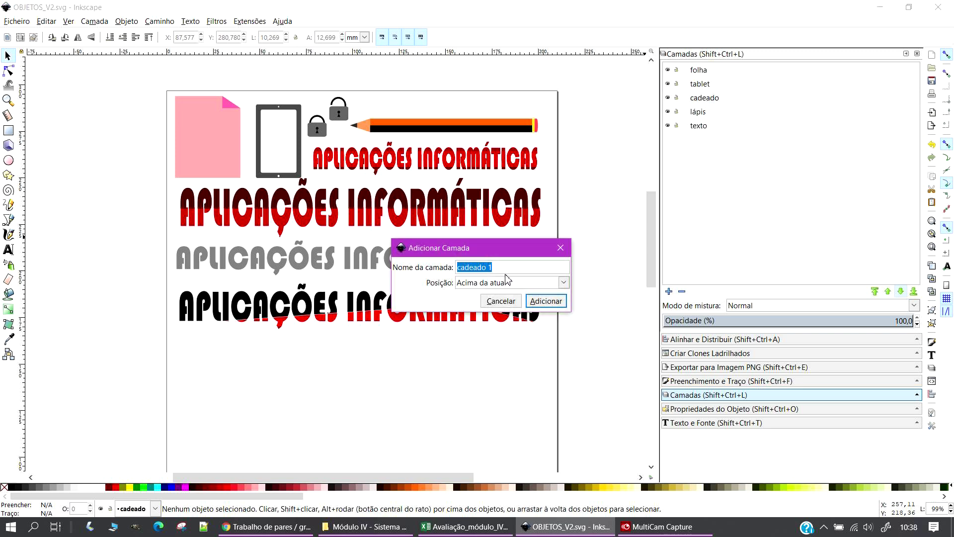
type("LIM")
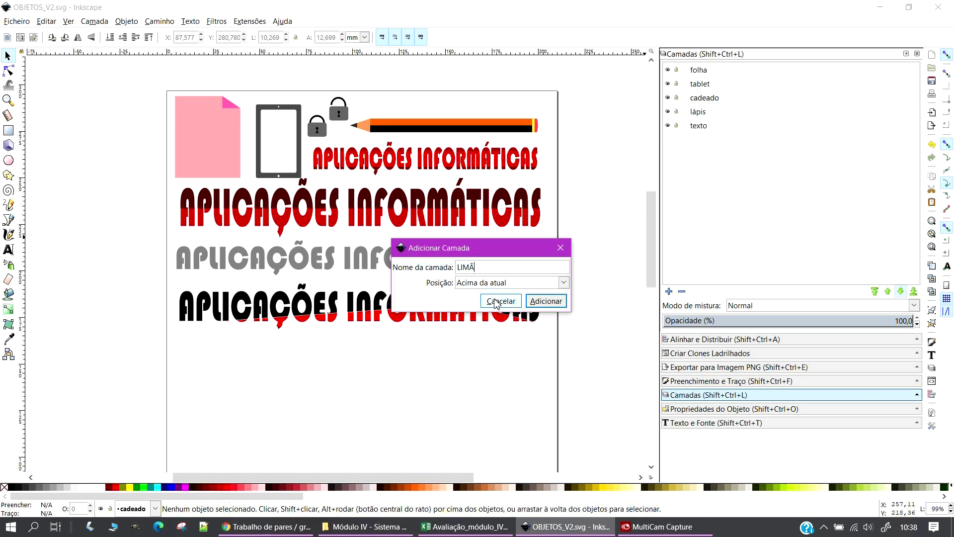
type("ão")
left_click(543, 284)
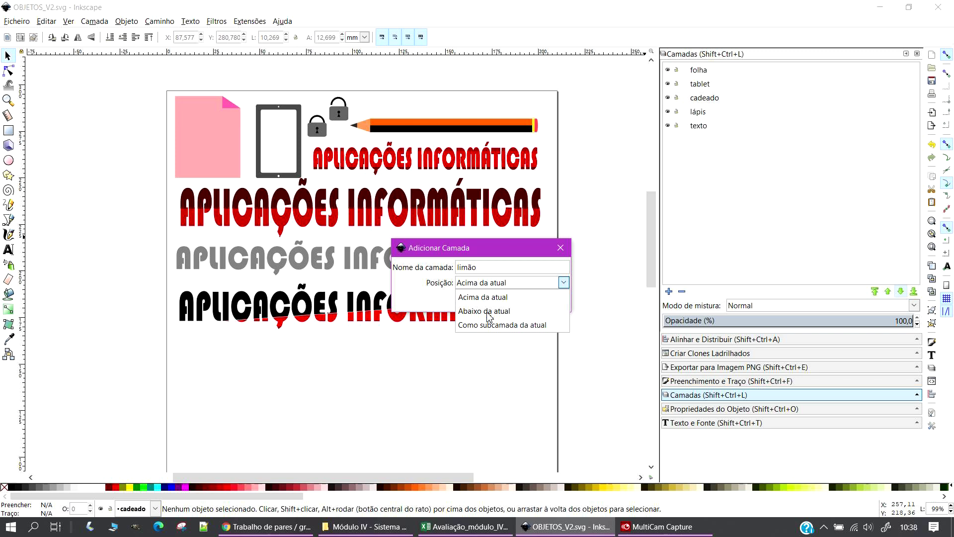
left_click(489, 312)
left_click(554, 310)
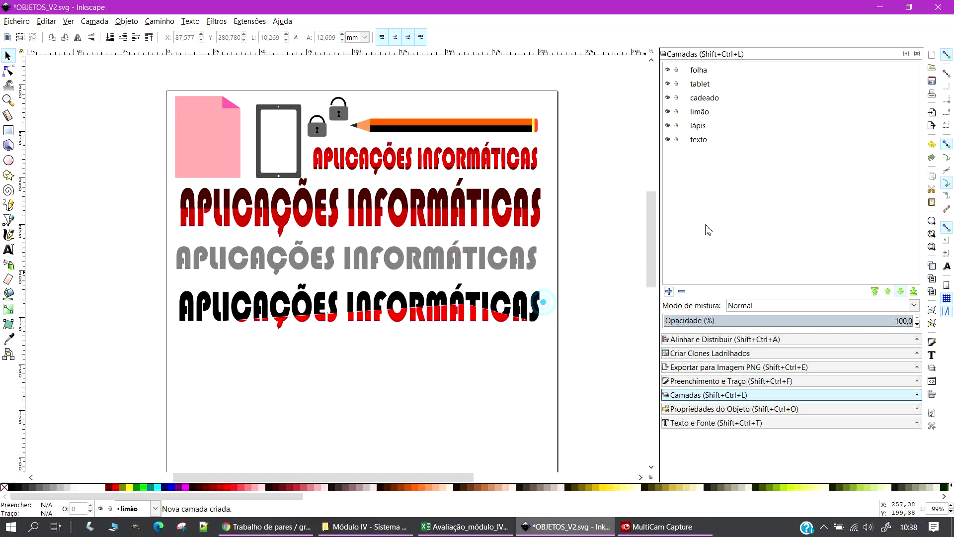
left_click(900, 292)
left_click(900, 291)
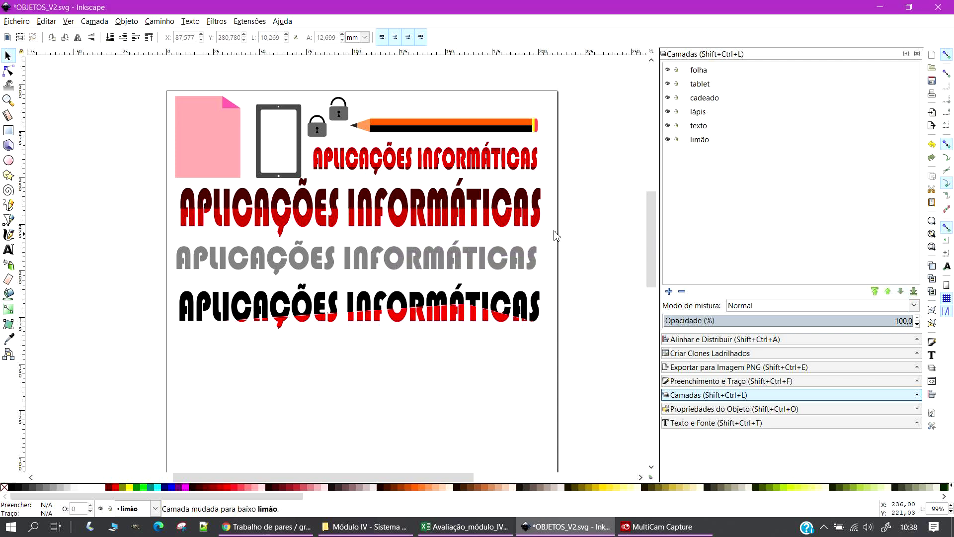
Draw a circle about 23.921 mm in diameter in the empty area below the titles and fill it with lime green
left_click(277, 379)
scroll(277, 378, "up", 2)
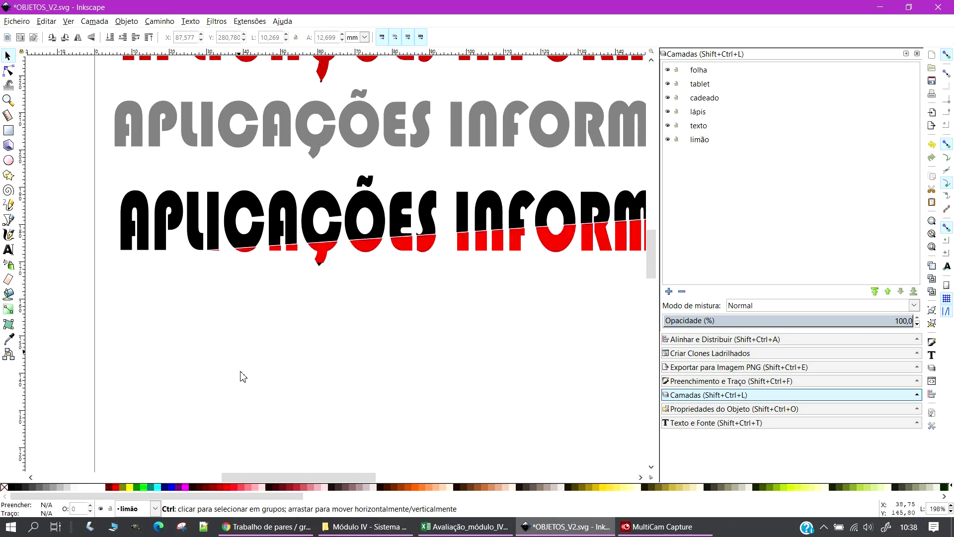
scroll(276, 375, "down", 1)
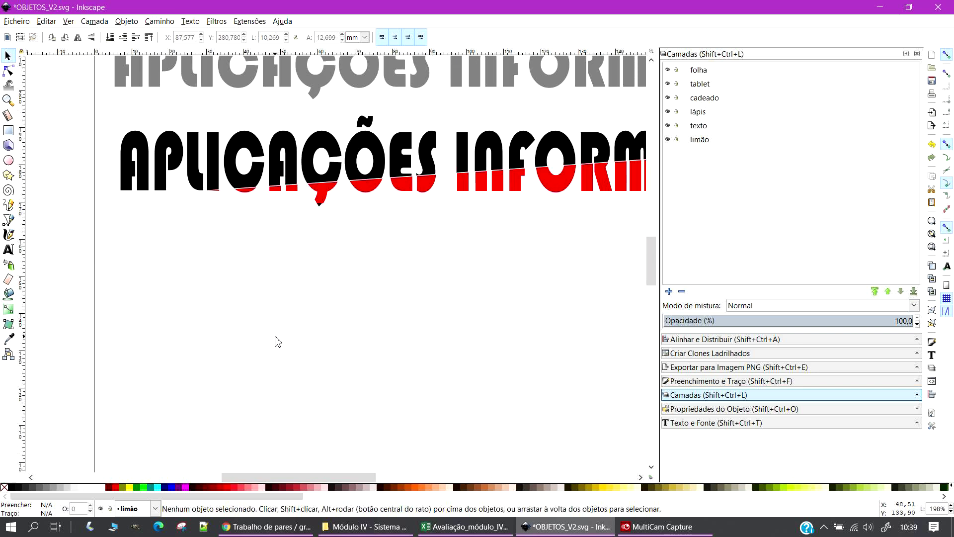
left_click(8, 160)
left_click_drag(194, 289, 302, 380)
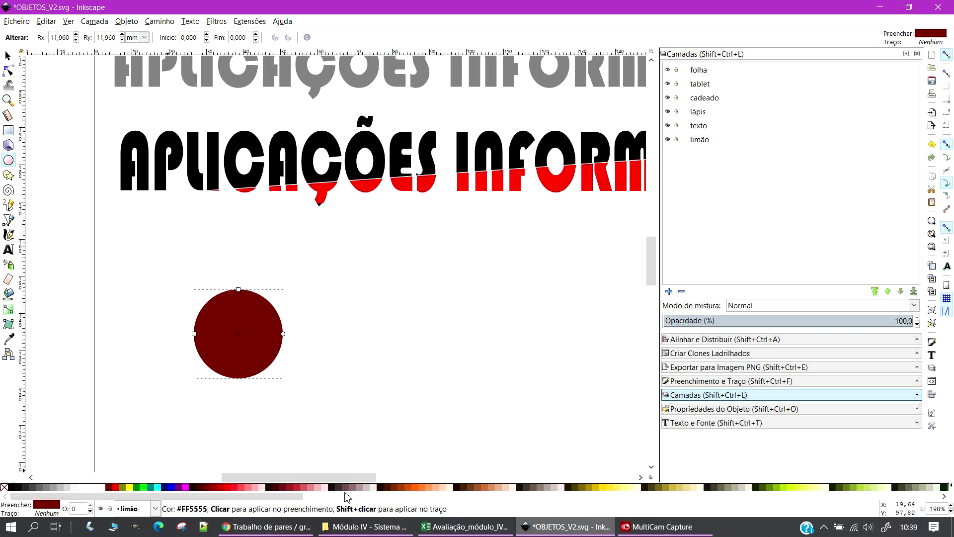
left_click(786, 488)
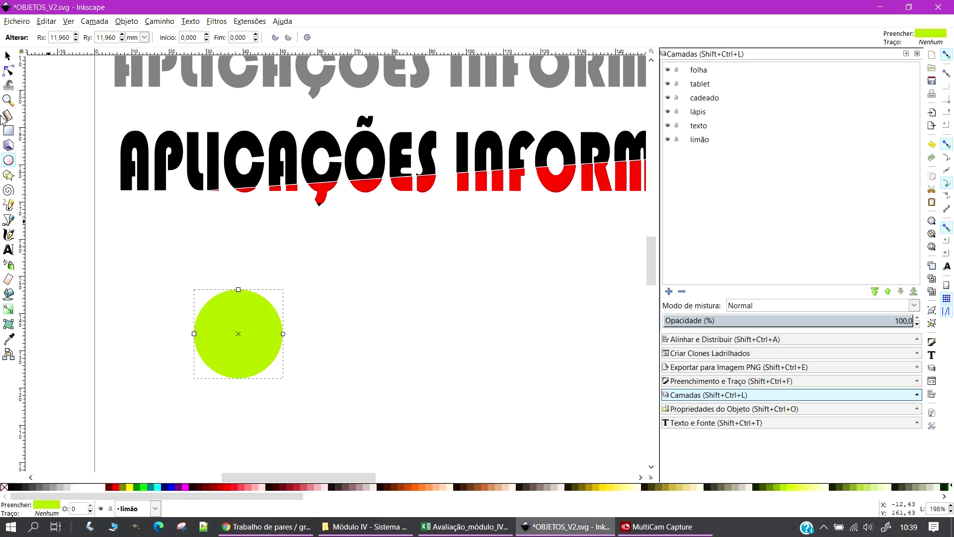
left_click(9, 57)
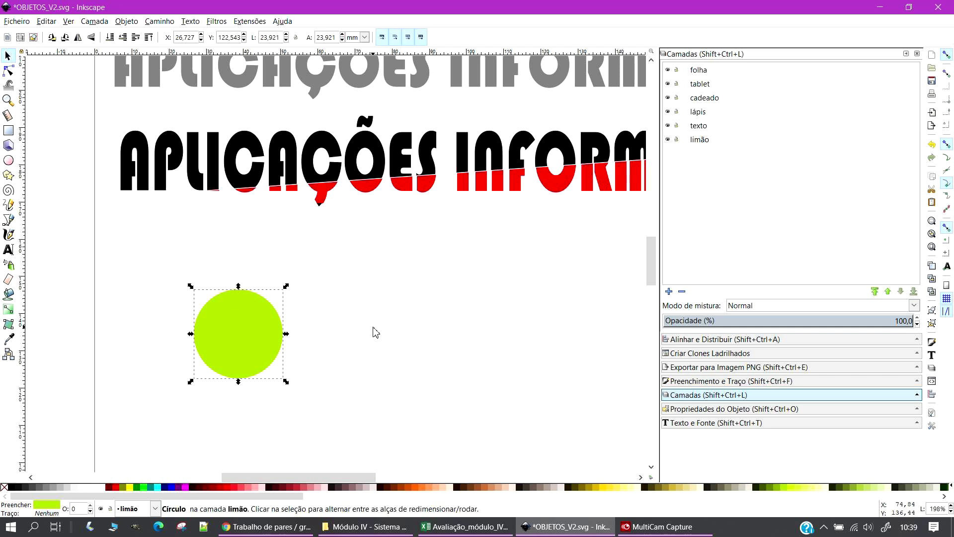
Paste a copy of the lime circle beside the original and shrink it to about 19.110 mm in diameter
key("ctrl+c")
key("ctrl+v")
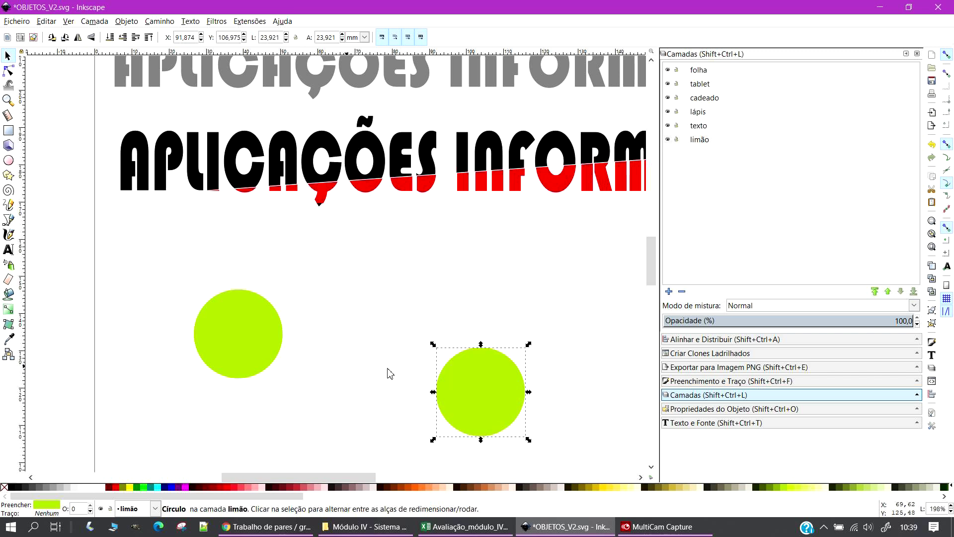
left_click_drag(498, 391, 355, 333)
mouse_move(386, 292)
left_mouse_down()
mouse_move(361, 323)
mouse_move(372, 300)
left_mouse_up()
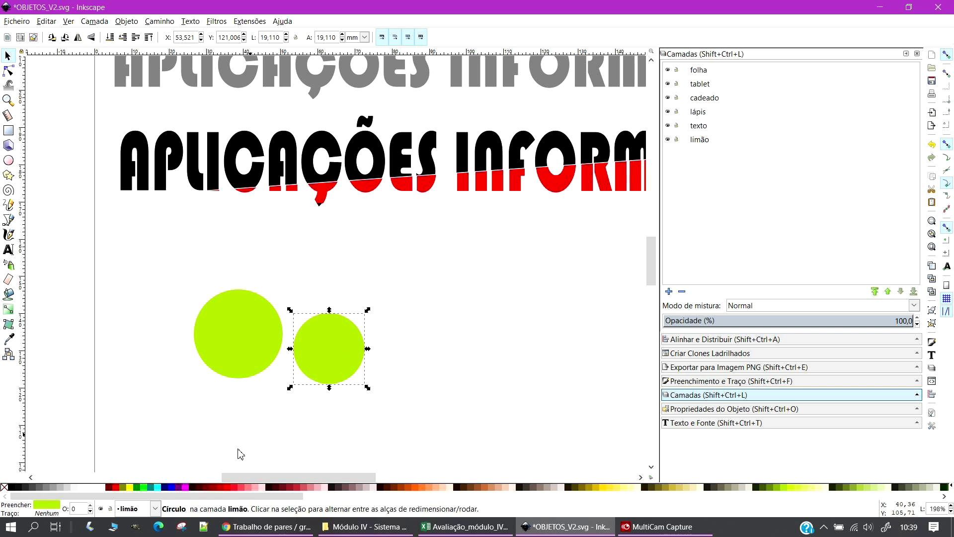
Fill the smaller circle white, place it inside the lime circle and enlarge it slightly
left_click(102, 489)
left_click_drag(340, 357, 249, 348)
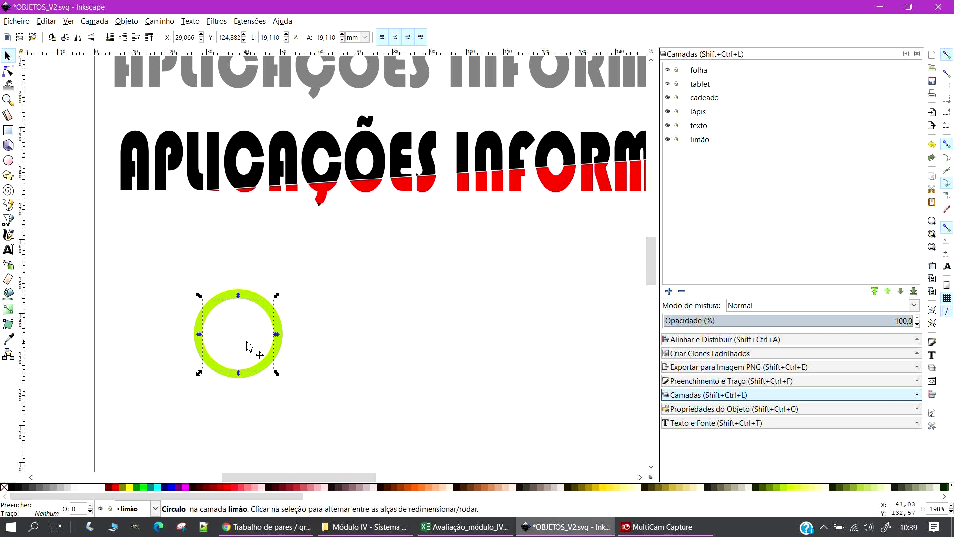
left_click_drag(278, 297, 283, 293)
Centre the white and lime circles on each other both horizontally and vertically to form an even ring
left_click(150, 267)
left_click_drag(150, 267, 322, 419)
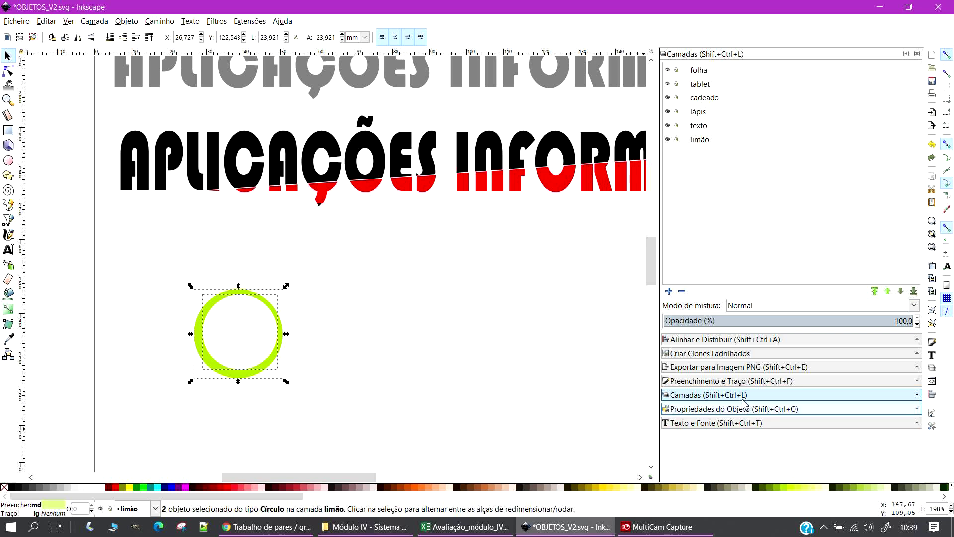
left_click(707, 341)
left_click(859, 120)
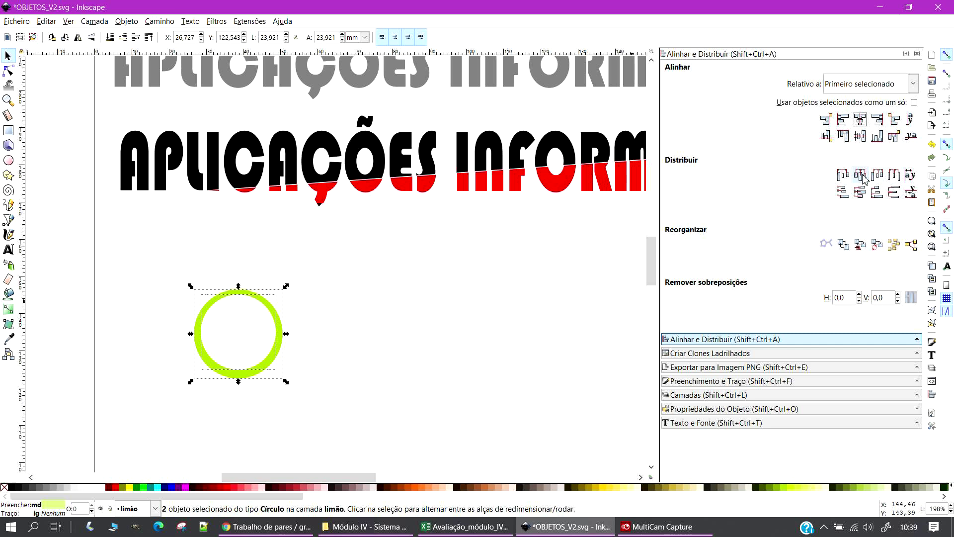
left_click(860, 135)
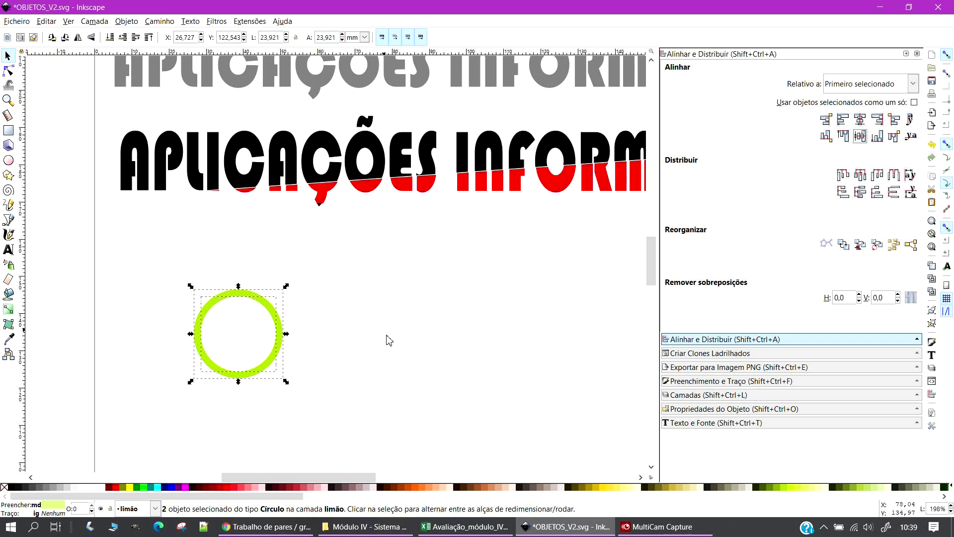
left_click(413, 324)
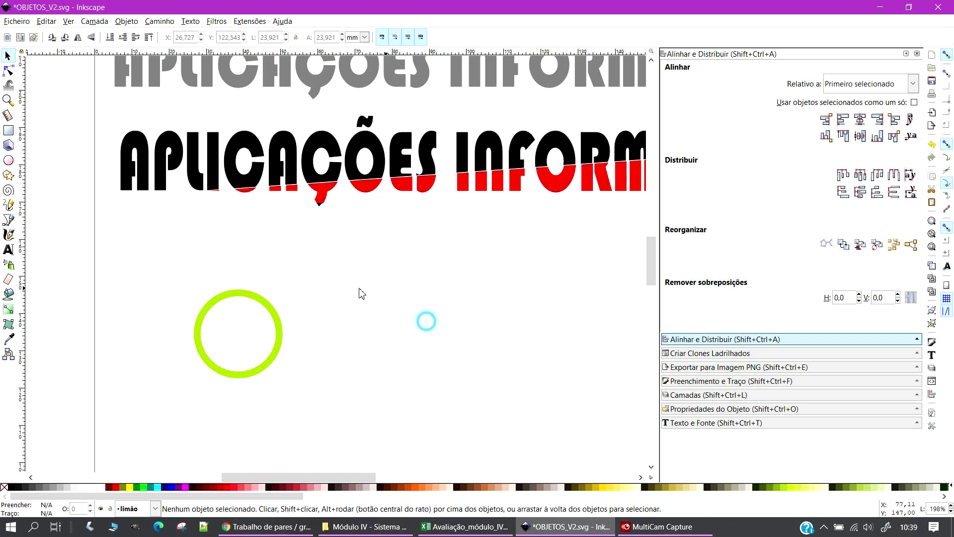
Move both circles together up towards the last title, to about X 12.027 mm, Y 136.307 mm
left_click_drag(157, 260, 285, 395)
left_click_drag(256, 346, 200, 296)
left_click(338, 352)
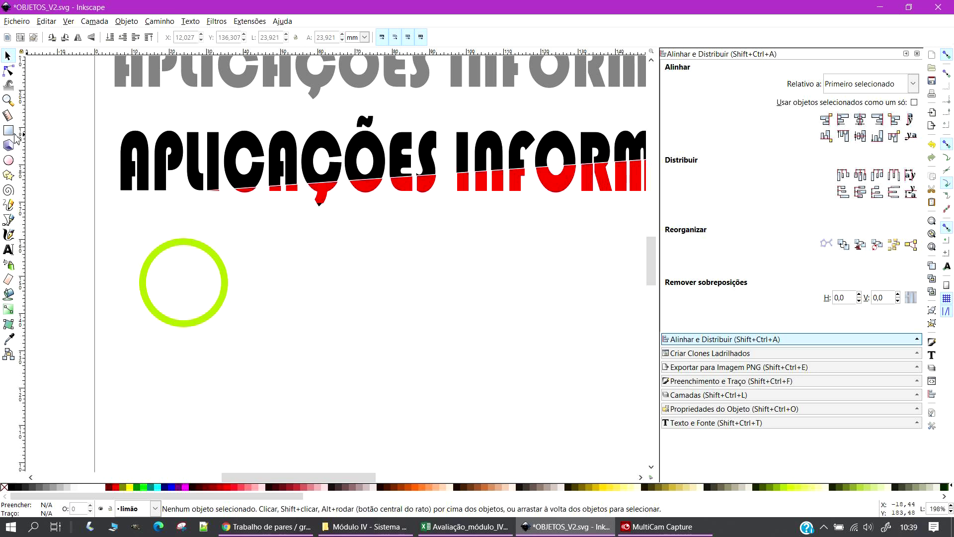
left_click(8, 175)
left_click_drag(256, 355, 305, 402)
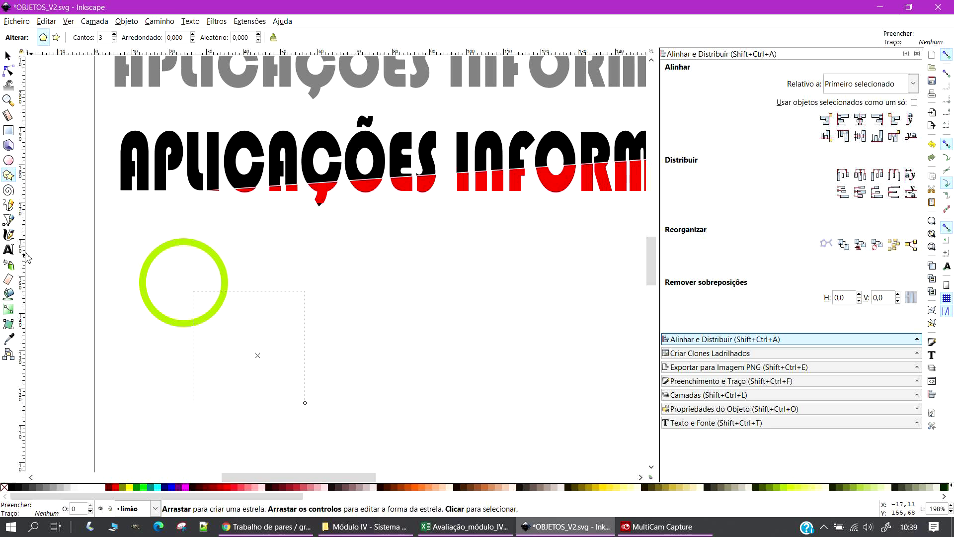
left_click(8, 339)
left_click(182, 244)
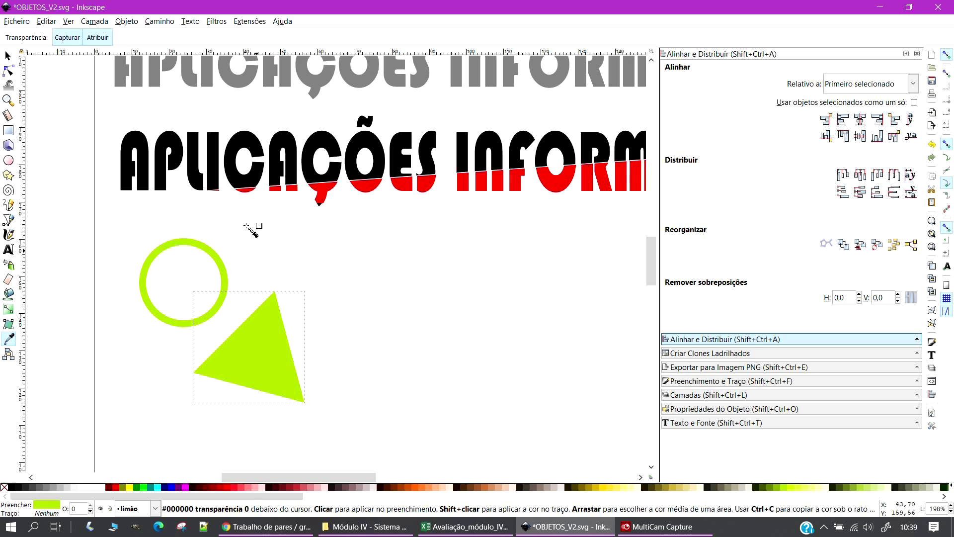
key("s")
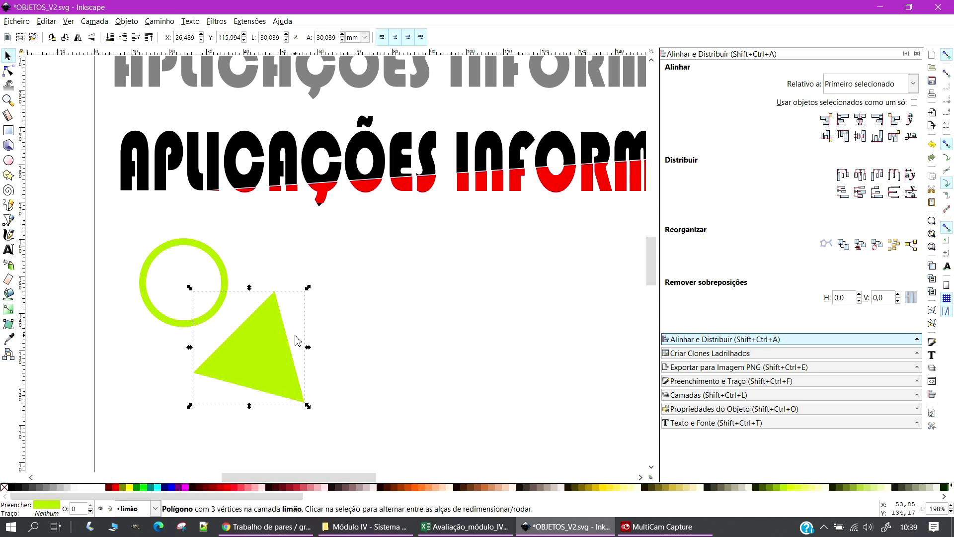
key("ctrl")
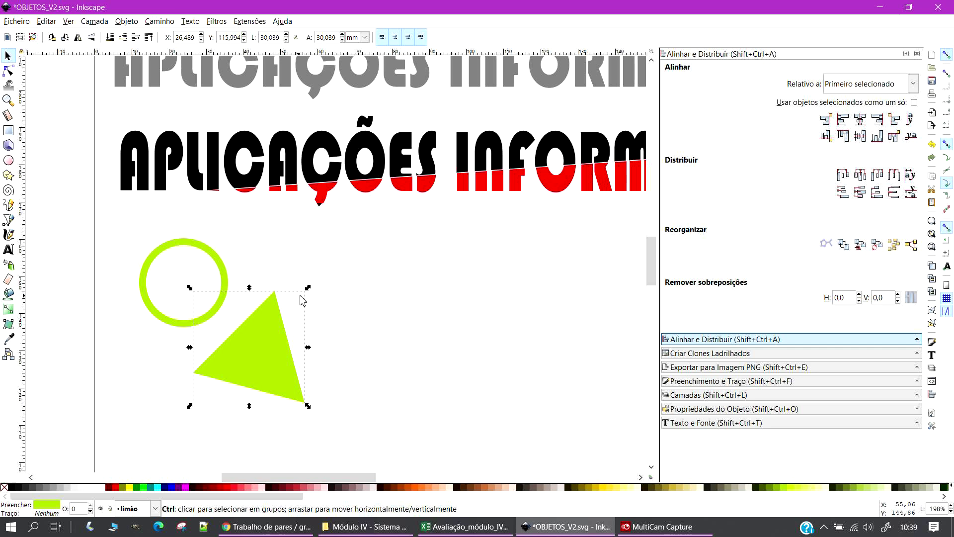
key("Delete")
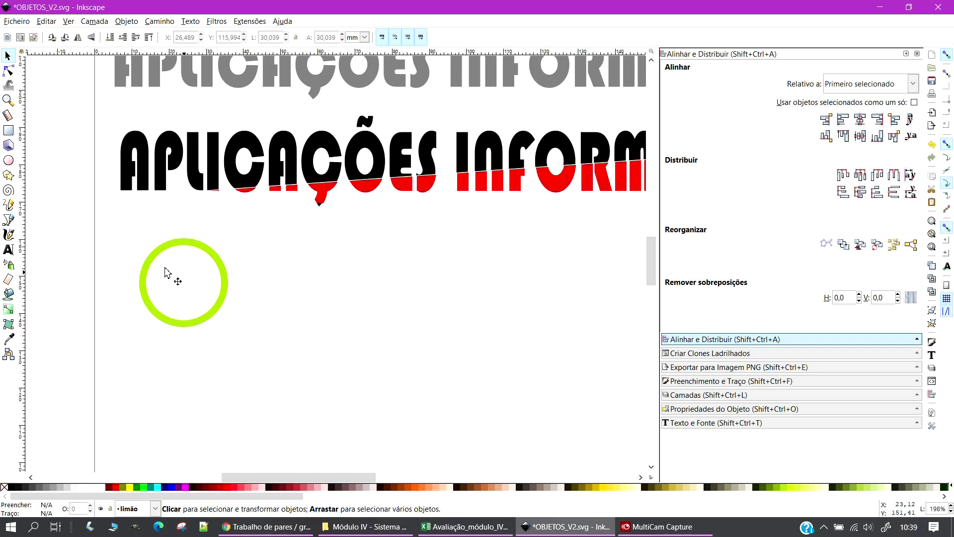
Draw a sideways-pointing lime triangle about 21.657 × 16.589 mm and place it below the ring, at about X 42.760 mm, Y 110.707 mm
left_click(9, 175)
mouse_move(187, 368)
left_mouse_down()
mouse_move(241, 395)
mouse_move(241, 368)
mouse_move(187, 396)
mouse_move(188, 388)
left_mouse_up()
left_click(8, 56)
left_click_drag(197, 343, 200, 377)
left_click_drag(179, 411, 278, 426)
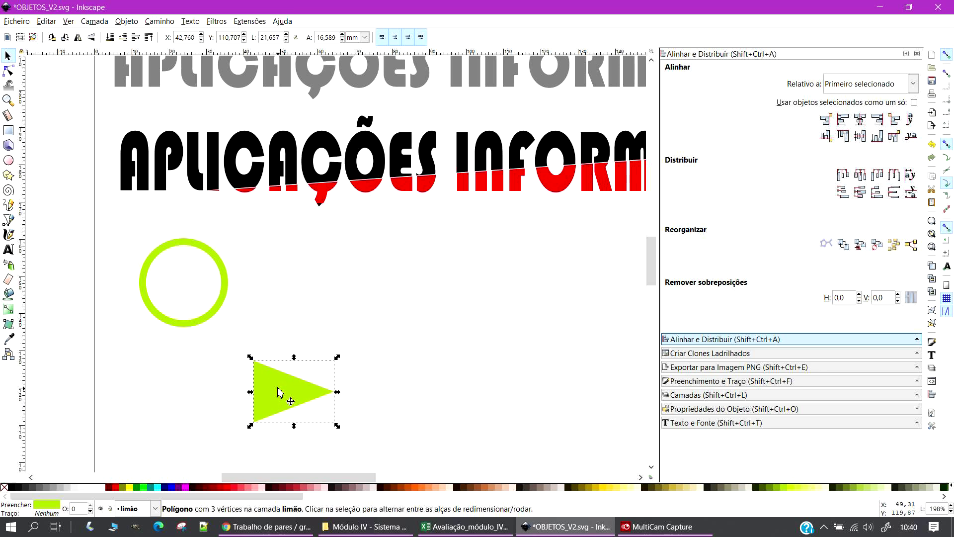
left_click(381, 378)
scroll(242, 395, "up", 2)
scroll(207, 343, "down", 1)
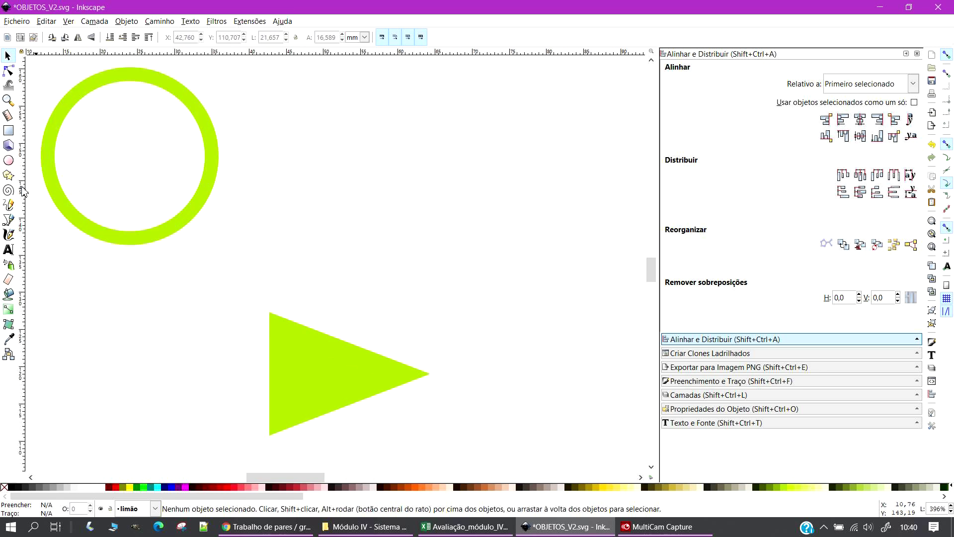
Draw a narrow upright lime ellipse about 5.813 mm wide and 17.4 mm high over the triangle's flat edge
left_click(12, 160)
left_click_drag(235, 313, 281, 443)
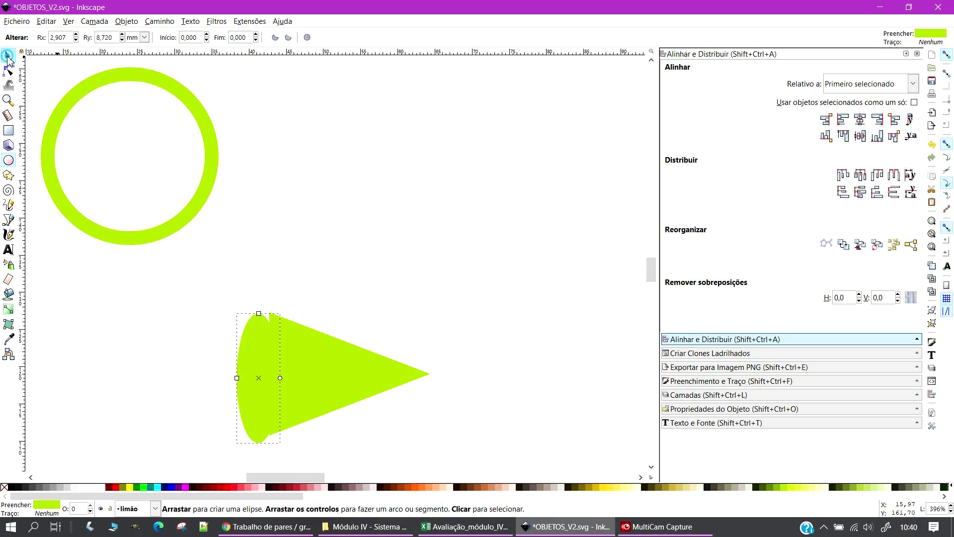
left_click(8, 56)
Set the height of both the triangle and the ellipse to 16 mm
left_click(324, 376)
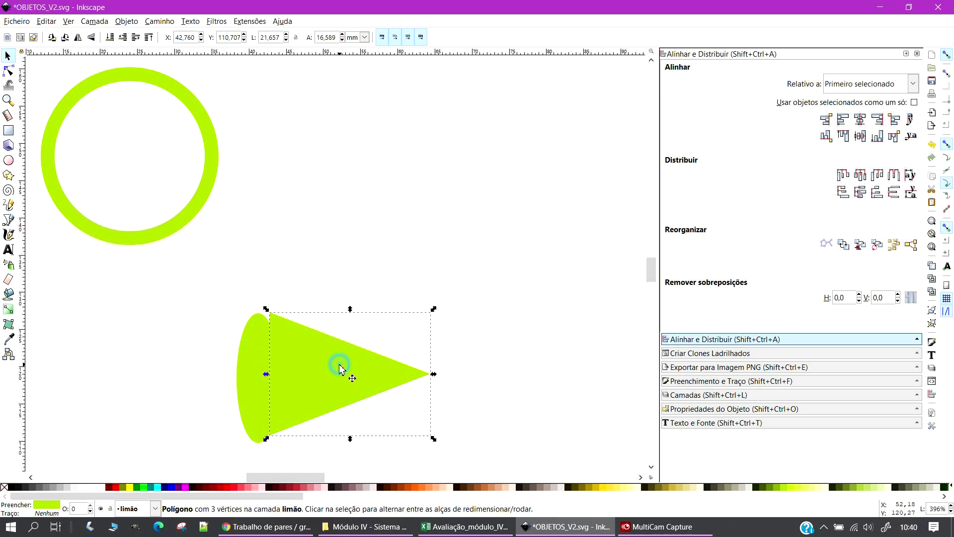
left_click(332, 39)
type("16")
key("Return")
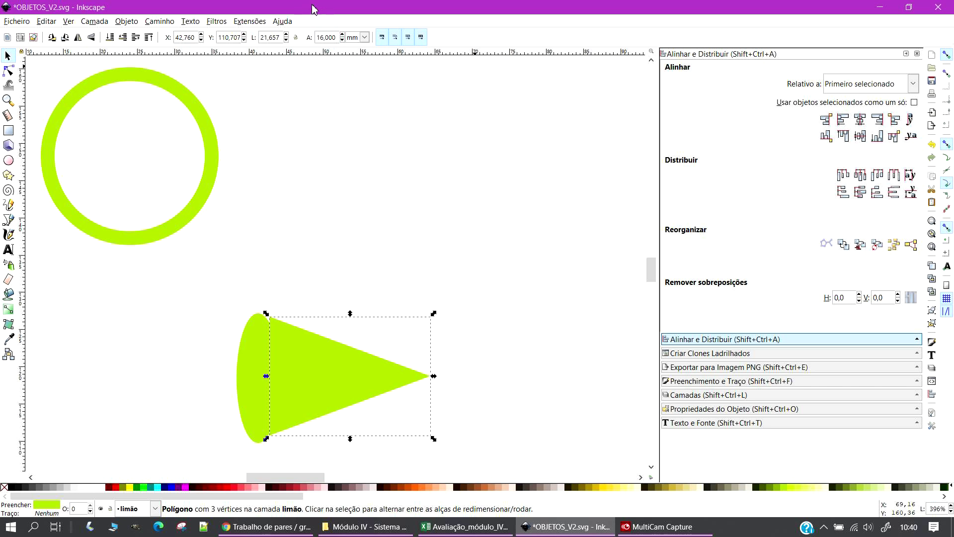
left_click(329, 36)
left_click(246, 335)
type("16")
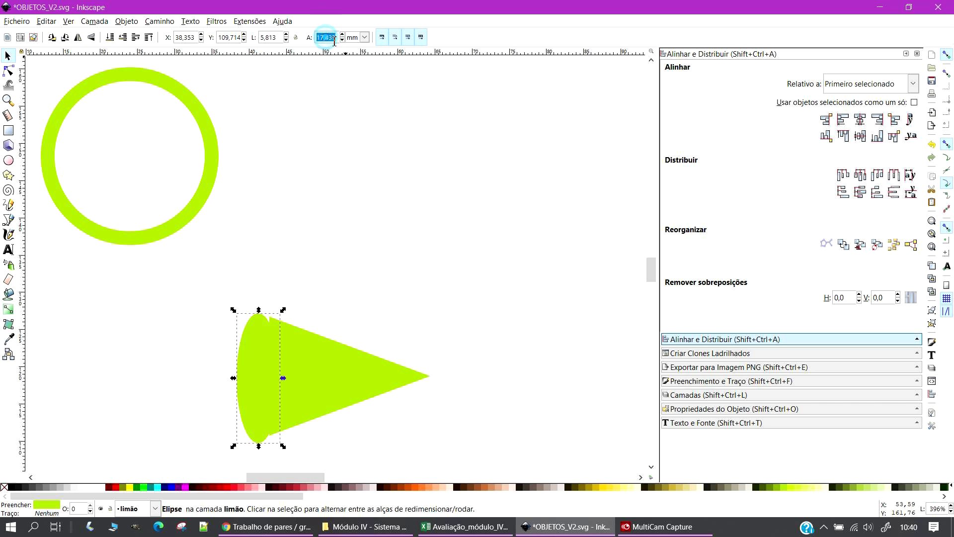
key("Return")
Align the ellipse and the triangle so that their centres share the same horizontal axis
left_click(387, 193)
left_click_drag(460, 284, 182, 479)
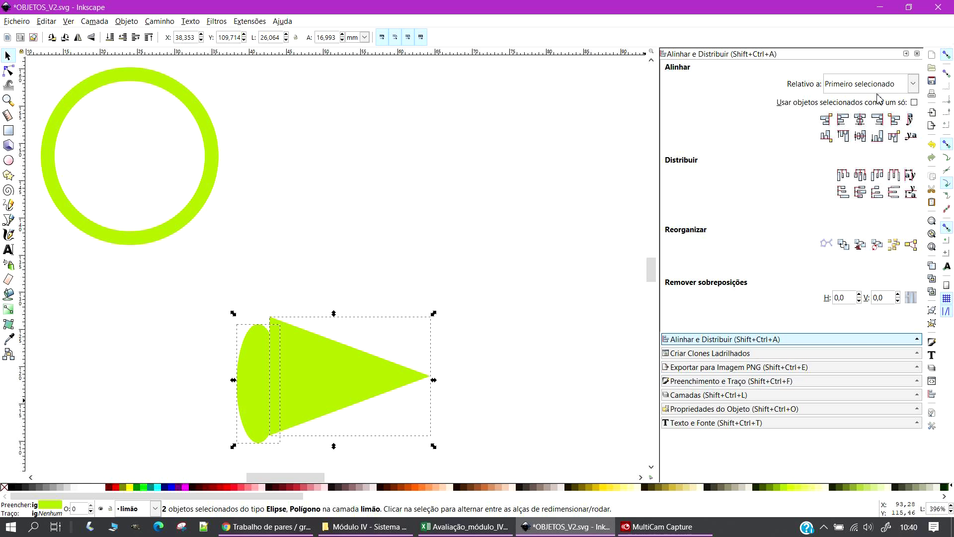
left_click(860, 137)
Move the ellipse horizontally into the triangle's flat edge, to about X 39.941 mm
left_click(518, 324)
left_click(260, 377)
key("Right")
key("Right")
key("Right")
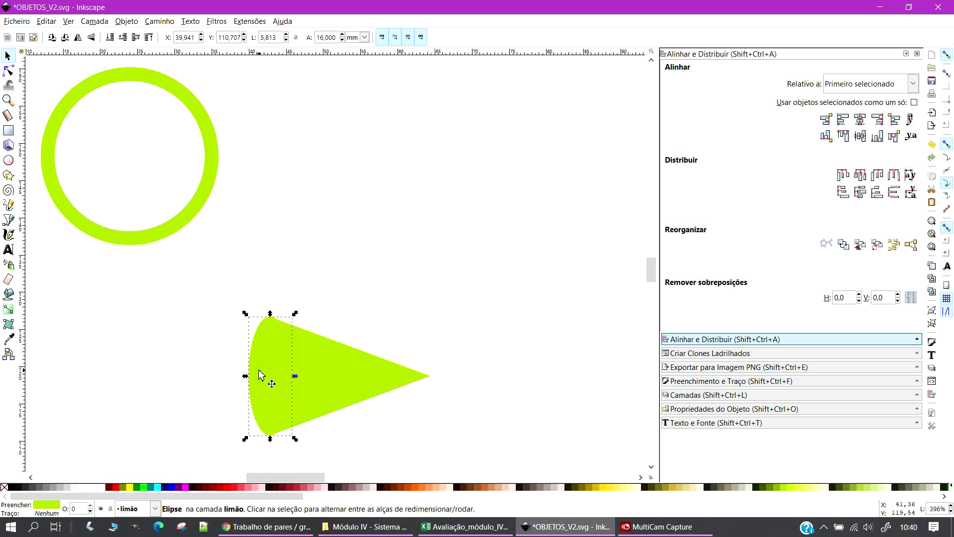
Nudge the ellipse to about X 39.687 mm to smooth the rounded edge, and group it with the triangle into a wedge
left_click(372, 306)
scroll(300, 410, "up", 2)
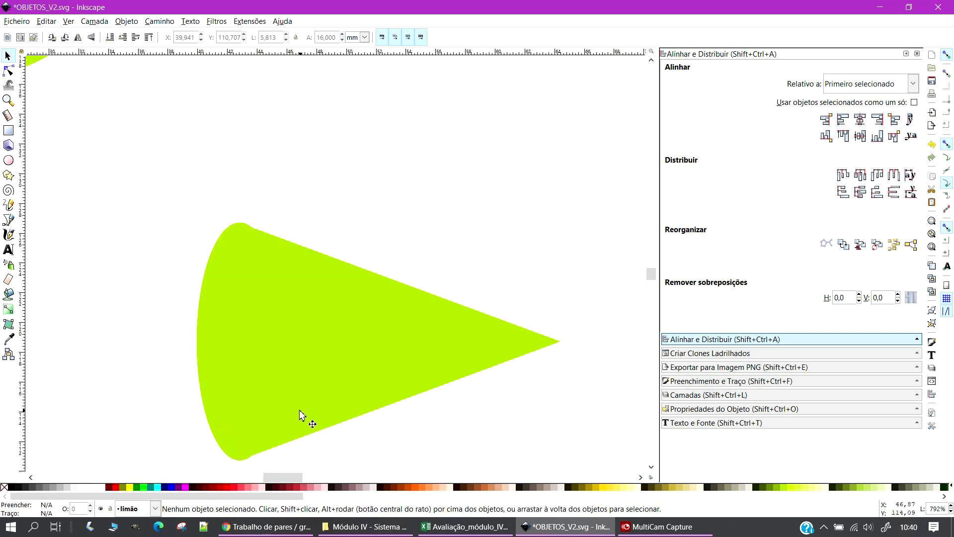
left_click(220, 336)
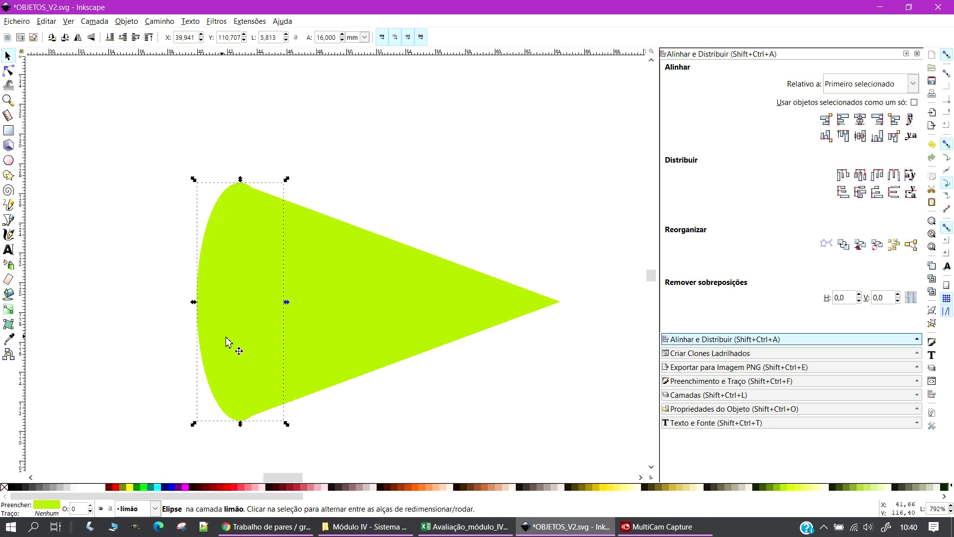
key("Right")
key("Left")
key("Left")
key("Left")
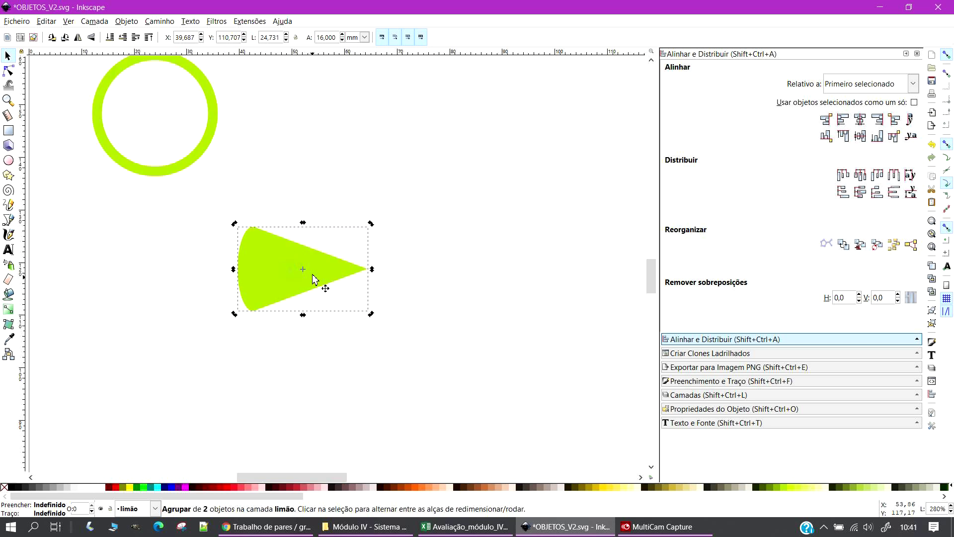
Move the wedge's rotation centre horizontally to just beyond its tip and open the rotation settings for tiled clones
left_click(312, 279)
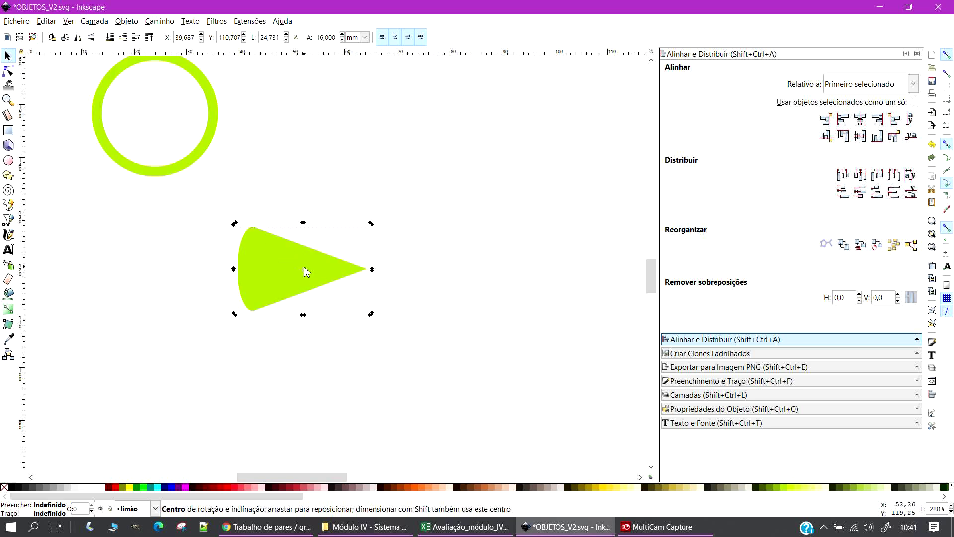
left_click_drag(304, 267, 394, 276)
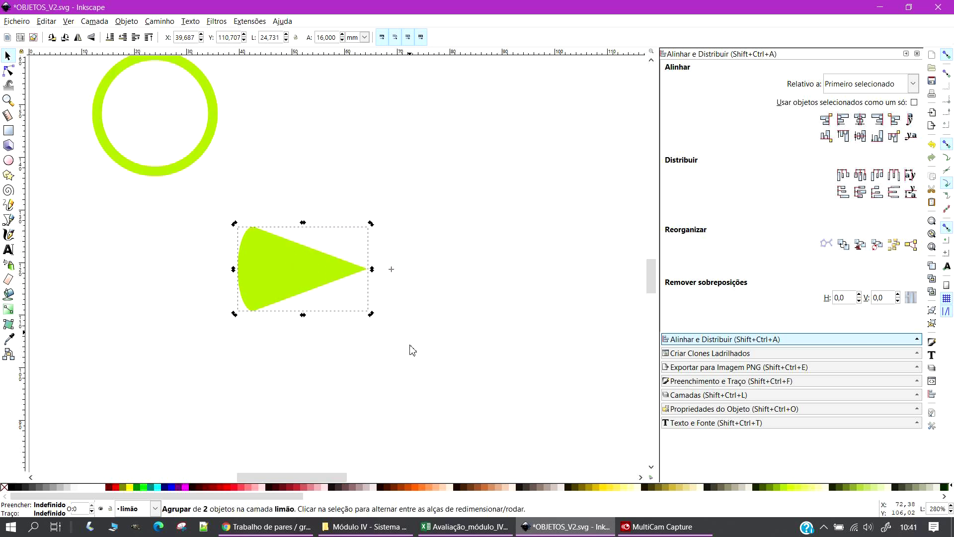
left_click(721, 354)
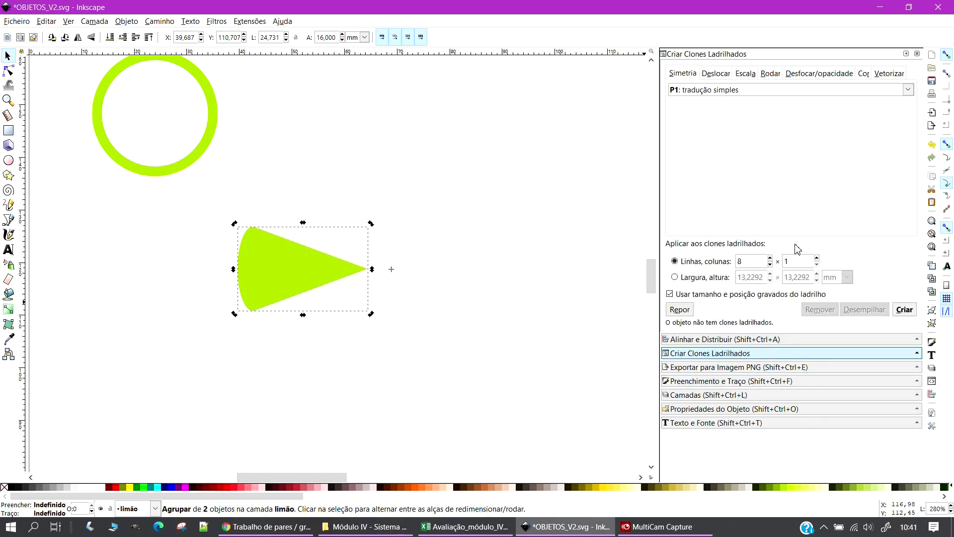
left_click(791, 261)
left_click(718, 73)
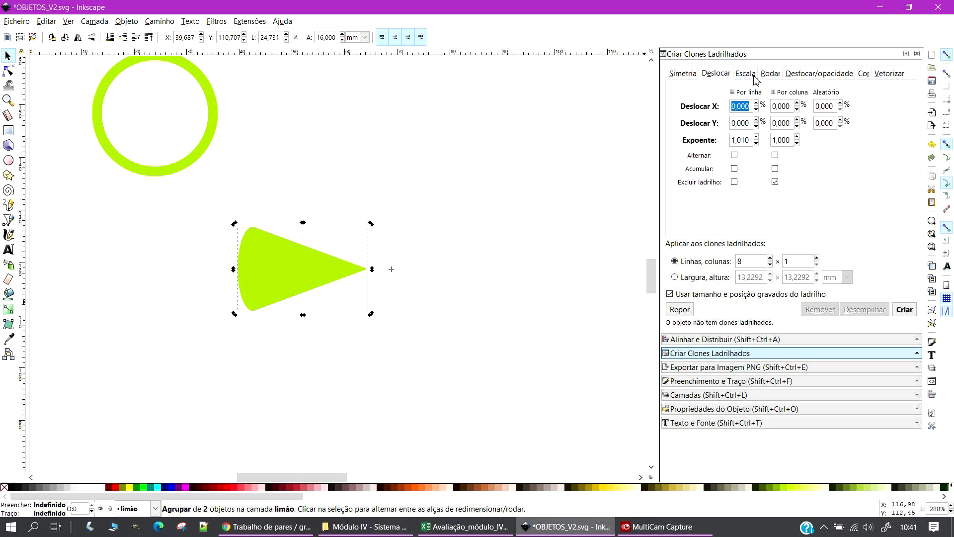
left_click(747, 73)
left_click(772, 76)
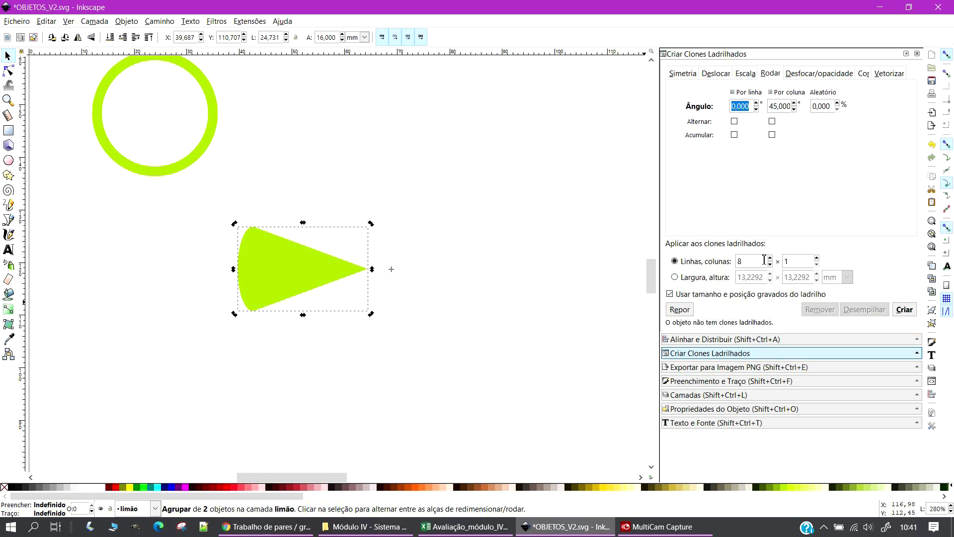
Try tiling the wedge as 8 rows by 1 column of clones, and undo it
left_click(906, 310)
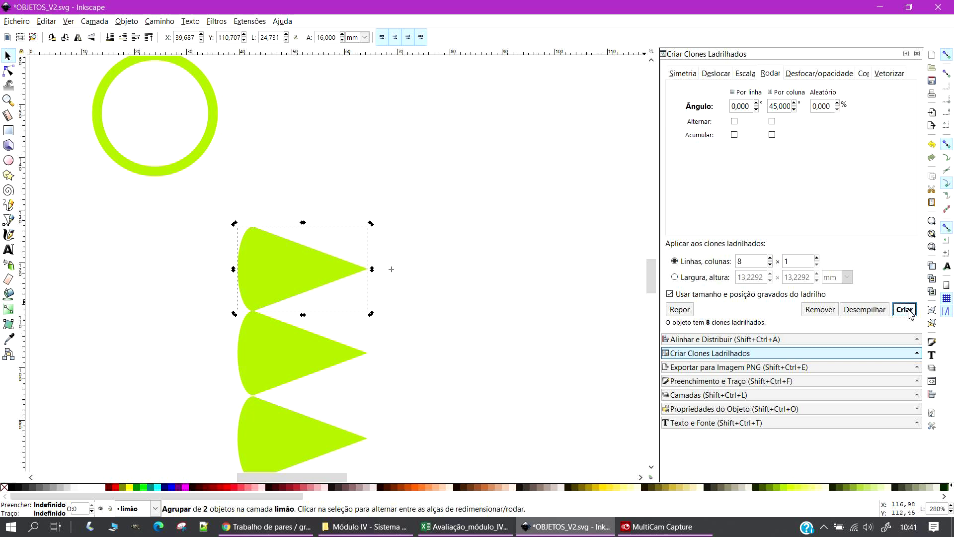
key("ctrl+z")
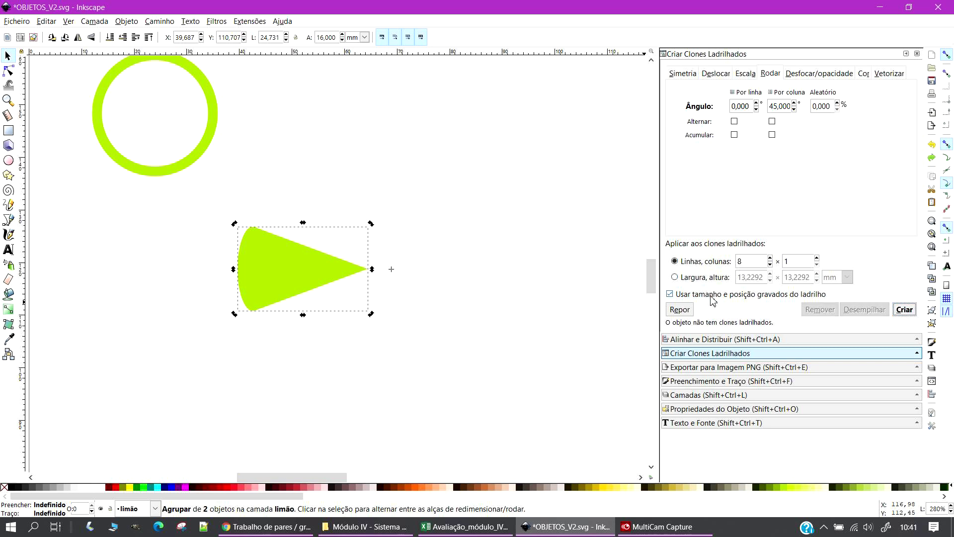
Create tiled clones of the wedge in 1 row by 8 columns, rotated 45° per column
left_click(764, 262)
left_click(802, 261)
left_click(905, 310)
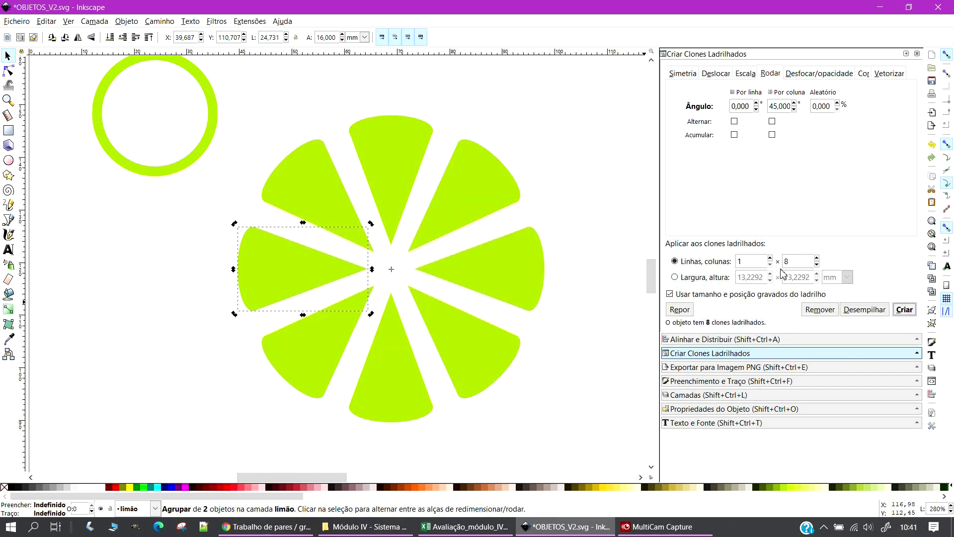
left_click(580, 268)
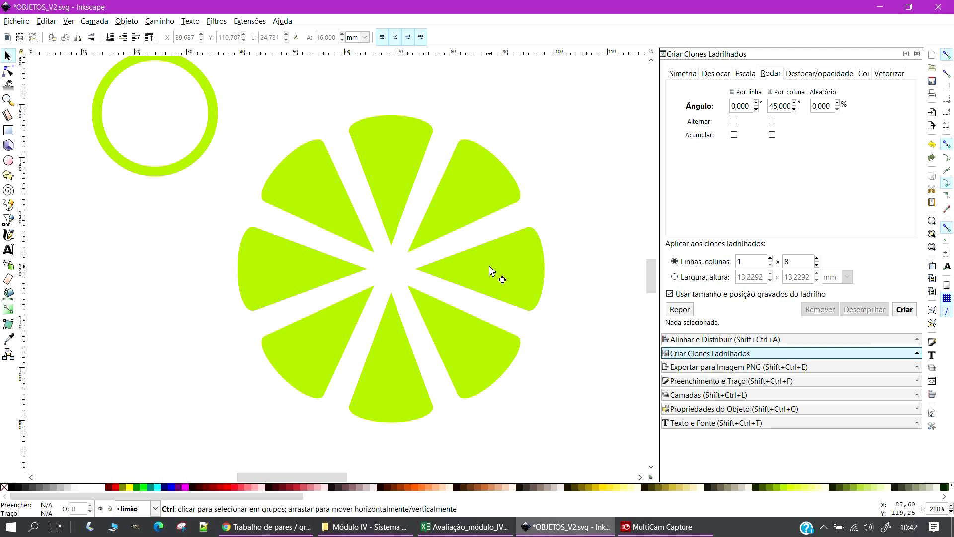
Undo the clones, stretch the wedge to about 18.551 mm high and tile it around its rotation centre again
key("ctrl+z")
left_click(277, 264)
left_click_drag(305, 229, 312, 215)
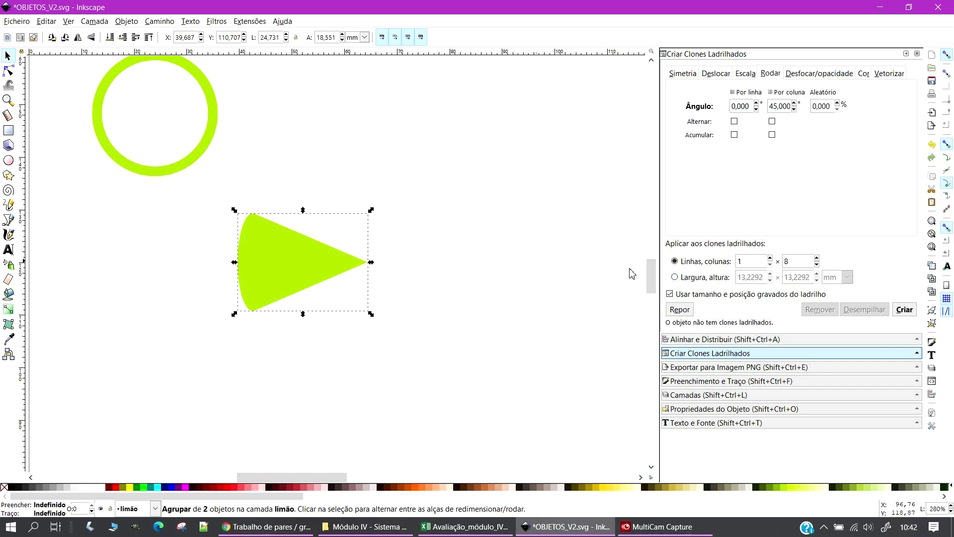
left_click(902, 310)
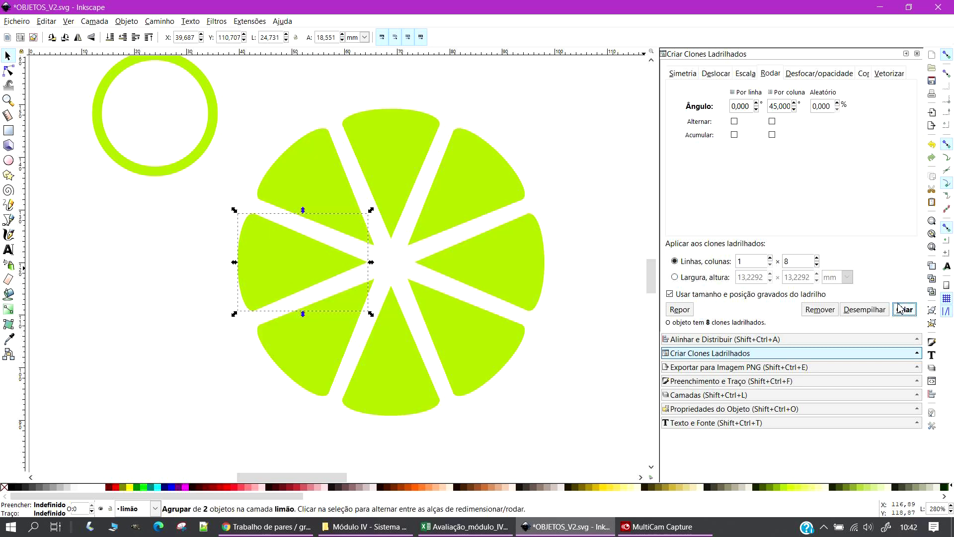
Undo the clones, stretch the wedge to about 19.969 mm high and recreate the circular clones
key("ctrl+z")
left_click(249, 258)
left_click(408, 276)
left_click(296, 277)
left_click_drag(302, 211, 302, 204)
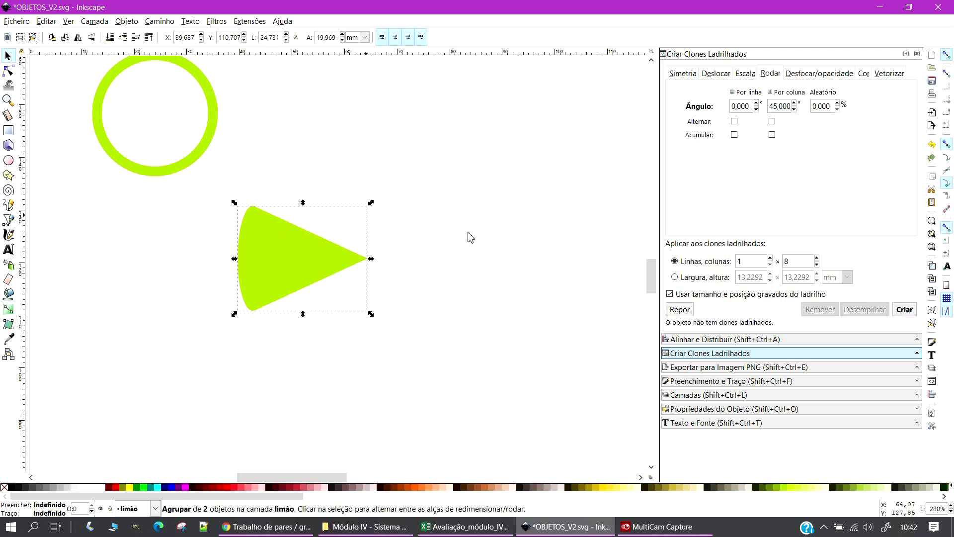
left_click(904, 309)
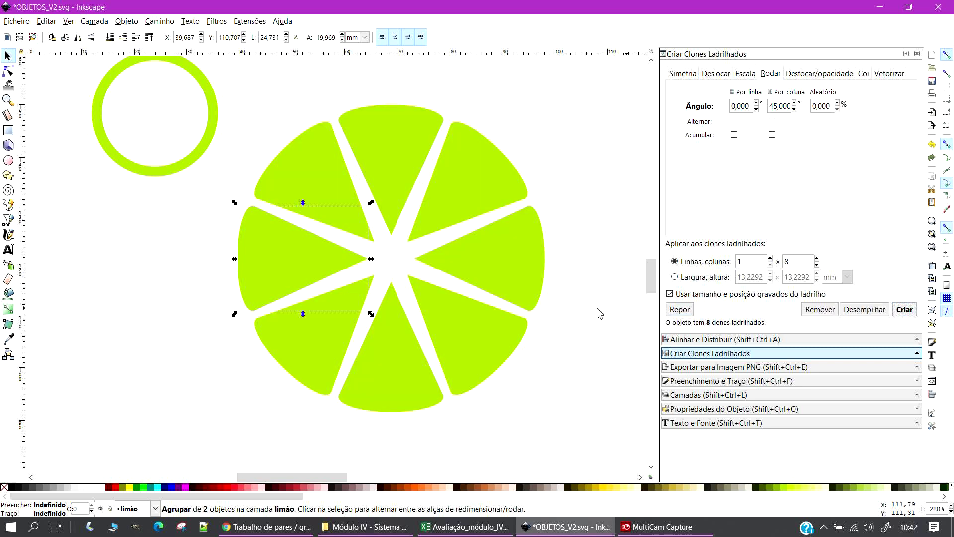
Undo the clones and shrink the wedge to about 23.124 mm wide and 14.772 mm high
key("ctrl+z")
left_click_drag(371, 259, 362, 259)
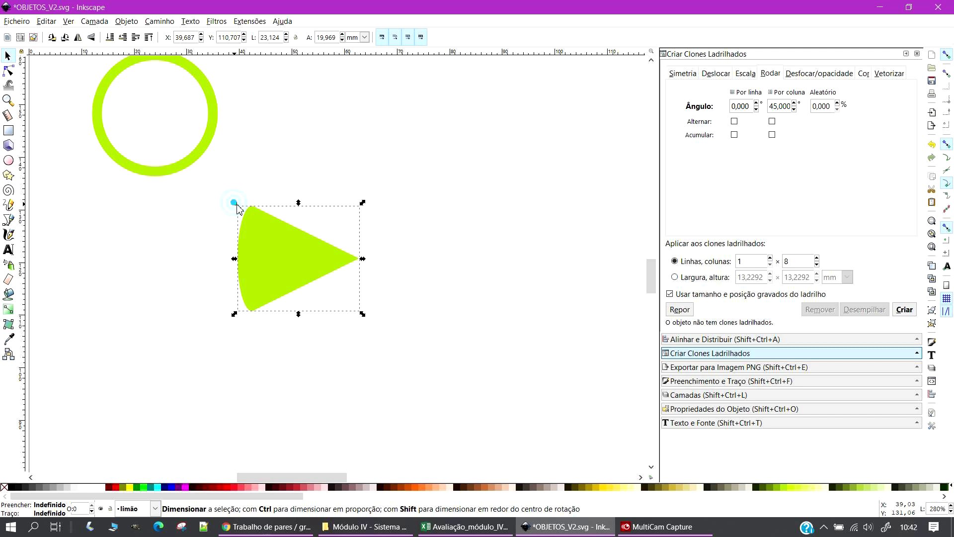
left_click_drag(299, 202, 298, 232)
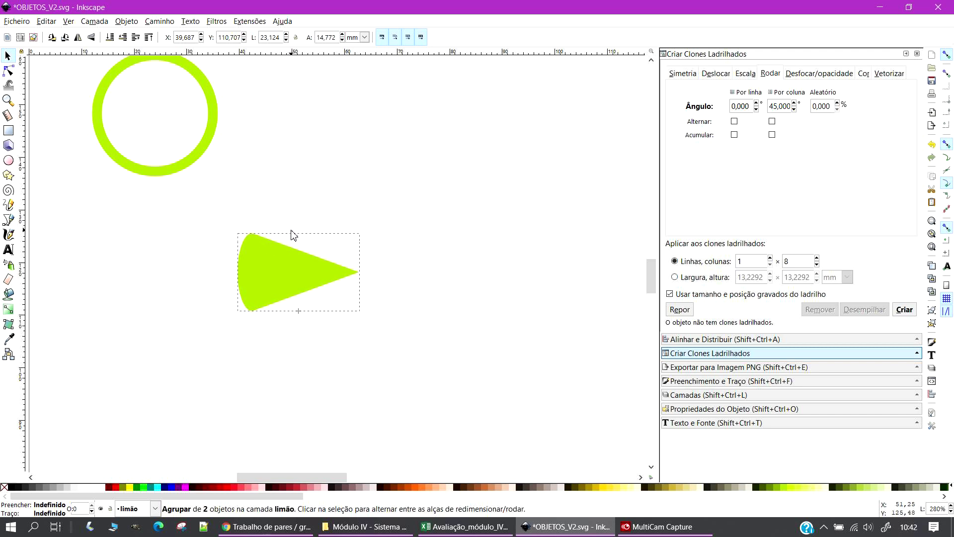
Move the wedge's rotation centre closer to its tip, to about X 64.9 mm, Y 118.09 mm
left_click(329, 273)
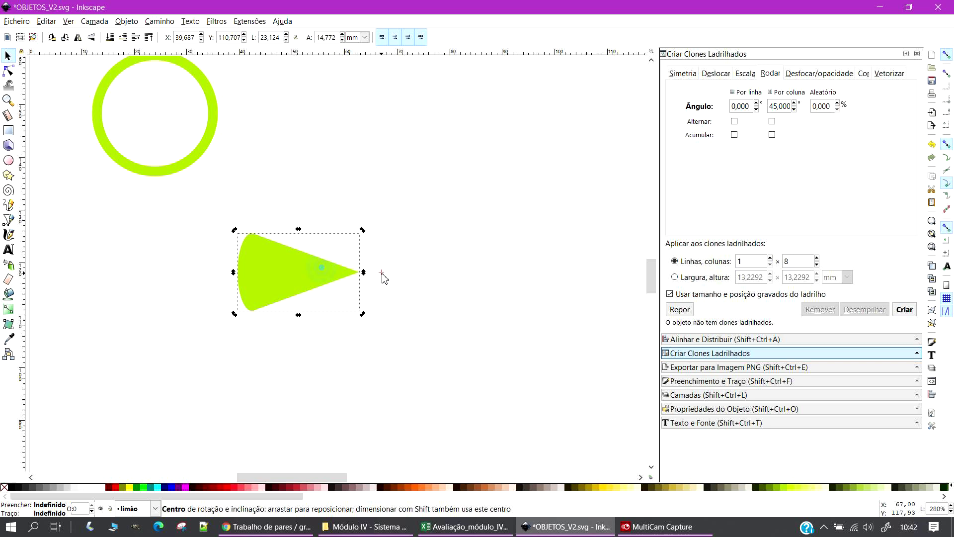
left_click_drag(382, 275, 380, 275)
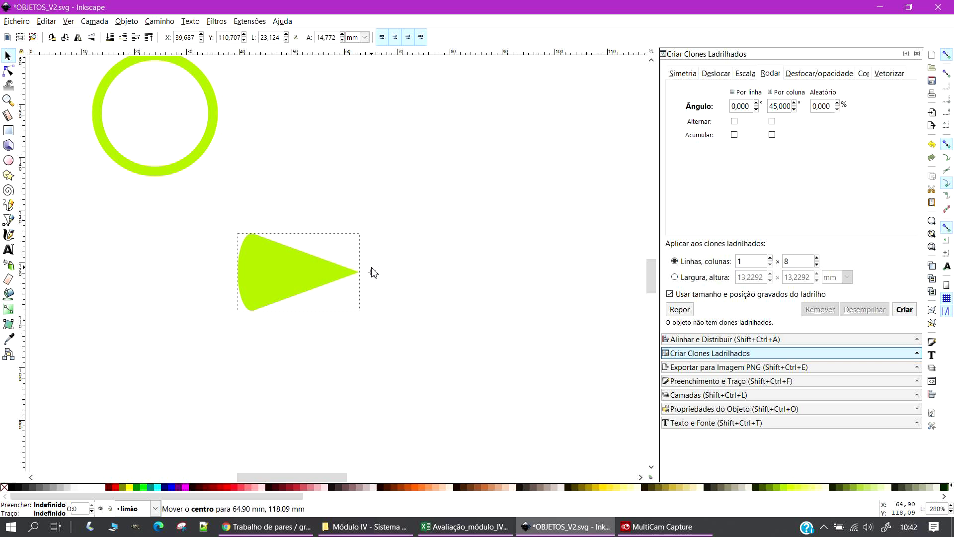
left_click_drag(374, 273, 372, 273)
left_click(439, 275)
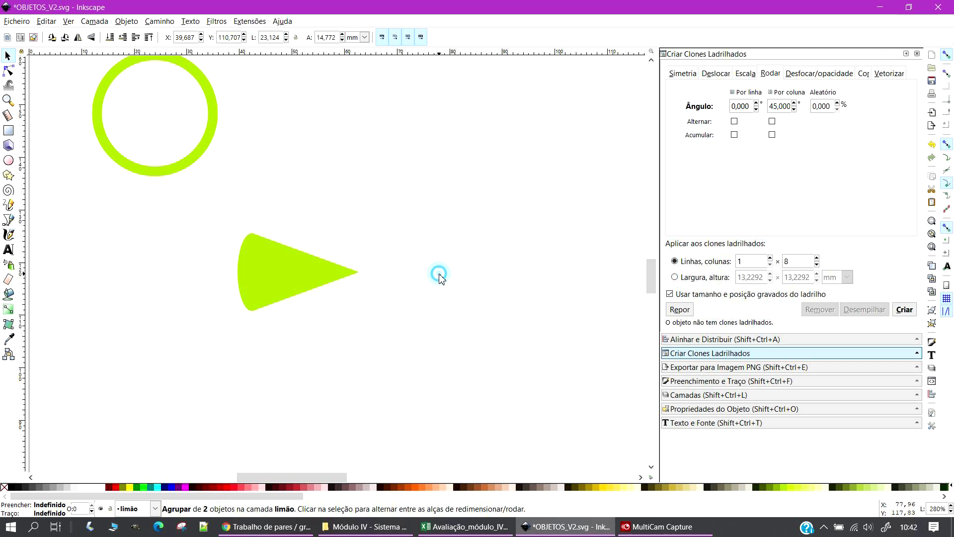
Create the 1 by 8 tiled clones of the resized wedge around its new rotation centre
left_click(311, 281)
left_click(899, 312)
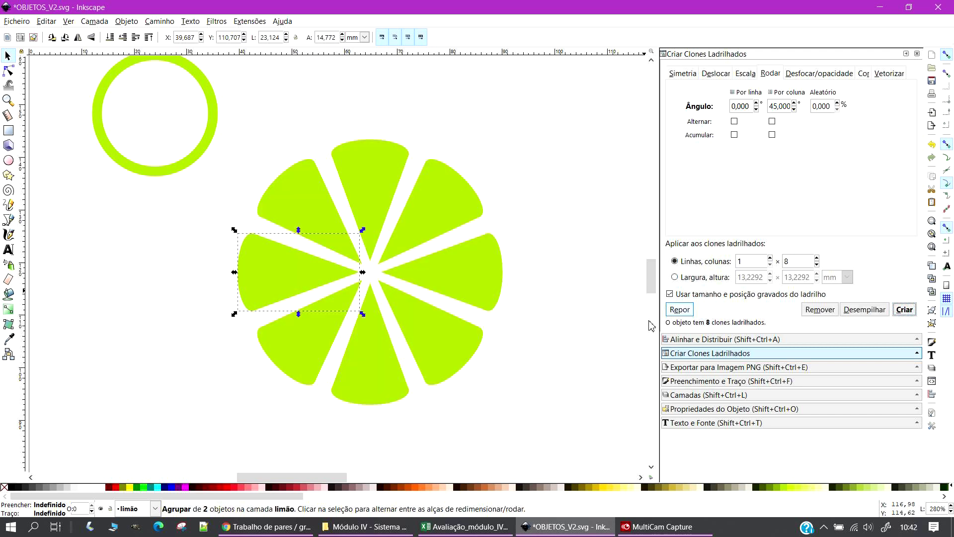
left_click(560, 271)
Pull the duplicate clone lying over the original wedge out of the circular pattern and delete it
mouse_move(539, 123)
left_mouse_down()
mouse_move(519, 230)
mouse_move(243, 434)
mouse_move(171, 452)
left_mouse_up()
left_click(544, 337)
left_click(292, 277)
left_click_drag(278, 273, 115, 338)
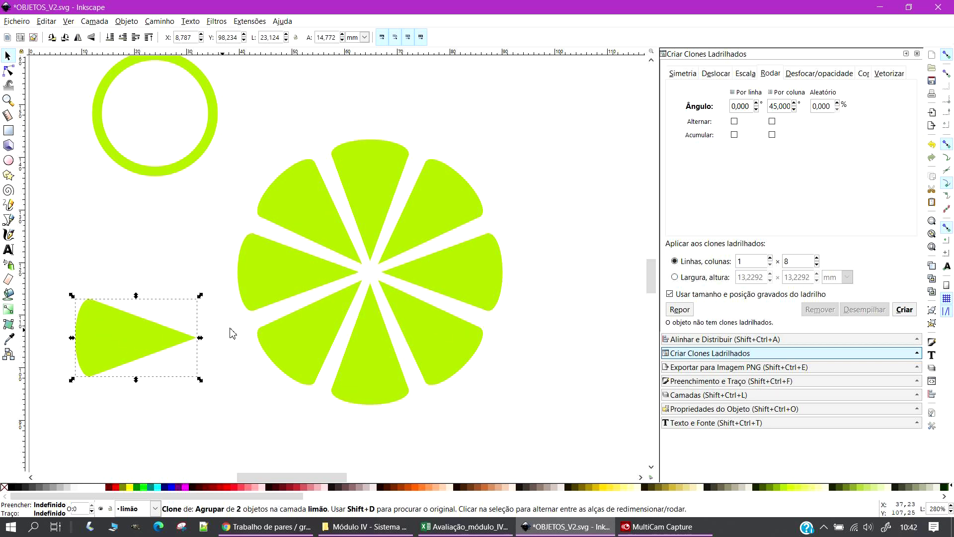
key("Delete")
Group the eight wedges of the circular pattern
mouse_move(542, 88)
left_mouse_down()
mouse_move(401, 421)
mouse_move(206, 454)
mouse_move(214, 483)
left_mouse_up()
right_click(351, 420)
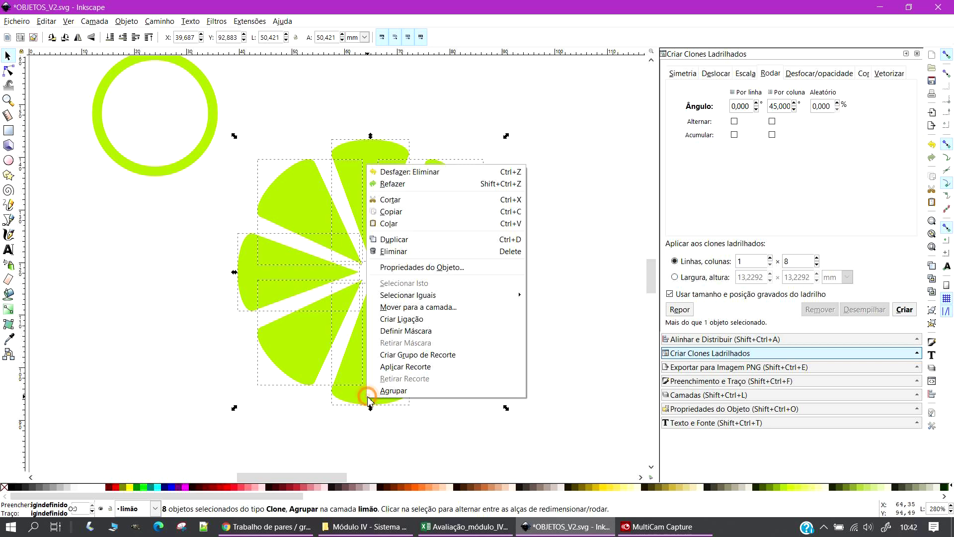
left_click(390, 391)
Try shrinking the wedge group freehand to about 25.097 × 24.152 mm, and undo the resizing
left_click_drag(506, 141, 416, 226)
scroll(382, 275, "up", 4)
scroll(355, 300, "down", 1)
left_click_drag(418, 276, 374, 337)
left_click(429, 352)
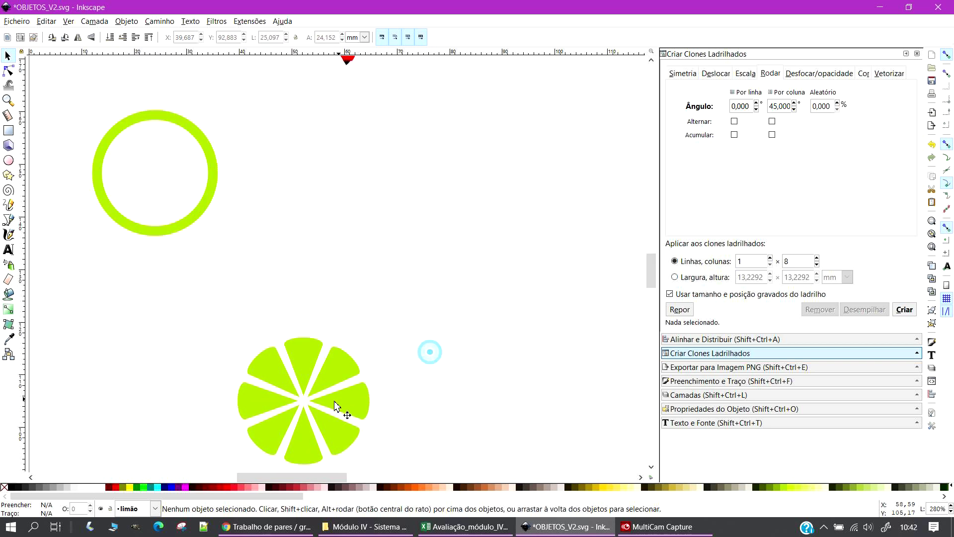
key("ctrl+z")
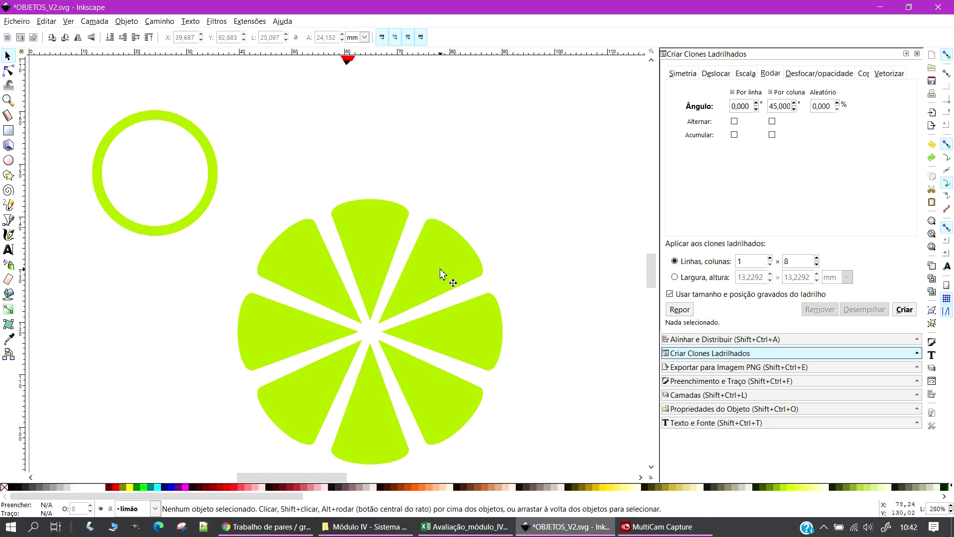
Scale the wedge group down proportionally to fit within the white circle and move it inside the lime ring
left_click(439, 269)
left_click_drag(507, 195, 337, 369)
left_click_drag(294, 414, 170, 177)
Centre the wedge group and both circles on each other horizontally and vertically
left_click_drag(264, 87, 55, 282)
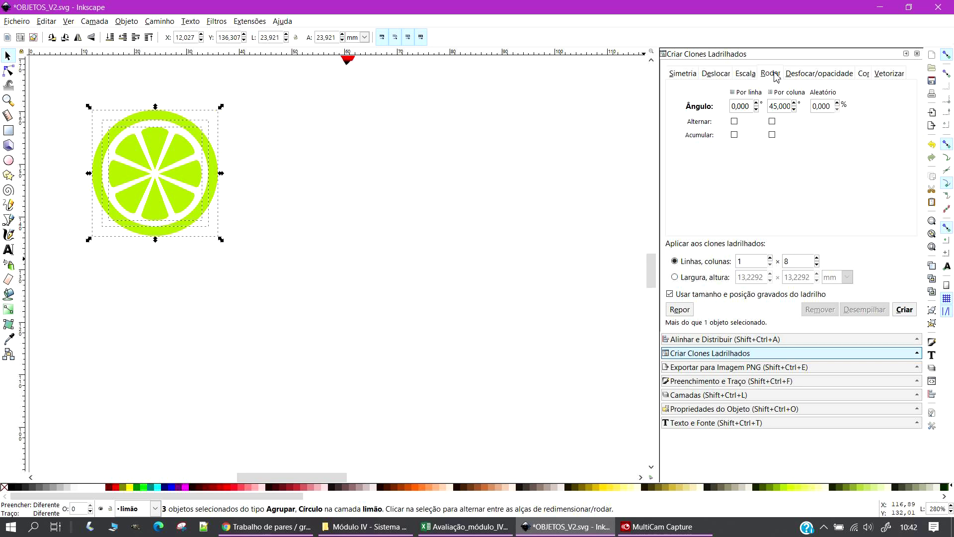
left_click(696, 339)
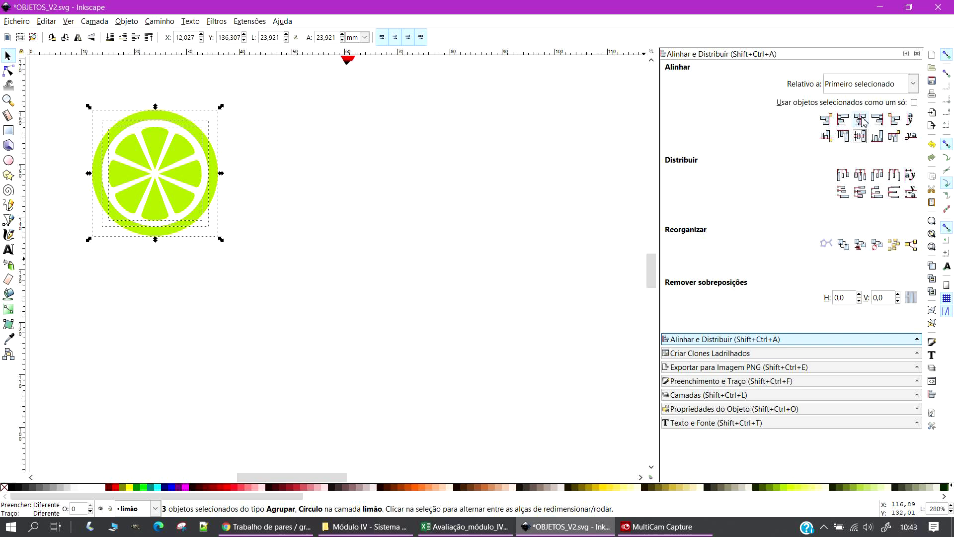
left_click(860, 136)
left_click(376, 195)
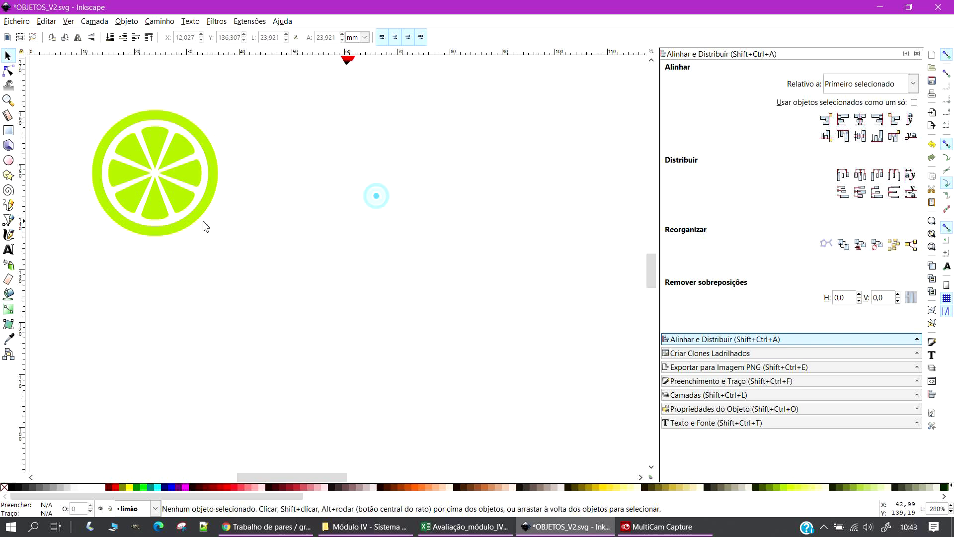
Group the wedge group and both circles into a single lemon slice object
scroll(243, 228, "up", 3)
left_click_drag(264, 142, 28, 357)
right_click(177, 260)
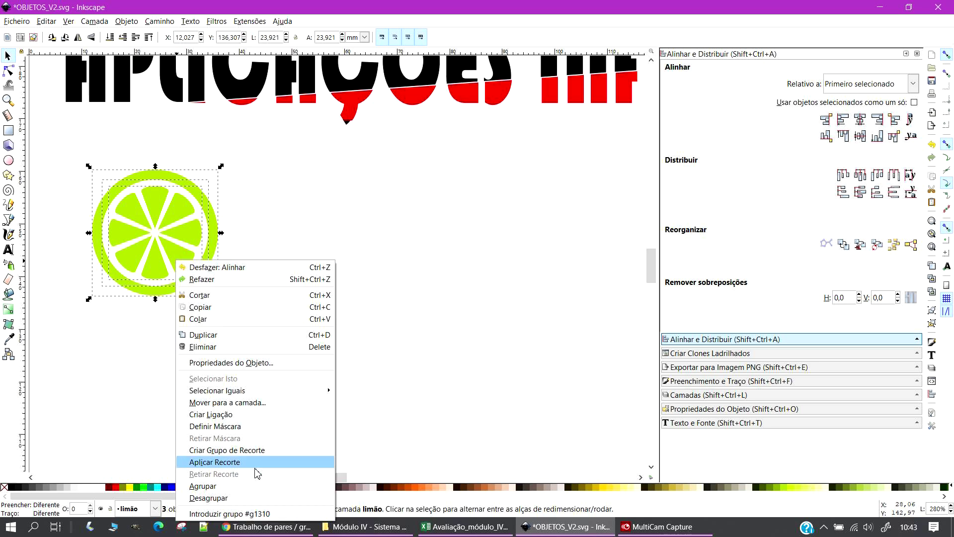
left_click(232, 486)
left_click(336, 354)
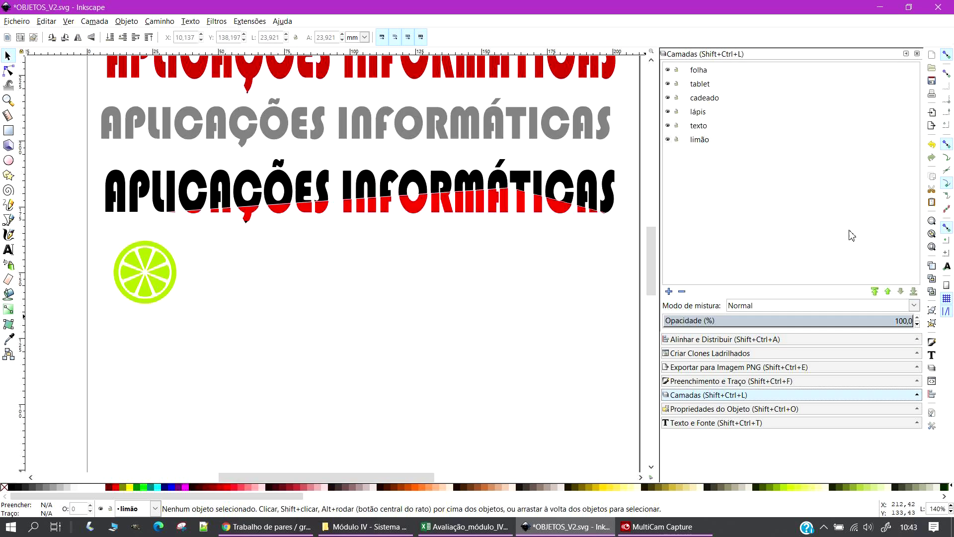
Add a layer named sol and move it below the limão layer
left_click(669, 292)
type("sol")
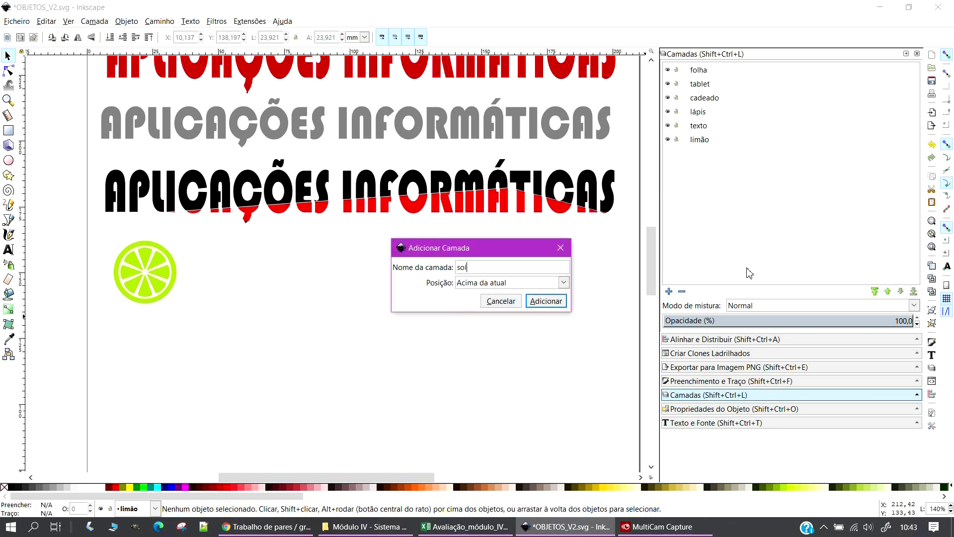
left_click(544, 301)
left_click(901, 291)
Draw a circle about 30 mm in diameter beside the lemon slice and fill it with orange
left_click(8, 160)
left_click_drag(289, 263, 383, 343)
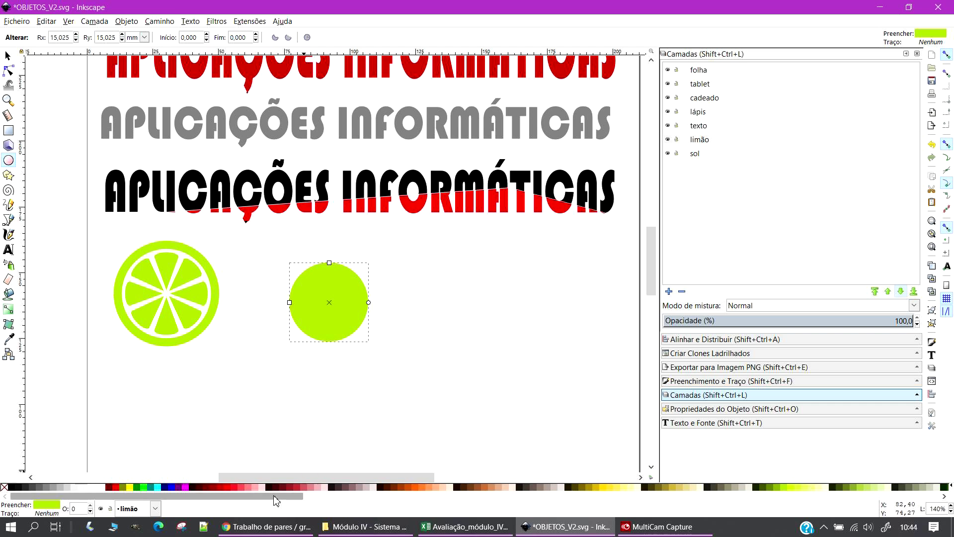
left_click(415, 487)
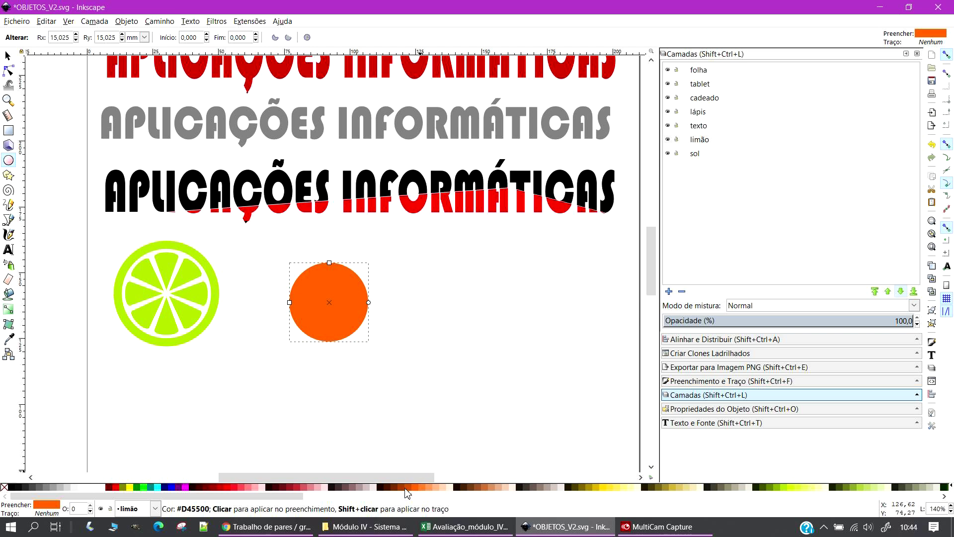
left_click(8, 55)
left_click(464, 345)
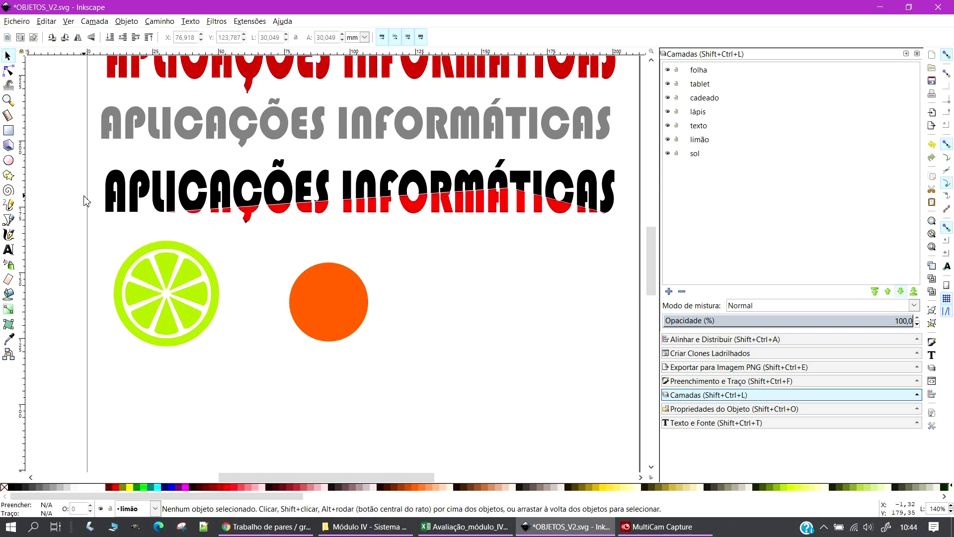
left_click(326, 300)
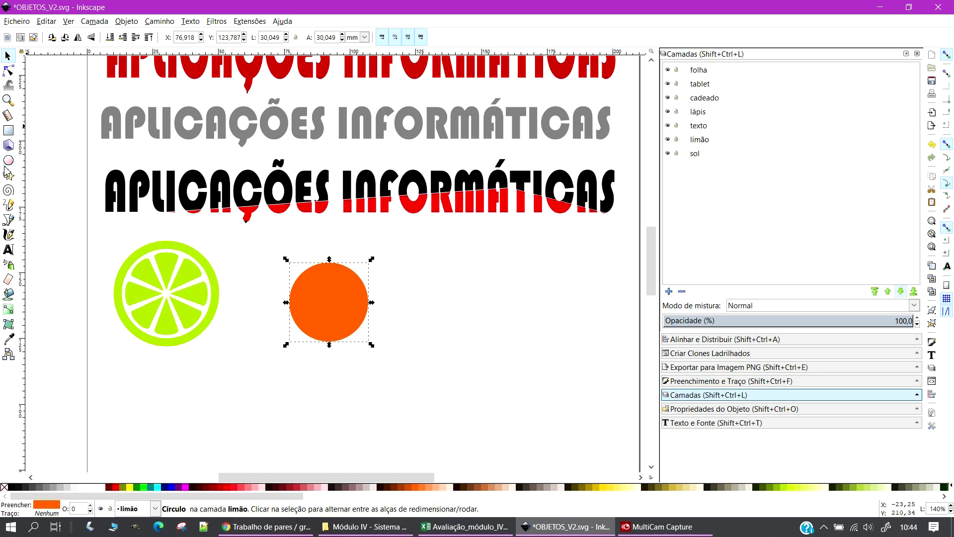
key("ctrl+v")
left_click_drag(72, 169, 458, 312)
key("Delete")
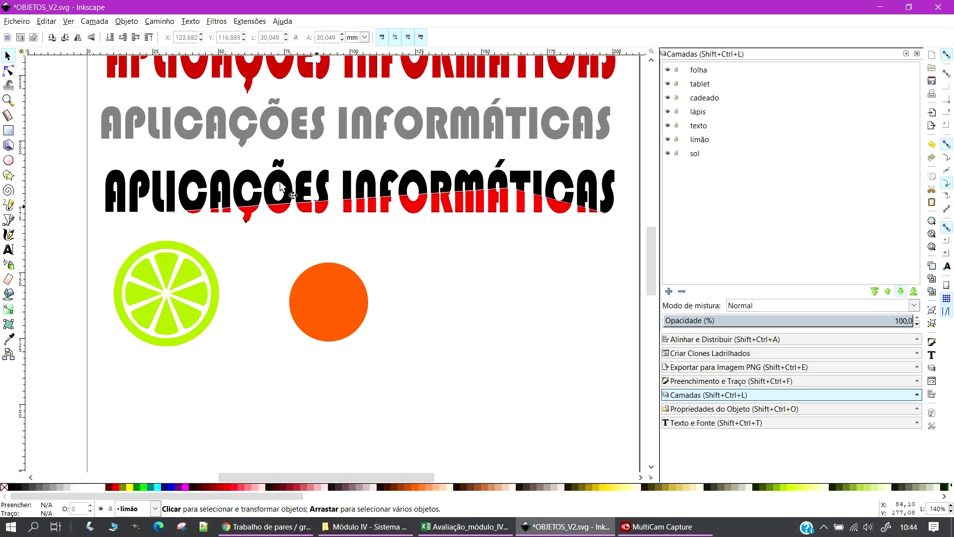
Draw a polygon about 49 mm wide beside the orange circle, using an increased number of corners and more rounding
left_click(9, 176)
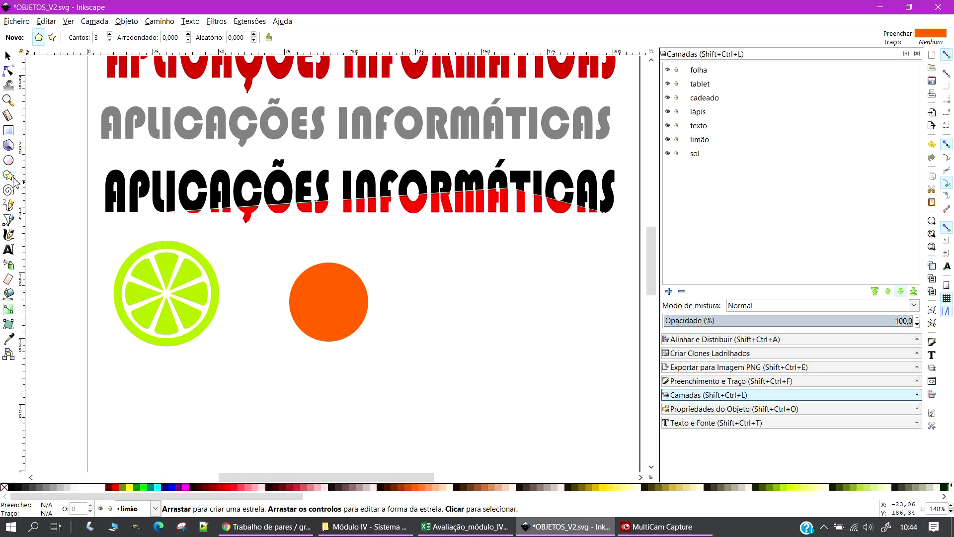
left_click(109, 35)
left_click(110, 35)
left_click(109, 35)
left_click(110, 35)
left_click(109, 35)
left_click(109, 35)
left_click(109, 35)
left_click(110, 35)
left_click(110, 35)
left_click(110, 35)
left_click(110, 35)
left_click(110, 35)
left_click(110, 40)
left_click(188, 35)
left_click(188, 34)
left_click(188, 34)
left_click(189, 35)
left_click(188, 35)
left_click(188, 34)
left_click_drag(426, 275, 505, 323)
left_click(10, 56)
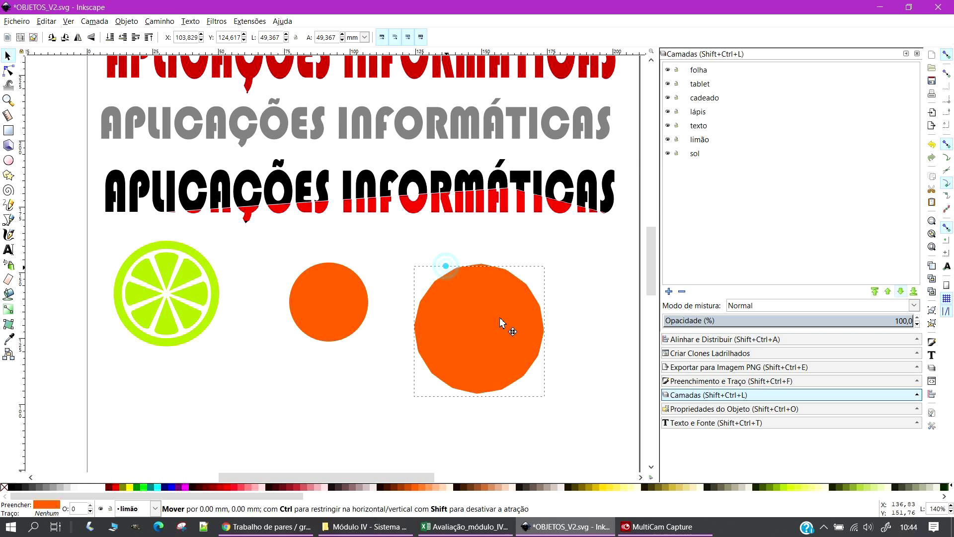
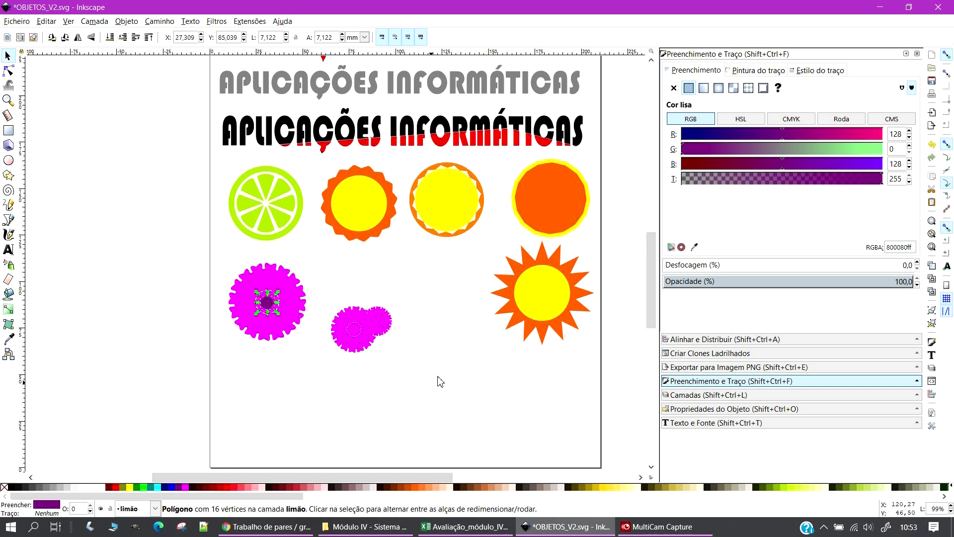
Move the 16 mm magenta toothed polygon onto the large one and fill it with dark pink b4006a
left_click_drag(386, 327, 276, 308)
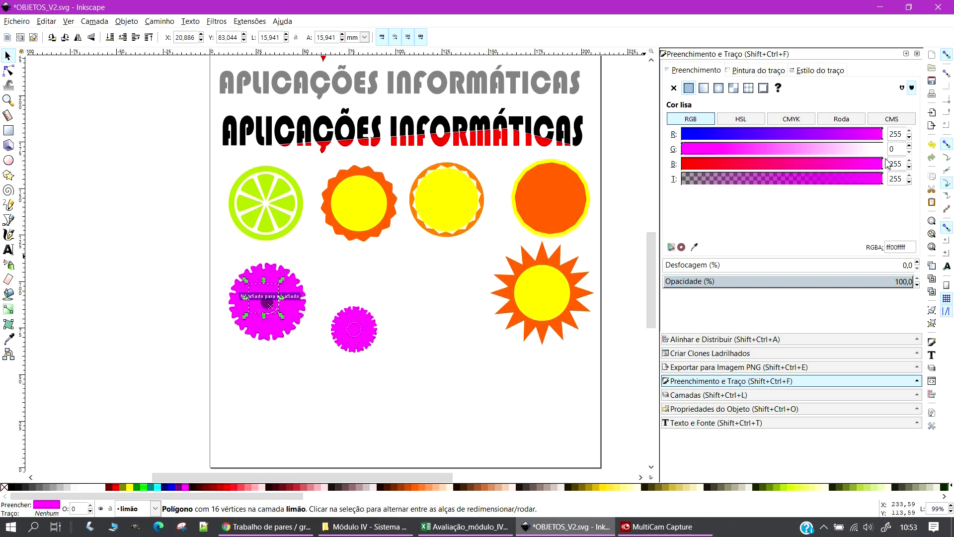
left_click_drag(882, 133, 861, 165)
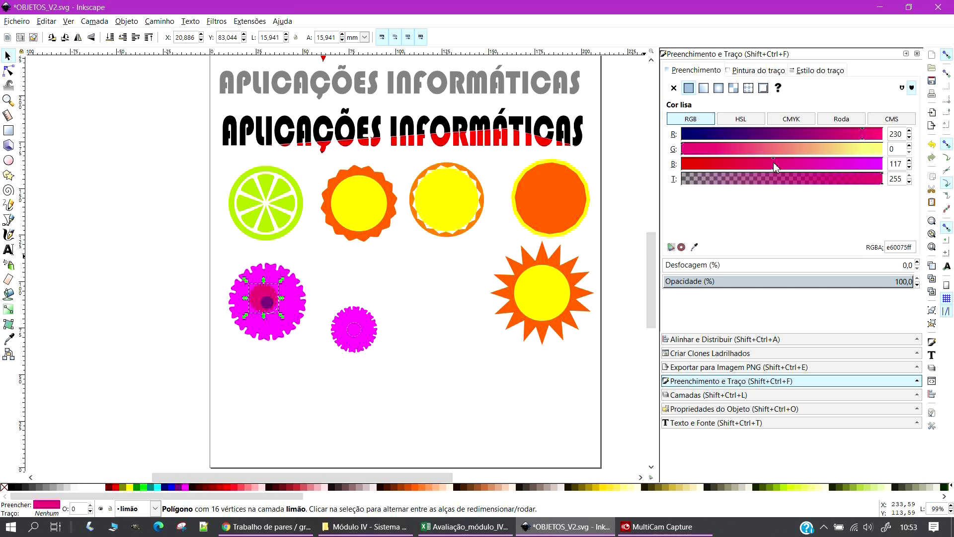
left_click_drag(860, 138, 824, 139)
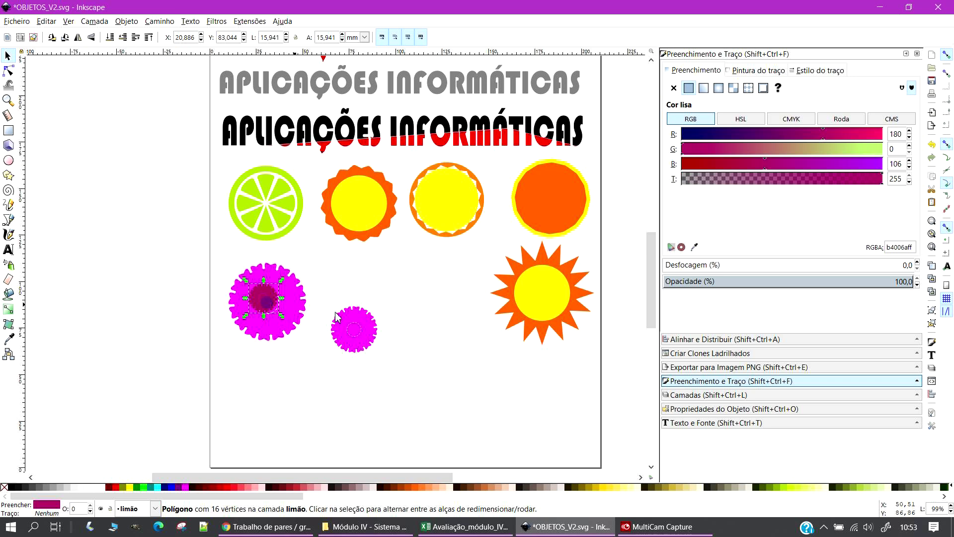
Move the medium and large magenta toothed polygons apart and fill both with purple 800080
left_click(342, 326)
left_click_drag(341, 326, 293, 338)
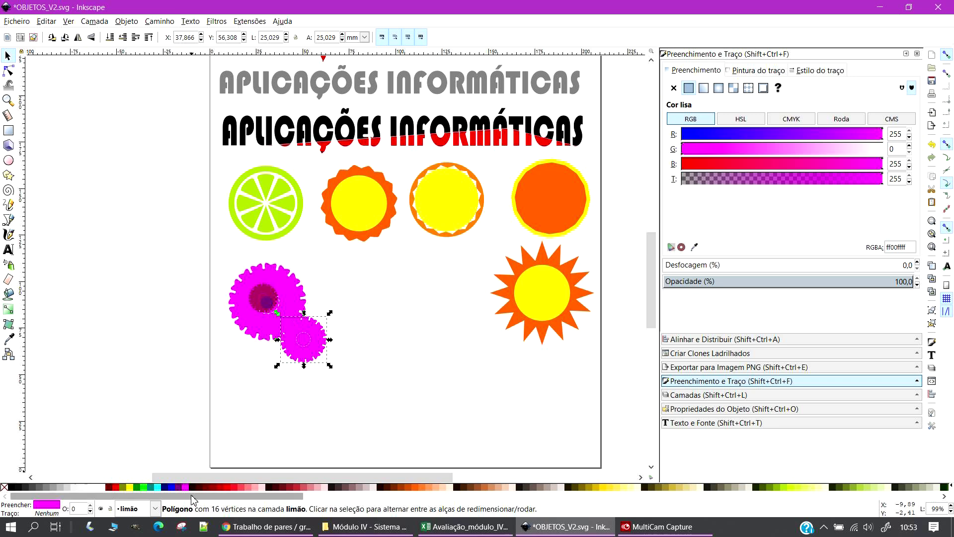
left_click(178, 487)
left_click_drag(307, 343, 377, 335)
left_click_drag(276, 326, 268, 396)
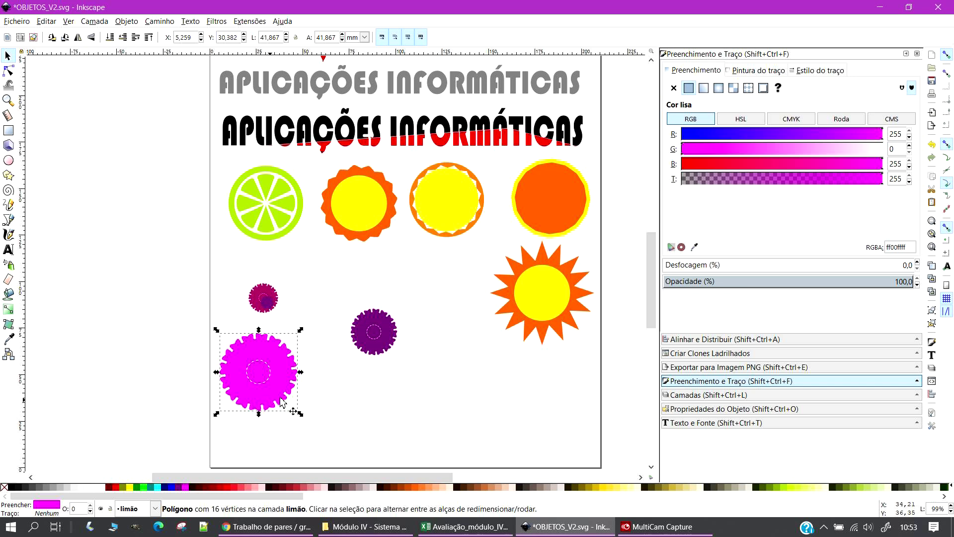
left_click(177, 487)
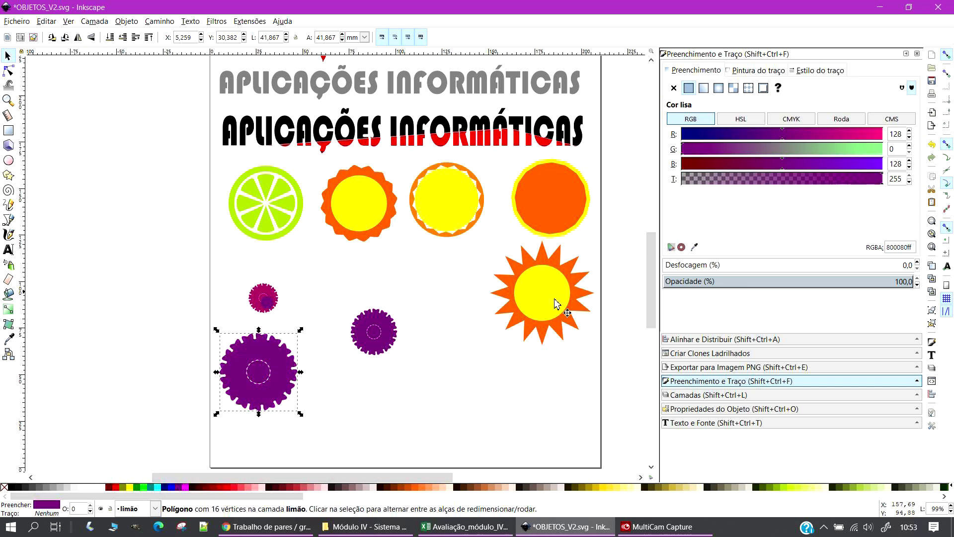
Set the red value of the medium toothed polygon's fill to 182 and place it over the middle of the large one
left_click_drag(376, 337, 301, 384)
key("Escape")
left_click(268, 368)
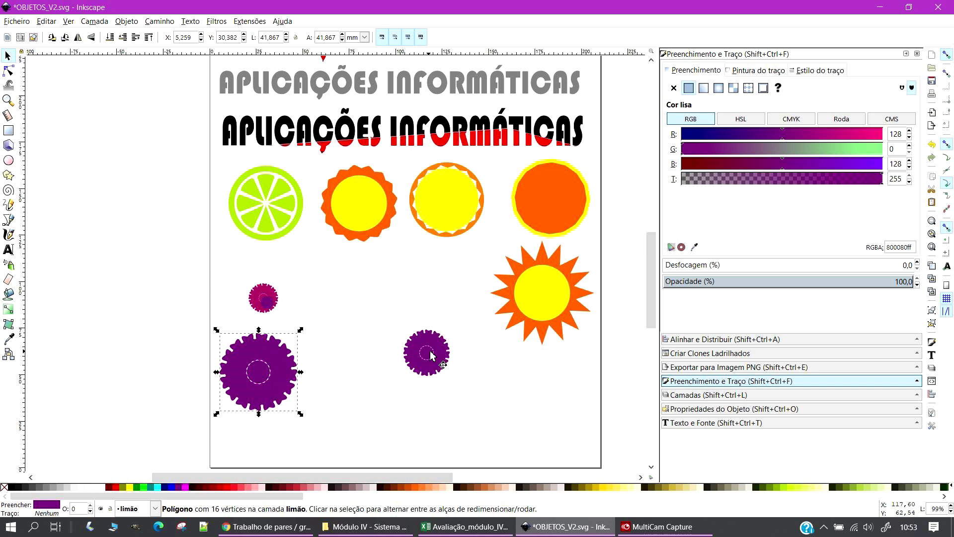
left_click(431, 355)
left_click(282, 370)
left_click(406, 355)
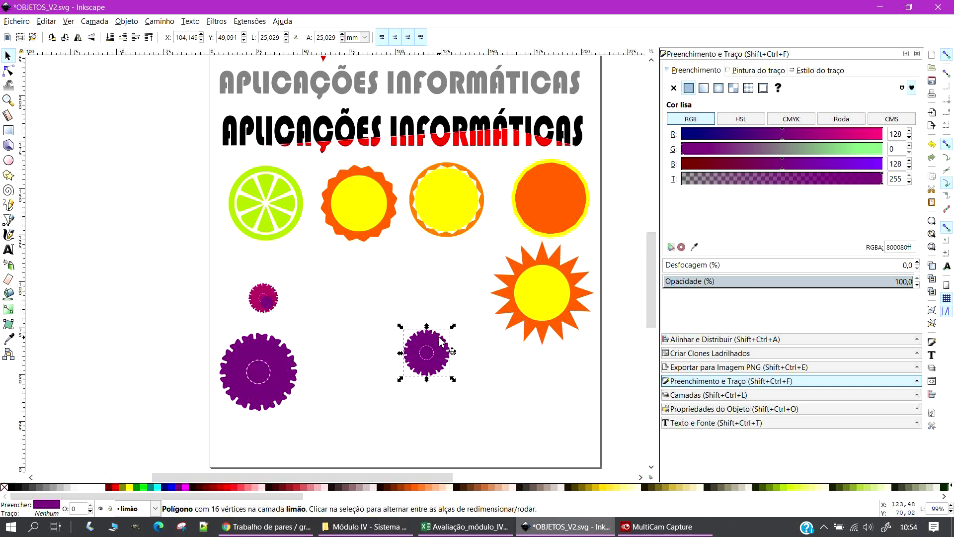
left_click(784, 137)
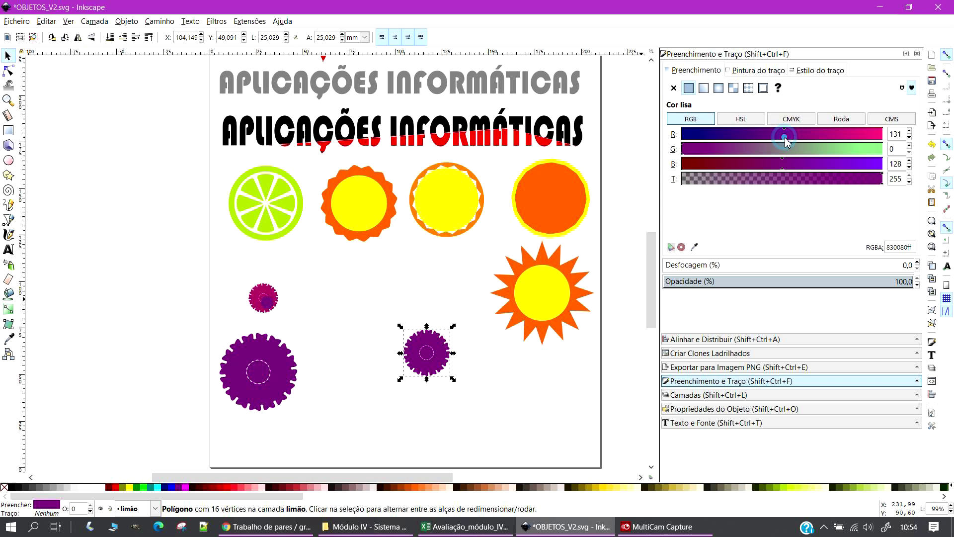
mouse_move(813, 137)
left_mouse_down()
mouse_move(833, 142)
mouse_move(825, 143)
left_mouse_up()
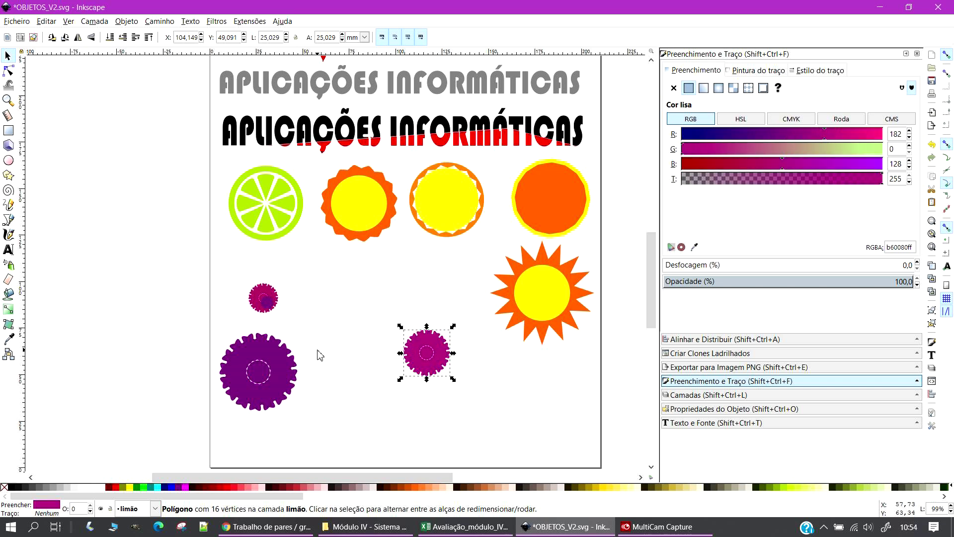
left_click_drag(427, 361, 258, 376)
left_click(329, 291)
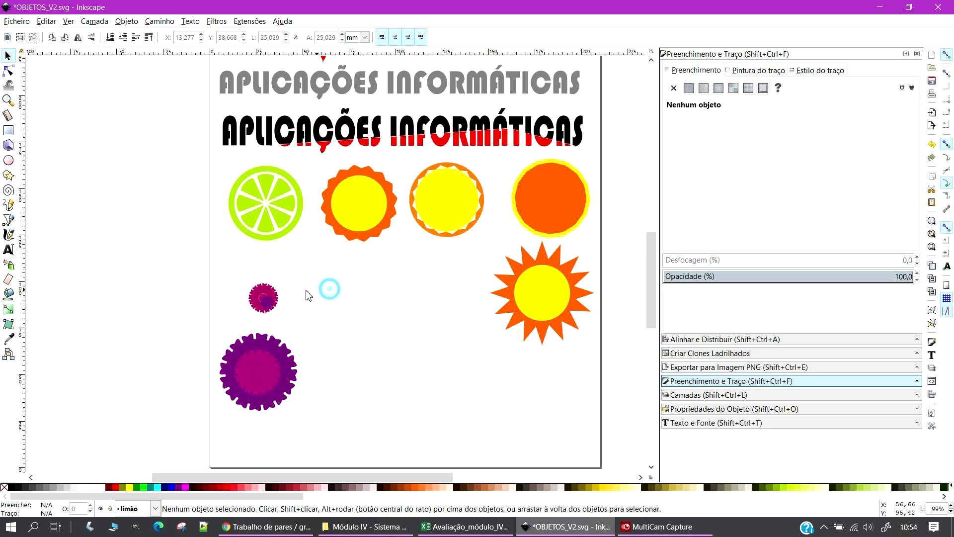
Move the 16 mm toothed polygon onto the stack and fill it with the medium polygon's colour, raising its red value to 214
left_click_drag(274, 297, 291, 392)
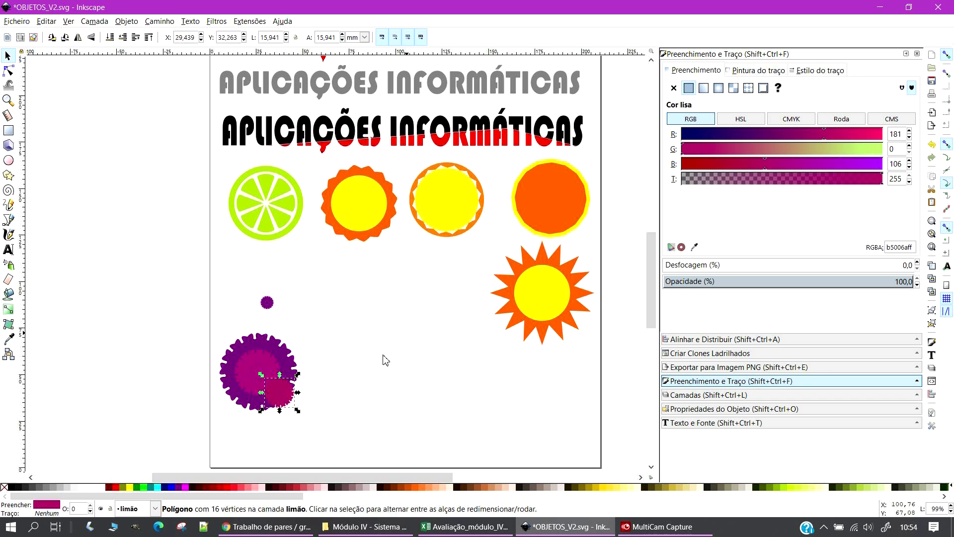
left_click(256, 366)
left_click(279, 389)
left_click(8, 340)
left_click(255, 368)
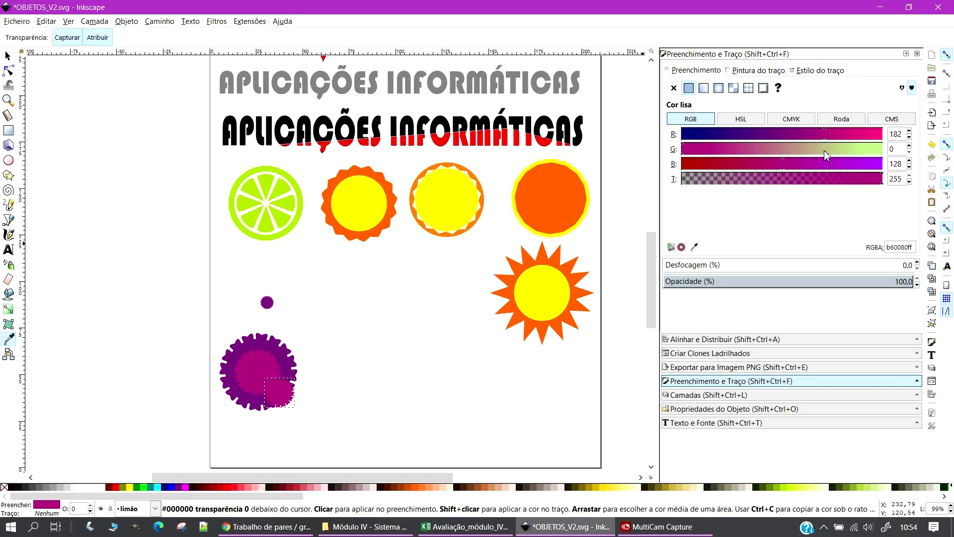
left_click_drag(830, 138, 851, 138)
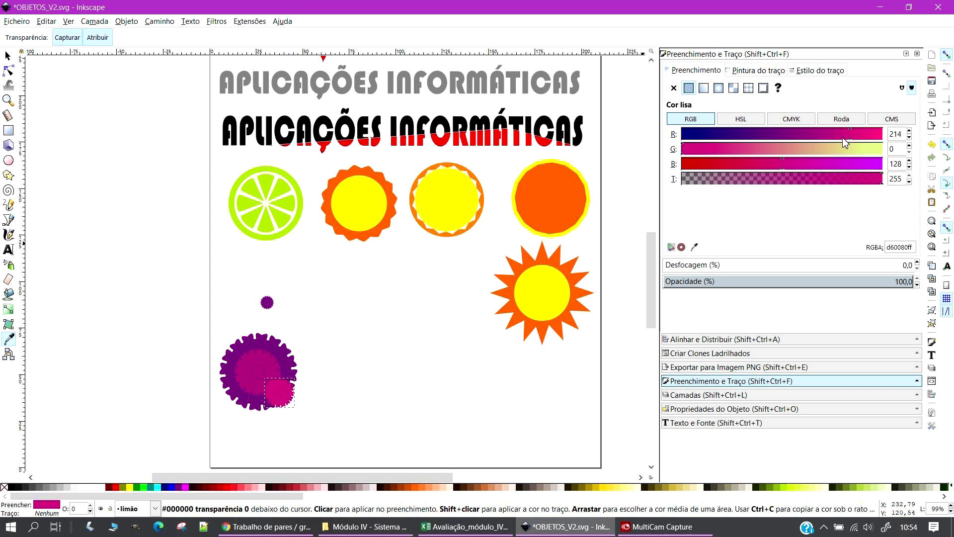
Place the 16 mm pink polygon and the smallest purple polygon over the middle of the medium toothed polygon
left_click(8, 55)
left_click_drag(276, 391, 256, 369)
left_click_drag(269, 299, 265, 384)
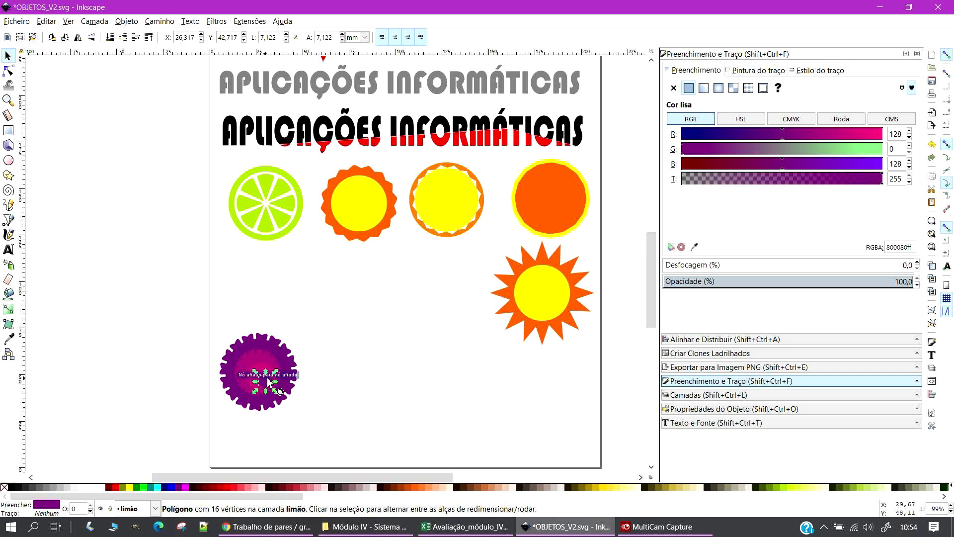
left_click(362, 369)
Centre the four stacked toothed polygons on each other horizontally and vertically
left_click_drag(204, 315, 311, 427)
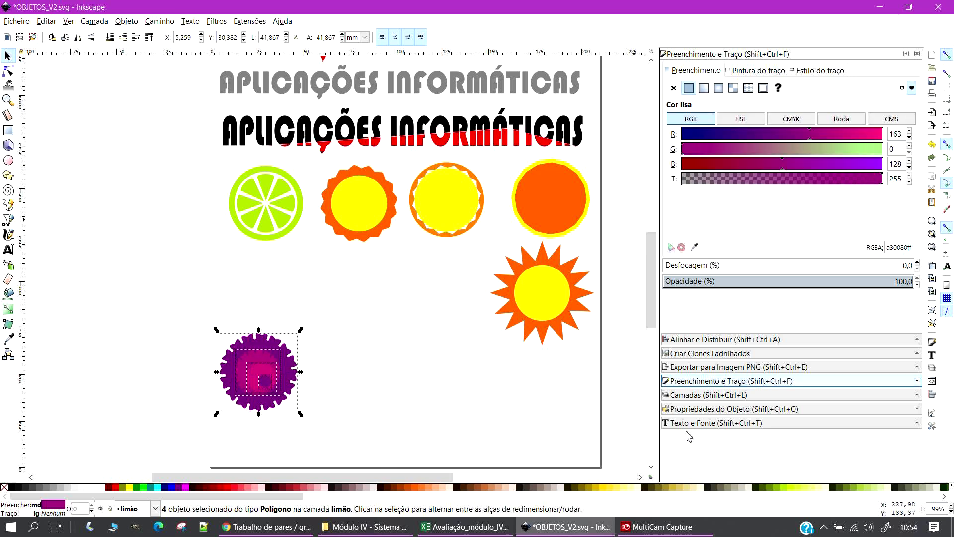
left_click(714, 340)
left_click(860, 119)
left_click(859, 136)
left_click(444, 381)
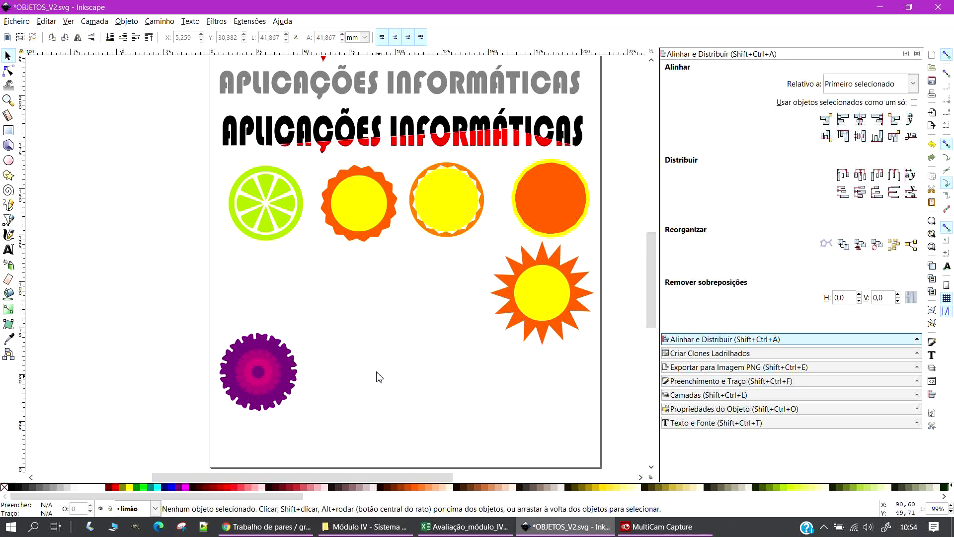
Add a white copy of the medium toothed polygon, enlarged to about 30.9 mm, over the middle of the stack
scroll(287, 356, "up", 1, "ctrl")
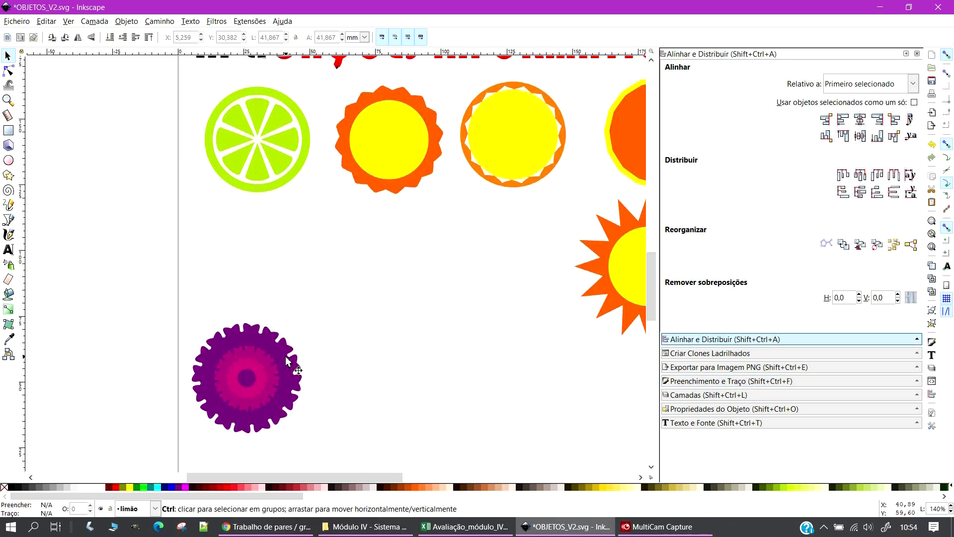
left_click(271, 393)
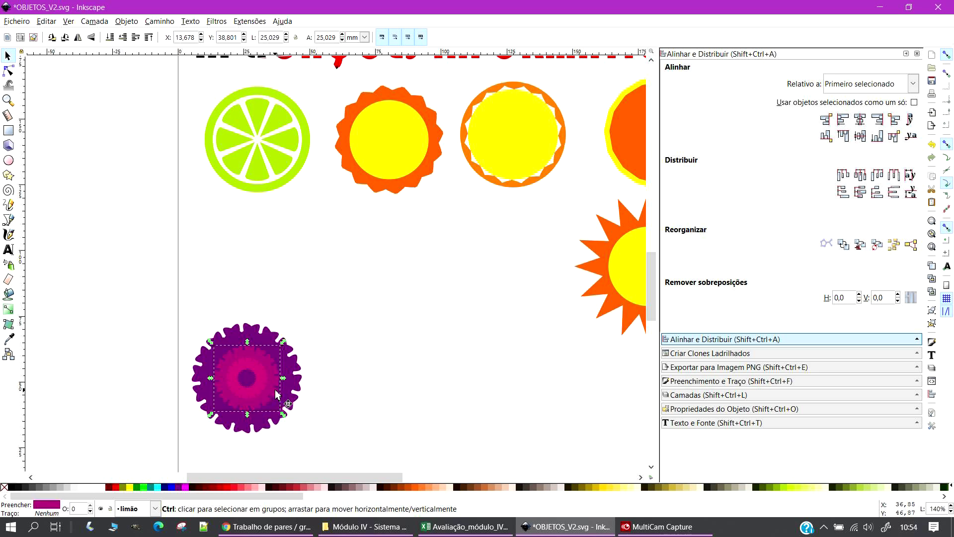
left_click_drag(290, 378, 333, 379)
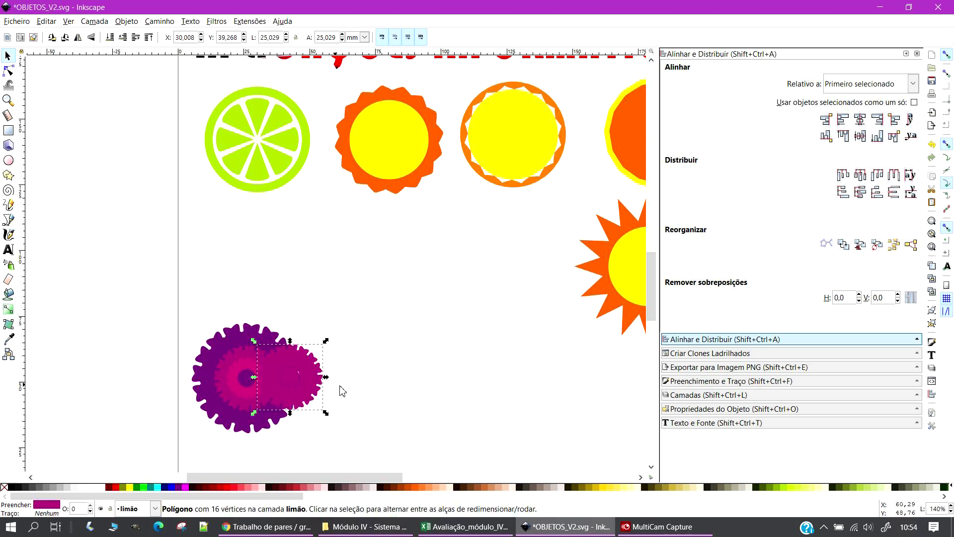
left_click_drag(325, 340, 341, 325)
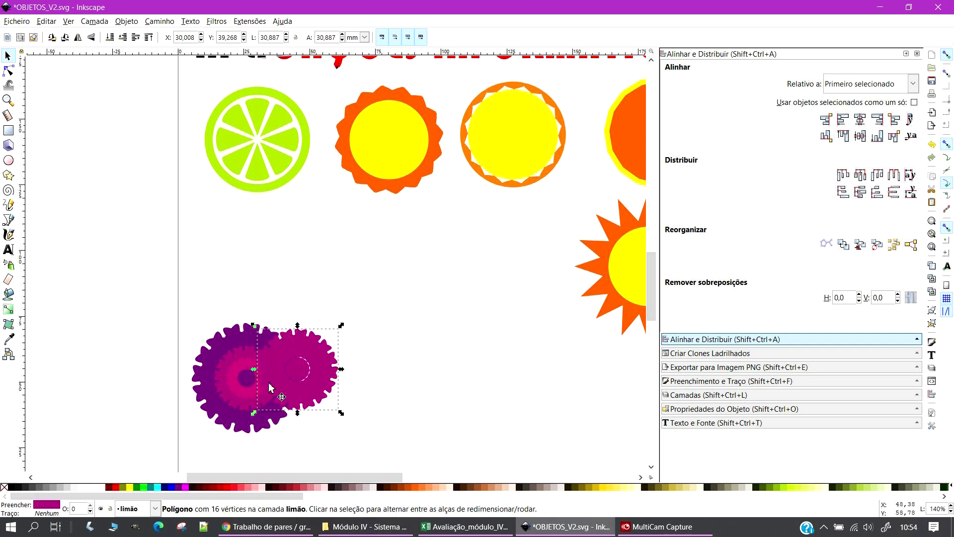
left_click(99, 487)
left_click_drag(286, 378, 235, 383)
Centre all five stacked toothed polygons on each other horizontally and vertically
left_click_drag(178, 283, 382, 486)
scroll(375, 429, "up", 4)
scroll(378, 433, "up", 8)
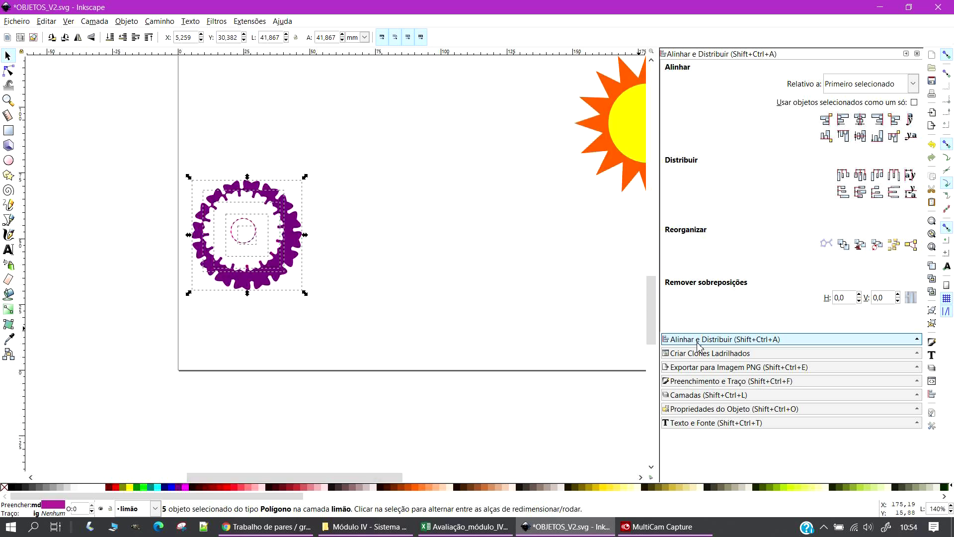
left_click(860, 119)
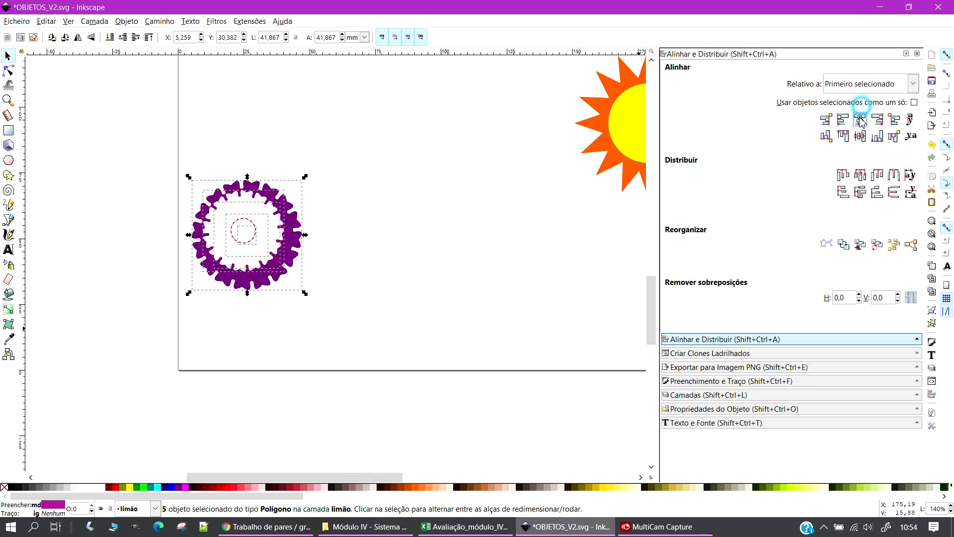
left_click(860, 135)
left_click(442, 237)
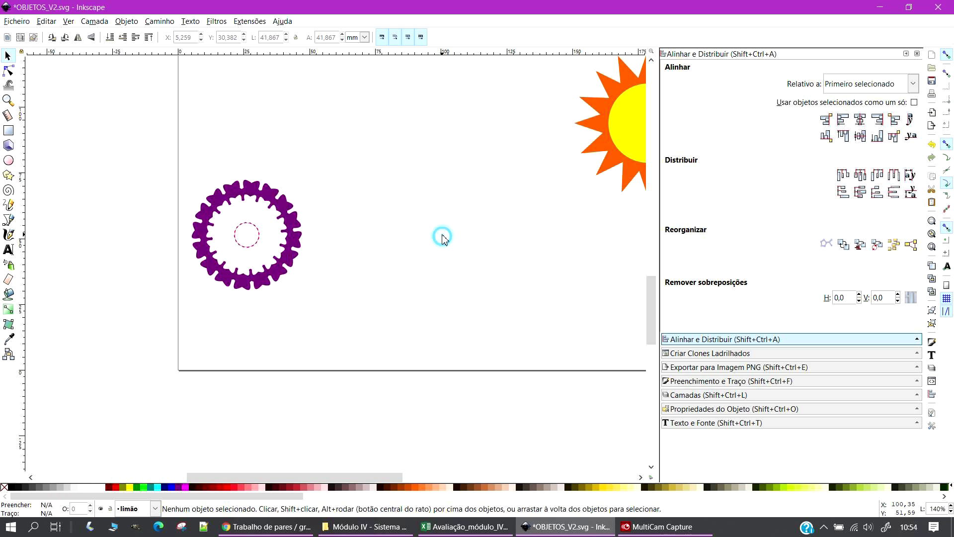
Lower the white toothed polygon in the stack until it lies behind the pink polygons and in front of the largest purple one
left_click(269, 237)
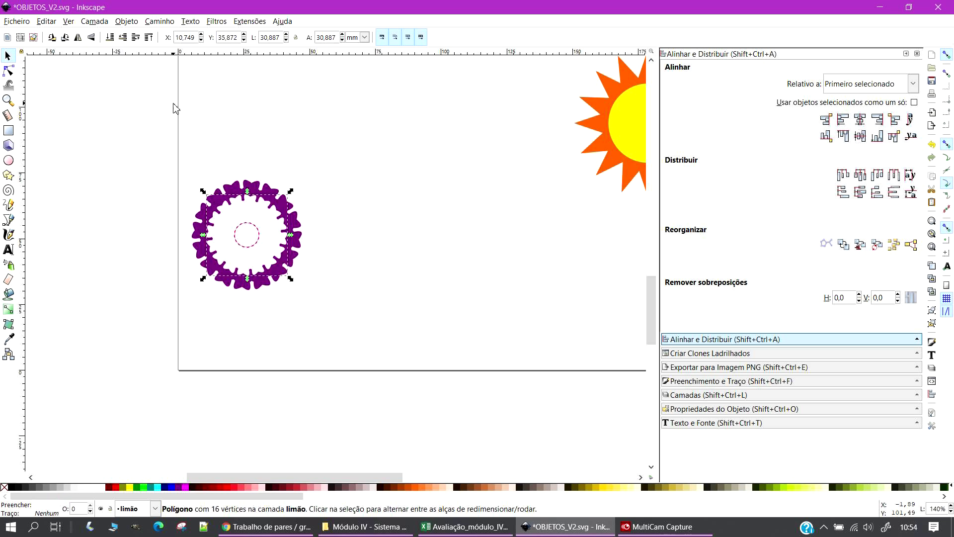
left_click(122, 38)
left_click(123, 37)
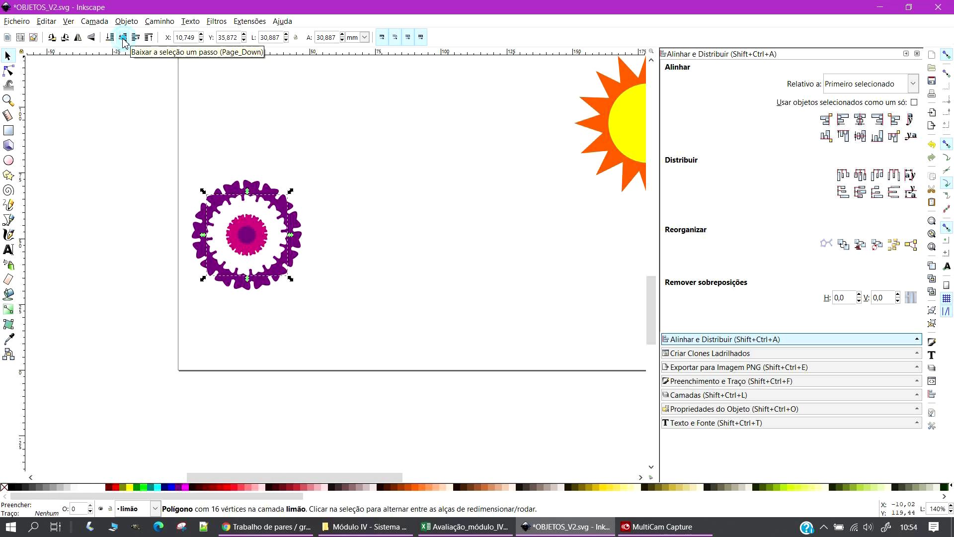
left_click(372, 217)
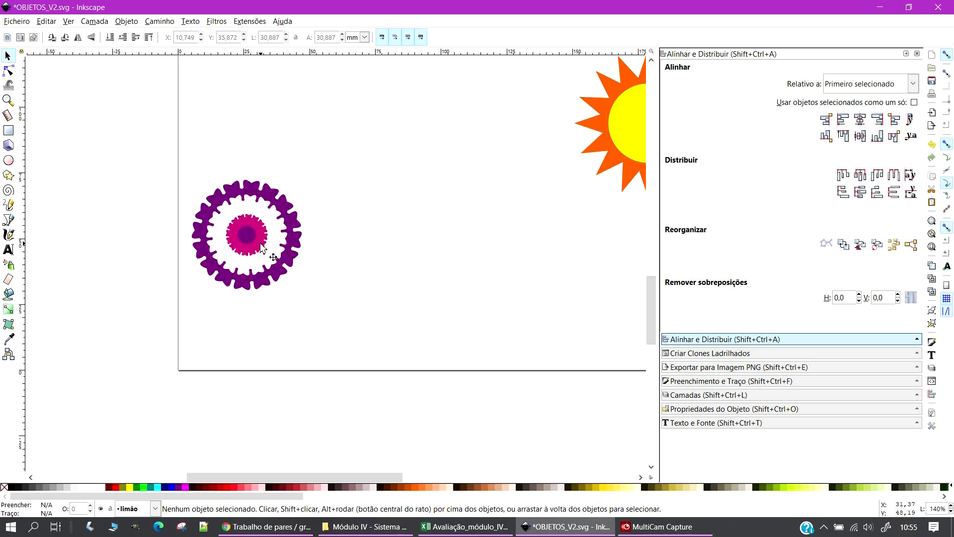
mouse_move(265, 244)
left_mouse_down()
mouse_move(341, 251)
mouse_move(274, 248)
left_mouse_up()
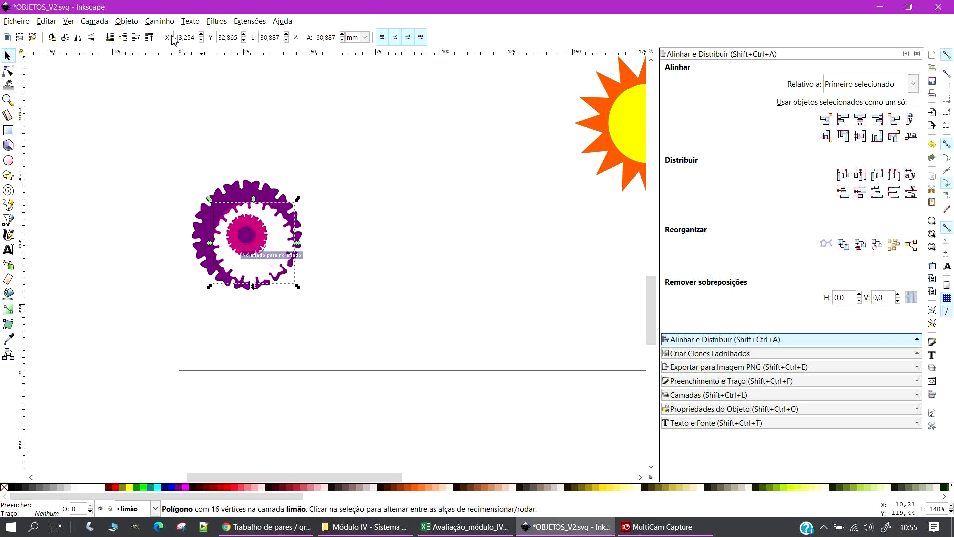
left_click(352, 199)
Centre all five toothed polygons on each other horizontally and vertically after the stacking change
left_click_drag(160, 149, 440, 346)
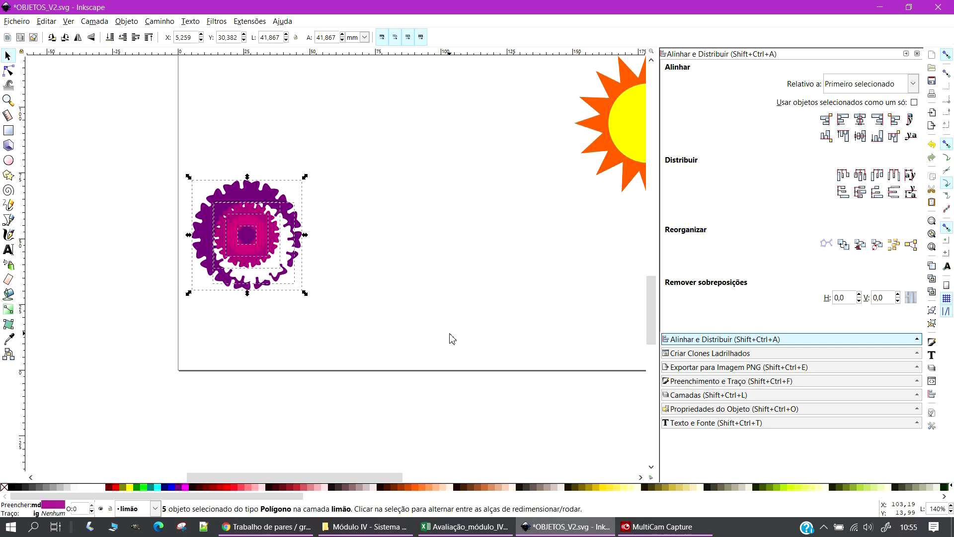
left_click(741, 339)
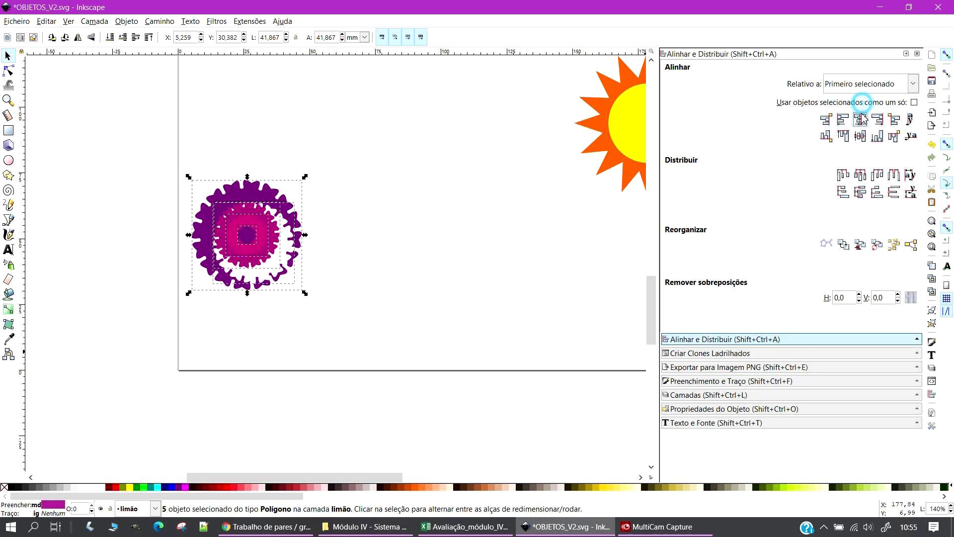
left_click(861, 136)
left_click(860, 119)
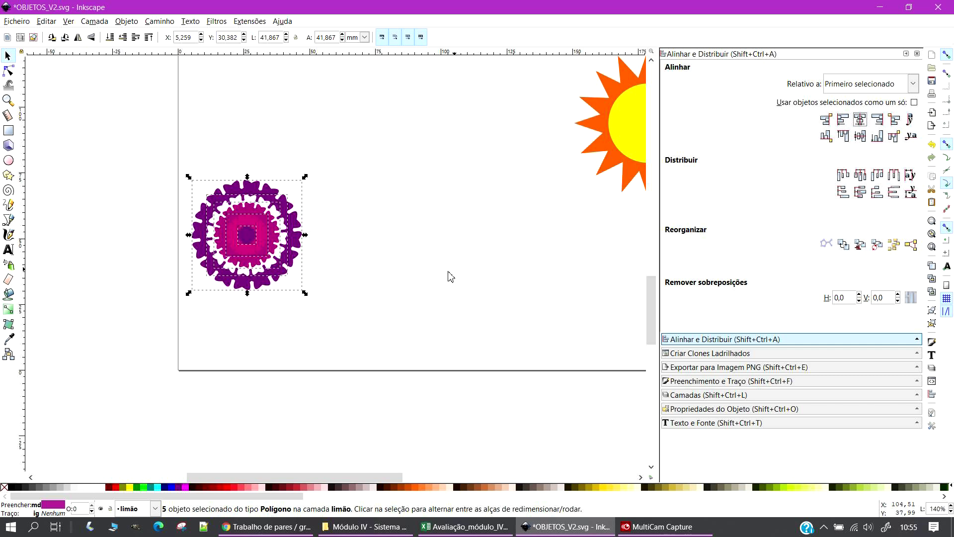
left_click(201, 176)
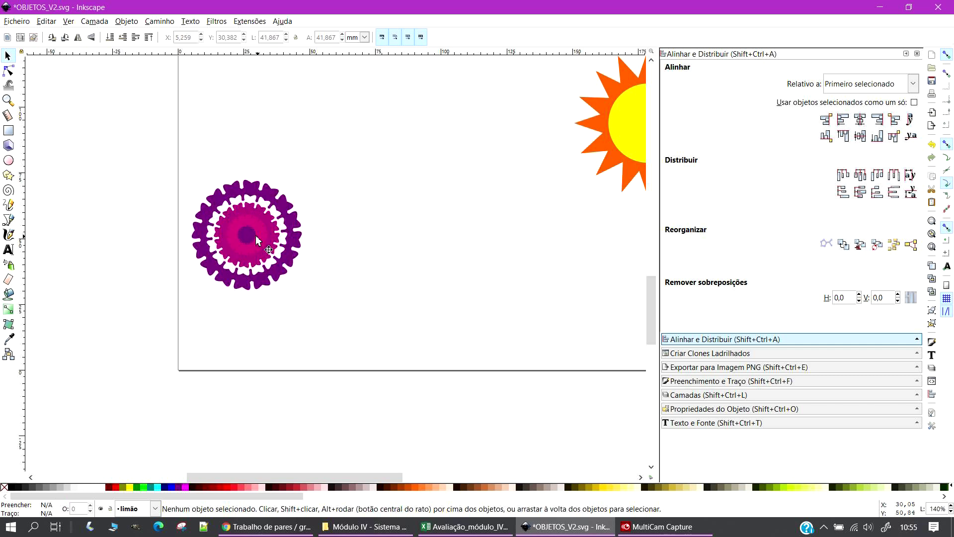
Add a white copy of the 16 mm pink polygon, reduced to about 12.5 mm, between it and the smallest purple polygon
left_click(233, 238)
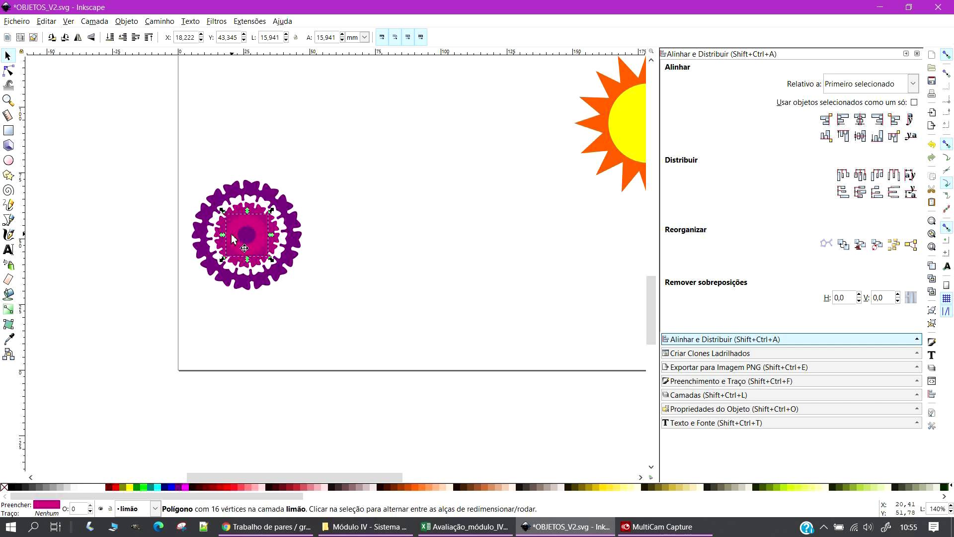
left_click(98, 486)
left_click_drag(264, 214, 261, 233)
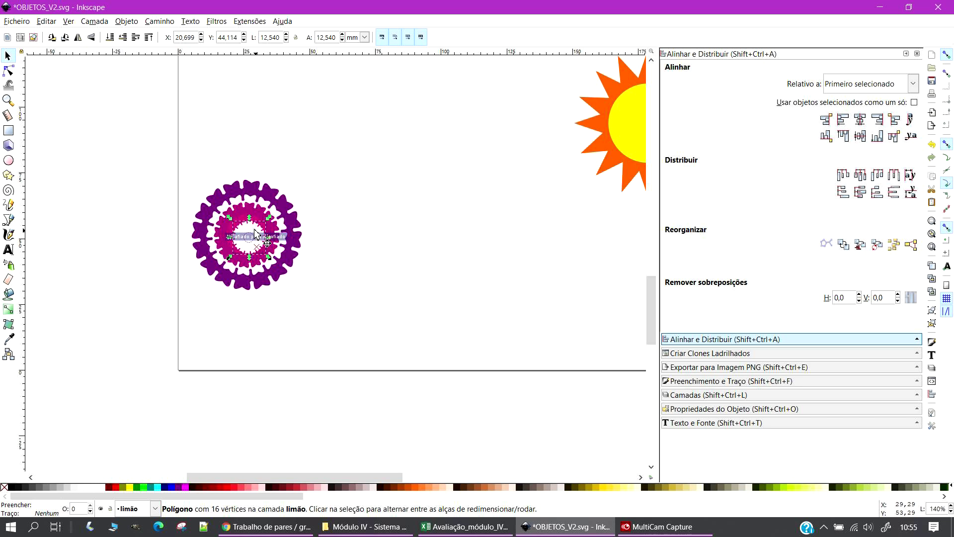
left_click(111, 38)
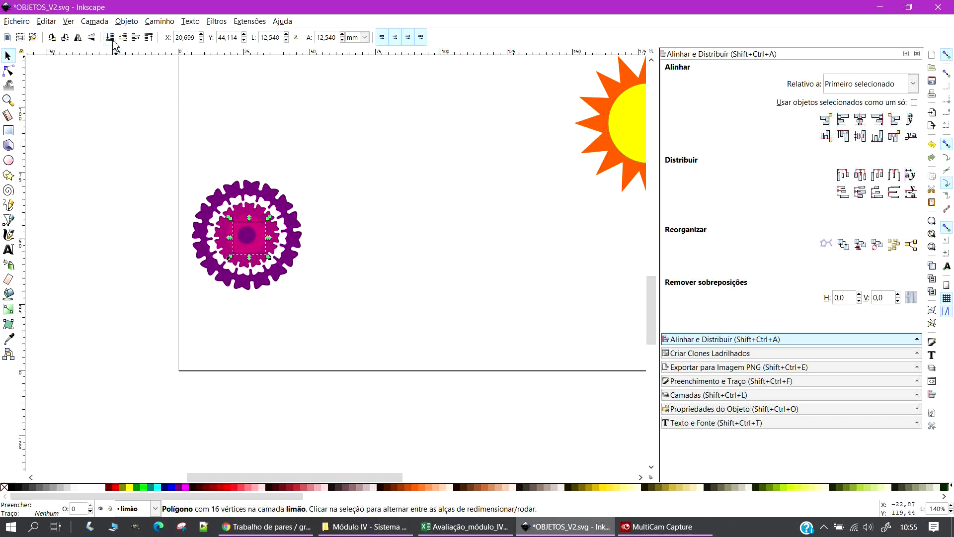
left_click(149, 38)
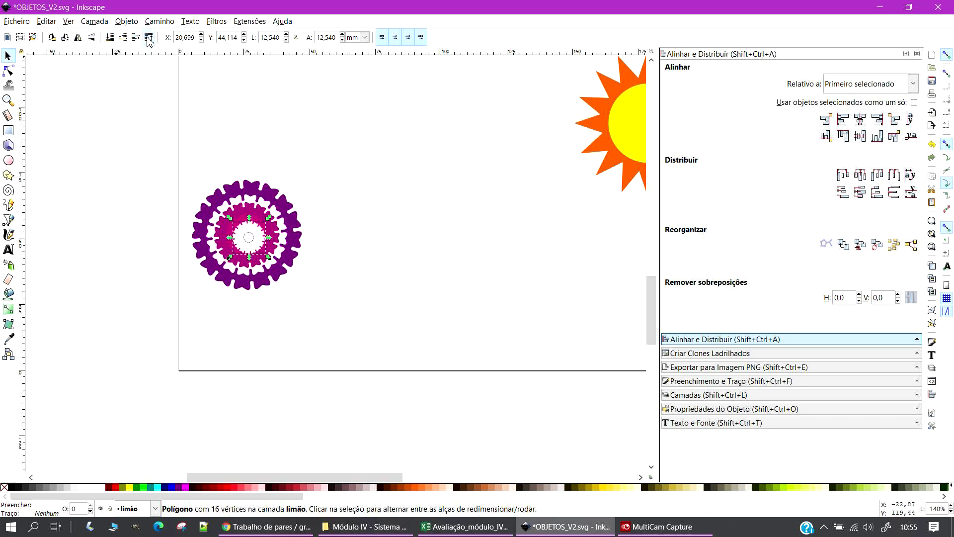
left_click(374, 244)
Centre all six stacked toothed polygons on each other horizontally and vertically
left_click_drag(111, 123, 354, 291)
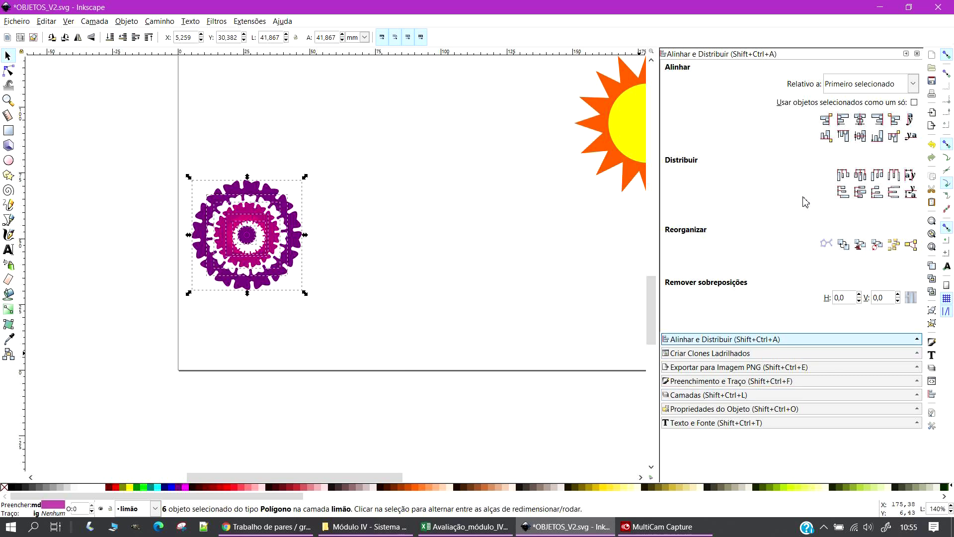
left_click(857, 120)
left_click(860, 136)
left_click(374, 229)
Group the six toothed polygons into one flower and move it up to just below the lemon slice
left_click_drag(145, 96, 328, 358)
right_click(248, 215)
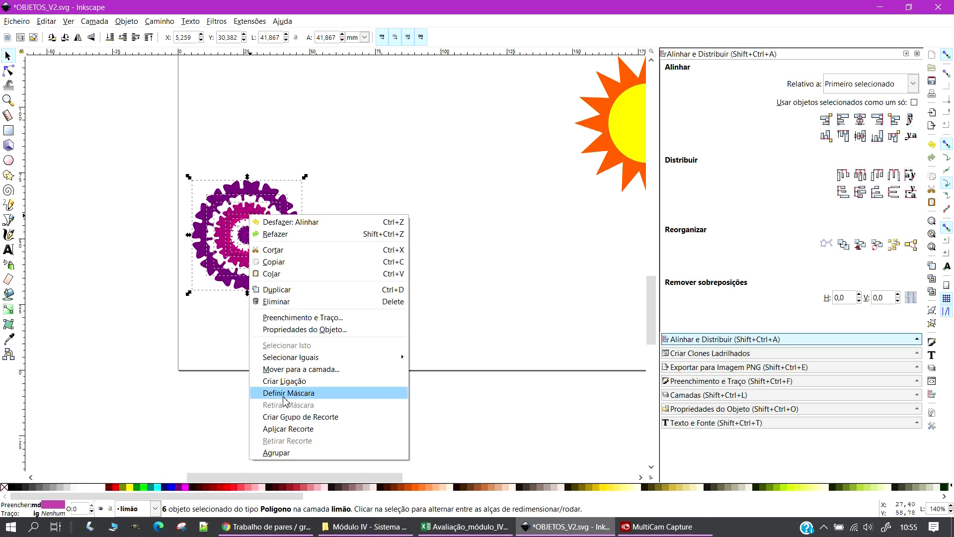
left_click(278, 452)
scroll(377, 323, "up", 3)
left_click_drag(257, 323, 261, 240)
scroll(417, 348, "down", 3)
scroll(420, 350, "up", 2)
left_click_drag(651, 266, 658, 241)
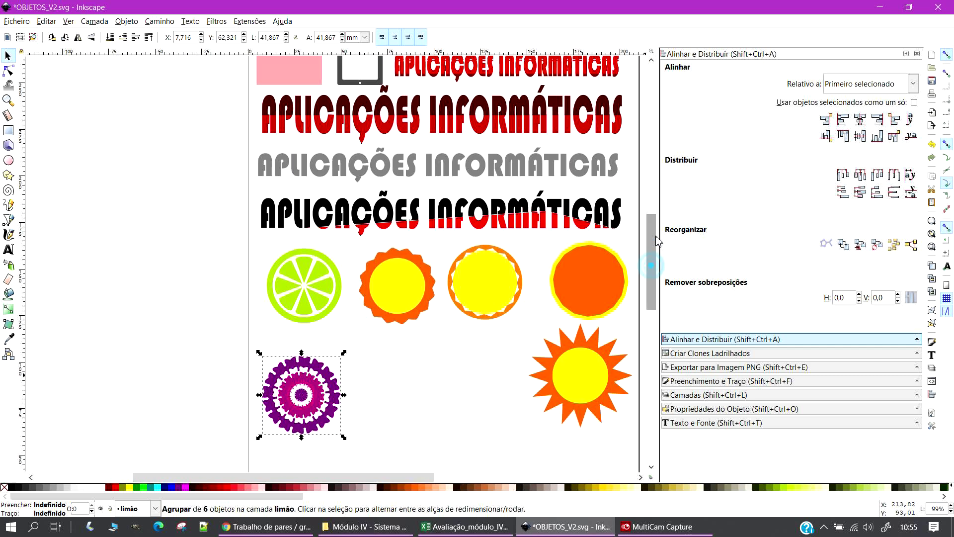
scroll(655, 239, "down", 1)
Create a layer named flor and lower it to below the sol layer
left_click(696, 394)
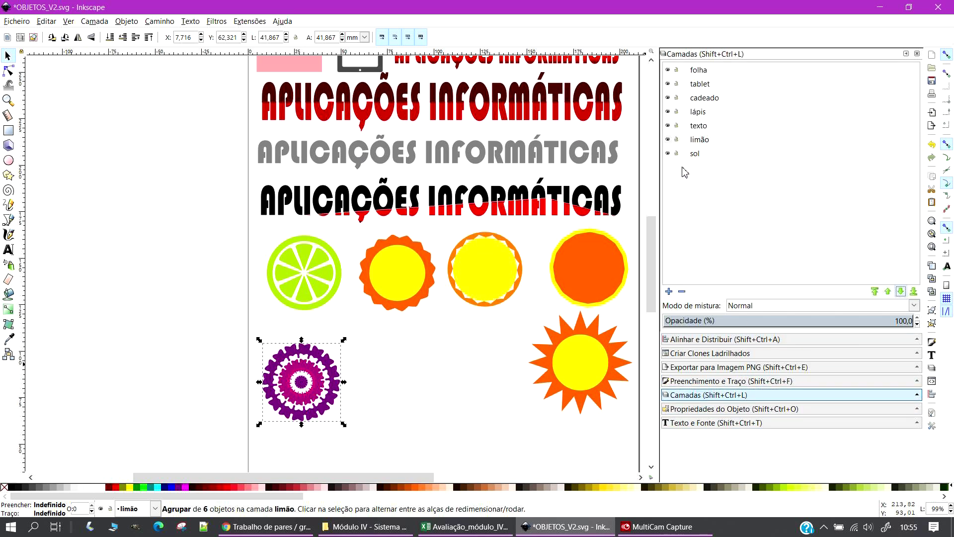
left_click(669, 292)
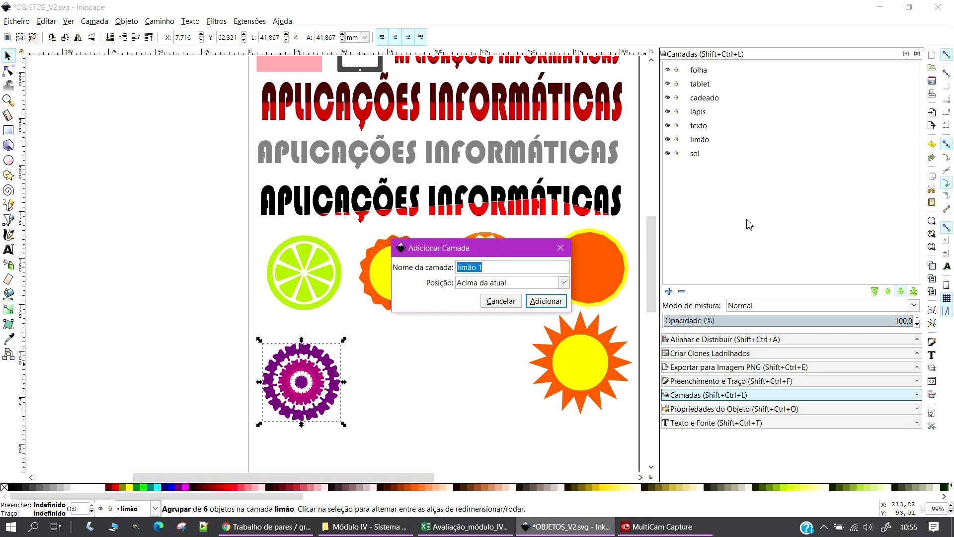
left_click(546, 301)
left_click(695, 142)
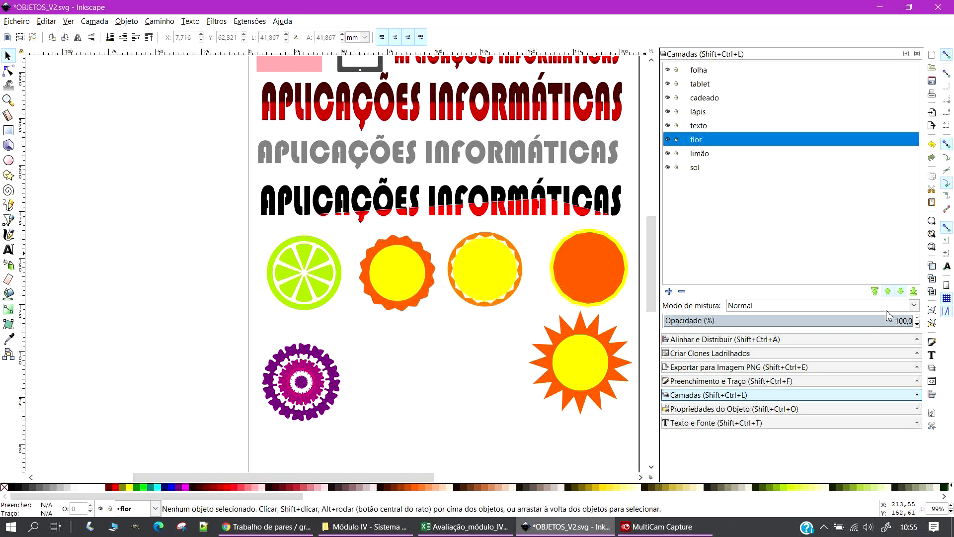
left_click(902, 293)
left_click(902, 293)
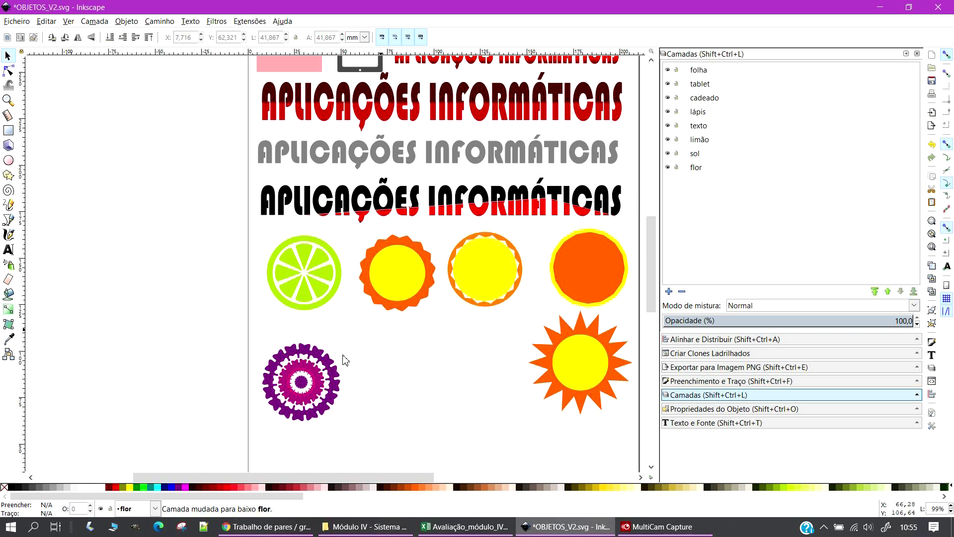
Move the purple flower group to the flor layer and save the document
right_click(312, 370)
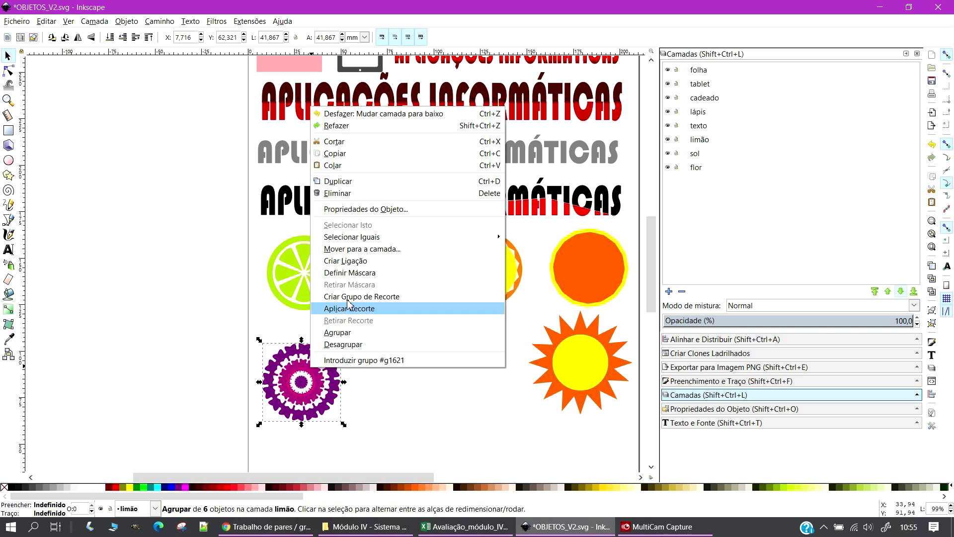
left_click(354, 249)
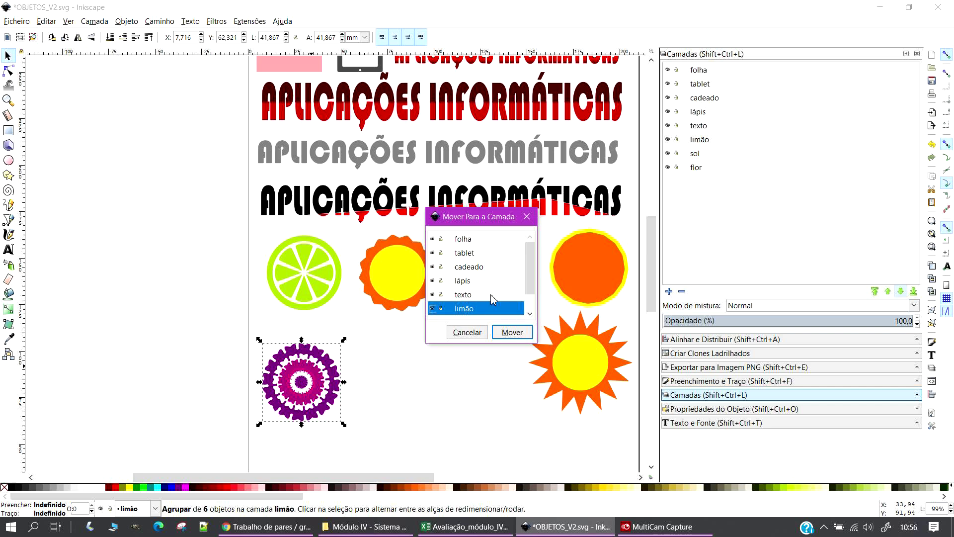
scroll(527, 276, "down", 2)
left_click(462, 313)
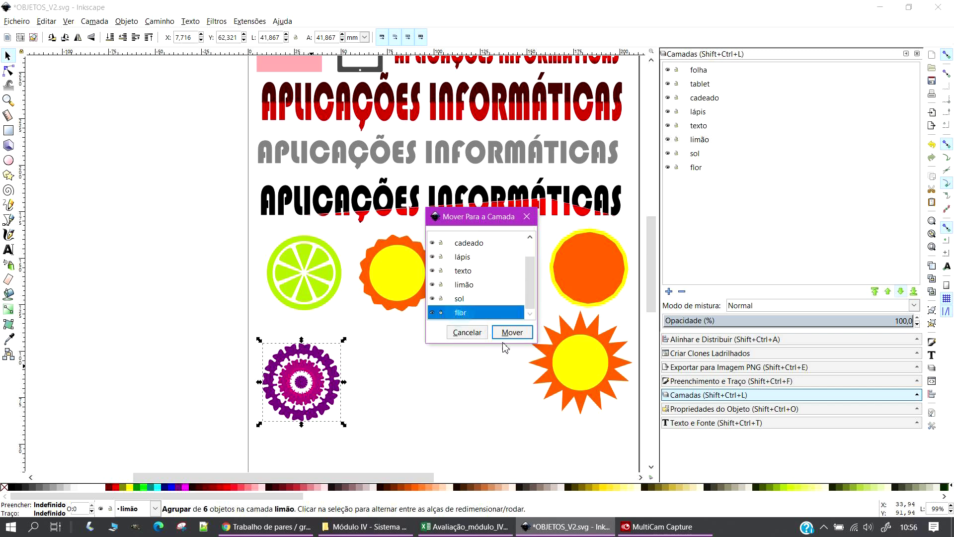
left_click(510, 334)
left_click(153, 152)
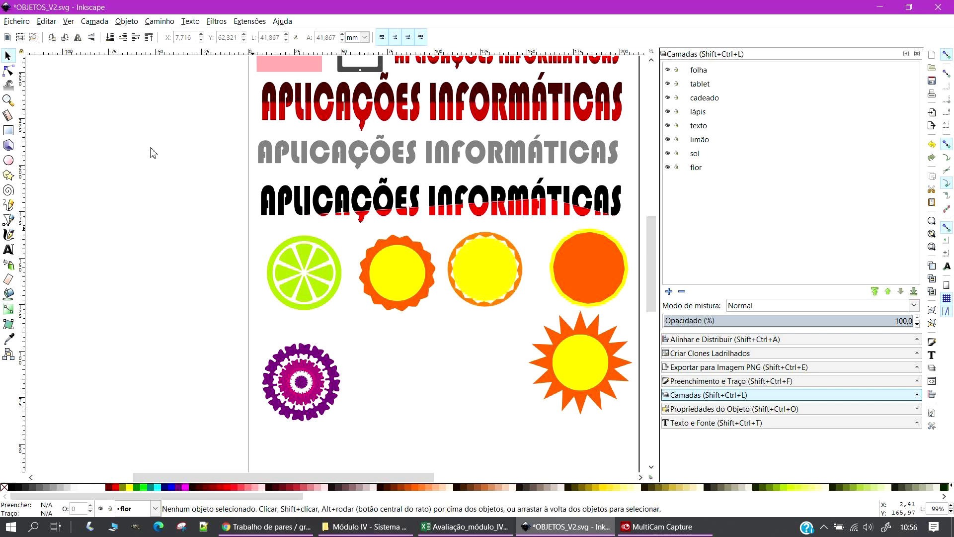
left_click(25, 24)
left_click(25, 93)
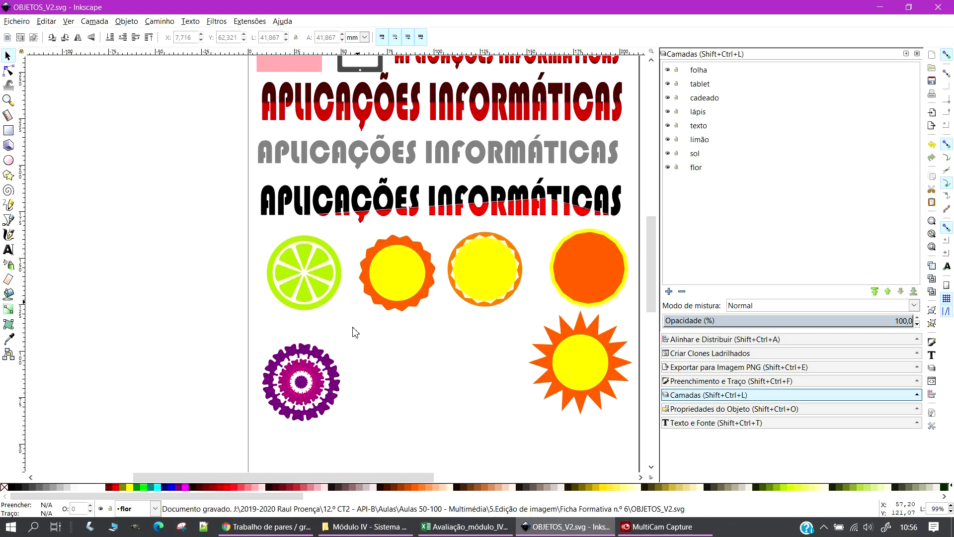
Draw an orange polygon with 10 corners and -10 rounding, about 119 by 121 mm, below the row of suns
left_click(8, 175)
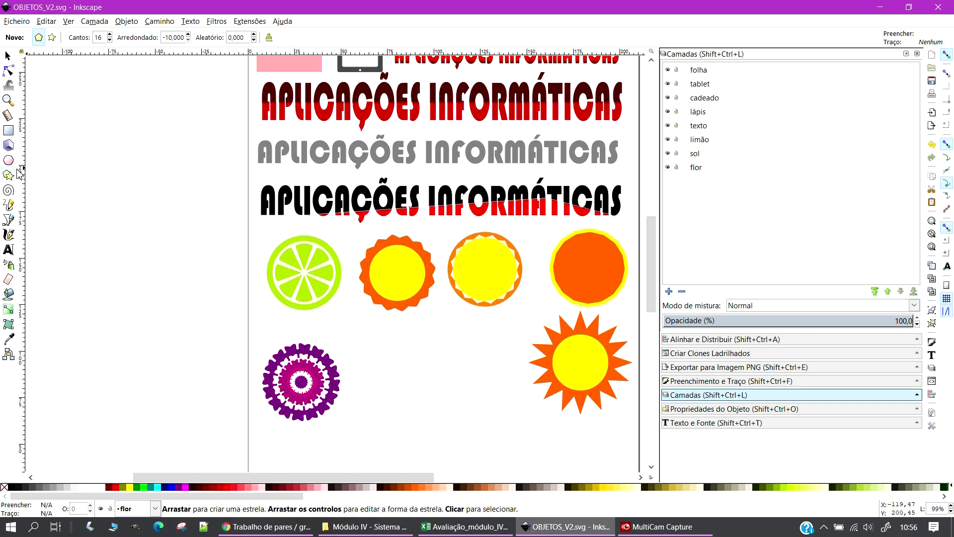
left_click(109, 40)
left_click(110, 41)
left_click_drag(400, 356, 429, 402)
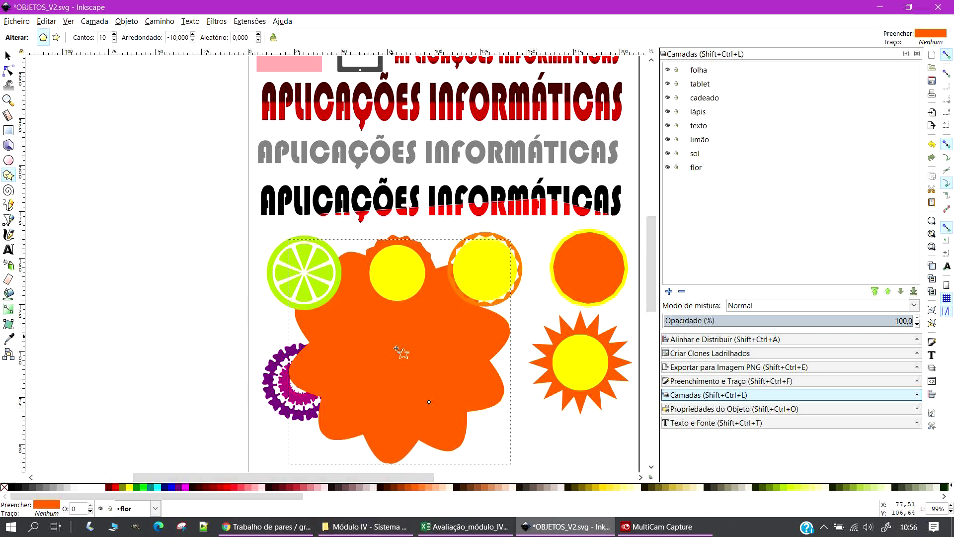
left_click_drag(392, 337, 410, 395)
key("Escape")
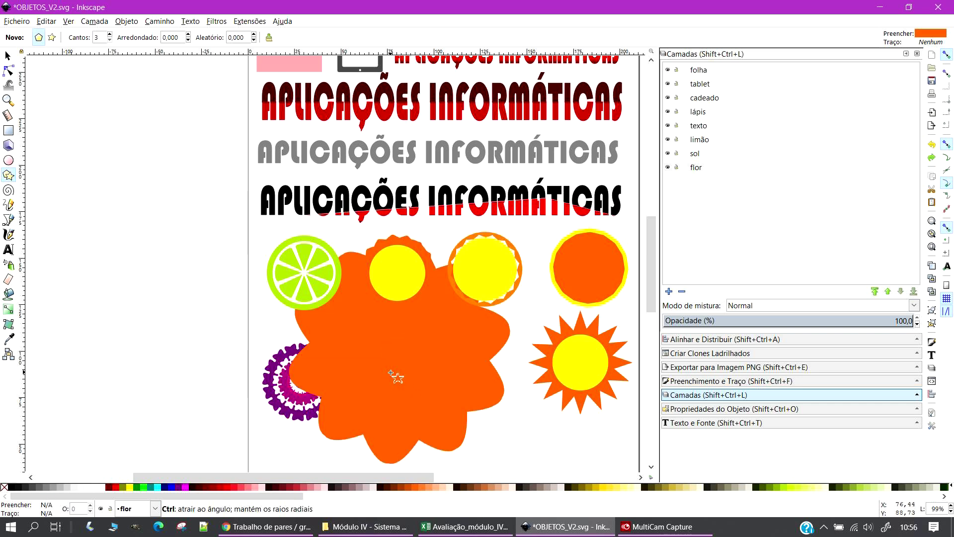
Shrink the orange ten-cornered polygon to about 51 mm and place it between the purple flower and the spiky sun
left_click(8, 54)
scroll(457, 326, "down", 6)
left_click(428, 293)
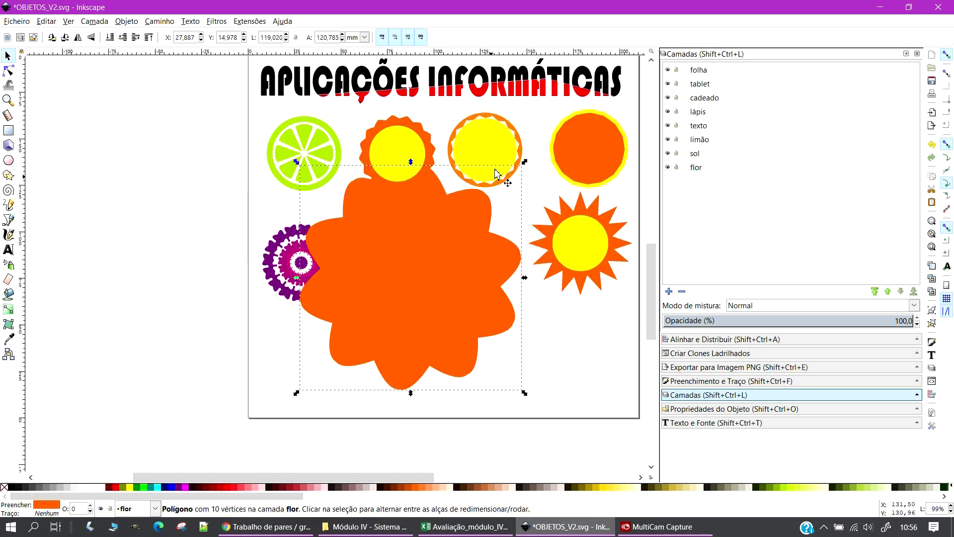
left_click_drag(522, 163, 523, 167)
left_click_drag(434, 275, 390, 297)
key("ctrl+z")
left_click_drag(525, 163, 395, 296)
left_click_drag(367, 327, 452, 247)
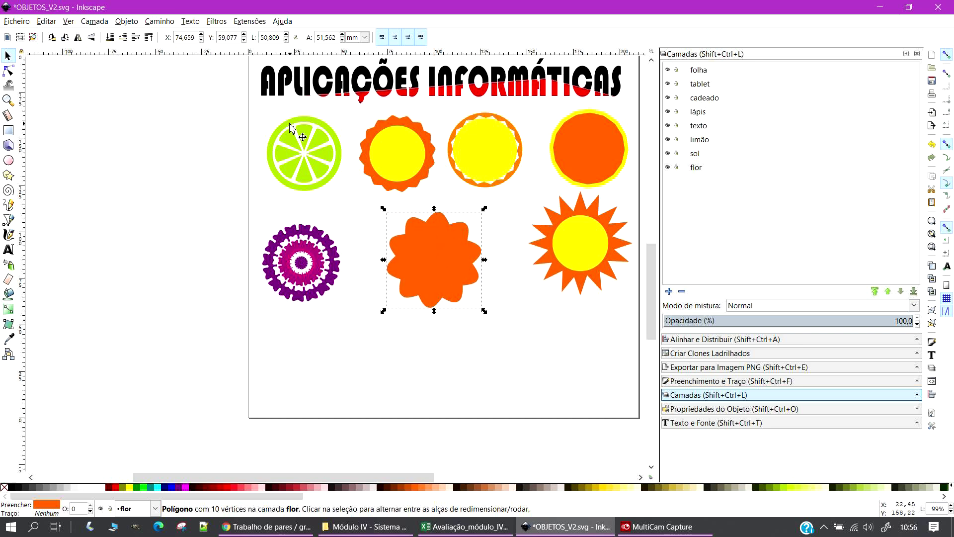
key("shift+F9")
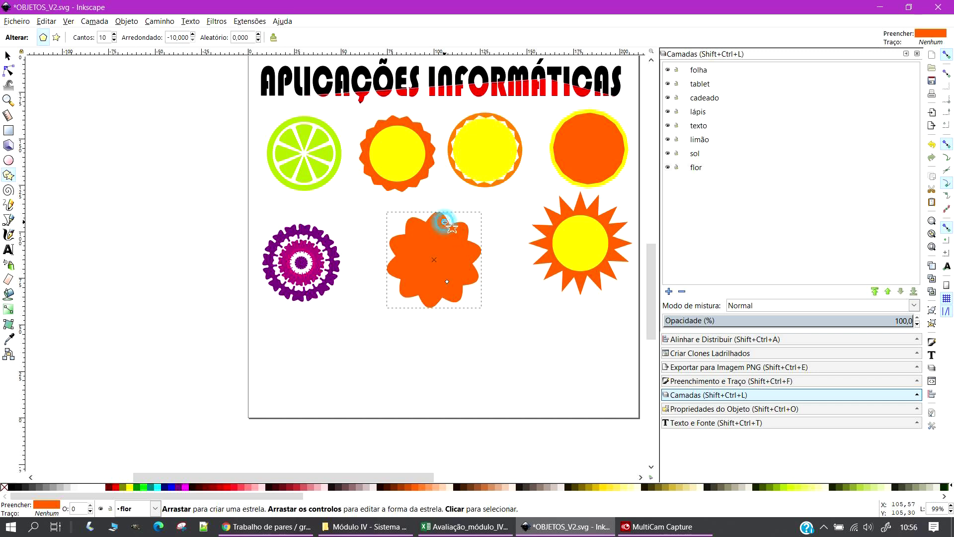
left_click(193, 40)
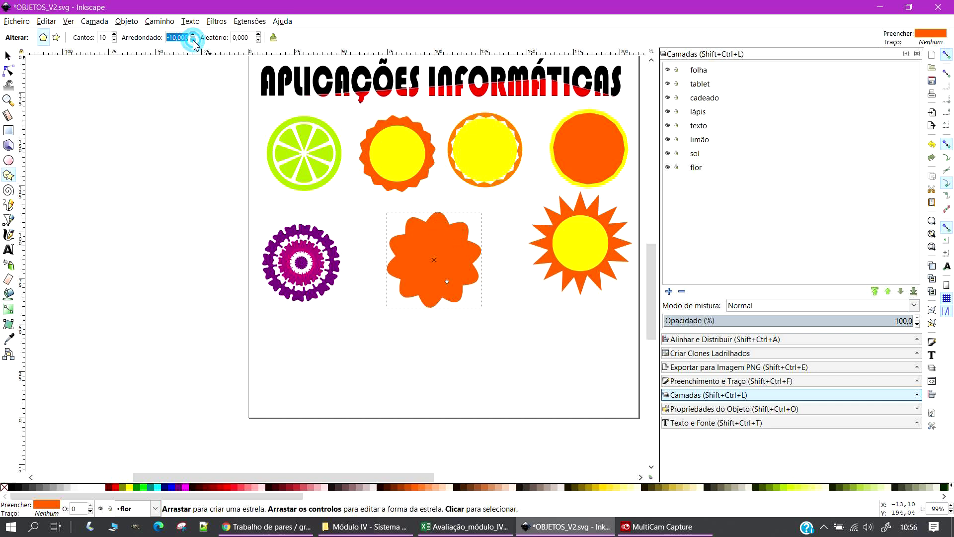
left_click(9, 56)
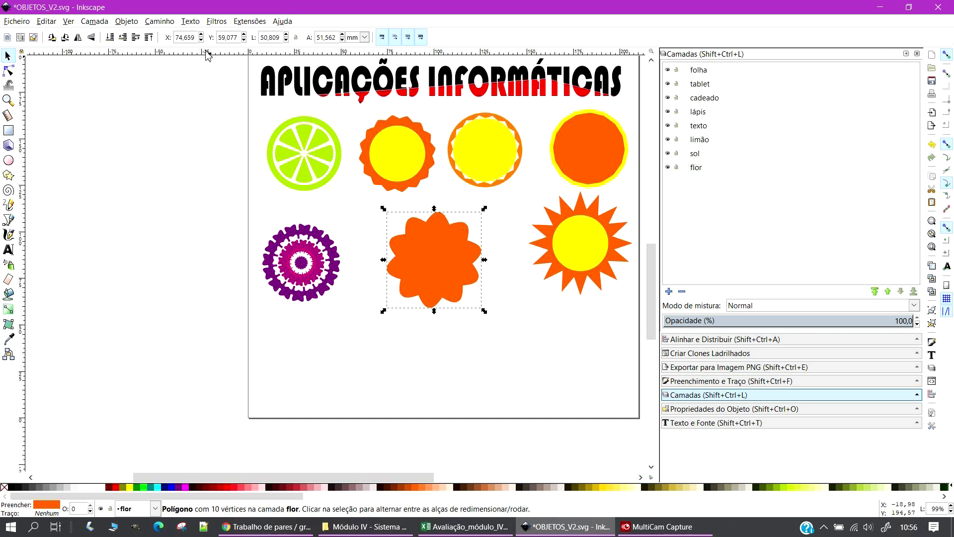
left_click(439, 243)
key("shift+F9")
left_click(436, 238)
left_click(192, 40)
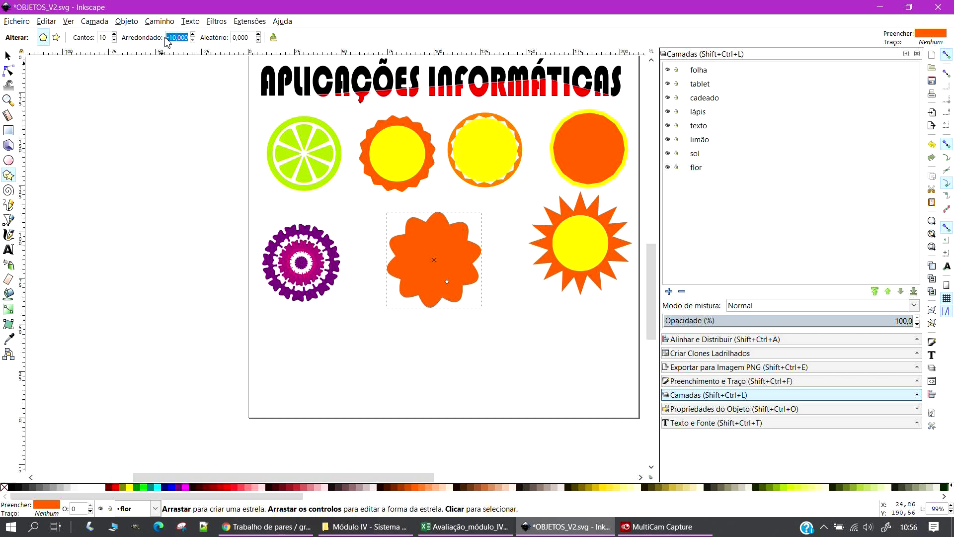
left_click(187, 38)
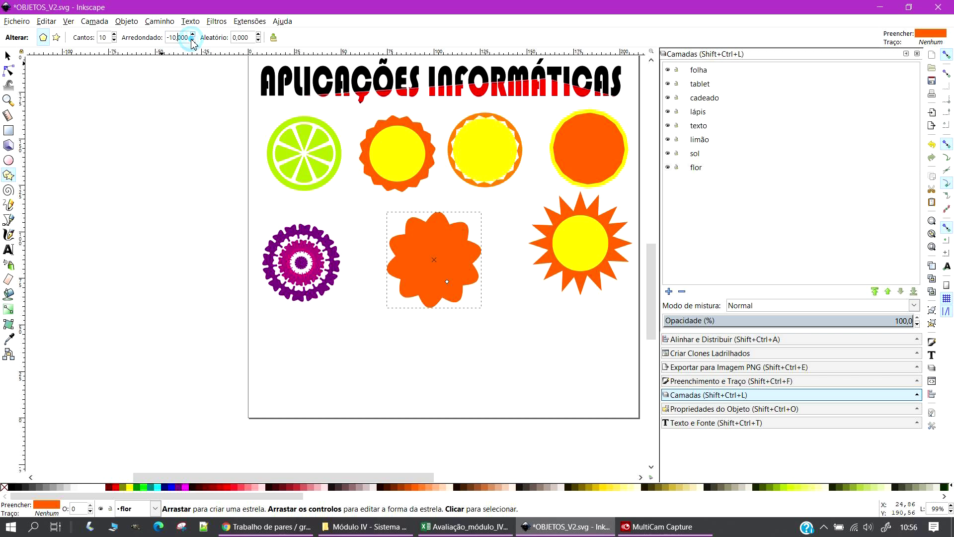
triple_click(189, 37)
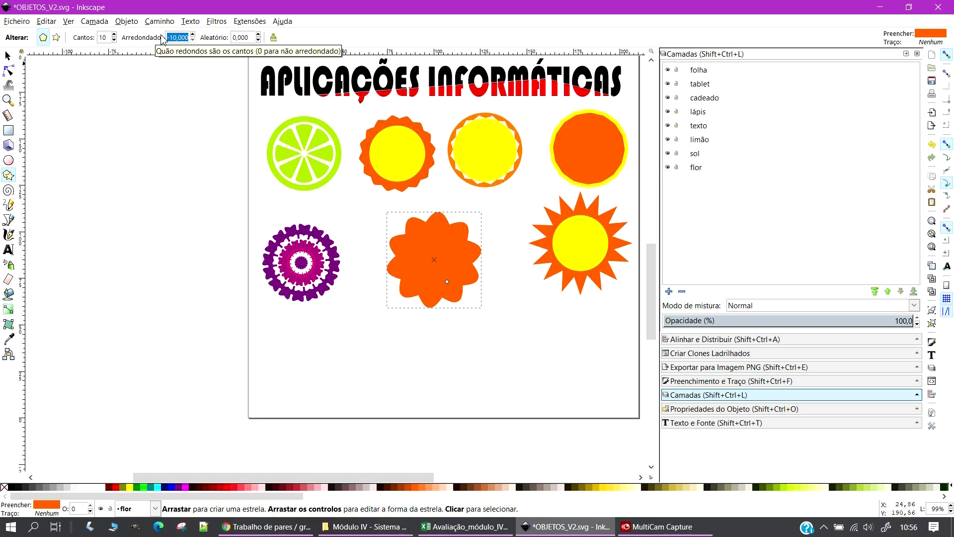
left_click(8, 55)
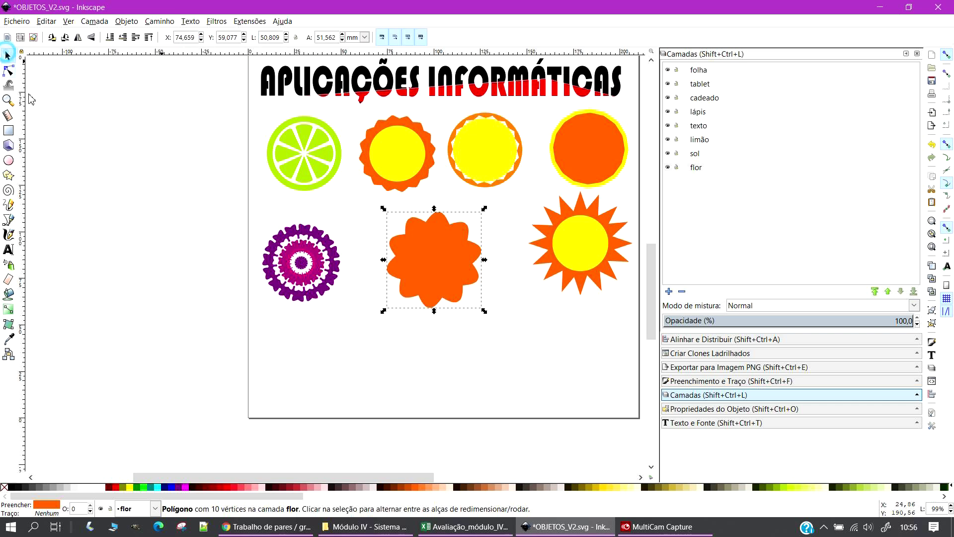
left_click(302, 329)
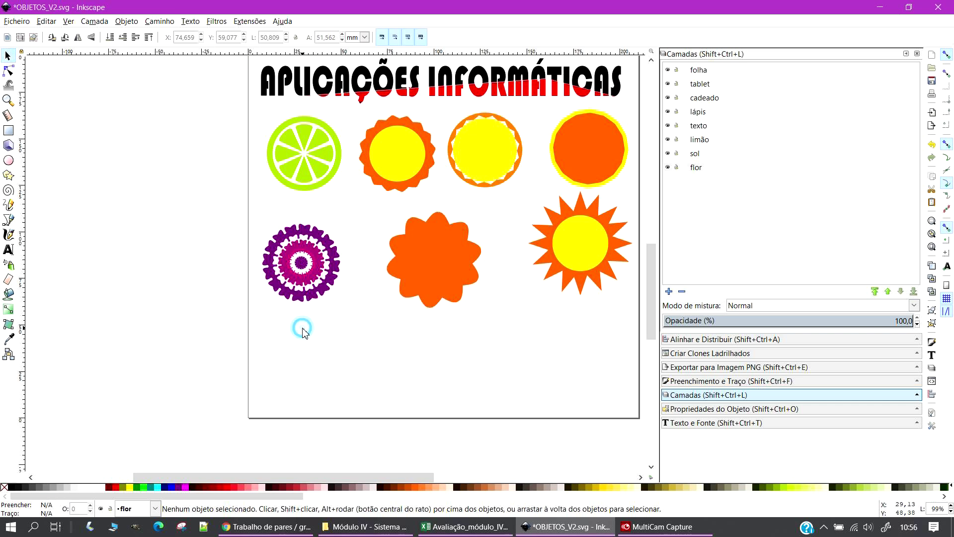
Draw a second orange ten-cornered polygon overlapping the purple flower's lower edge, with rounding -7.54, about 52 mm wide
left_click(8, 174)
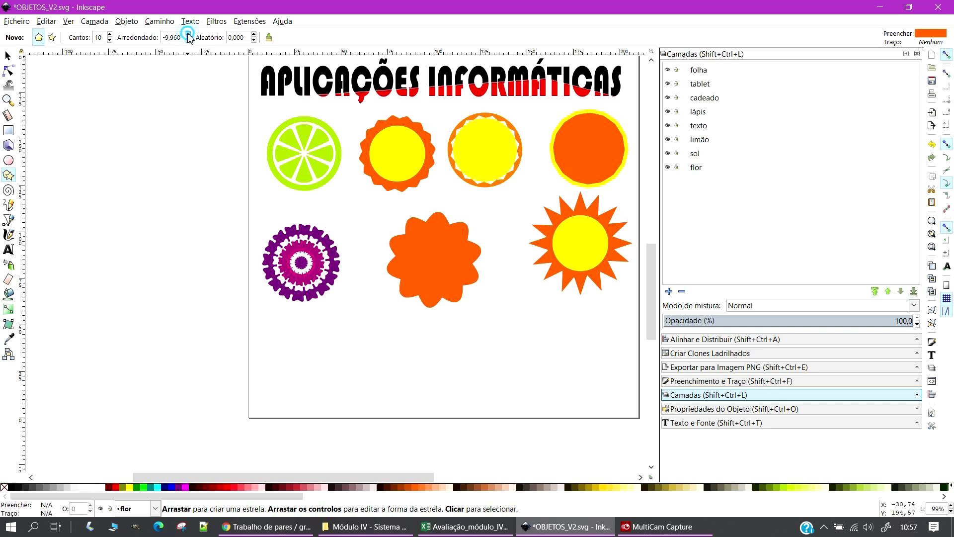
left_click(188, 35)
left_click_drag(340, 333, 352, 363)
left_click(193, 35)
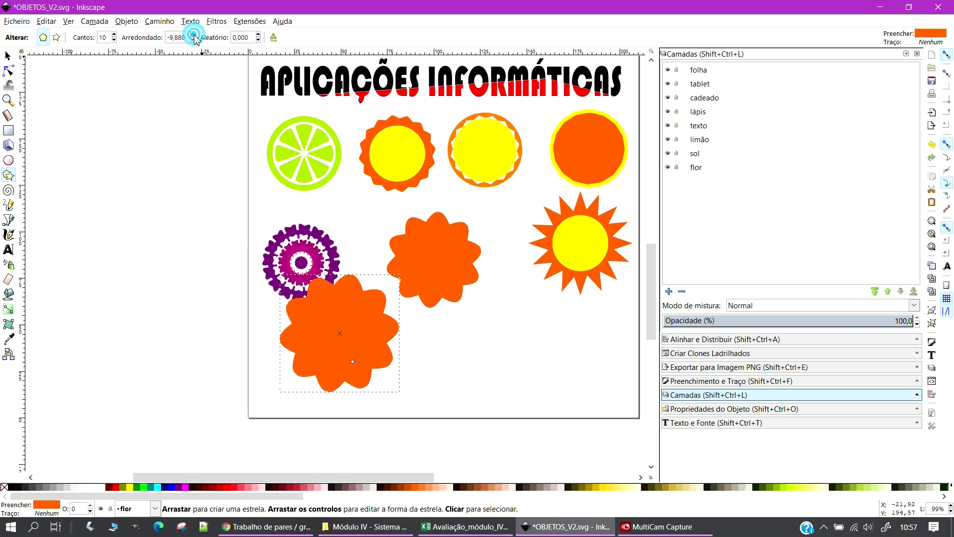
left_click(193, 34)
left_click(193, 35)
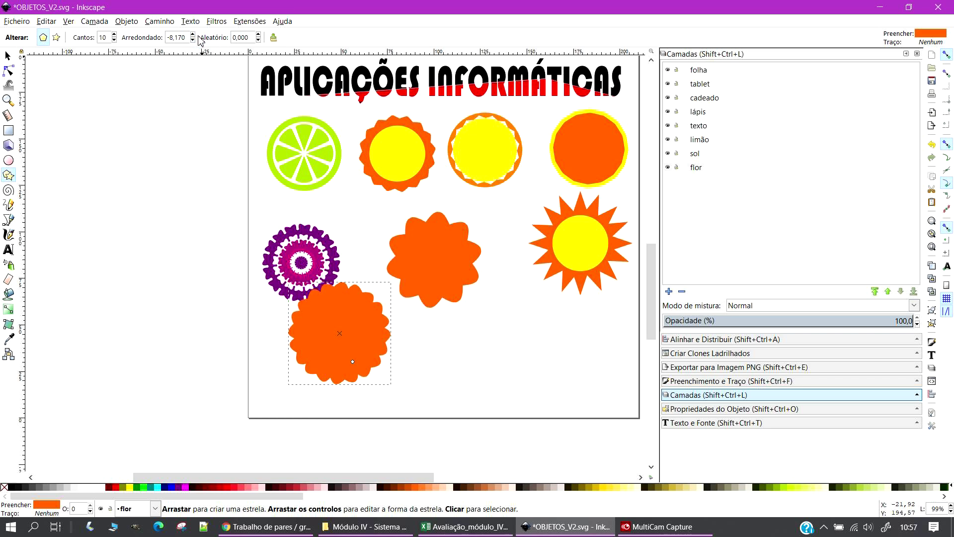
left_click(193, 35)
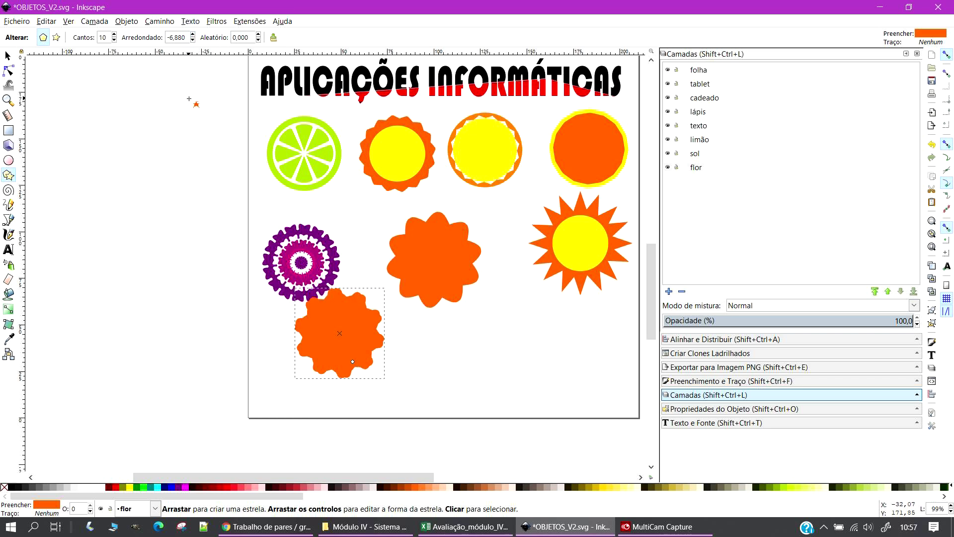
left_click(192, 40)
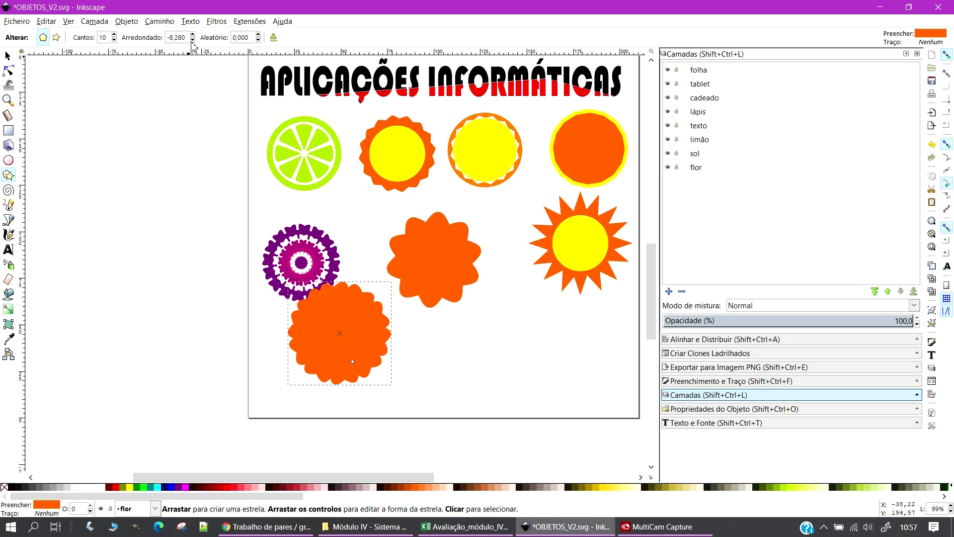
left_click(193, 35)
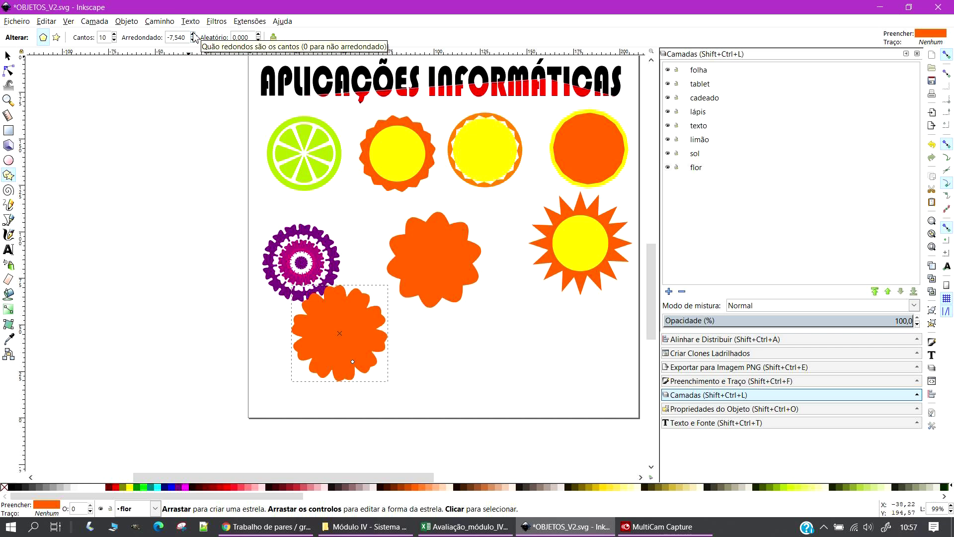
Move the new orange polygon clear of the purple flower, down to the page's lower-left corner
left_click(13, 52)
left_click(460, 354)
left_click_drag(348, 333, 314, 361)
Try to shrink the lower-left orange polygon to about 37 by 40 mm, then undo the resize
left_click(352, 311)
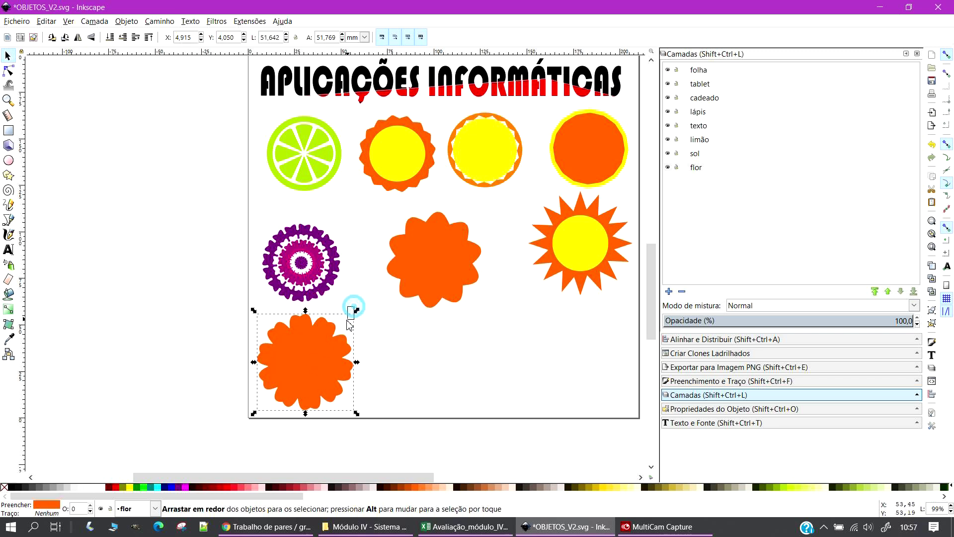
left_click(322, 354)
left_click_drag(354, 312, 330, 332)
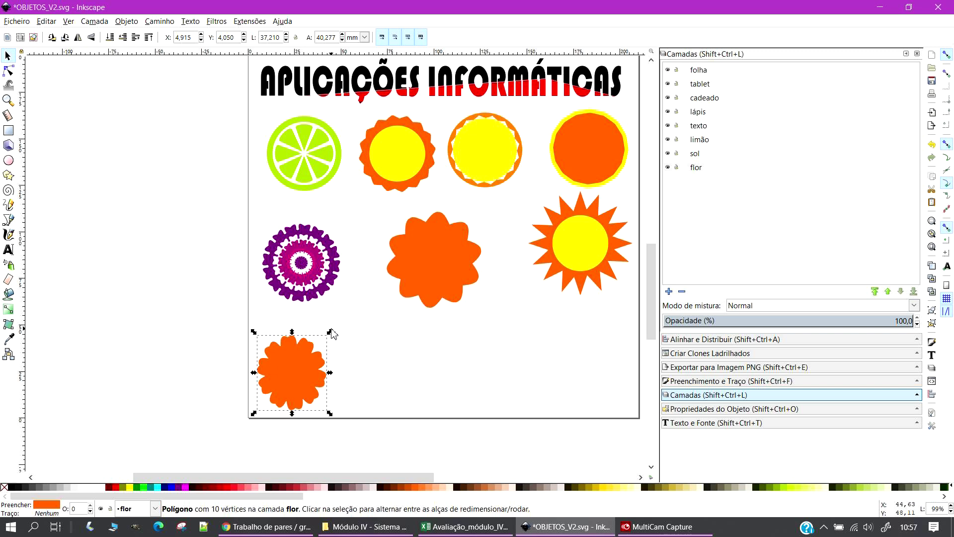
key("ctrl+z")
Shrink the lower-left orange polygon proportionally to about 30 mm and keep it below the purple flower
left_click(428, 337)
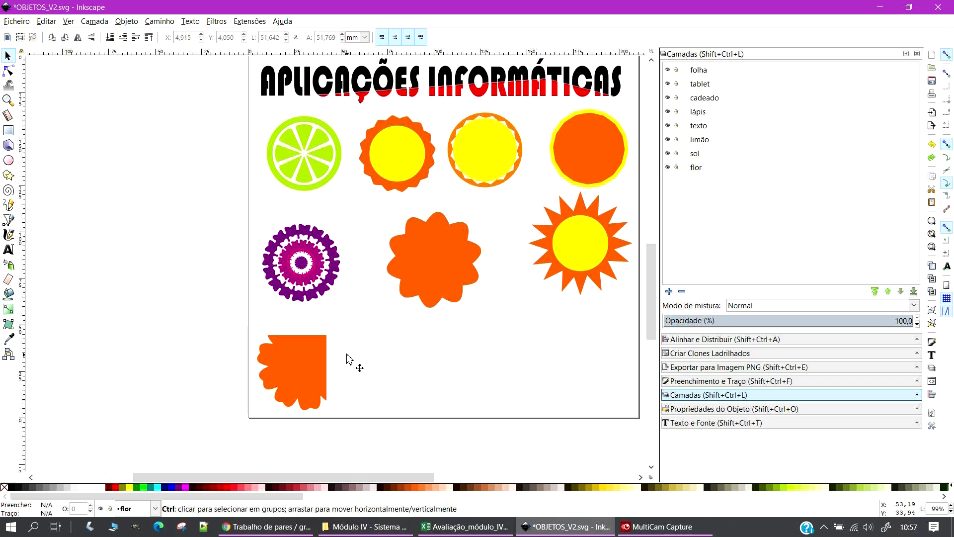
left_click_drag(333, 360, 368, 332)
left_click_drag(392, 281, 351, 322)
key("ctrl+z")
left_click_drag(327, 354, 303, 371)
Move the other orange polygon beside the small one at the page's lower edge and shrink it to about 28 mm
left_click(384, 362)
left_click_drag(430, 260, 386, 358)
left_click_drag(440, 307, 412, 357)
left_click(432, 392)
Duplicate the 28 mm orange polygon, shrink the copy to about 20 by 19 mm on top of it and fill it pale grey
left_click(358, 376)
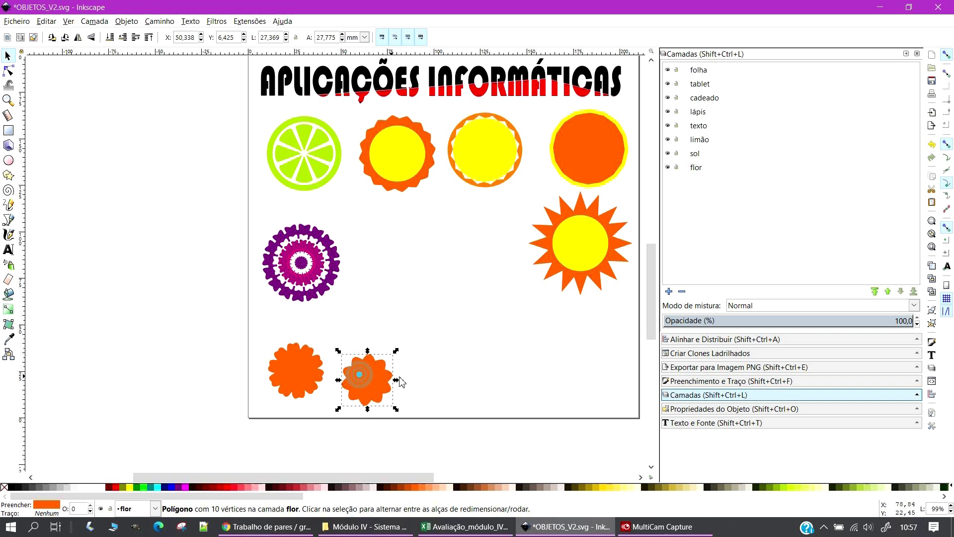
key("ctrl+v")
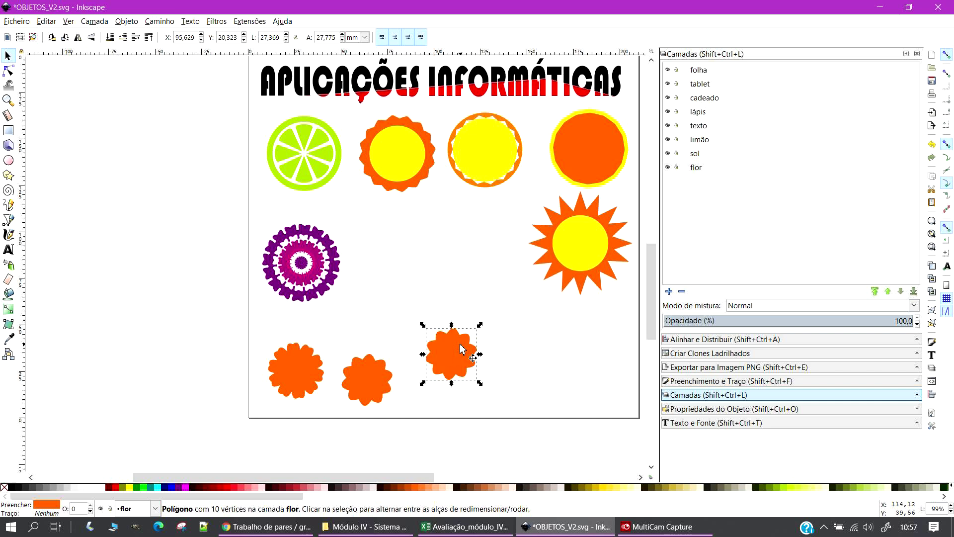
left_click_drag(480, 323, 377, 386)
left_click(467, 341)
left_click(497, 370)
left_click(373, 487)
left_click(463, 377)
Centre the pale grey polygon horizontally and vertically on the orange polygon beneath it
left_click_drag(423, 318, 338, 453)
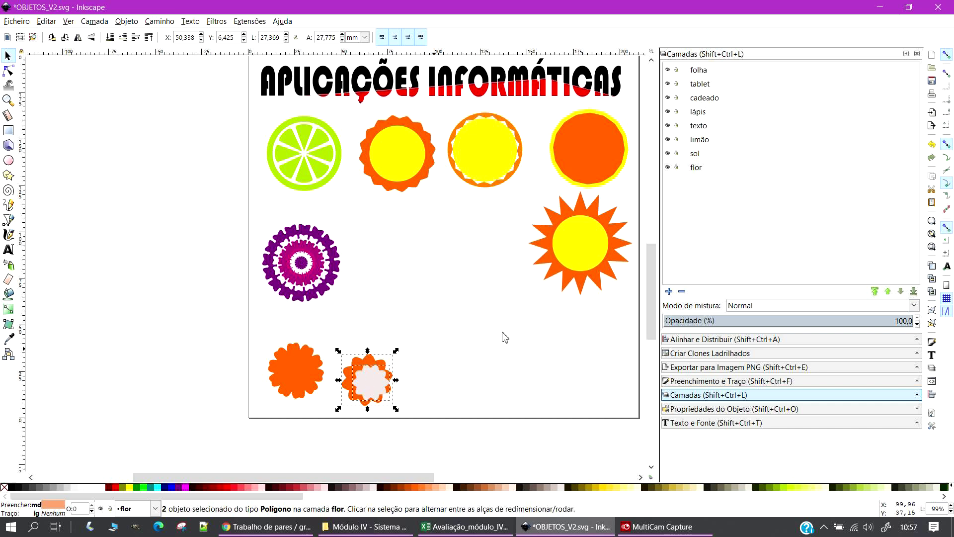
left_click(705, 341)
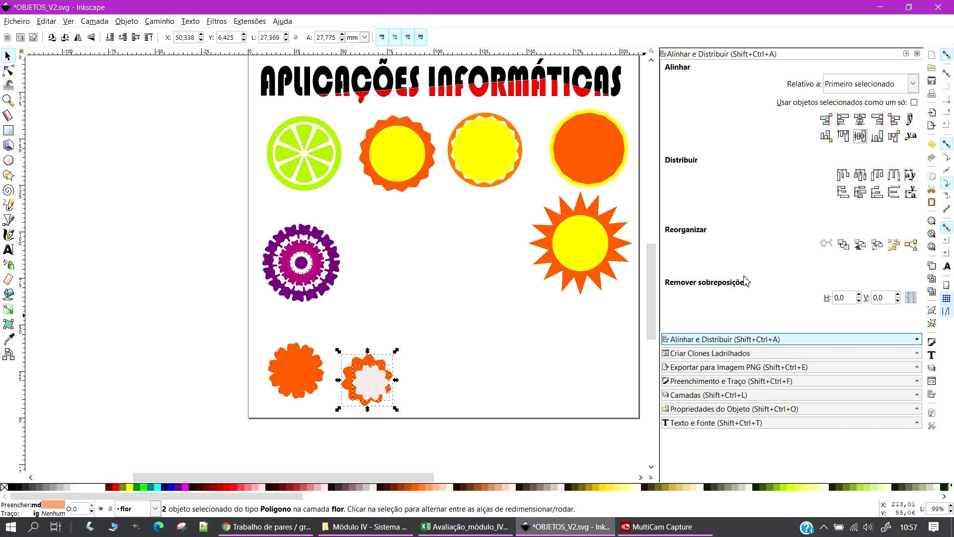
left_click(859, 120)
left_click(860, 136)
left_click(439, 368)
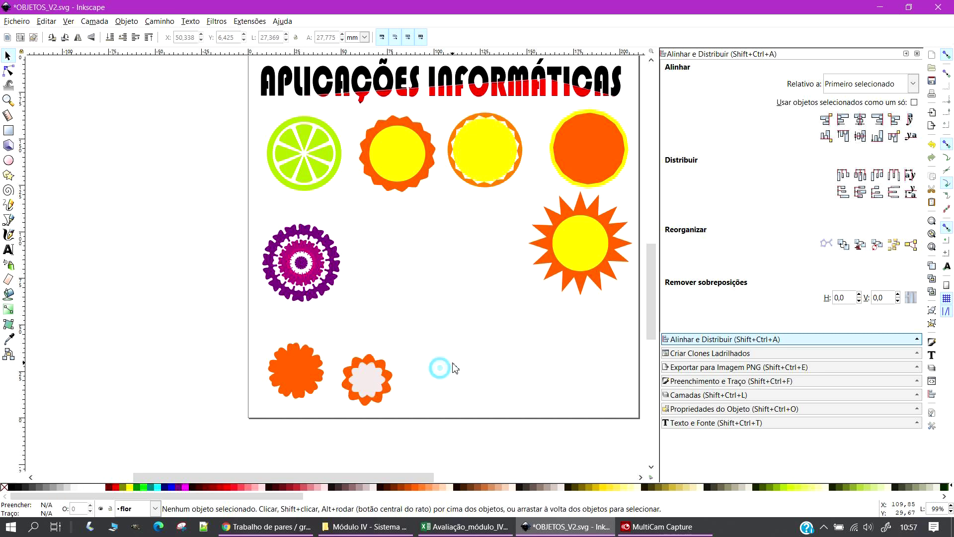
Duplicate the 30 mm orange polygon in place, fill the copy pale pink and shrink it to about 21 mm
left_click(288, 363)
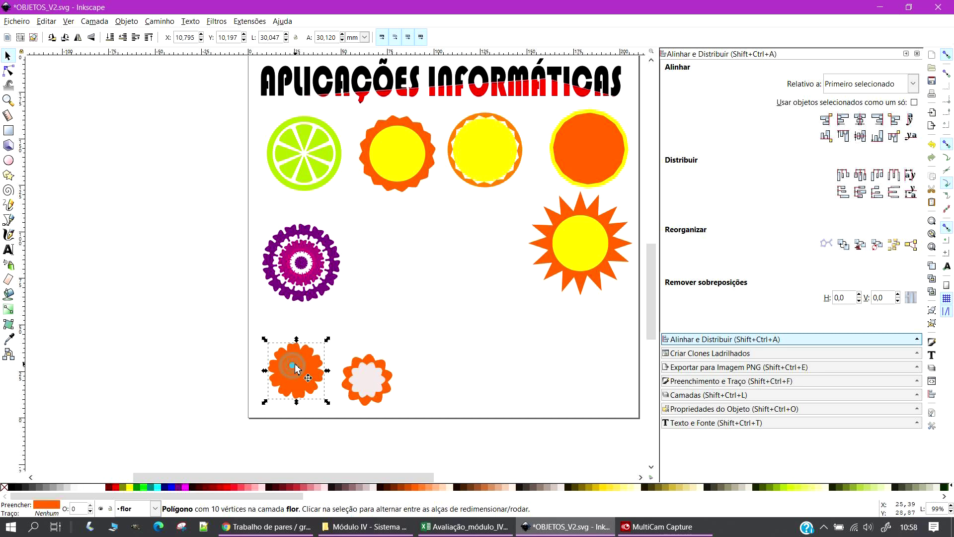
key("Delete")
key("ctrl+z")
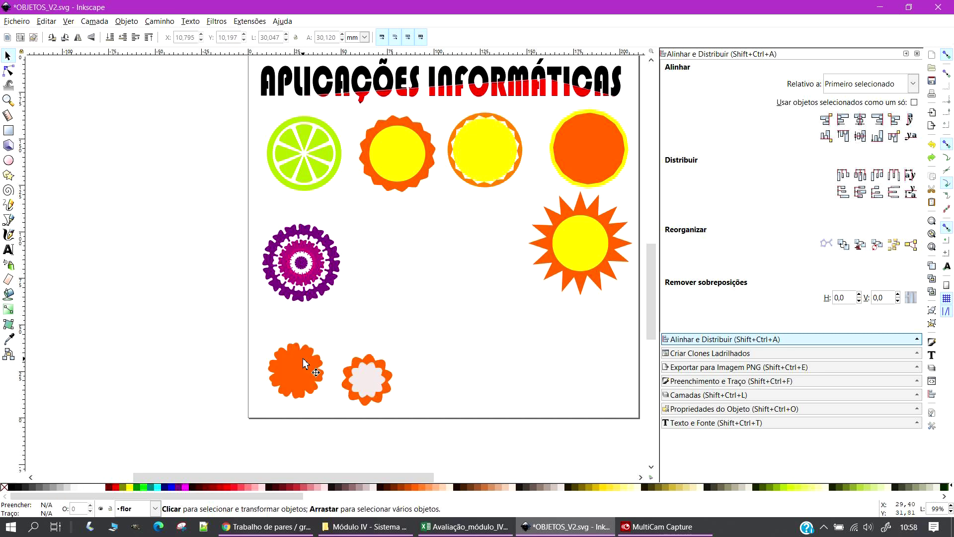
left_click(300, 391)
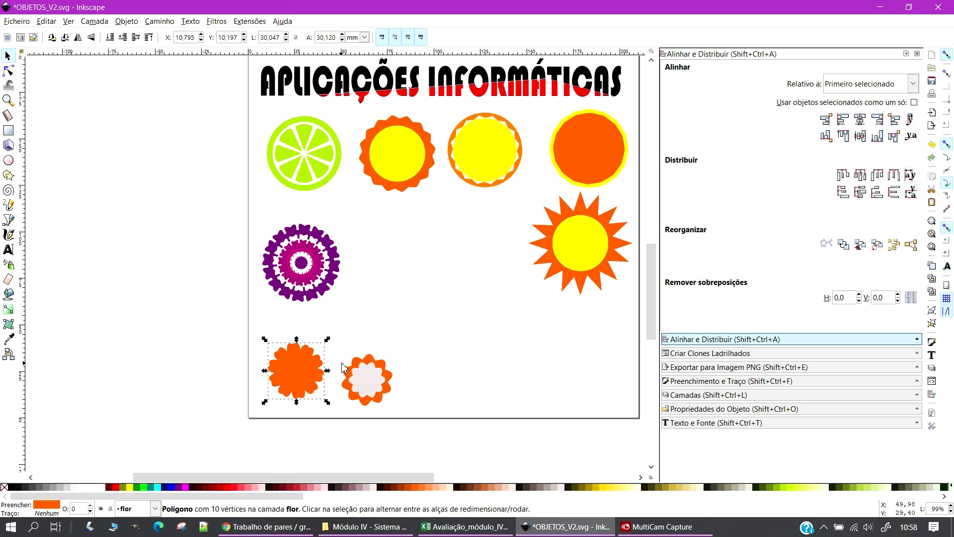
left_click(323, 487)
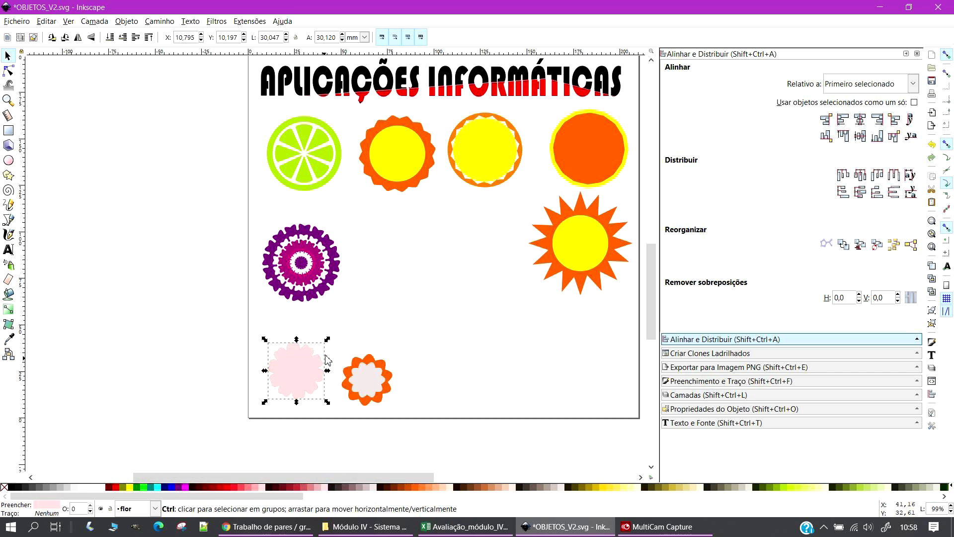
left_click_drag(327, 340, 318, 347)
key("ctrl+z")
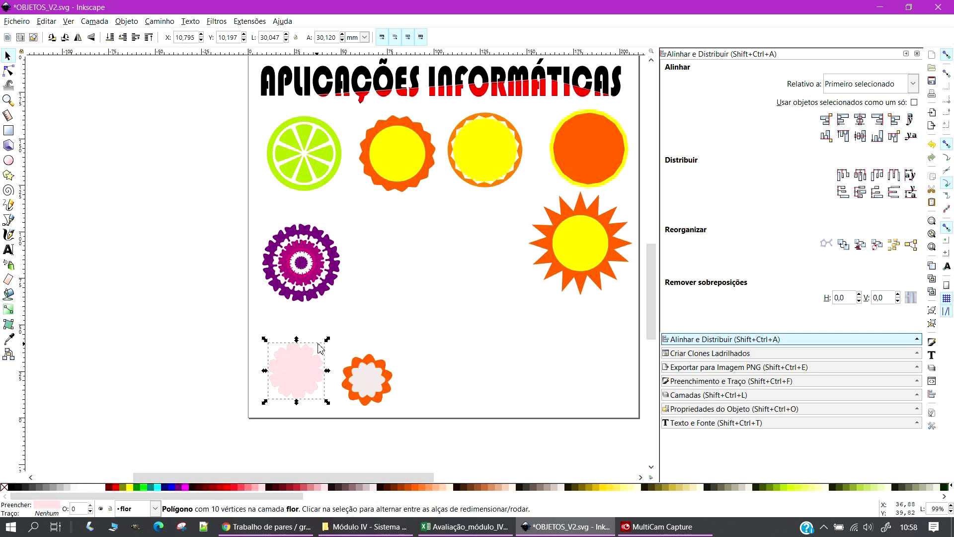
left_click_drag(327, 340, 309, 358)
Centre the pale pink polygon horizontally and vertically on the 30 mm orange polygon
left_click_drag(237, 326, 336, 446)
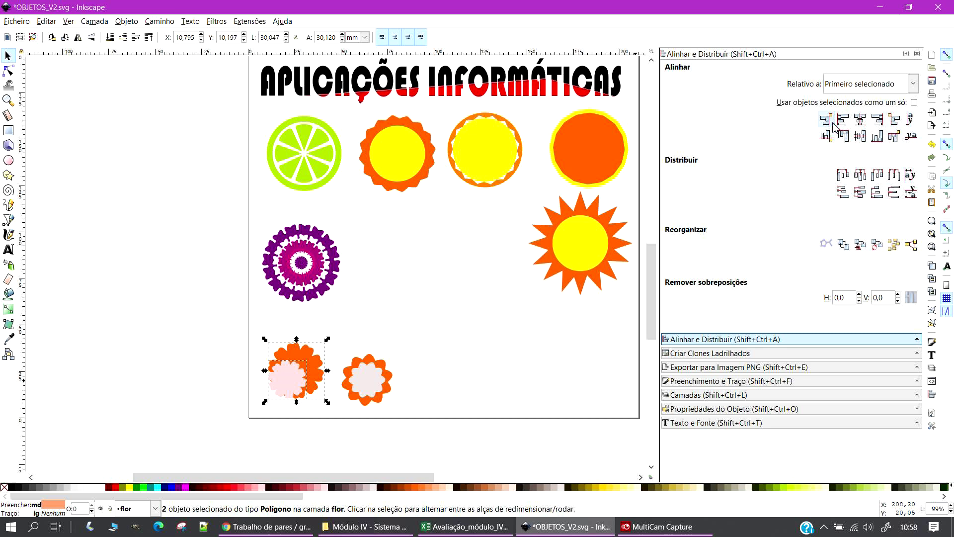
left_click(860, 119)
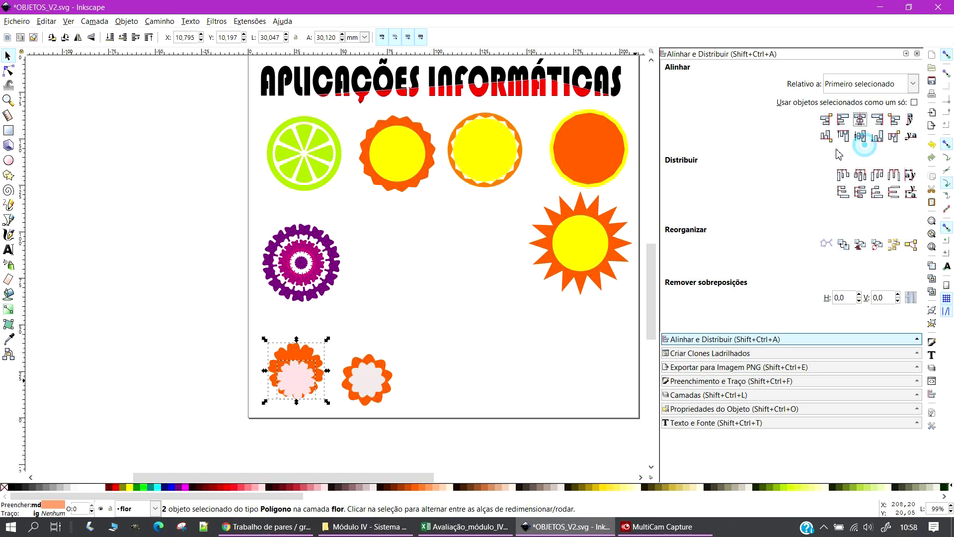
left_click(860, 137)
left_click(493, 371)
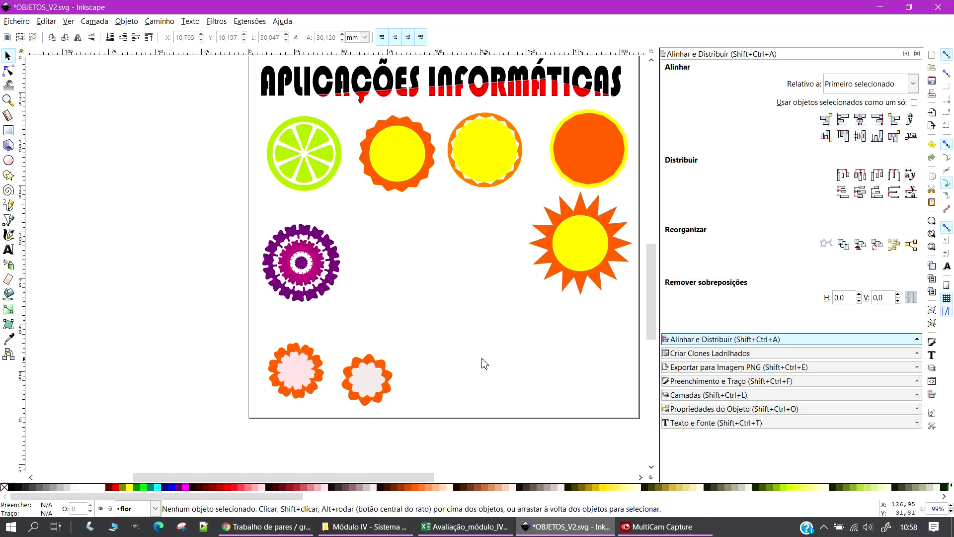
Copy the pale pink polygon, shrink the copy to form the first small flower's centre and fill it near-black
left_click(291, 370)
key("ctrl+c")
key("ctrl+v")
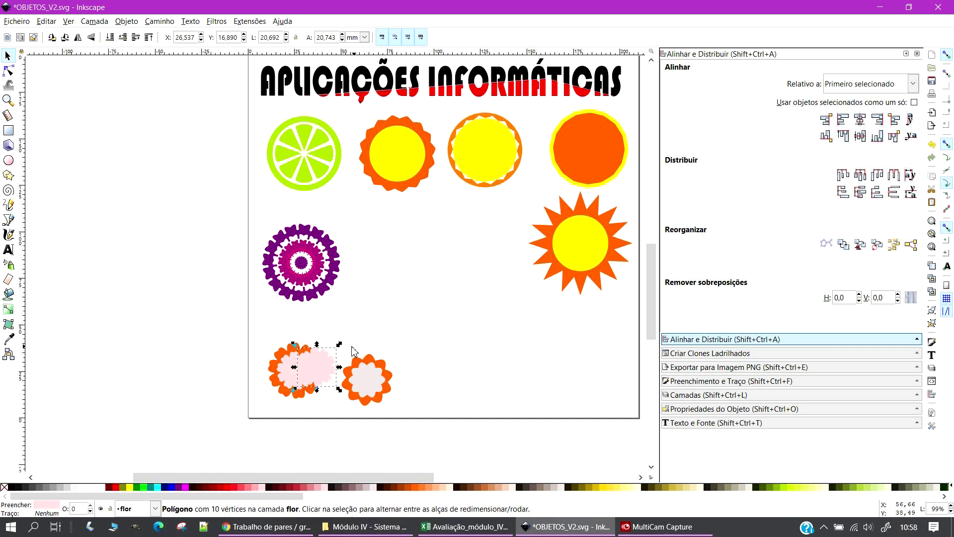
left_click_drag(340, 344, 294, 379)
left_click(328, 487)
Duplicate the pale grey polygon, shrink the copy to about 11 mm and fill it red as the second small flower's centre
left_click(373, 374)
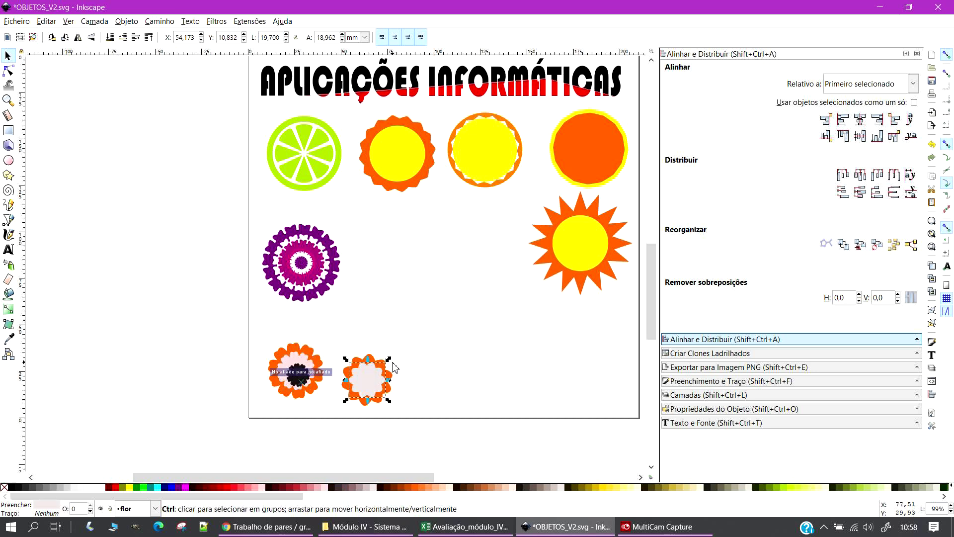
left_click_drag(388, 360, 363, 384)
key("ctrl+z")
key("ctrl+z")
key("ctrl+d")
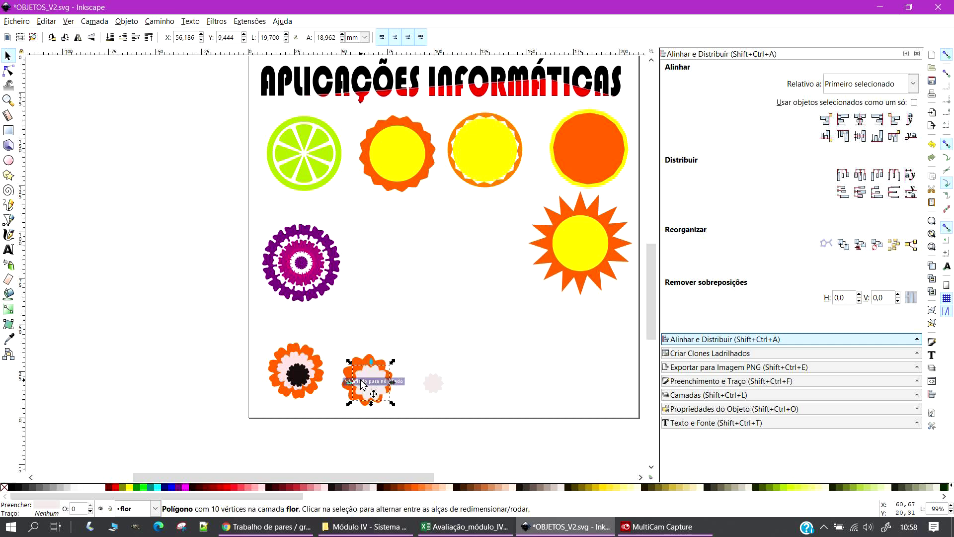
left_click_drag(424, 387, 364, 387)
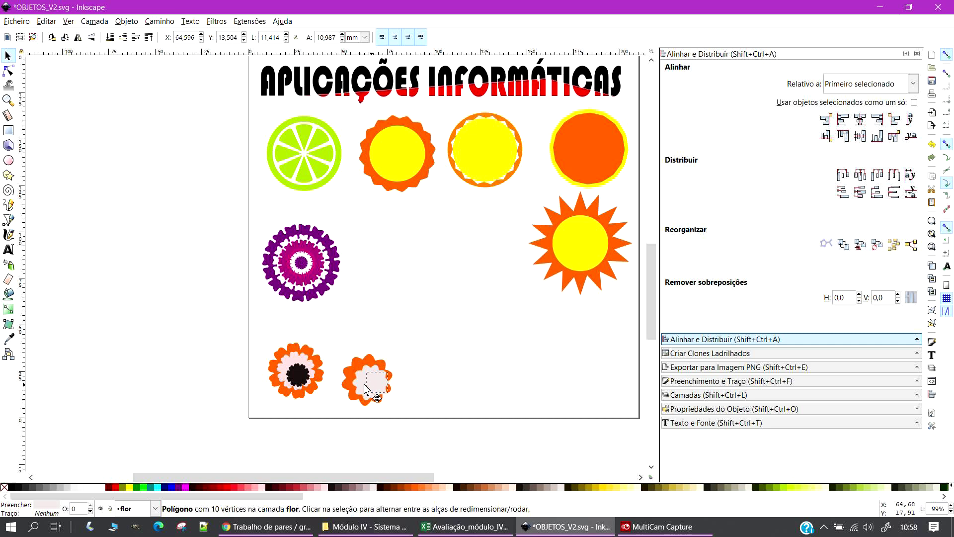
left_click(189, 489)
left_click(230, 487)
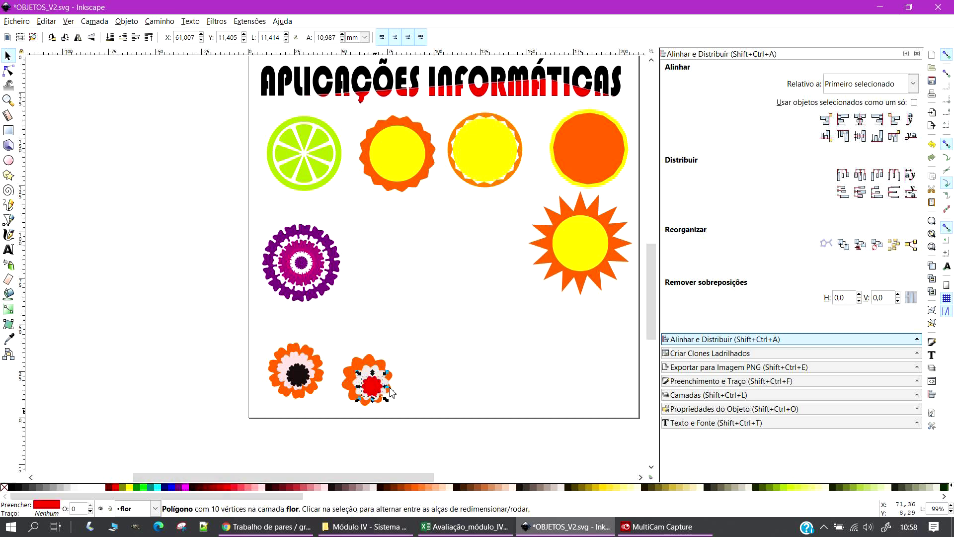
Fill the second small flower's centre dark brown and centre its three polygons horizontally and vertically on each other
left_click(418, 487)
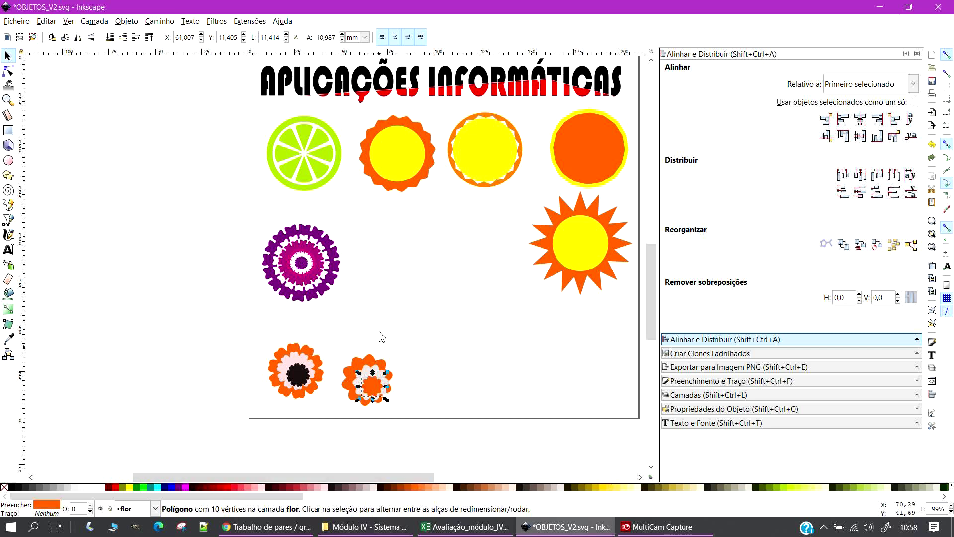
left_click(391, 488)
left_click_drag(412, 324, 336, 459)
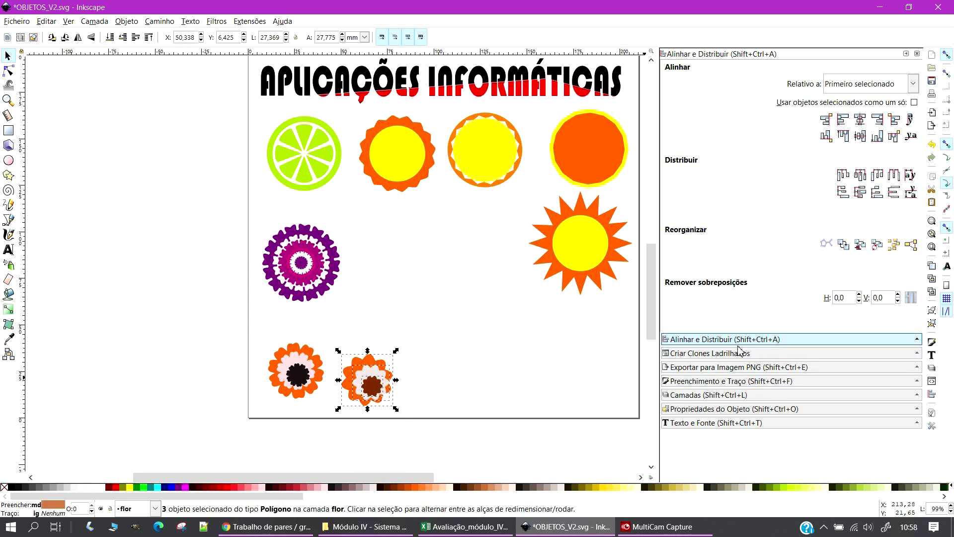
left_click(860, 119)
left_click(860, 136)
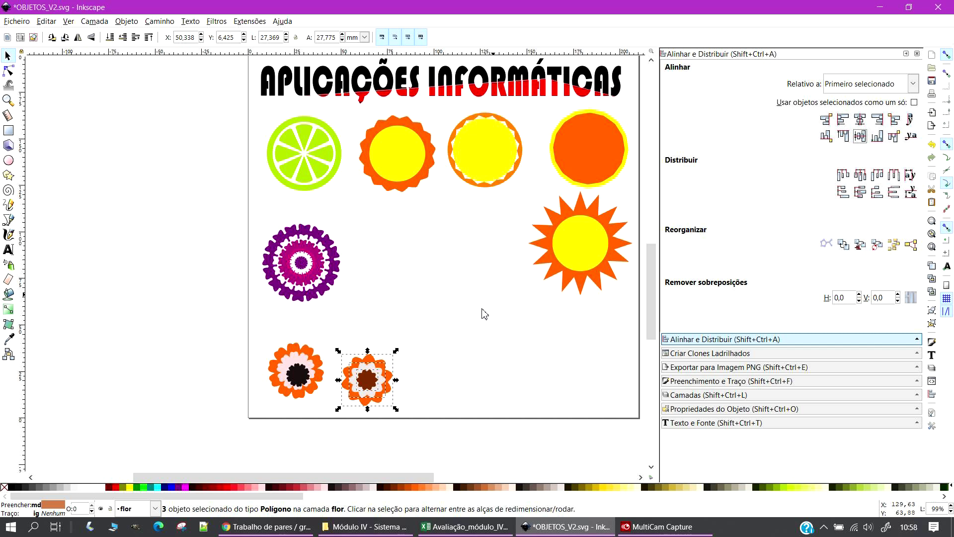
Group the brown-centred flower and move it up next to the purple flower
right_click(370, 367)
left_click(420, 358)
left_click_drag(369, 387, 381, 249)
Centre the black-centred flower's polygons vertically, group them and move the flower between the brown-centred flower and the spiky sun
left_click_drag(341, 323, 233, 419)
left_click(860, 136)
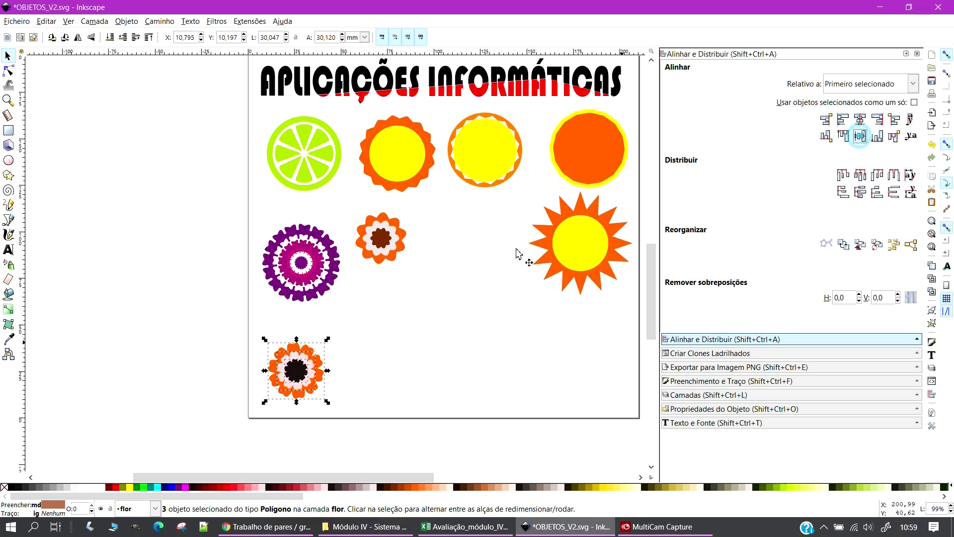
right_click(301, 387)
left_click(323, 376)
left_click_drag(295, 380, 455, 242)
left_click(465, 303)
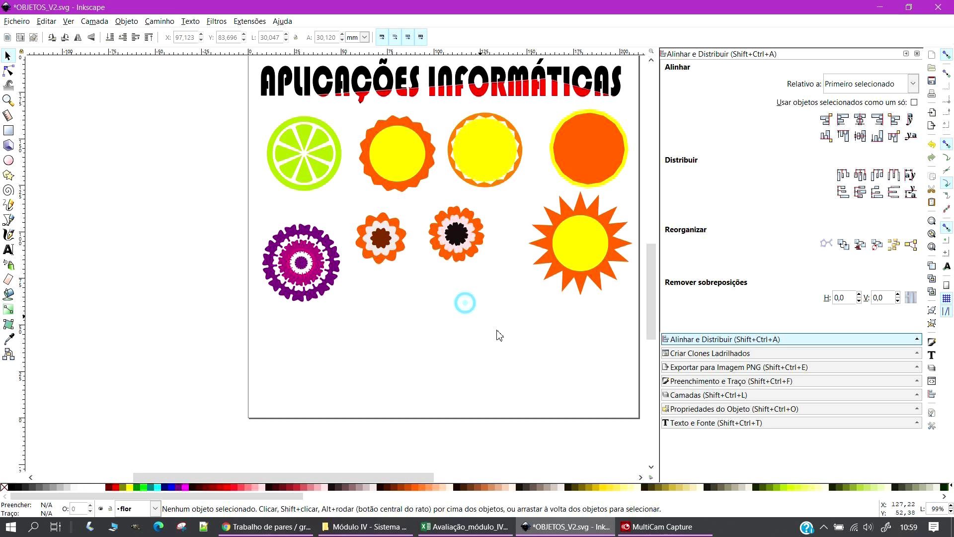
Show the layers list and save the document
scroll(372, 318, "down", 1, "ctrl")
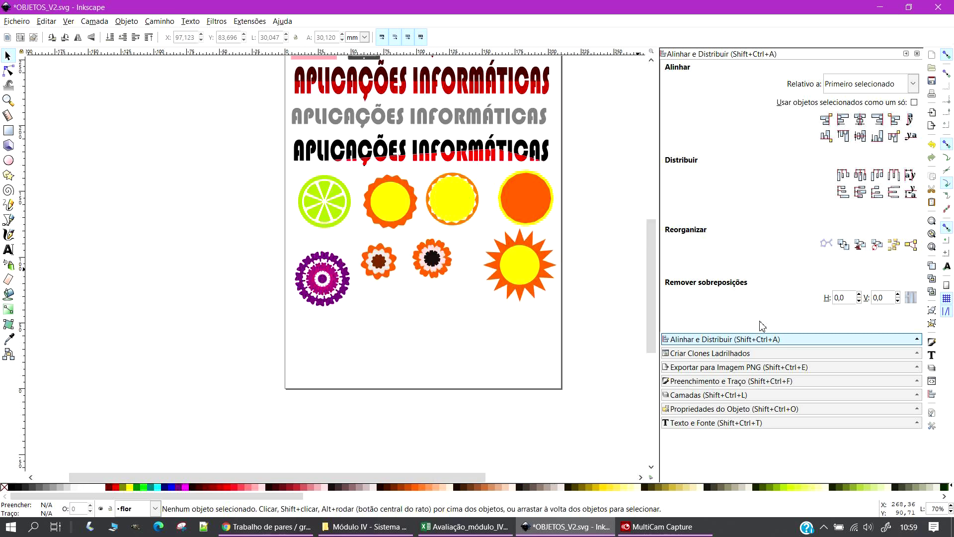
left_click(726, 395)
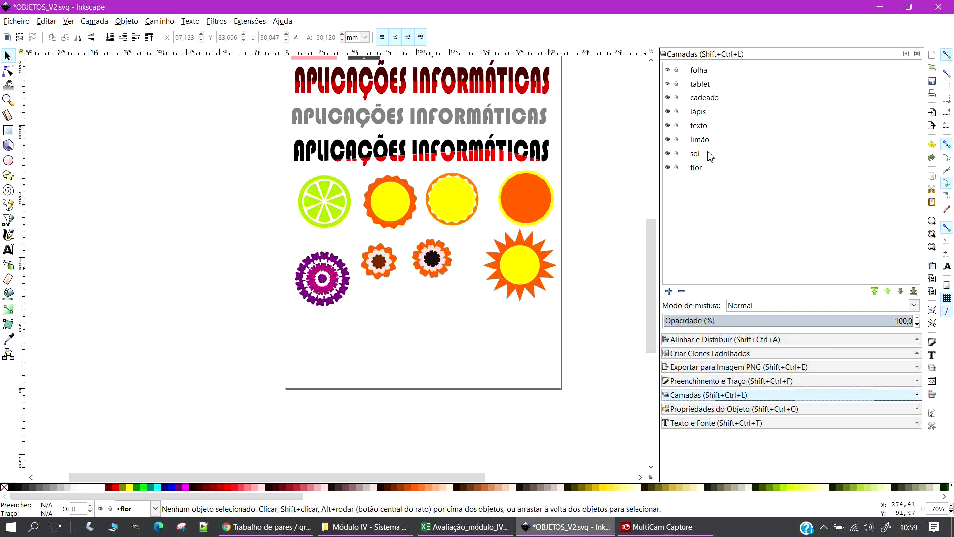
left_click(11, 22)
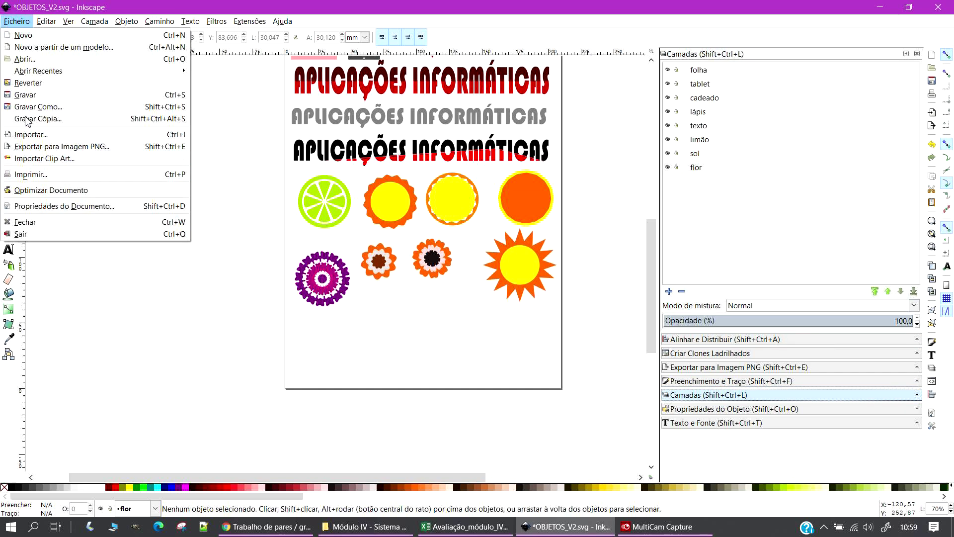
left_click(25, 94)
Add a new layer named vaso and lower it beneath the flor layer
scroll(313, 322, "up", 3)
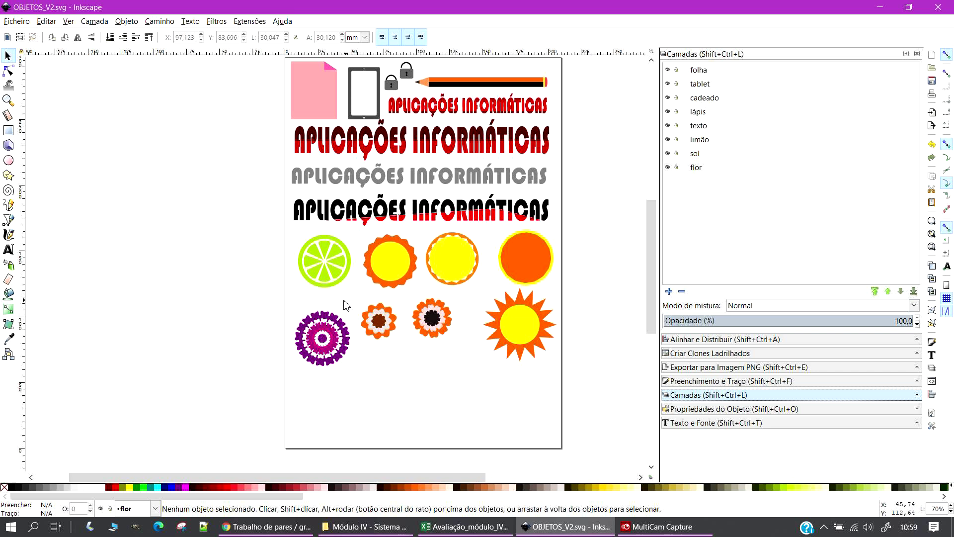
scroll(400, 361, "up", 2)
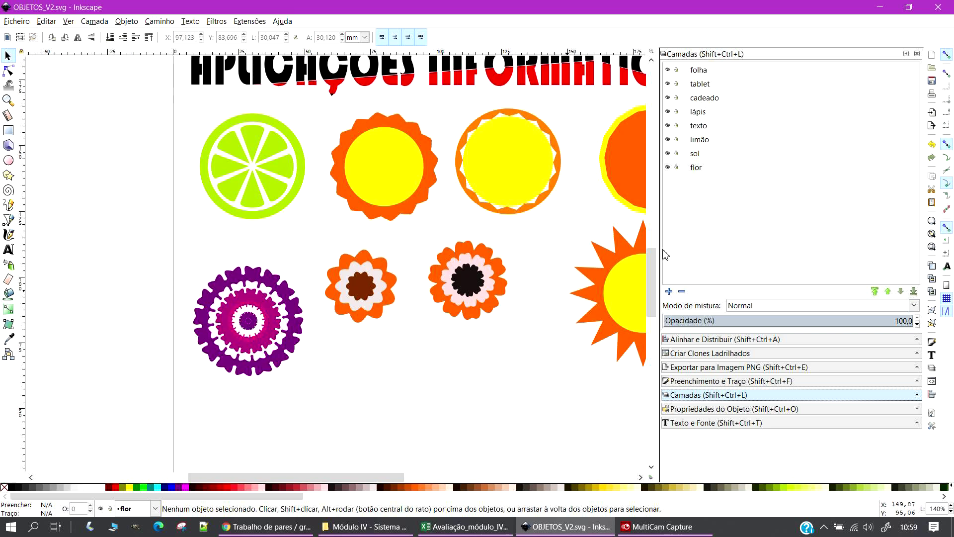
left_click(668, 292)
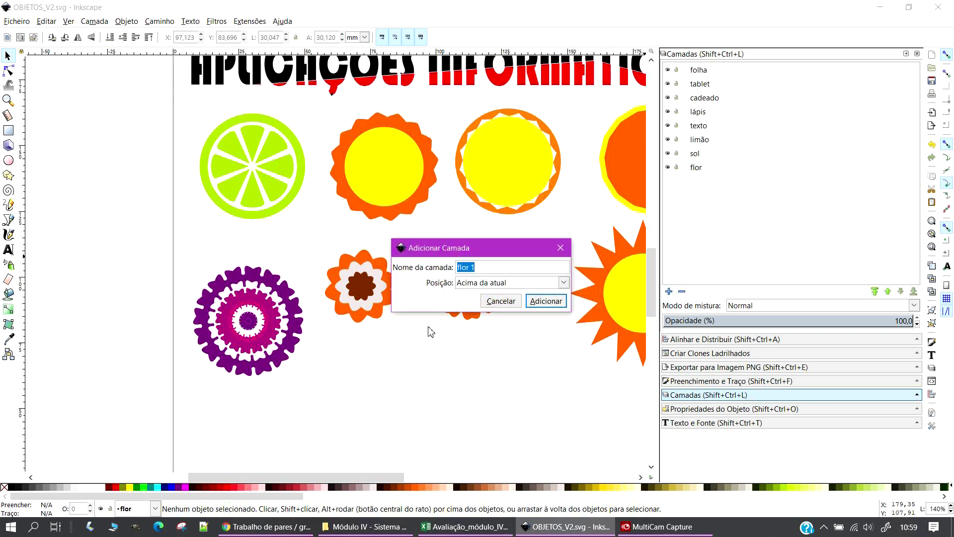
left_click(545, 301)
left_click(900, 291)
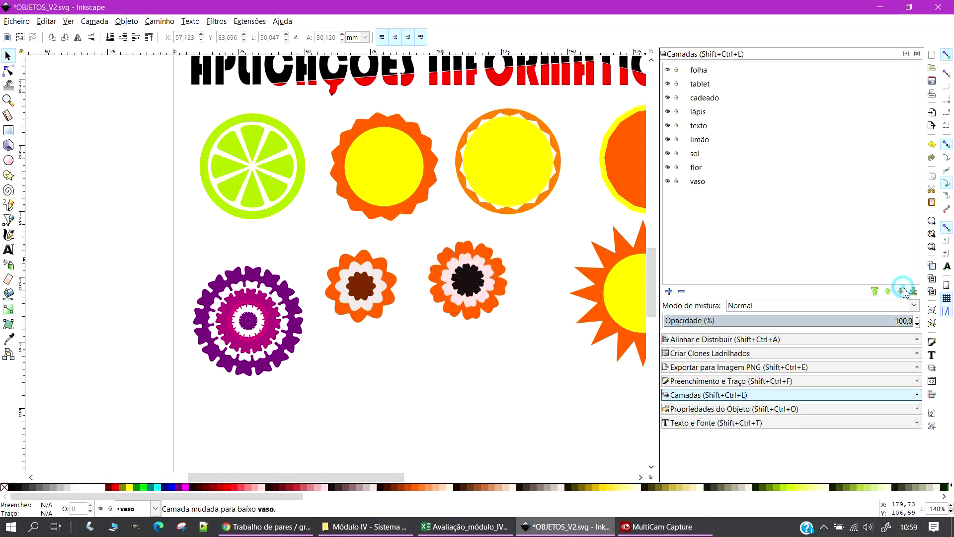
Draw a brown rectangle about 16 by 4 mm below the flowers and round its corners with Rx 6.3 and Ry 1.1 mm
scroll(385, 390, "down", 5)
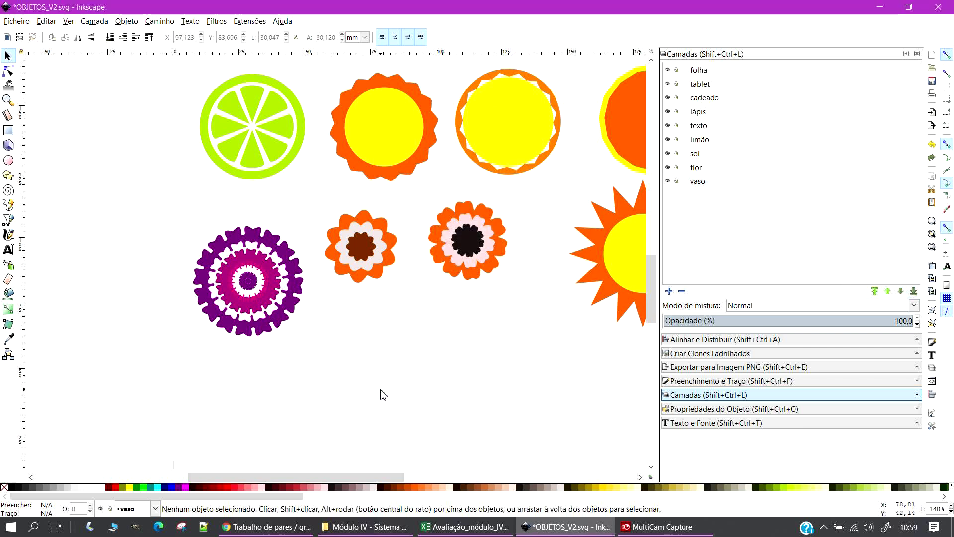
scroll(386, 390, "up", 1)
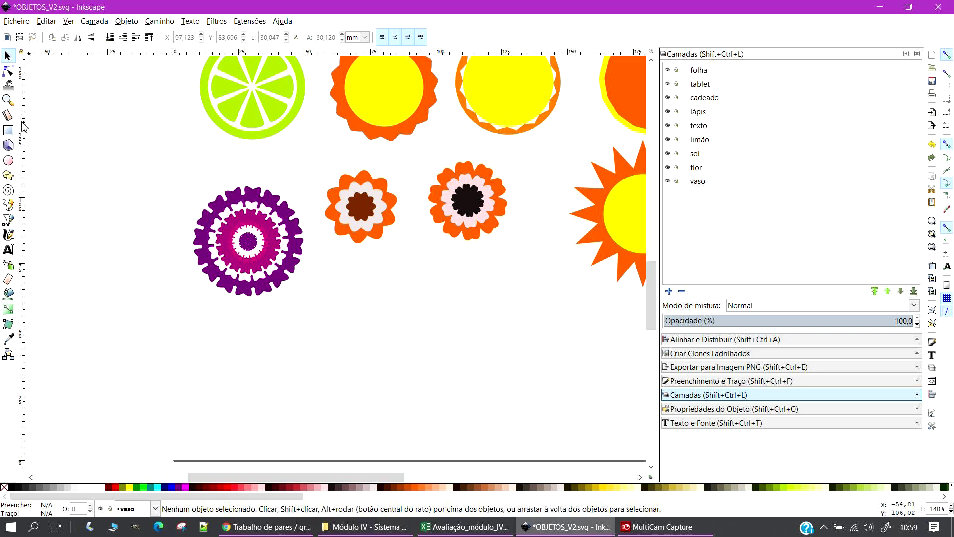
left_click(12, 133)
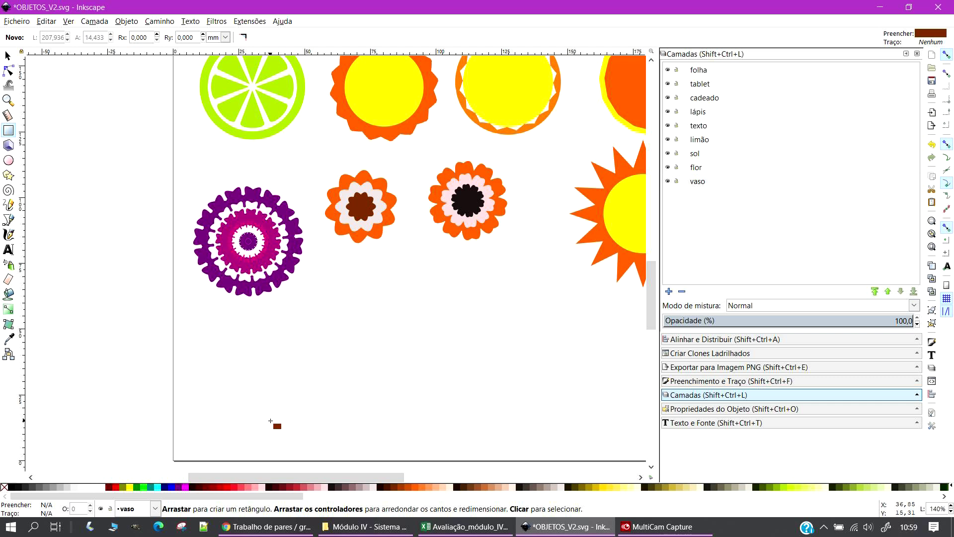
left_click(203, 34)
mouse_move(282, 360)
left_mouse_down()
mouse_move(345, 366)
mouse_move(300, 358)
left_mouse_up()
left_click(207, 35)
left_click(162, 34)
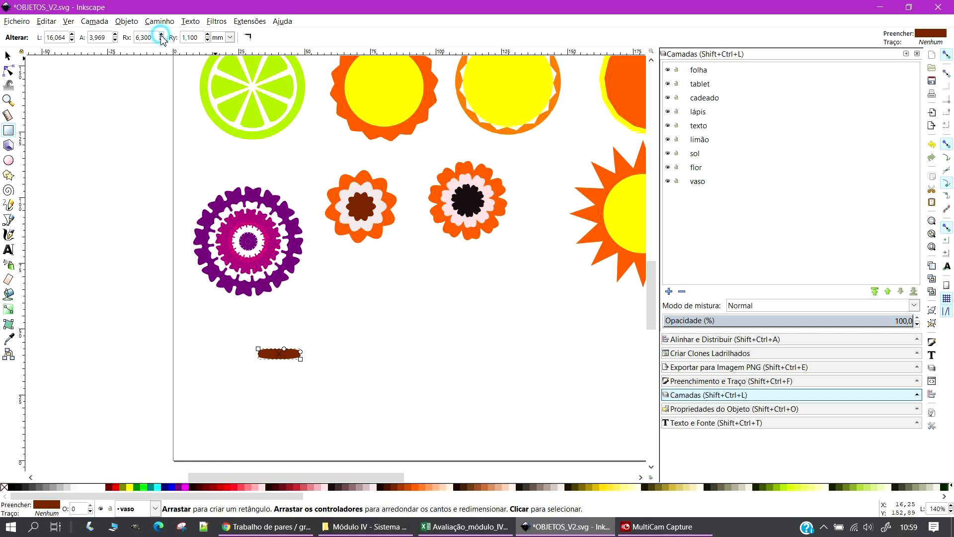
Move the rounded brown rectangle down and slightly to the left to serve as the vase's base
left_click(11, 54)
left_click(349, 300)
left_click(278, 355)
scroll(273, 364, "up", 2)
scroll(272, 372, "up", 2)
scroll(284, 370, "down", 4)
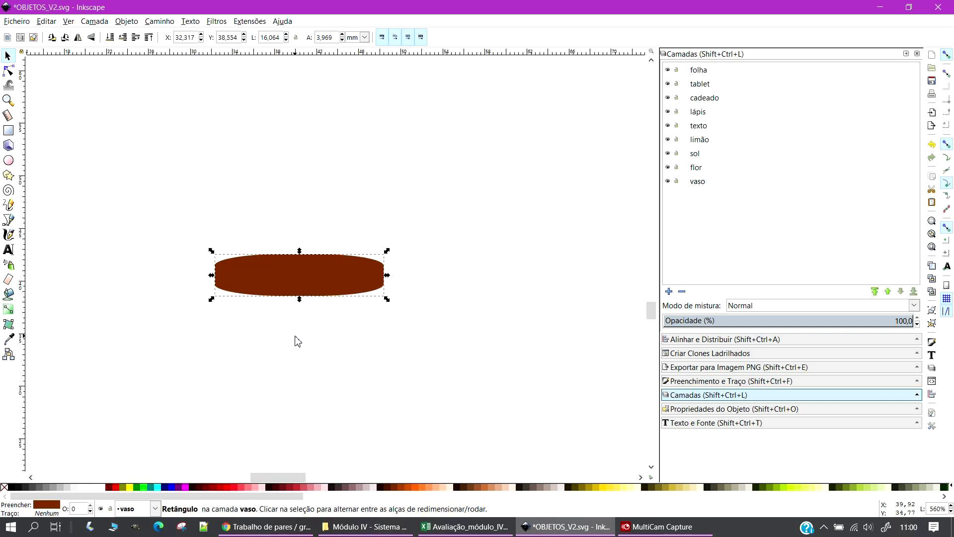
left_click_drag(302, 249, 263, 360)
left_click(450, 370)
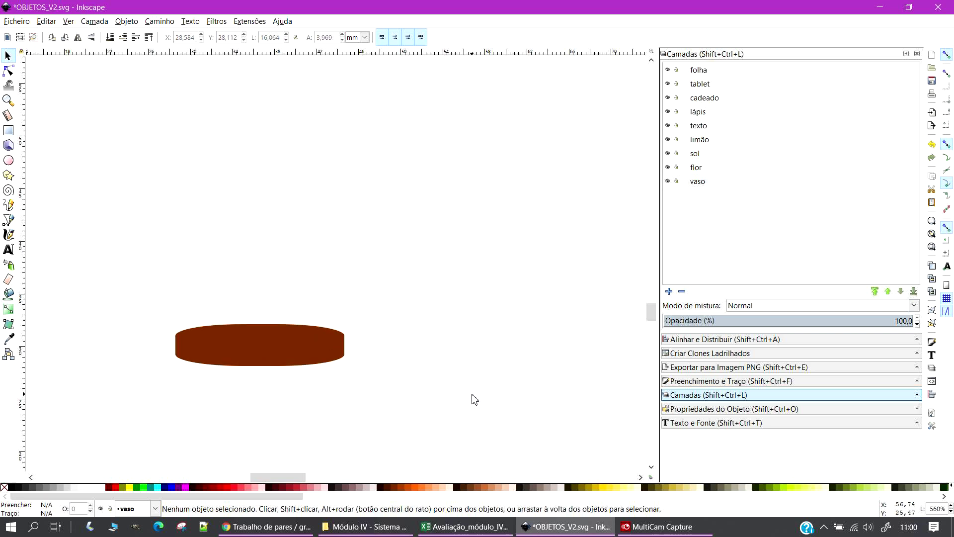
Flatten the vase's base to about 2 mm high and fill it dark greyish brown
left_click(301, 344)
left_click_drag(260, 324, 282, 338)
left_click(530, 487)
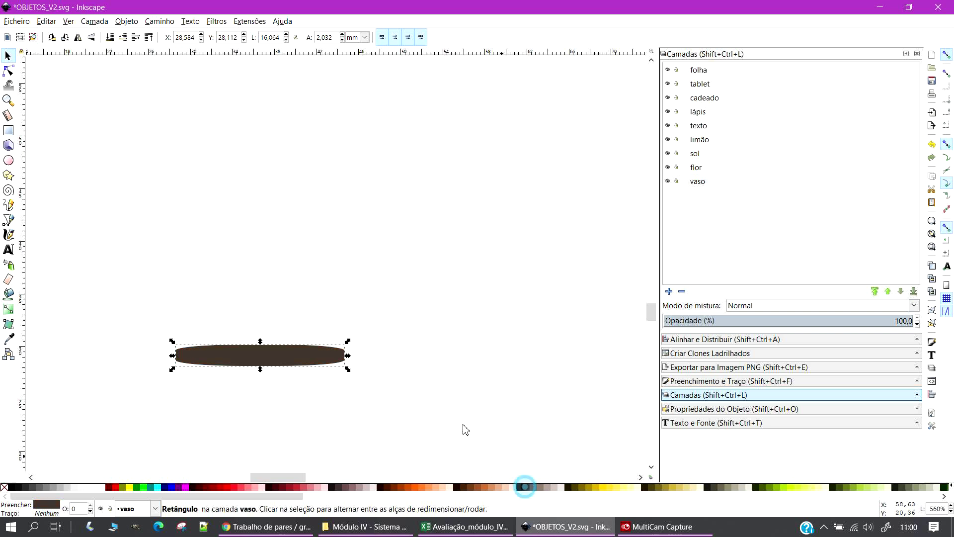
left_click(458, 340)
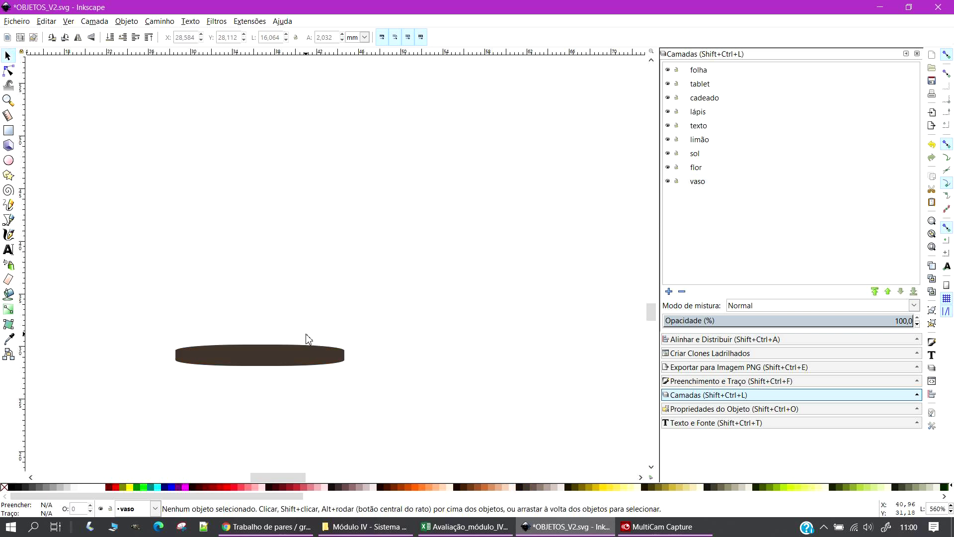
Draw the vase's body as an ellipse about 26.7 mm wide and 19.5 mm high, overlapping the base
left_click(10, 160)
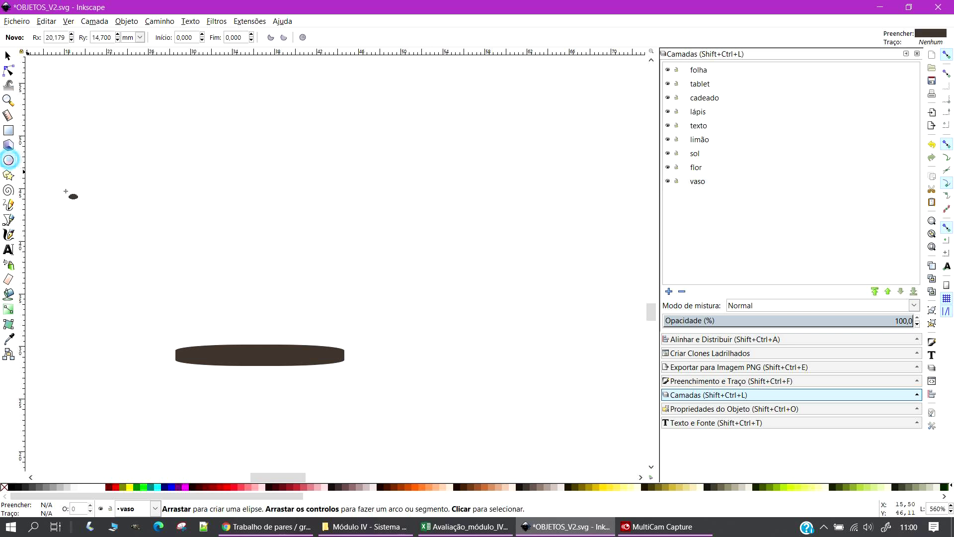
left_click_drag(105, 157, 401, 343)
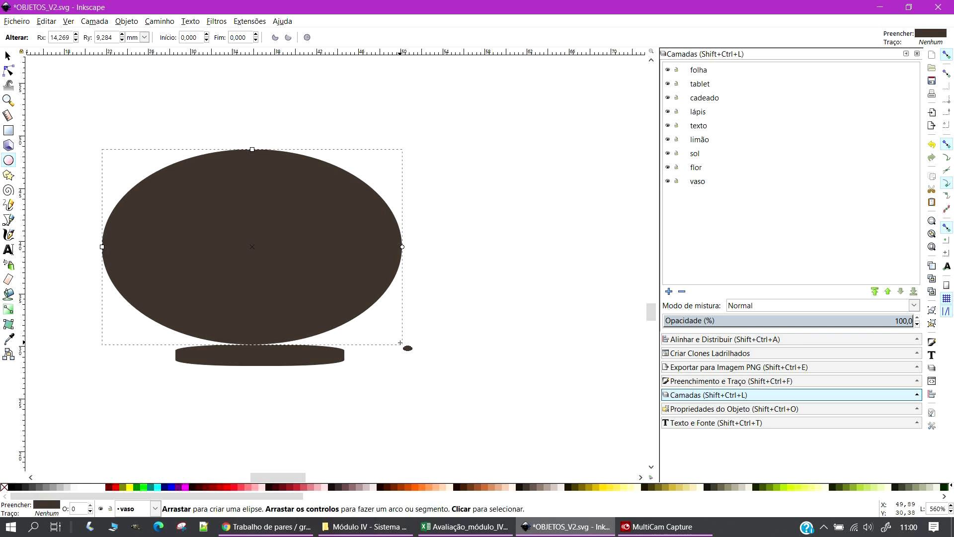
key("Delete")
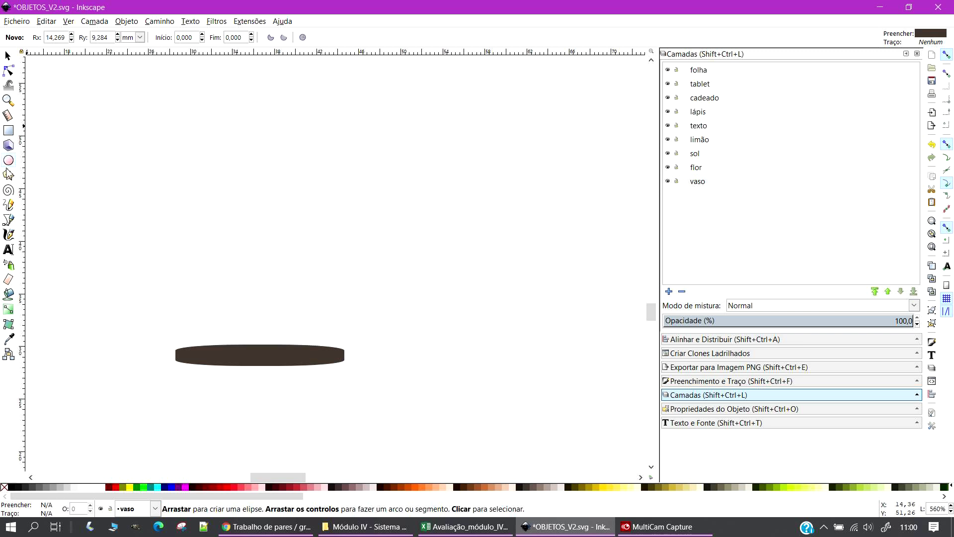
left_click_drag(119, 209, 401, 365)
left_click(9, 56)
left_click_drag(260, 206, 257, 159)
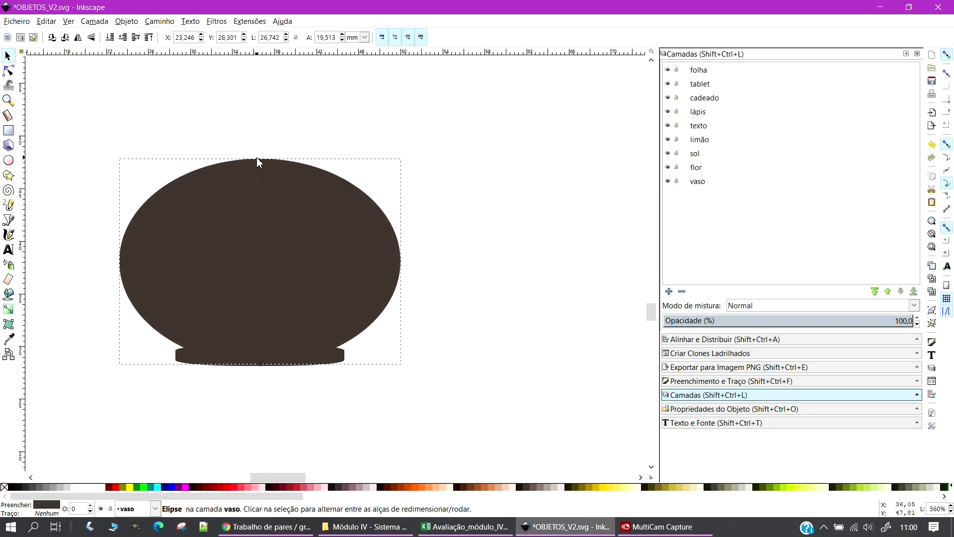
left_click_drag(295, 296, 294, 295)
left_click(450, 355)
left_click(310, 360)
left_click(475, 348)
left_click(296, 314)
Centre the vase's base and body ellipse horizontally on each other
left_click(105, 70)
left_click_drag(68, 85, 482, 458)
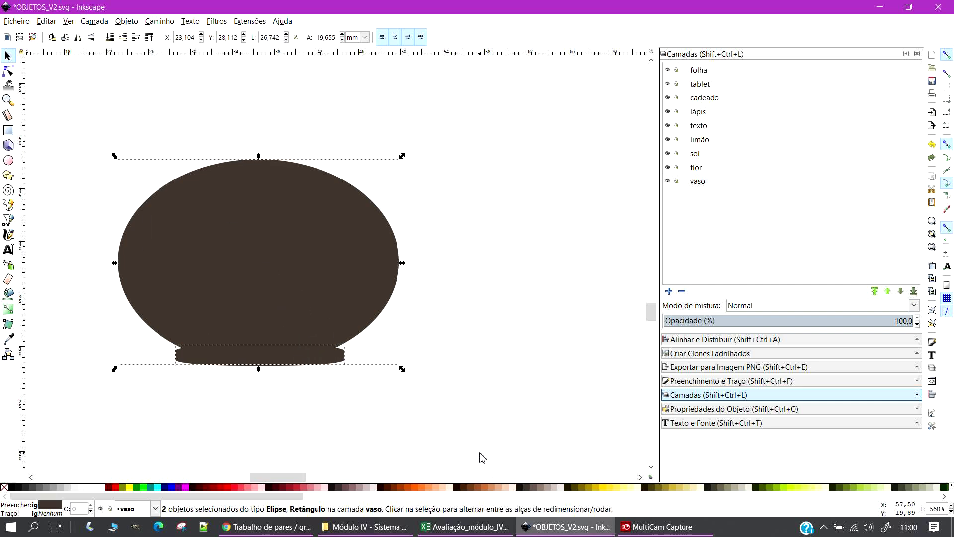
left_click(726, 353)
left_click(723, 339)
left_click(860, 120)
left_click(499, 304)
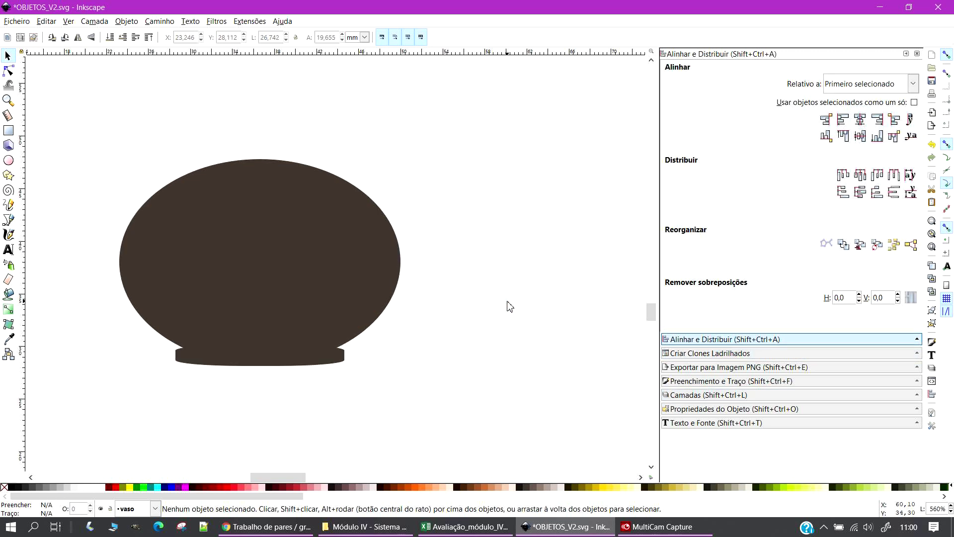
left_click(275, 354)
left_click(252, 361)
left_click(268, 389)
left_click(275, 305)
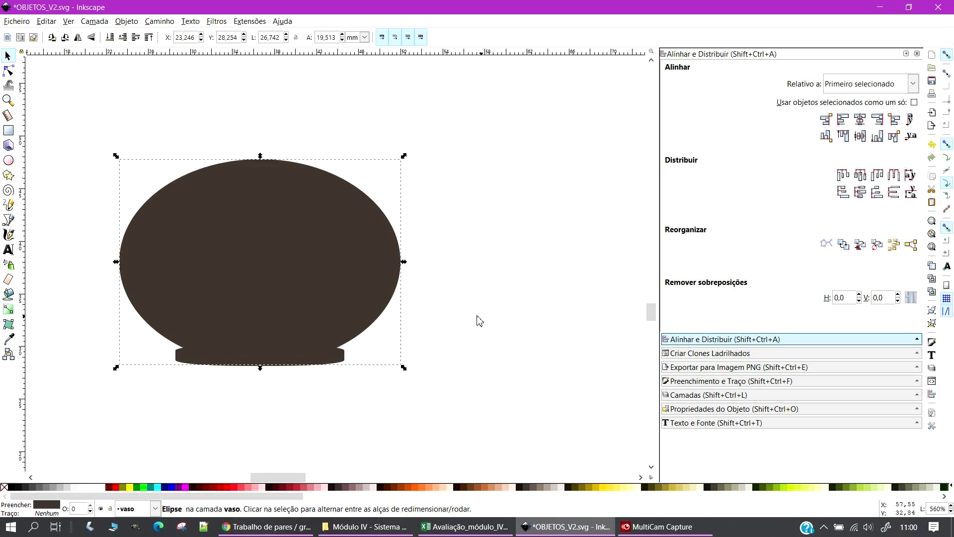
left_click(496, 302)
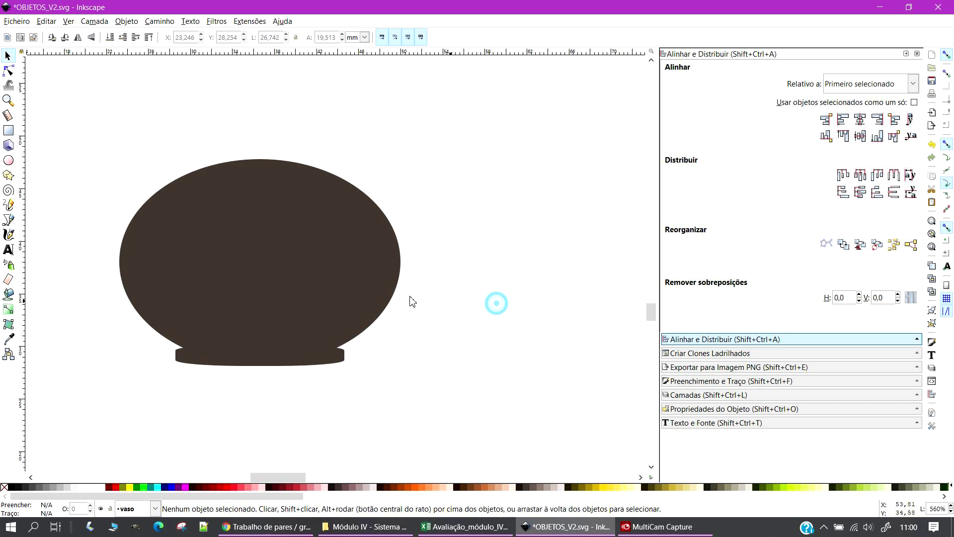
Draw an ellipse about 16.8 by 4 mm across the top of the vase's body and nudge it slightly down
left_click(9, 161)
left_click_drag(171, 157, 348, 199)
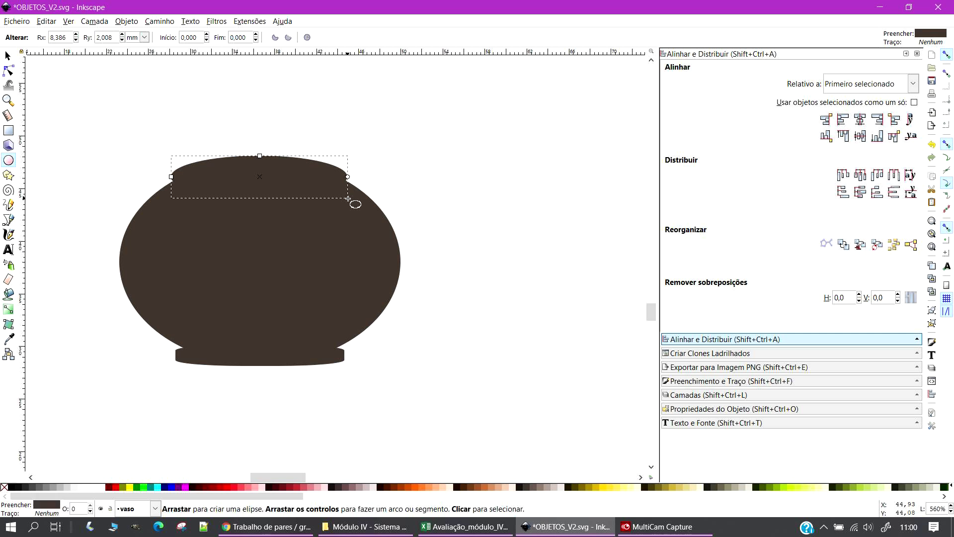
left_click(11, 57)
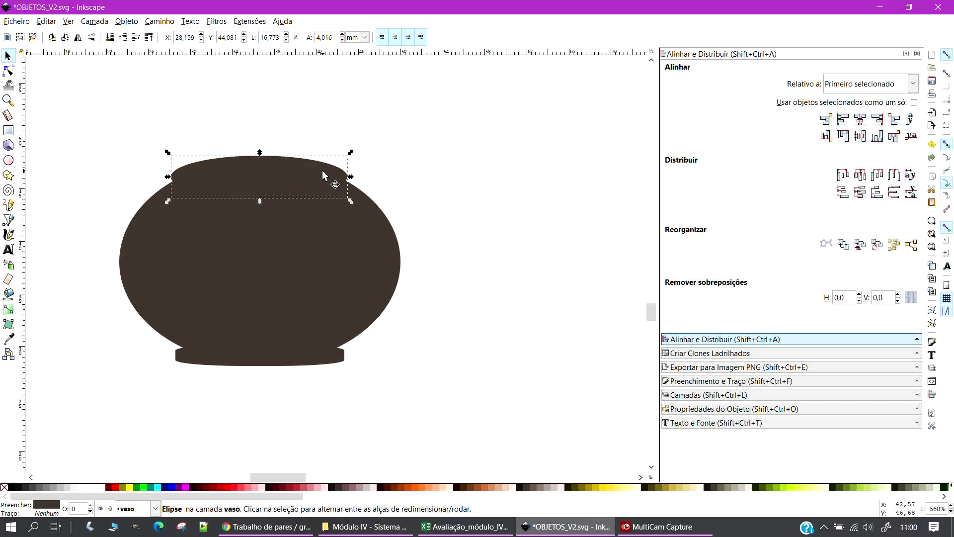
key("Down")
left_click(482, 172)
left_click(269, 178)
left_click(81, 87)
left_click_drag(81, 88, 419, 394)
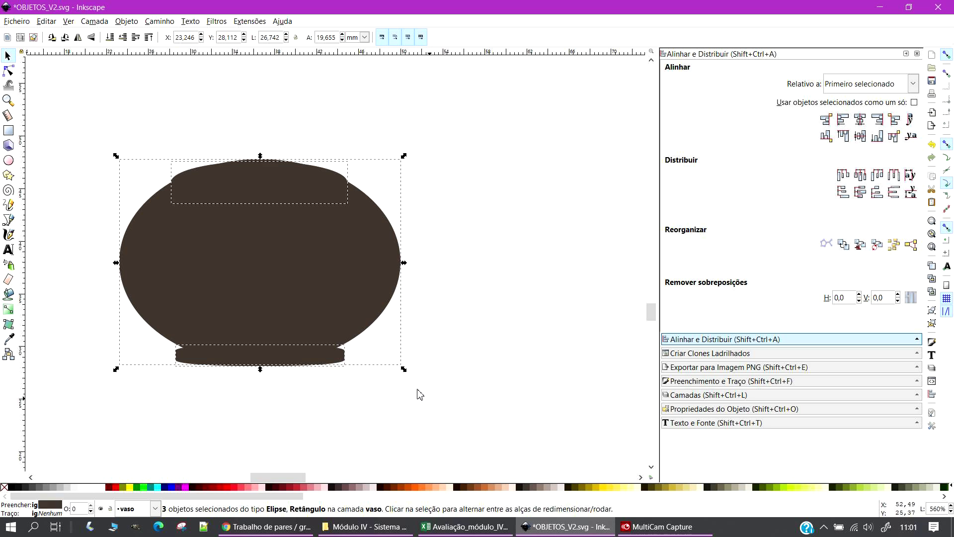
left_click(496, 228)
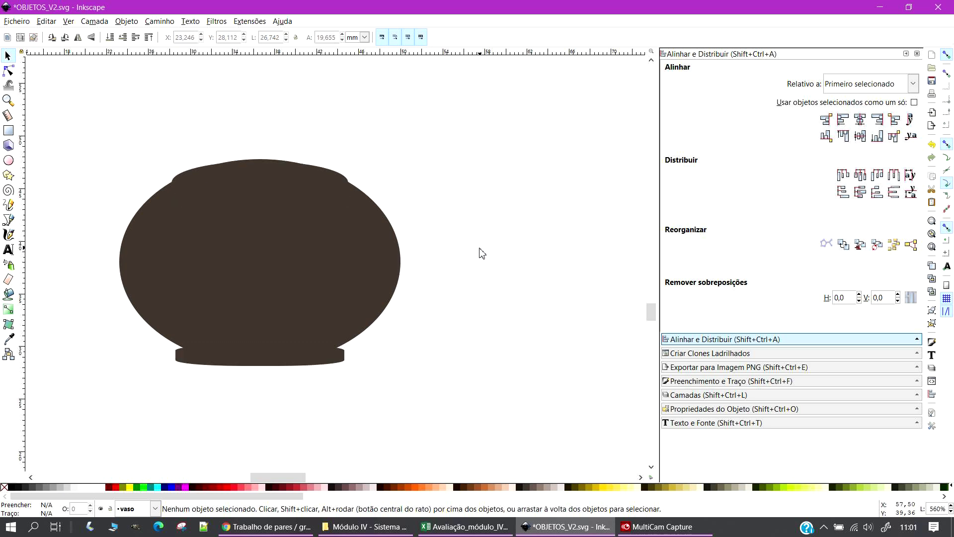
Center the vase's rim ellipse horizontally on the body ellipse, relative to the first selected object
left_click(311, 188)
left_click(330, 234, "shift")
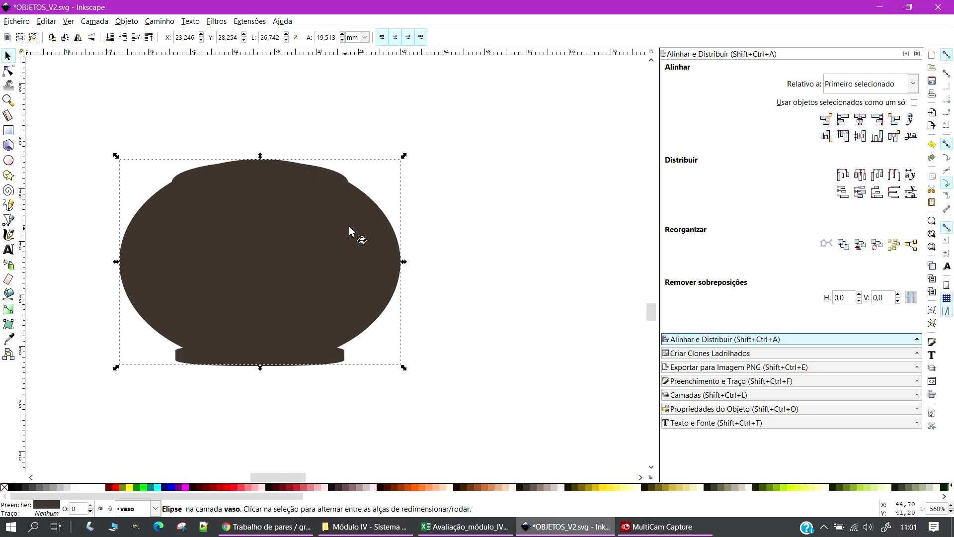
left_click(330, 179, "shift")
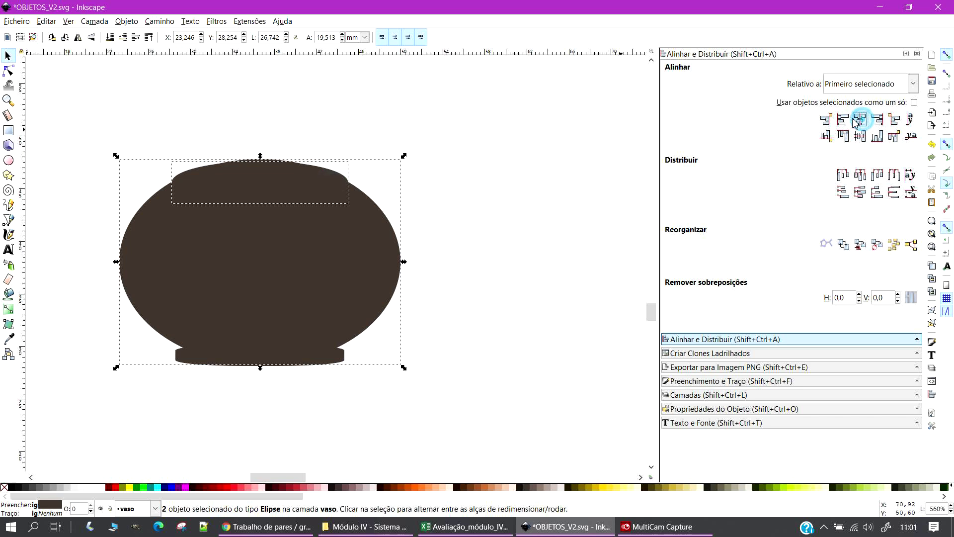
left_click(500, 265)
Duplicate the rim ellipse, fill the copy with dark reddish brown and place it slightly lower over the vase's mouth
left_click(294, 170)
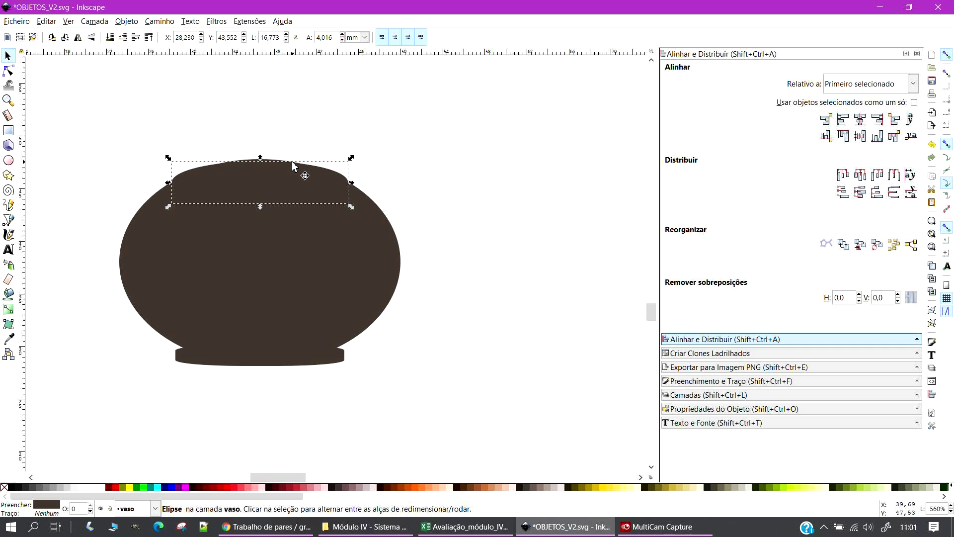
left_click_drag(293, 167, 335, 141)
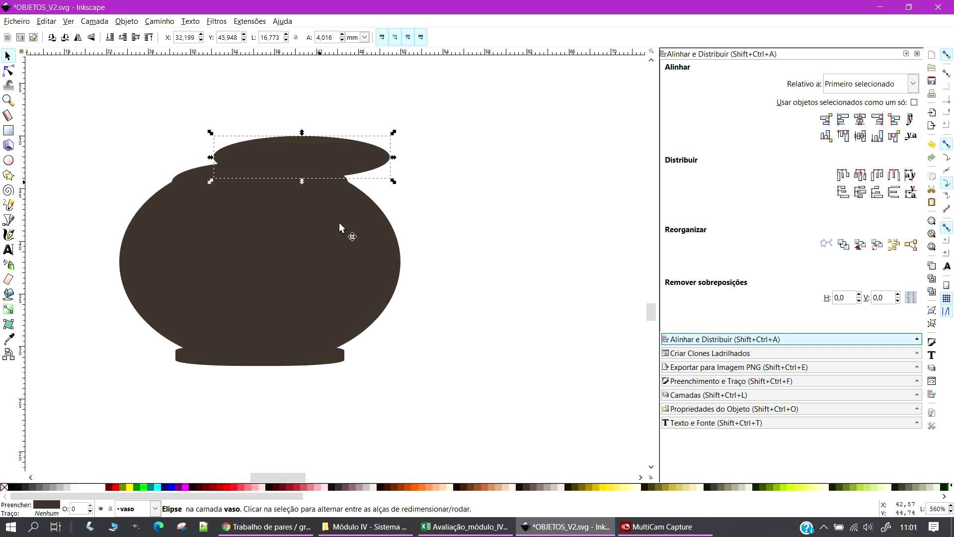
left_click(389, 486)
left_click_drag(333, 149, 292, 188)
left_click(401, 128)
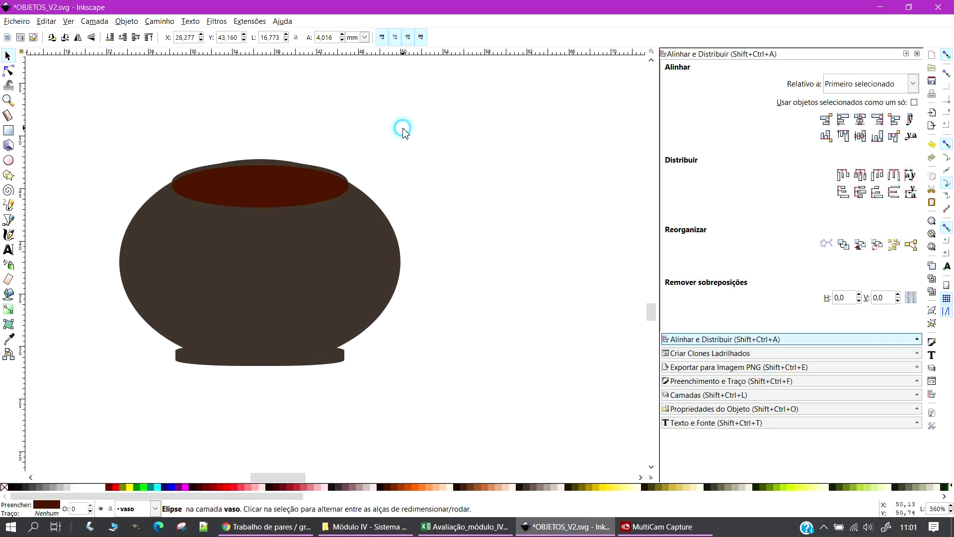
Move the dark reddish-brown ellipse off the vase onto the empty canvas beside it
left_click(269, 178)
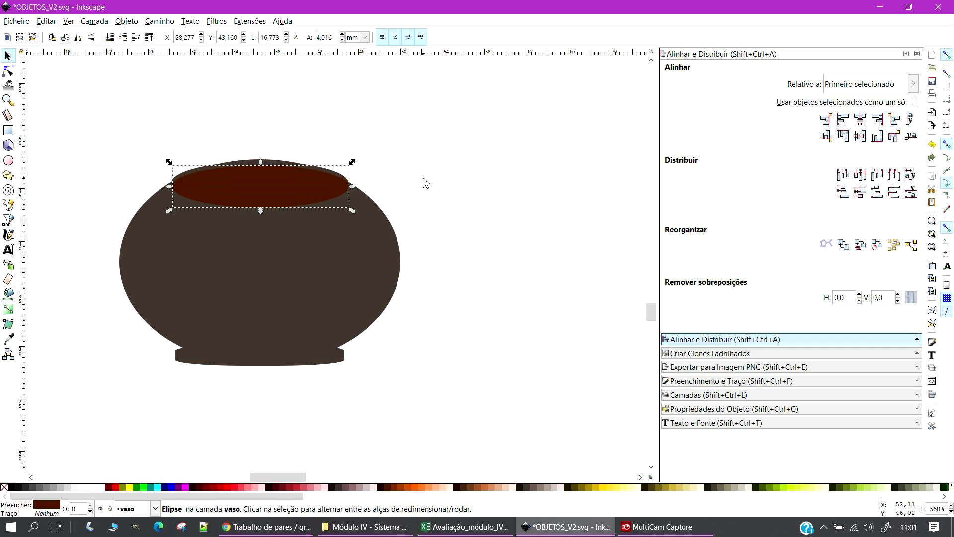
left_click(423, 181)
left_click(261, 161)
left_click(269, 151)
left_click_drag(269, 172, 471, 148)
Stretch the brown rim ellipse downward to about 5.5 mm tall and delete the reddish-brown copy beside the vase
left_click(297, 179)
left_click_drag(260, 207, 256, 223)
left_click(417, 166)
key("Delete")
Duplicate the rim ellipse slightly lower, filling the copy with dark red #501616 and the original with a darker red
left_click(273, 188)
left_click_drag(281, 187, 287, 206)
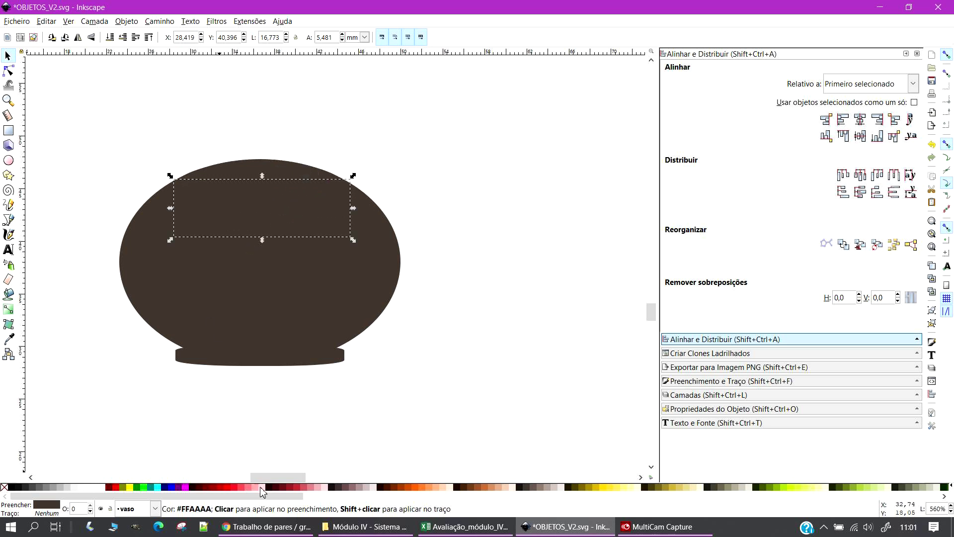
left_click(274, 486)
left_click(298, 170)
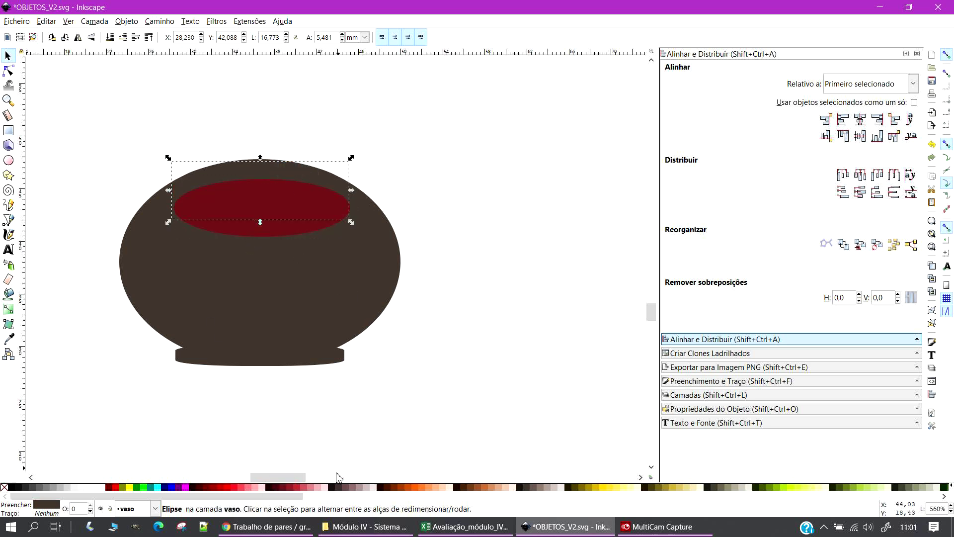
left_click(272, 486)
left_click(457, 219)
Move the lighter red ellipse beside the vase and enlarge the darker rim ellipse to about 19.7 by 5.9 mm
left_click_drag(262, 199, 433, 149)
left_click(262, 187)
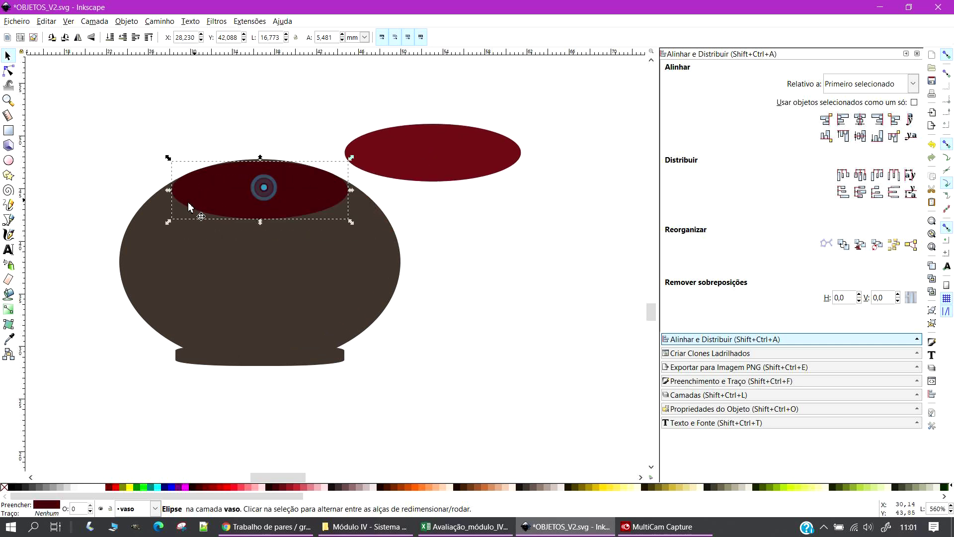
left_click_drag(167, 221, 154, 230)
left_click_drag(351, 224, 368, 228)
left_click(494, 252)
Move the lighter ellipse farther away and center the vase's body, rim and base on a common vertical axis
left_click_drag(467, 149, 577, 137)
left_click_drag(61, 92, 441, 432)
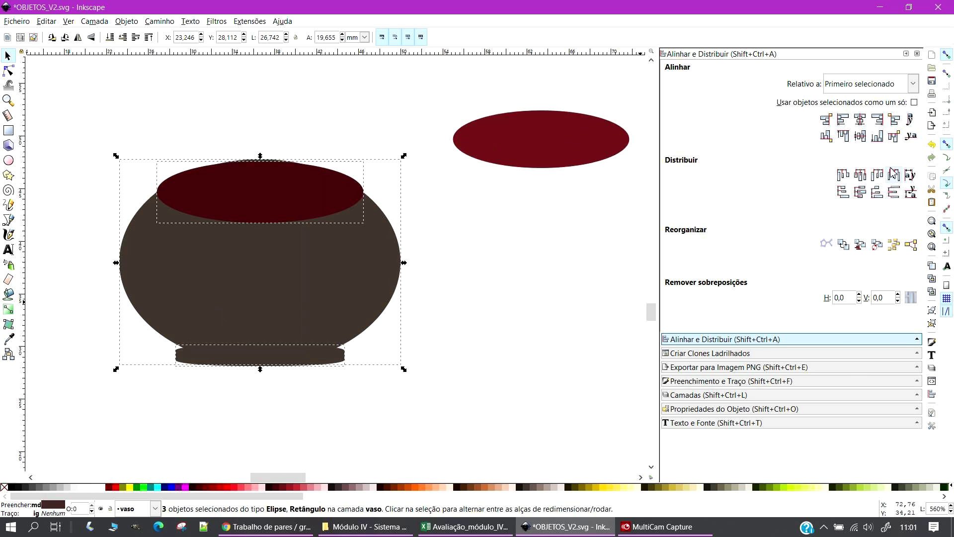
left_click(865, 123)
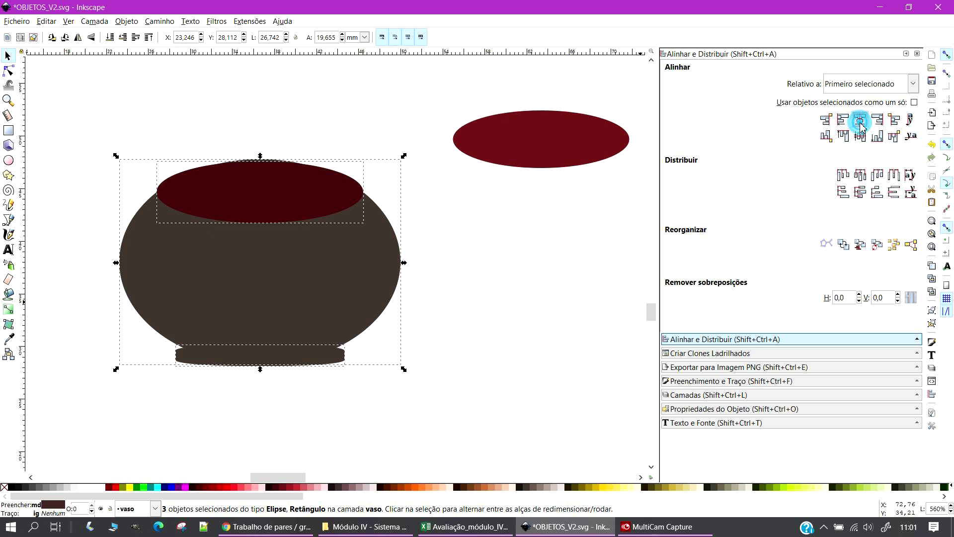
left_click(540, 275)
Replace the lighter ellipse with a copy of the dark rim ellipse, scaled to about 17.9 by 5.3 mm, filled red and centered inside the rim
left_click_drag(540, 141, 251, 194)
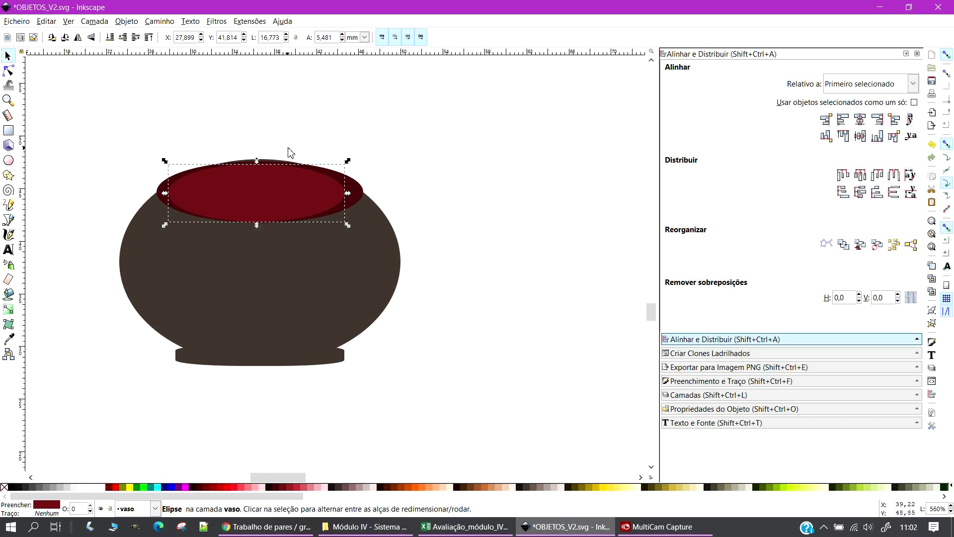
key("Delete")
left_click(277, 191)
key("ctrl+c")
key("ctrl+v")
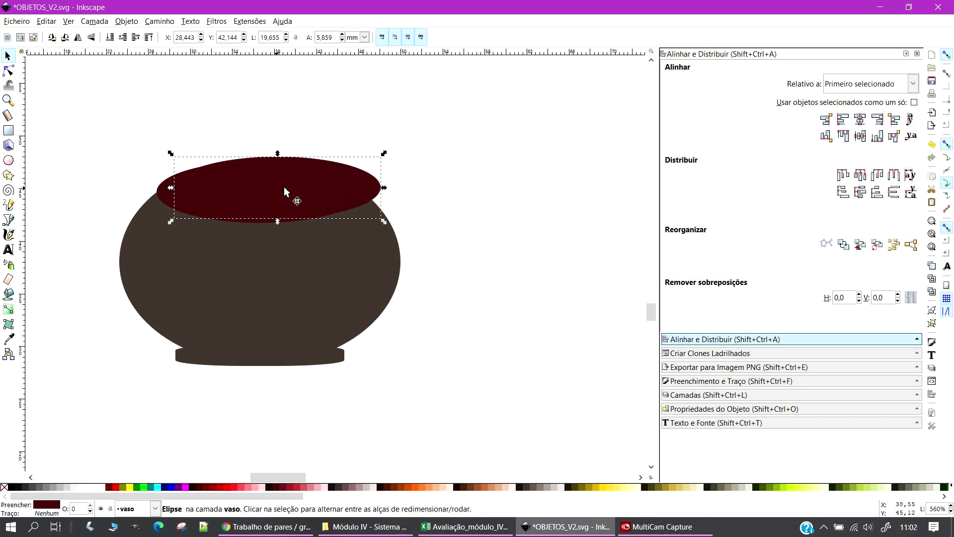
left_click_drag(385, 156, 367, 159)
left_click(206, 487)
left_click_drag(262, 198, 254, 202)
left_click(470, 191)
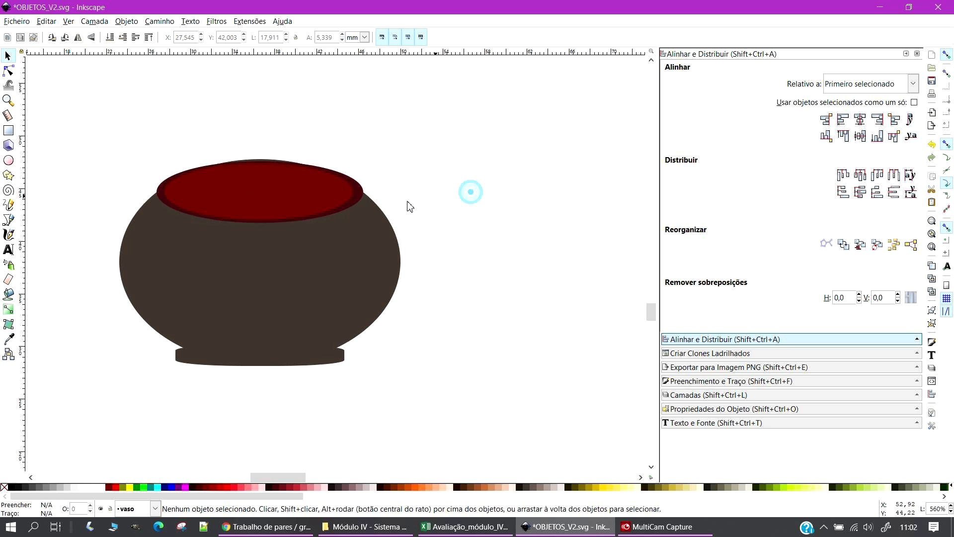
Widen the inner red ellipse on both sides to about 18.8 mm, leaving a thin dark rim around it
left_click(281, 203)
key("Right")
key("Left")
left_click(454, 208)
left_click(316, 205)
left_click_drag(358, 191, 369, 196)
left_click_drag(161, 192, 158, 193)
left_click(431, 194)
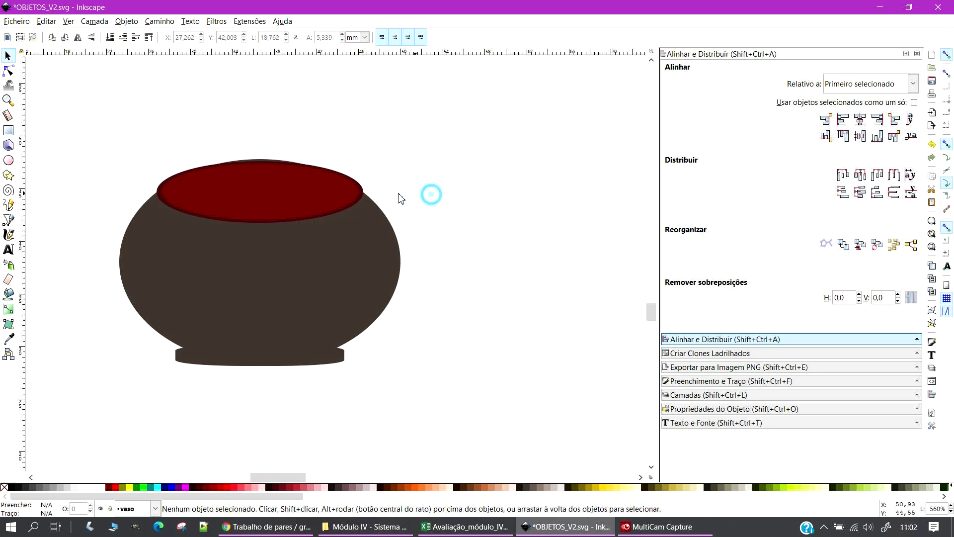
Fill the inner mouth ellipse with the brown sampled from the vase body
left_click(357, 200)
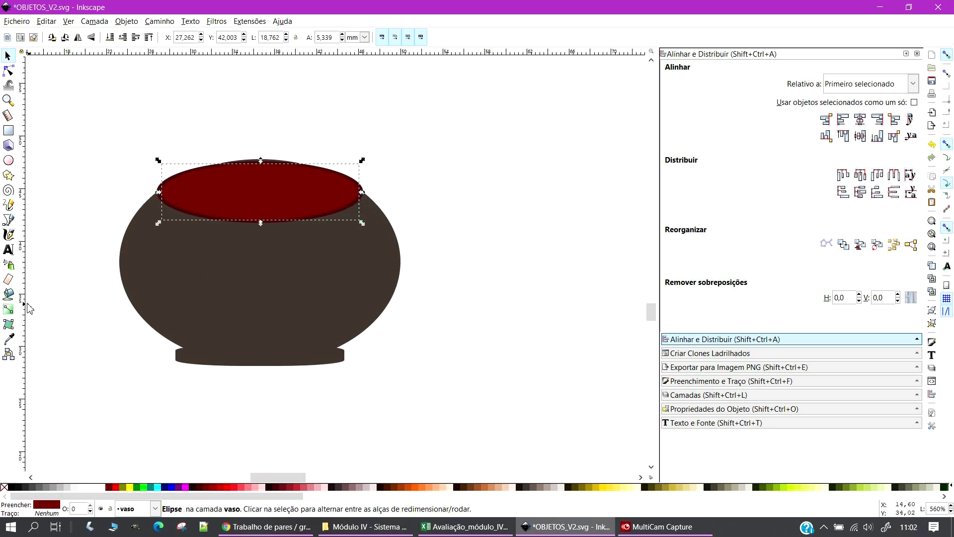
left_click(9, 340)
left_click(256, 294)
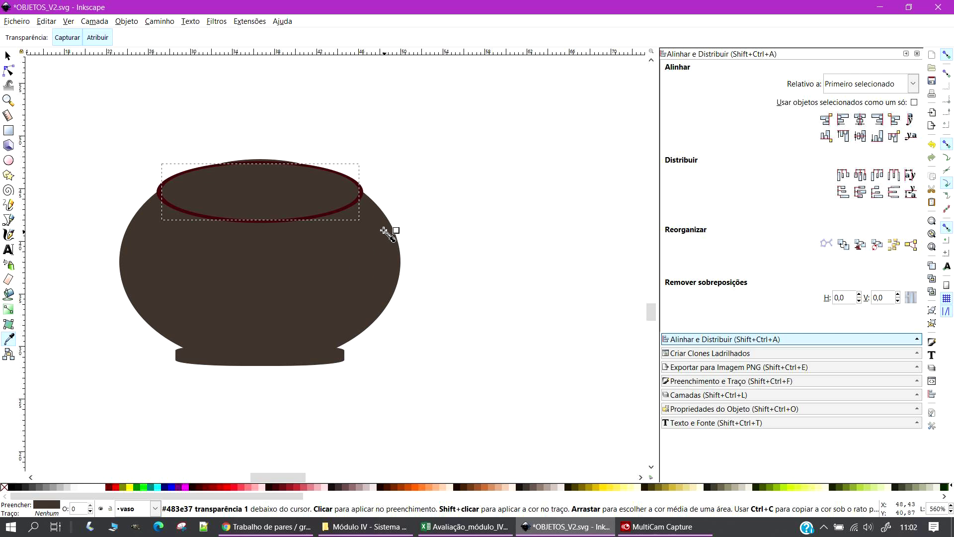
left_click(467, 205)
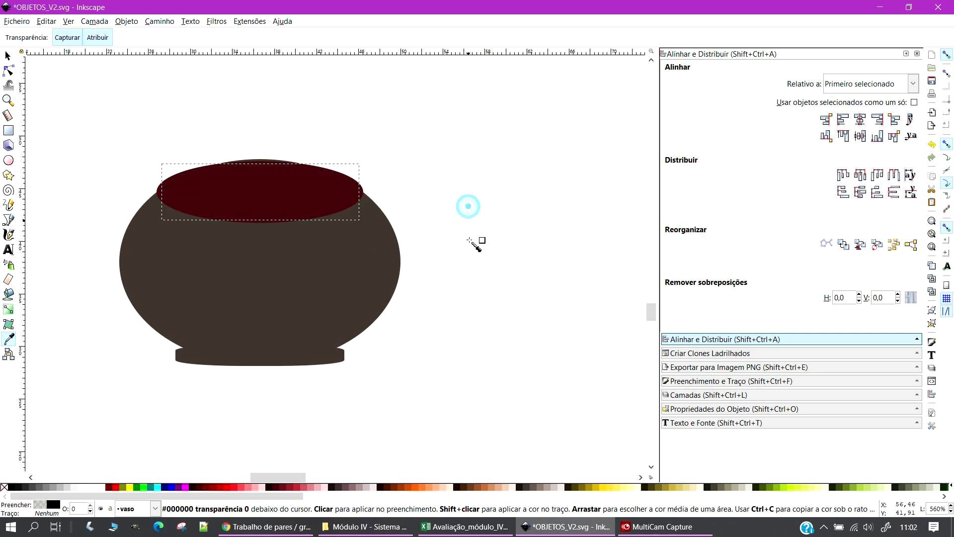
left_click(386, 219)
left_click(7, 56)
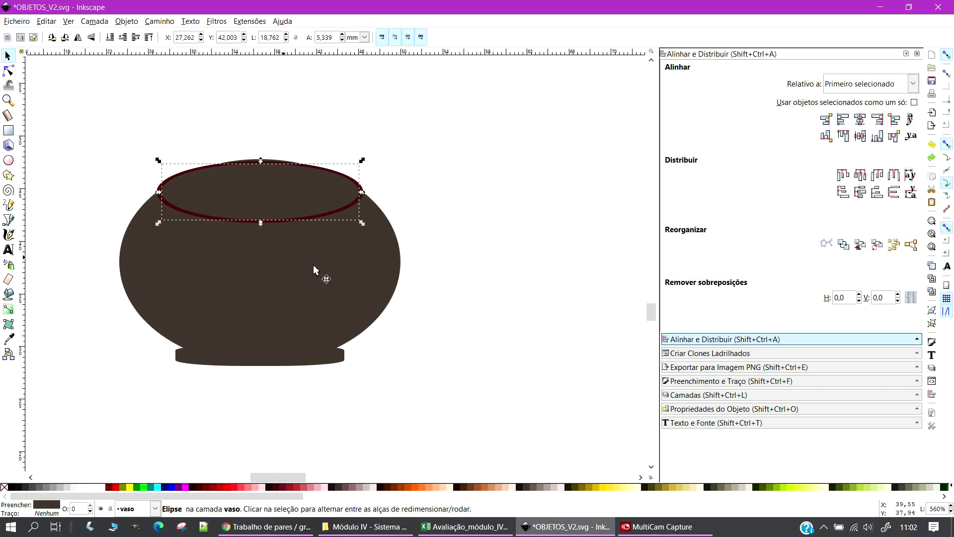
left_click(489, 235)
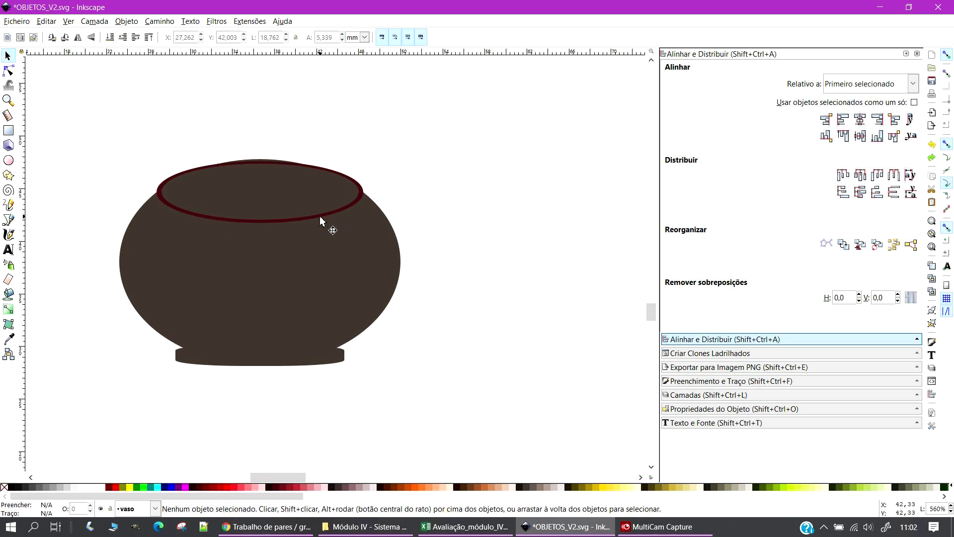
Fill the inner mouth ellipse with dark red #501616
left_click(229, 199)
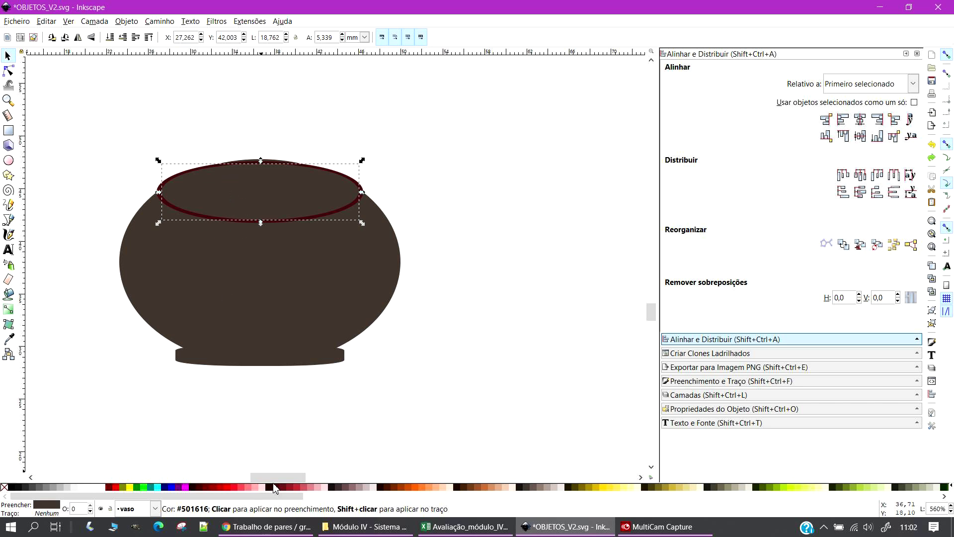
left_click(276, 487)
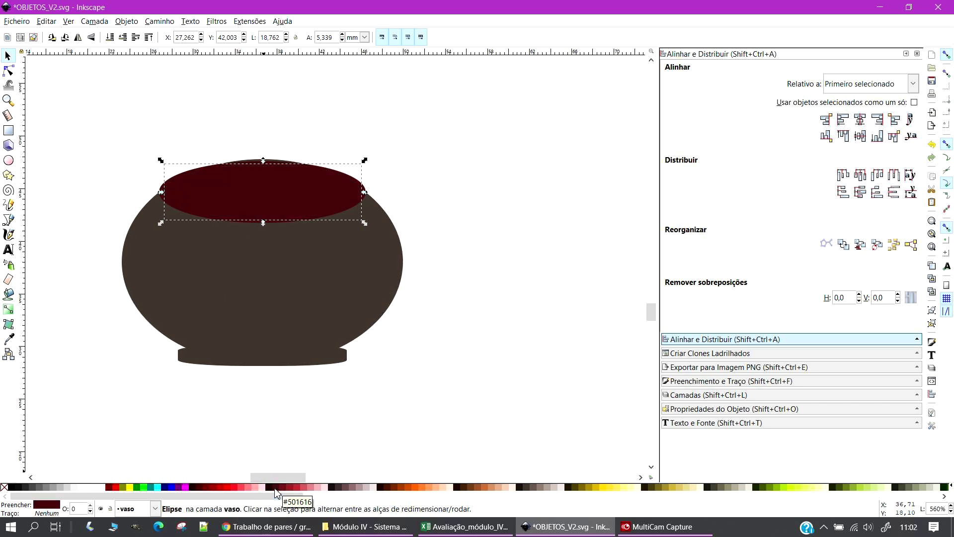
left_click(274, 487)
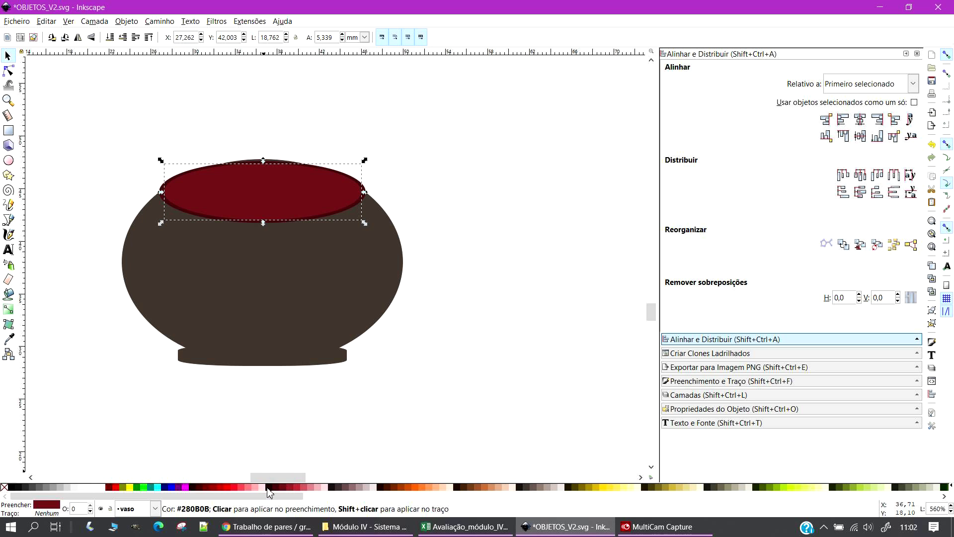
left_click(470, 352)
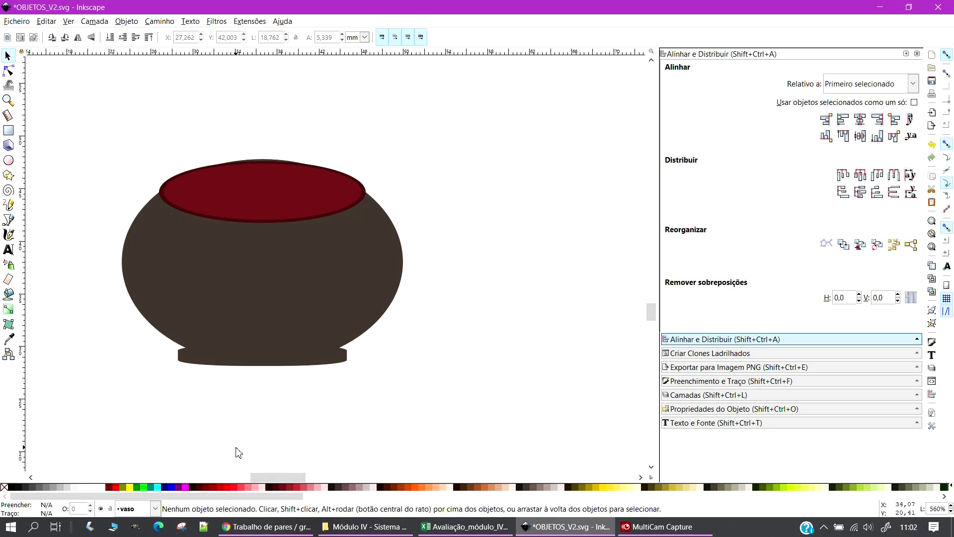
Lower the tops of the mouth ellipses and the vase body, making the body about 18.5 mm tall and flush with the rim
scroll(253, 410, "down", 3, "ctrl")
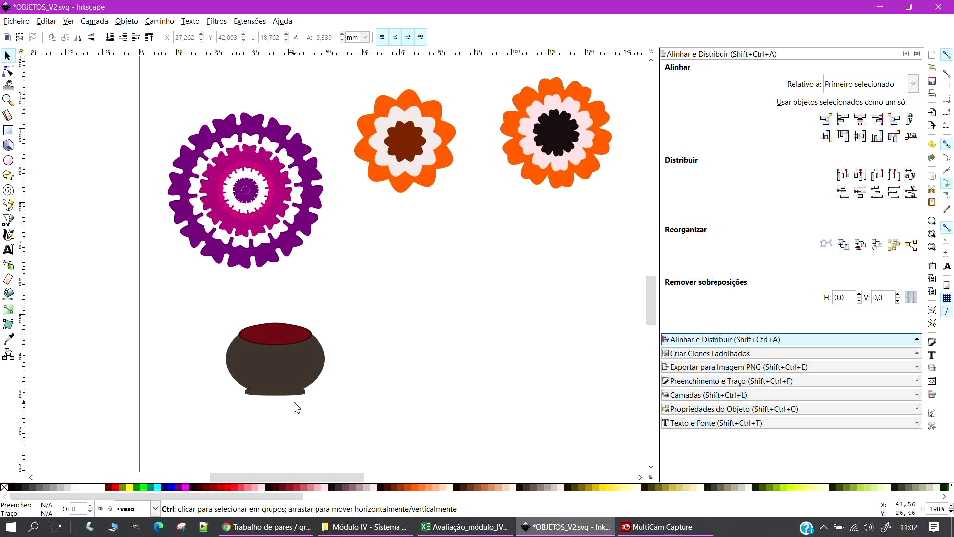
scroll(297, 408, "up", 3, "ctrl")
left_click(271, 207, "ctrl")
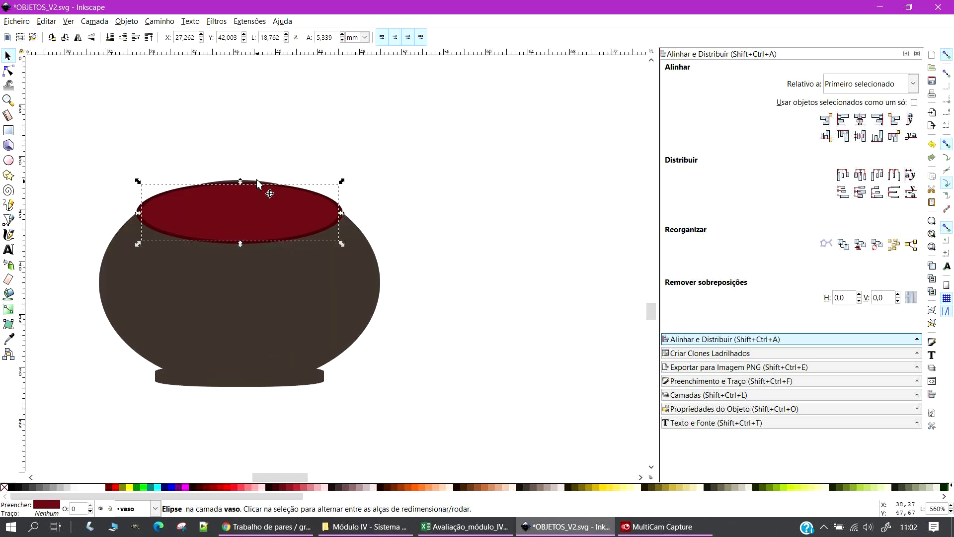
left_click_drag(240, 182, 239, 192)
left_click(448, 197)
left_click(243, 188)
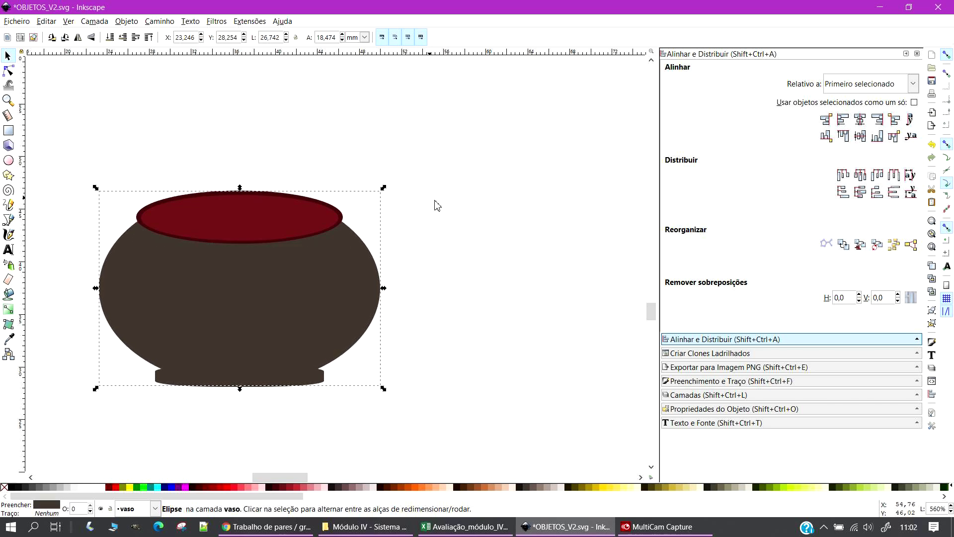
left_click(445, 206)
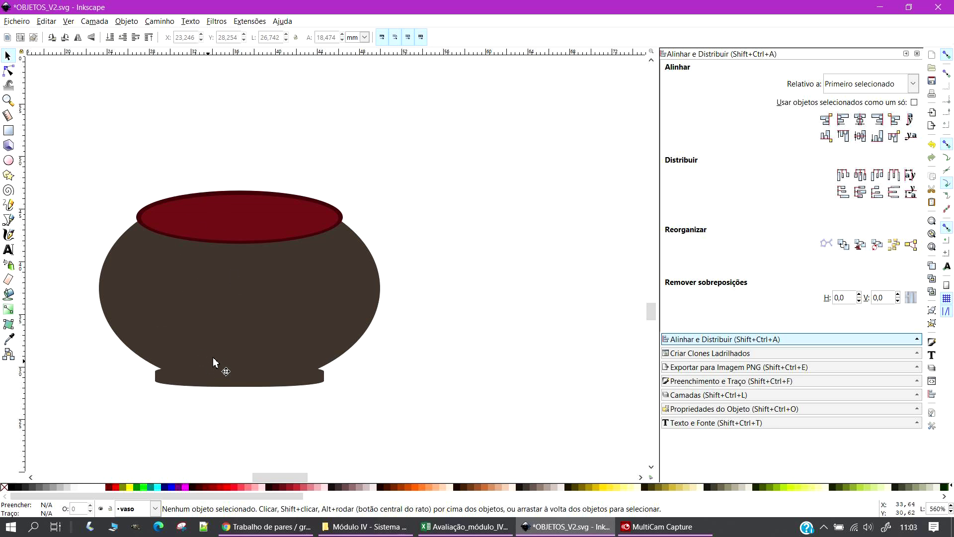
Duplicate the vase's base rectangle, fill the copy with the dark red sampled from the rim and place it below the vase
left_click(310, 383)
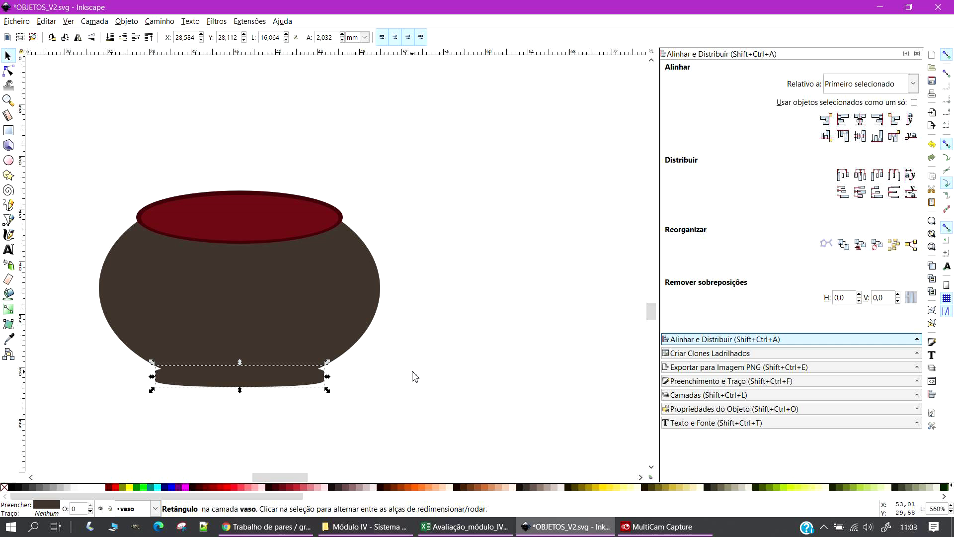
left_click_drag(240, 380, 259, 364)
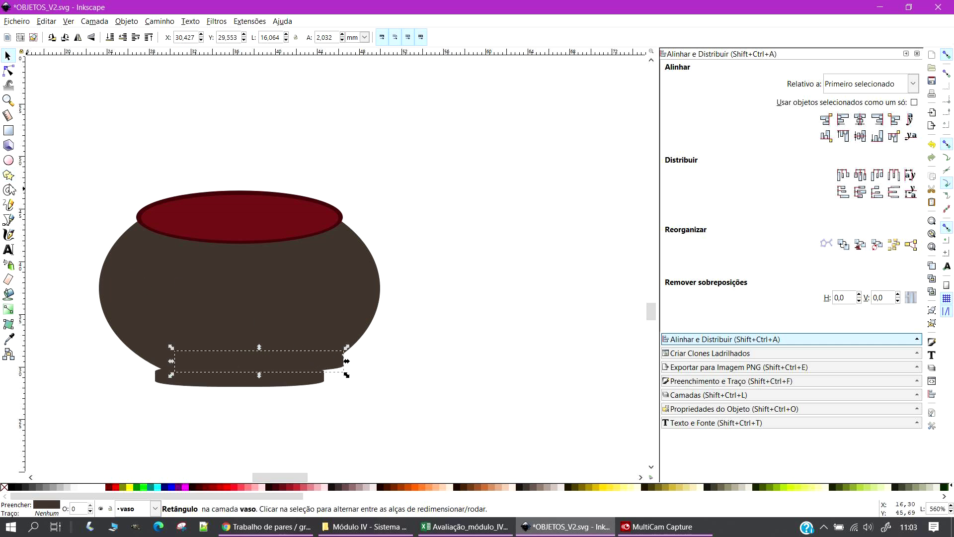
left_click(9, 340)
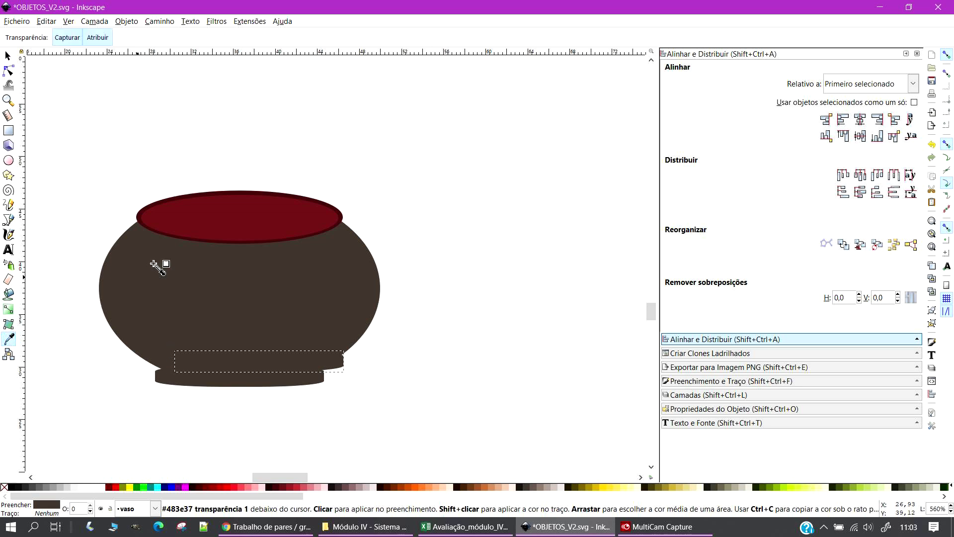
left_click(168, 234)
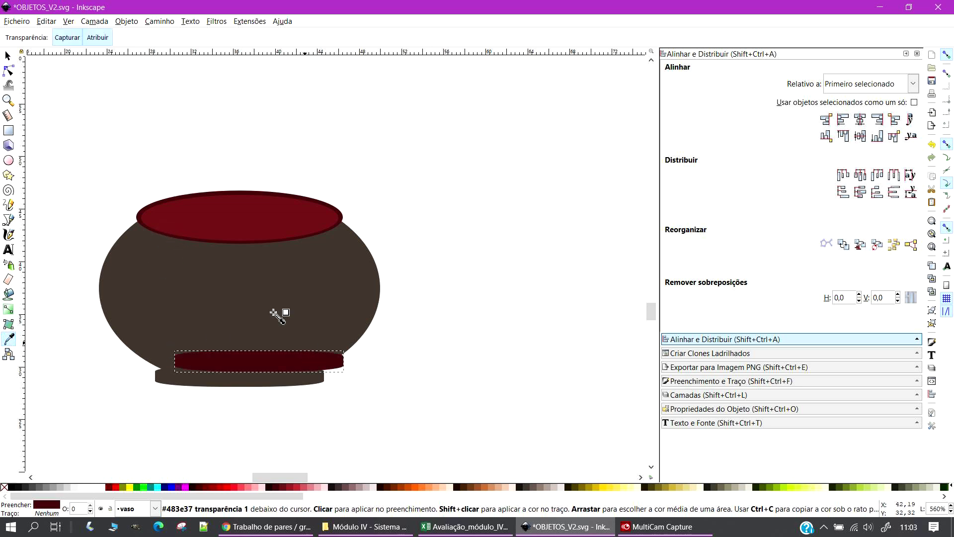
left_click(9, 54)
left_click_drag(251, 362, 248, 417)
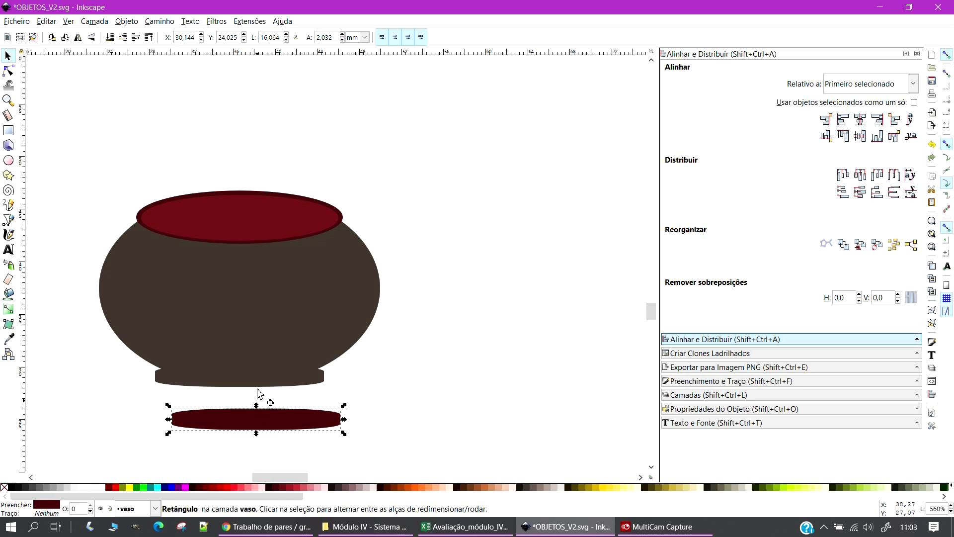
Give the vase body a solid outline in the dark red sampled from the base copy below it
left_click(304, 281)
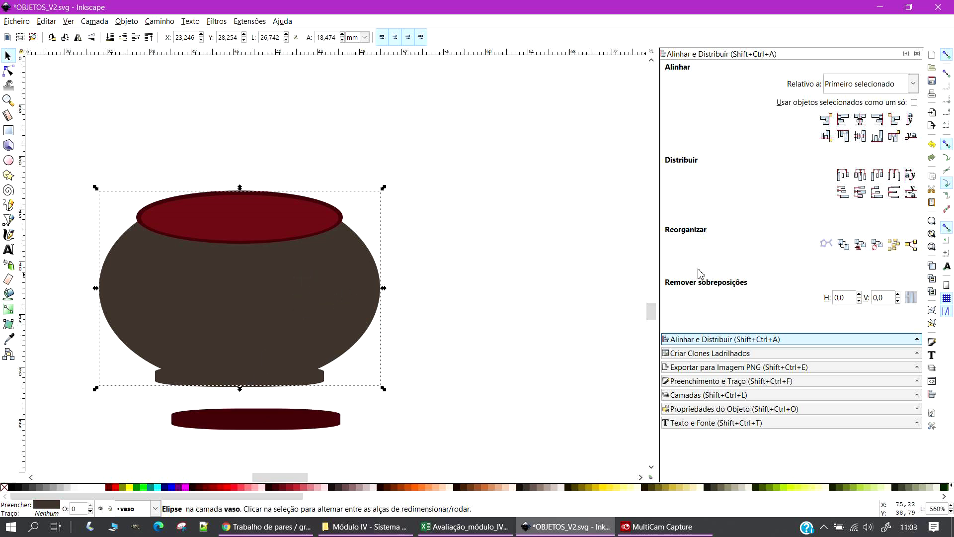
left_click(710, 381)
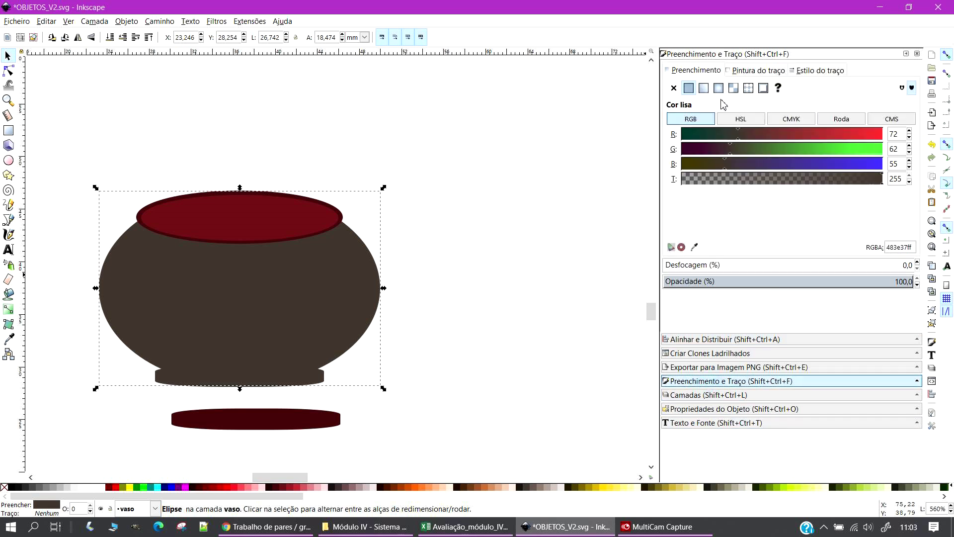
left_click(729, 73)
left_click(689, 88)
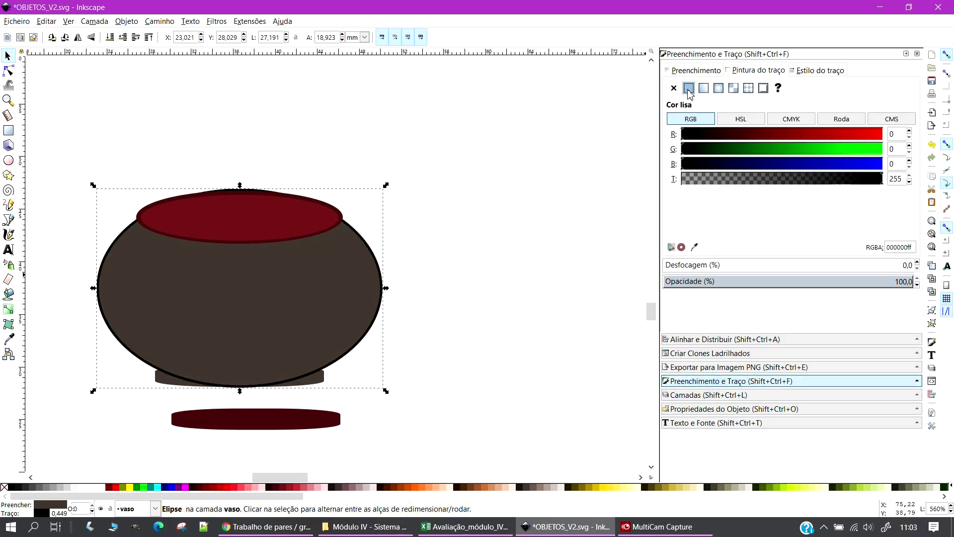
left_click(695, 248)
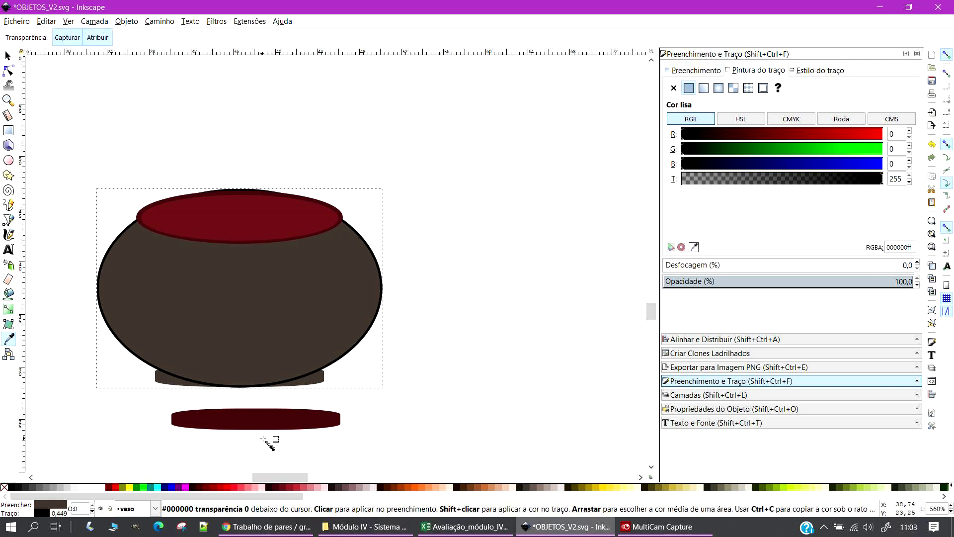
left_click(272, 423)
left_click(525, 234)
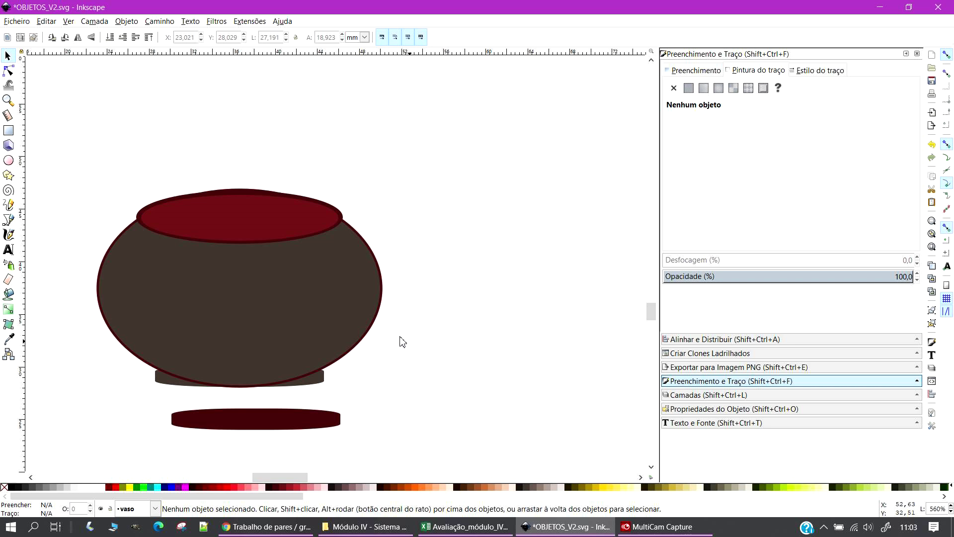
Lower the top of the vase body until it is flush with the rim, making the outlined body about 18.7 mm tall
left_click(241, 191)
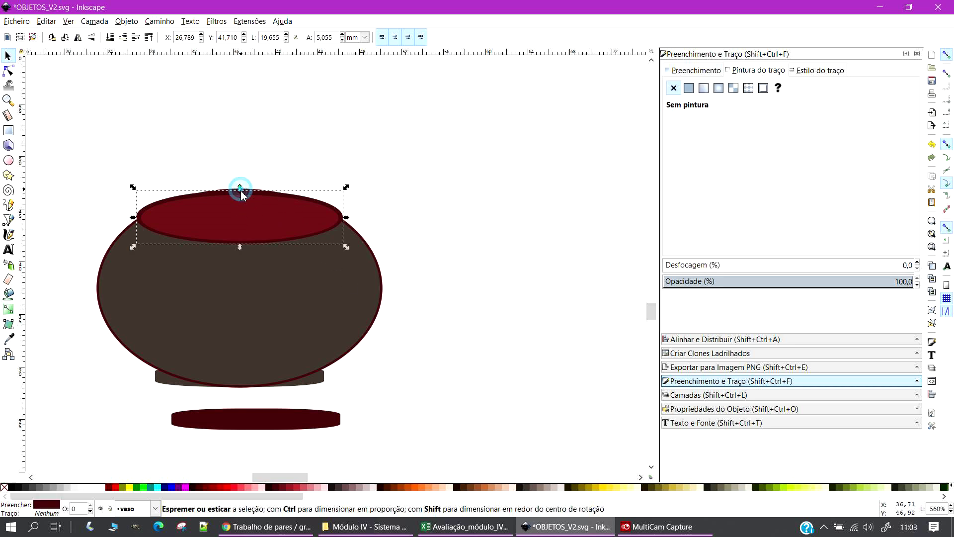
left_click(402, 198)
left_click(247, 195)
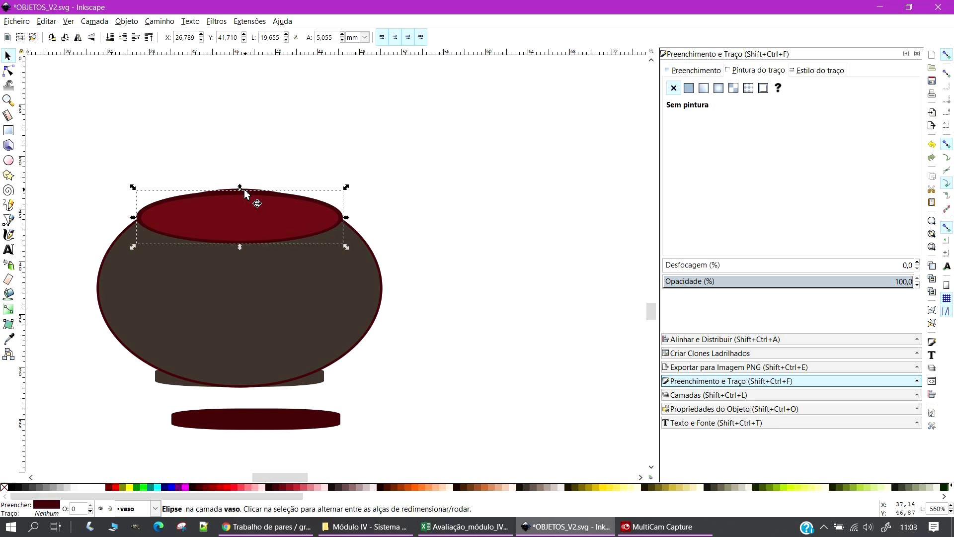
left_click(356, 267)
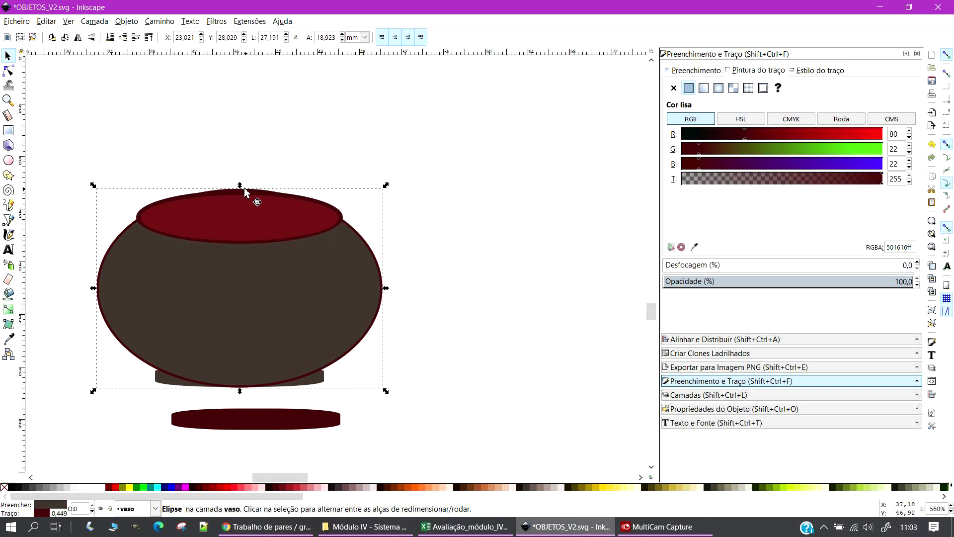
left_click_drag(240, 185, 240, 192)
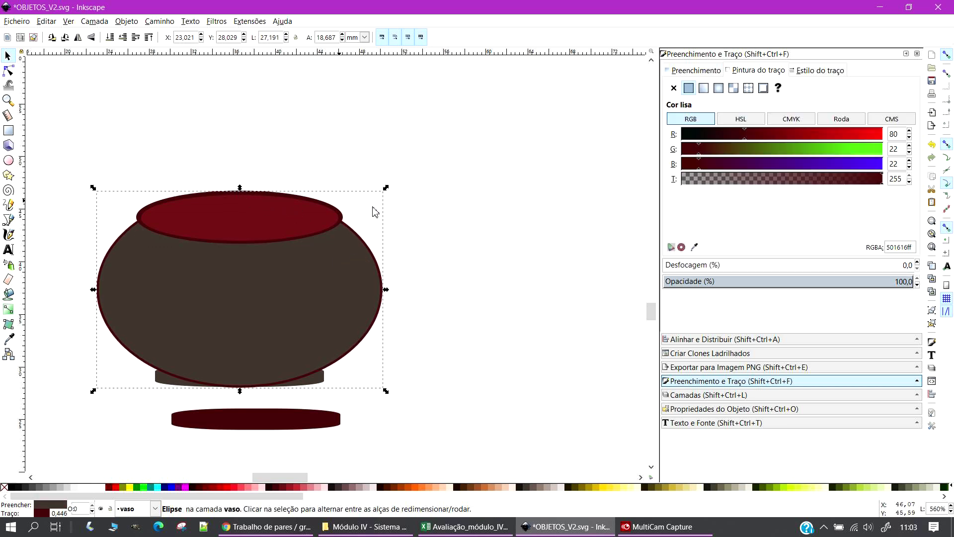
left_click(413, 214)
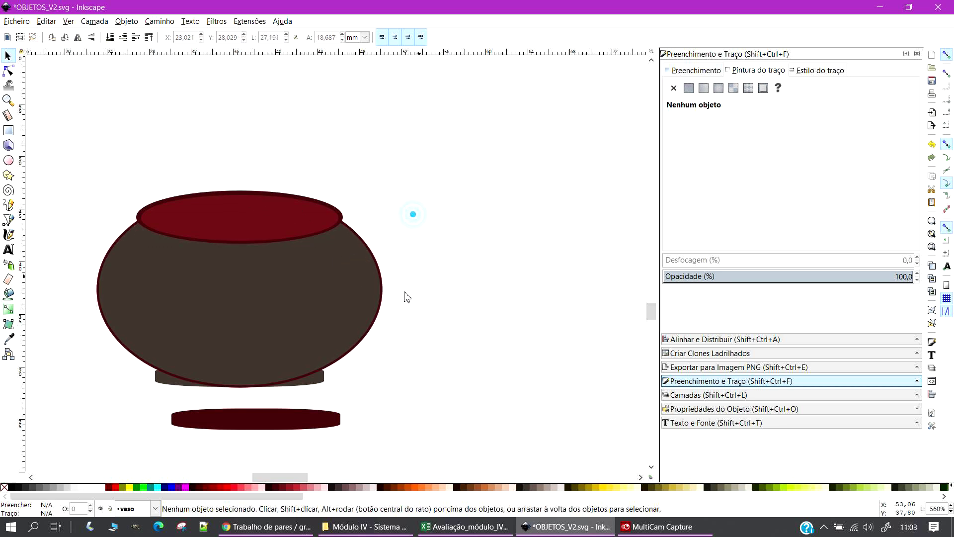
Move the dark red base copy up so that it exactly covers the vase's brown base
left_click(300, 234)
left_click(435, 243)
left_click_drag(262, 426, 245, 383)
left_click(392, 400)
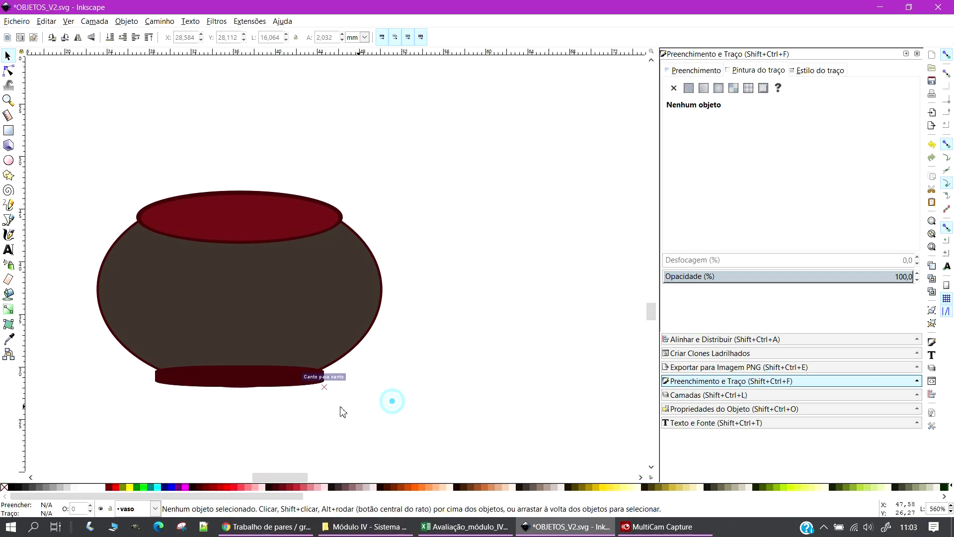
left_click(271, 381)
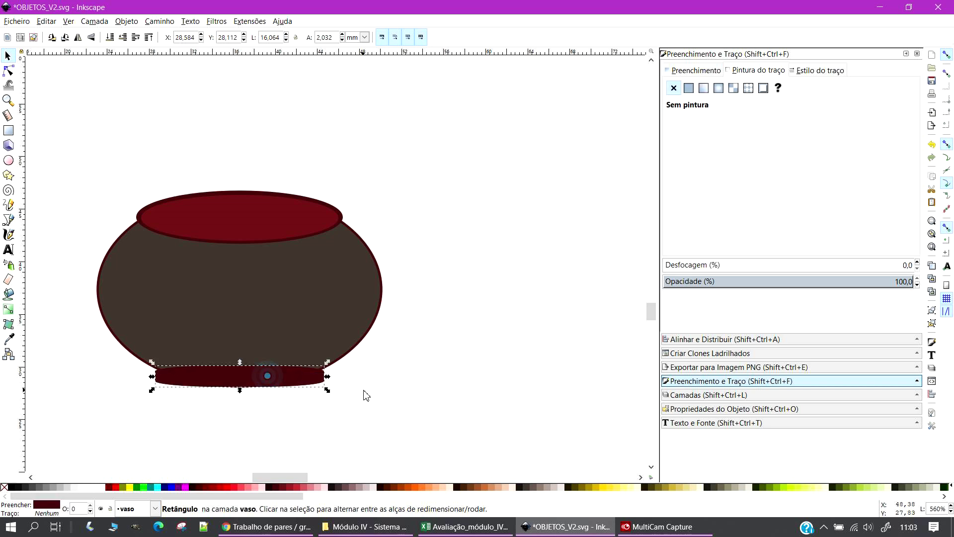
left_click(396, 387)
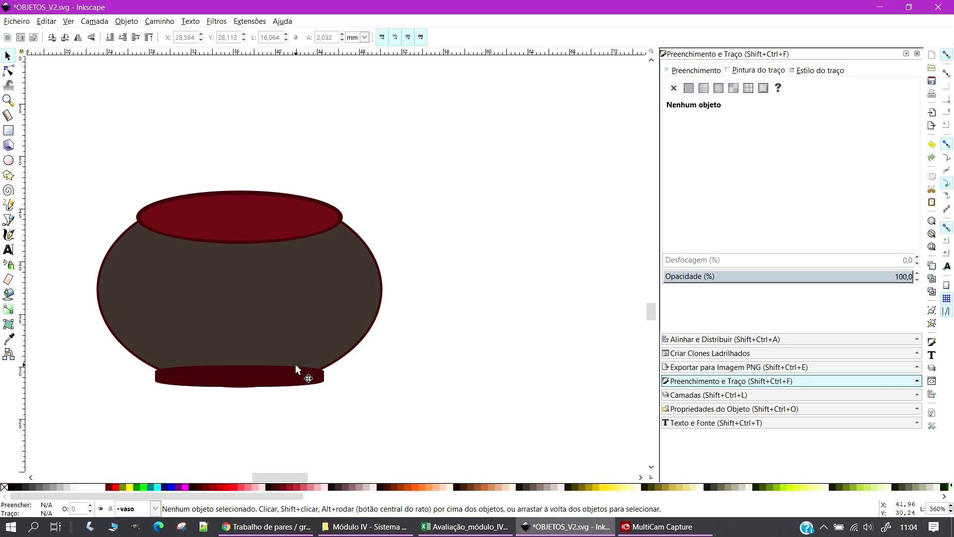
Delete the dark red base copy, leaving only the brown base under the vase
left_click(267, 380)
key("Down")
left_click(406, 388)
left_click(277, 379)
key("End")
left_click(346, 389)
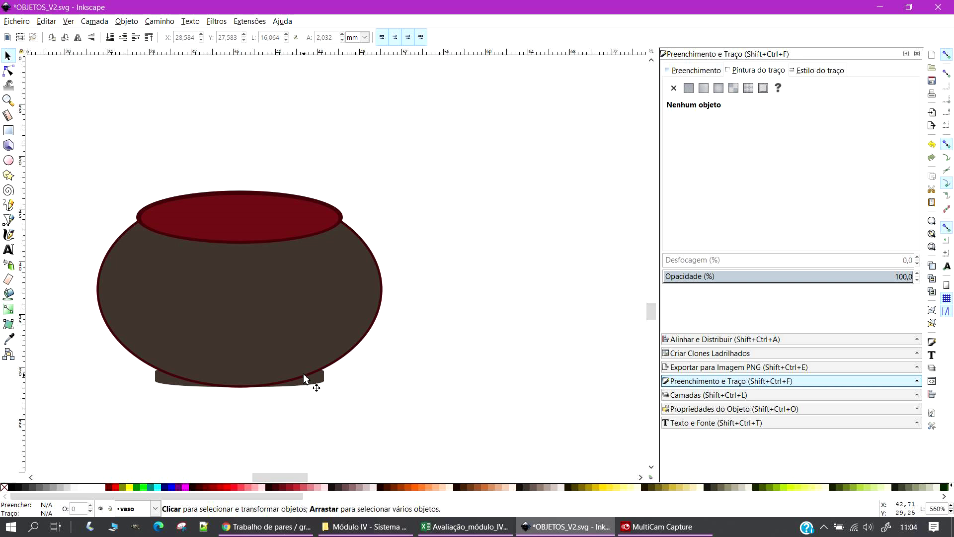
Remove the dark red outline from the vase body
left_click(322, 284)
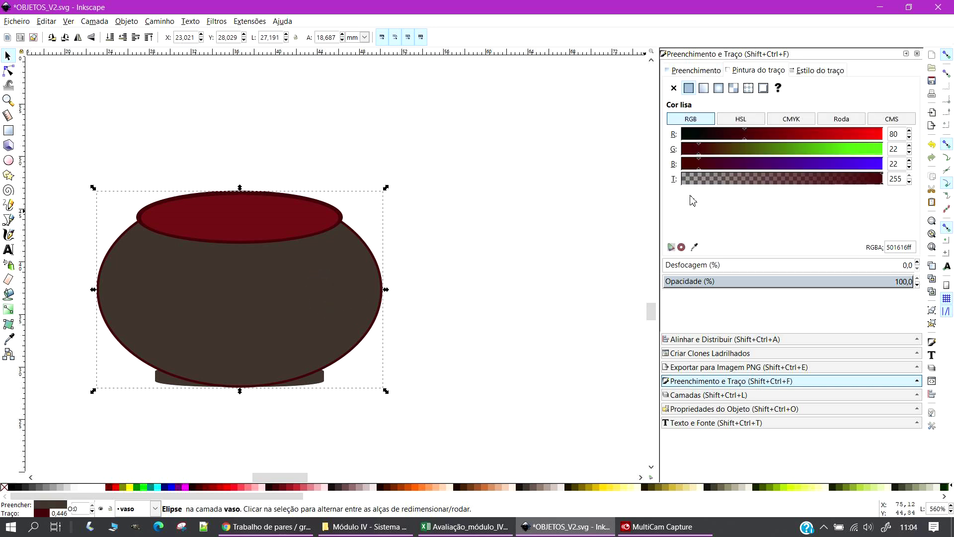
left_click(674, 88)
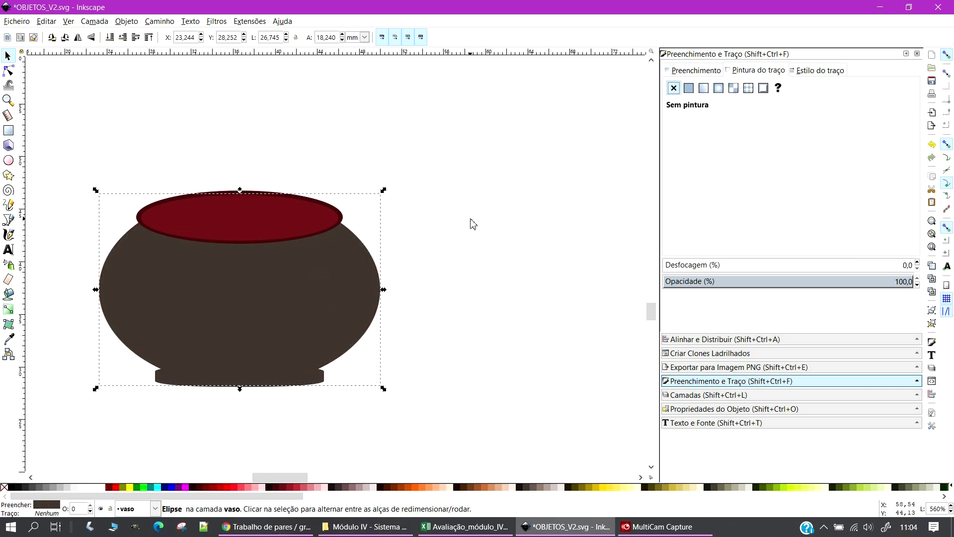
left_click(466, 226)
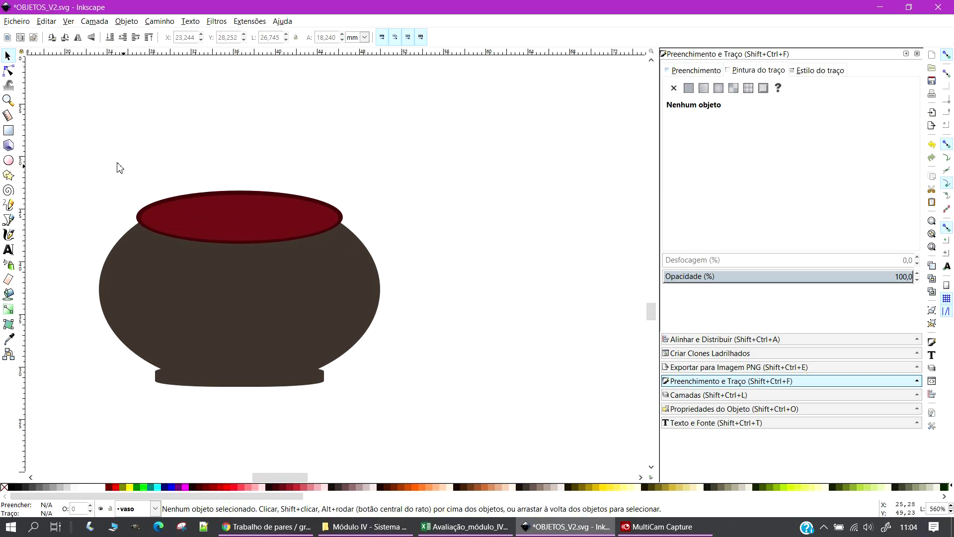
Move both mouth ellipses down together by about 0.3 mm so the rim sits flush with the top of the vase body
left_click(228, 236)
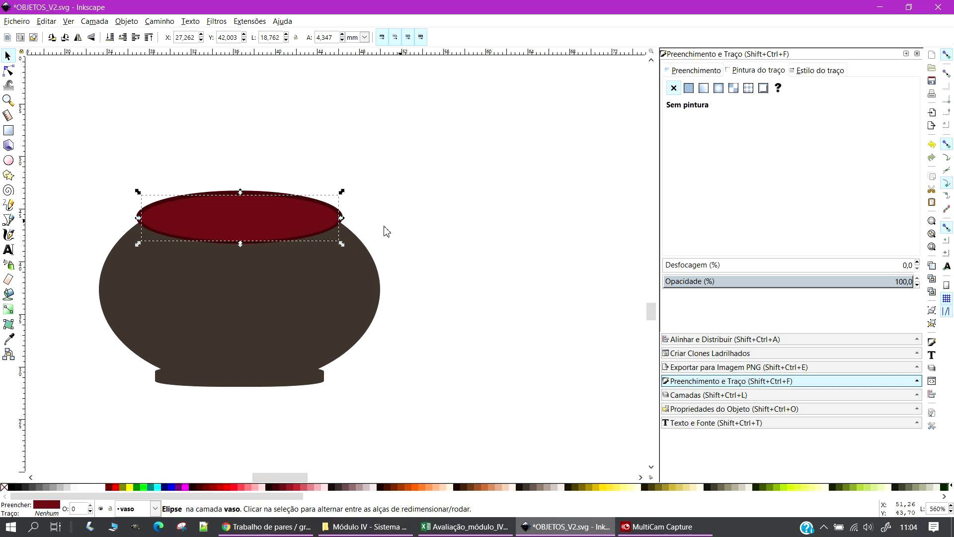
left_click(257, 192)
left_click(257, 191)
left_click(255, 213, "shift")
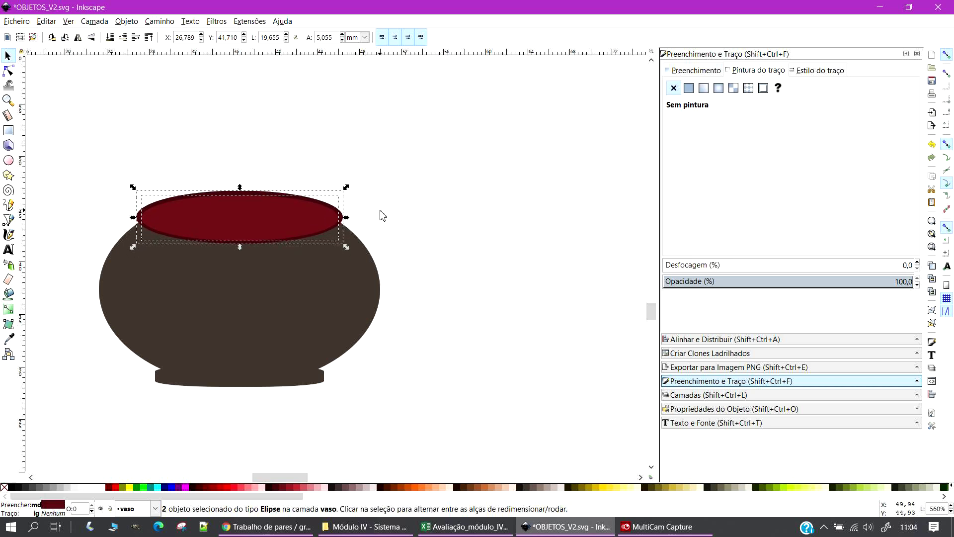
key("Down")
key("alt+Up")
key("alt+Up")
key("alt+Up")
key("alt+Up")
key("alt+Up")
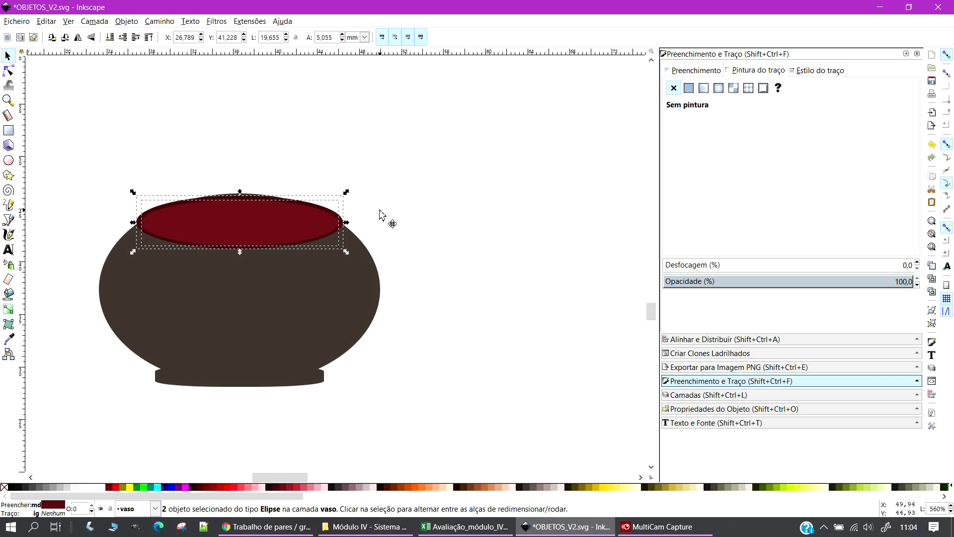
key("Escape")
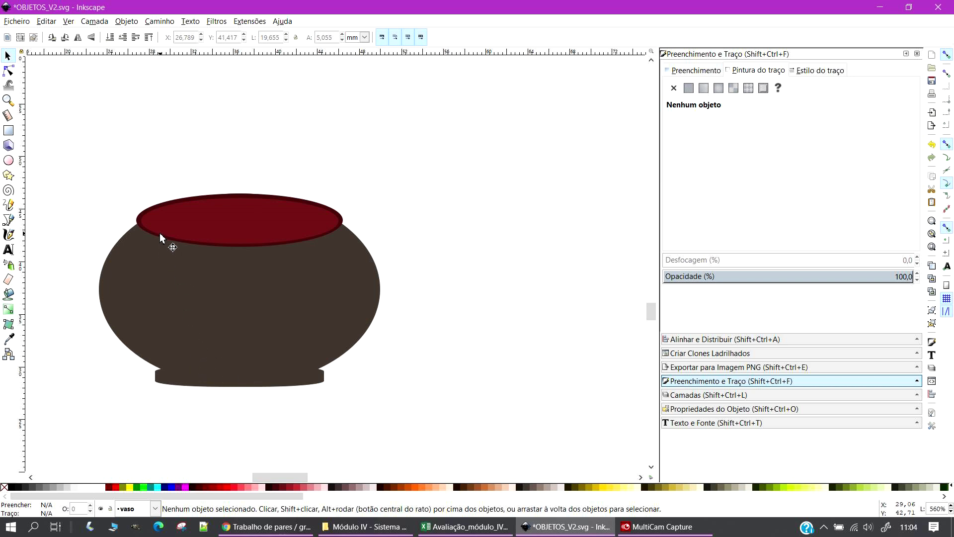
Fill the inner mouth ellipse with the brown sampled from the vase body
left_click(307, 240)
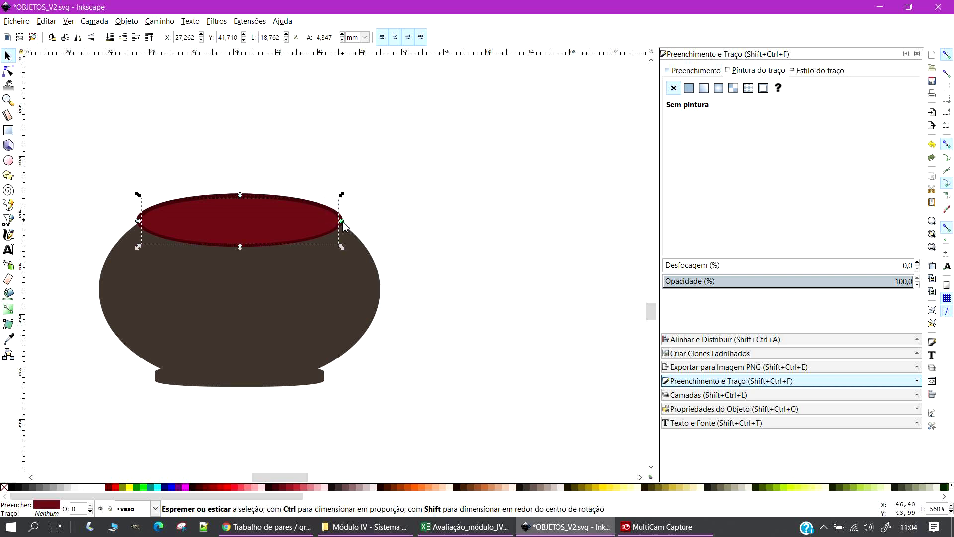
left_click(404, 219)
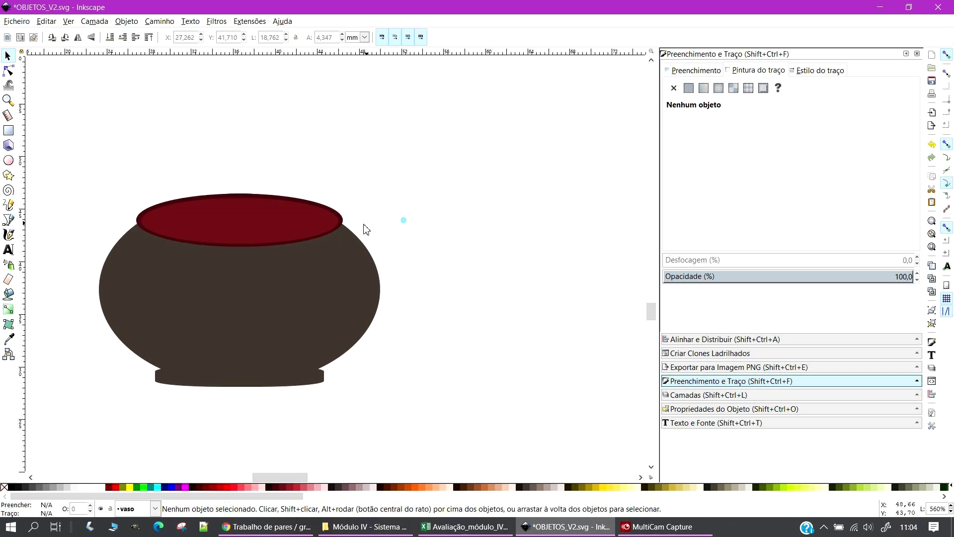
left_click(342, 229)
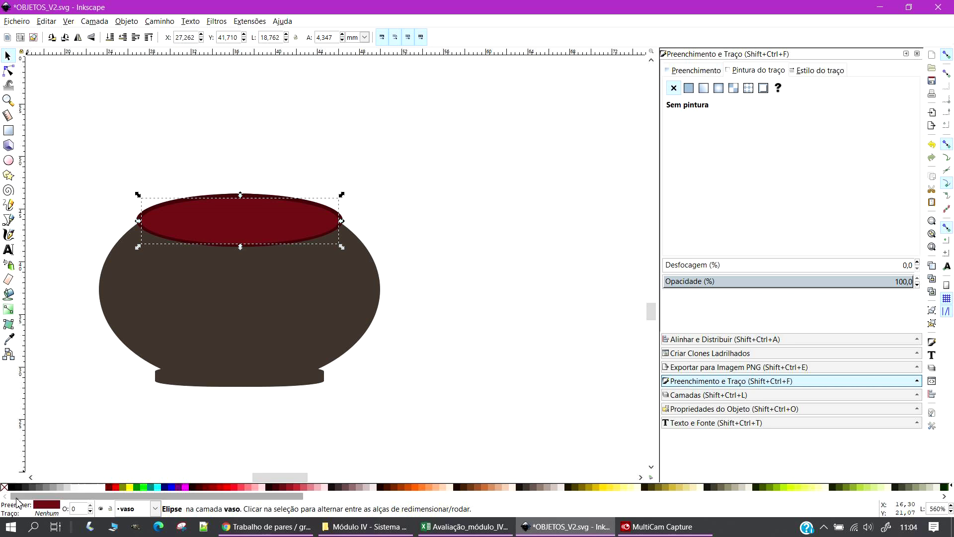
left_click(9, 339)
left_click(245, 293)
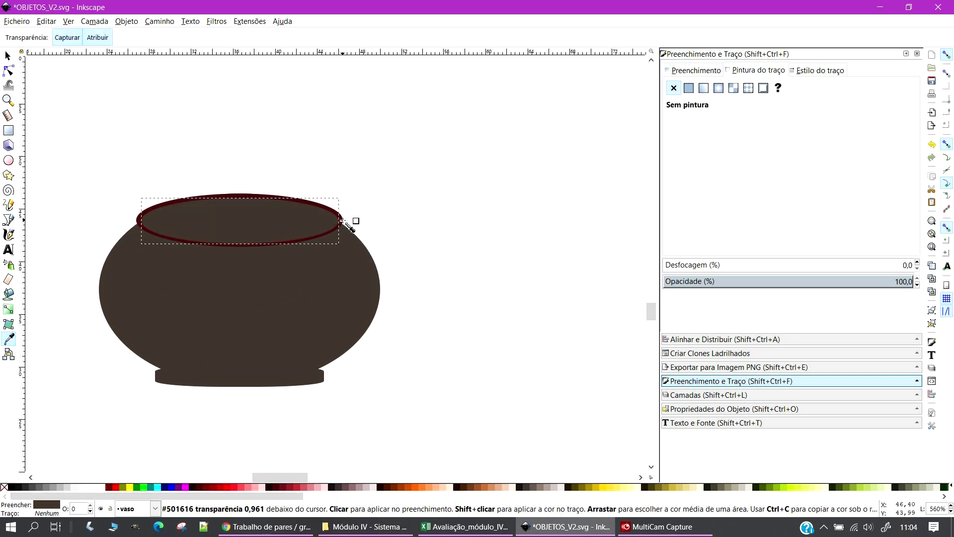
left_click(8, 55)
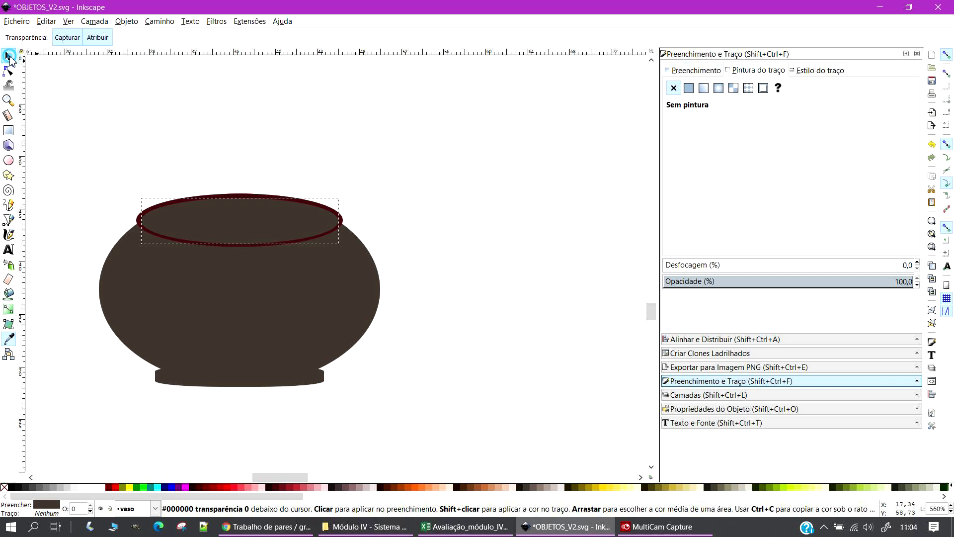
left_click(426, 283)
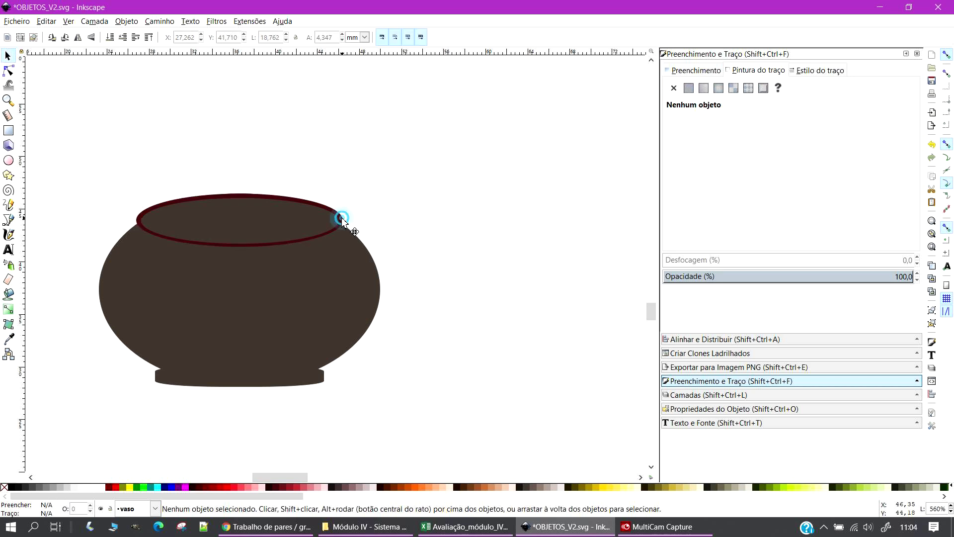
Fill the outer rim ellipse with the brown sampled from the vase body
left_click(345, 222)
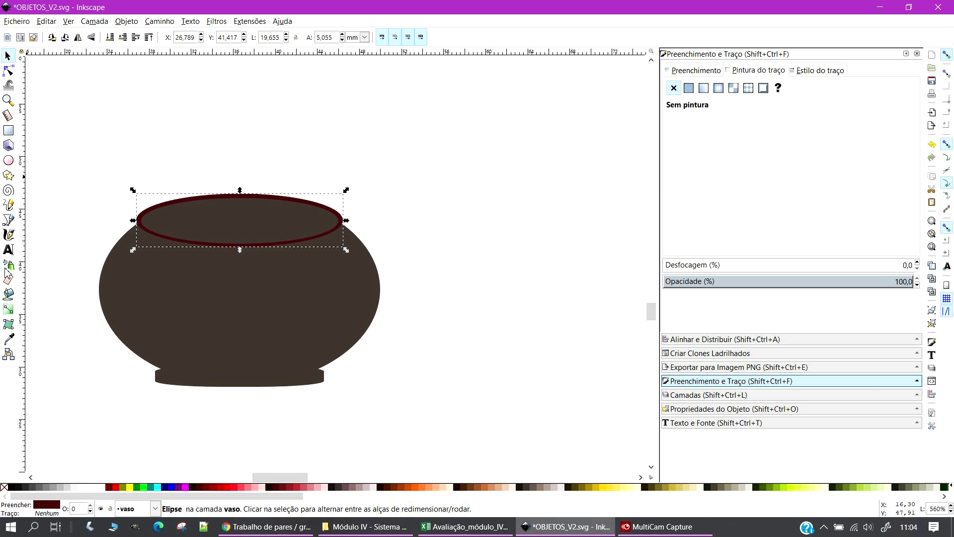
left_click(9, 340)
left_click(236, 312)
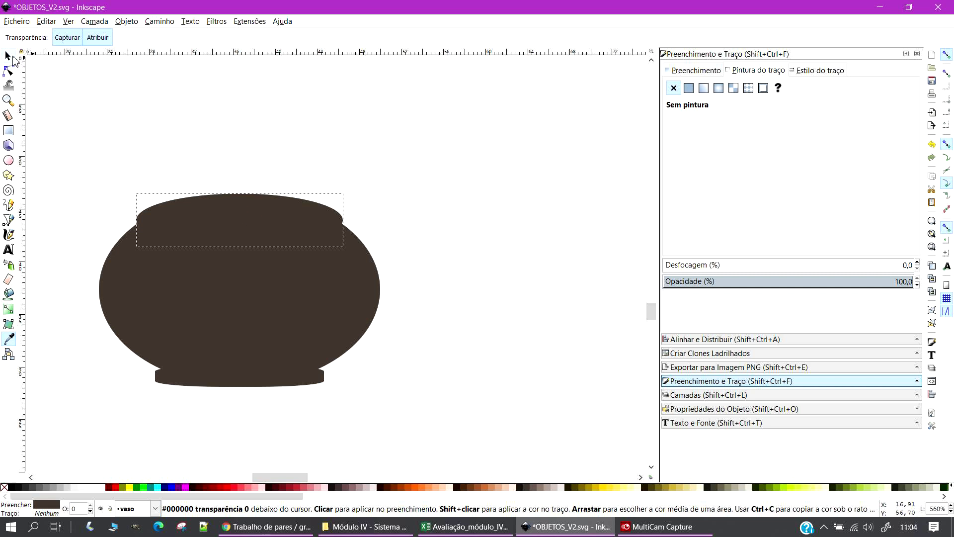
left_click(8, 56)
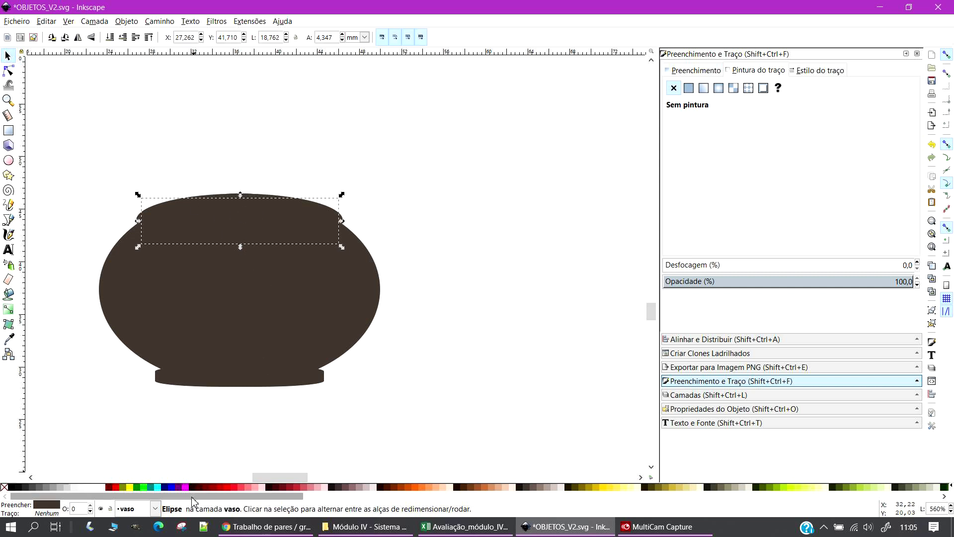
Try a bright red fill on the inner mouth ellipse and replace it with a near-black dark brown from the palette
left_click(218, 486)
left_click(297, 405)
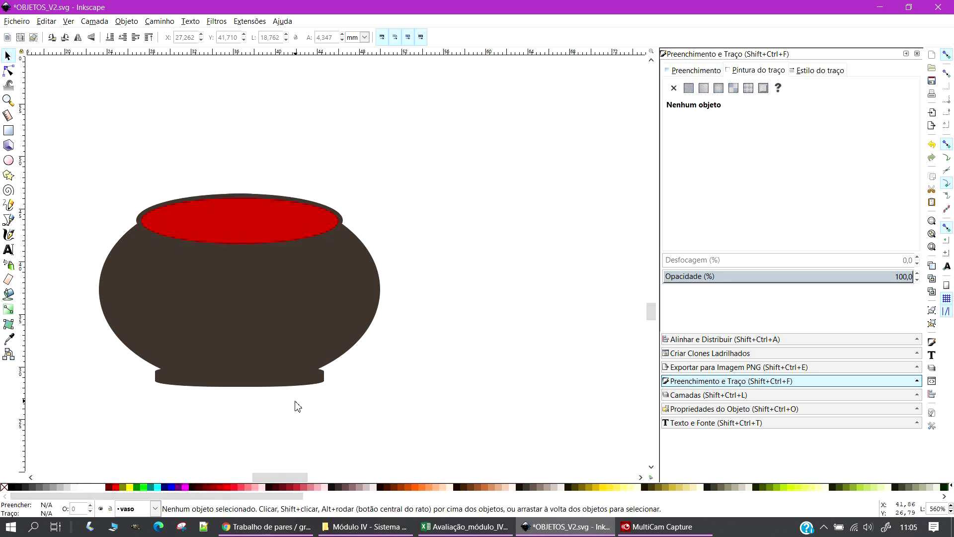
left_click(218, 228)
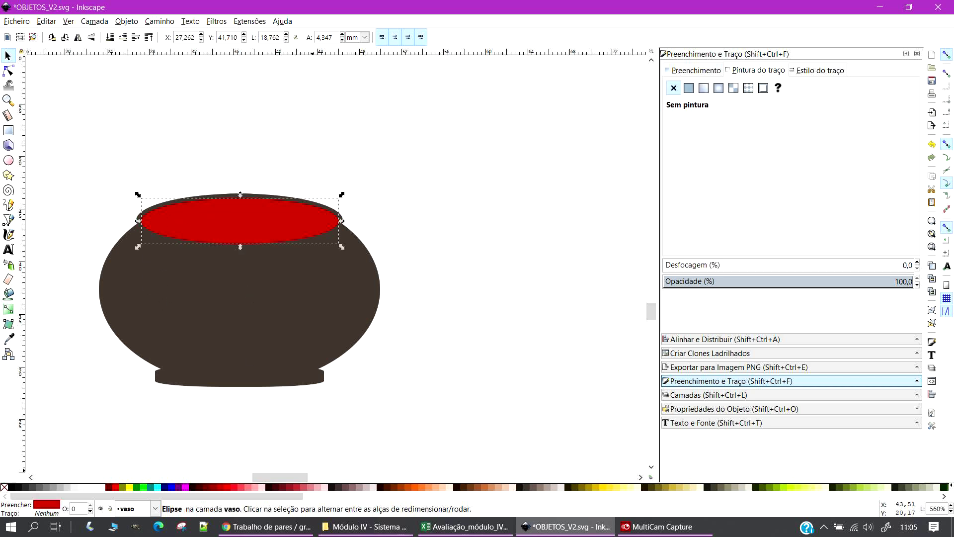
left_click(381, 487)
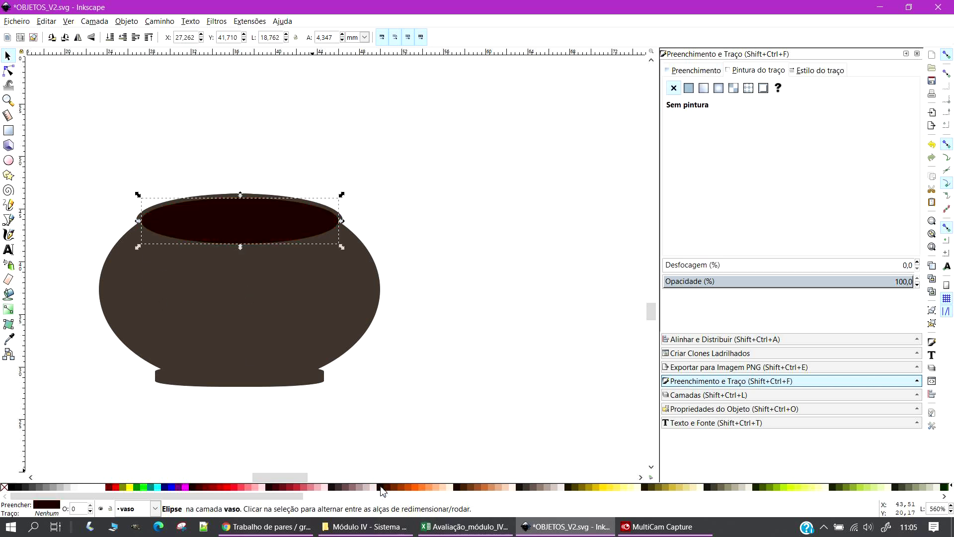
left_click(440, 401)
Centre the four vase parts on a common vertical axis
scroll(230, 310, "down", 3, "ctrl")
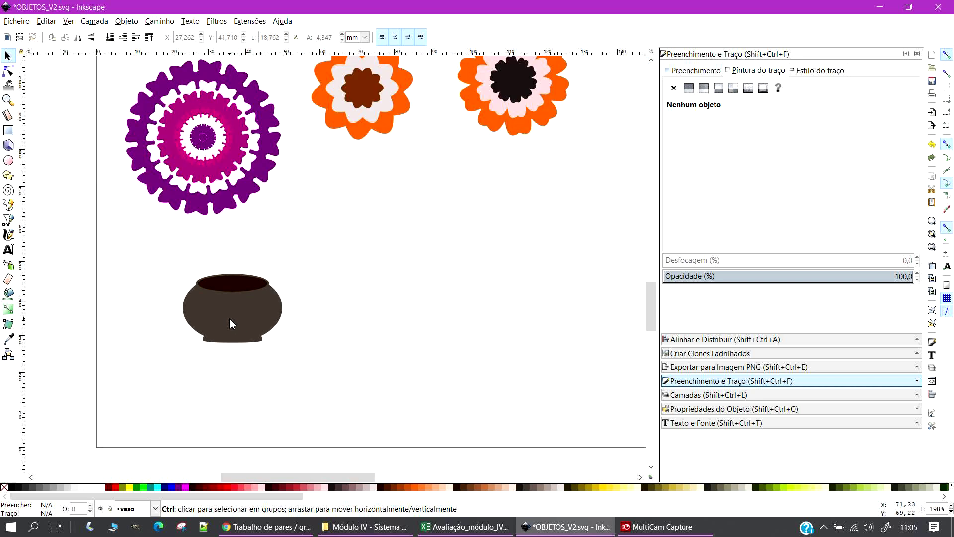
left_click_drag(135, 254, 360, 393)
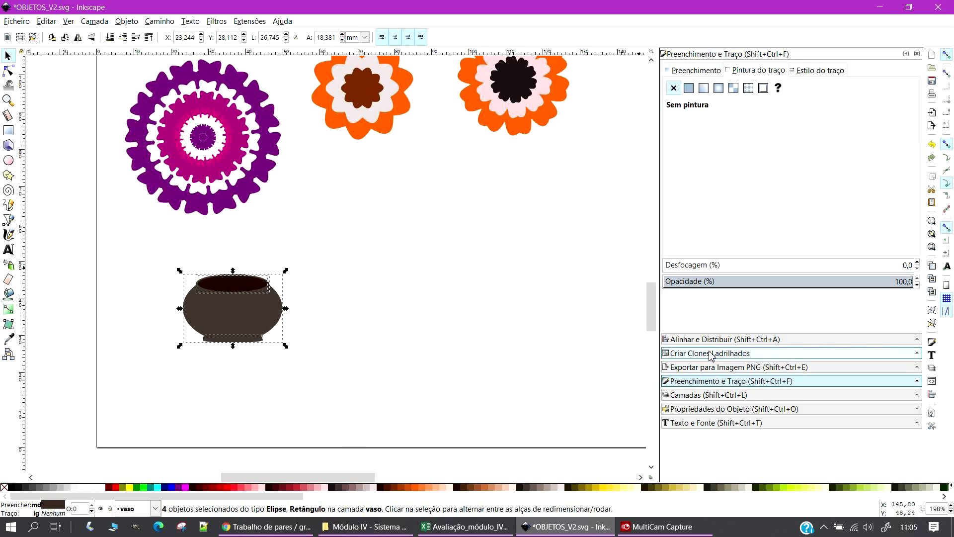
left_click(721, 338)
left_click(860, 120)
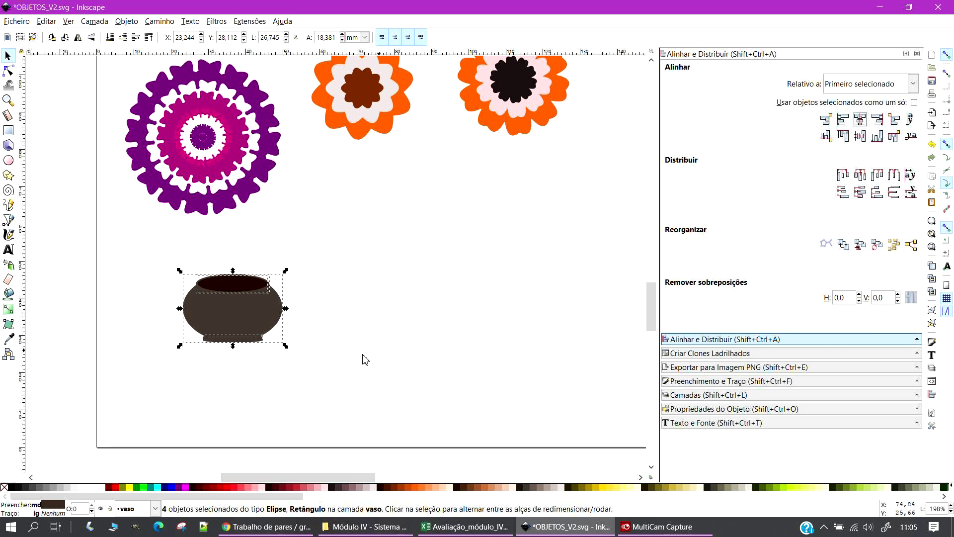
Move the whole vase to just below the purple flower and enlarge it to about 35.6 × 31.7 mm
right_click(262, 313)
left_click(271, 308)
left_click_drag(233, 310, 174, 268)
left_click_drag(216, 303, 262, 361)
left_click(372, 332)
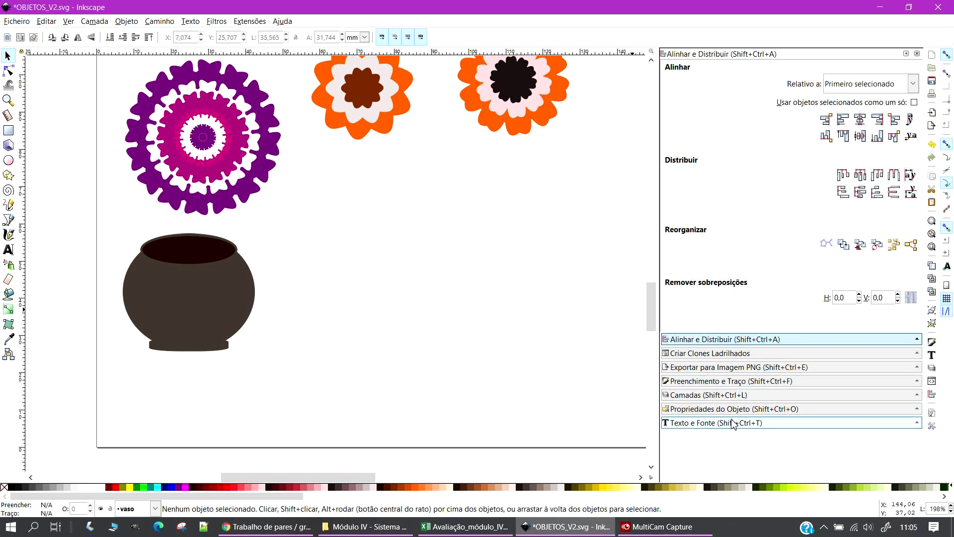
Add a new layer named "lata" positioned below the current "vaso" layer
left_click(720, 394)
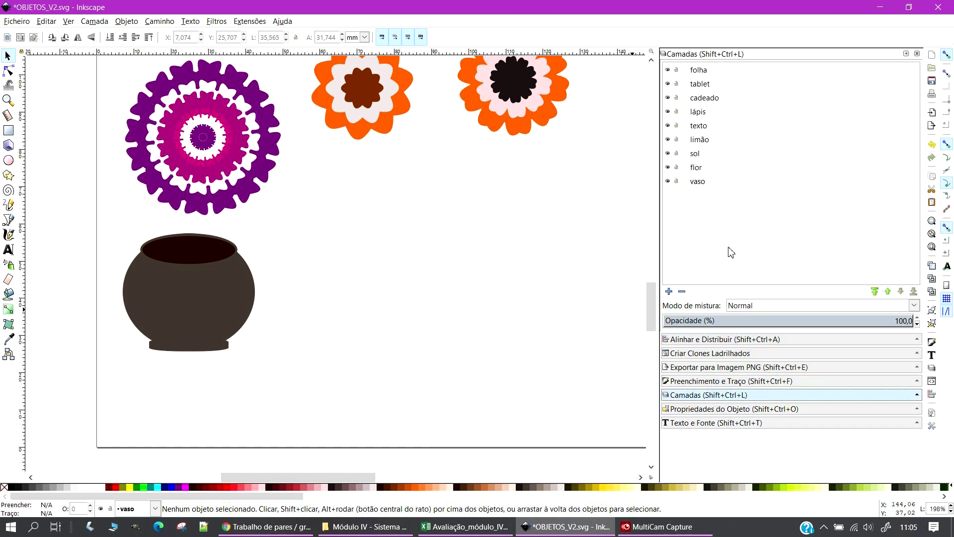
left_click(691, 181)
left_click(669, 291)
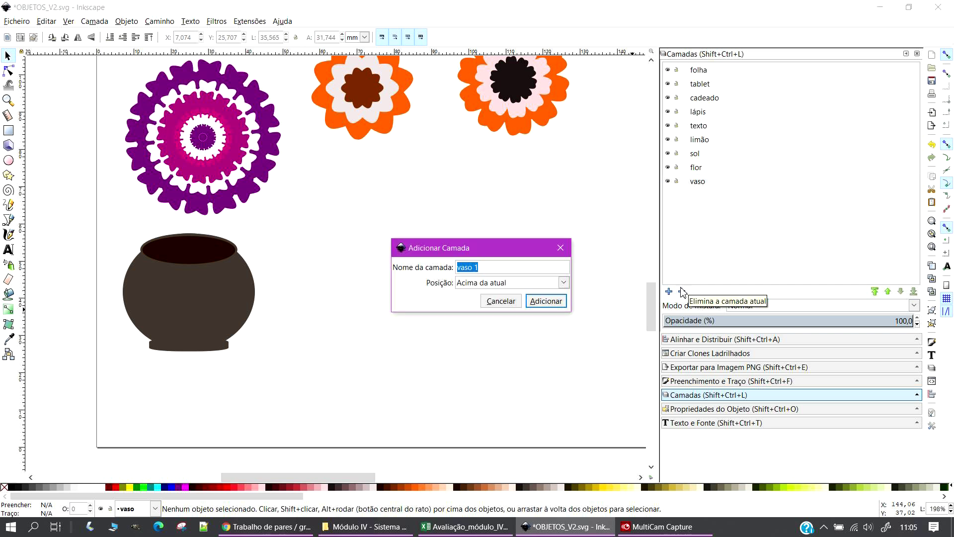
key("BackSpace")
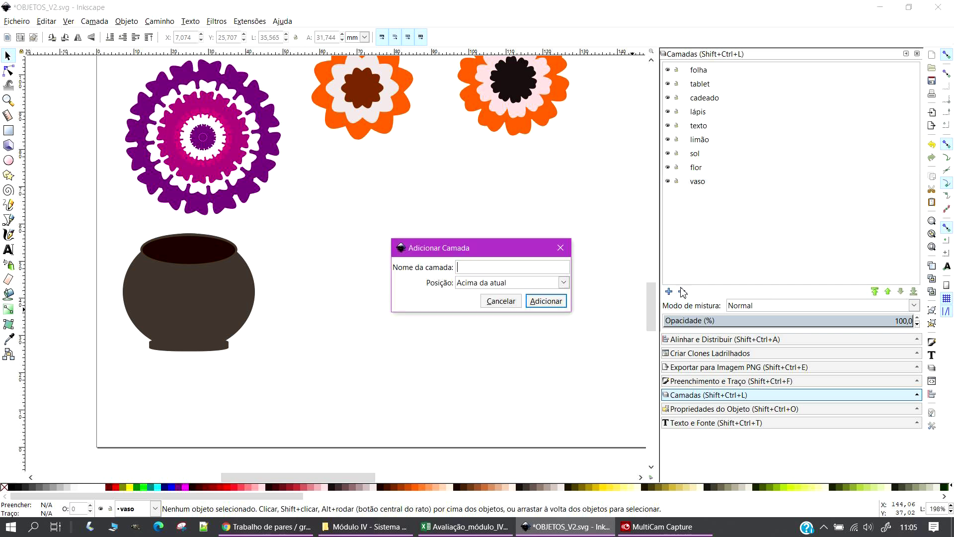
left_click(514, 284)
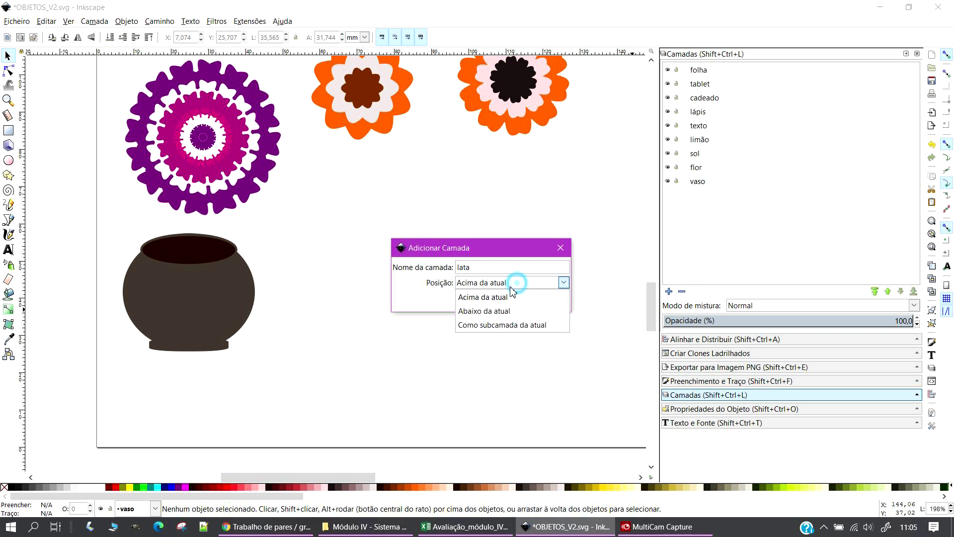
left_click(491, 309)
left_click(543, 301)
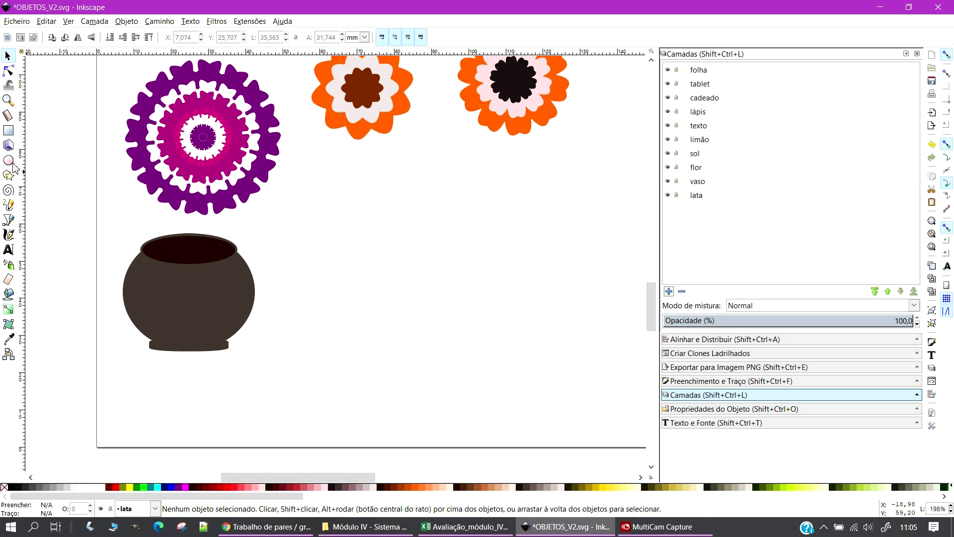
Draw an upright rectangle about 19.6 × 31.9 mm to the right of the vase as the can body
left_click(8, 131)
left_click_drag(348, 235, 410, 350)
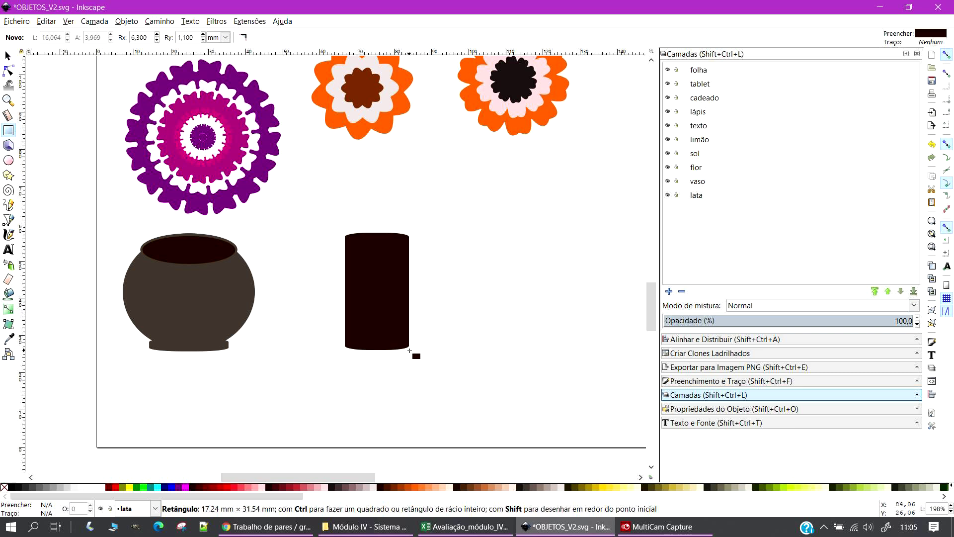
left_click_drag(410, 350, 418, 351)
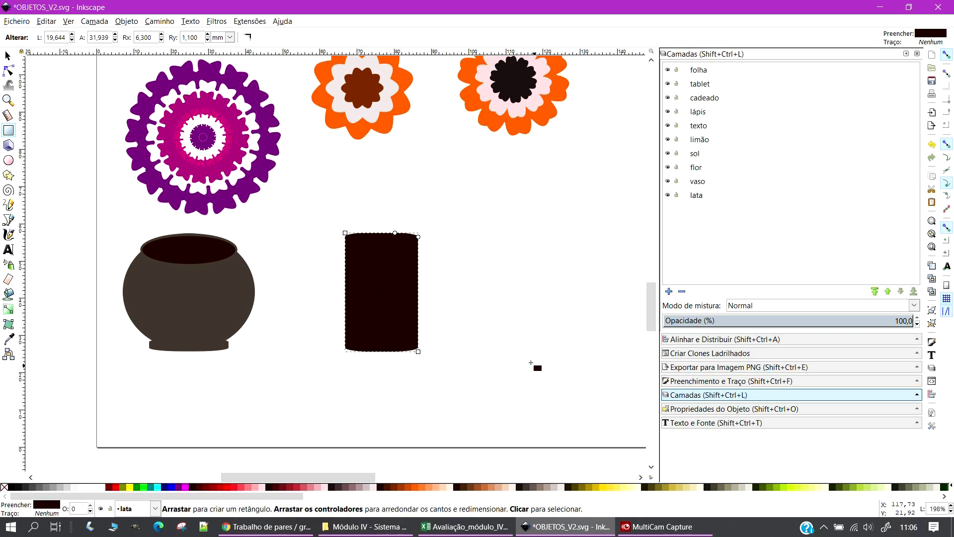
key("s")
left_click(548, 347)
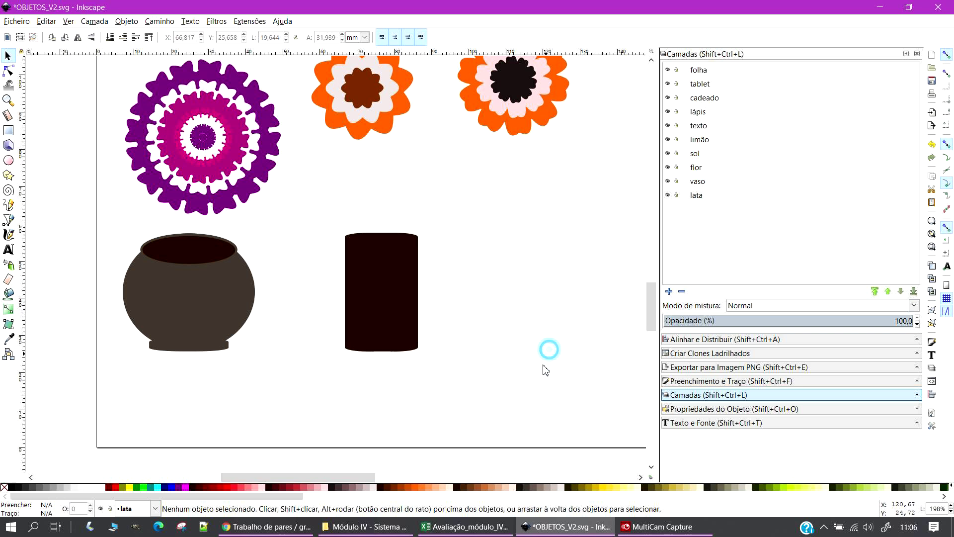
Remove the corner rounding from the can rectangle so its corners are sharp
left_click(396, 336)
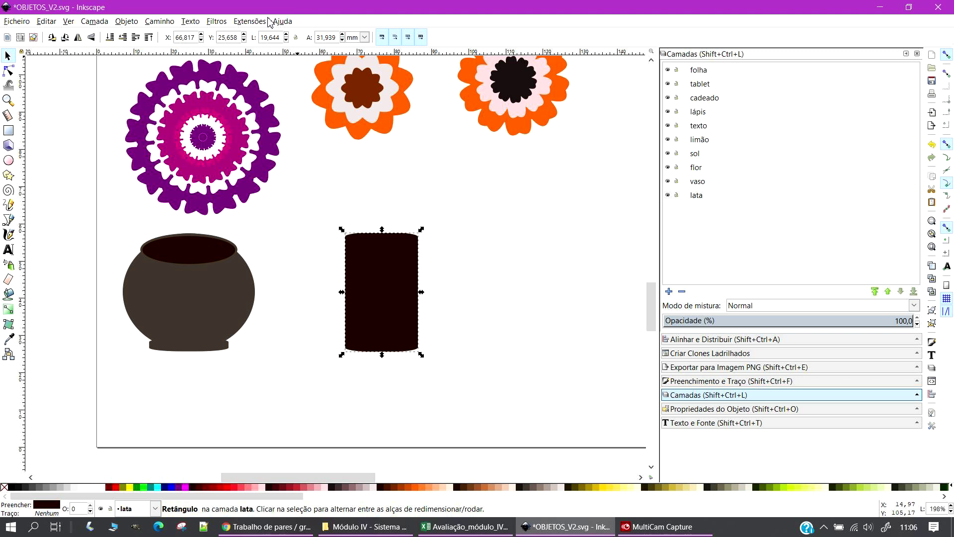
double_click(374, 251)
left_click(247, 37)
left_click(497, 314)
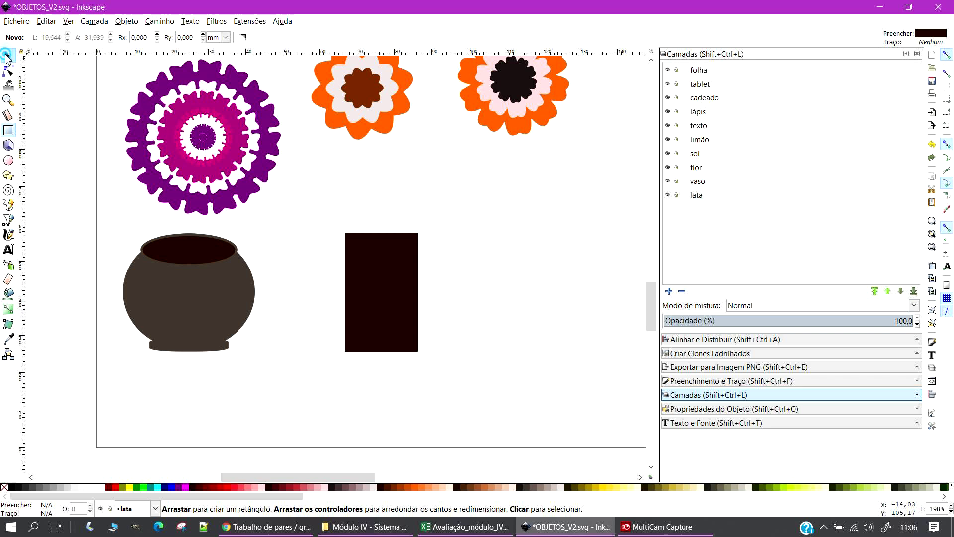
Fill the can rectangle with a medium grey from the palette
left_click(6, 57)
left_click(399, 285)
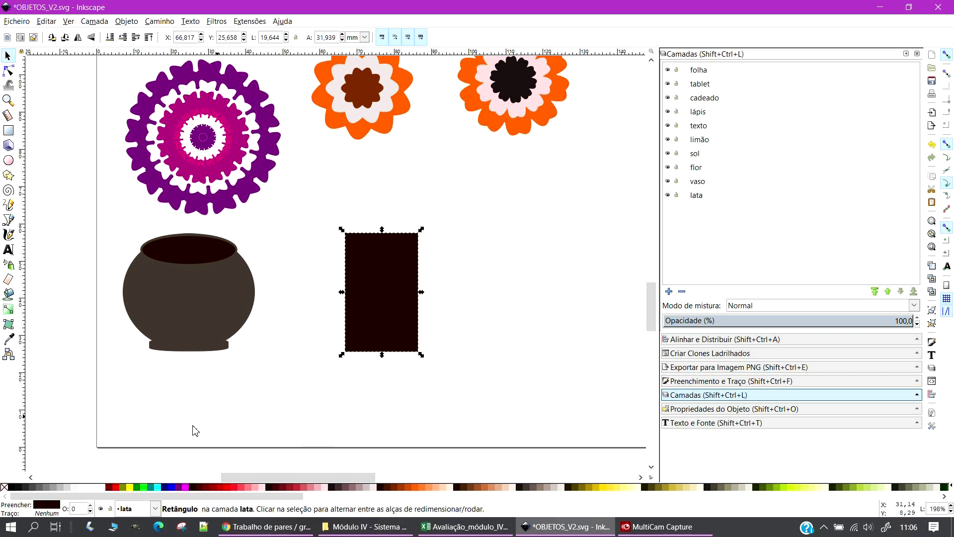
left_click(56, 489)
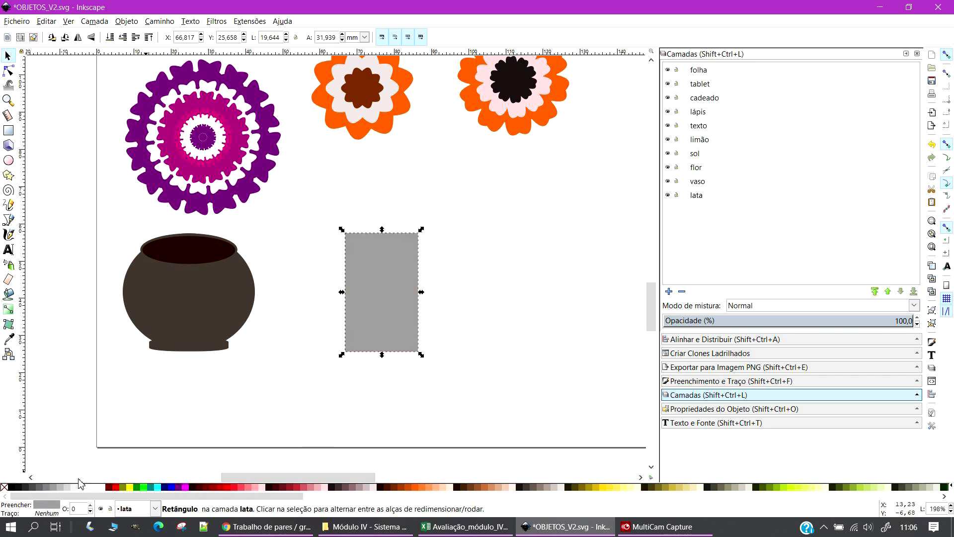
Draw a flat ellipse about 19.7 × 5.7 mm directly under the rectangle's bottom edge, spanning its width
scroll(246, 449, "up", 3, "ctrl")
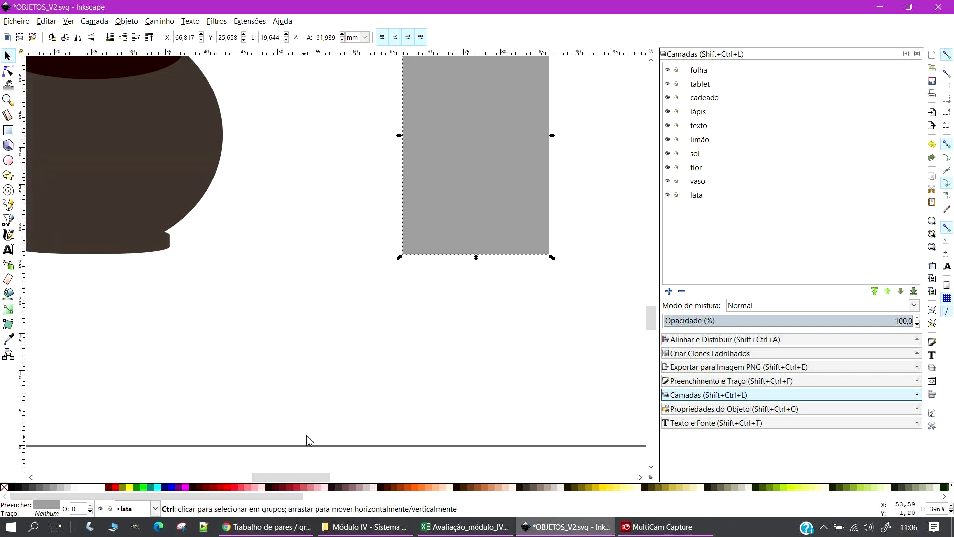
left_click_drag(293, 478, 317, 478)
scroll(241, 236, "up", 2, "ctrl")
scroll(243, 238, "down", 2, "ctrl")
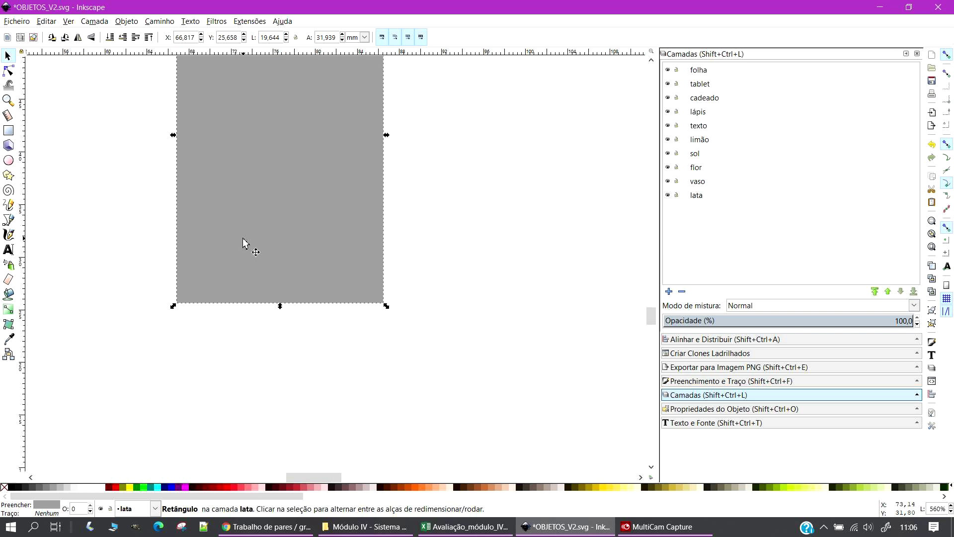
scroll(245, 239, "up", 4)
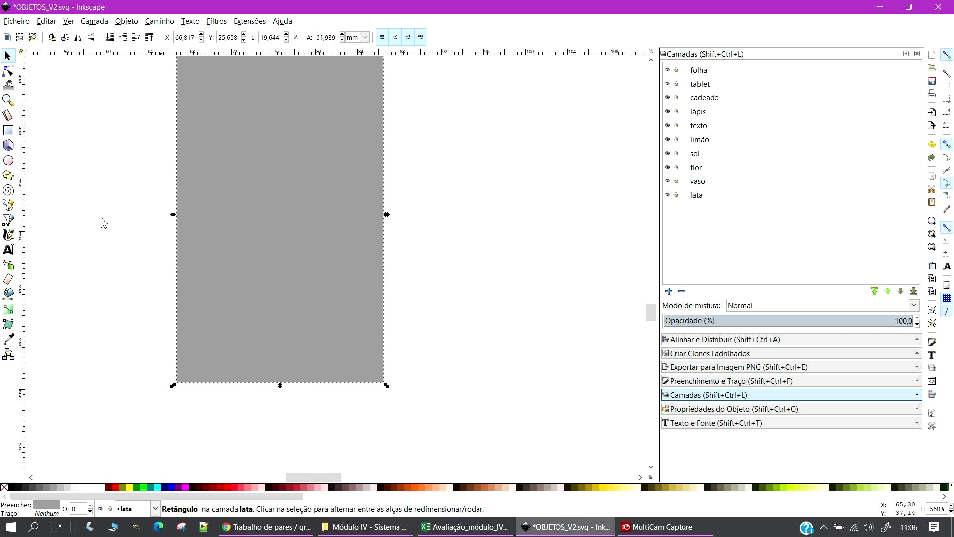
left_click(8, 160)
left_click_drag(175, 379, 384, 440)
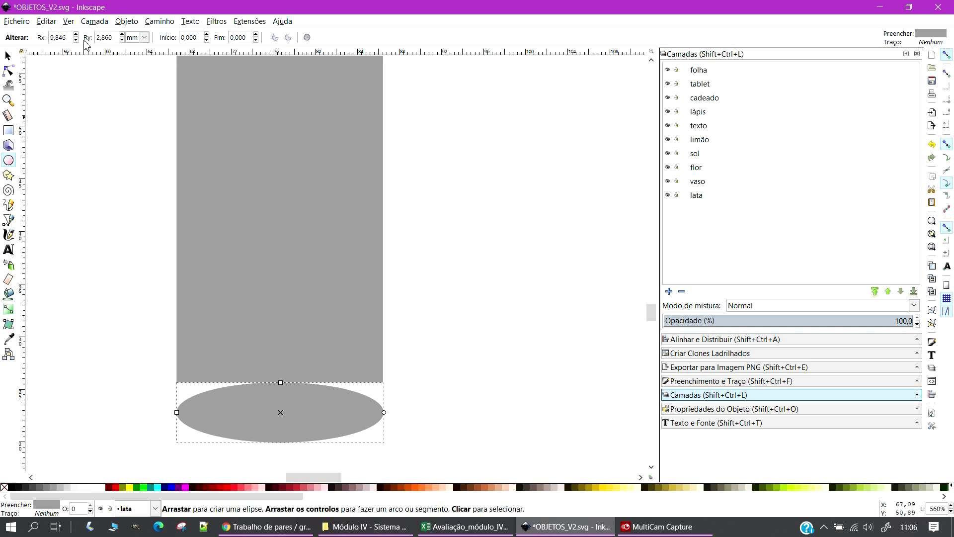
Try a width of 15 mm on the can rectangle
left_click(8, 56)
left_click(354, 244)
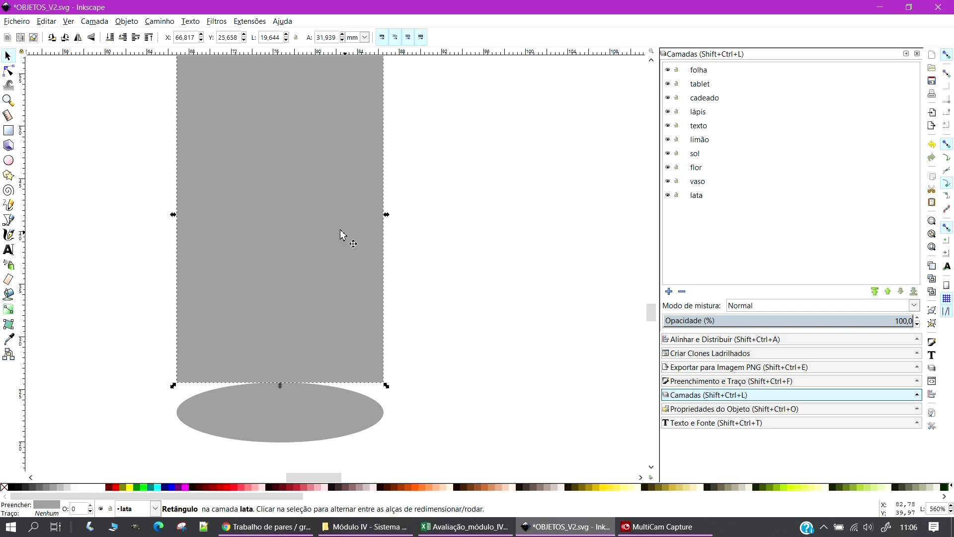
triple_click(270, 38)
type("15")
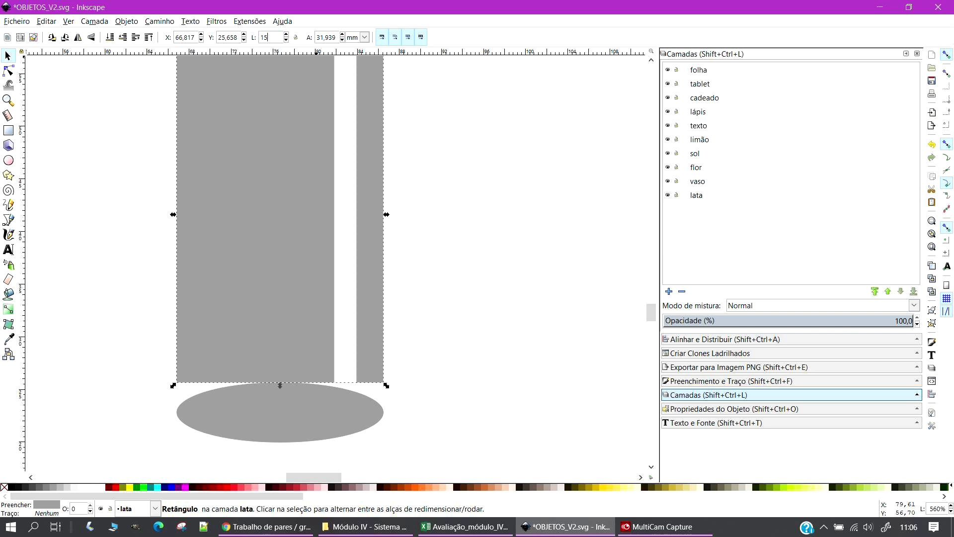
key("Return")
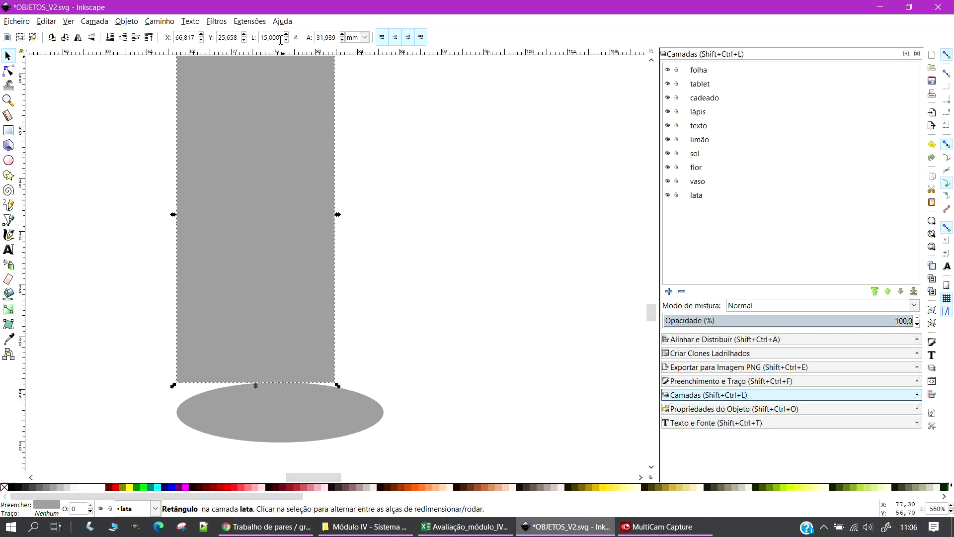
Set the width of both the can rectangle and the base ellipse to 20 mm
left_click(270, 418)
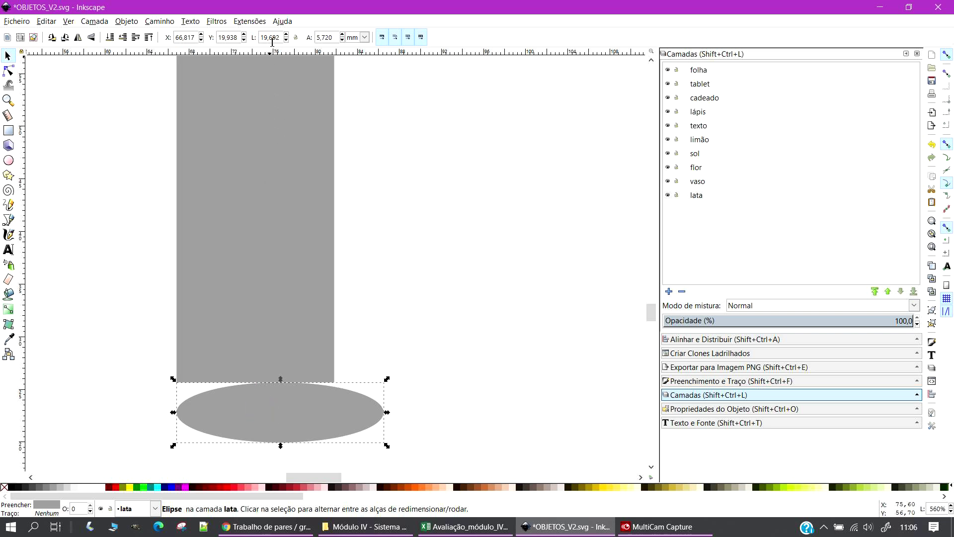
left_click(273, 145)
triple_click(270, 38)
type("20")
key("Return")
left_click(283, 422)
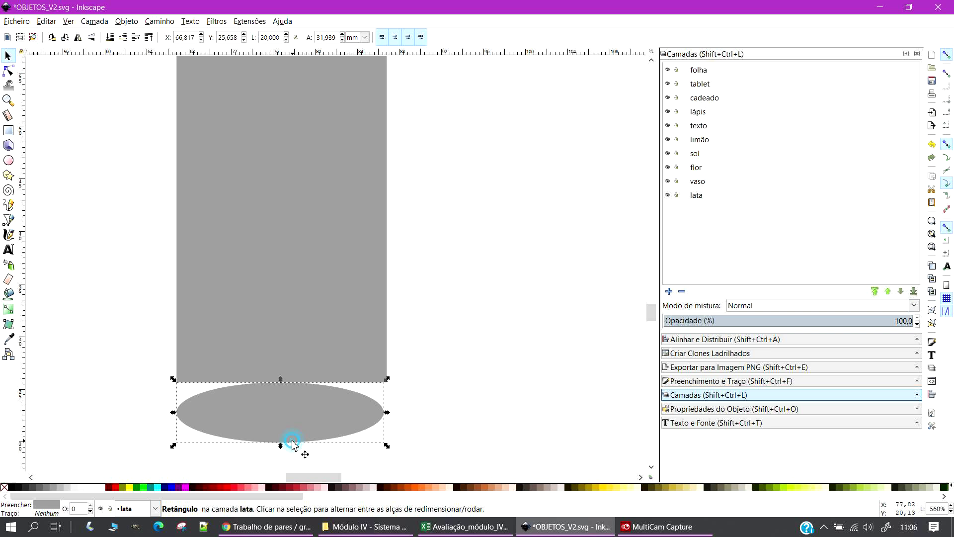
triple_click(269, 38)
type("20")
key("Return")
left_click(464, 264)
Centre the rectangle and the base ellipse on the same vertical axis
left_click(294, 401)
left_click(283, 305)
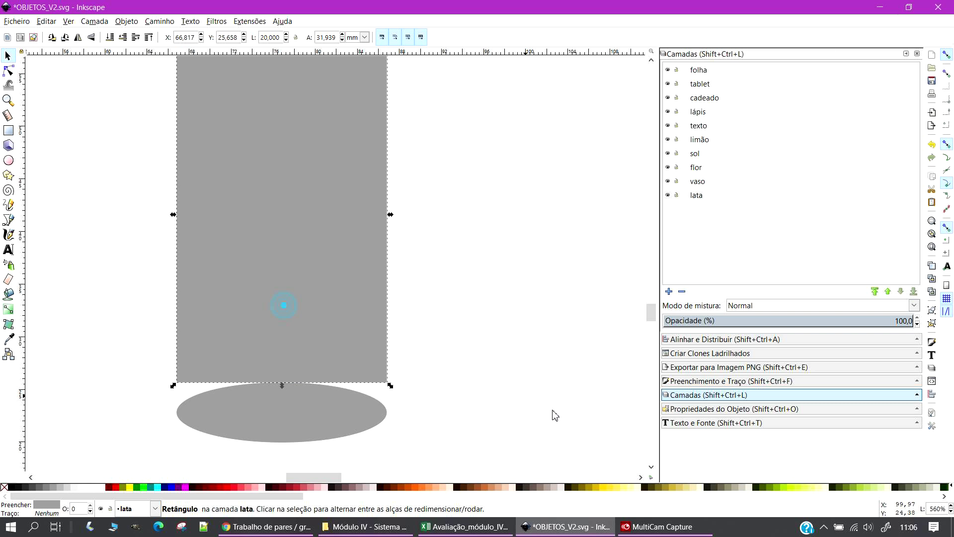
left_click(353, 407, "shift")
left_click(914, 339)
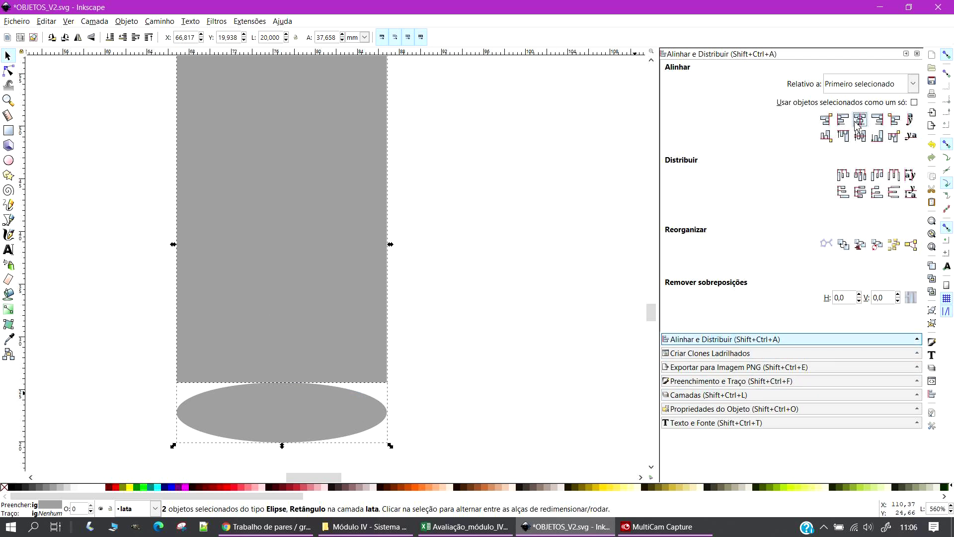
left_click(529, 345)
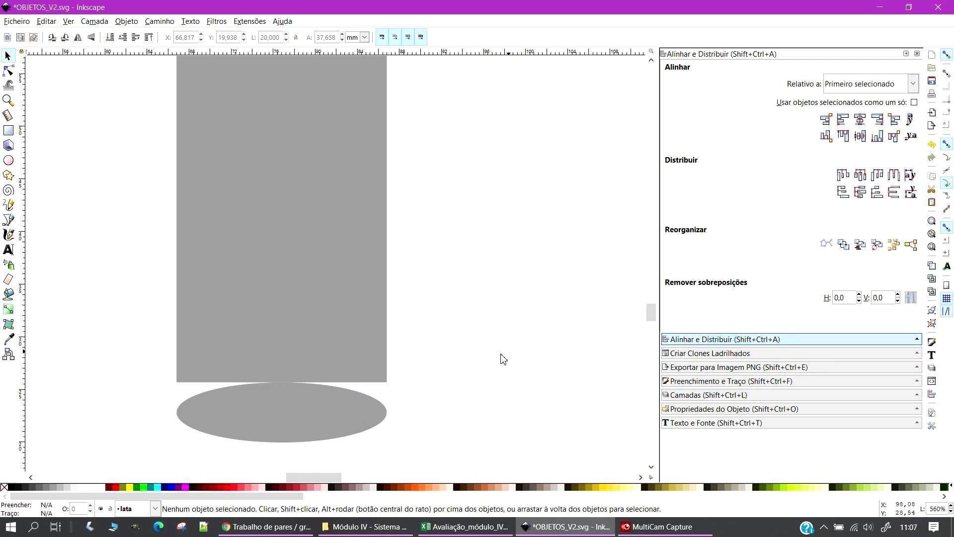
Align the base ellipse's bottom edge with the bottom edge of the rectangle
left_click(372, 304)
left_click(305, 401, "shift")
left_click(878, 136)
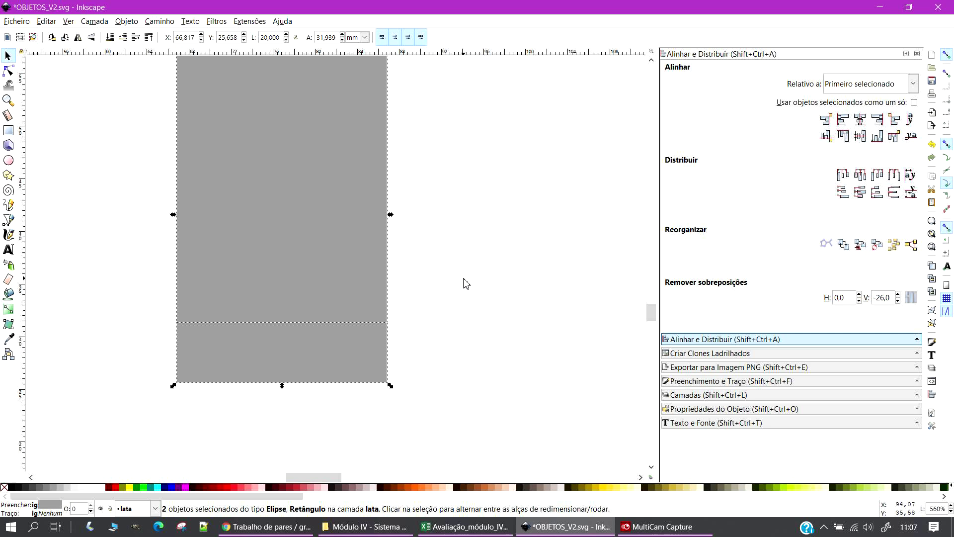
left_click(477, 362)
Shift the rectangle aside to expose the base ellipse, and centre it horizontally on the ellipse again
left_click_drag(345, 264, 481, 273)
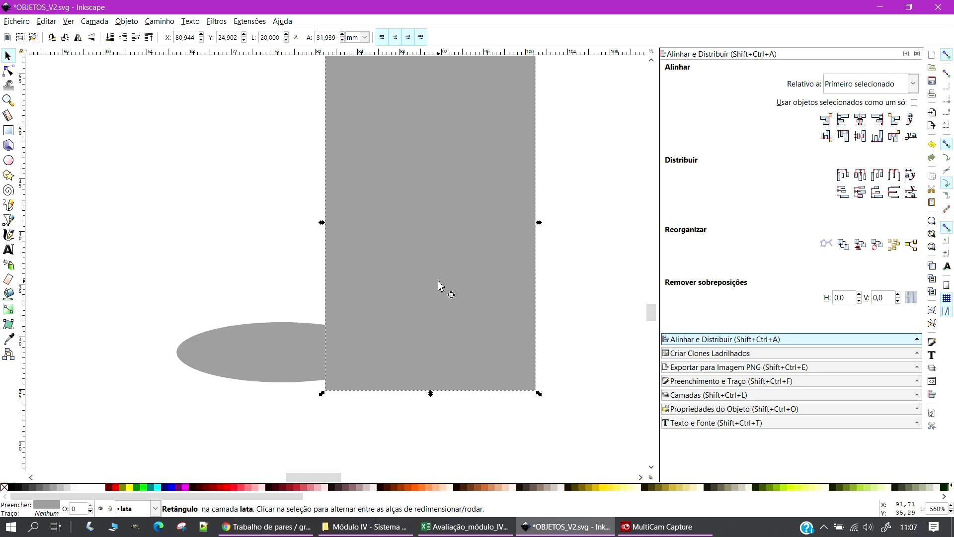
left_click(263, 363)
left_click(453, 299, "shift")
left_click(861, 122)
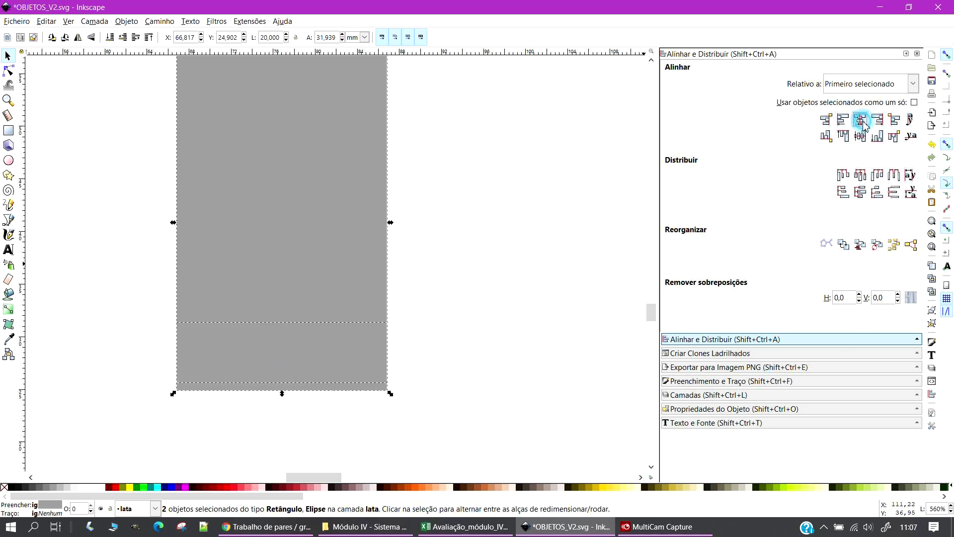
left_click(481, 307)
Raise the rectangle about 3.2 mm so the ellipse's lower half forms the can's curved bottom
left_click(357, 278)
scroll(355, 287, "up", 4)
scroll(357, 283, "down", 5)
key("Up")
key("Up")
key("Up")
key("Up")
key("Up")
key("Up")
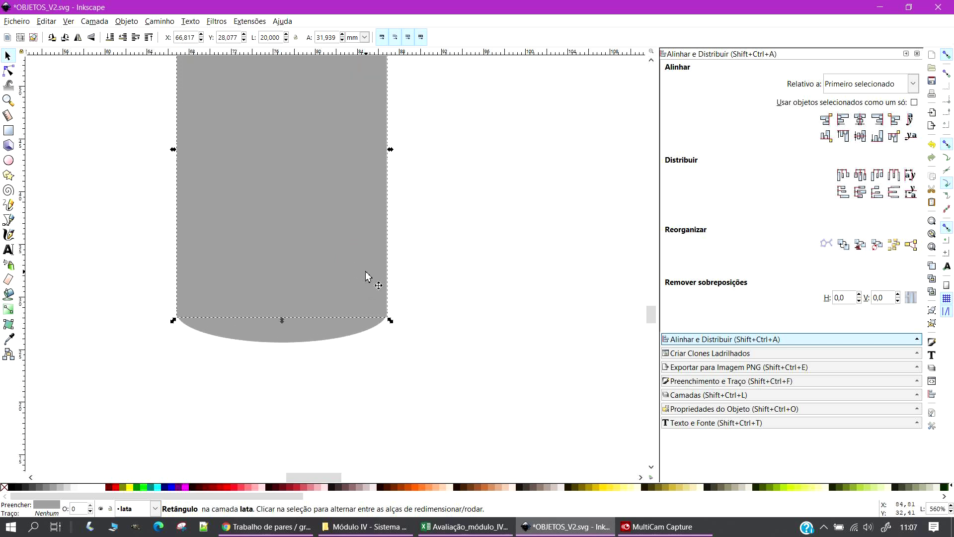
left_click(513, 278)
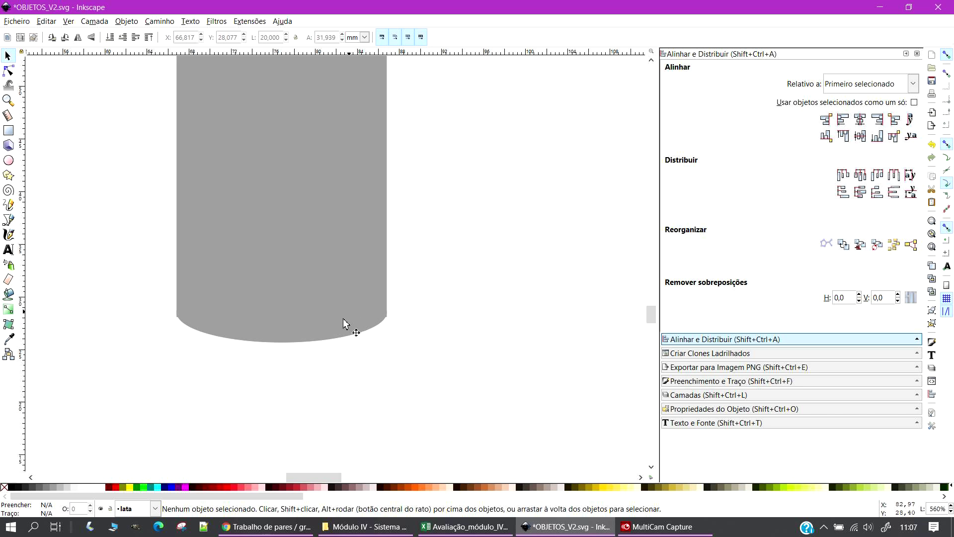
Nudge the base ellipse down about 0.33 mm and right about 0.05 mm to smooth the join with the rectangle
left_click(334, 336)
key("alt+Down")
key("alt+Down")
key("alt+Right")
key("alt+Down")
key("alt+Down")
key("alt+Down")
key("alt+Down")
key("alt+Down")
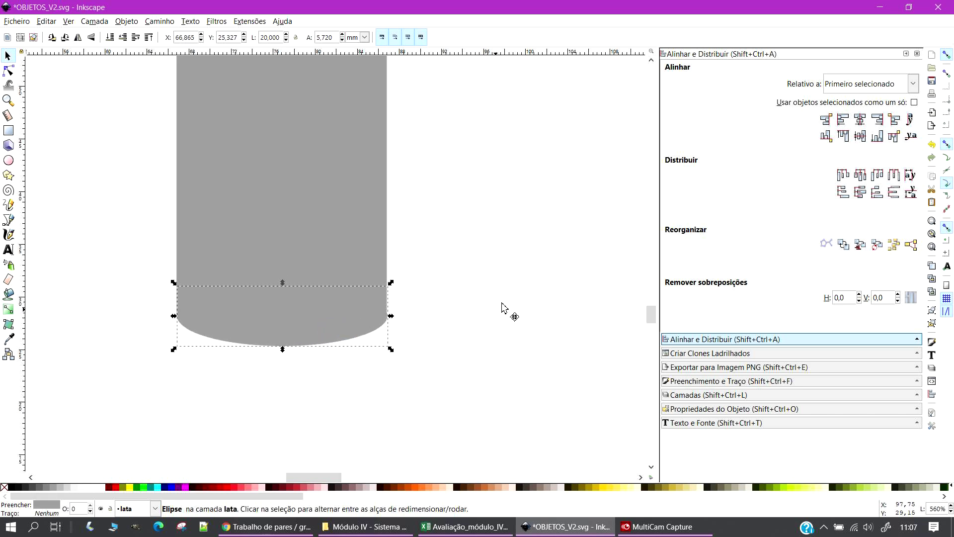
left_click(451, 301)
scroll(461, 420, "up", 3)
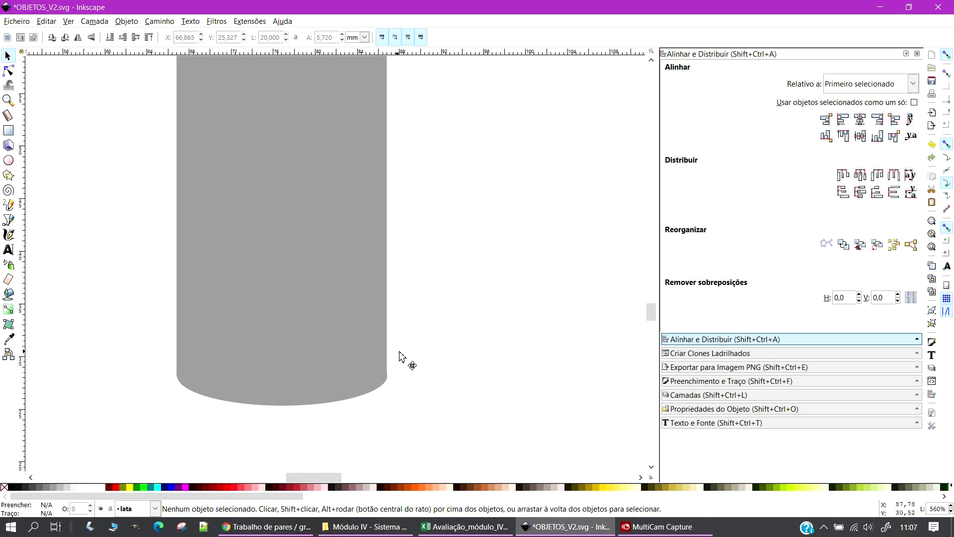
Nudge the can's base ellipse left about 0.05 mm so its sides line up with the rectangle
scroll(411, 361, "down", 1)
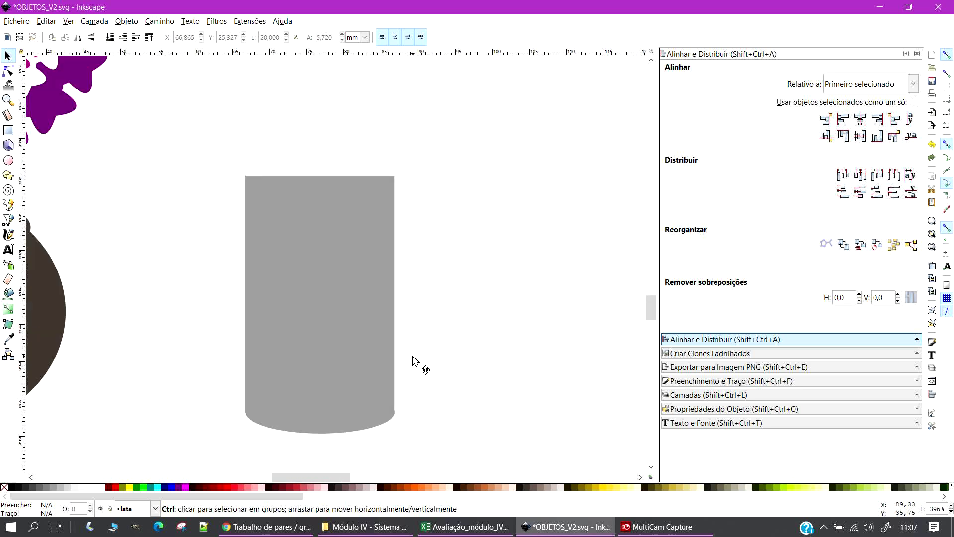
scroll(412, 359, "up", 3)
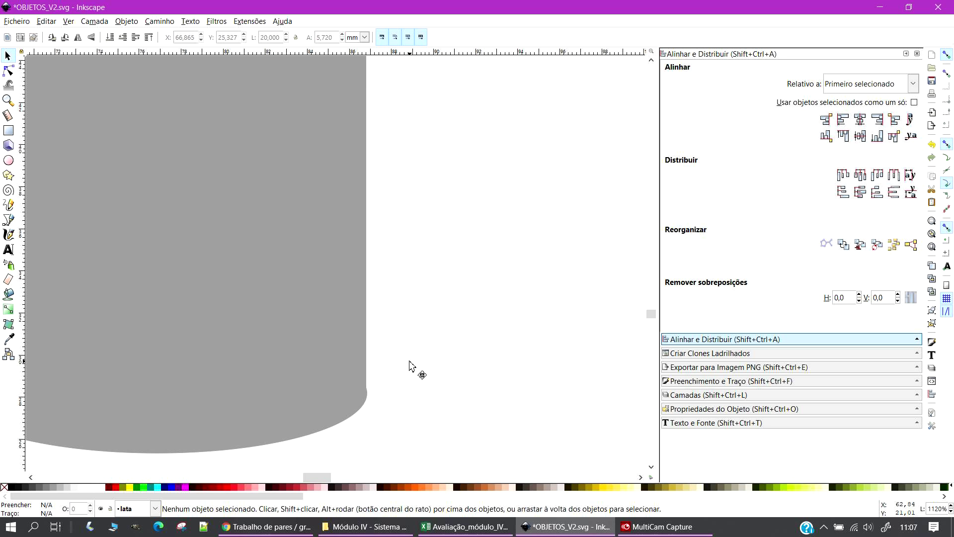
mouse_move(310, 478)
left_mouse_down()
mouse_move(297, 477)
mouse_move(316, 478)
left_mouse_up()
left_click(307, 441)
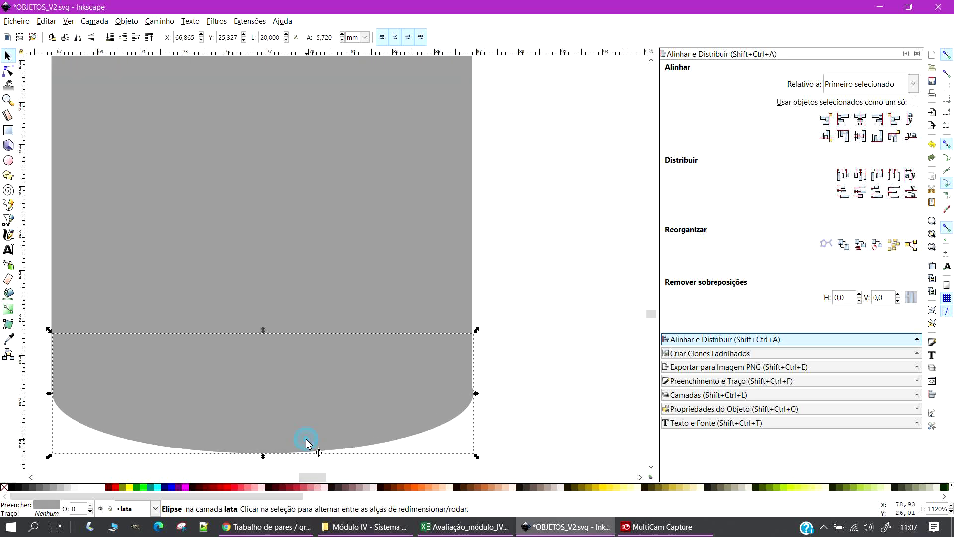
key("ctrl+Left")
key("ctrl+Left")
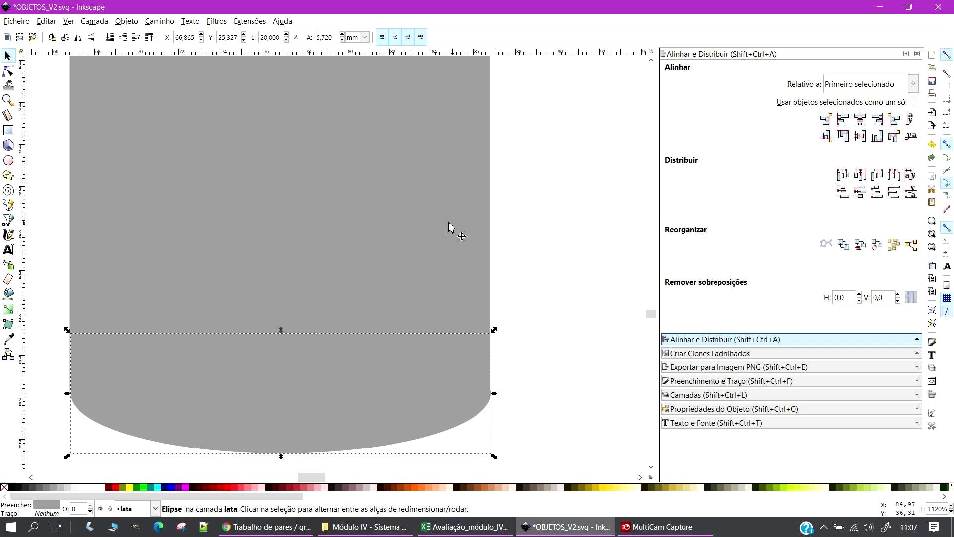
left_click(560, 319)
left_click(430, 430)
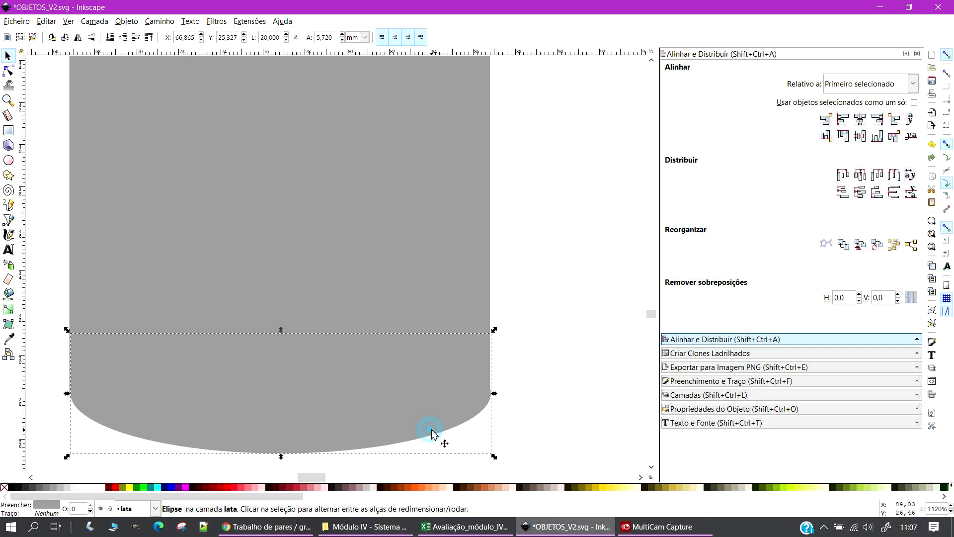
key("alt+Left")
key("alt+Left")
left_click(558, 403)
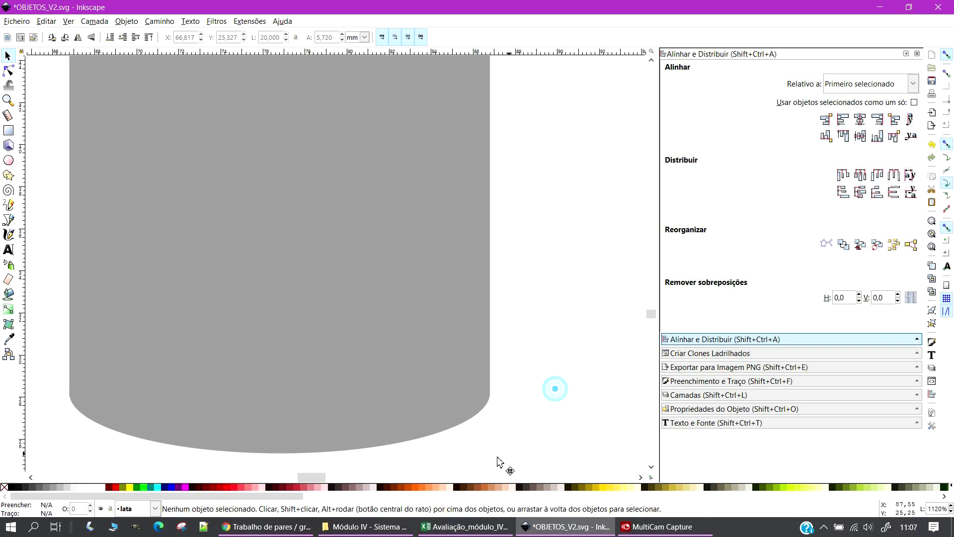
Try the base ellipse about 0.02 mm further right, and return it by the same amount
left_click(434, 420)
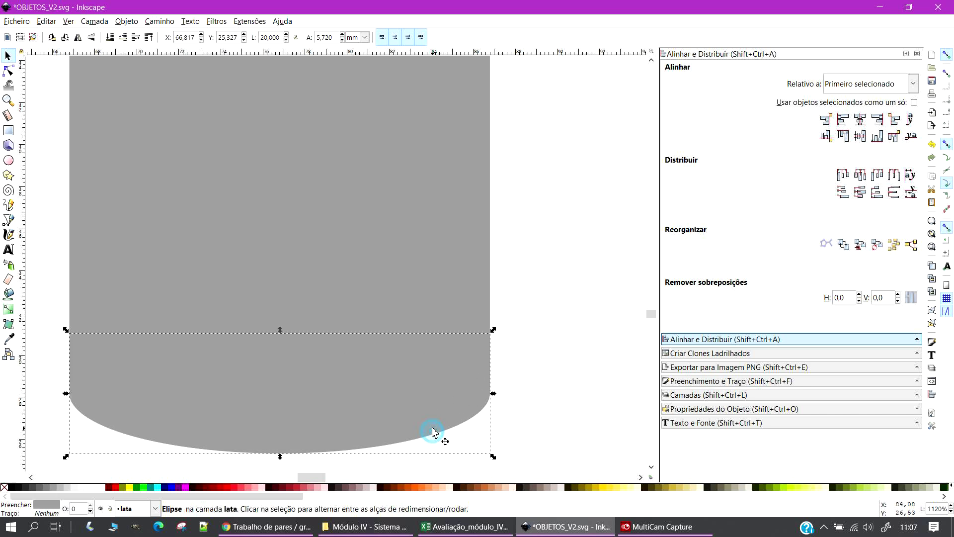
key("alt+Right")
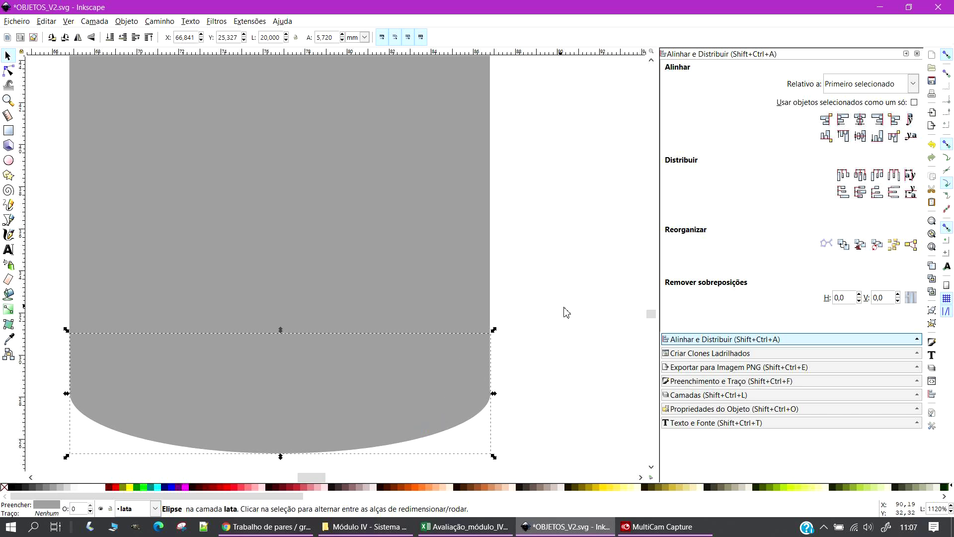
left_click(574, 318)
left_click(444, 427)
key("alt+Left")
left_click(571, 237)
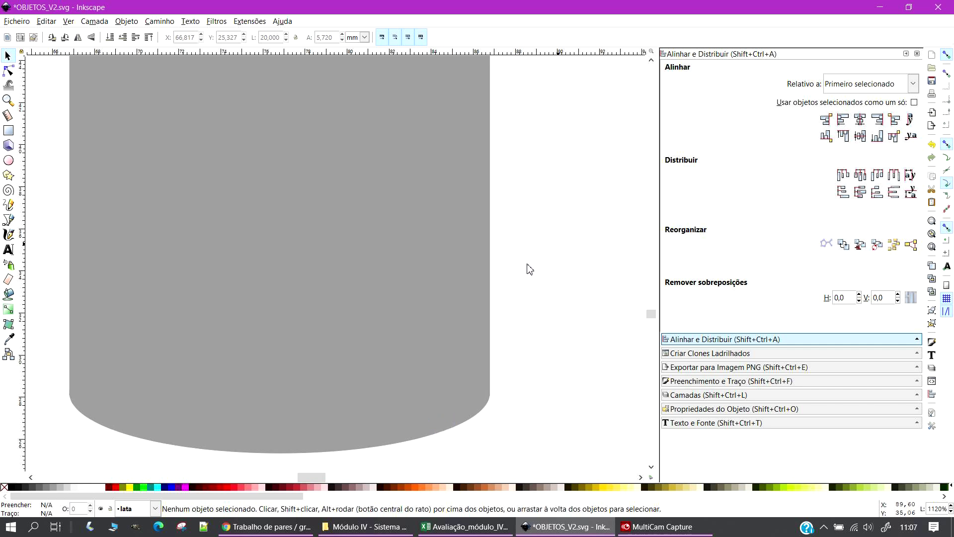
Duplicate the base ellipse, place the copy over the rectangle's top edge, and fill it with near-black grey as the can's opening
scroll(429, 301, "down", 3)
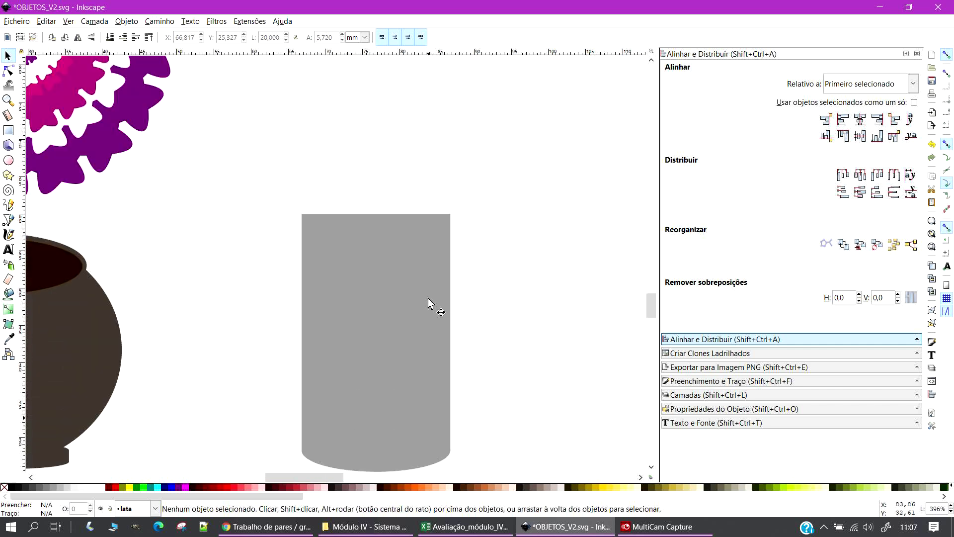
scroll(424, 356, "up", 2)
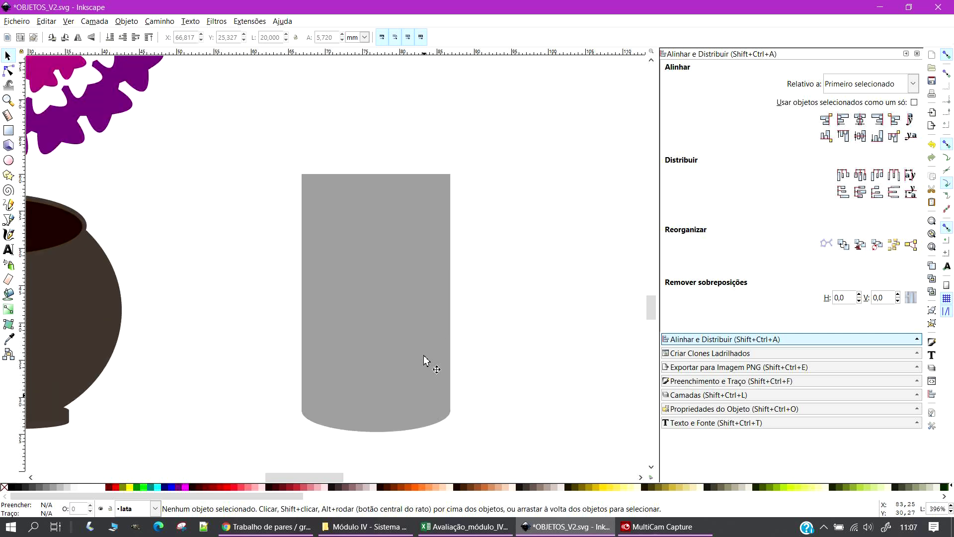
left_click(381, 424)
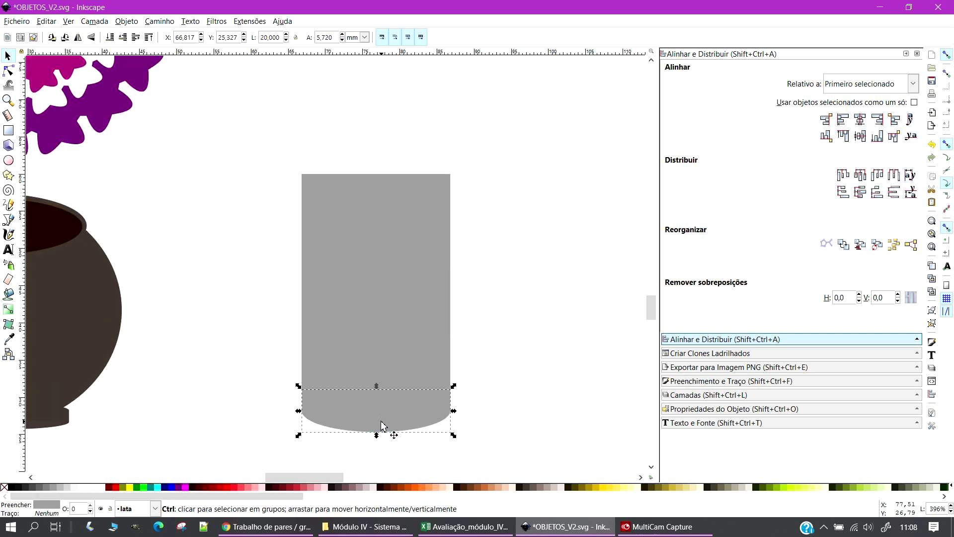
key("ctrl+z")
left_click_drag(402, 444, 390, 181)
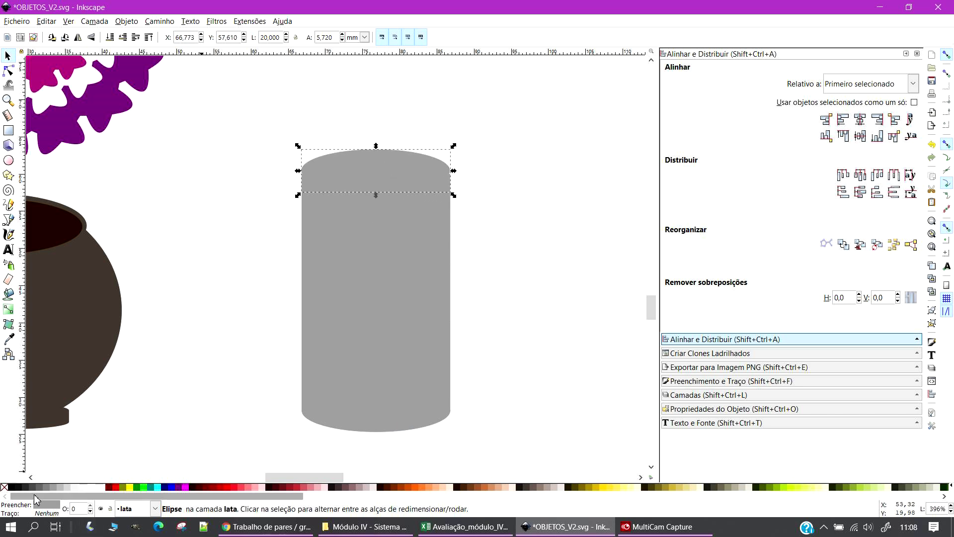
left_click(16, 486)
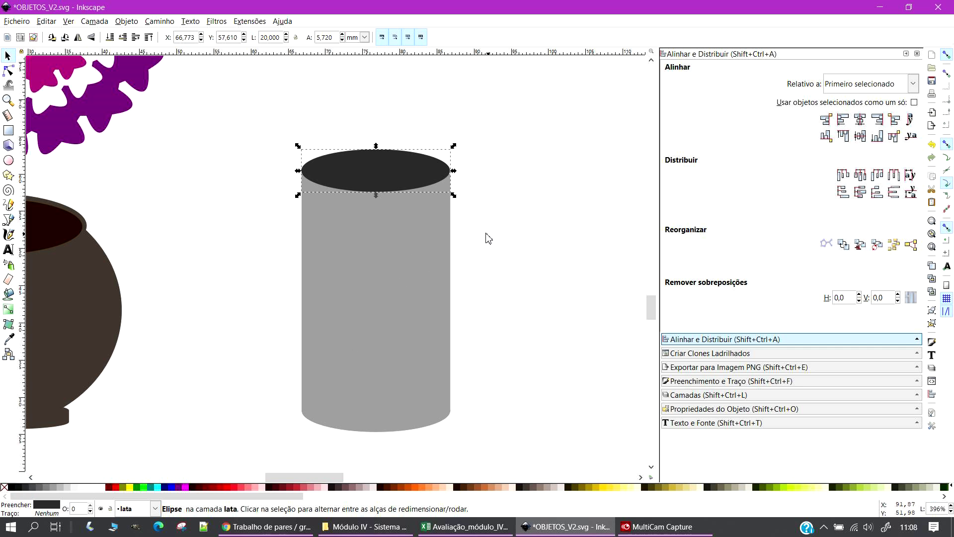
Nudge the dark top ellipse down about 0.53 mm and right about 0.05 mm to cover the rectangle's upper corners
scroll(453, 215, "up", 3)
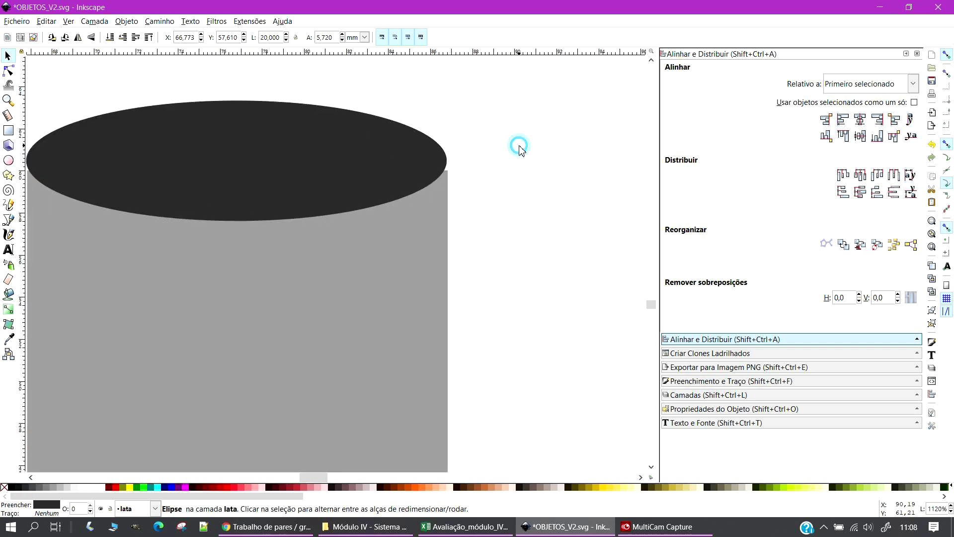
left_click(518, 148)
scroll(308, 223, "down", 2)
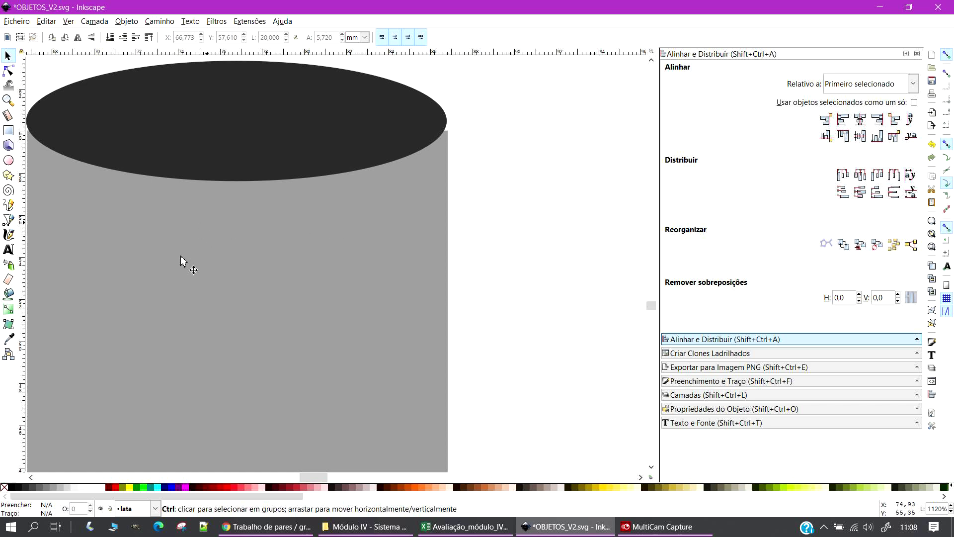
left_click_drag(308, 477, 301, 478)
left_click(292, 146)
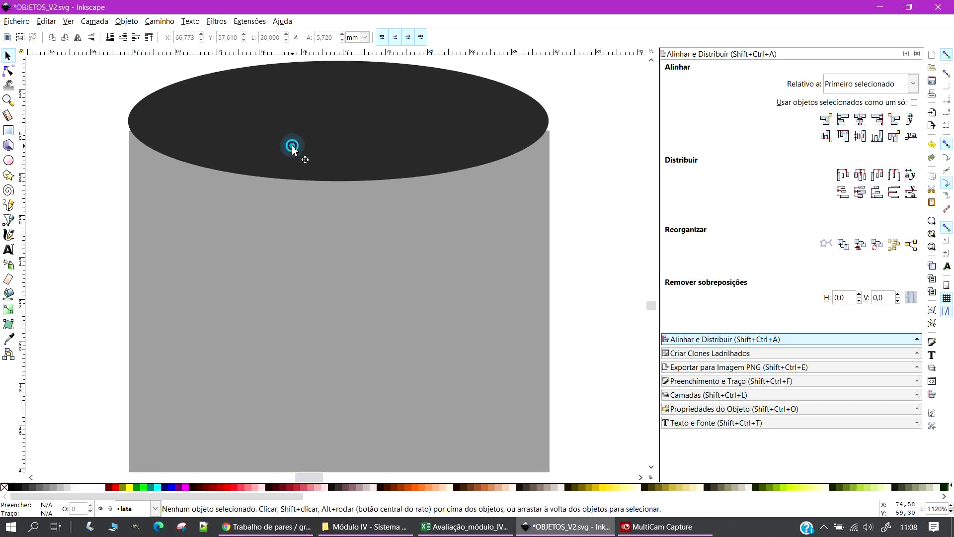
key("Down")
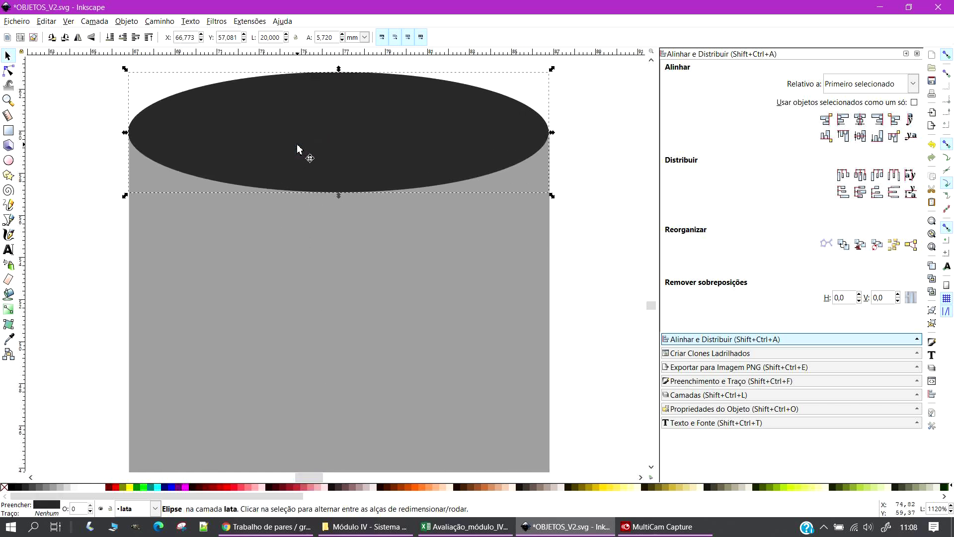
left_click(584, 167)
left_click(462, 135)
key("alt+Right")
key("alt+Right")
left_click(109, 171)
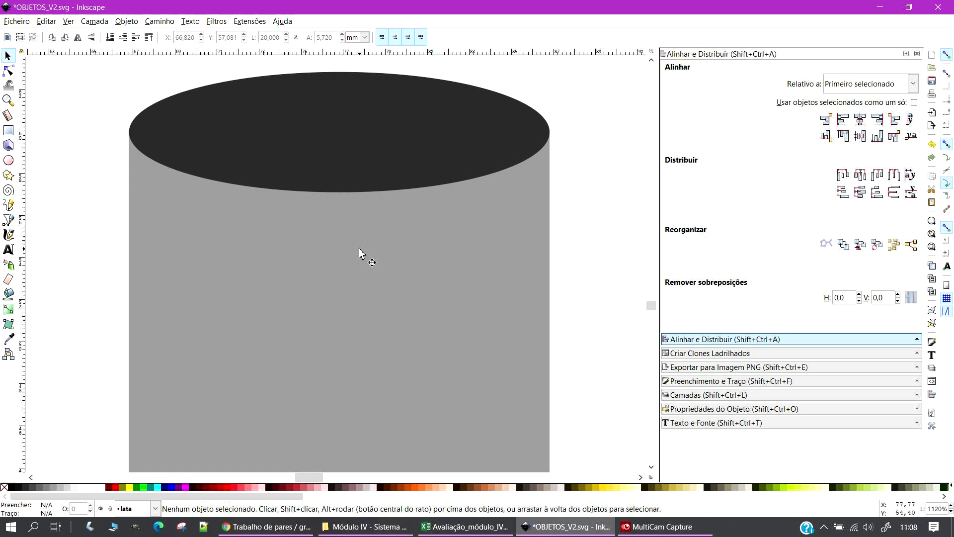
scroll(359, 248, "up", 1, "ctrl")
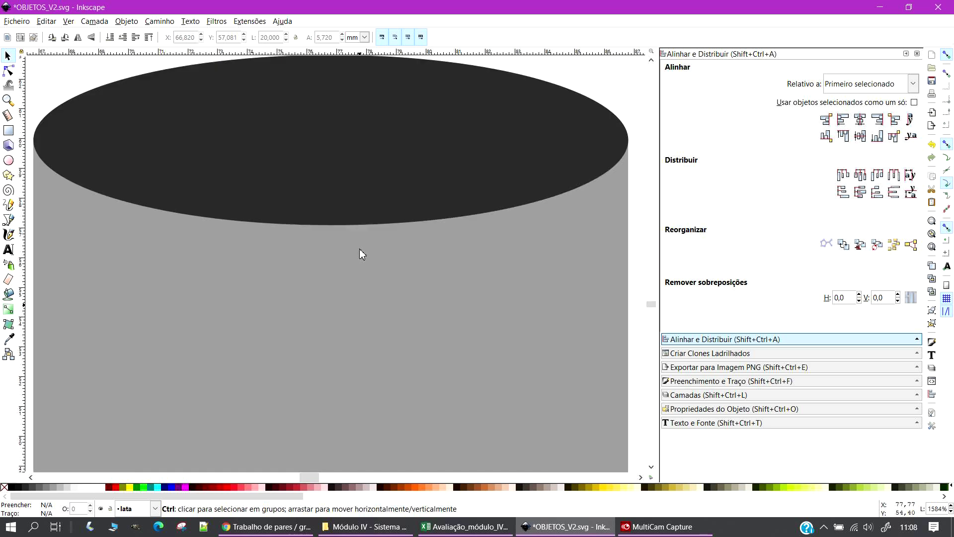
scroll(360, 248, "down", 4, "ctrl")
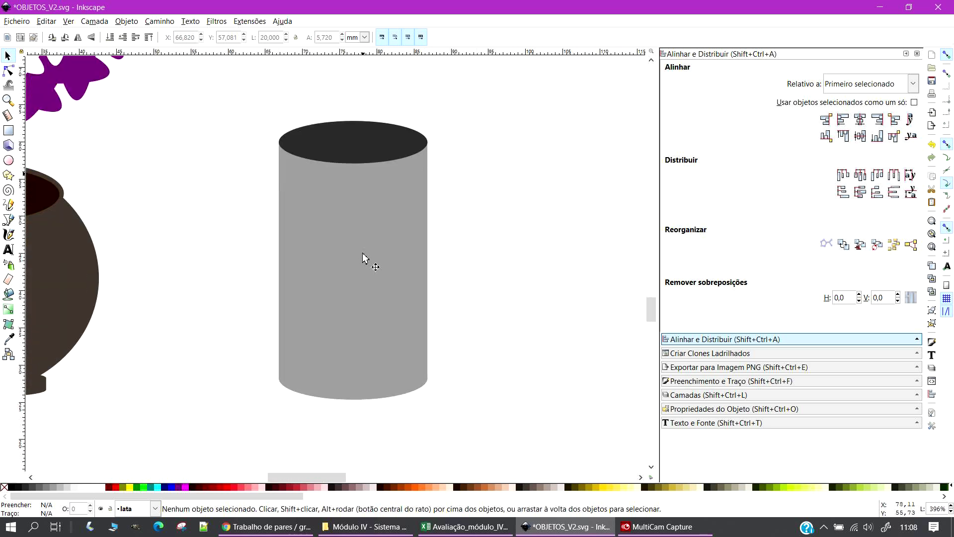
left_click_drag(221, 85, 535, 454)
right_click(369, 322)
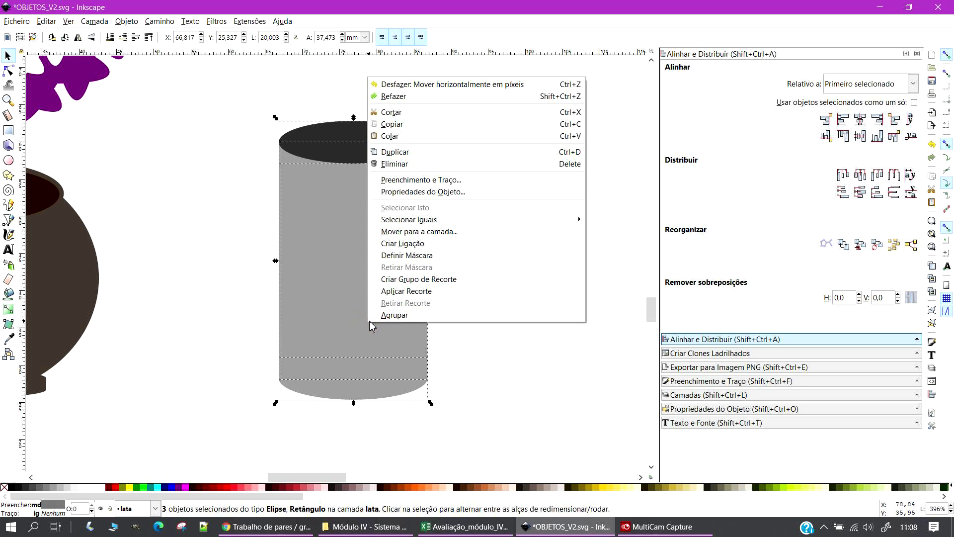
left_click(501, 386)
left_click(528, 356)
Duplicate the can's dark top ellipse and grey base ellipse, and place both copies beside the can with the grey one slightly above the dark
left_click(381, 142)
key("ctrl+d")
left_click_drag(380, 149, 579, 186)
left_click(356, 395)
key("ctrl+d")
left_click_drag(357, 395, 548, 177)
Group the can's rectangle, base ellipse and dark top ellipse into one object
left_click(529, 314)
left_click_drag(226, 90, 467, 461)
right_click(391, 316)
left_click(431, 309)
left_click(519, 348)
left_click(330, 298)
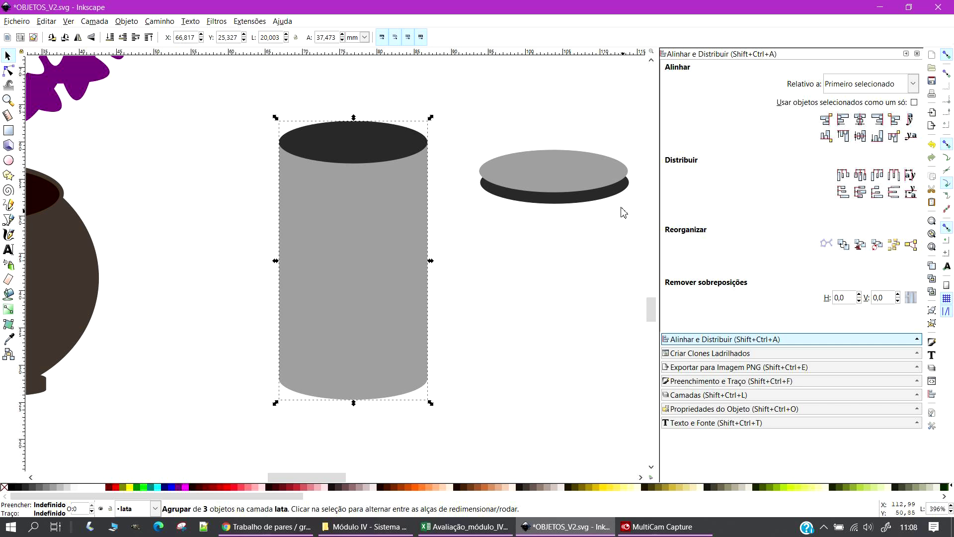
Lower the grey ellipse copy about 0.5 mm to leave a thinner dark rim, and place the pair beside the can's lower half
left_click_drag(582, 183, 581, 183)
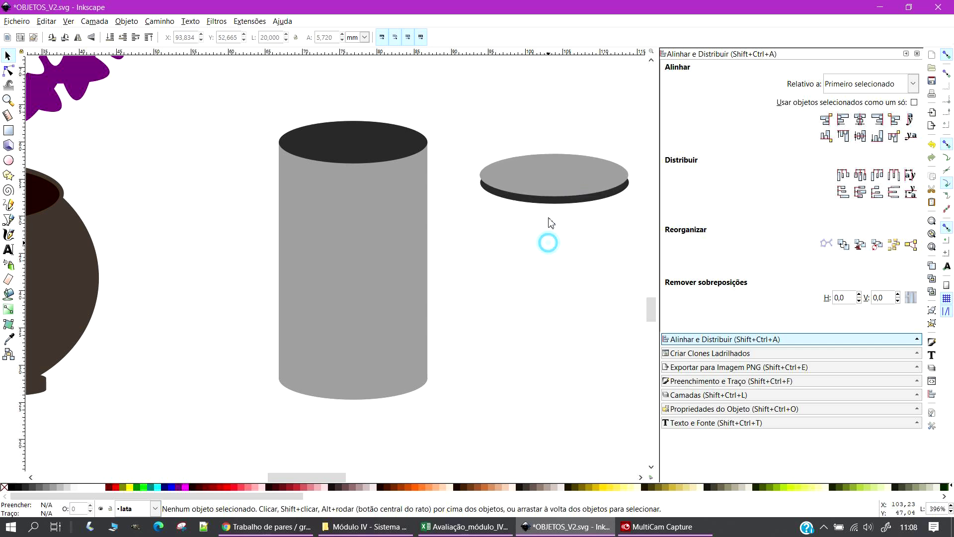
left_click_drag(458, 97, 646, 308)
left_click_drag(564, 197, 364, 262)
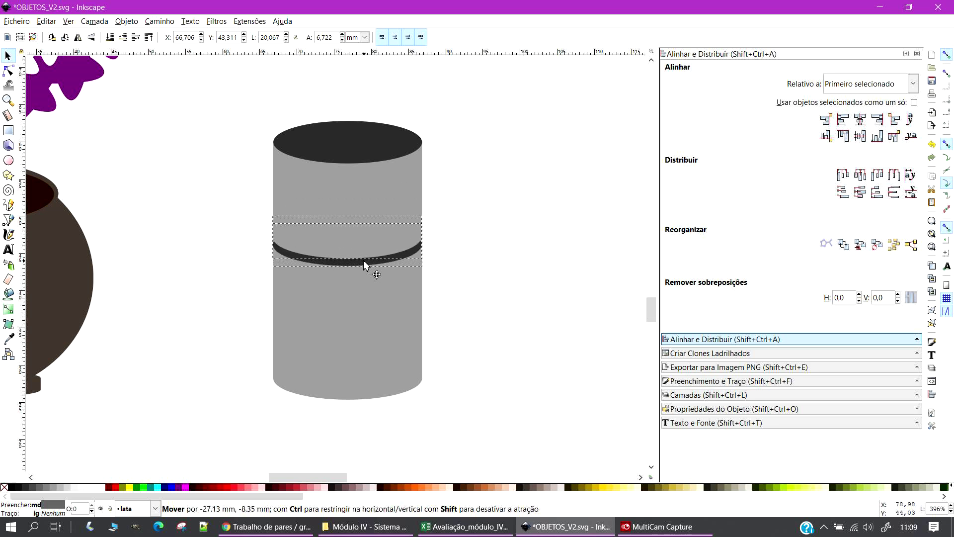
left_click_drag(363, 262, 548, 297)
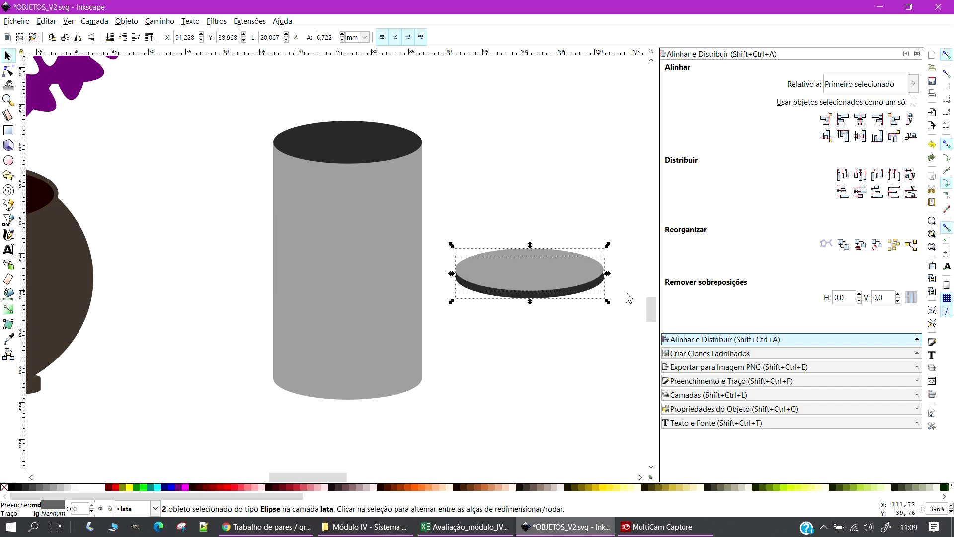
Duplicate the grey and dark ellipse pair and raise the copy about 2.1 mm to stack a second band
key("ctrl+d")
key("Up")
key("Up")
key("Up")
key("Up")
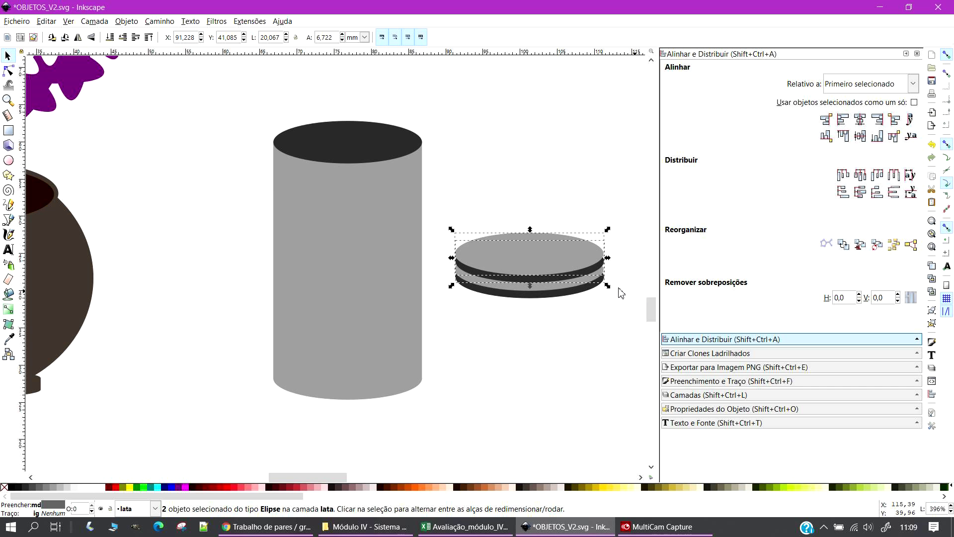
left_click(552, 339)
Duplicate both ellipse pairs and stack the copies directly above the originals to make four evenly spaced bands
left_click_drag(433, 183, 513, 233)
key("ctrl+c")
key("ctrl+v")
left_click(541, 383)
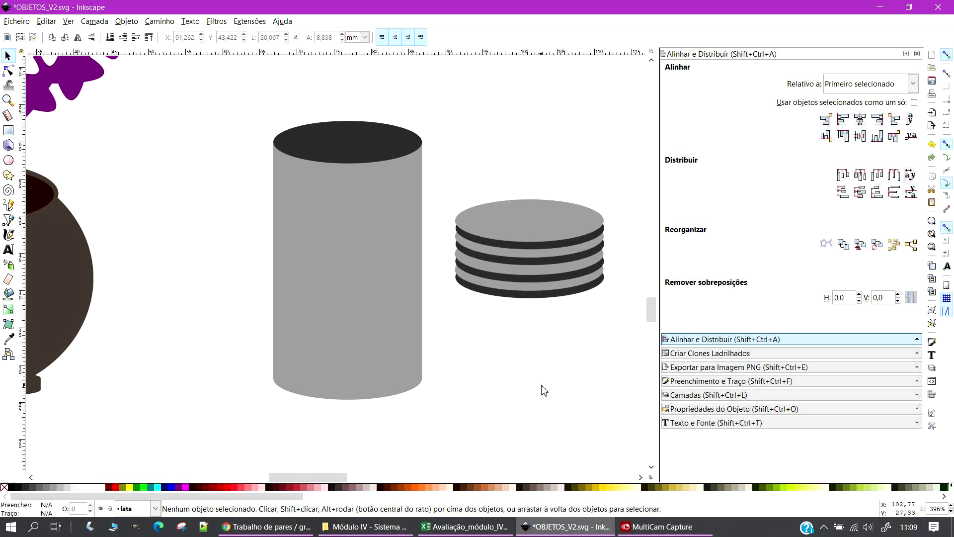
Duplicate the four-band stack of ellipses and place the copy about 8.8 mm higher, continuing the stripes upward
left_click_drag(447, 148, 646, 402)
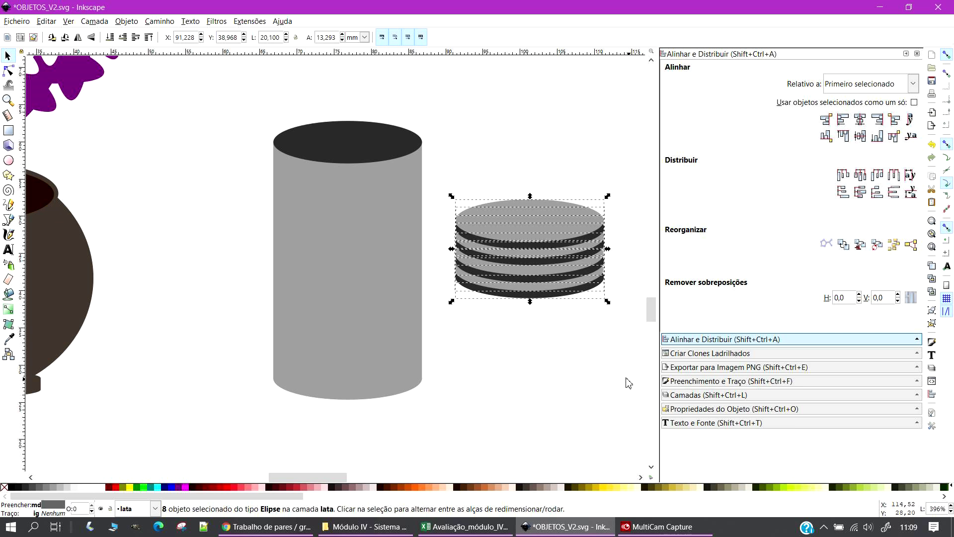
key("ctrl")
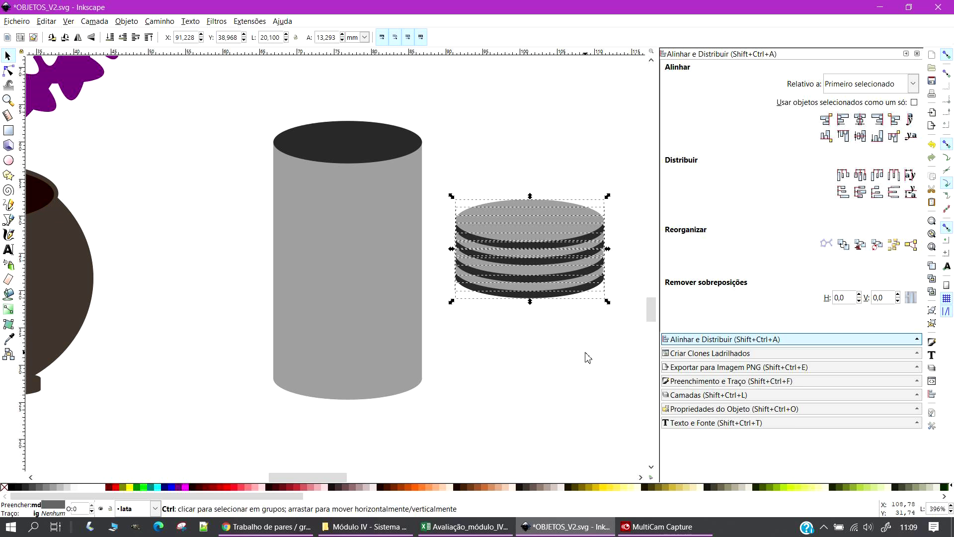
left_click_drag(559, 256, 558, 199)
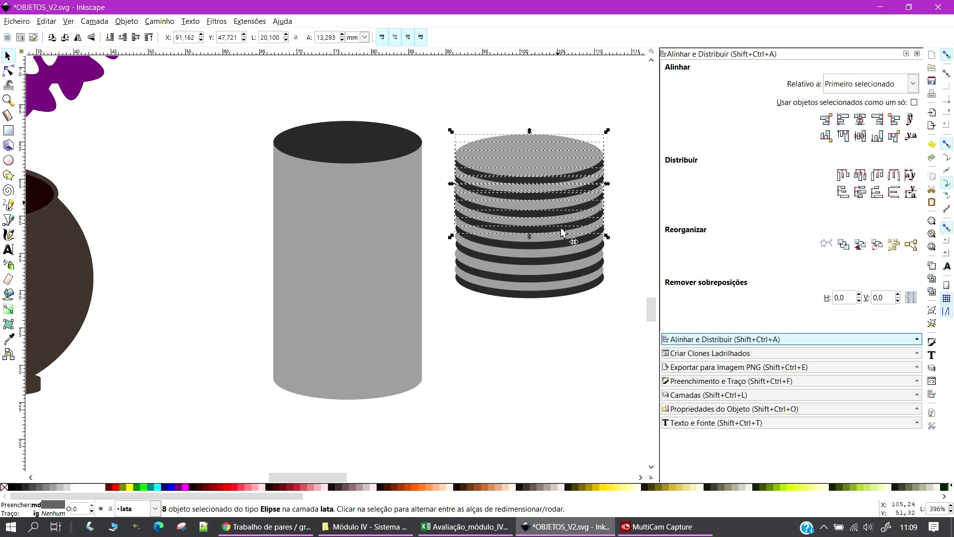
left_click(557, 395)
Centre all the stacked band ellipses on one vertical axis, relative to the first selected object
left_click_drag(439, 81, 642, 396)
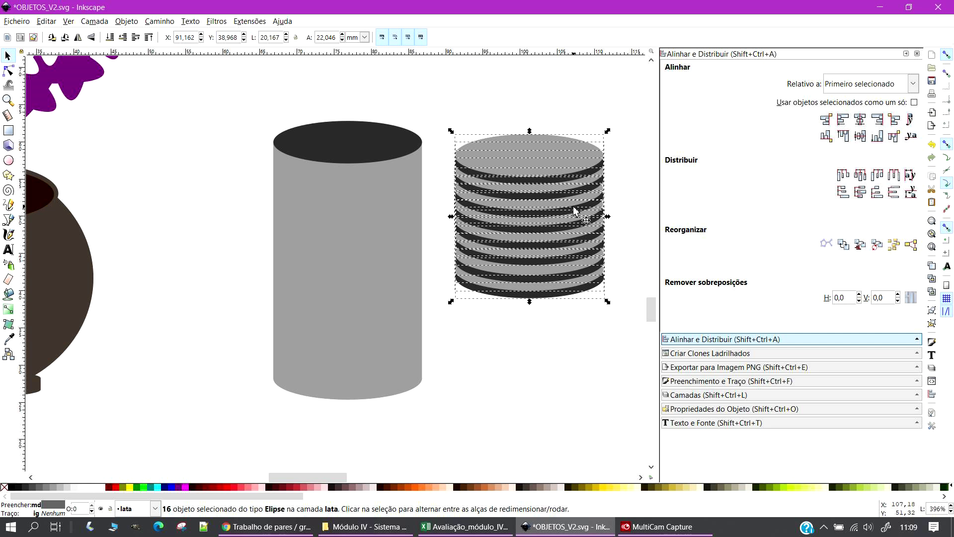
left_click(860, 120)
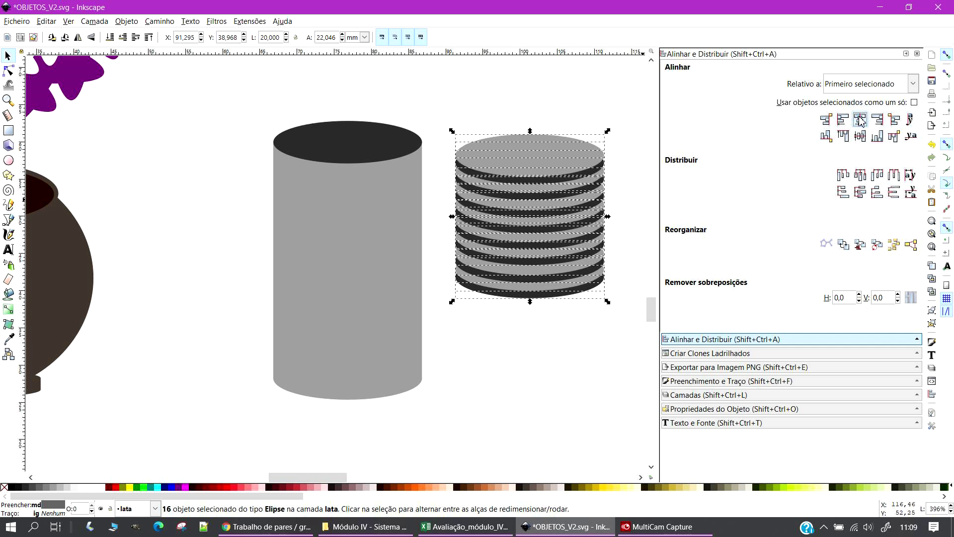
left_click(522, 391)
Duplicate the eight-band stack of ellipses and place the copy about 17.4 mm higher so the stripes continue evenly upward
scroll(520, 427, "up", 1)
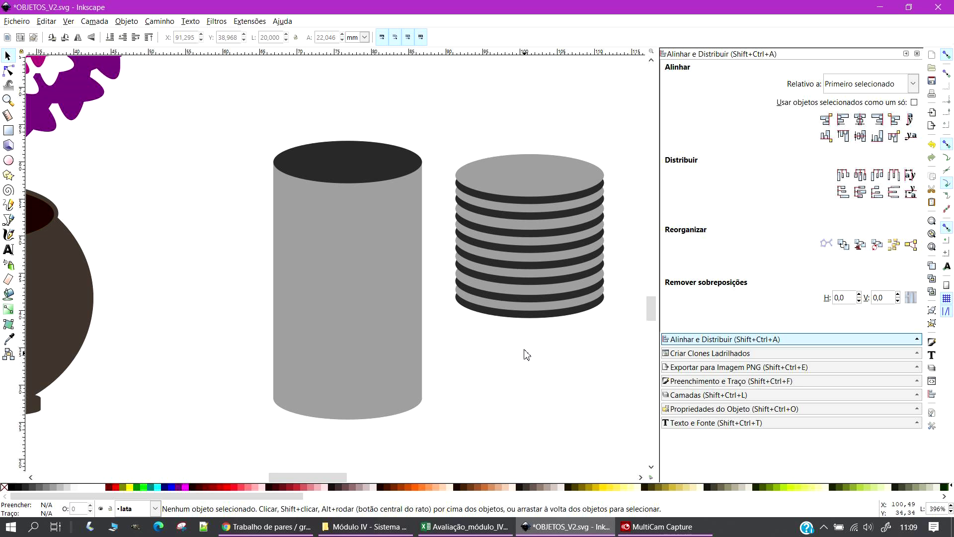
scroll(527, 363, "up", 2)
left_click_drag(435, 144, 628, 392)
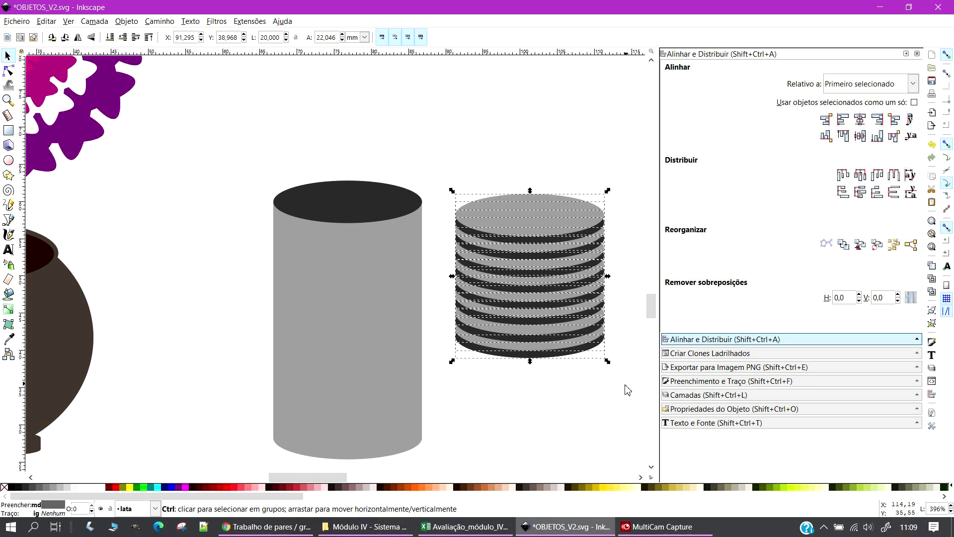
left_click_drag(554, 289, 549, 160)
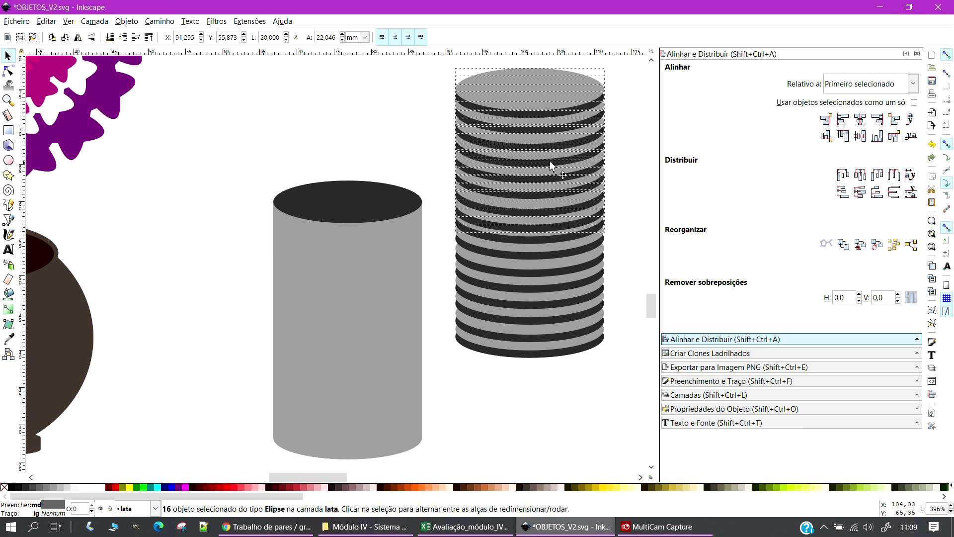
left_click_drag(553, 162, 550, 157)
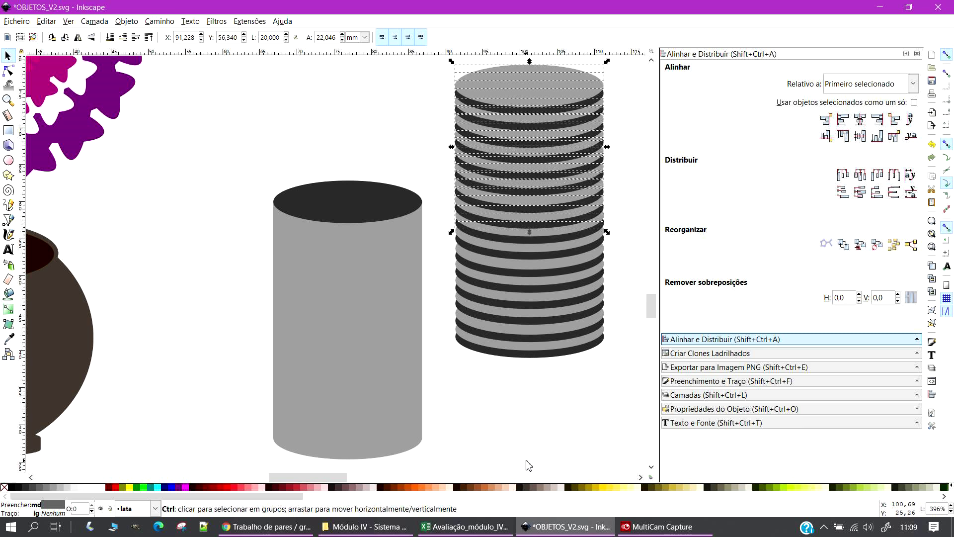
mouse_move(603, 304)
left_mouse_down()
mouse_move(530, 374)
mouse_move(564, 357)
mouse_move(580, 314)
mouse_move(613, 311)
left_mouse_up()
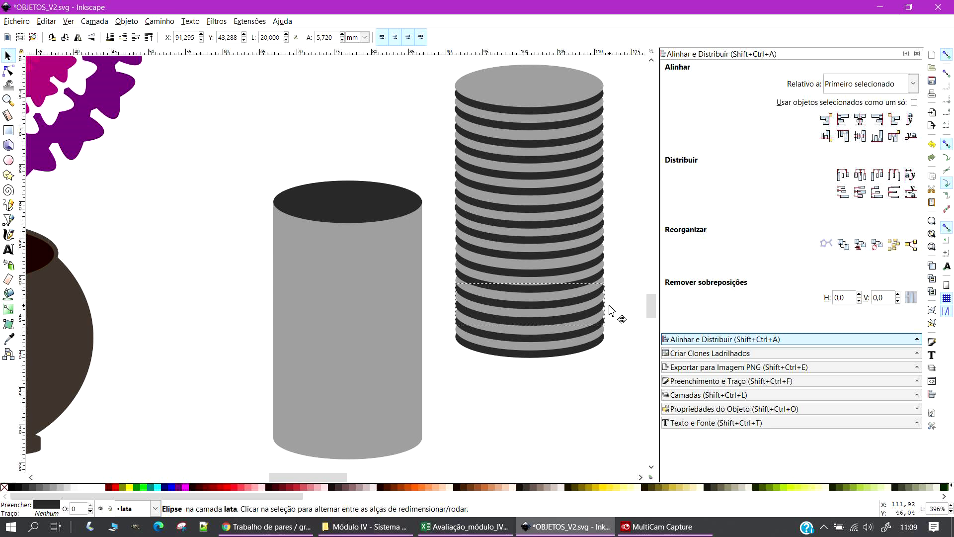
Select all 32 band ellipses and centre them on one vertical axis
left_click(552, 441)
scroll(509, 230, "up", 4)
left_click_drag(418, 99, 653, 476)
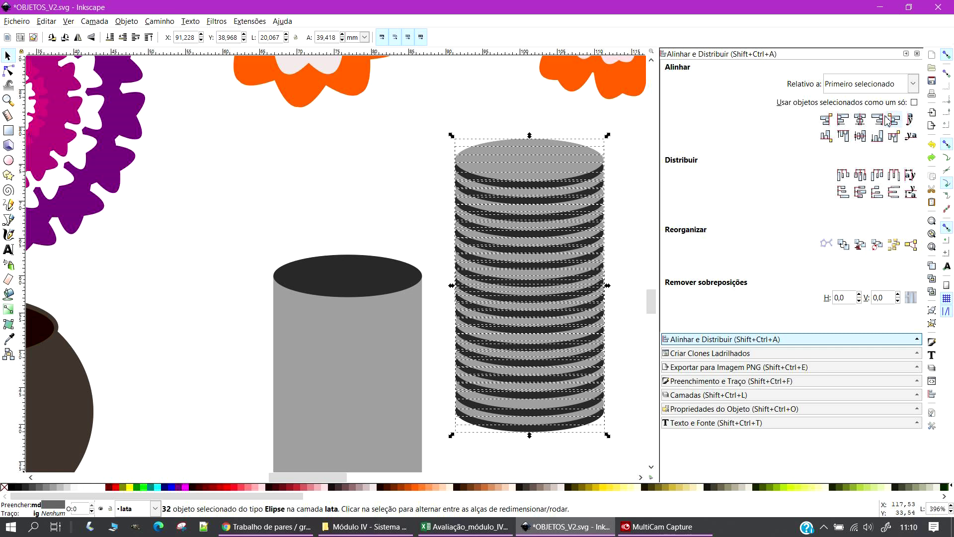
left_click(863, 121)
scroll(605, 326, "down", 3)
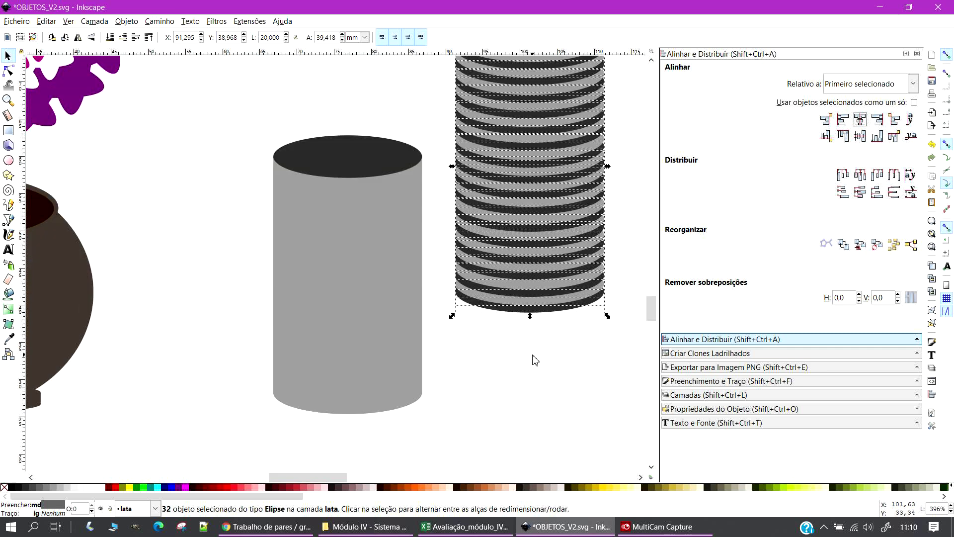
key("Escape")
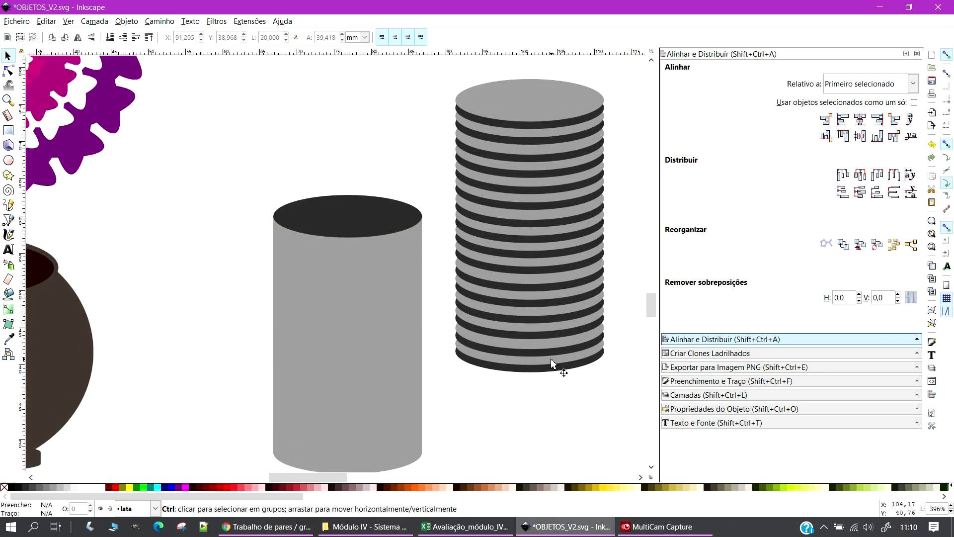
Widen the entire striped stack to about 22.5 mm, keeping its height
scroll(553, 358, "down", 1)
left_click_drag(463, 131, 632, 431)
left_click_drag(569, 332, 603, 409)
left_click_drag(608, 319, 622, 325)
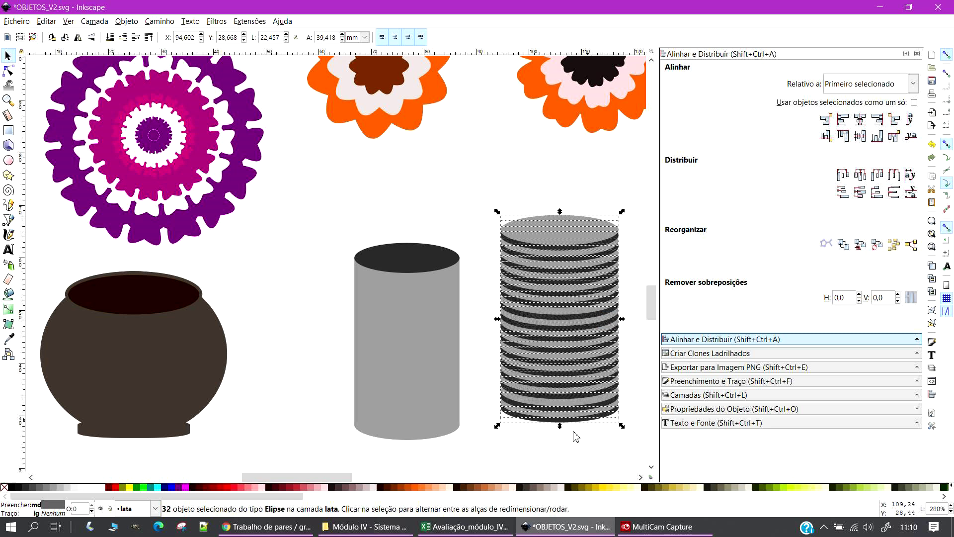
left_click(538, 445)
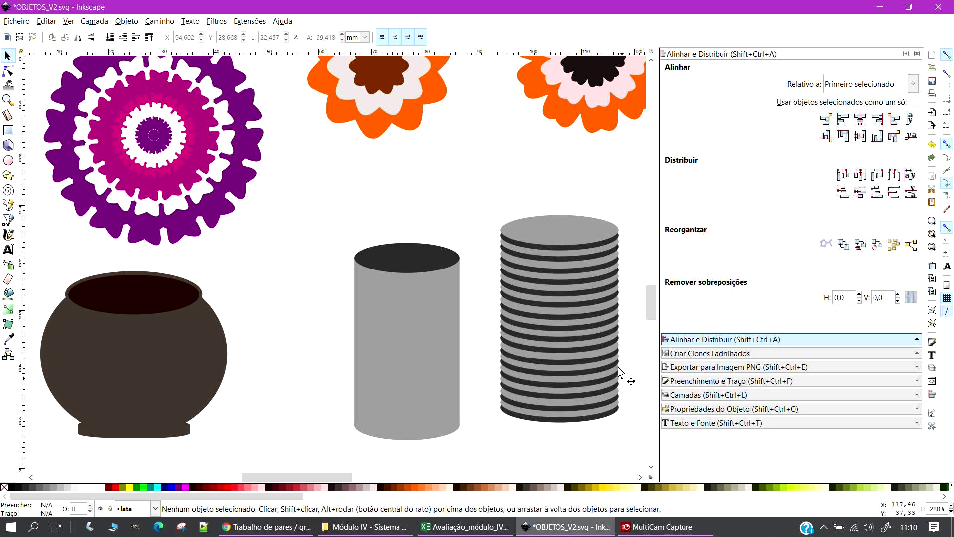
Fill the topmost ellipse of the striped stack with a lighter grey
left_click(551, 230)
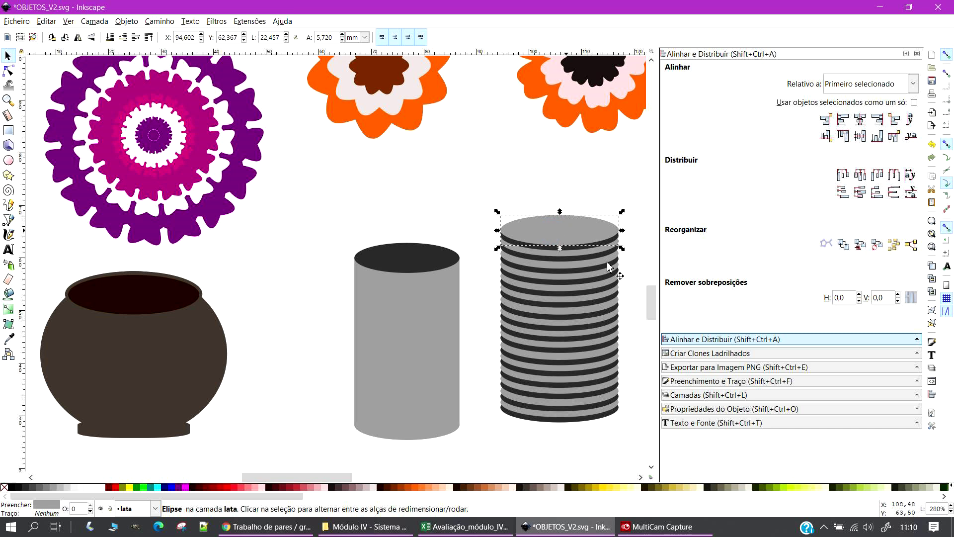
left_click(19, 486)
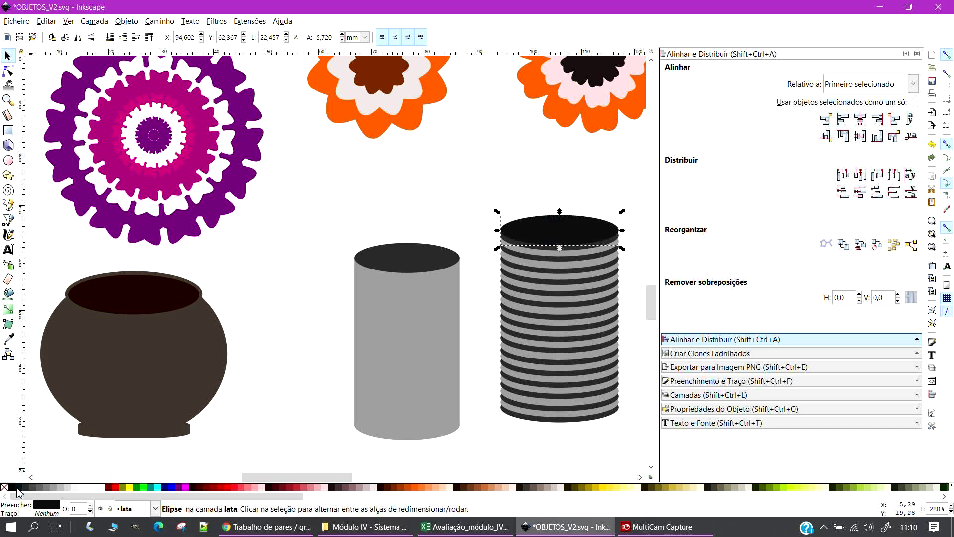
left_click(60, 489)
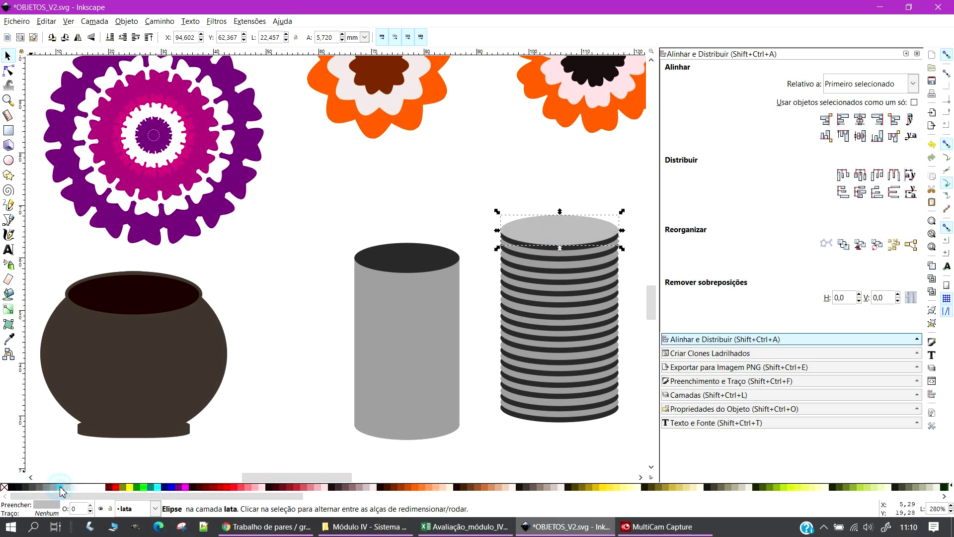
left_click(512, 489)
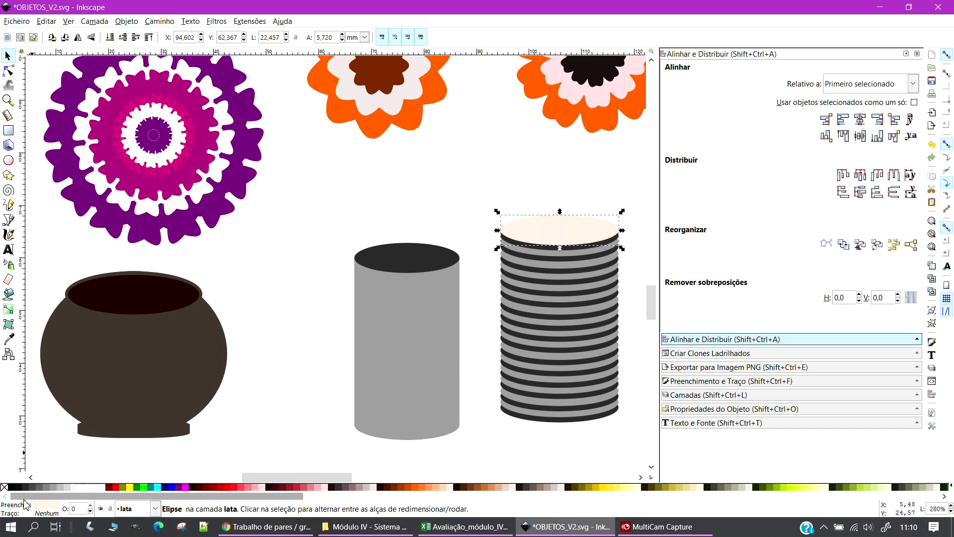
left_click(60, 489)
left_click(533, 437)
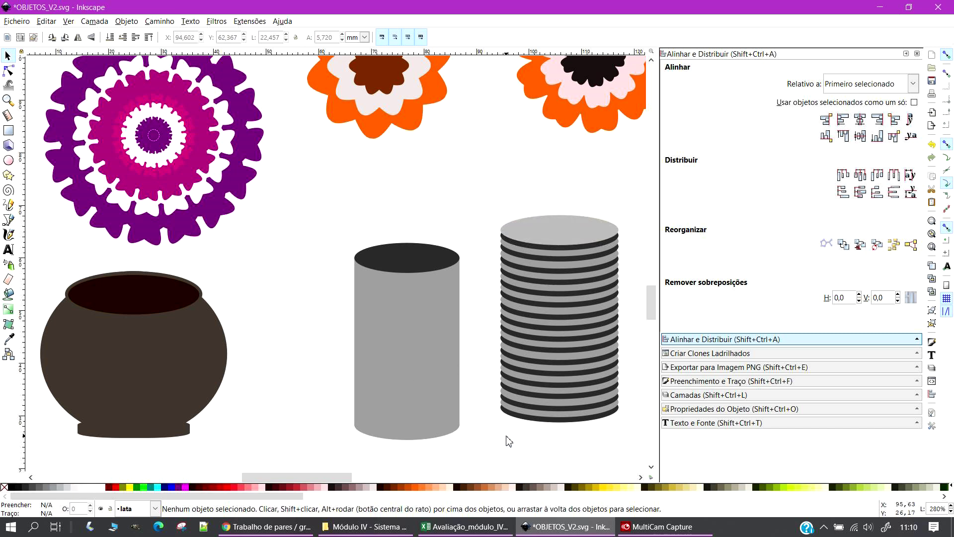
Delete the surplus dark ellipse near the base of the striped stack and the bottommost dark ellipse
left_click(558, 423)
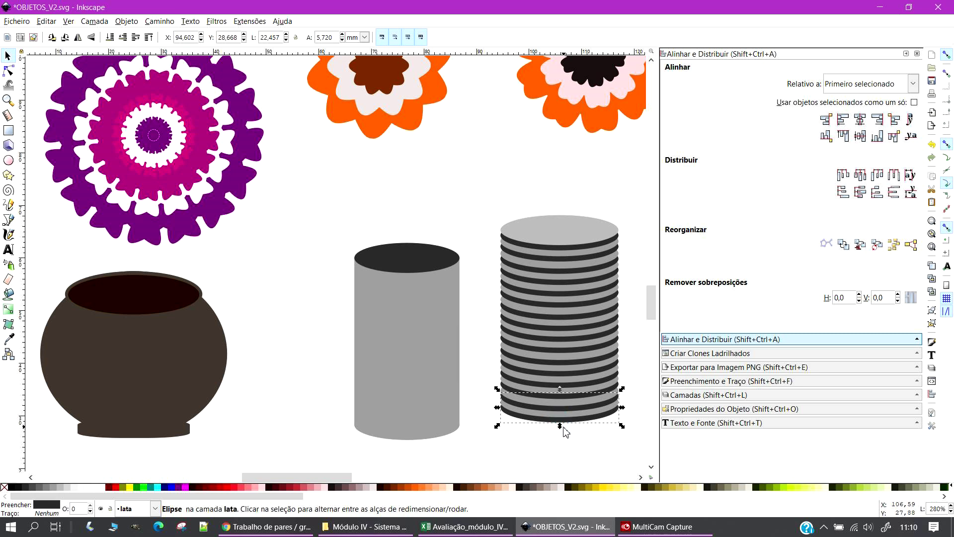
left_click_drag(561, 432, 561, 432)
key("ctrl+z")
left_click(577, 444)
left_click(569, 415)
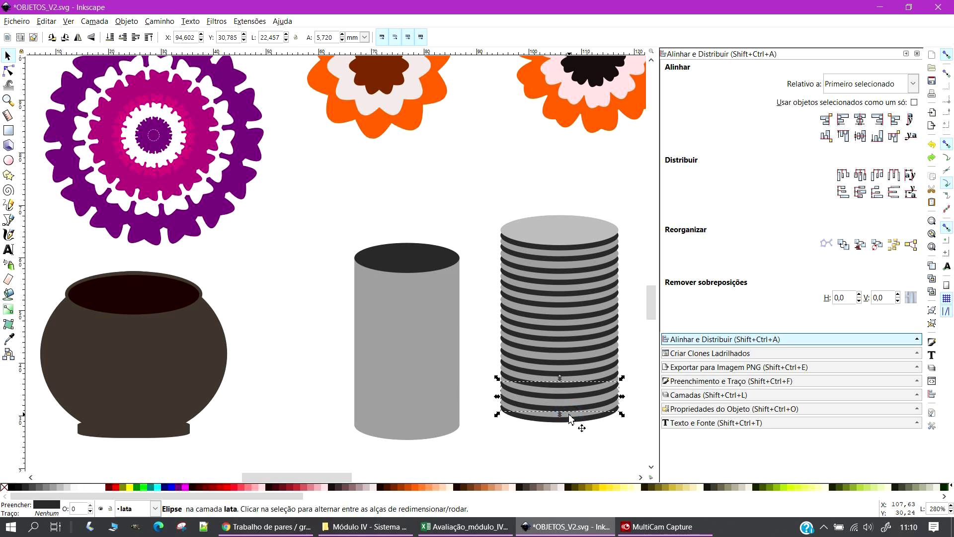
left_click_drag(572, 424, 563, 453)
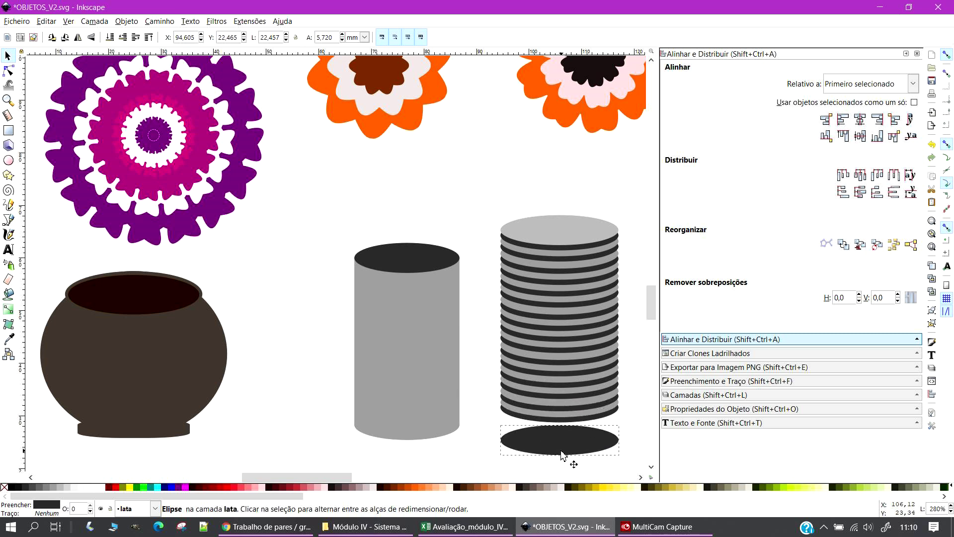
key("Delete")
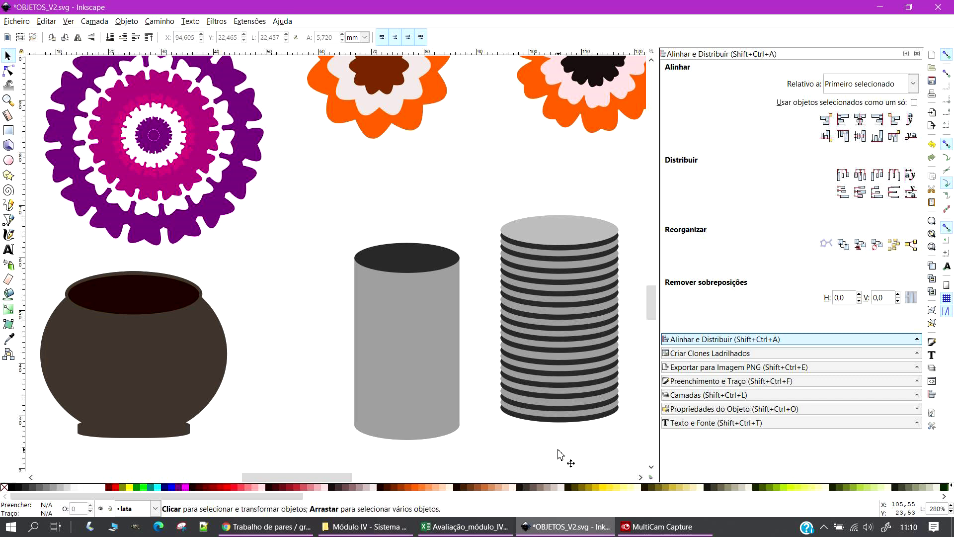
left_click(552, 422)
key("Delete")
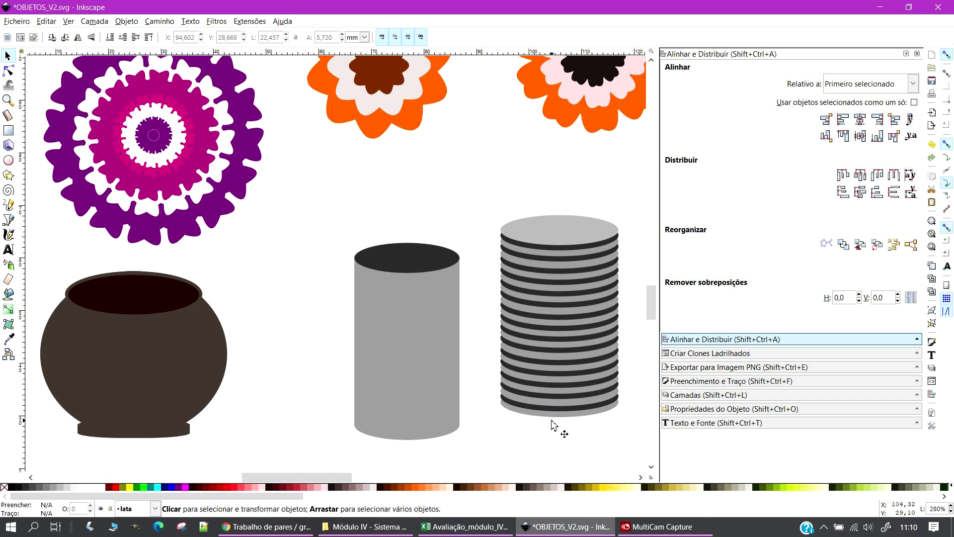
Send the stack's bottommost grey ellipse behind all the others and shift it down about 0.5 mm
left_click(549, 417)
mouse_move(562, 427)
left_mouse_down()
mouse_move(567, 440)
mouse_move(568, 426)
left_mouse_up()
key("Home")
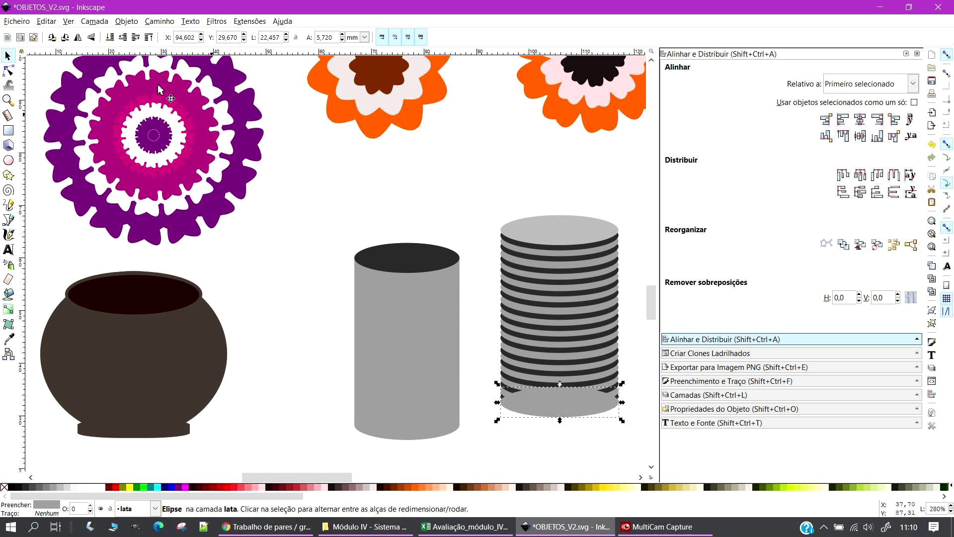
left_click(111, 40)
key("Down")
key("Down")
key("Up")
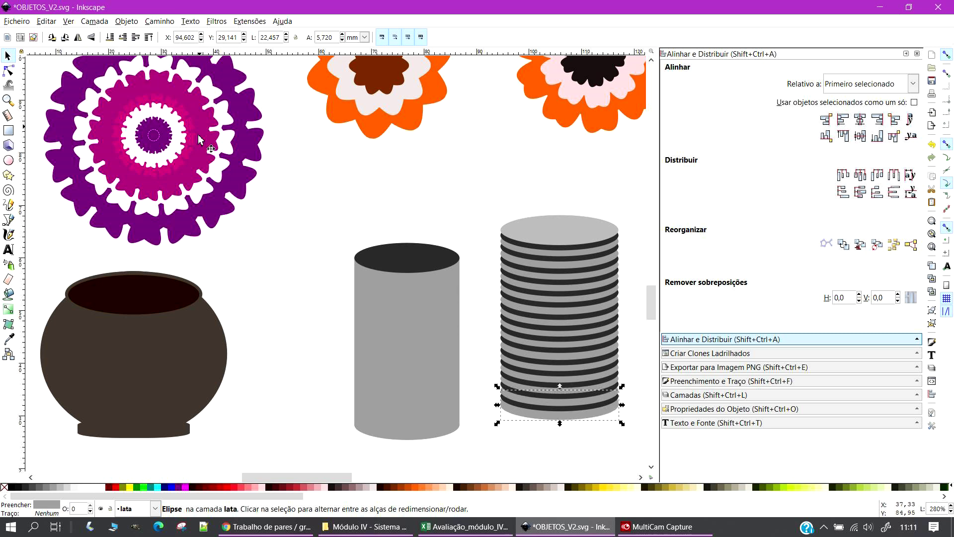
left_click(530, 441)
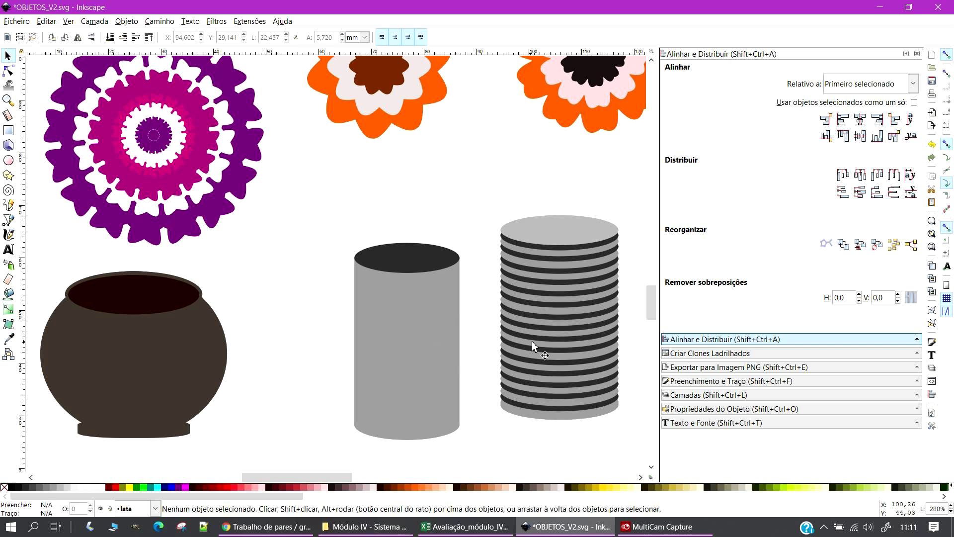
Duplicate the bottommost grey ellipse and place the copy on the stack's top, slightly above the lighter grey ellipse
left_click(537, 227)
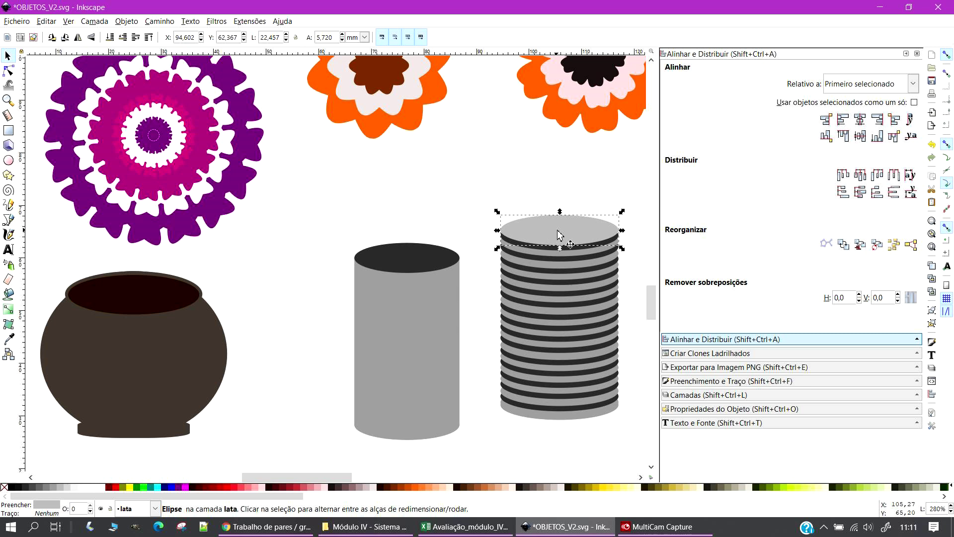
left_click(629, 265)
left_click(560, 255)
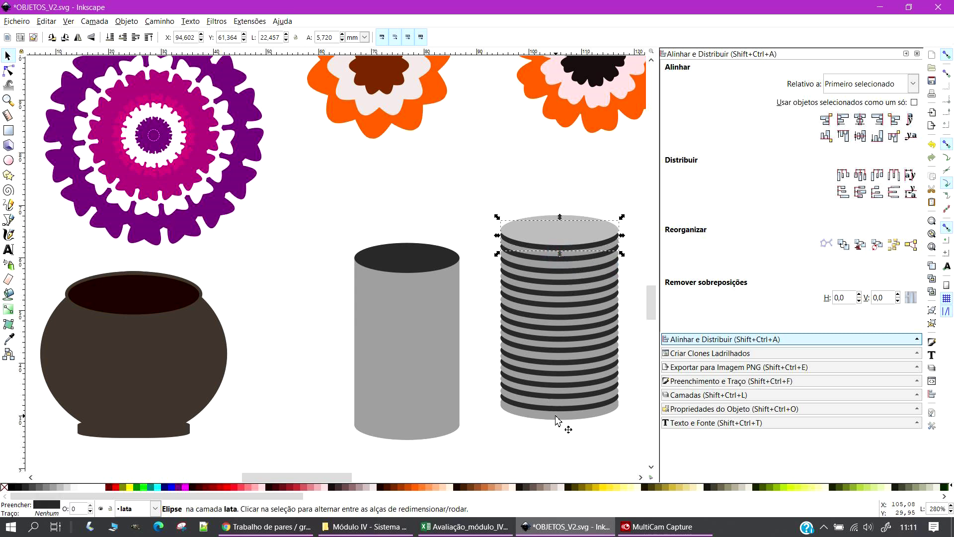
left_click_drag(573, 405, 572, 229)
key("Escape")
Centre all 33 ellipses of the striped stack on one vertical axis and group them
left_click_drag(476, 154, 637, 467)
left_click(860, 120)
right_click(593, 278)
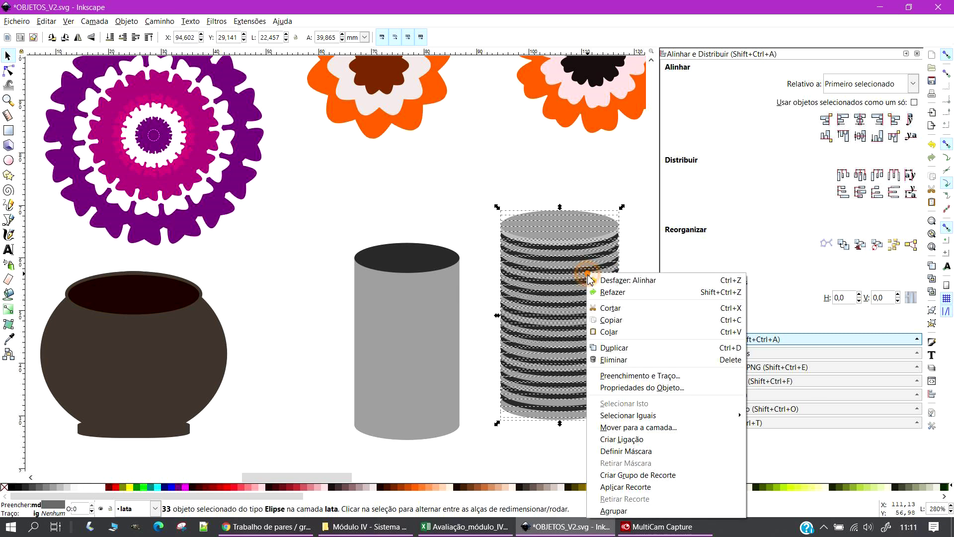
left_click(628, 509)
left_click(577, 488)
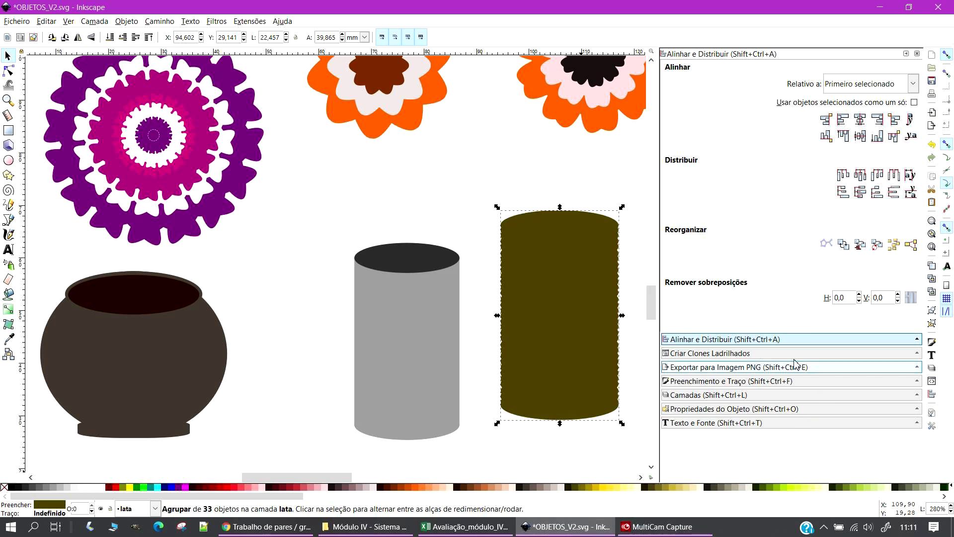
key("ctrl+z")
left_click(586, 454)
Widen the grouped striped can to about 25.3 mm and move it farther right, away from the plain can
left_click(548, 354)
left_click_drag(622, 315, 636, 318)
left_click(490, 441)
scroll(482, 359, "down", 2)
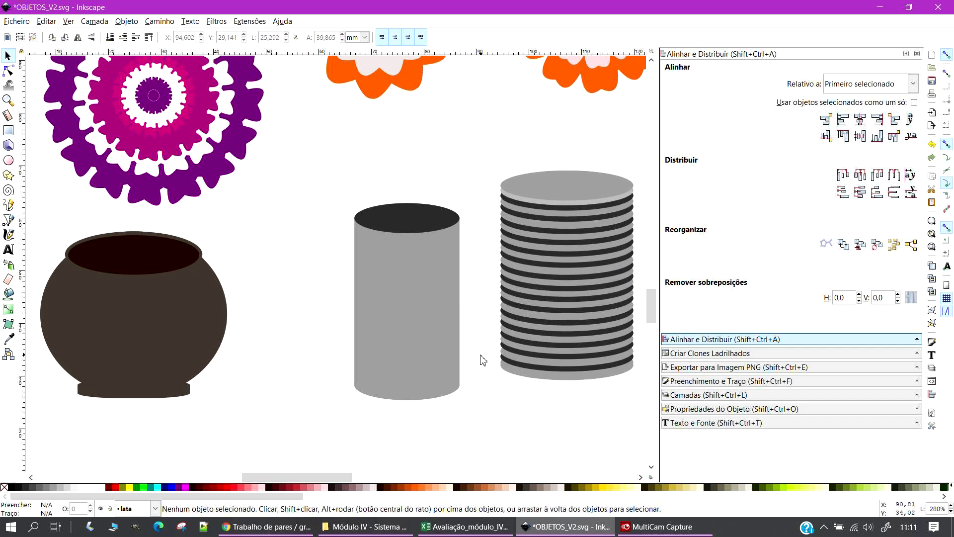
scroll(480, 349, "down", 1)
scroll(482, 354, "up", 2)
left_click_drag(339, 477, 357, 478)
left_click_drag(471, 328, 557, 321)
Move the plain grey can left to an X position of about 60.5 mm
left_click(344, 370)
left_click_drag(301, 297, 267, 290)
left_click(252, 222)
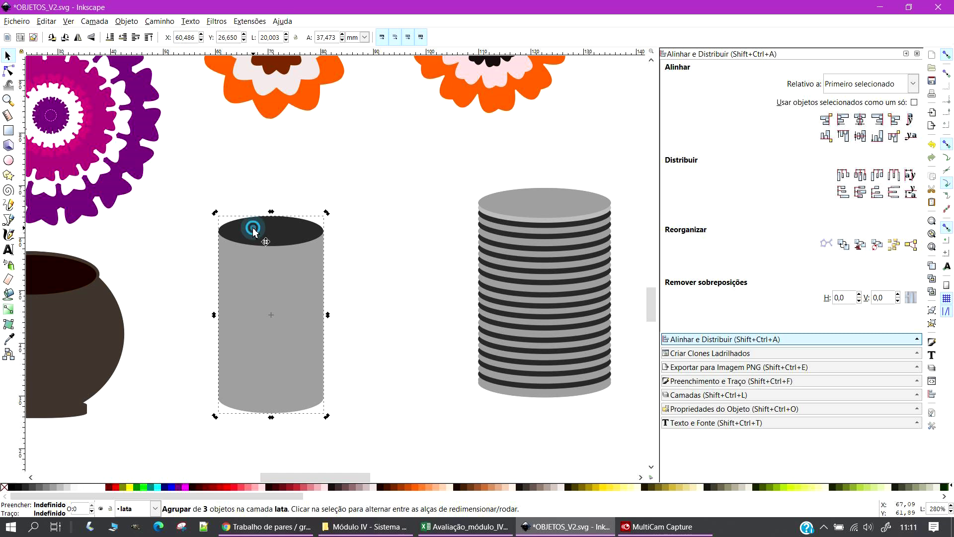
left_click(271, 234)
Shorten the plain can from its upper edge to about 32.7 mm high and save the document
left_click(385, 300)
left_click(270, 304)
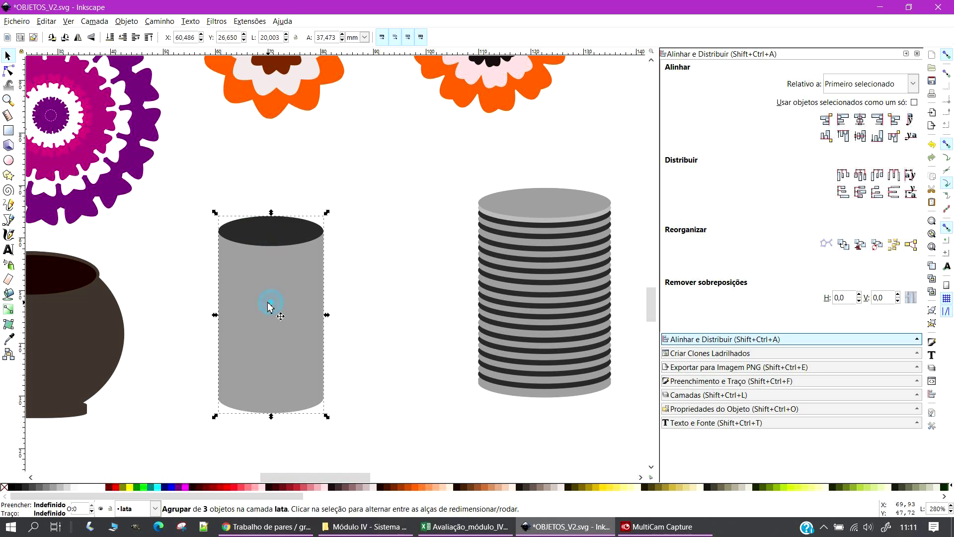
left_click_drag(272, 212, 272, 242)
left_click(363, 338)
left_click_drag(330, 477, 312, 477)
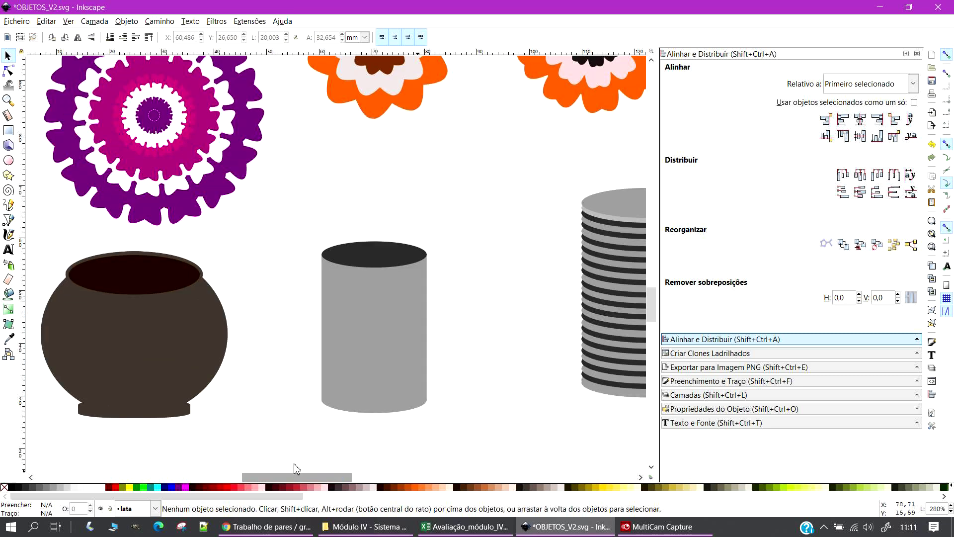
left_click(15, 21)
left_click(28, 95)
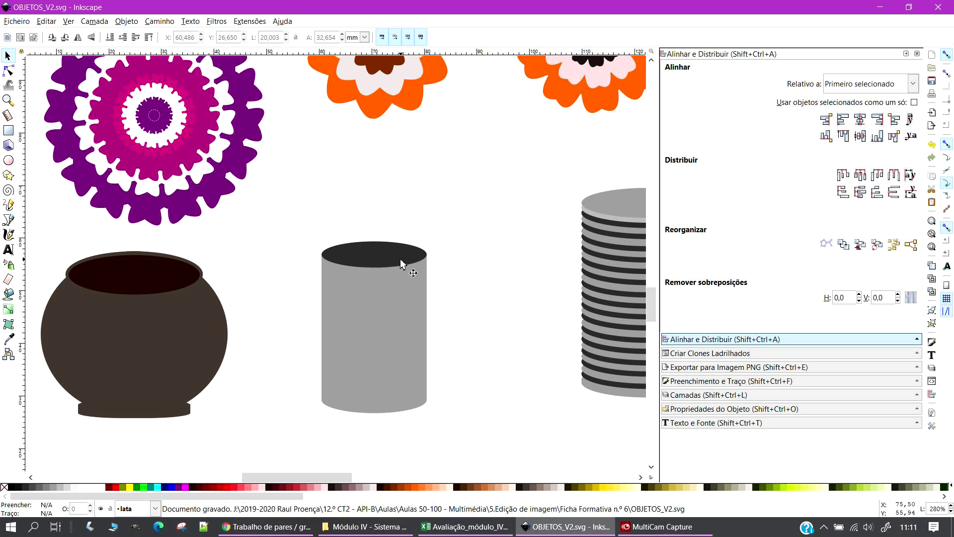
Move the plain can left to an X position of about 55.7 mm and ungroup its parts
left_click(362, 320)
left_click_drag(404, 323, 379, 322)
right_click(378, 272)
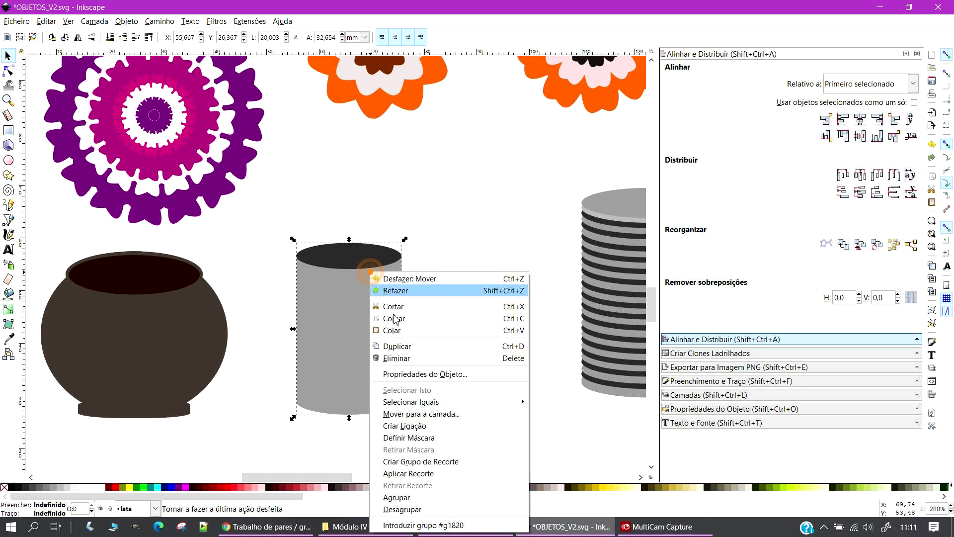
left_click(403, 509)
left_click(458, 371)
Copy the plain can's dark top ellipse and place the copy in the empty area below the can, at about X 77.6 mm, Y 11.7 mm
left_click(359, 253)
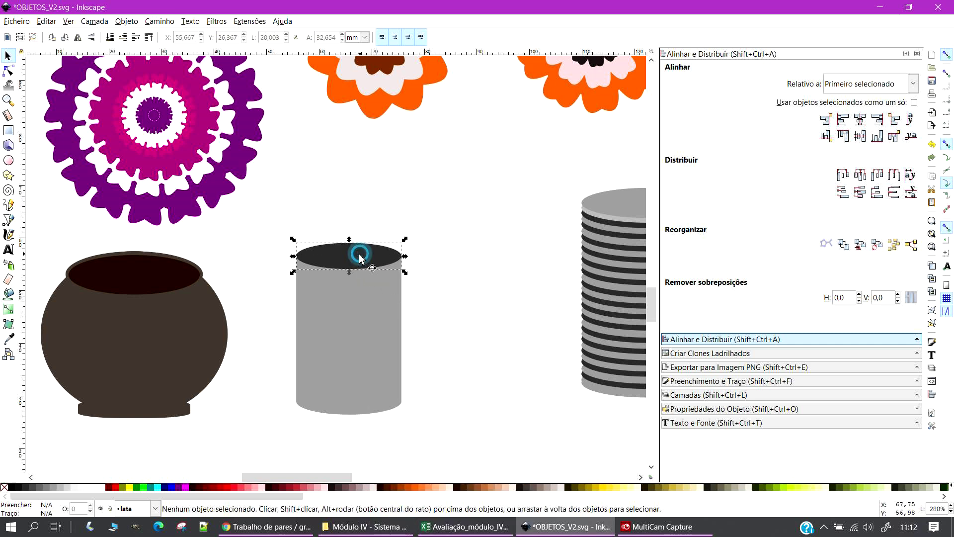
key("ctrl+c")
left_click(411, 201)
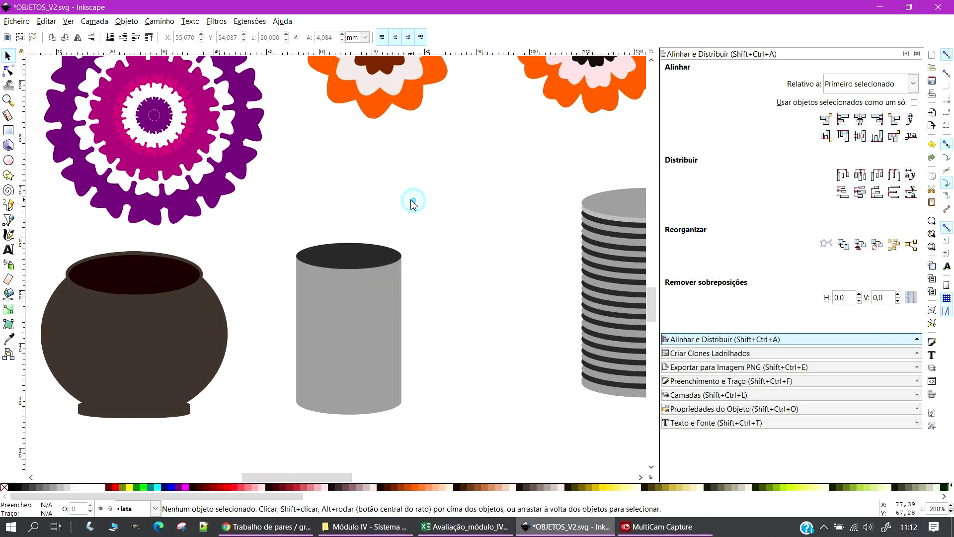
key("ctrl+v")
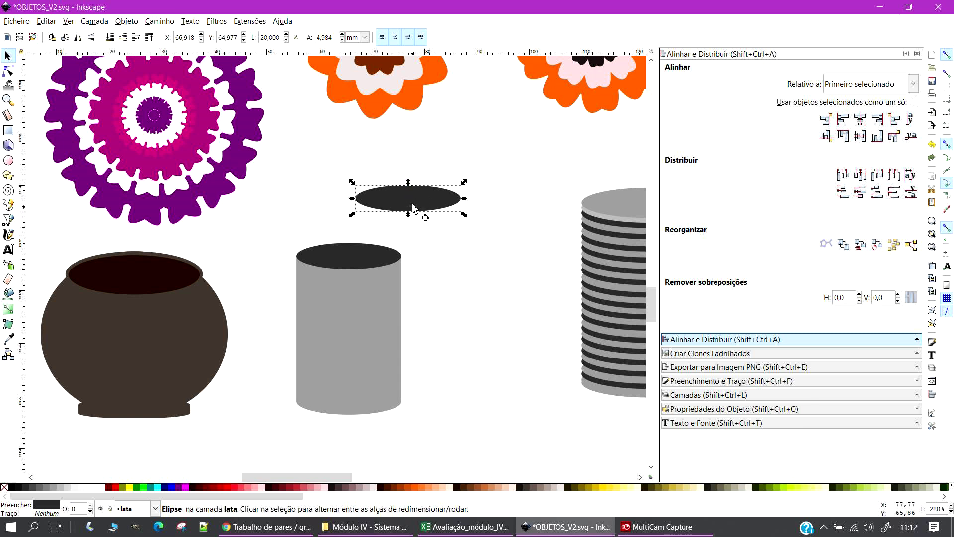
mouse_move(413, 200)
left_mouse_down()
mouse_move(422, 202)
mouse_move(416, 184)
left_mouse_up()
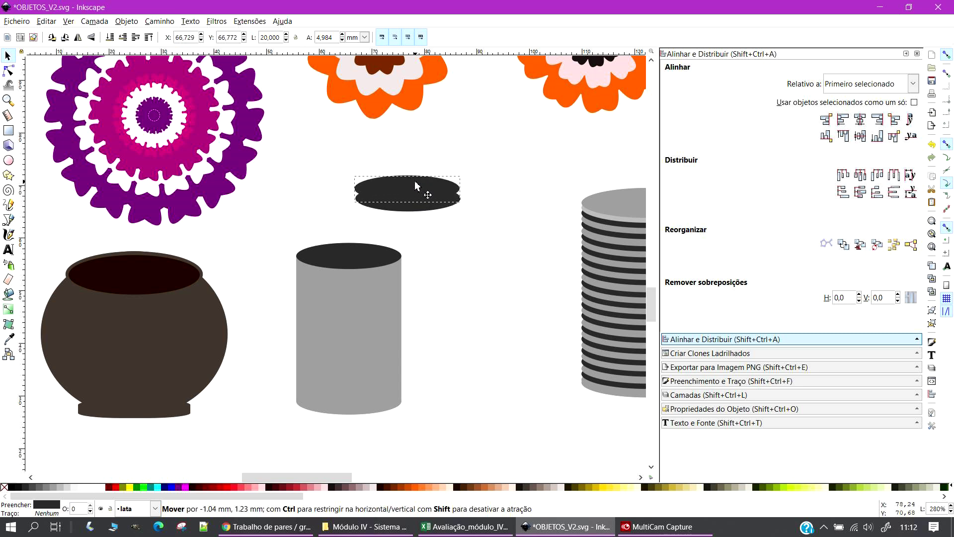
left_click_drag(416, 186, 429, 187)
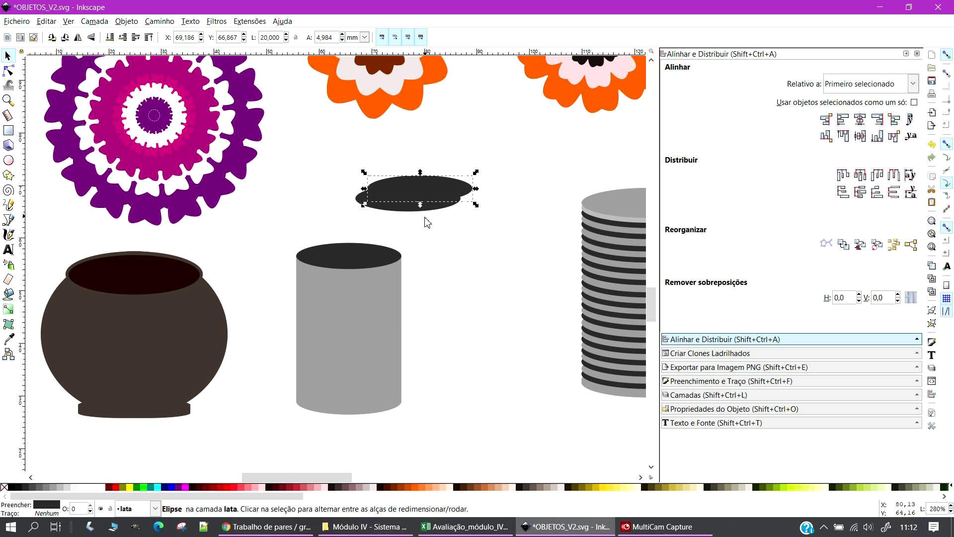
left_click_drag(417, 203, 466, 251)
key("Escape")
key("ctrl+z")
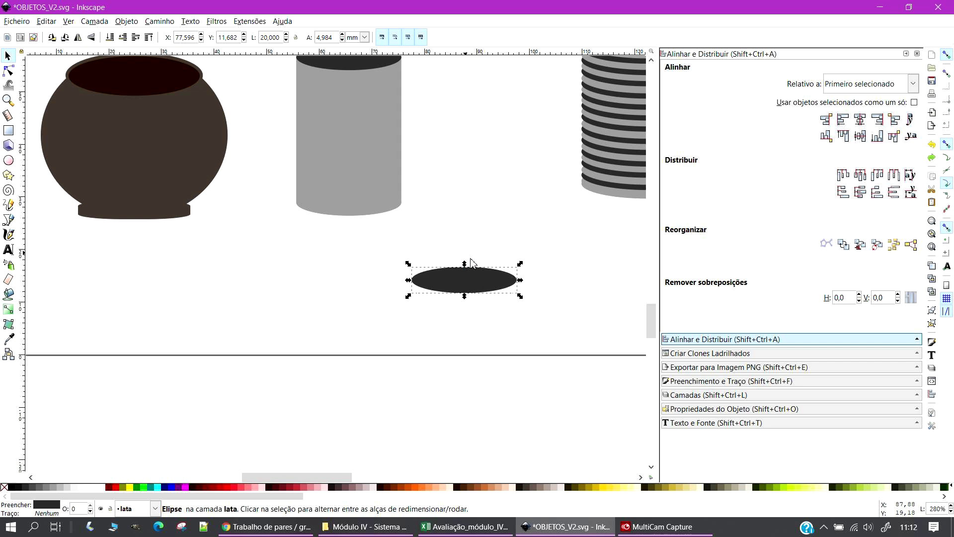
Draw a rectangle about 23.5 by 5.3 mm over the copied ellipse's upper half and subtract it from the ellipse
left_click(551, 291)
left_click(11, 132)
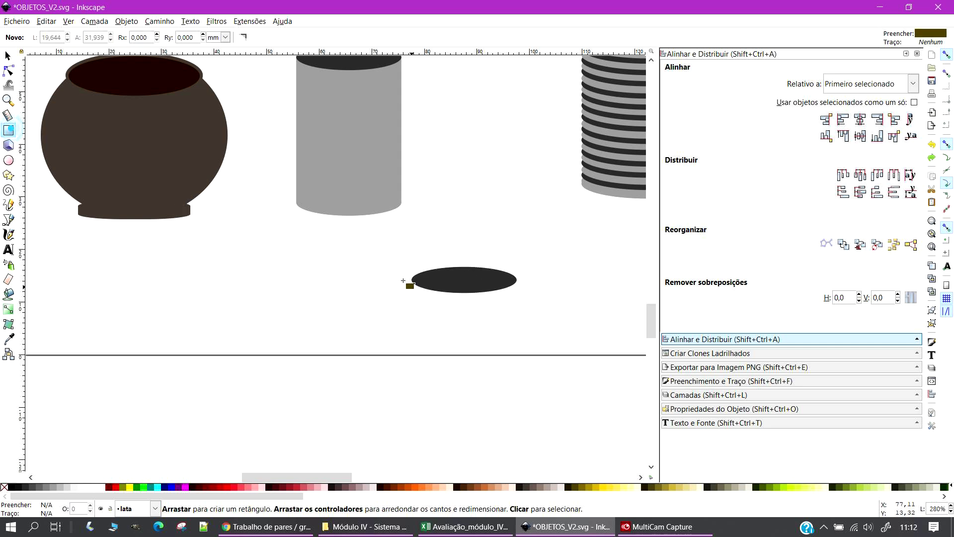
left_click_drag(404, 251, 528, 278)
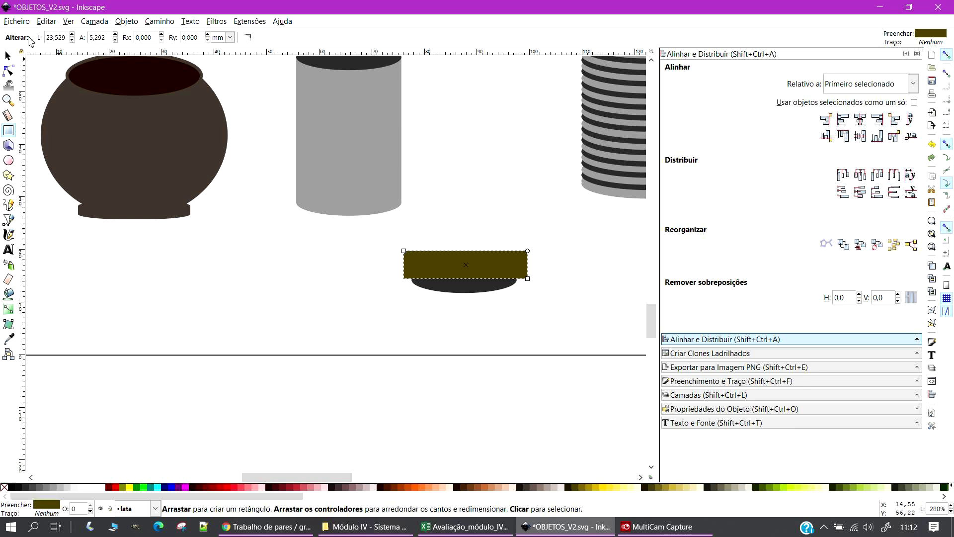
left_click(10, 54)
left_click_drag(380, 228, 573, 330)
left_click(152, 21)
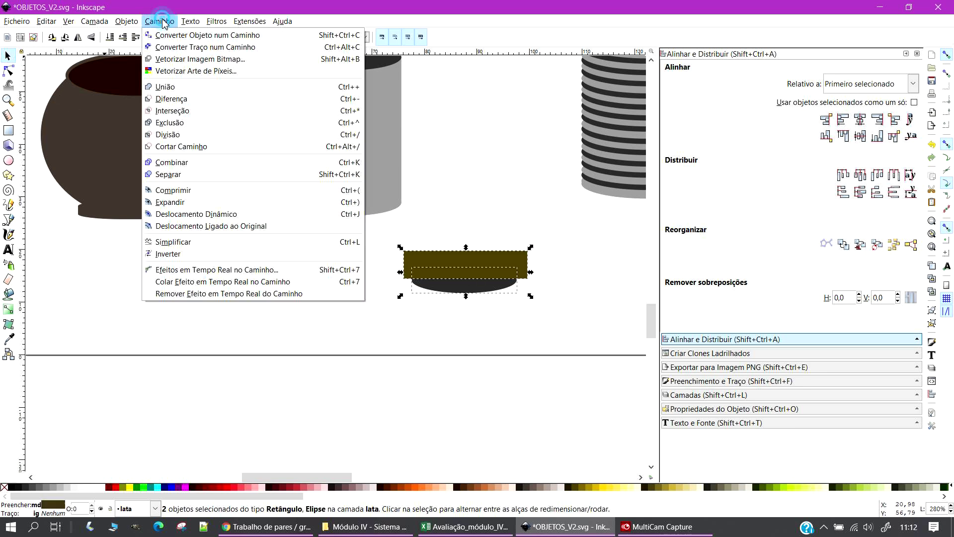
left_click(170, 96)
Try the cut ellipse against the can's base, then undo back to the full ellipse without the rectangle
left_click_drag(467, 291, 353, 207)
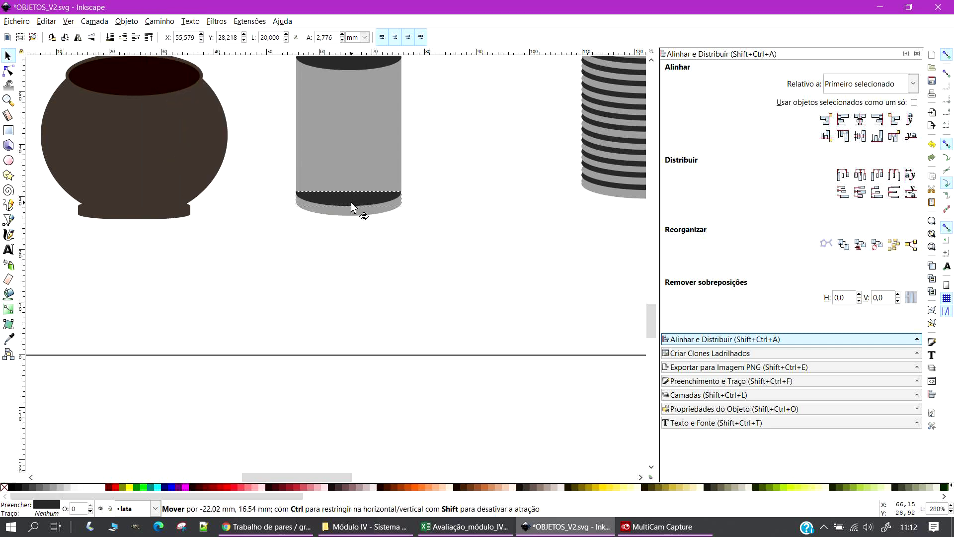
left_click_drag(351, 204, 475, 300)
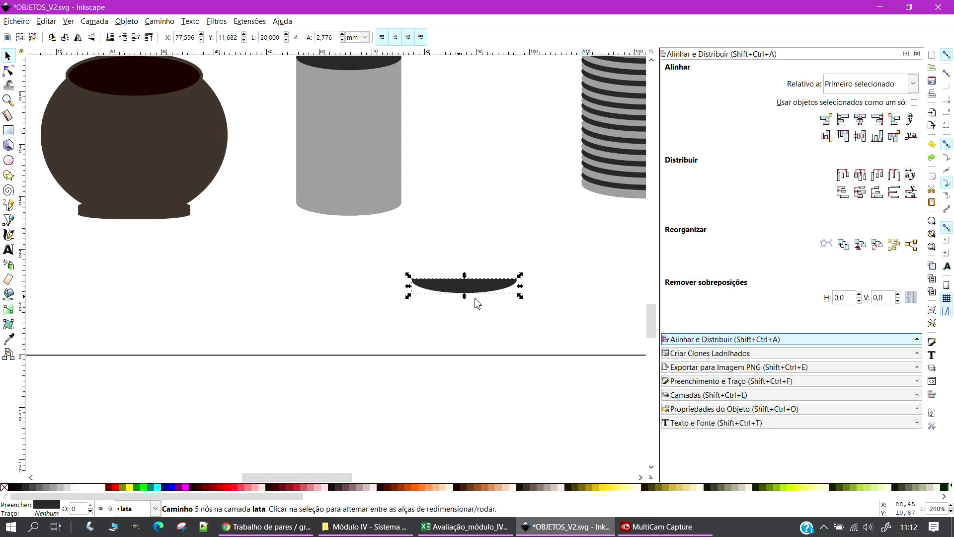
left_click(507, 323)
left_click(495, 273)
key("Delete")
left_click(459, 286)
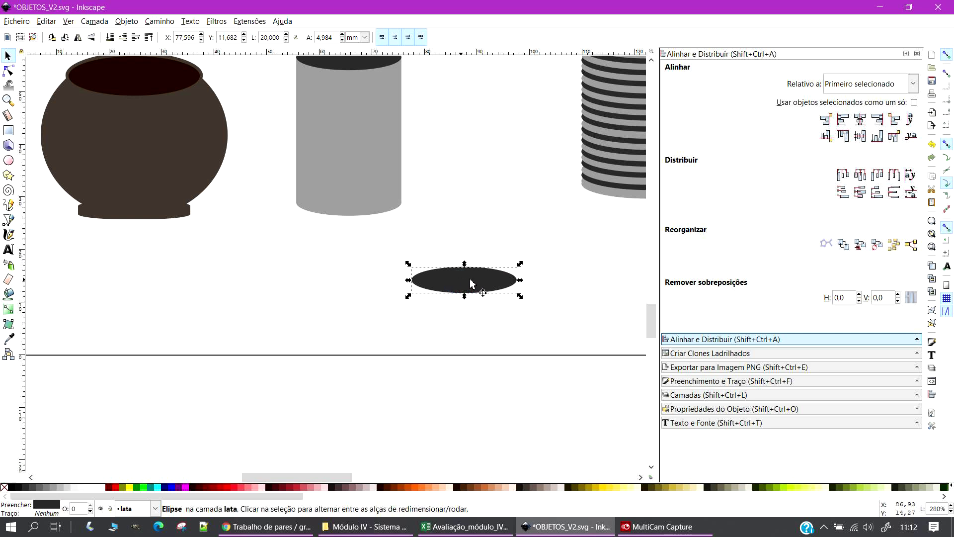
Duplicate the dark ellipse slightly higher, at a Y position of about 13.1 mm, and fill the duplicate with medium grey
left_click_drag(477, 279, 475, 271)
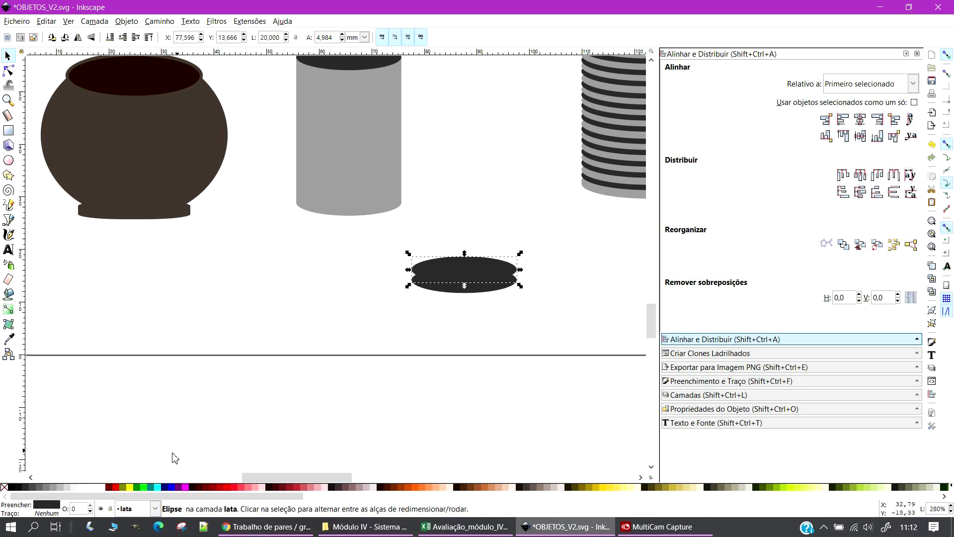
left_click(43, 487)
left_click(428, 381)
left_click_drag(395, 231, 558, 340)
left_click(565, 279)
left_click(492, 266)
left_click(575, 285)
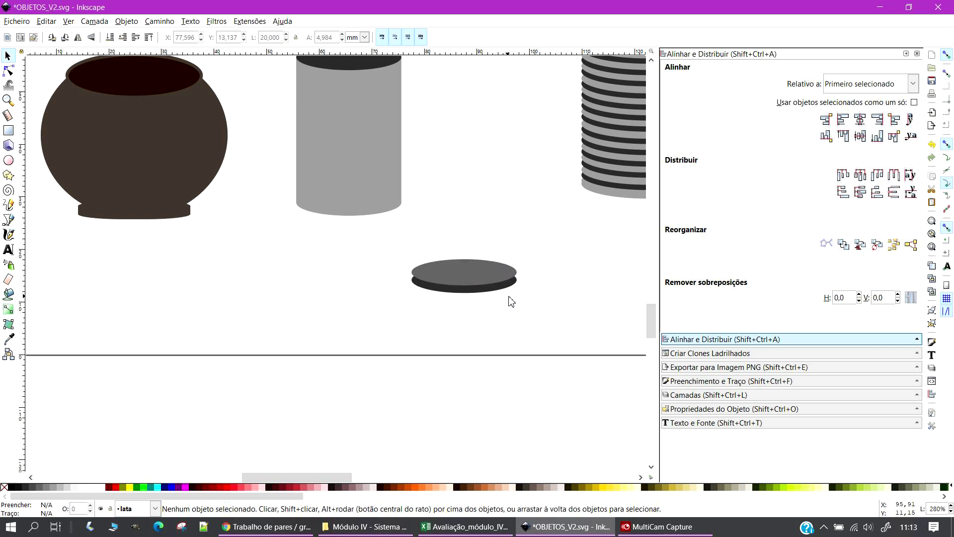
Narrow the grey ellipse slightly on both sides and centre the two ellipses on a common vertical axis
left_click(467, 282)
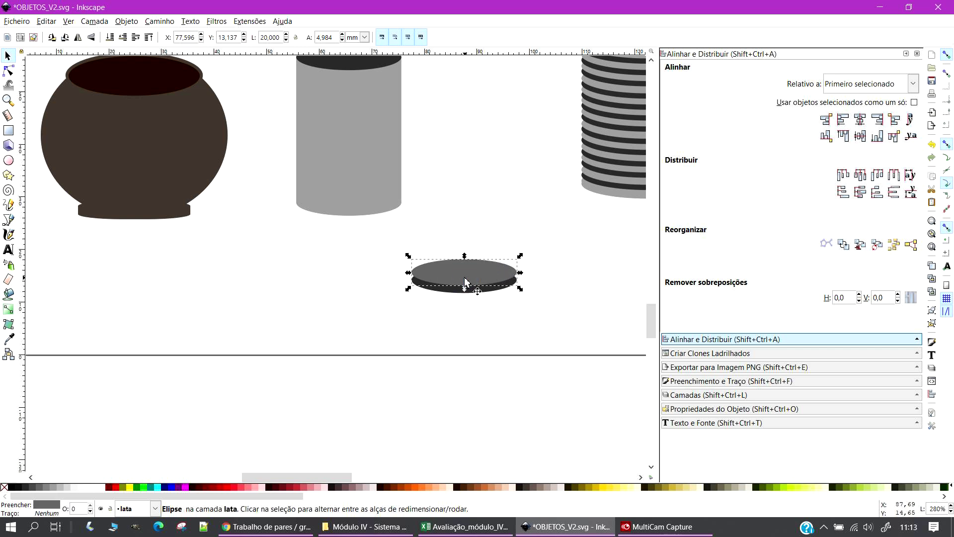
left_click_drag(408, 272, 413, 272)
left_click_drag(520, 273, 515, 274)
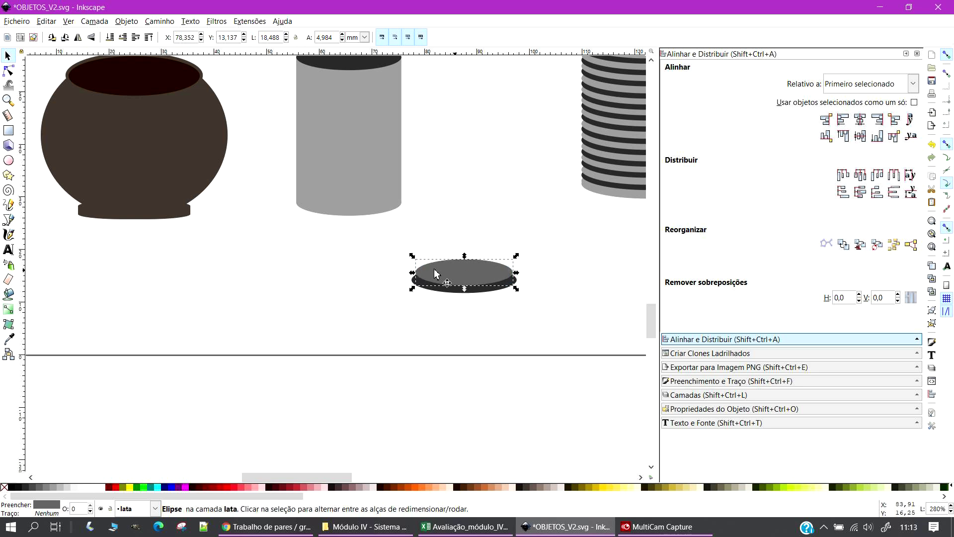
left_click_drag(412, 273, 410, 273)
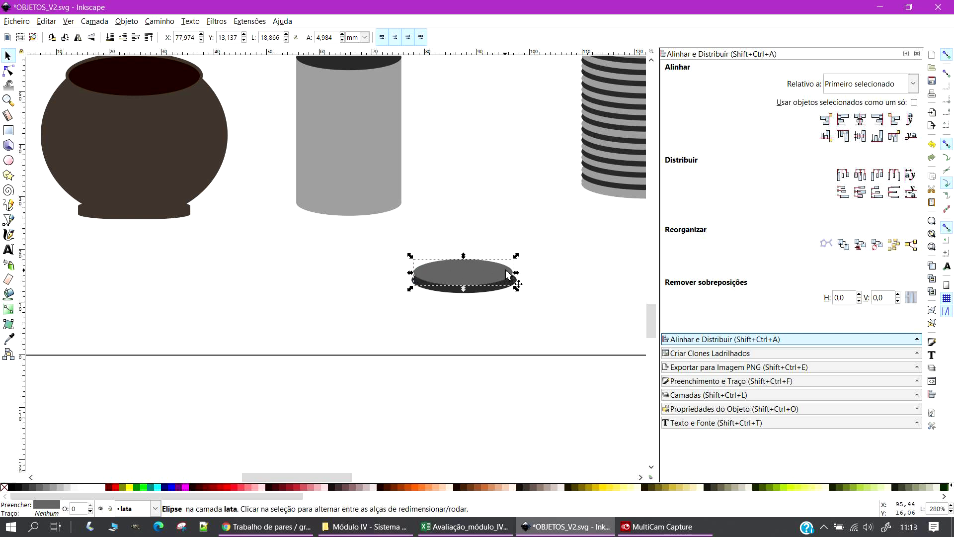
left_click_drag(516, 274, 520, 274)
left_click_drag(381, 243, 571, 335)
left_click(860, 119)
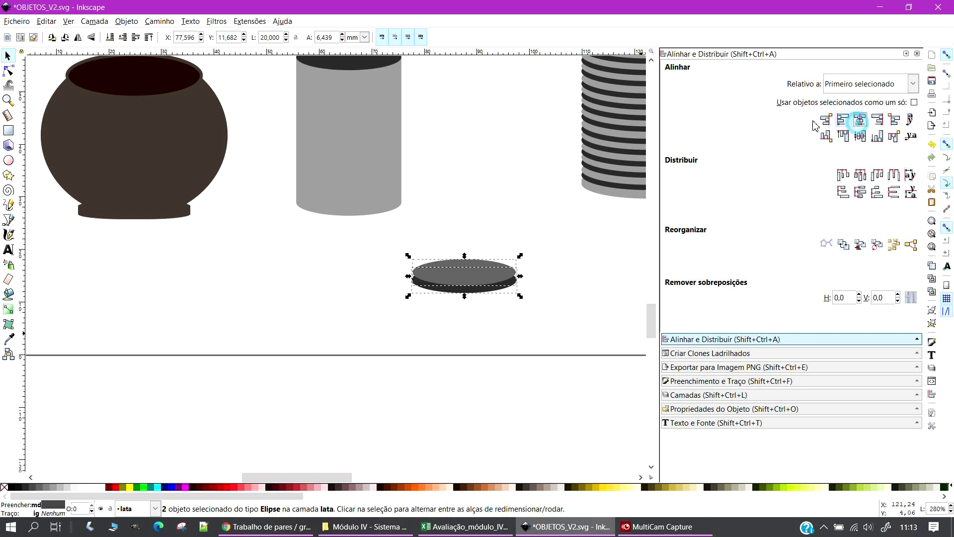
Subtract the grey ellipse from the dark one with the Difference operation to form a curved band
left_click(151, 23)
left_click(170, 95)
left_click(577, 313)
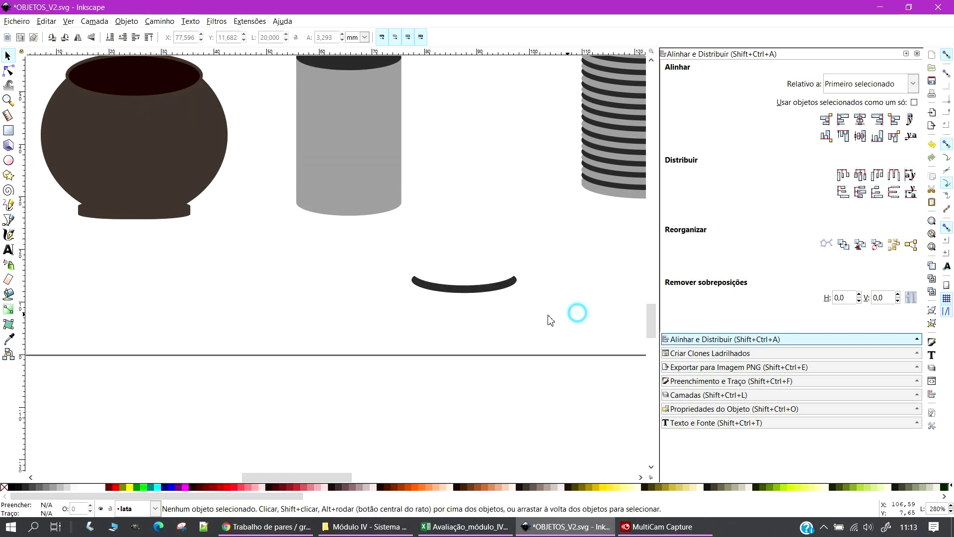
Move the curved band onto the can just above its base, at about X 55.5 mm, Y 27.7 mm
scroll(421, 303, "up", 2)
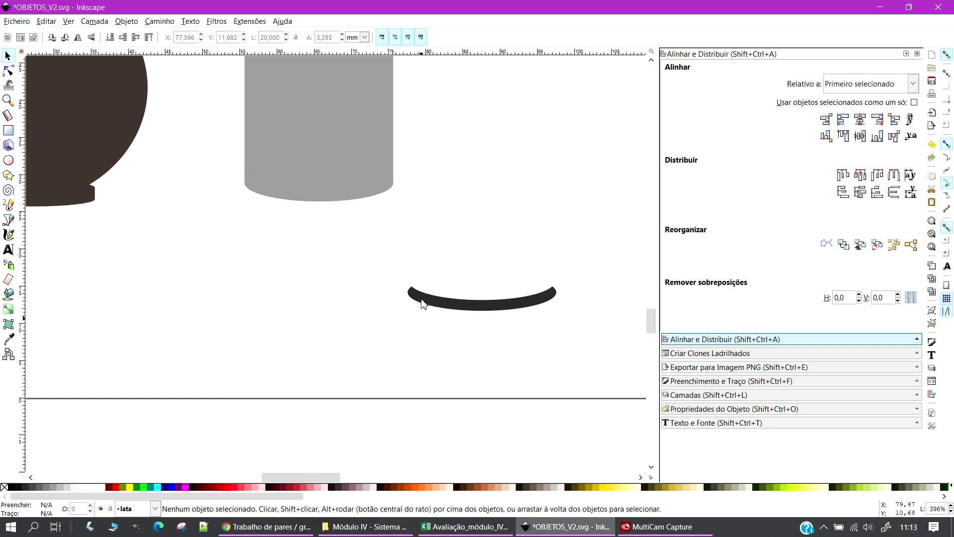
scroll(441, 323, "up", 5)
left_click_drag(500, 430, 337, 302)
left_click(445, 307)
left_click(369, 304)
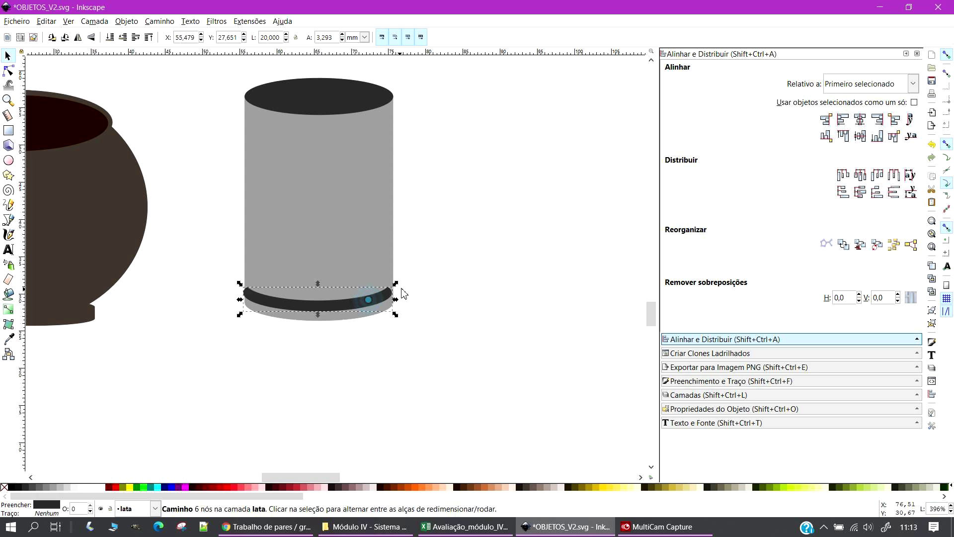
Enlarge the band to about 20.6 mm wide and 3.7 mm high, and centre it horizontally with the can's parts
left_click_drag(396, 285, 398, 282)
left_click_drag(243, 284, 241, 283)
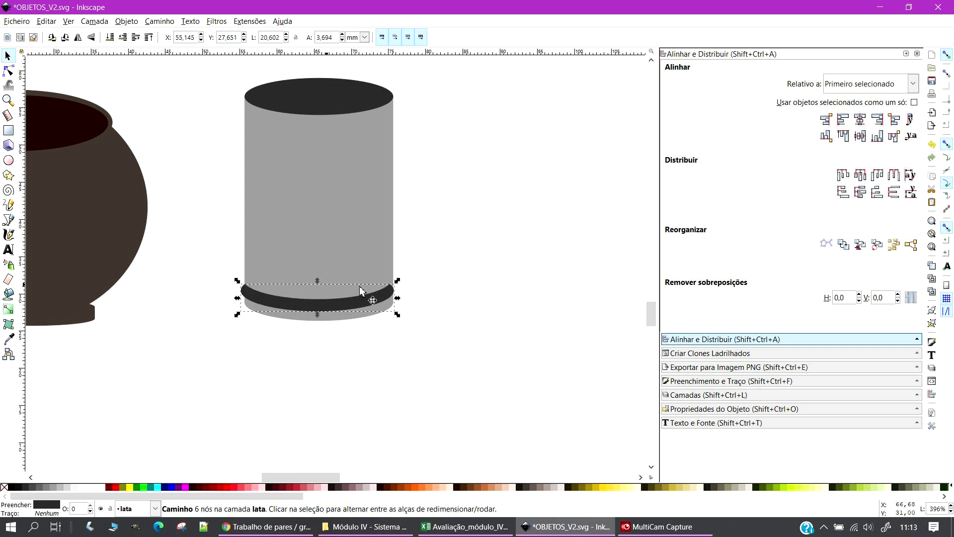
left_click(466, 286)
left_click(355, 301)
key("Right")
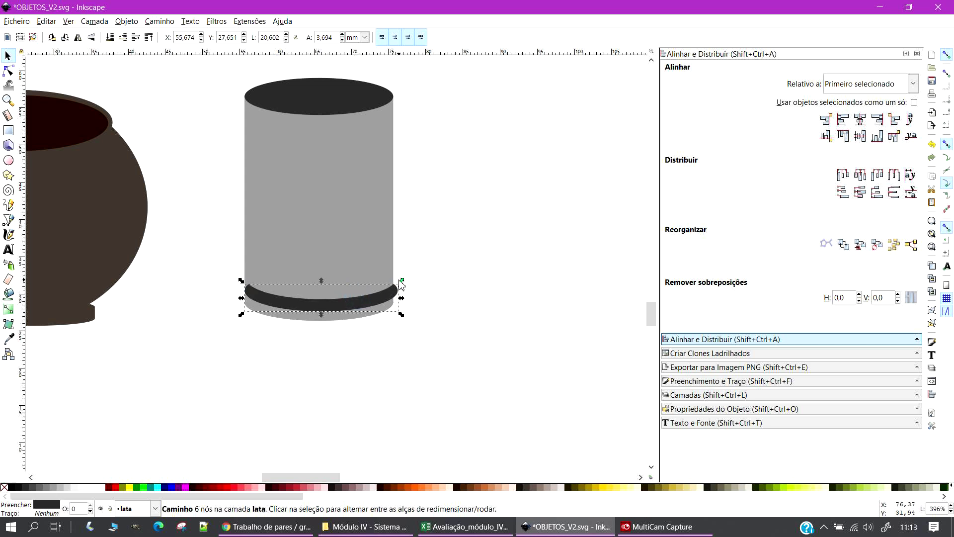
left_click_drag(207, 78, 473, 367)
left_click(860, 120)
left_click(511, 273)
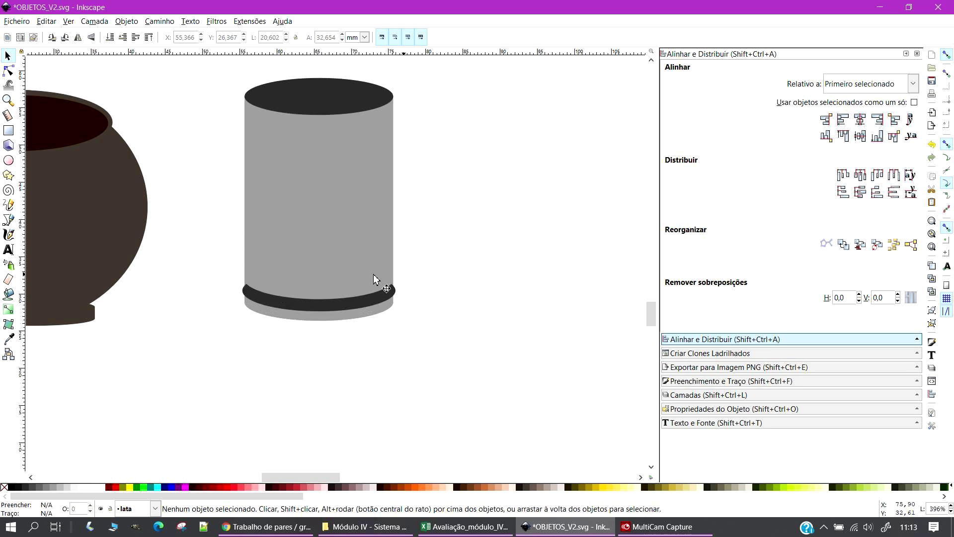
Duplicate the band upward three times at about 2.6 mm intervals, up to a Y position of about 35.6 mm
left_click(301, 302)
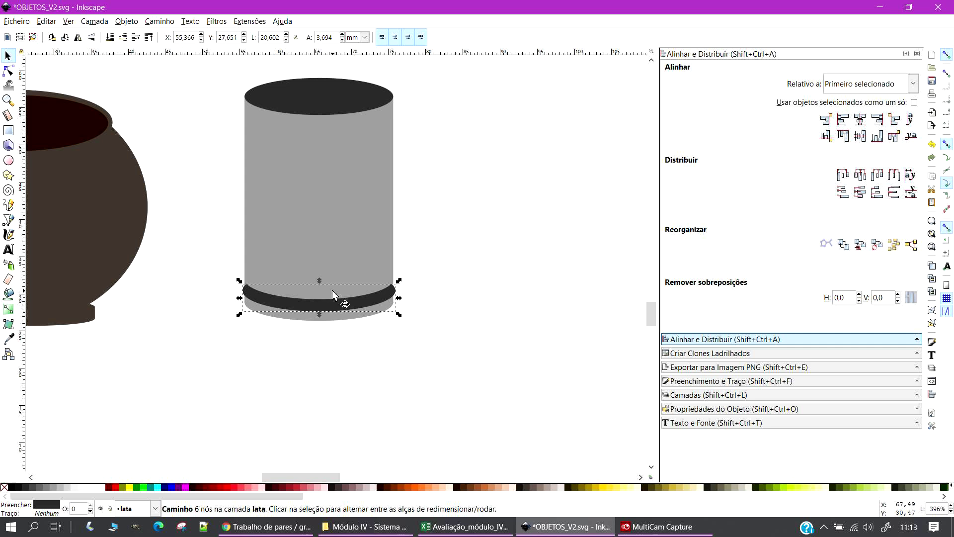
key("ctrl+d")
key("Up")
key("Up")
key("Up")
key("Up")
key("Up")
key("Up")
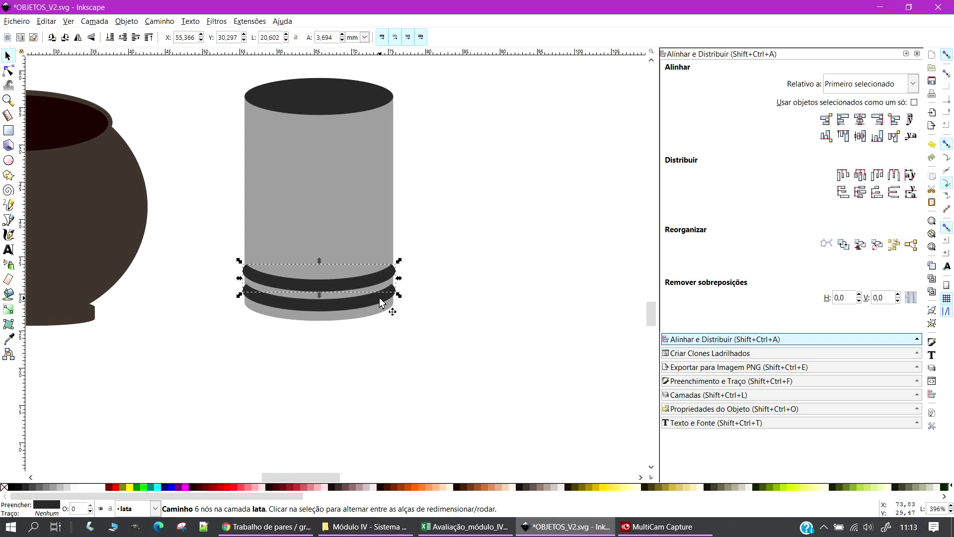
key("Down")
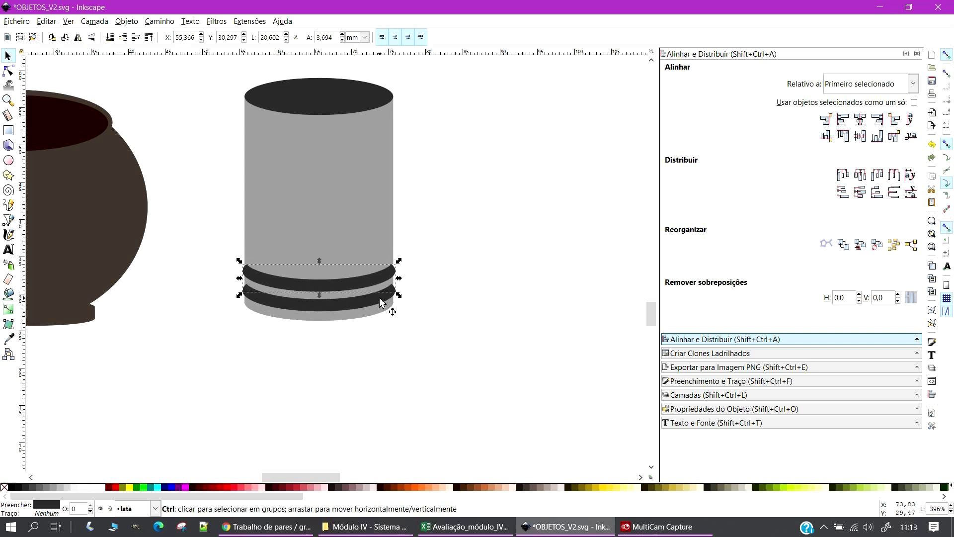
key("Up")
key("Up")
key("Up")
key("Up")
key("Up")
key("Up")
key("Up")
key("Down")
key("Down")
key("ctrl+d")
key("Up")
key("Up")
key("Up")
key("Up")
key("Up")
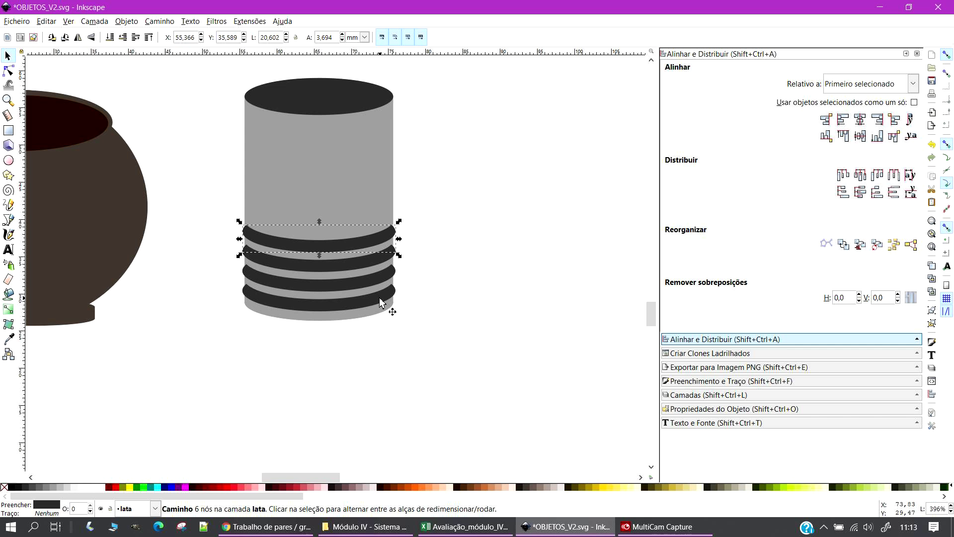
key("ctrl+v")
key("Up")
key("Up")
key("Up")
key("Up")
key("Up")
key("Up")
key("Up")
key("Up")
key("Up")
key("Up")
key("Up")
key("Up")
key("Up")
key("Up")
key("Up")
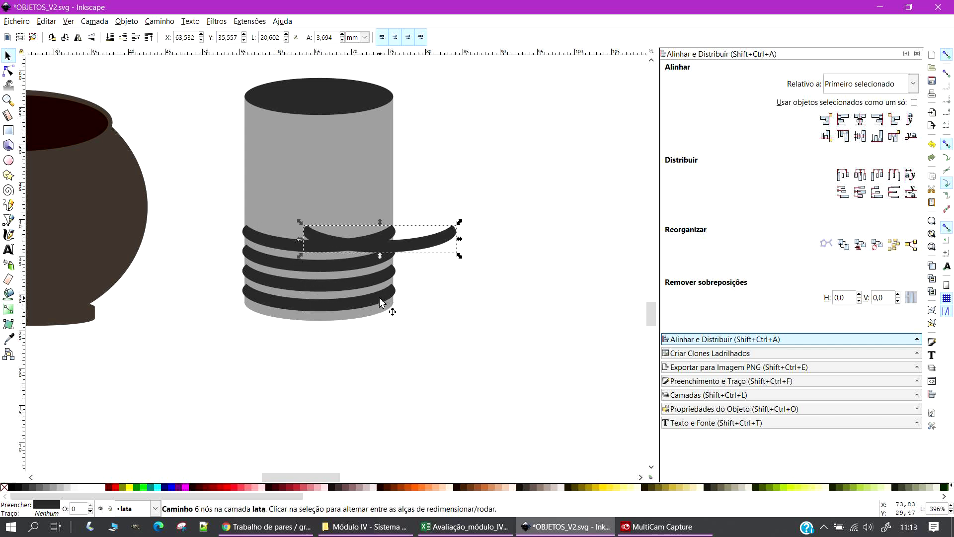
key("Delete")
Add six more band duplicates upward at the same spacing, ending just below the can's opening at about Y 51.5 mm
key("ctrl+v")
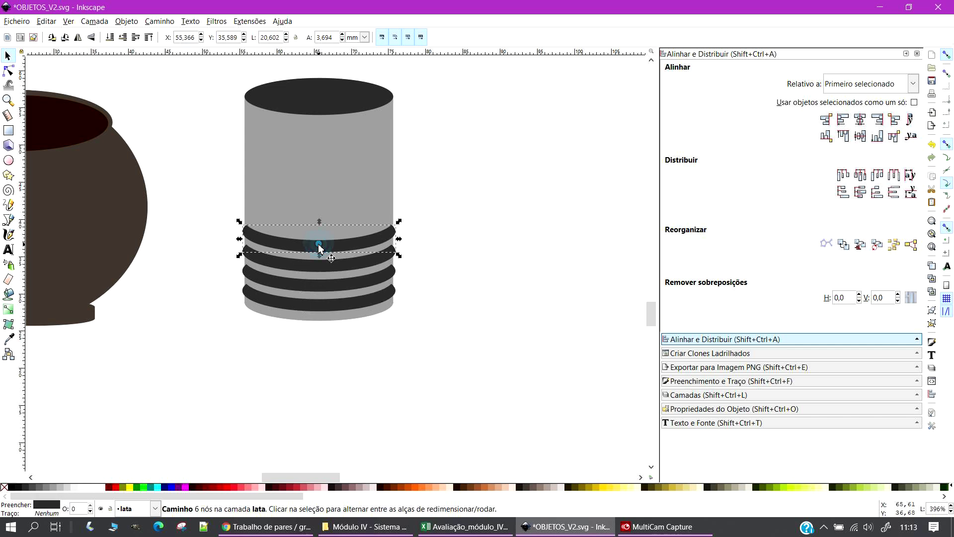
key("Up")
key("Up")
key("Up")
key("Up")
key("Up")
key("Up")
key("Up")
key("Down")
key("Down")
key("Down")
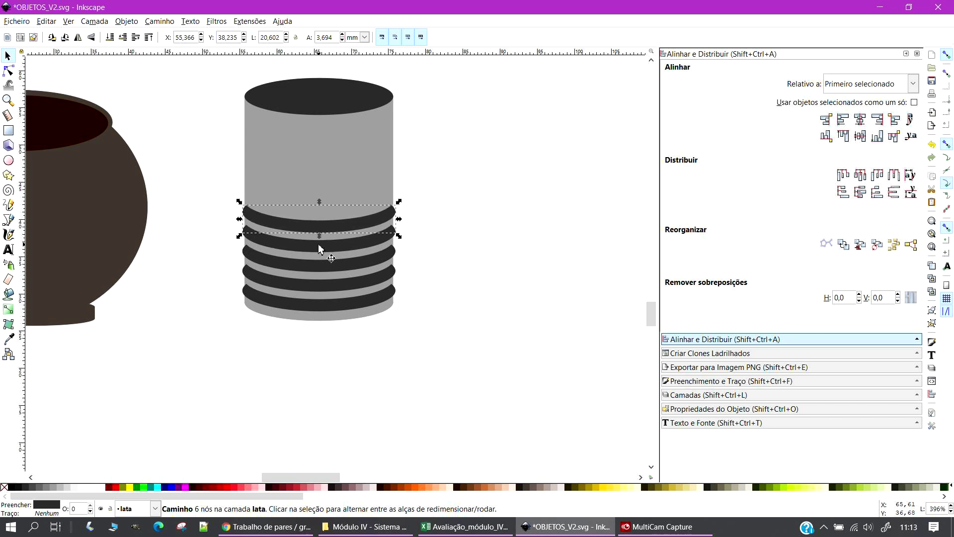
key("Up")
key("Up")
key("Up")
key("Up")
key("Up")
key("Up")
key("Up")
key("Up")
key("Up")
key("Up")
key("Up")
key("Up")
key("Up")
key("Up")
key("Up")
key("Up")
key("Up")
key("Up")
key("Up")
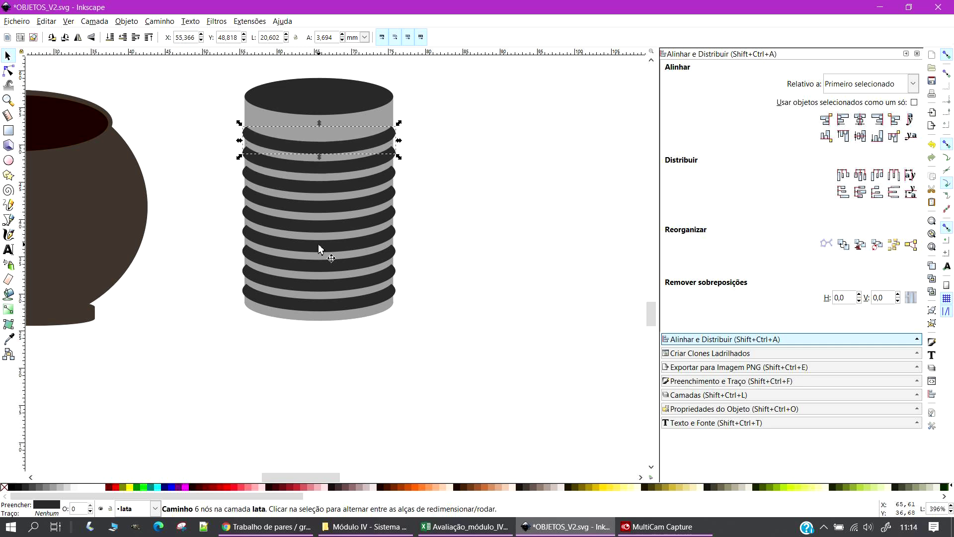
key("Up")
key("Up")
key("Up")
key("Up")
key("Up")
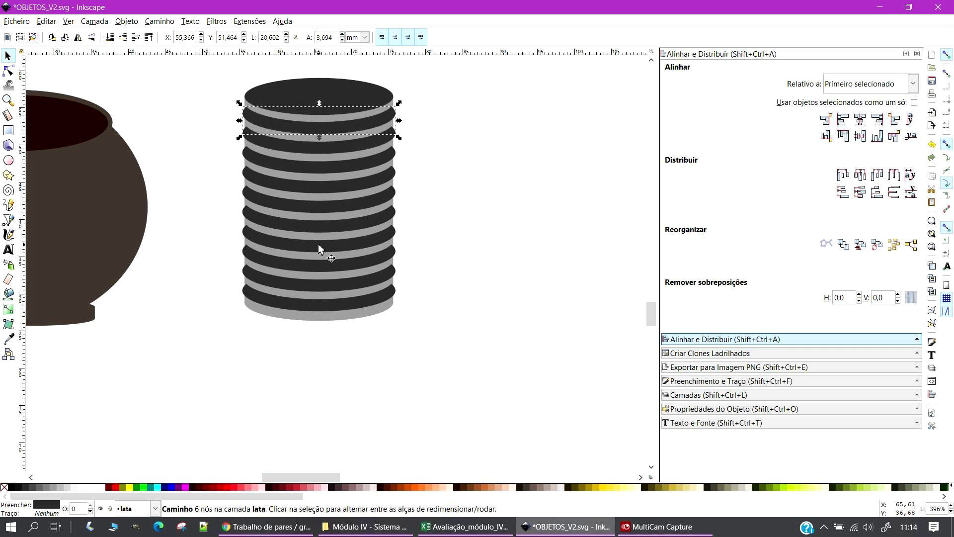
Group all 13 objects that make up the dark-topped ribbed can beside the pot
left_click(504, 298)
scroll(487, 262, "down", 2)
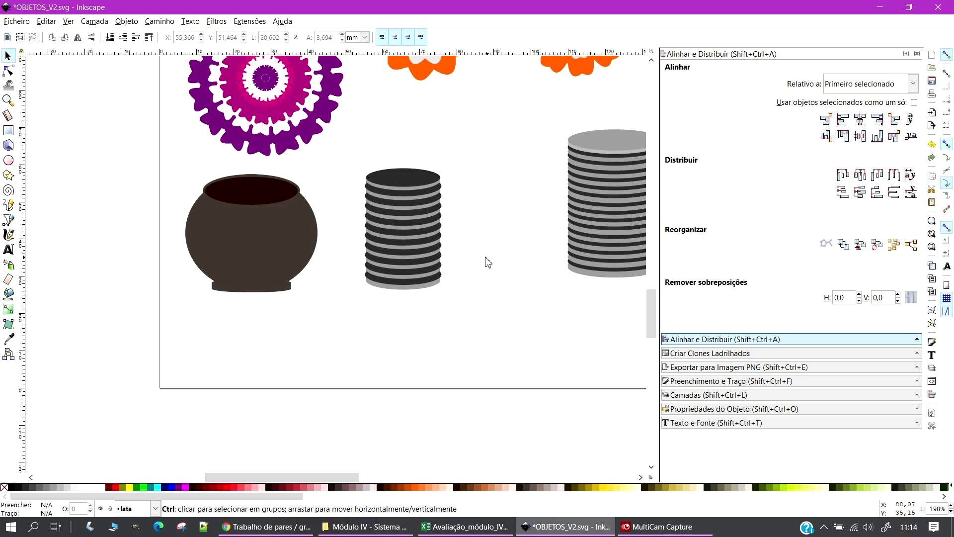
left_click_drag(345, 143, 513, 350)
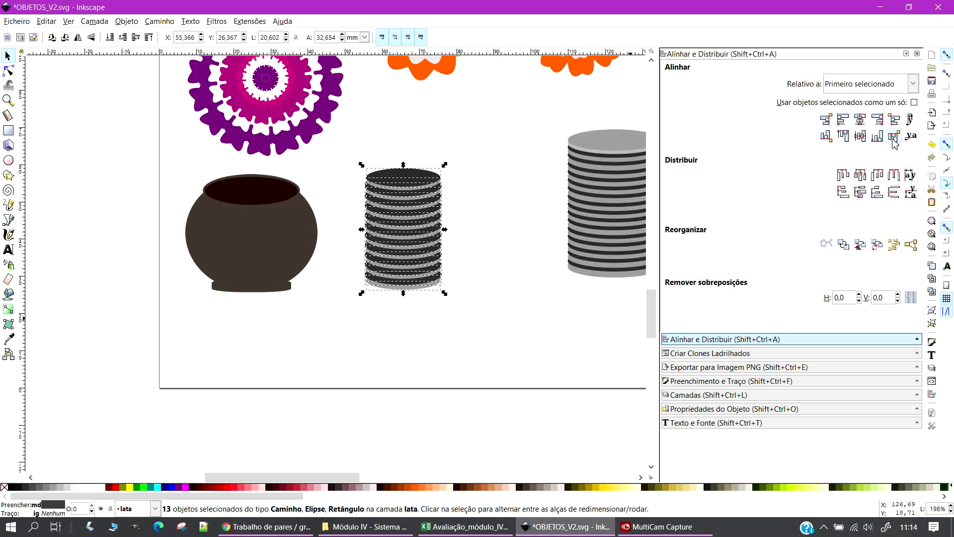
right_click(394, 228)
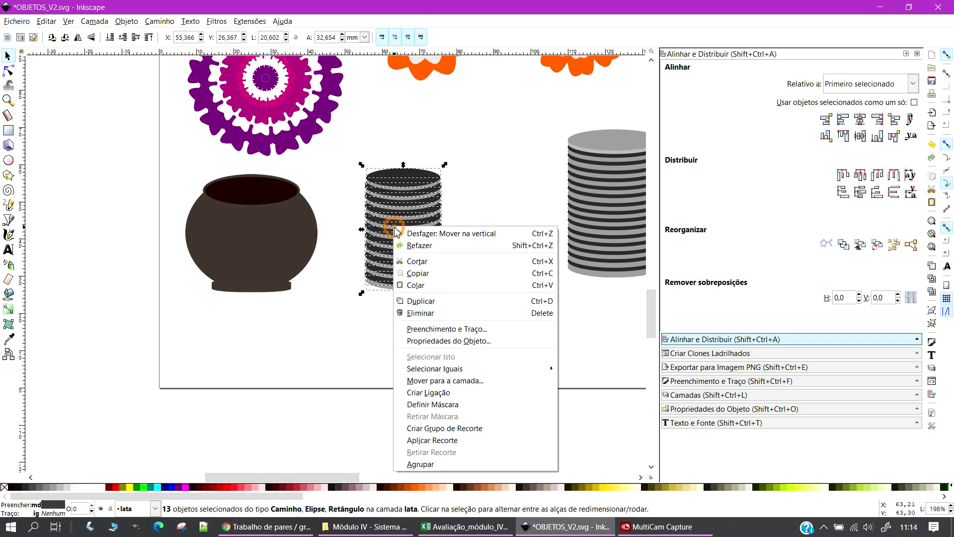
left_click(471, 459)
left_click(517, 330)
Move the taller grey ribbed can closer to the dark-topped can, at about X 95.9 mm, Y 27.0 mm
scroll(517, 330, "down", 2)
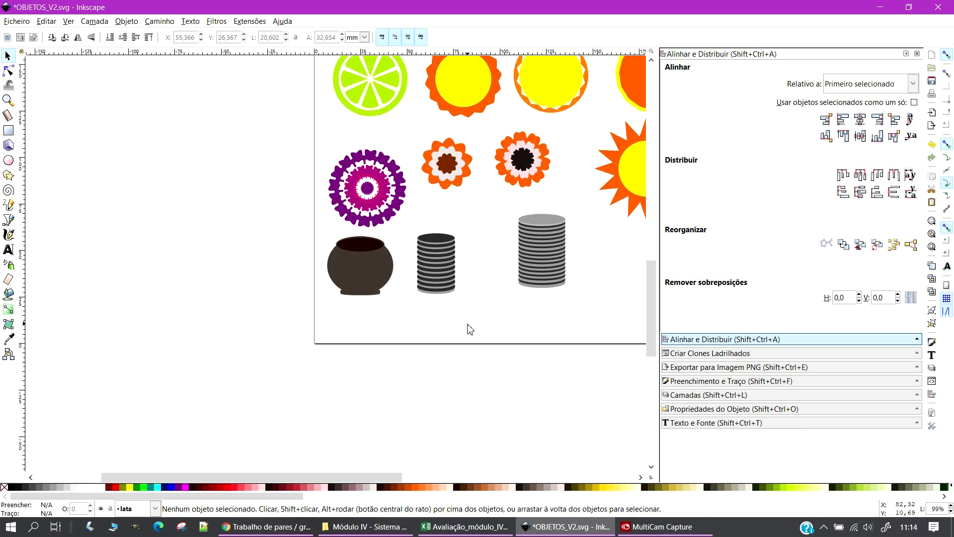
scroll(467, 324, "down", 1)
left_click_drag(386, 478, 452, 479)
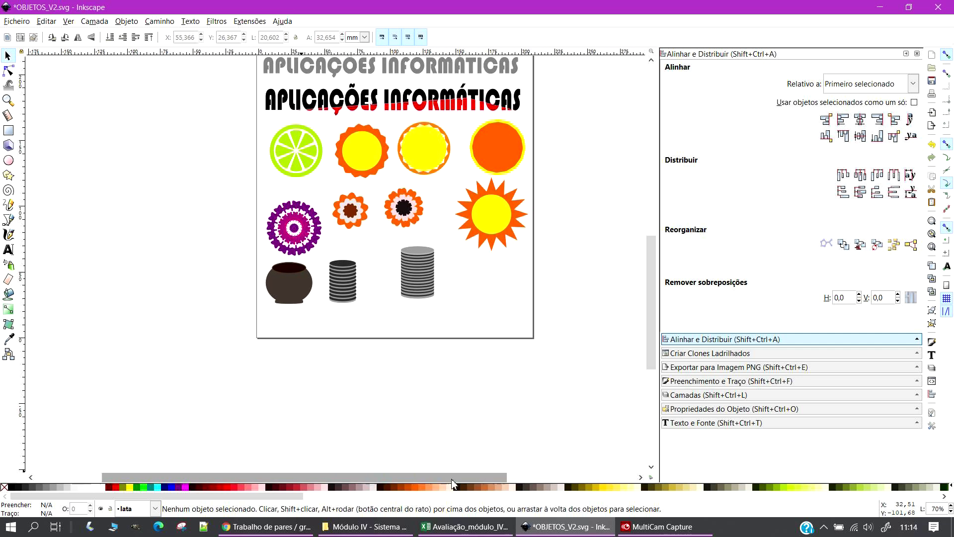
scroll(396, 313, "up", 6)
scroll(389, 305, "down", 3)
left_click_drag(359, 374, 340, 373)
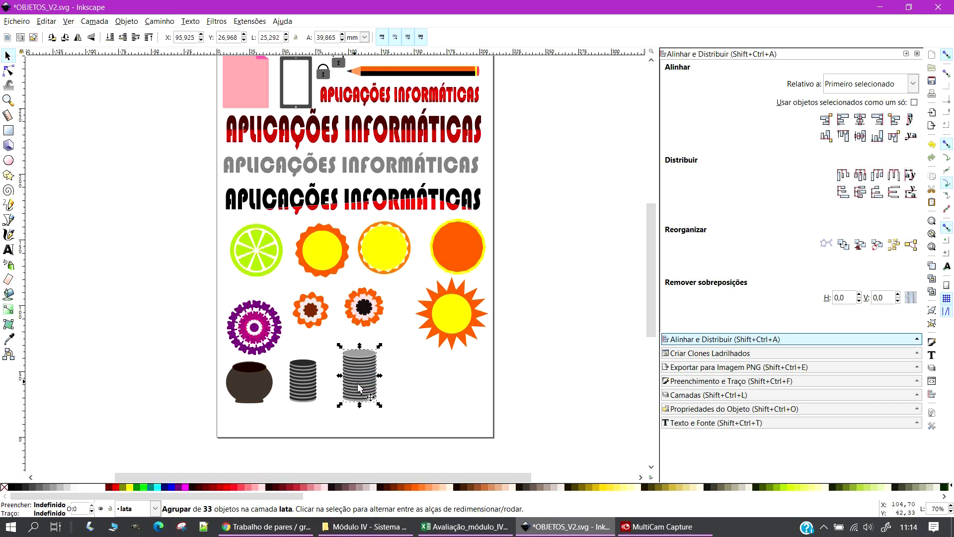
Show the list of layers and save the document under its existing name
left_click(696, 394)
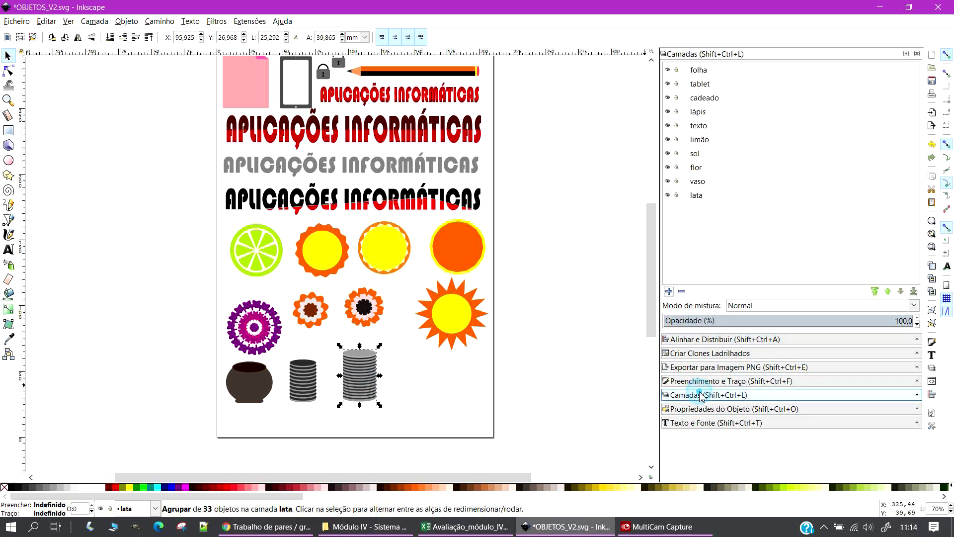
left_click(453, 384)
left_click(23, 23)
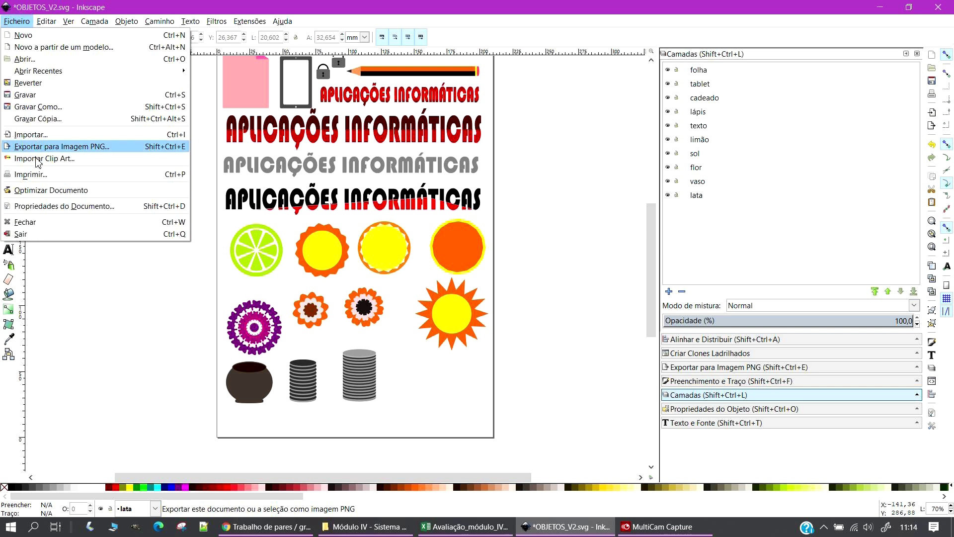
left_click(35, 94)
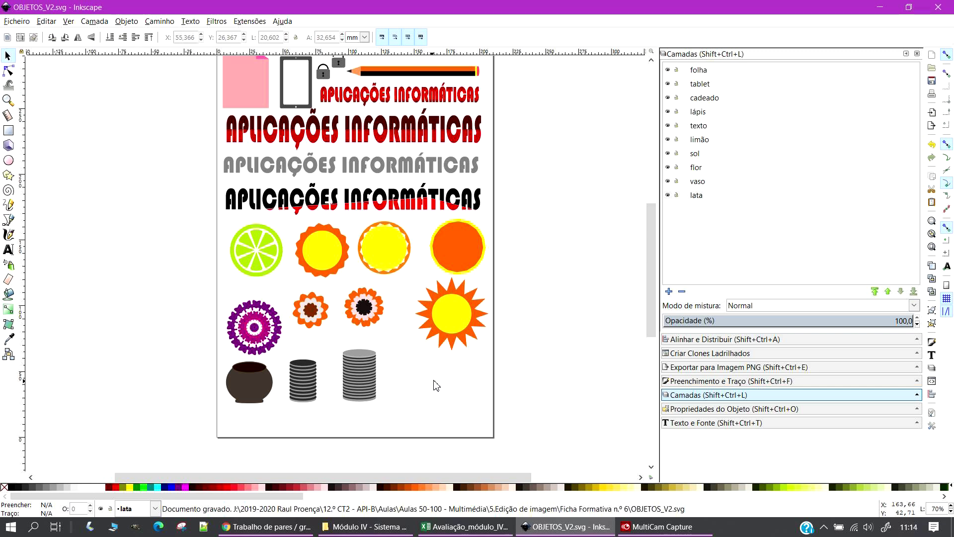
Add a new layer named "melancia" and lower it one level, beneath the "lata" layer
scroll(457, 385, "up", 2)
scroll(457, 385, "down", 2)
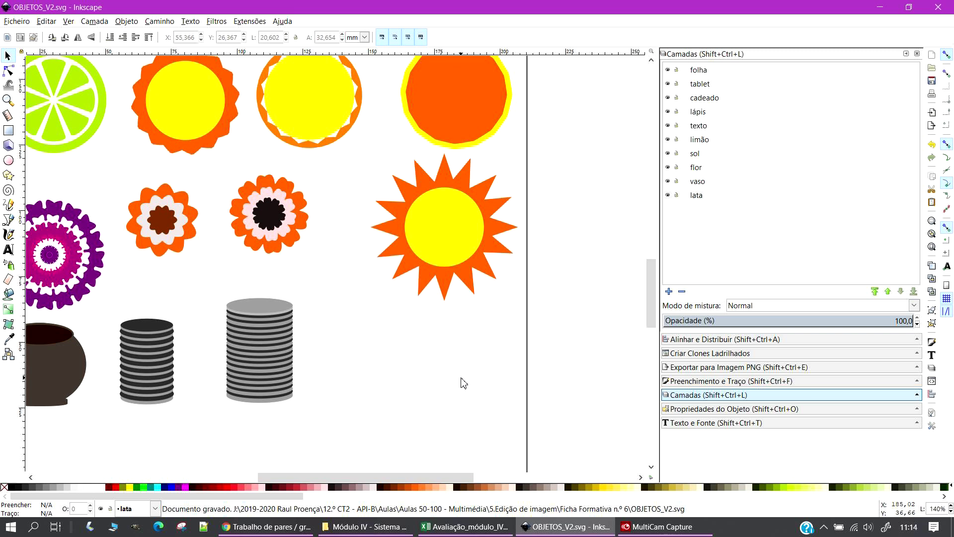
left_click(668, 292)
type("melancia")
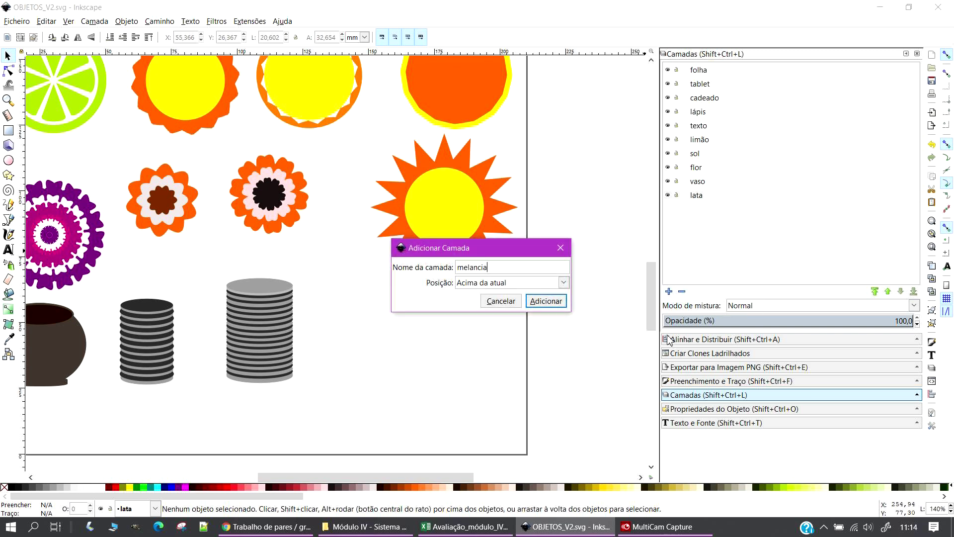
left_click(547, 300)
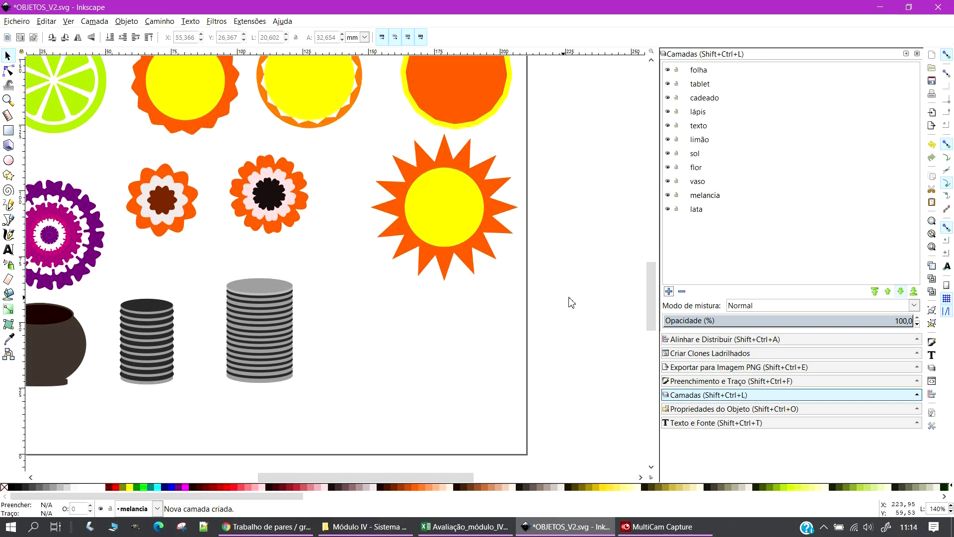
left_click(901, 291)
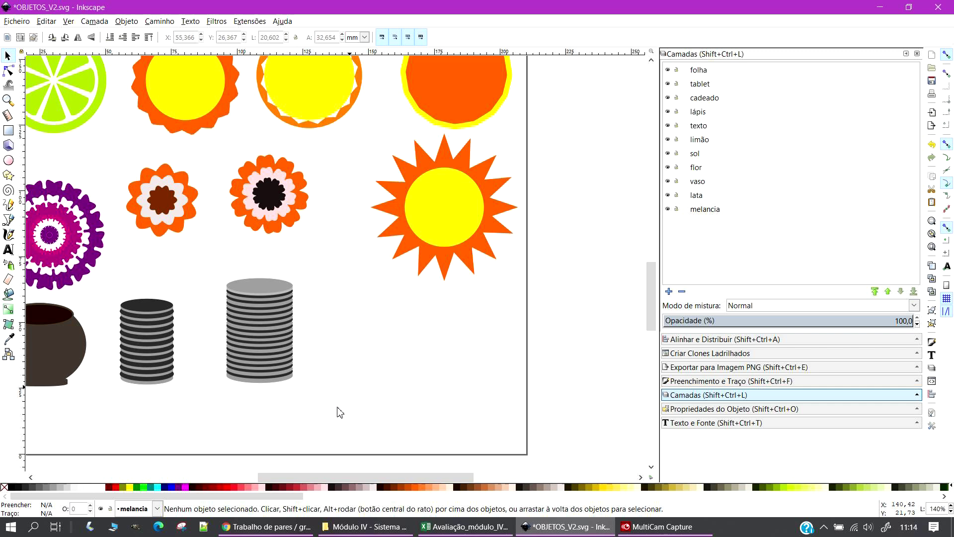
Draw an ellipse with radii of about 17 mm by 9 mm in the empty area beneath the spiky sun
scroll(337, 476, "left", 3)
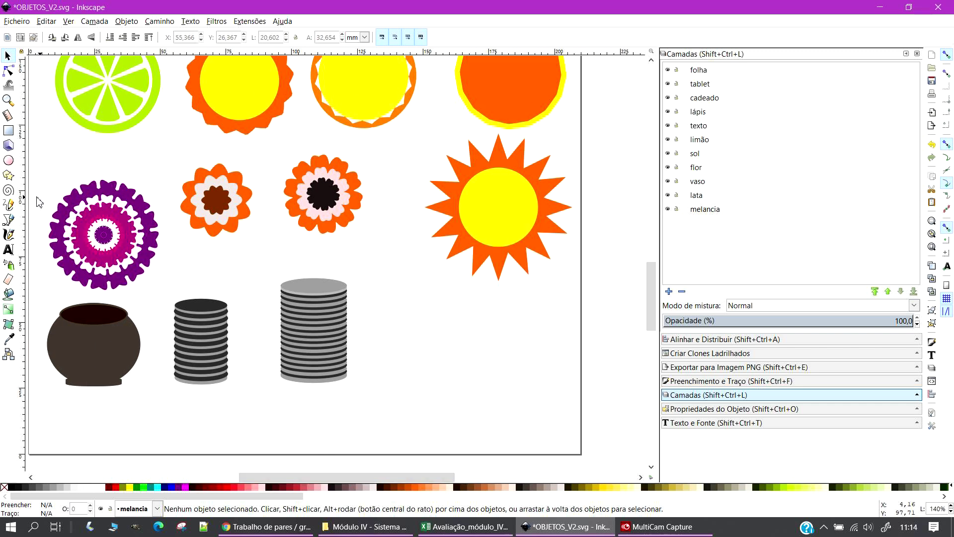
left_click(9, 160)
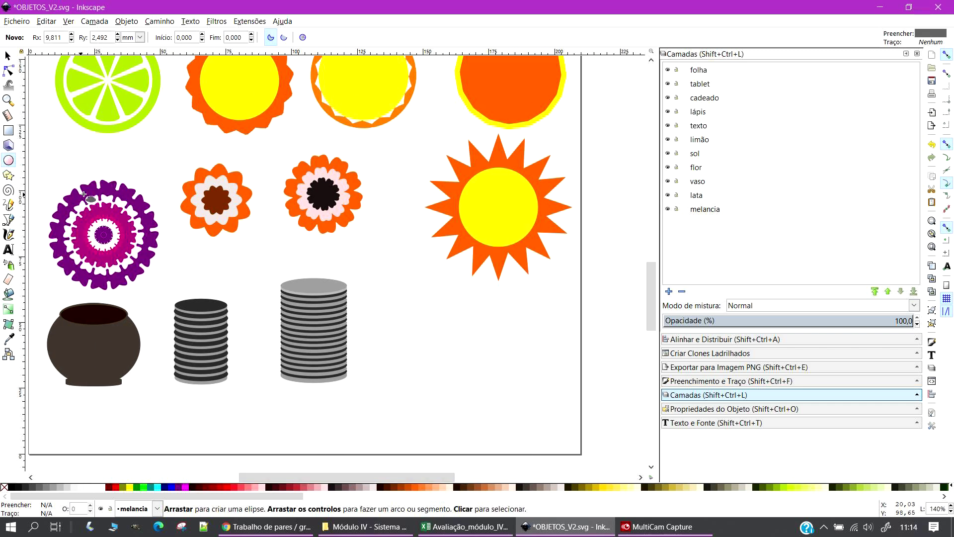
left_click_drag(414, 350, 503, 397)
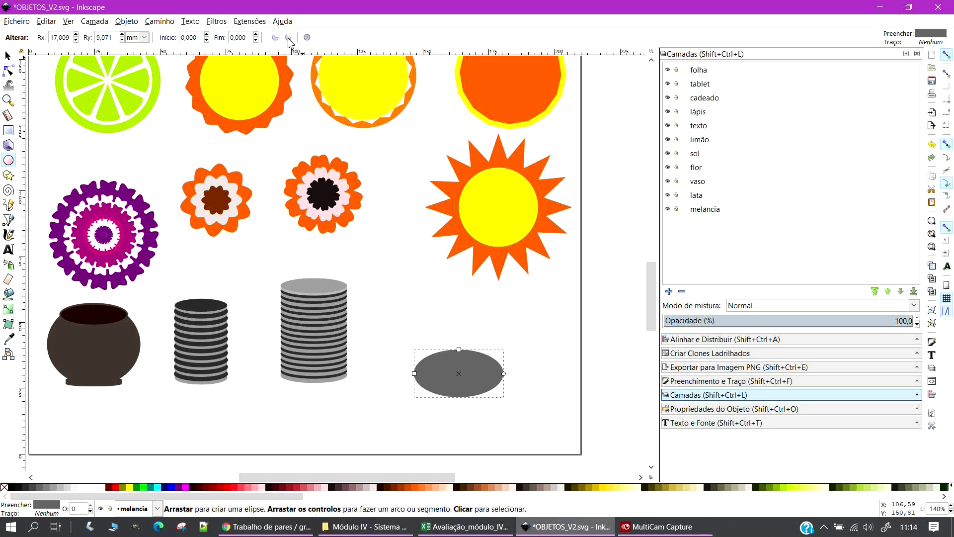
Set the ellipse's end angle to 180 degrees so that only its lower half remains
left_click(255, 34)
left_click(255, 34)
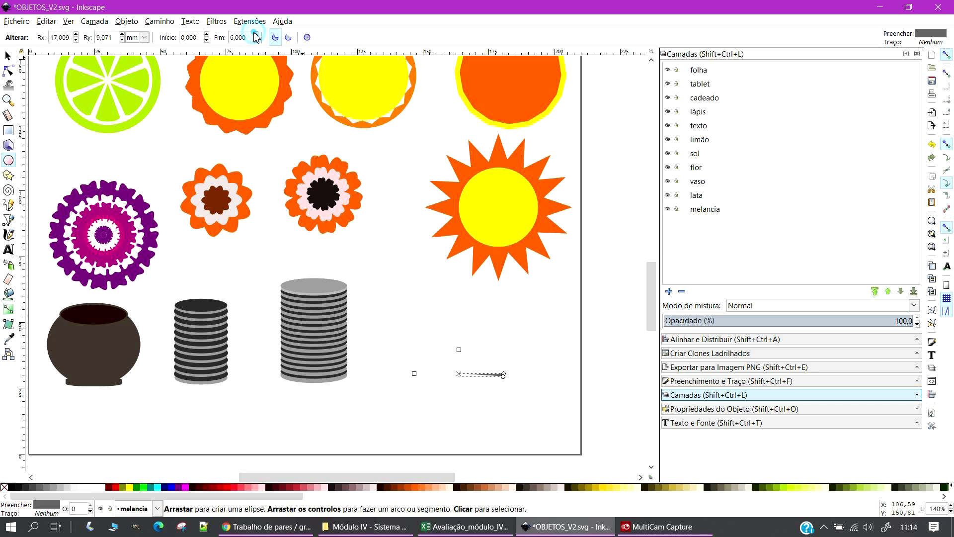
left_click_drag(256, 34, 256, 34)
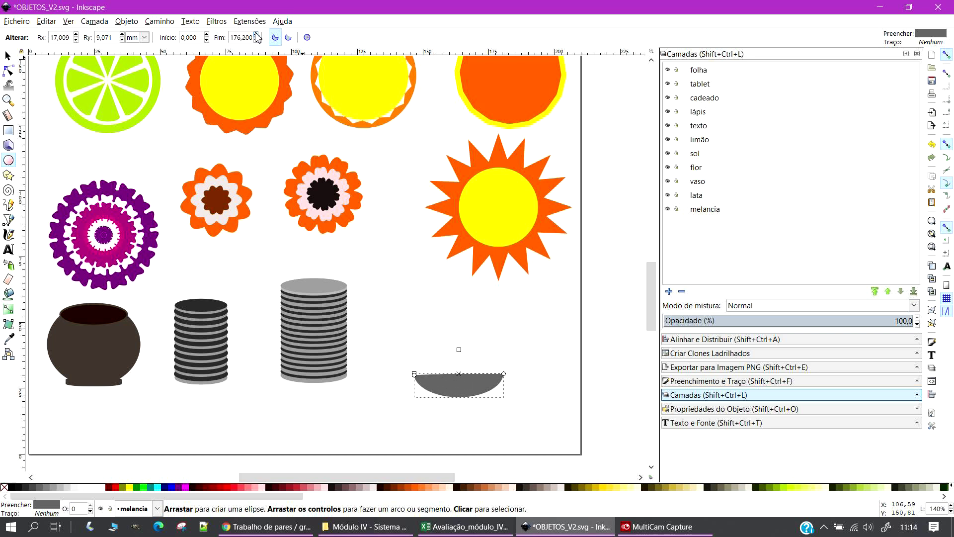
left_click(255, 41)
left_click(256, 40)
left_click(255, 41)
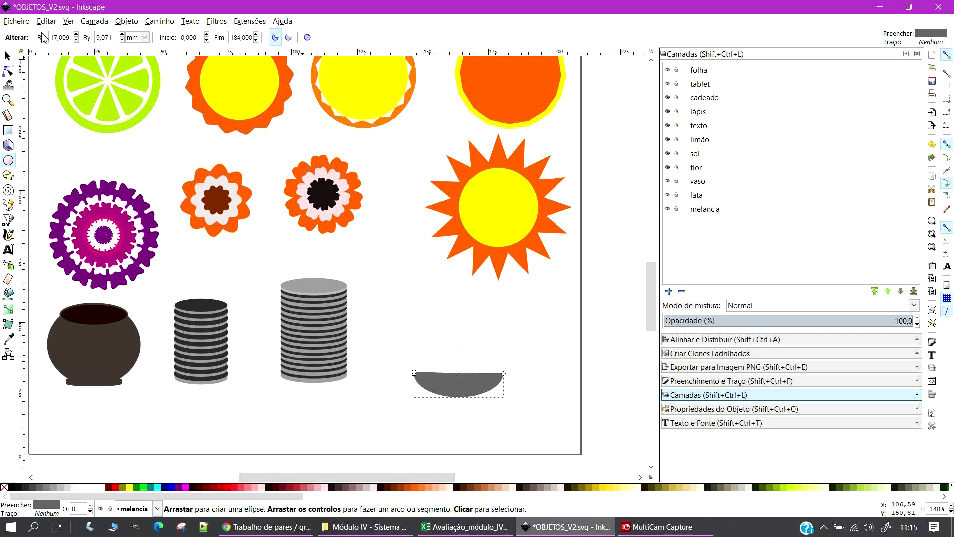
left_click(255, 41)
left_click(256, 40)
left_click(256, 40)
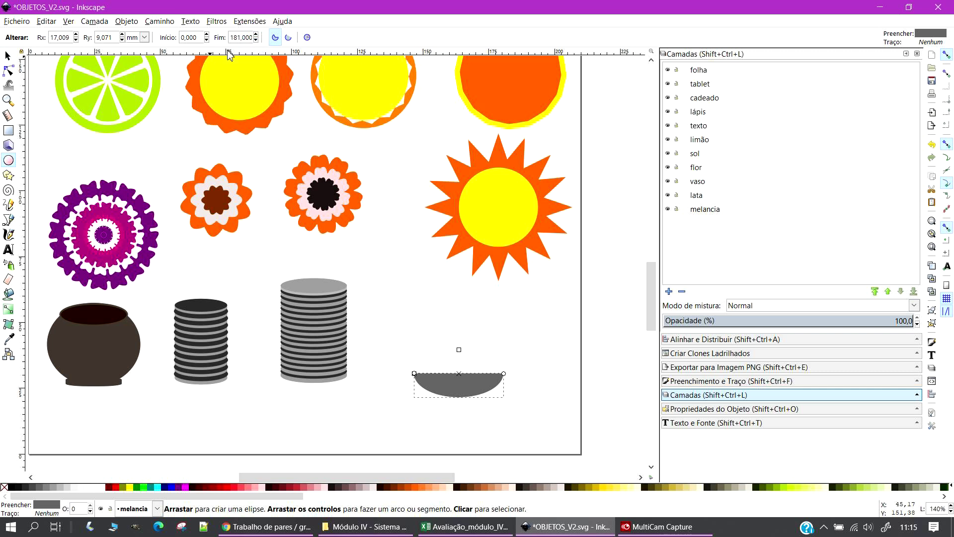
left_click(256, 40)
Enlarge and tilt the half ellipse to about 45.5 by 25.8 mm with its flat edge rising rightward, and position it beneath the sun
left_click(10, 55)
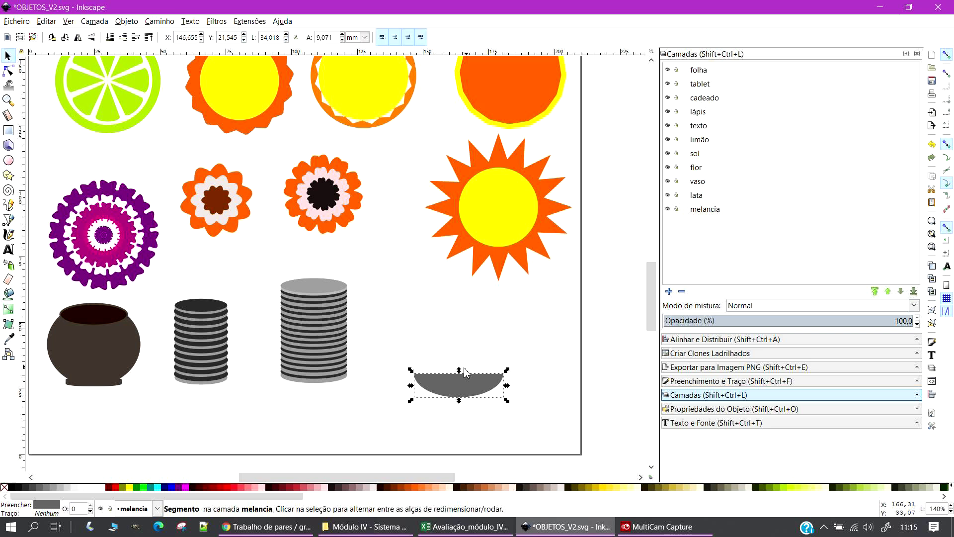
left_click_drag(507, 370, 539, 342)
left_click(512, 359)
left_click(538, 338)
left_click(501, 365)
left_click(513, 359)
left_click_drag(540, 342, 536, 332)
left_click(567, 384)
left_click_drag(495, 377, 512, 365)
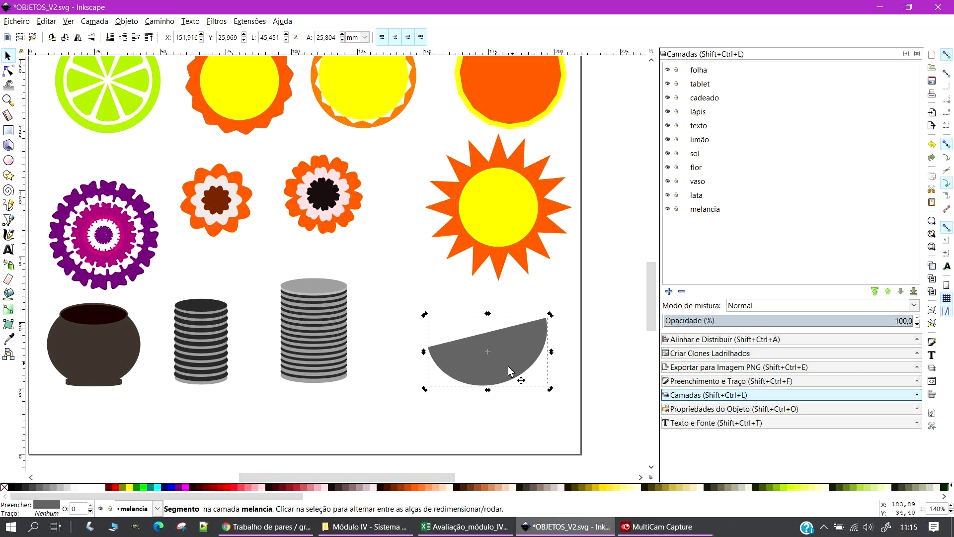
Fill the half ellipse with a solid green, RGB 40, 138, 33
left_click(846, 487)
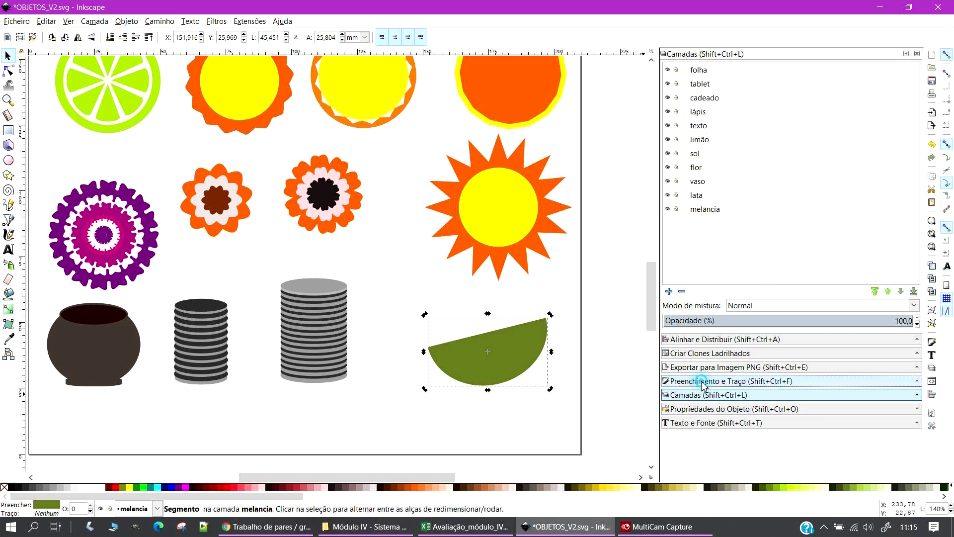
left_click(720, 381)
left_click(687, 71)
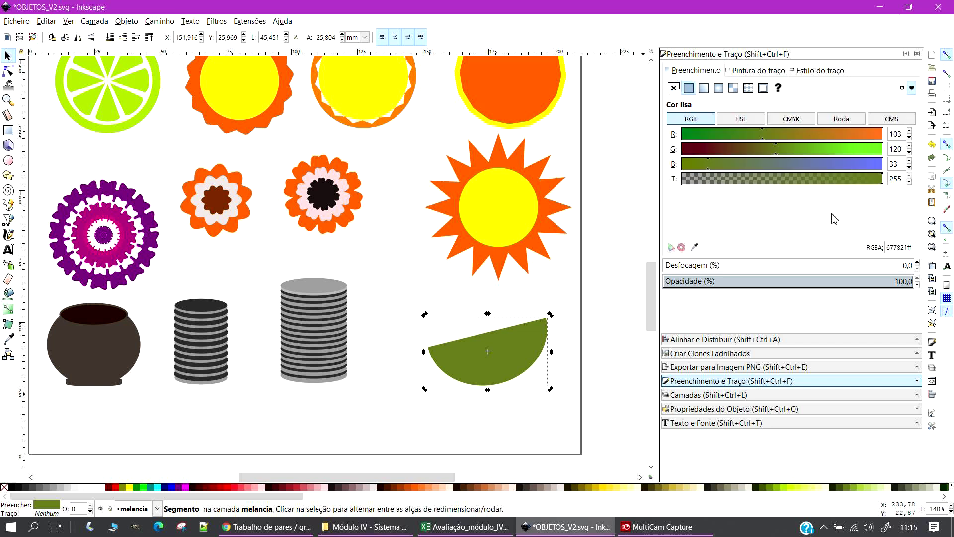
mouse_move(775, 155)
left_mouse_down()
mouse_move(865, 149)
mouse_move(723, 150)
mouse_move(786, 149)
mouse_move(748, 135)
mouse_move(695, 137)
mouse_move(713, 141)
left_mouse_up()
mouse_move(785, 154)
left_mouse_down()
mouse_move(805, 155)
mouse_move(773, 156)
mouse_move(791, 154)
left_mouse_up()
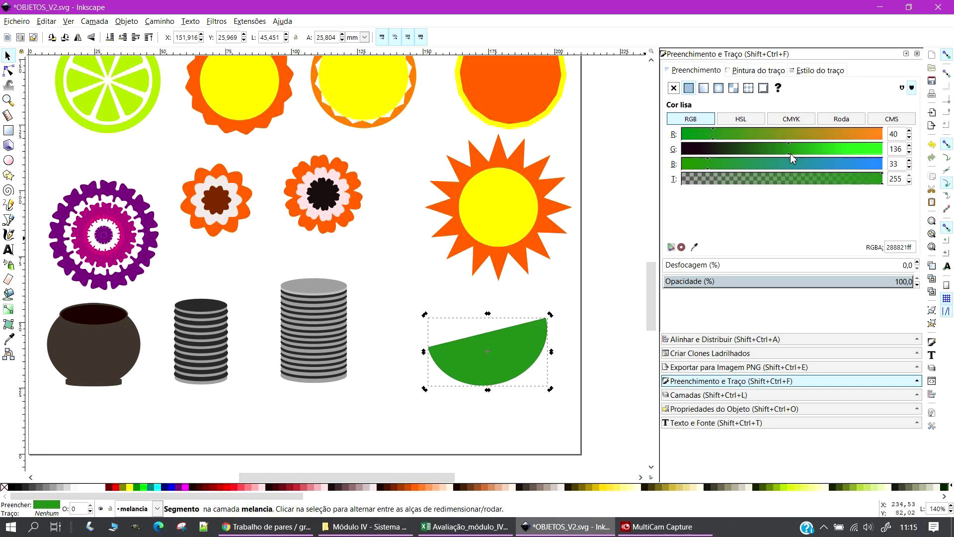
left_click(592, 347)
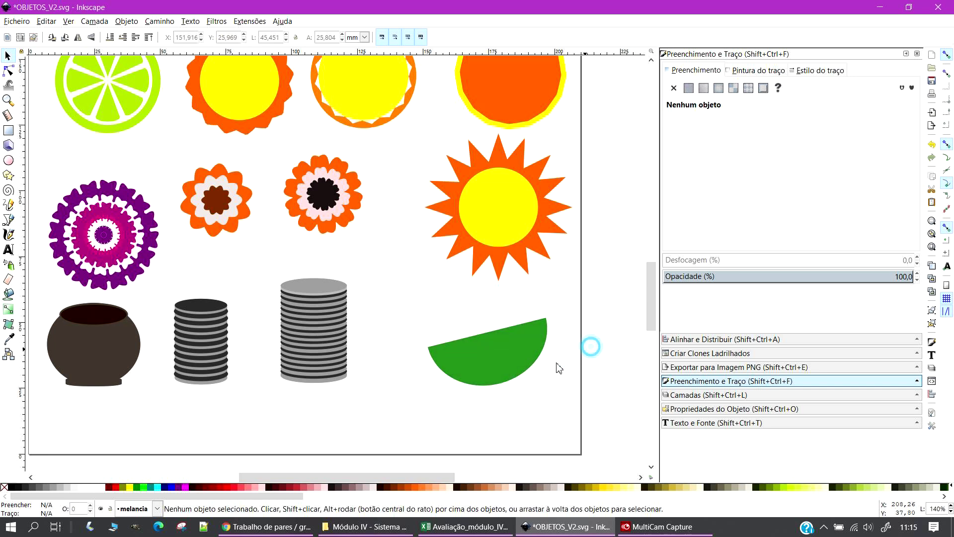
Move the green slice down to about Y 20.5 mm, and duplicate it with the copy offset up and left
left_click_drag(510, 383, 511, 388)
key("ctrl")
key("ctrl")
key("ctrl")
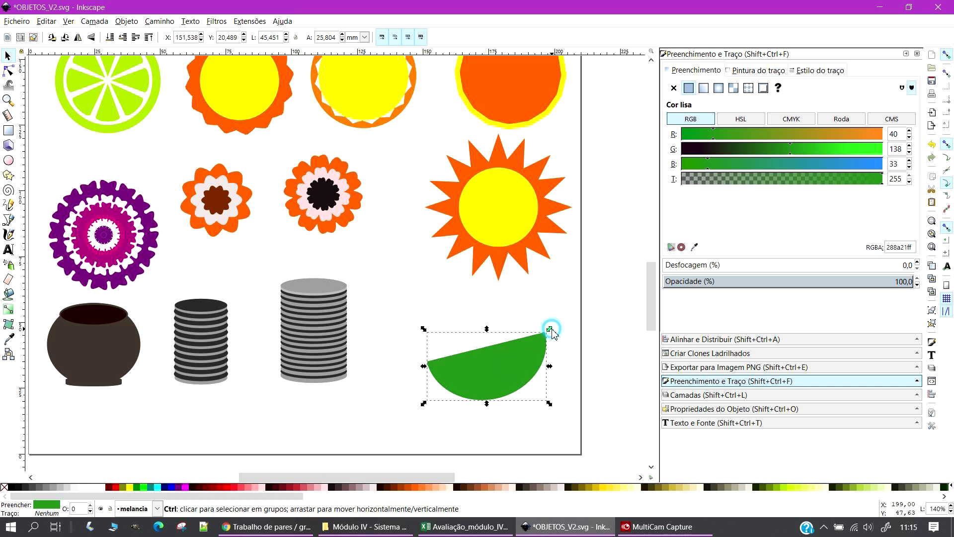
left_click_drag(516, 370, 507, 352)
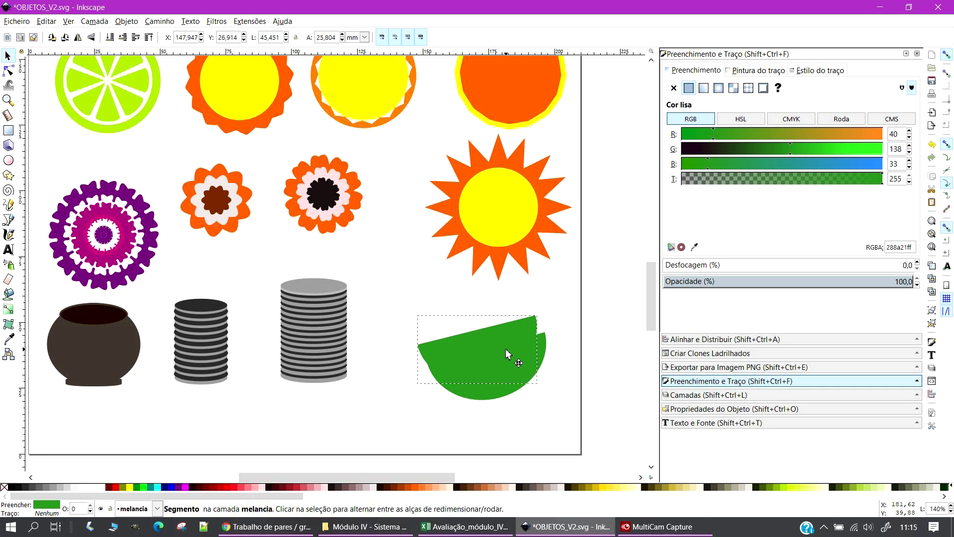
Fill the slice copy with light grey, RGBA ececec
left_click(103, 487)
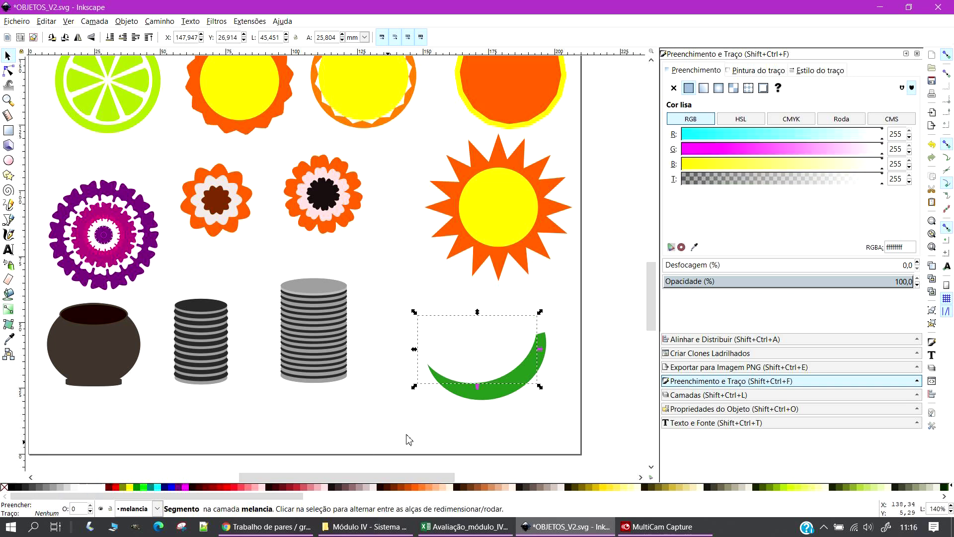
scroll(506, 386, "up", 2)
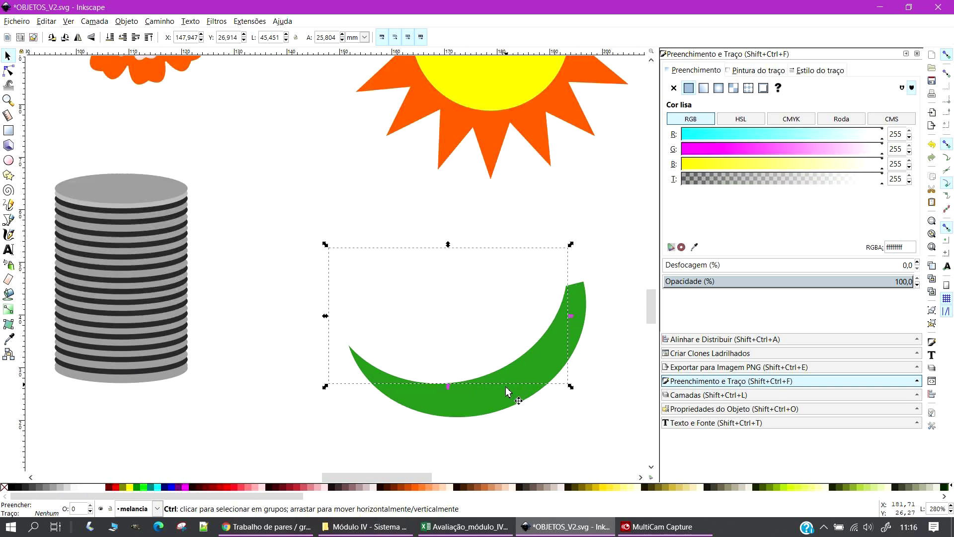
left_click(84, 487)
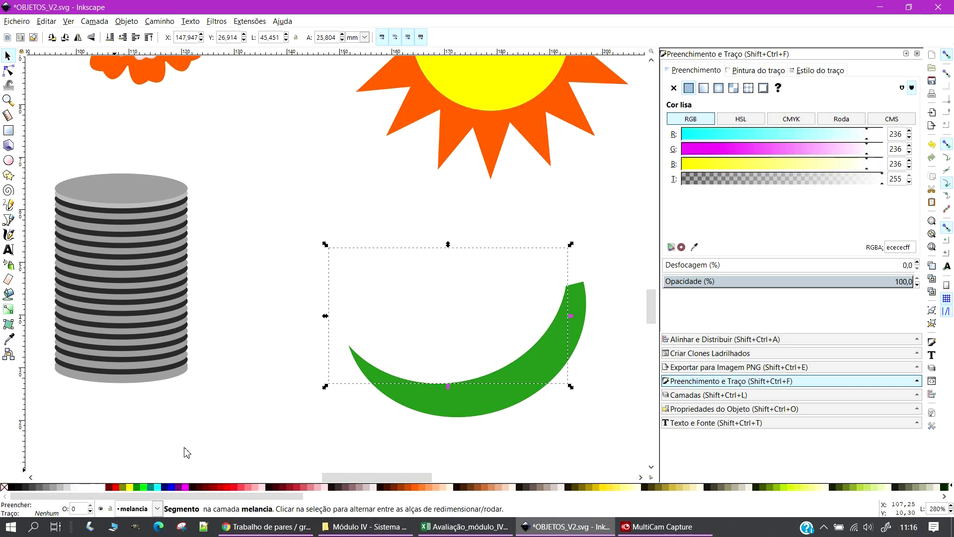
Shrink the light slice to about 43.8 by 24.9 mm and fit it inside the green slice, leaving a thin green rind
left_click_drag(471, 347, 484, 366)
left_click_drag(588, 269, 579, 272)
left_click_drag(520, 359, 517, 372)
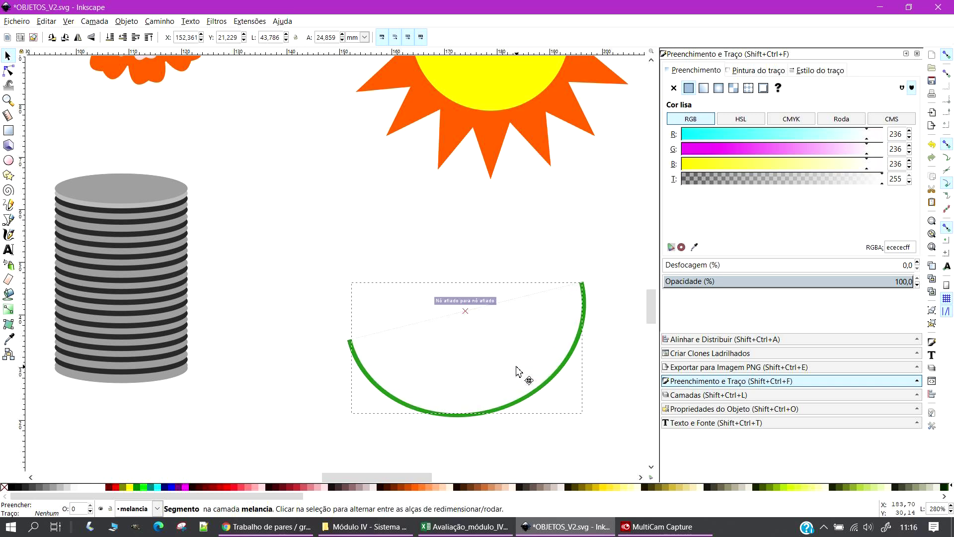
left_click(625, 311)
Duplicate the light inner slice and shrink the copy to about 34.8 mm wide and 19.8 mm high
scroll(518, 348, "up", 2)
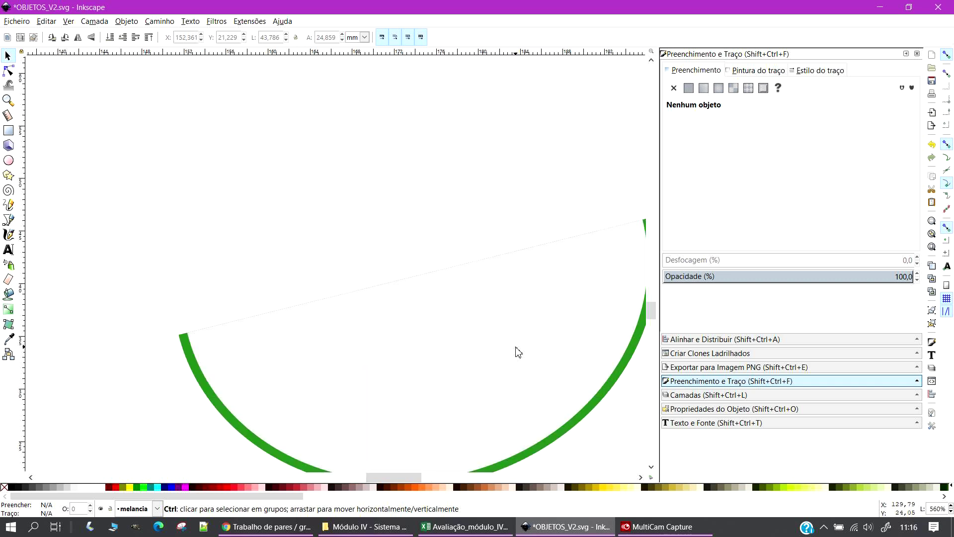
scroll(519, 352, "down", 2)
left_click(465, 344)
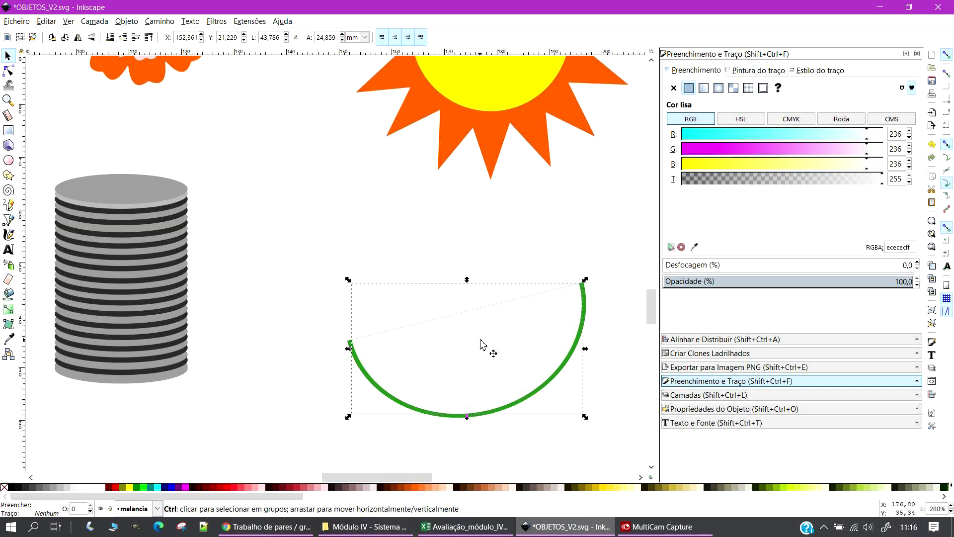
left_click_drag(585, 280, 539, 307)
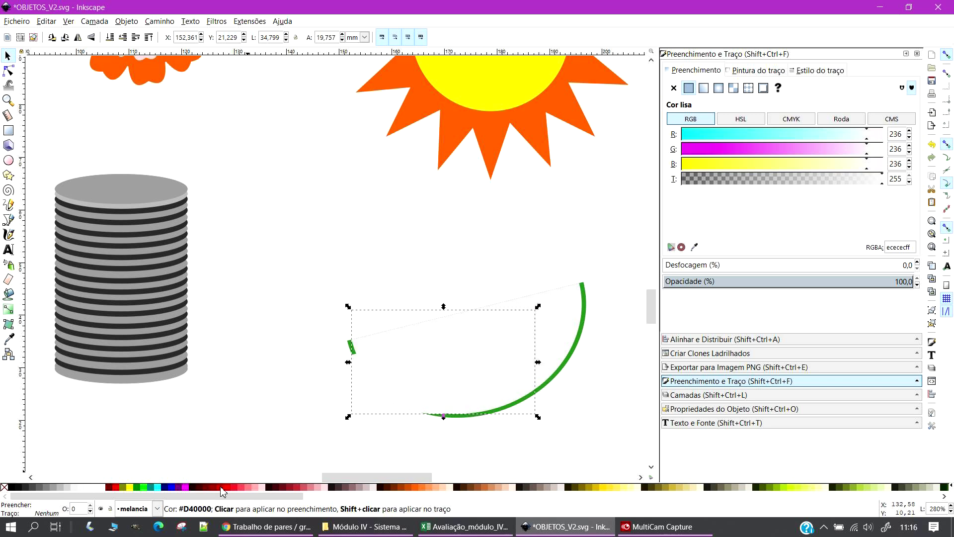
Fill the innermost slice copy with red d40000, enlarge it to about 38.6 by 23.3 mm and fit it inside the light slice
left_click(236, 486)
left_click_drag(468, 365, 507, 354)
left_click_drag(561, 397, 577, 420)
left_click_drag(561, 395, 577, 416)
key("ctrl+z")
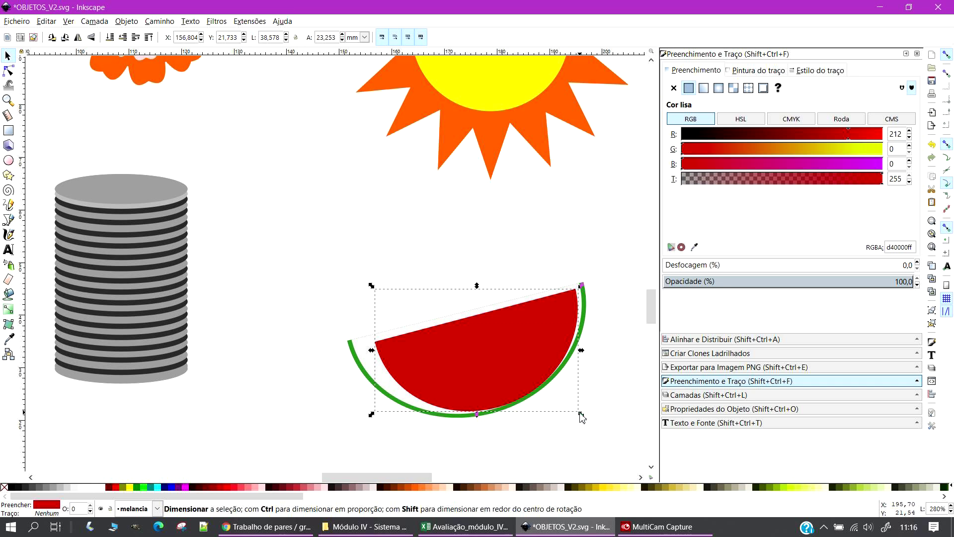
left_click_drag(516, 361, 507, 357)
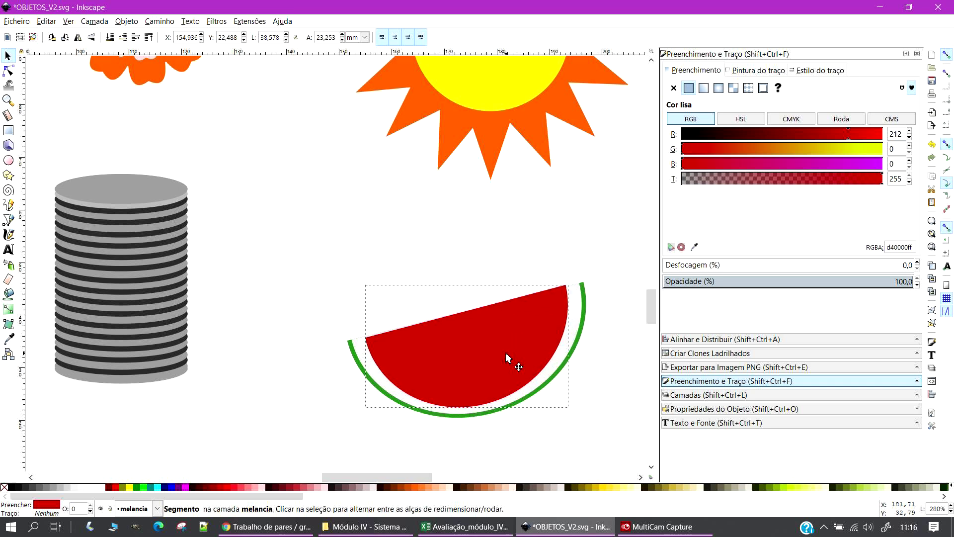
left_click_drag(506, 353, 506, 353)
left_click_drag(362, 413, 353, 420)
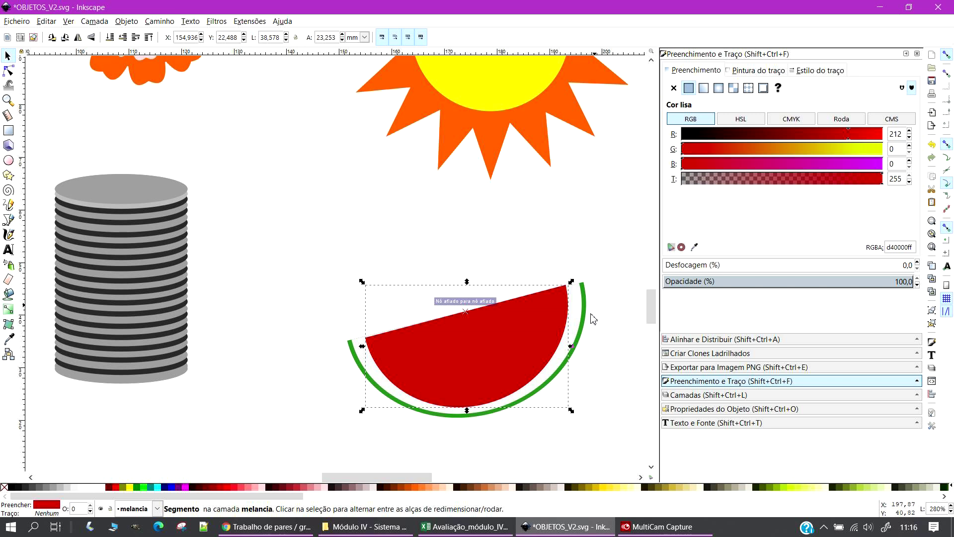
Stretch the dark red slice to about 41.8 mm wide and 23.4 mm high within the light slice
scroll(577, 348, "up", 2, "ctrl")
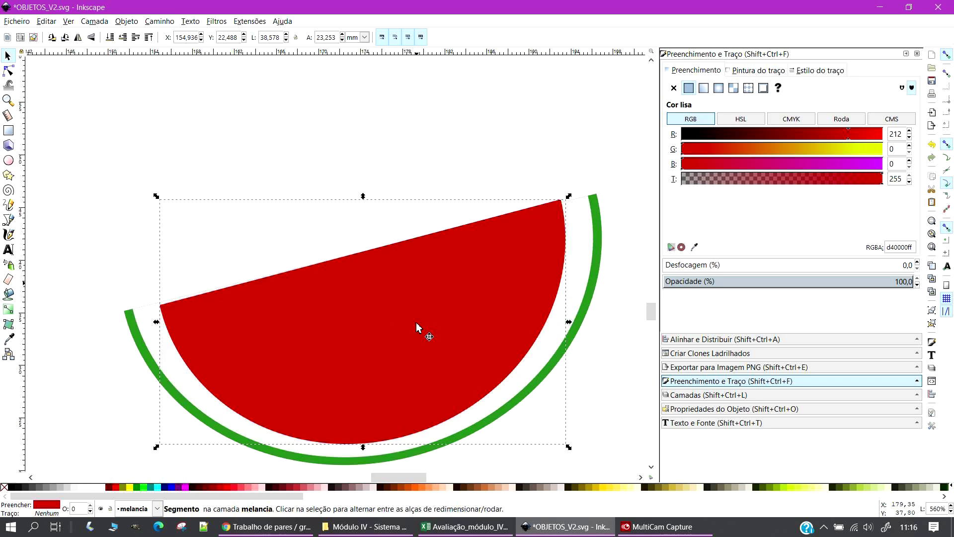
scroll(417, 327, "down", 2)
left_click_drag(567, 405, 585, 429)
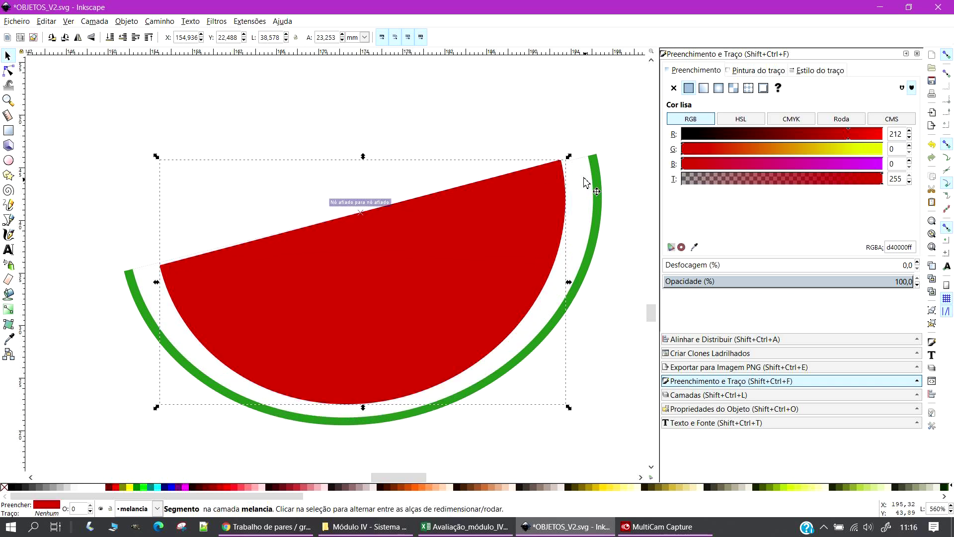
left_click_drag(570, 157, 590, 159)
left_click_drag(154, 277, 142, 323)
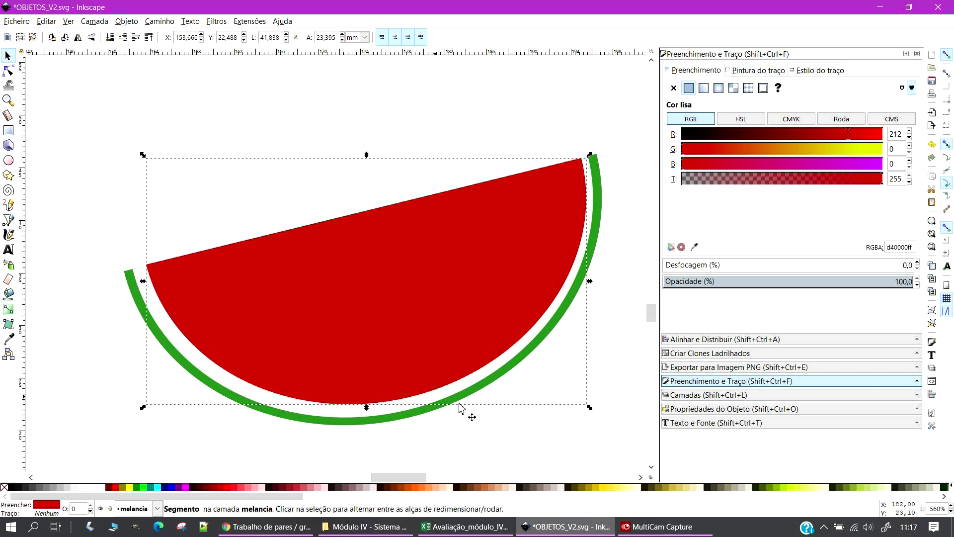
Delete the dark red slice
left_click(614, 320)
left_click(287, 317)
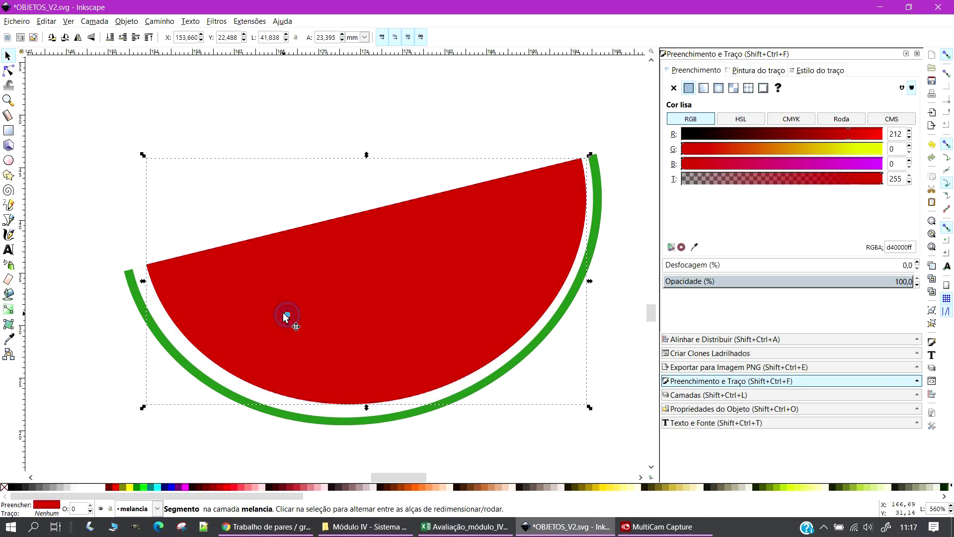
key("Delete")
Examine how the light inner slice fits against the green rind along its edges and upper tips
left_click(288, 270)
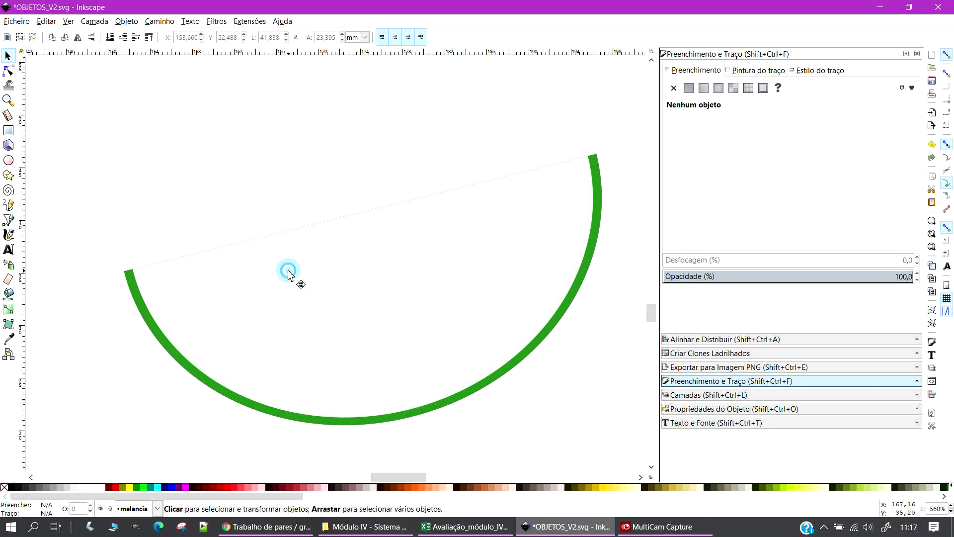
scroll(271, 278, "up", 3)
scroll(270, 323, "down", 2)
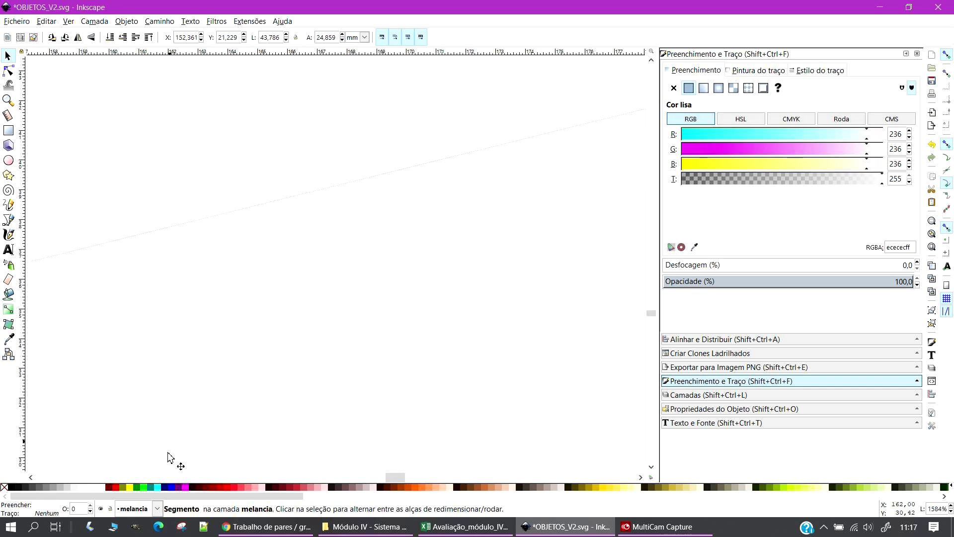
left_click_drag(395, 478, 421, 476)
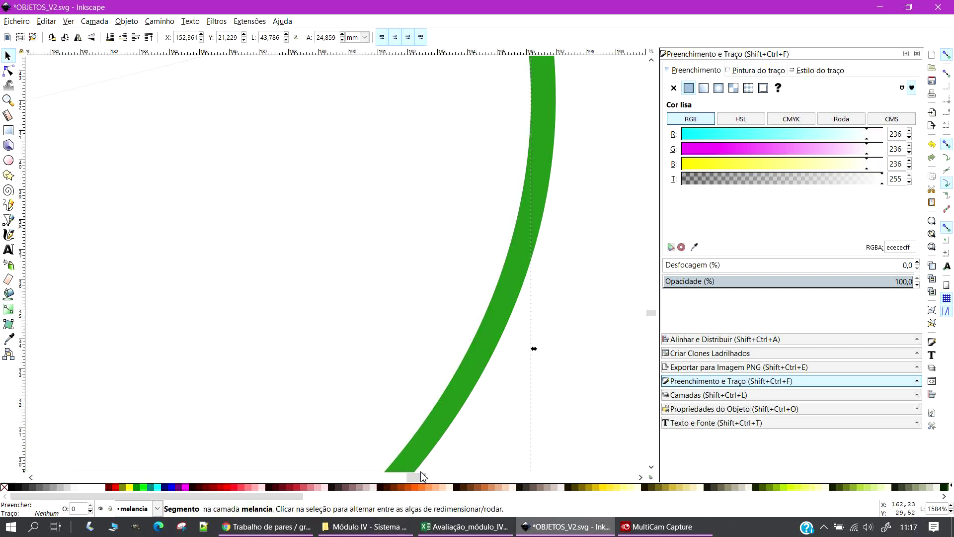
scroll(472, 319, "down", 2)
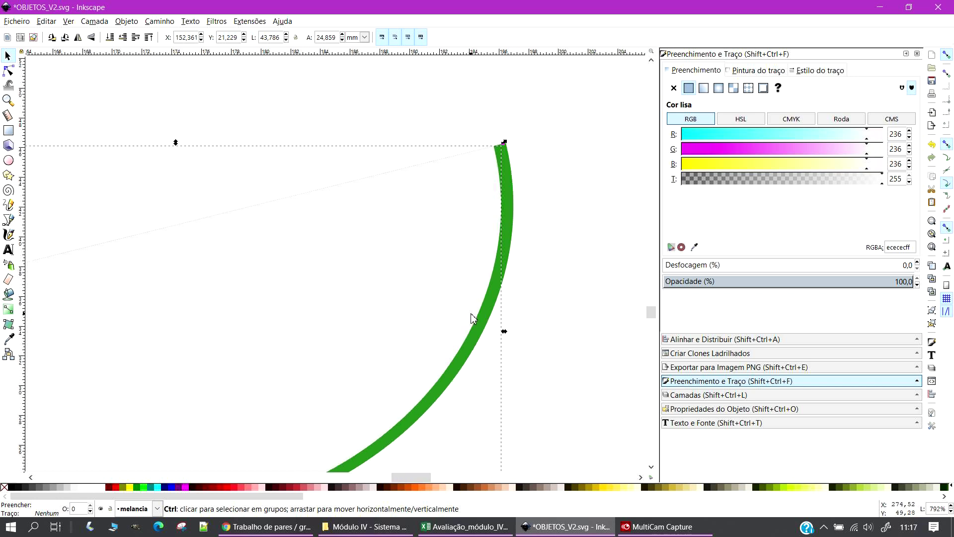
left_click(560, 184)
left_click(503, 158)
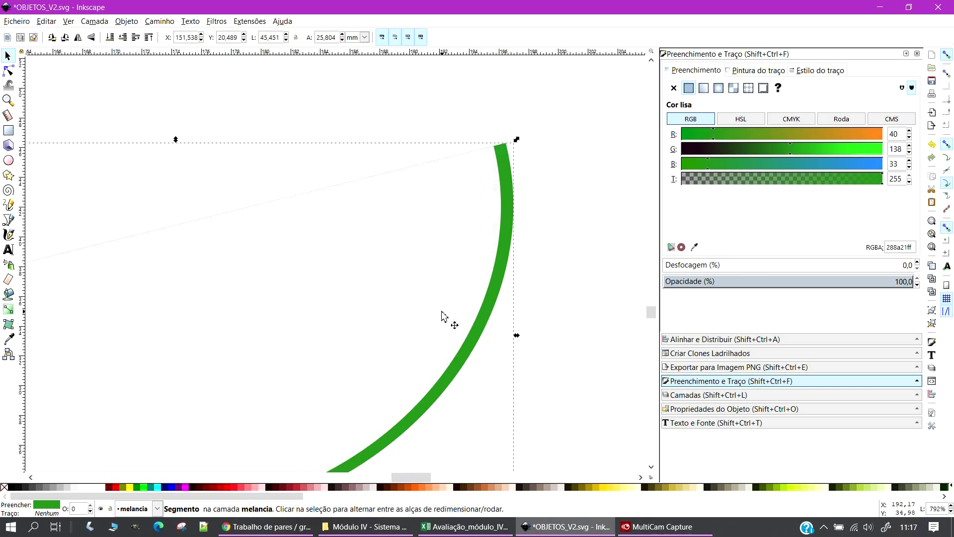
scroll(457, 305, "down", 2)
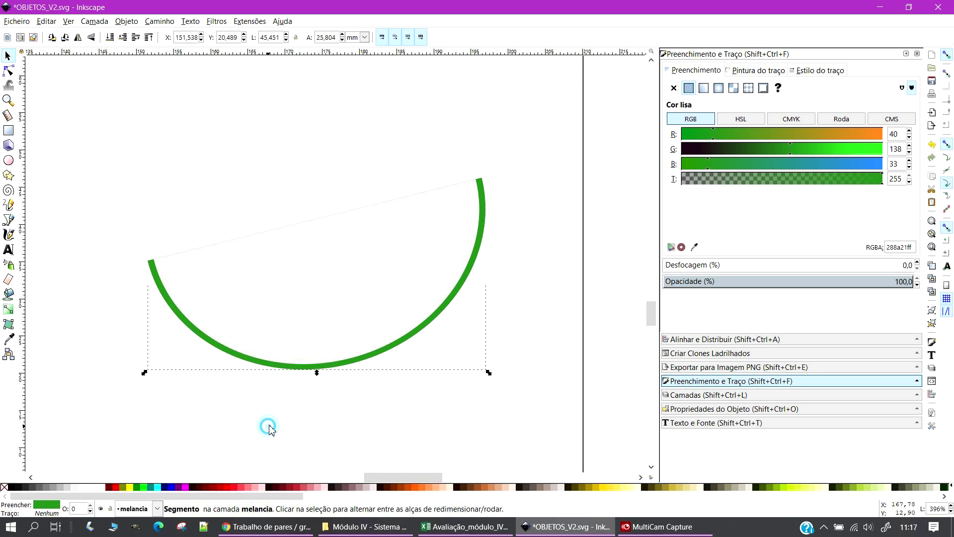
left_click(268, 426)
left_click(257, 281)
left_click(268, 393)
Duplicate the light slice, shrink the copy to about 38.7 by 22 mm and fill it with red, RGBA ff0000
left_click(230, 291)
key("ctrl")
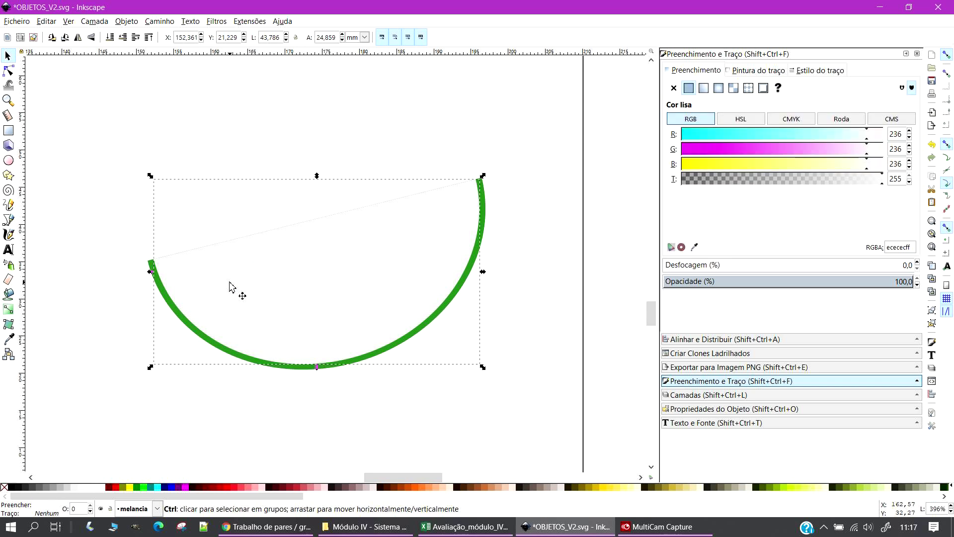
left_click_drag(309, 277, 354, 391)
left_click_drag(529, 308, 490, 328)
left_click_drag(416, 400, 383, 220)
left_click(113, 486)
left_click_drag(291, 228, 328, 375)
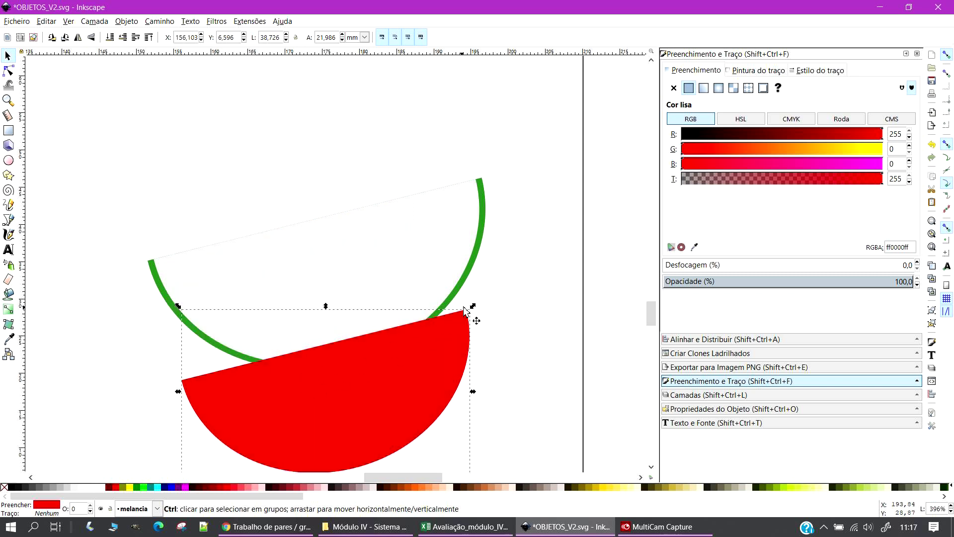
Enlarge the red slice to about 40.3 by 22.9 mm and place it inside the light slice at about X 154.1, Y 22.8 mm
left_click_drag(475, 307, 486, 300)
left_click_drag(375, 373, 355, 258)
left_click(512, 287)
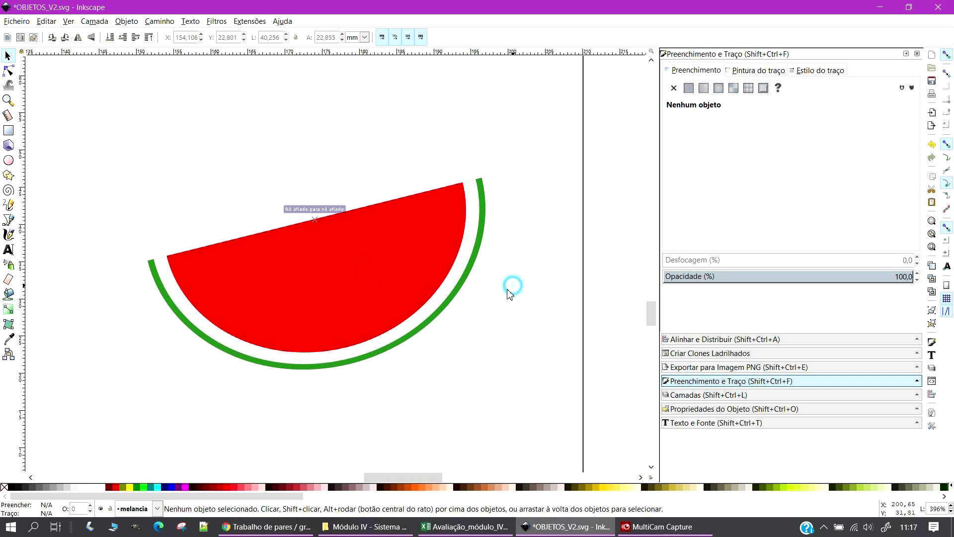
Check how the red flesh, light band and green rind look together, both close up and alongside the other drawings
left_click(262, 293)
left_click(542, 327)
scroll(368, 292, "down", 3)
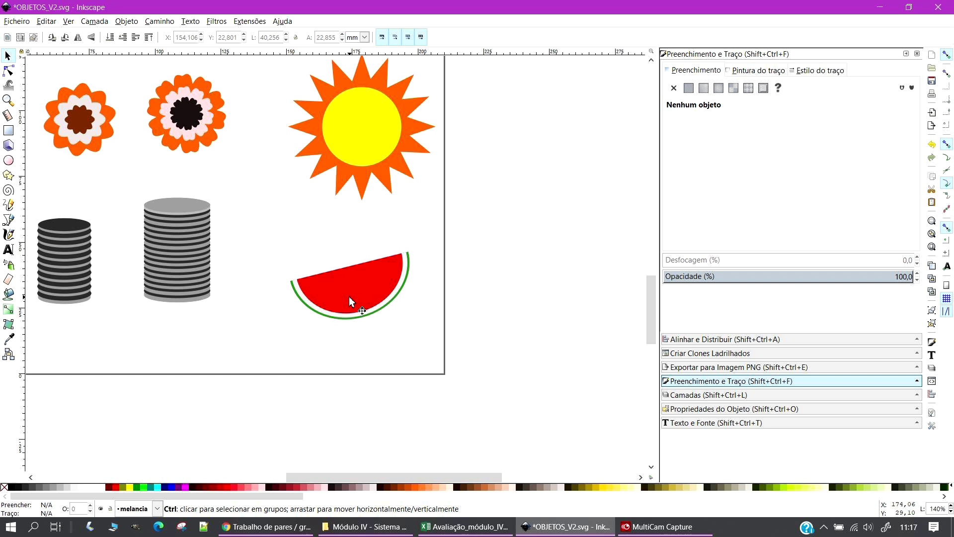
scroll(349, 297, "up", 4)
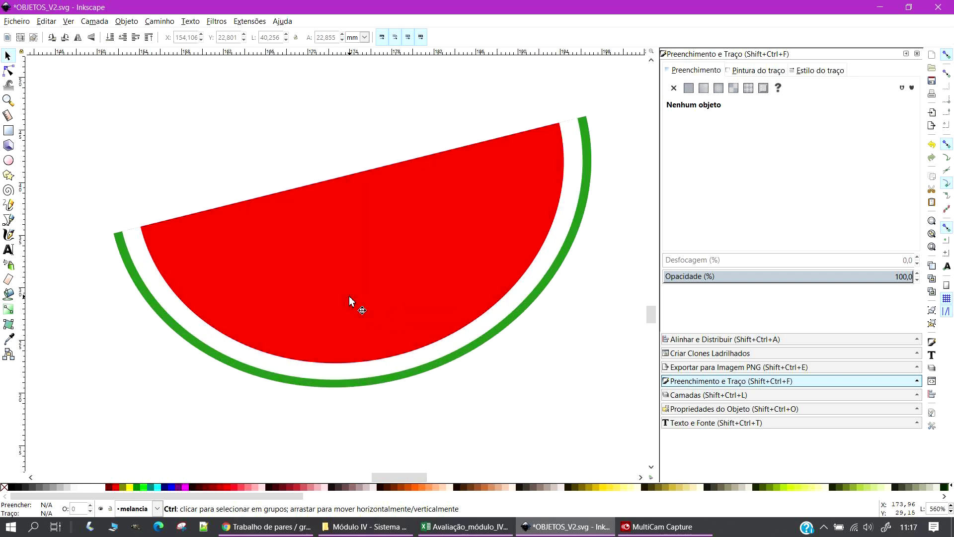
scroll(350, 296, "down", 2)
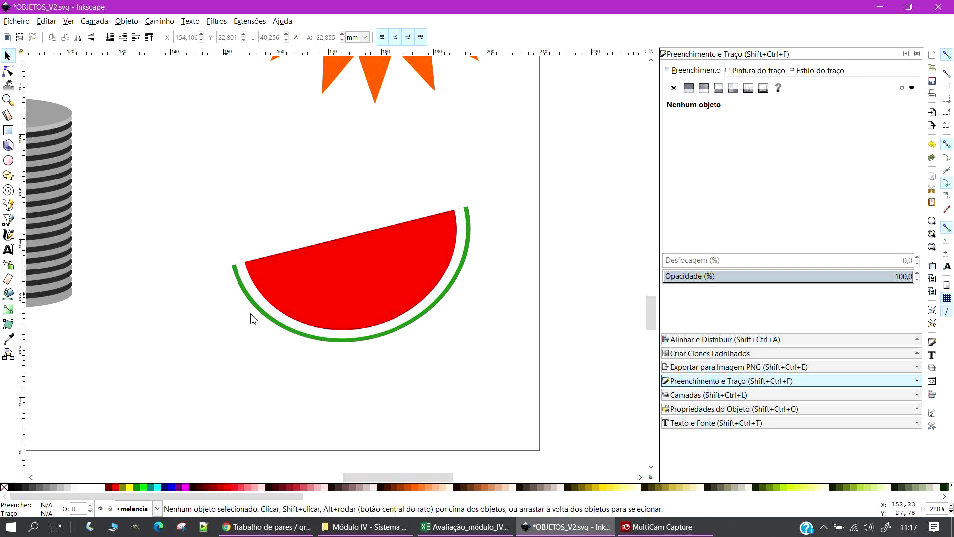
left_click(262, 291)
left_click(241, 275)
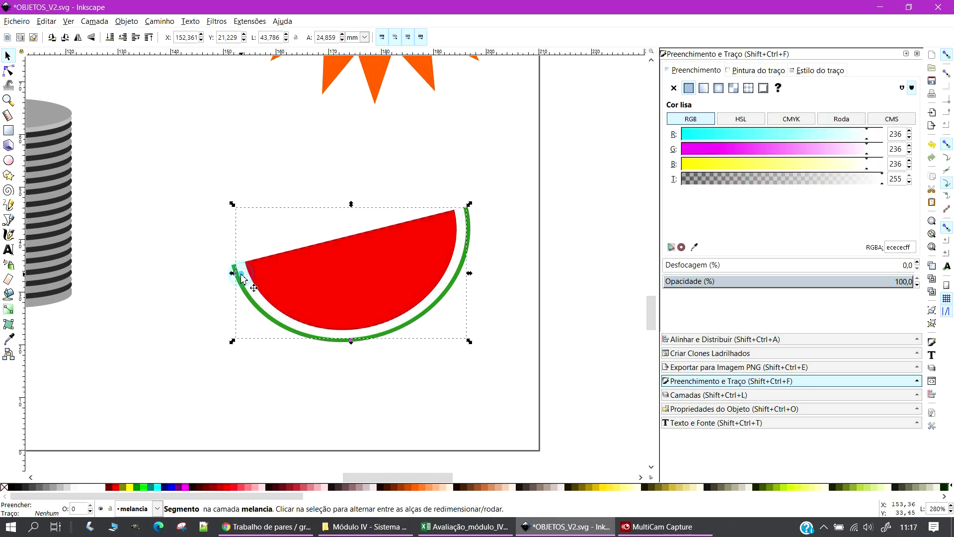
left_click(289, 410)
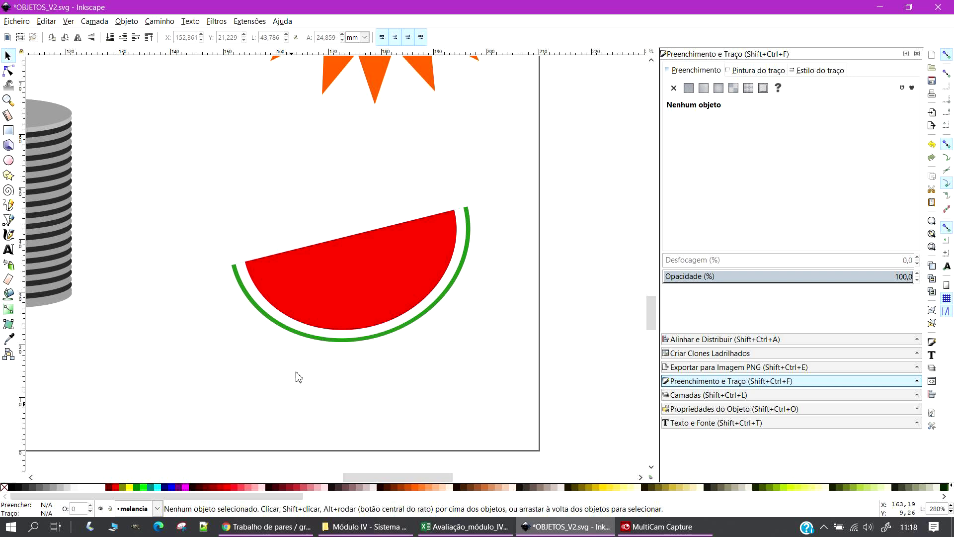
Add a seed about 0.9 by 1.5 mm filled with brown 552200, and place it on the red flesh at about X 160.9, Y 31.3 mm
left_click(10, 173)
left_click(259, 281)
left_click(387, 486)
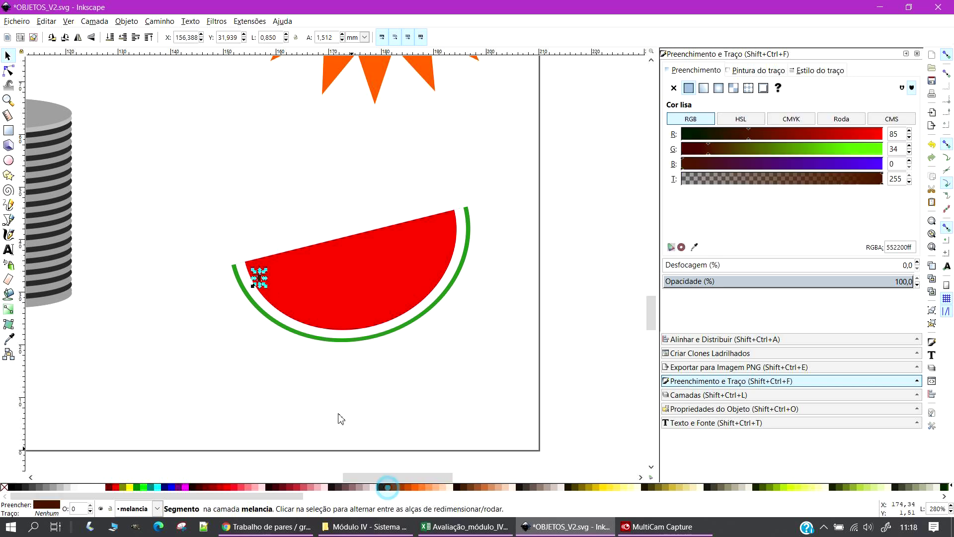
left_click_drag(259, 279, 280, 286)
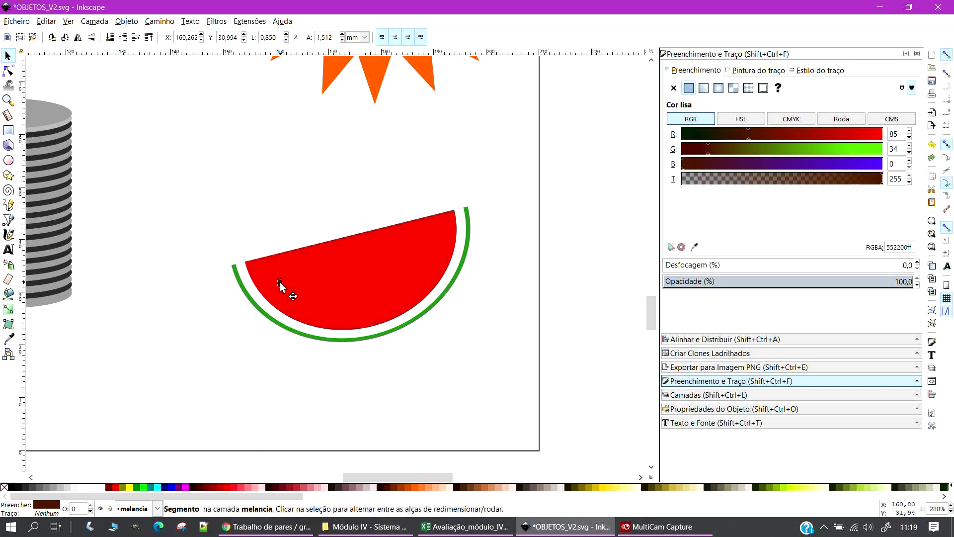
left_click(284, 283)
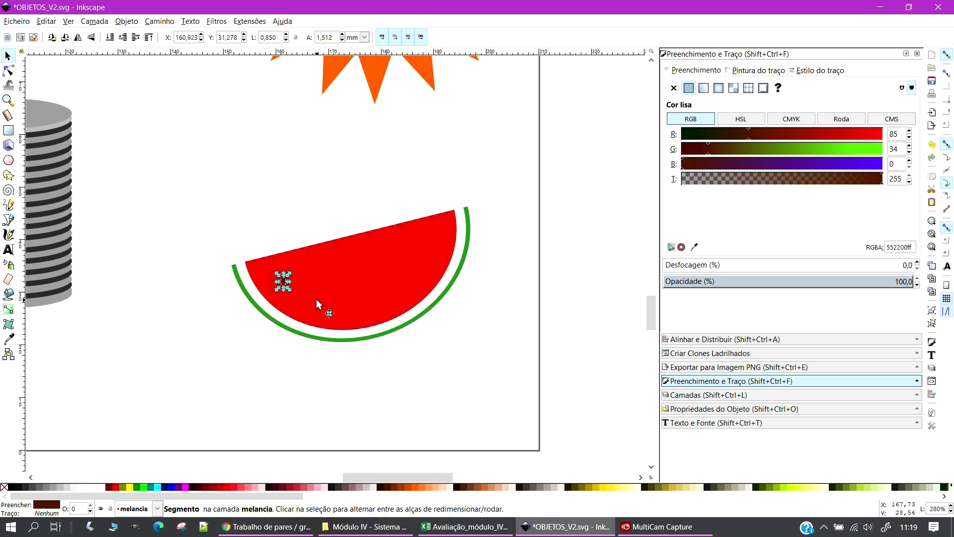
Make eight copies of the brown seed and scatter them across the red flesh
key("ctrl+d")
left_click_drag(285, 284, 312, 300)
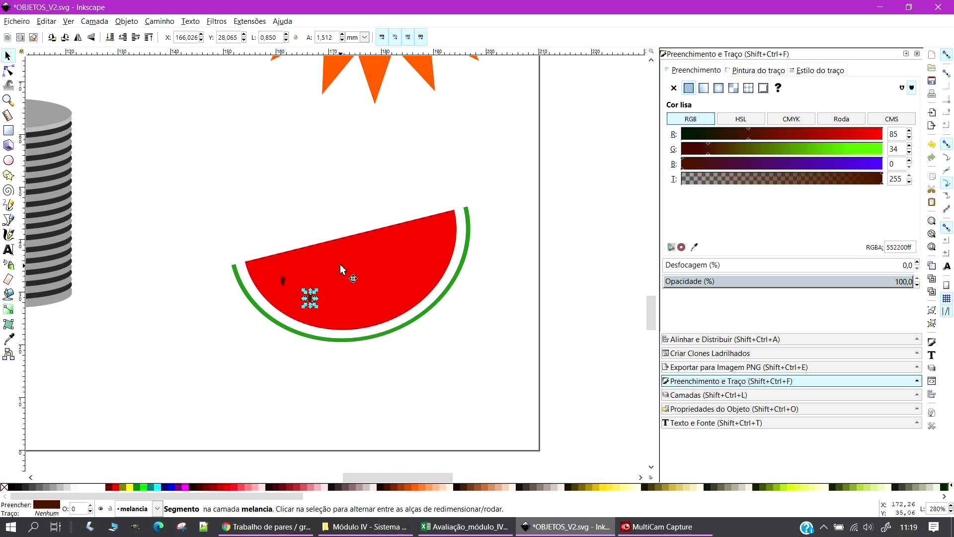
key("ctrl+v")
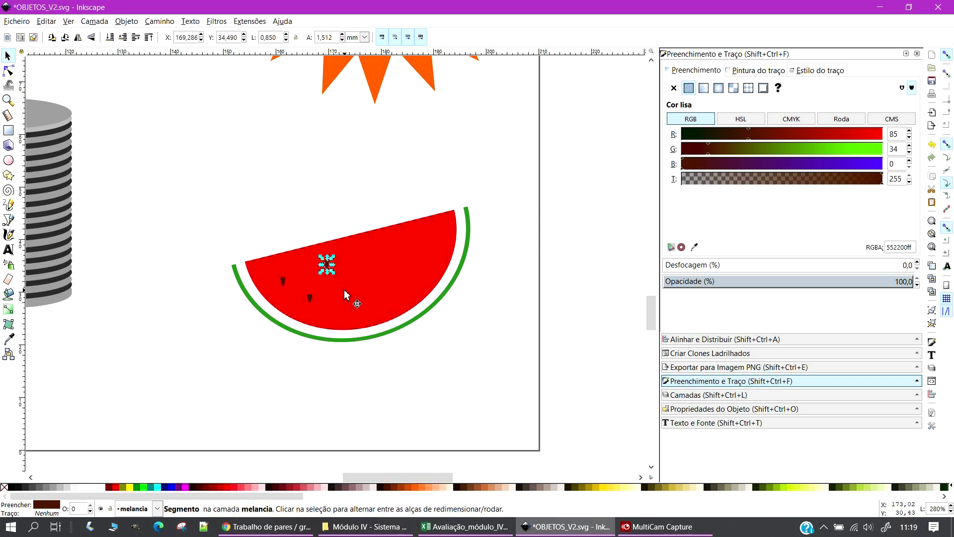
key("ctrl+v")
key("ctrl+v")
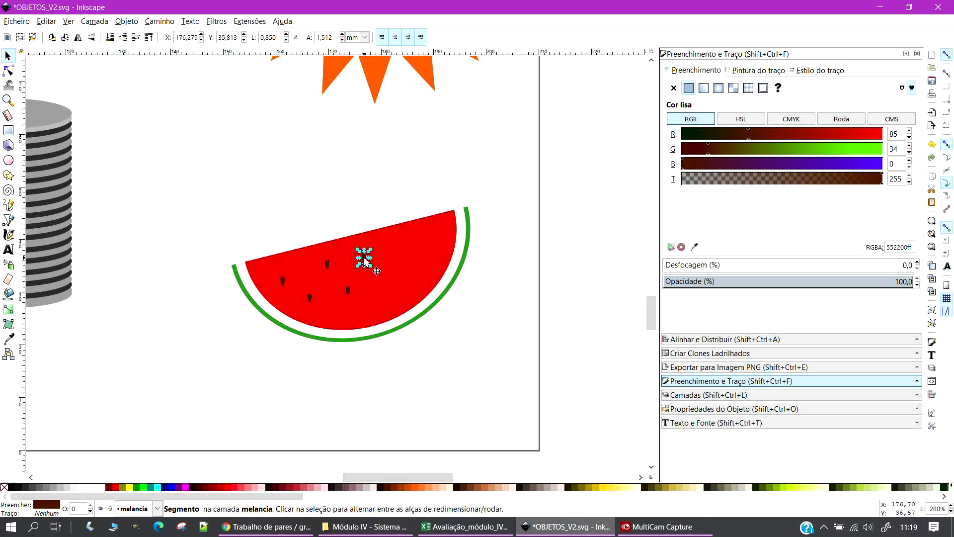
key("ctrl+v")
key("ctrl+v")
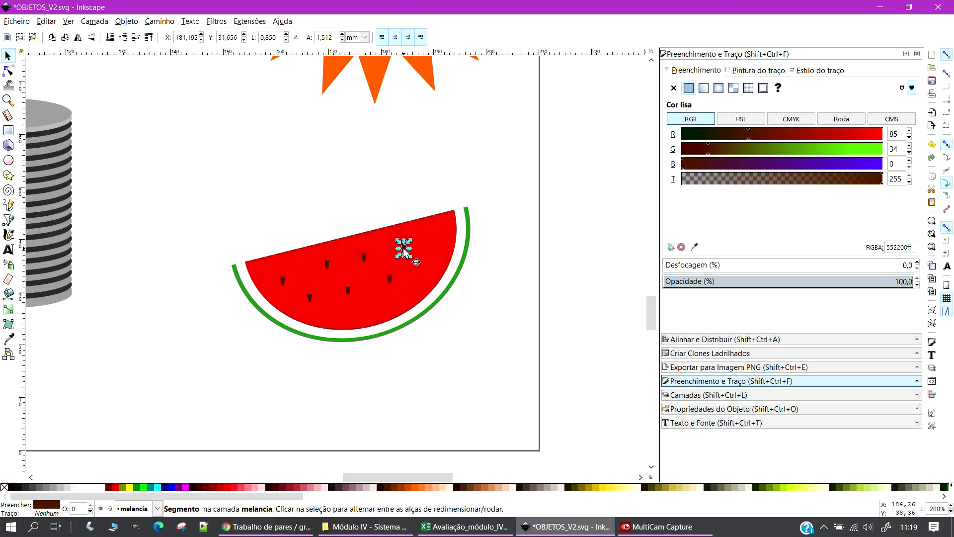
key("ctrl+v")
key("ctrl+v")
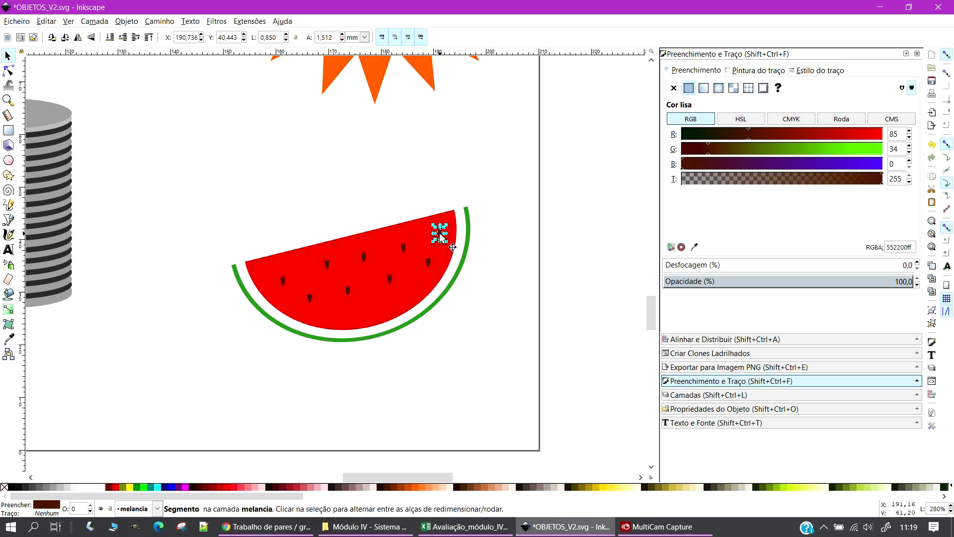
left_click(570, 294)
Group the three slices with all the seeds, and move the watermelon left to about X 147.3 mm
scroll(435, 324, "down", 5, "ctrl")
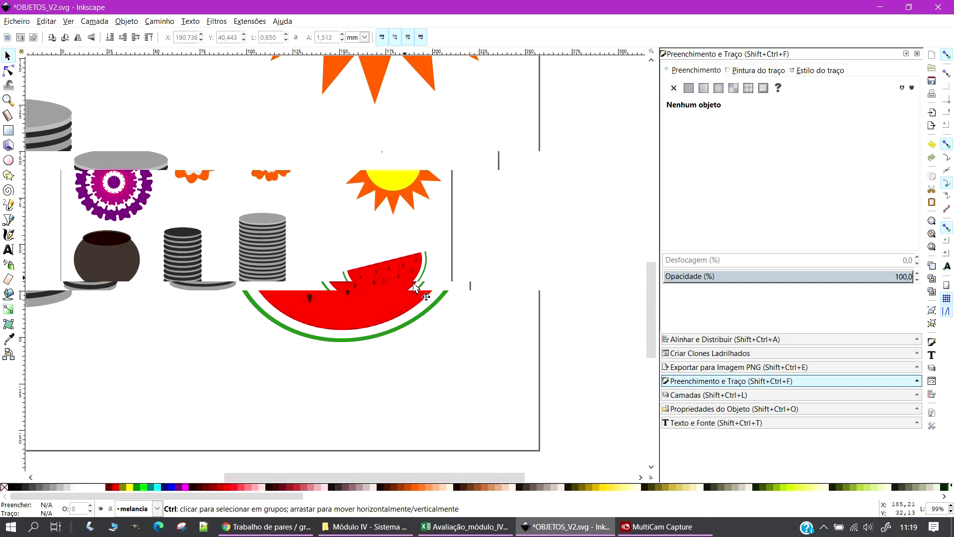
scroll(435, 324, "up", 2, "ctrl")
left_click_drag(334, 239, 497, 342)
right_click(373, 276)
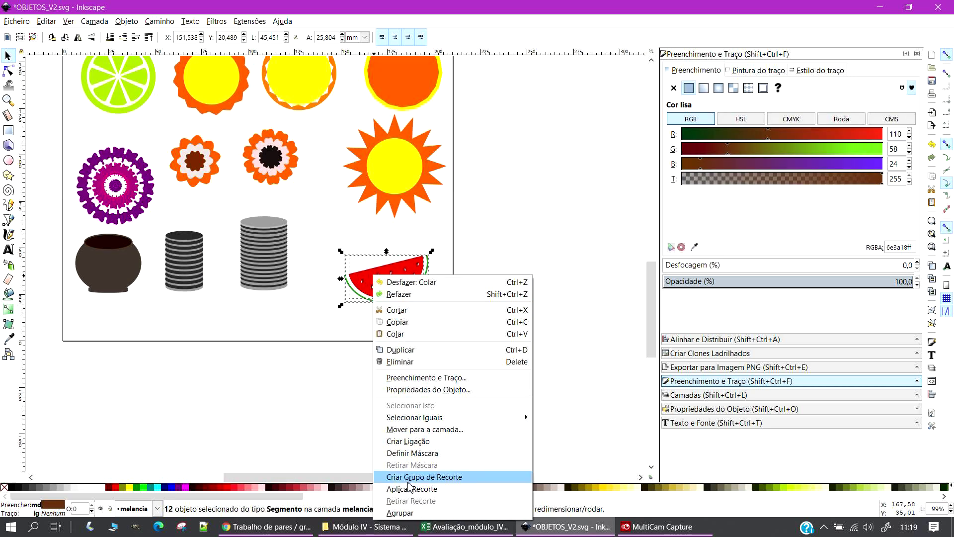
left_click(400, 512)
left_click(483, 356)
mouse_move(383, 283)
left_mouse_down()
mouse_move(343, 310)
mouse_move(376, 288)
left_mouse_up()
left_click(376, 288)
left_click(492, 280)
Bring the whole page into view and save the OBJETOS_V2.svg drawing
scroll(274, 298, "down", 3, "ctrl")
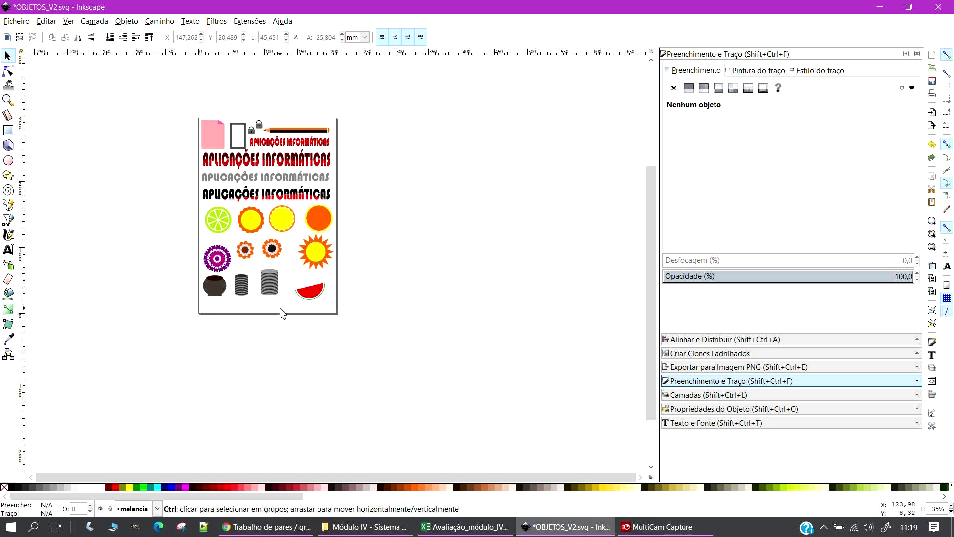
scroll(279, 313, "up", 2, "ctrl")
left_click_drag(648, 289, 648, 245)
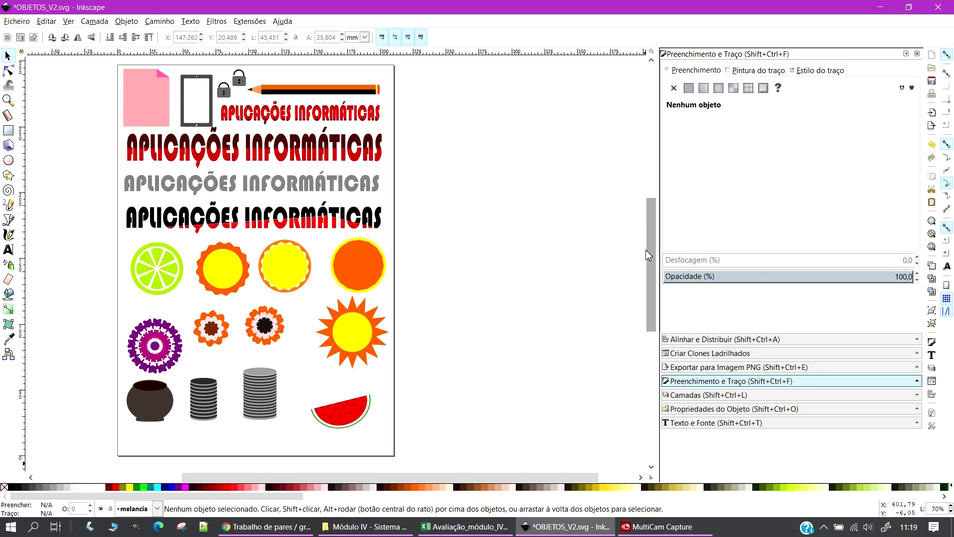
left_click(16, 20)
left_click(26, 93)
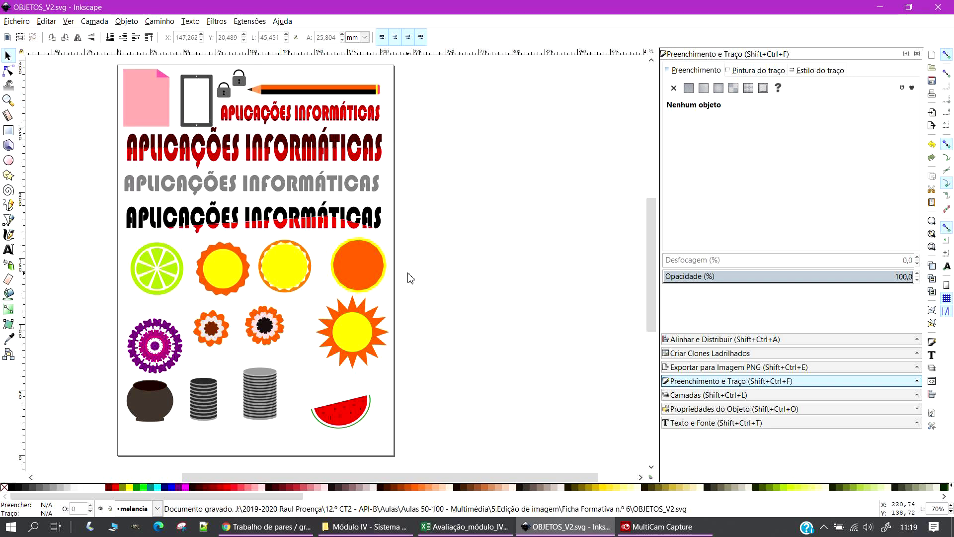